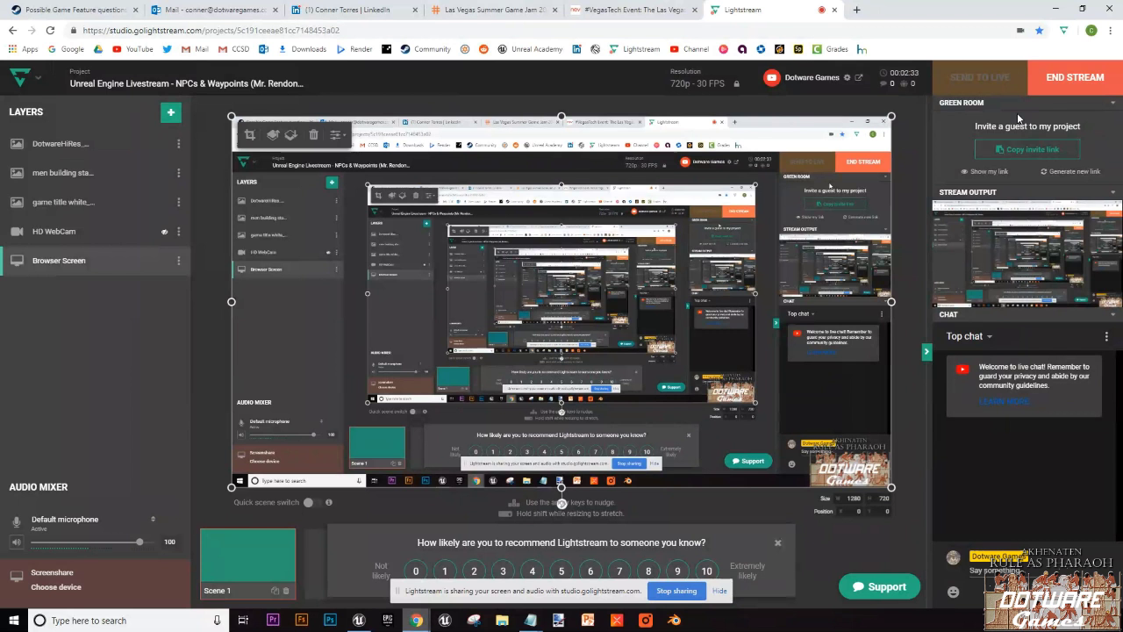
Step: Switch to the NPCProject level in Unreal Editor and look over the landscape around the walled platform
{"action": "left_click", "coordinate": [1054, 8]}
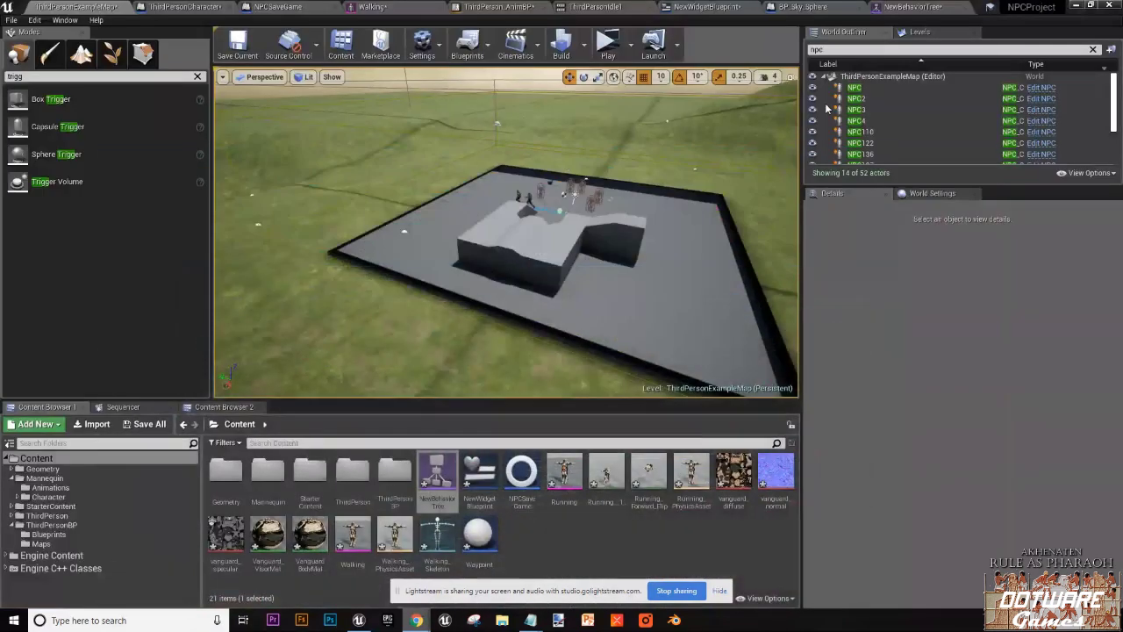
{"action": "left_click", "coordinate": [739, 132]}
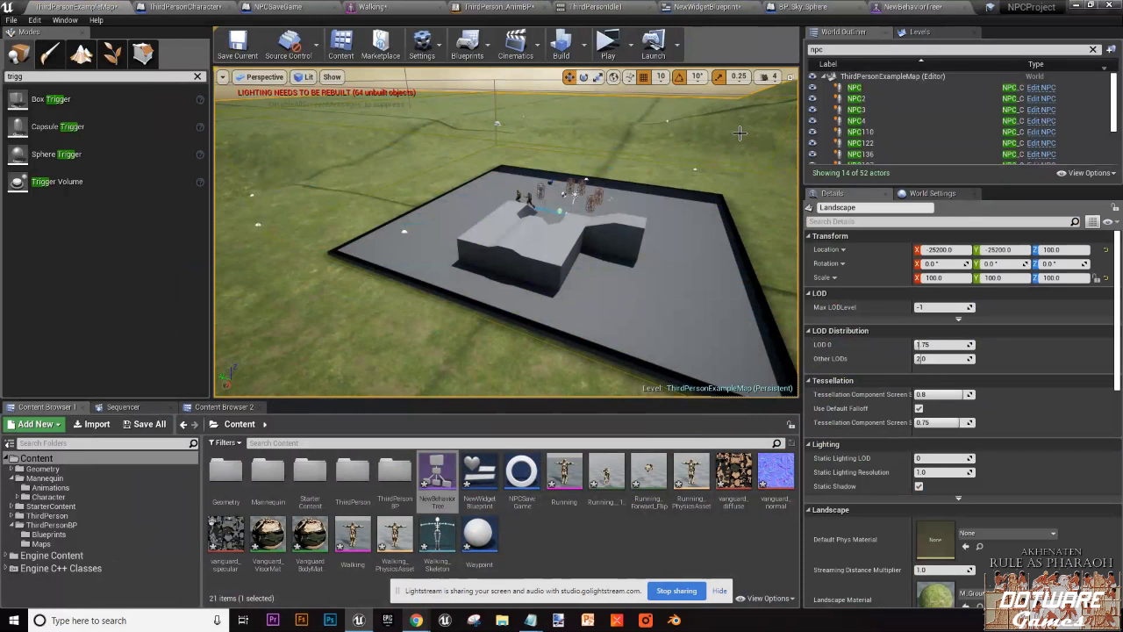
{"action": "key", "text": "s"}
{"action": "right_click_drag", "start_coordinate": [243, 253], "coordinate": [307, 257]}
{"action": "key", "text": "d"}
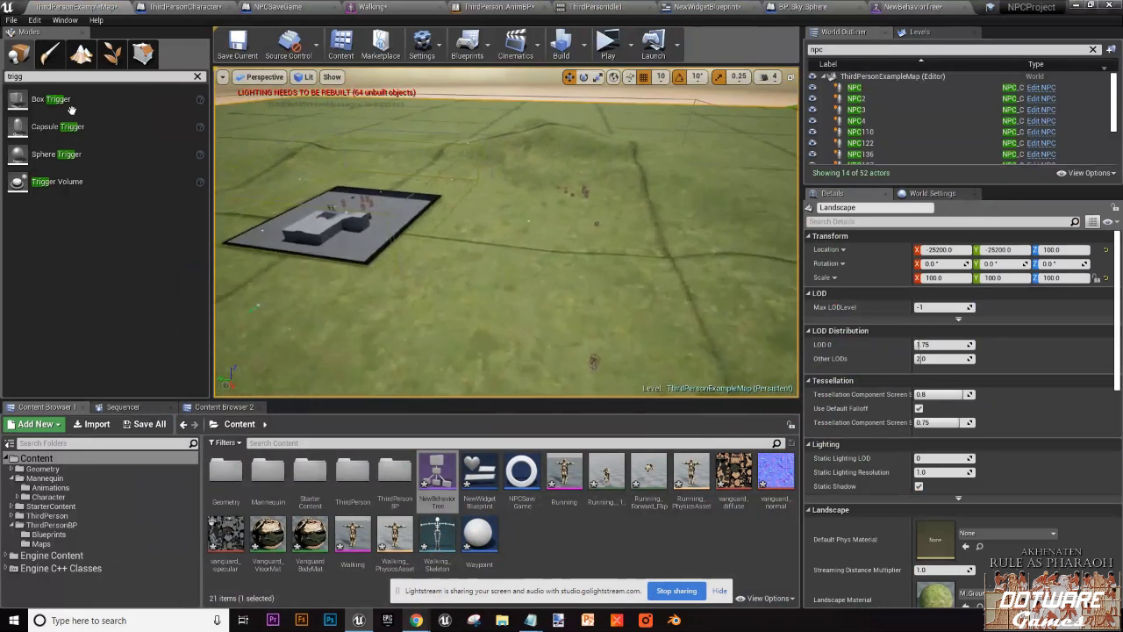
Step: Create a Third Person Blueprint project named MyProject2 with starter content, without saving the changes in the current project
{"action": "left_click", "coordinate": [12, 20]}
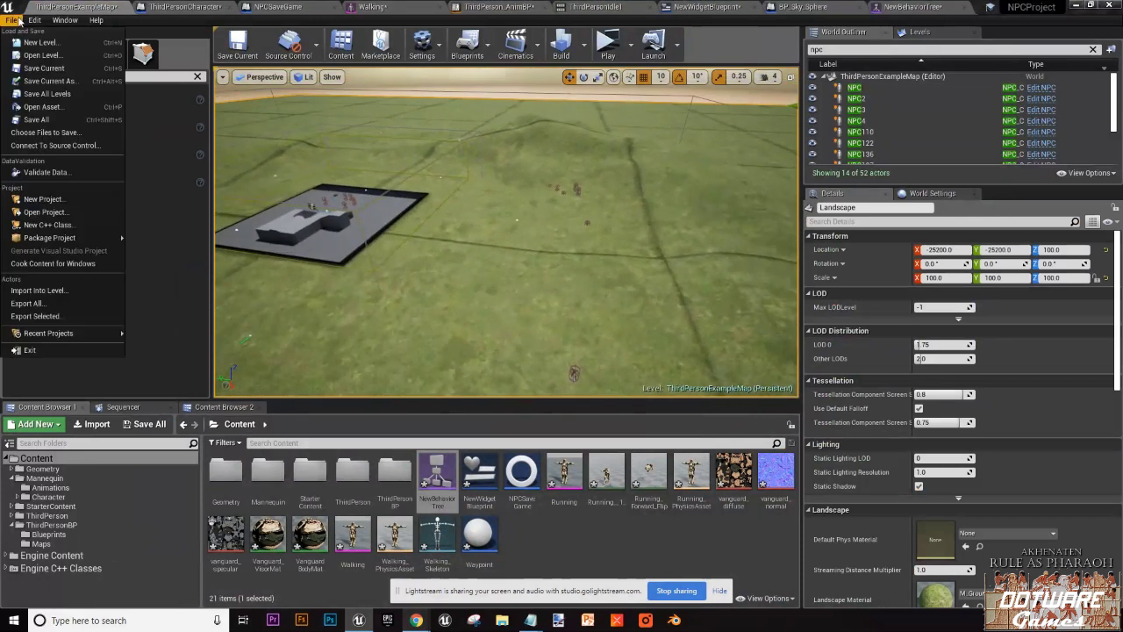
{"action": "left_click", "coordinate": [42, 199]}
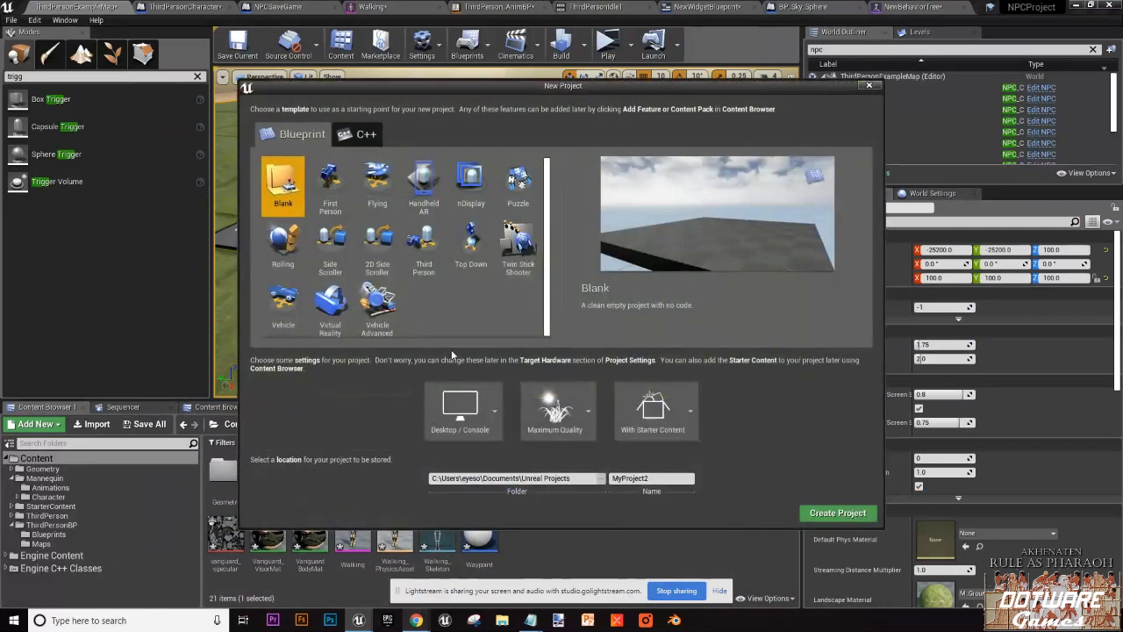
{"action": "left_click", "coordinate": [423, 248]}
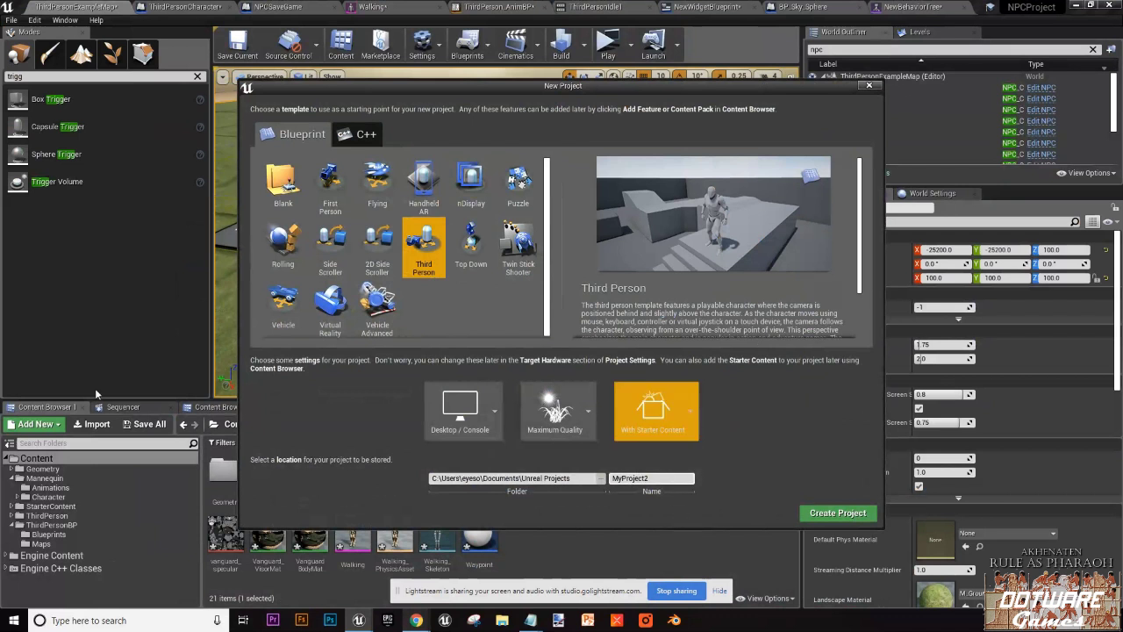
{"action": "scroll", "coordinate": [651, 303], "scroll_direction": "down", "scroll_amount": 2}
{"action": "scroll", "coordinate": [651, 290], "scroll_direction": "up", "scroll_amount": 2}
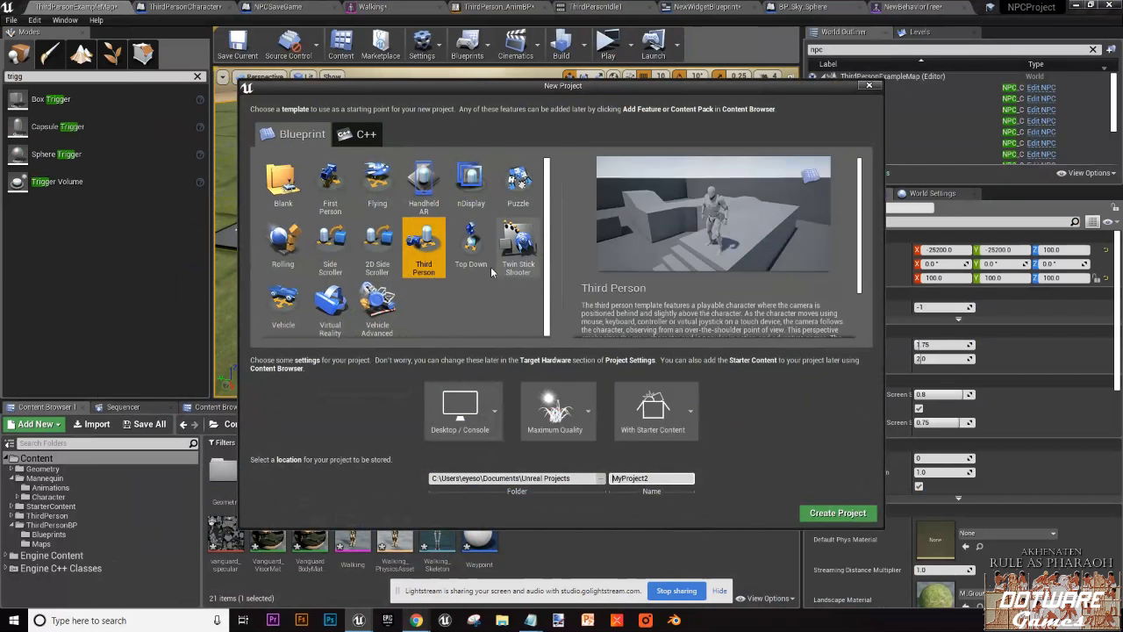
{"action": "left_click", "coordinate": [863, 517]}
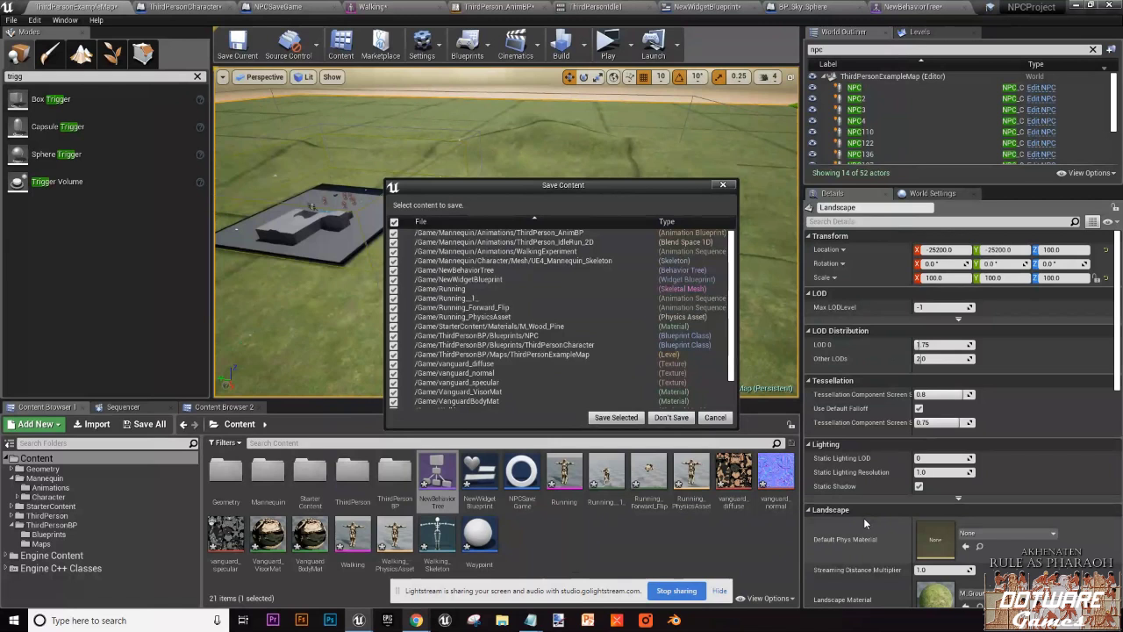
{"action": "left_click", "coordinate": [670, 417]}
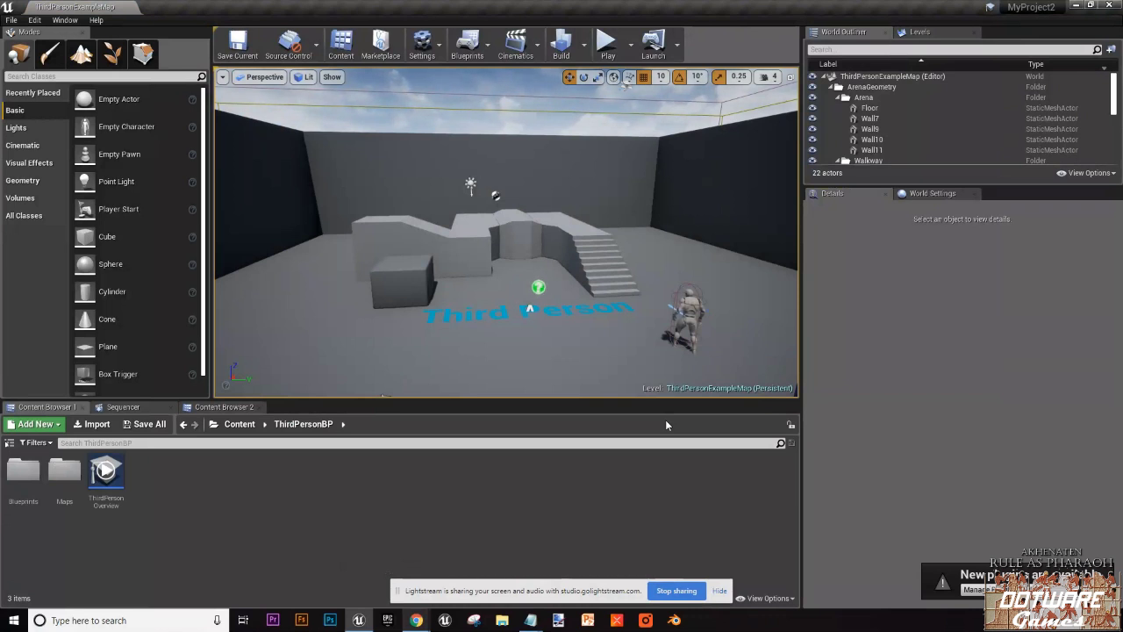
Step: Add a new level sequence named MovingPlatform and save it in the Content folder
{"action": "left_click", "coordinate": [517, 41]}
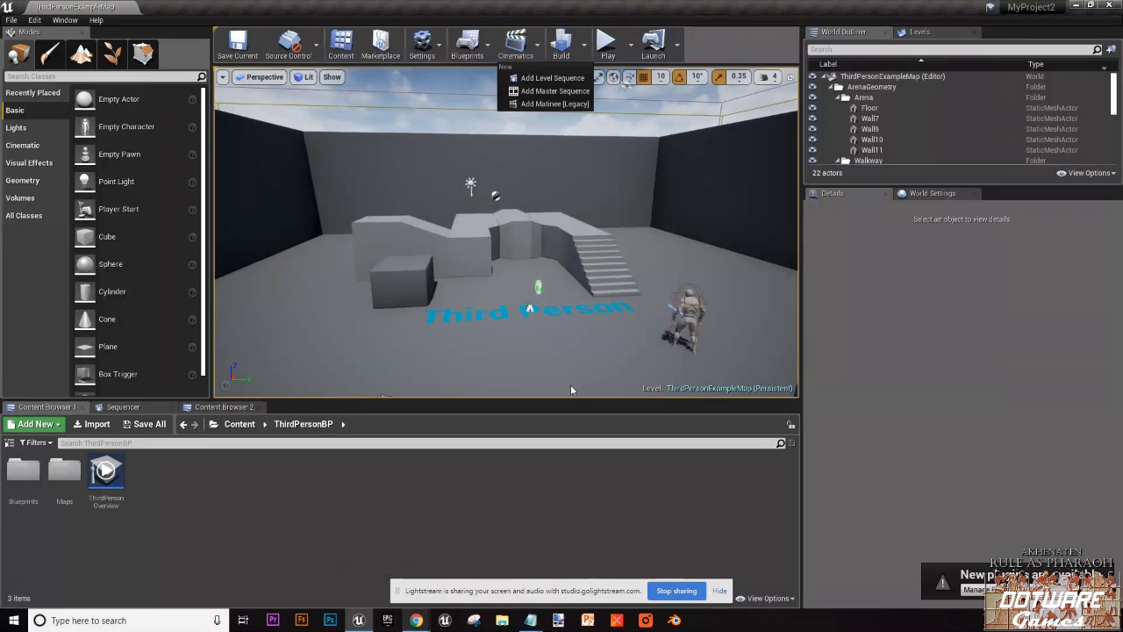
{"action": "left_click", "coordinate": [556, 78]}
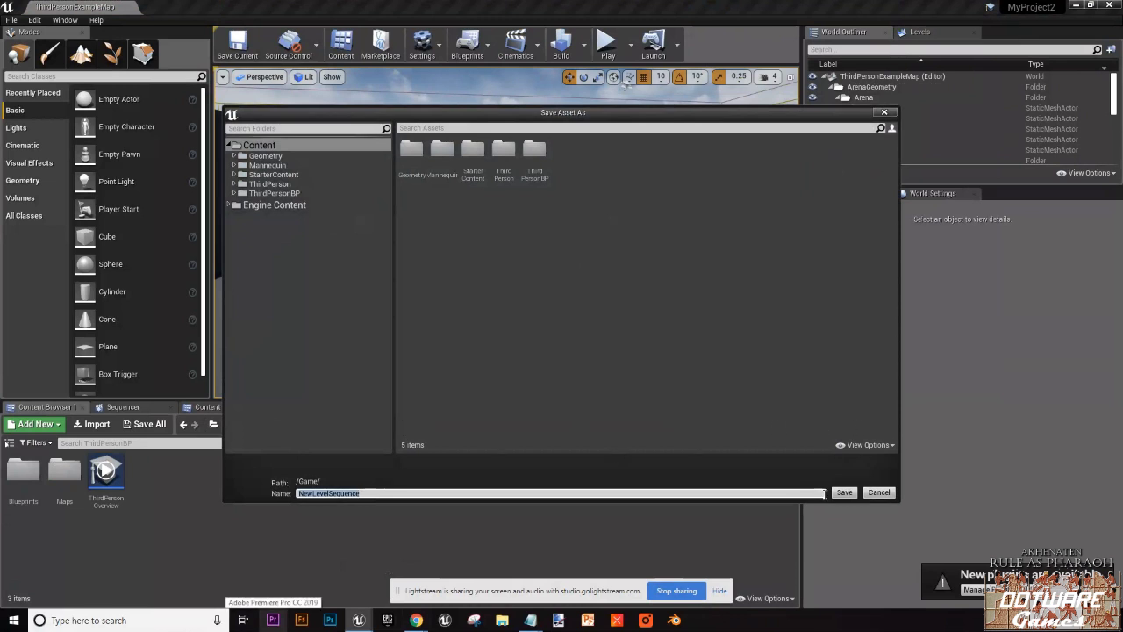
{"action": "type", "text": "MovingPlat"}
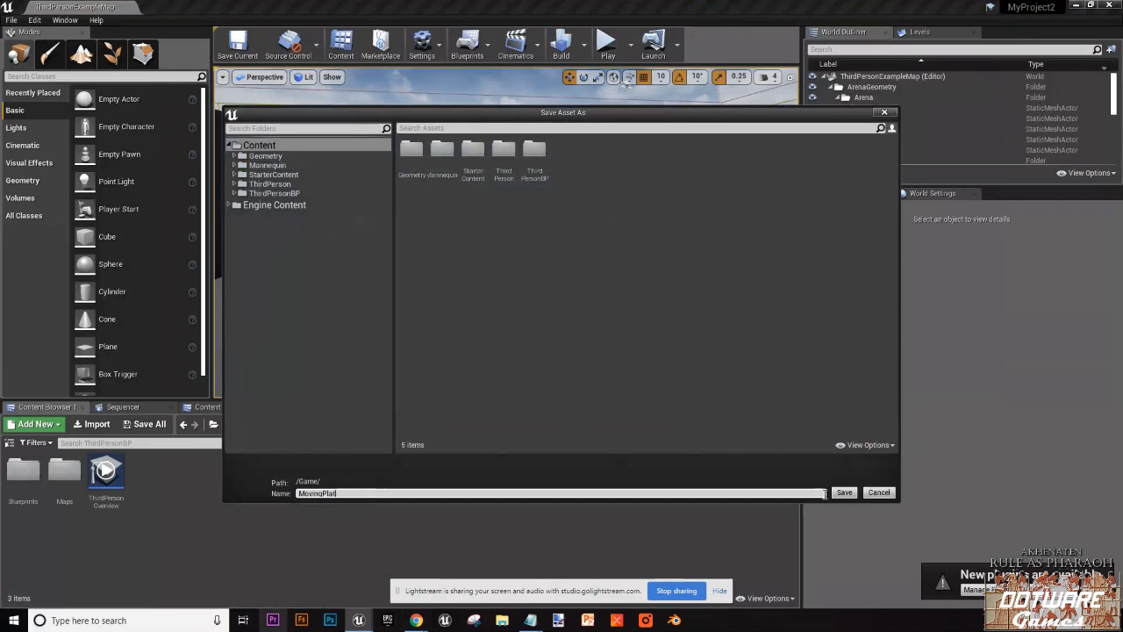
{"action": "type", "text": "form"}
{"action": "left_click", "coordinate": [842, 492]}
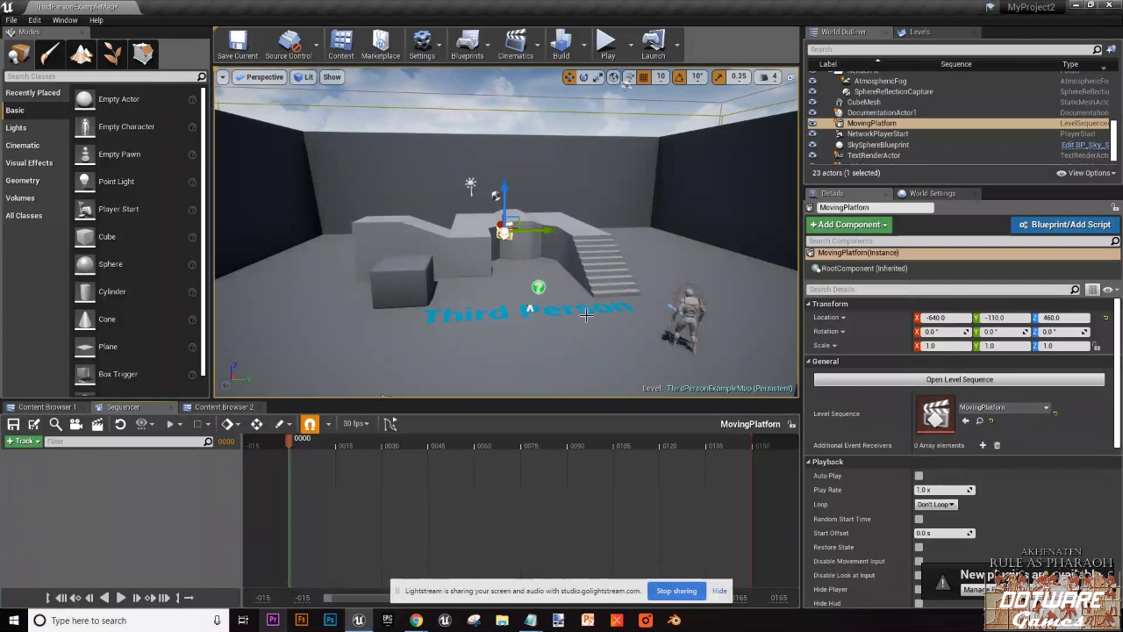
Step: Add the staircase actor, Linear_Stair_StaticMesh, to the MovingPlatform sequence
{"action": "left_click", "coordinate": [606, 269]}
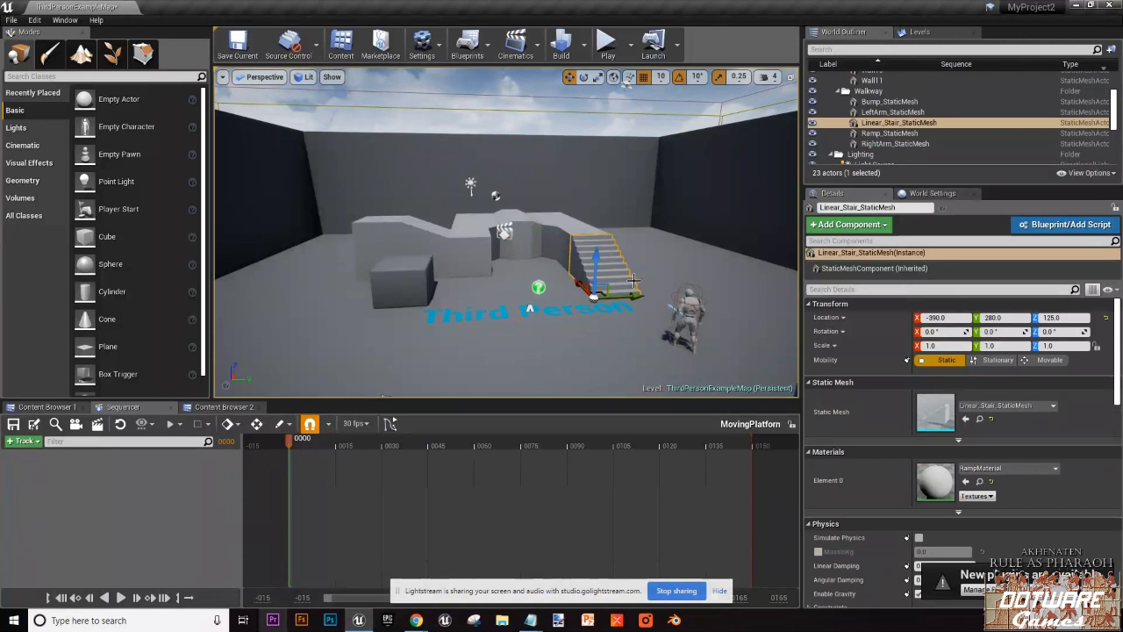
{"action": "scroll", "coordinate": [622, 267], "scroll_direction": "up", "scroll_amount": 4}
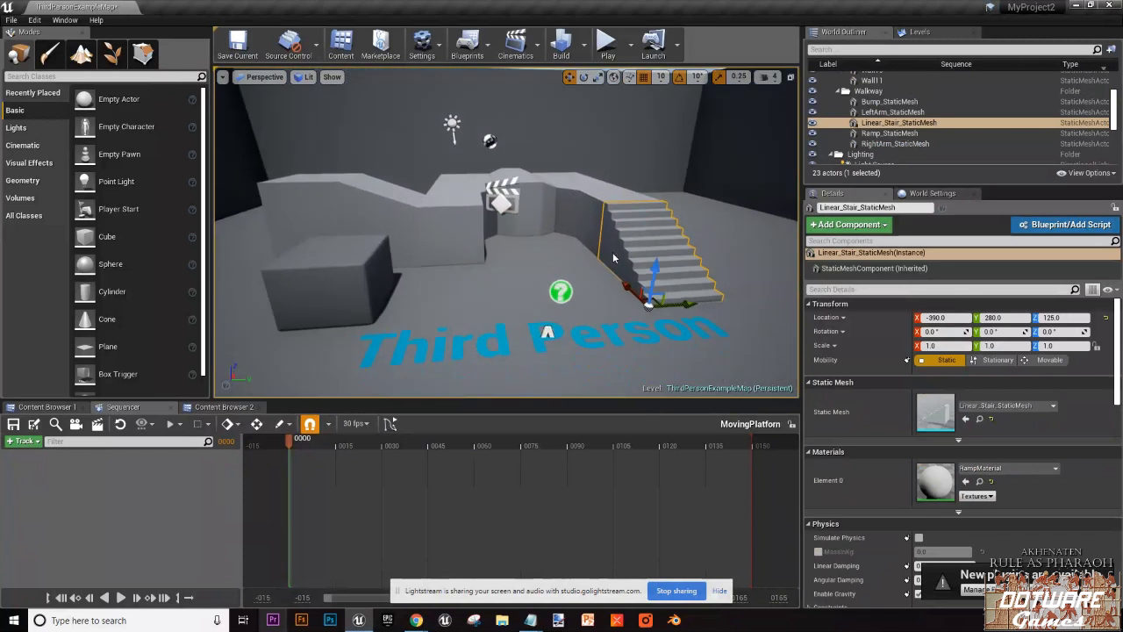
{"action": "right_click_drag", "start_coordinate": [613, 257], "coordinate": [612, 252]}
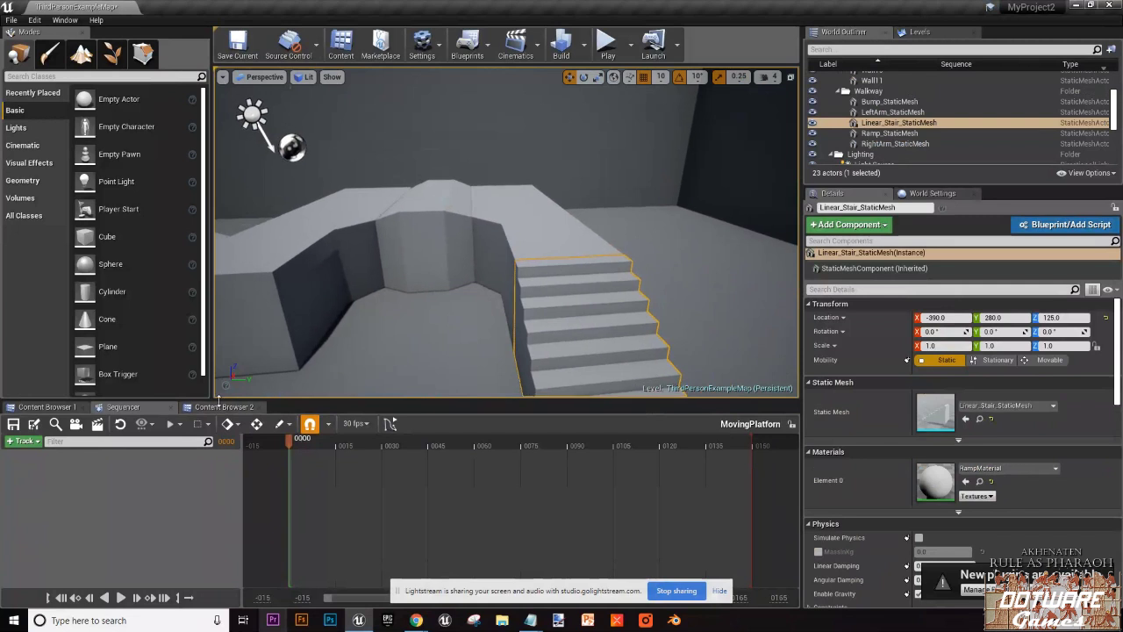
{"action": "left_click_drag", "start_coordinate": [137, 412], "coordinate": [176, 408]}
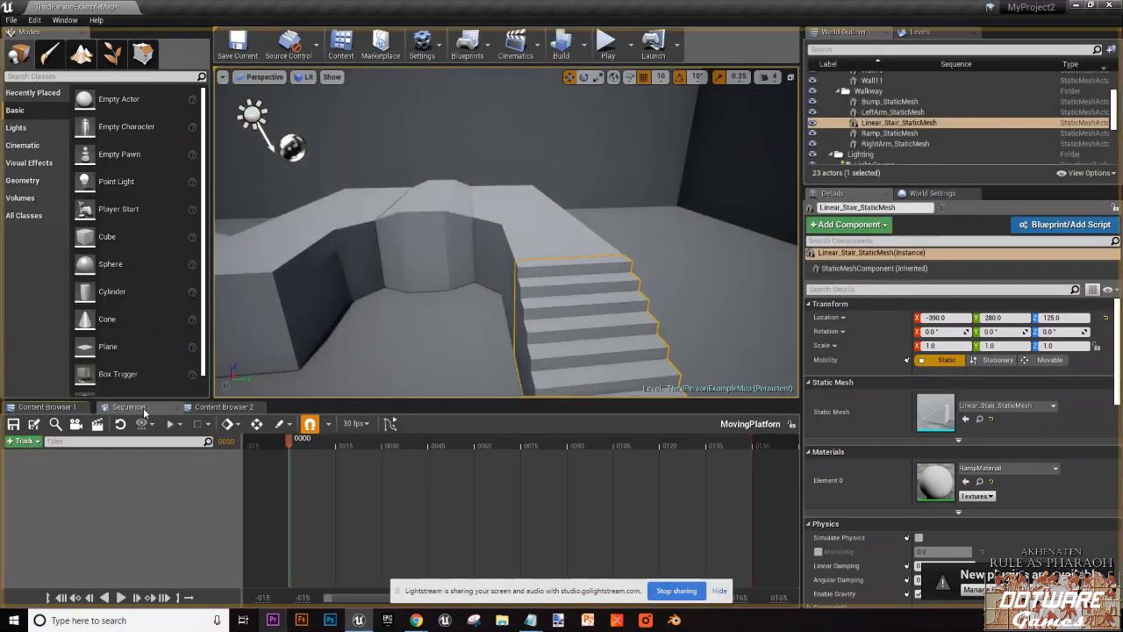
{"action": "scroll", "coordinate": [467, 375], "scroll_direction": "down", "scroll_amount": 3}
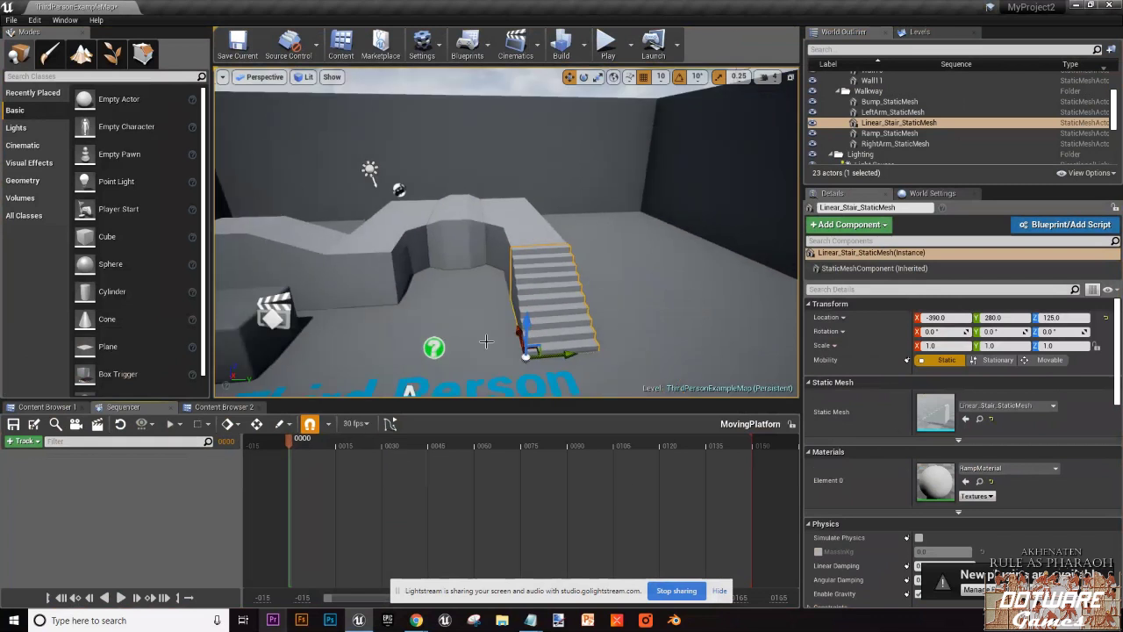
{"action": "scroll", "coordinate": [487, 341], "scroll_direction": "up", "scroll_amount": 5}
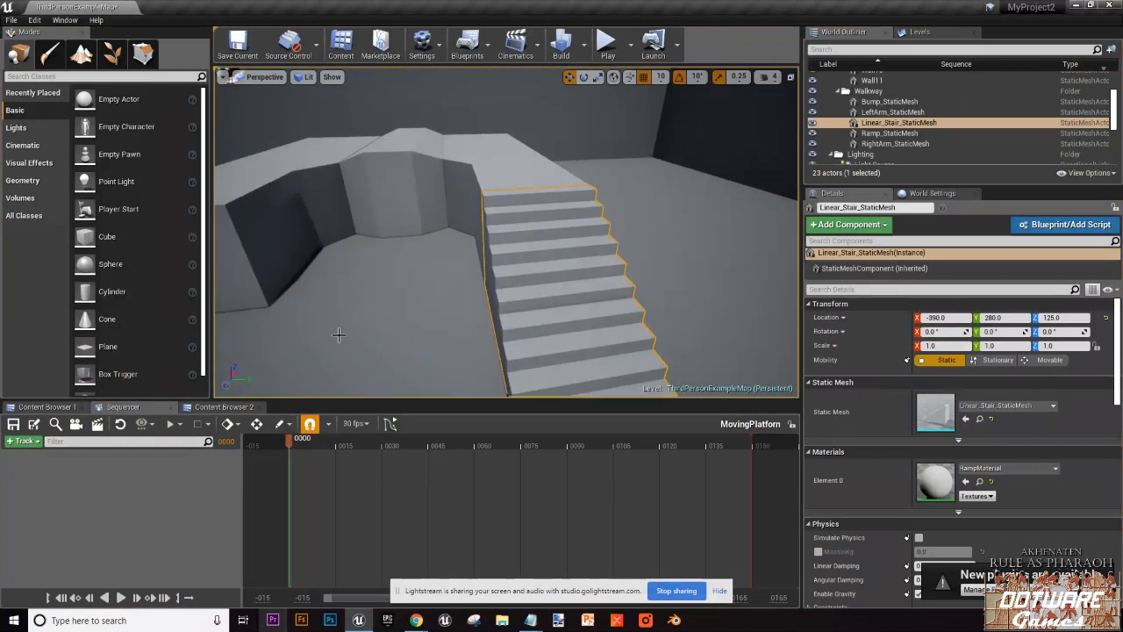
{"action": "scroll", "coordinate": [333, 328], "scroll_direction": "down", "scroll_amount": 3}
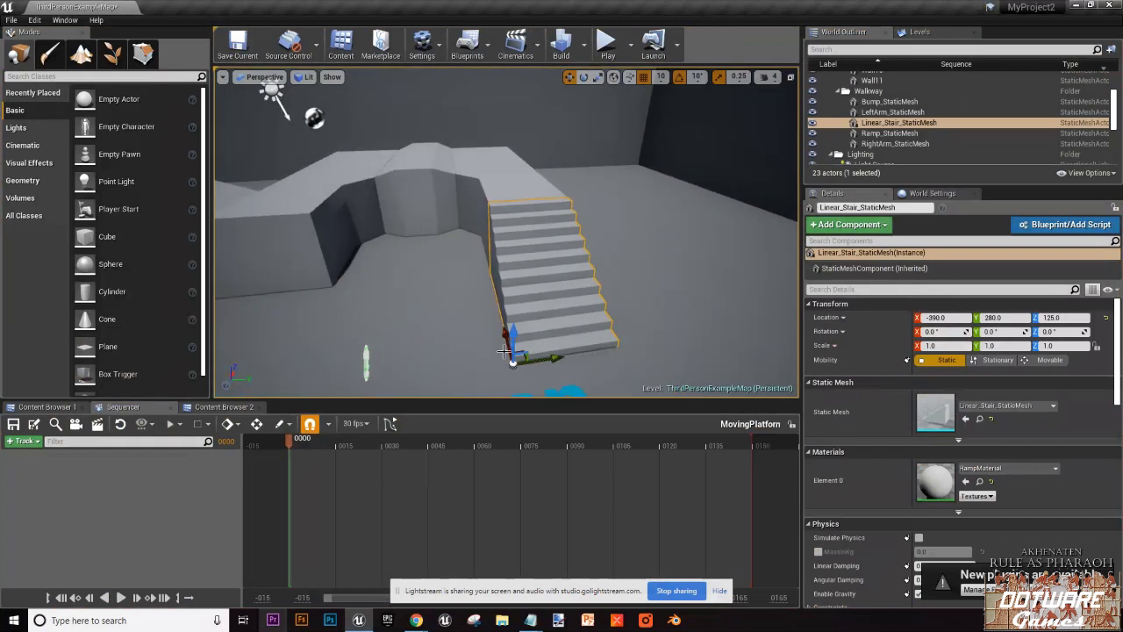
{"action": "left_click", "coordinate": [24, 441]}
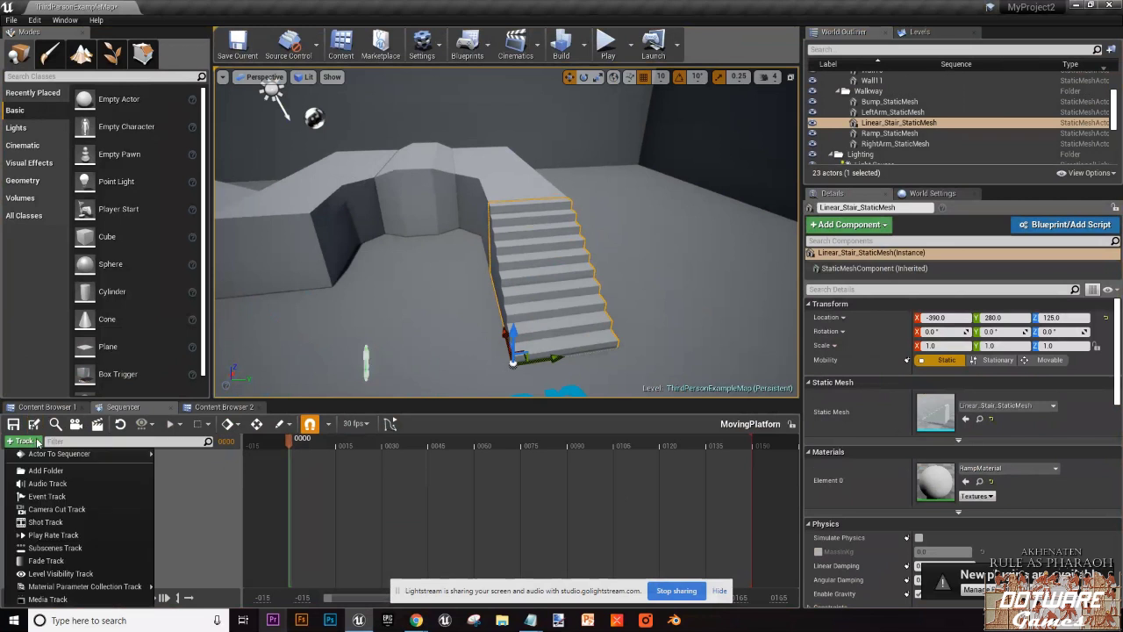
{"action": "mouse_move", "coordinate": [42, 456]}
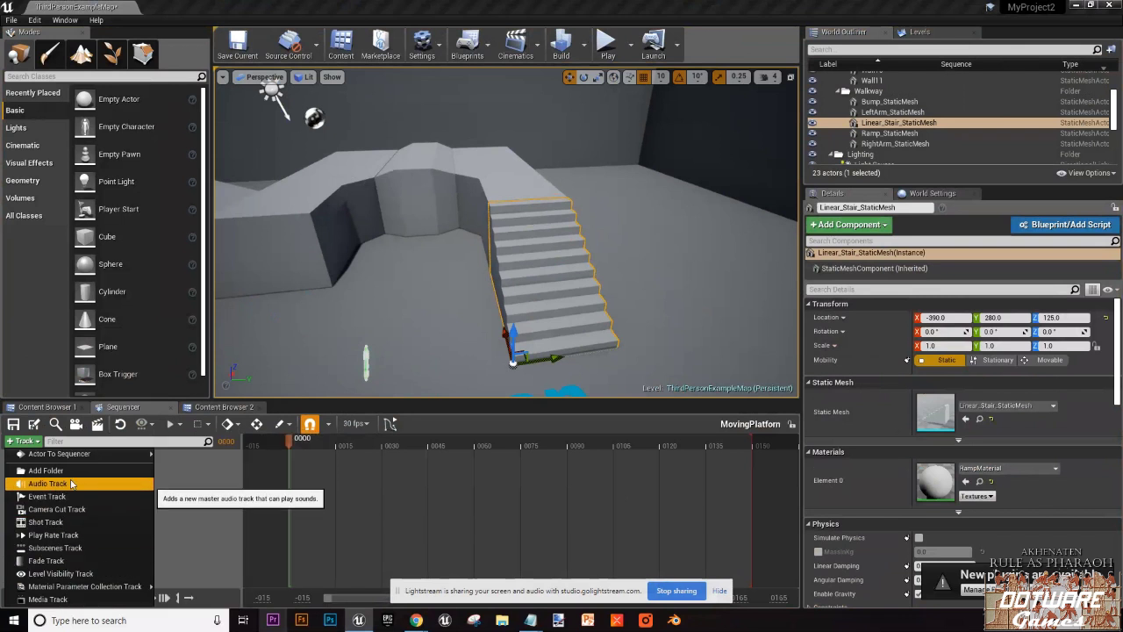
{"action": "mouse_move", "coordinate": [143, 457]}
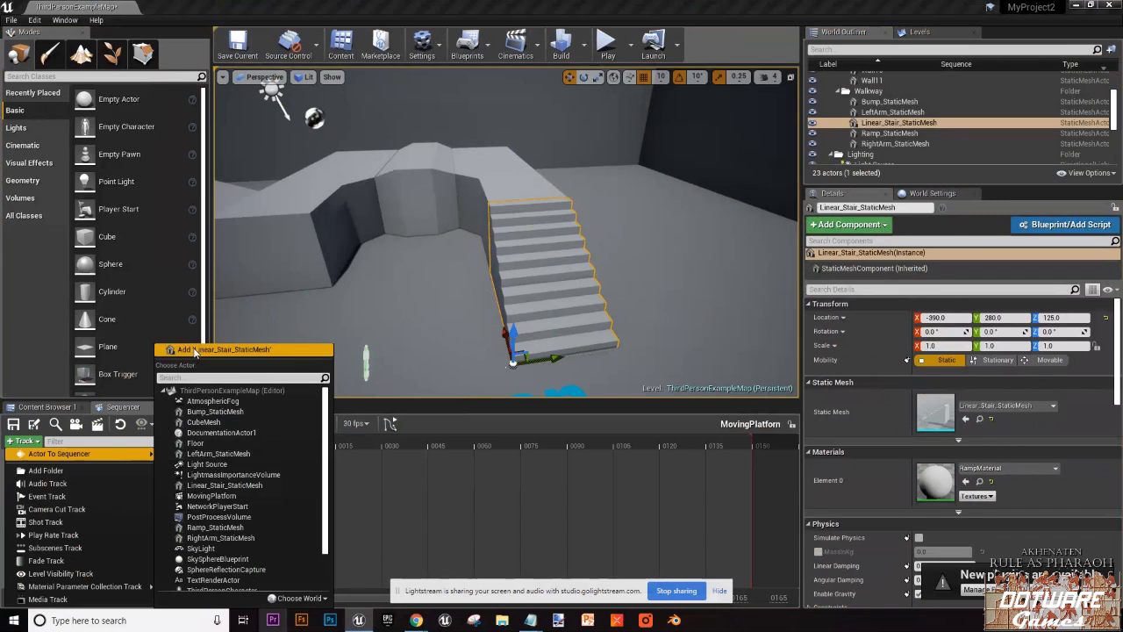
{"action": "left_click", "coordinate": [249, 351]}
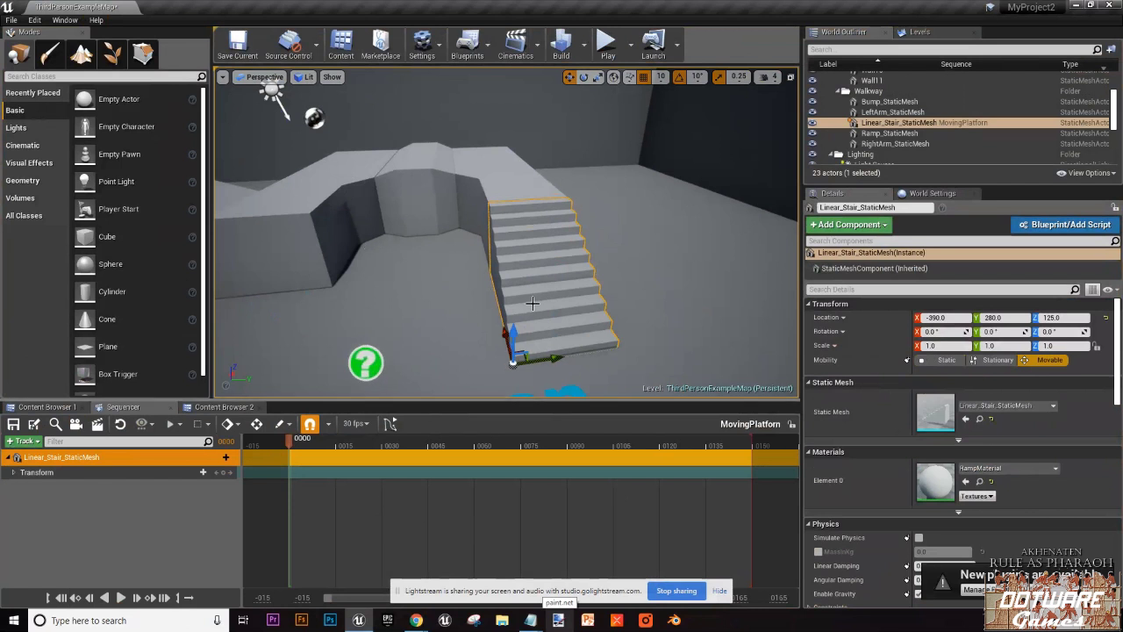
Step: Examine the channels under the staircase's Transform track, and scrub the sequence to frame 112 and back to frame 0
{"action": "left_click_drag", "start_coordinate": [437, 306], "coordinate": [375, 378]}
{"action": "key", "text": "f"}
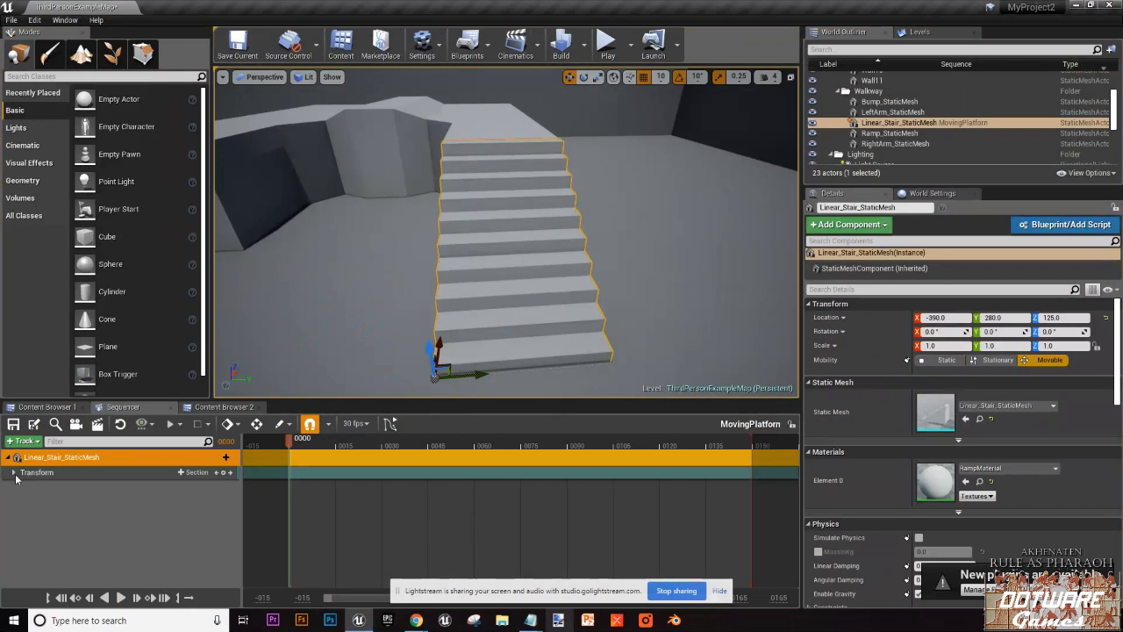
{"action": "left_click", "coordinate": [13, 473]}
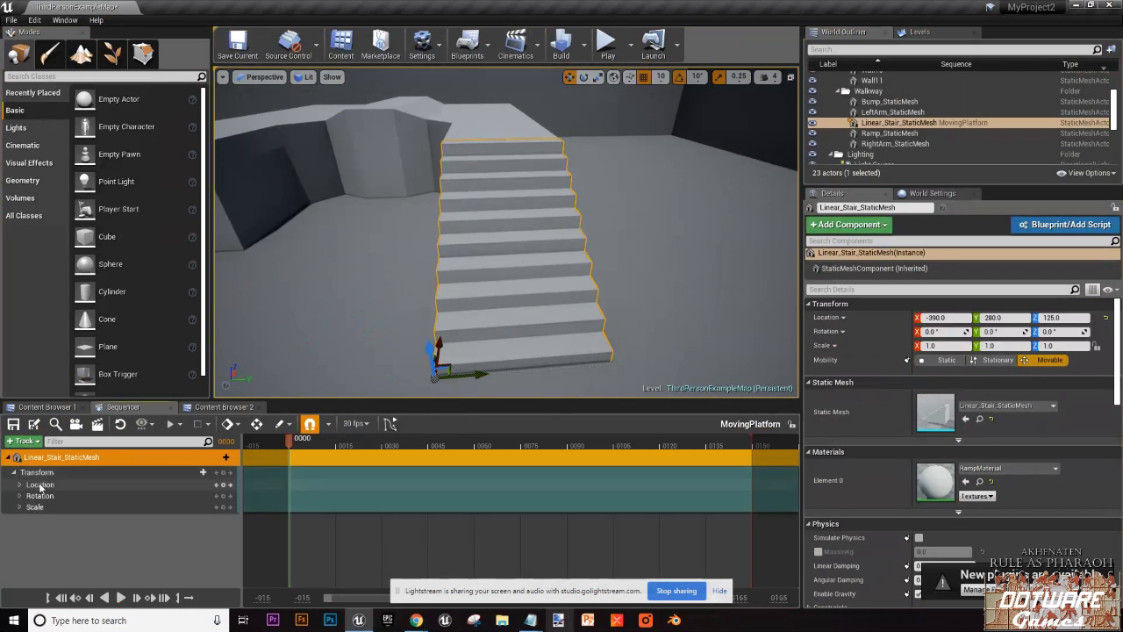
{"action": "left_click", "coordinate": [14, 473]}
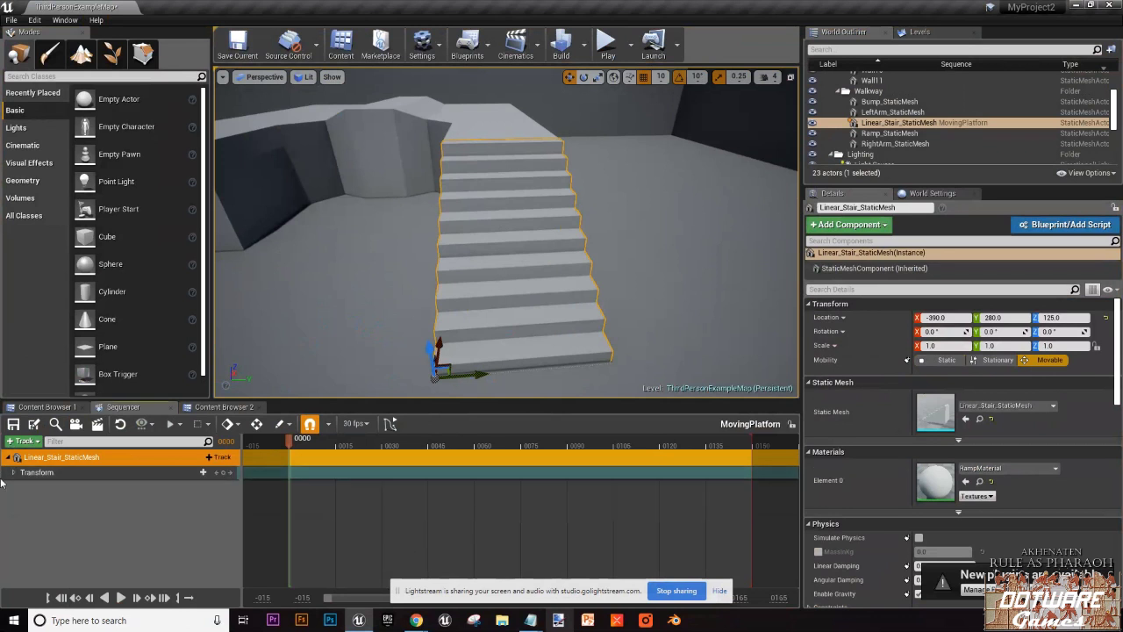
{"action": "left_click", "coordinate": [175, 486]}
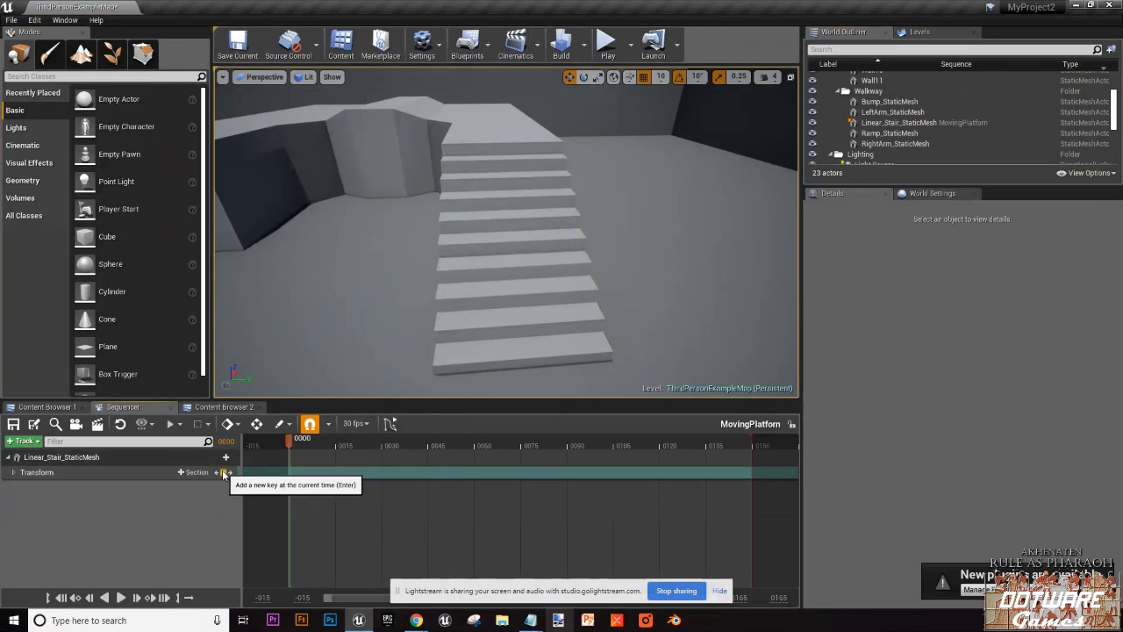
{"action": "left_click_drag", "start_coordinate": [297, 365], "coordinate": [296, 364]}
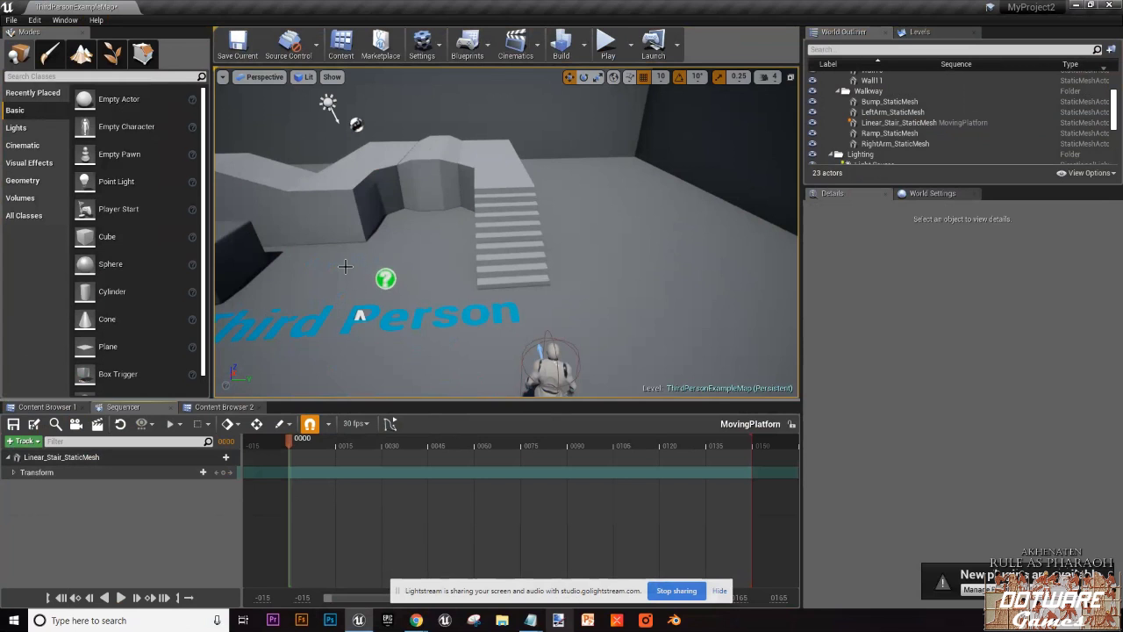
{"action": "left_click_drag", "start_coordinate": [290, 439], "coordinate": [639, 445]}
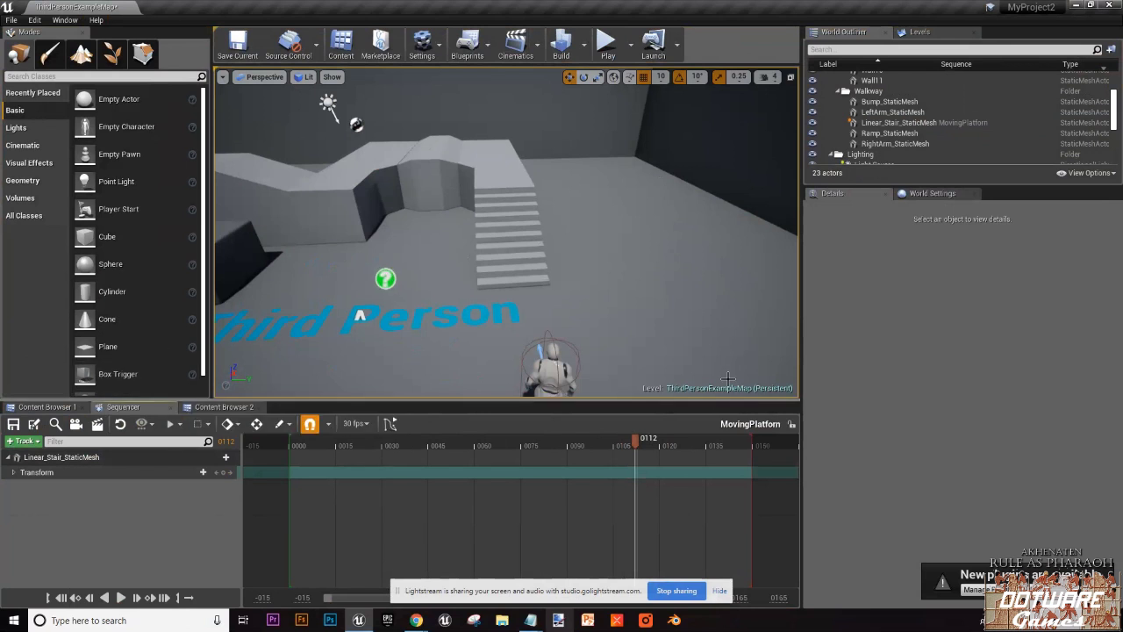
{"action": "left_click_drag", "start_coordinate": [638, 443], "coordinate": [286, 430]}
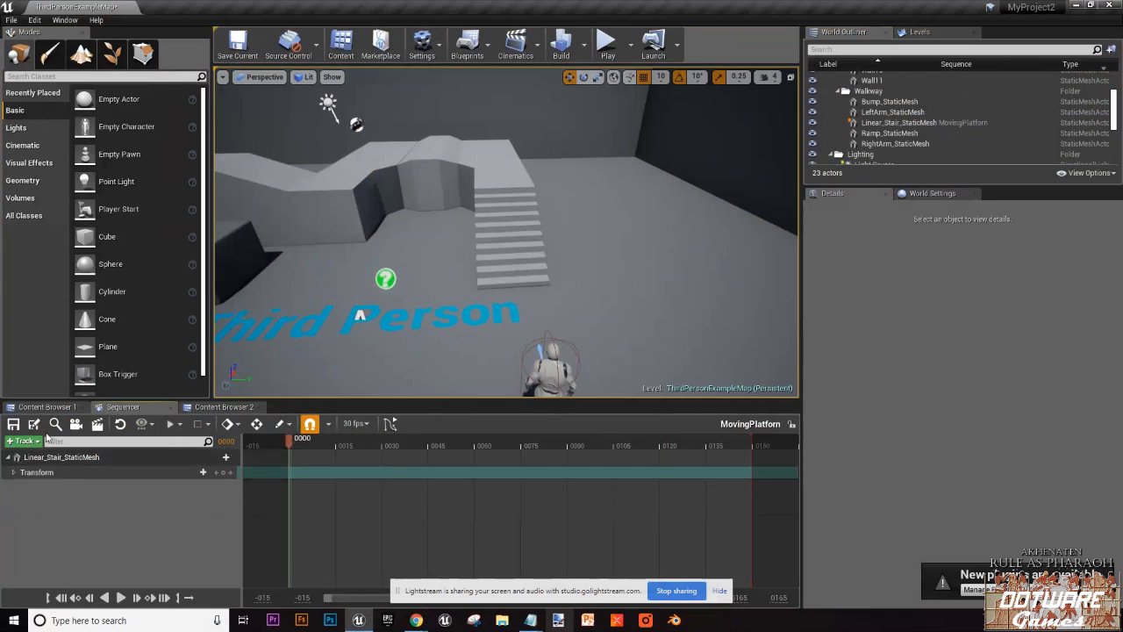
Step: Add a Transform keyframe for the staircase at frame 0 and move the playhead to frame 150
{"action": "left_click", "coordinate": [36, 441]}
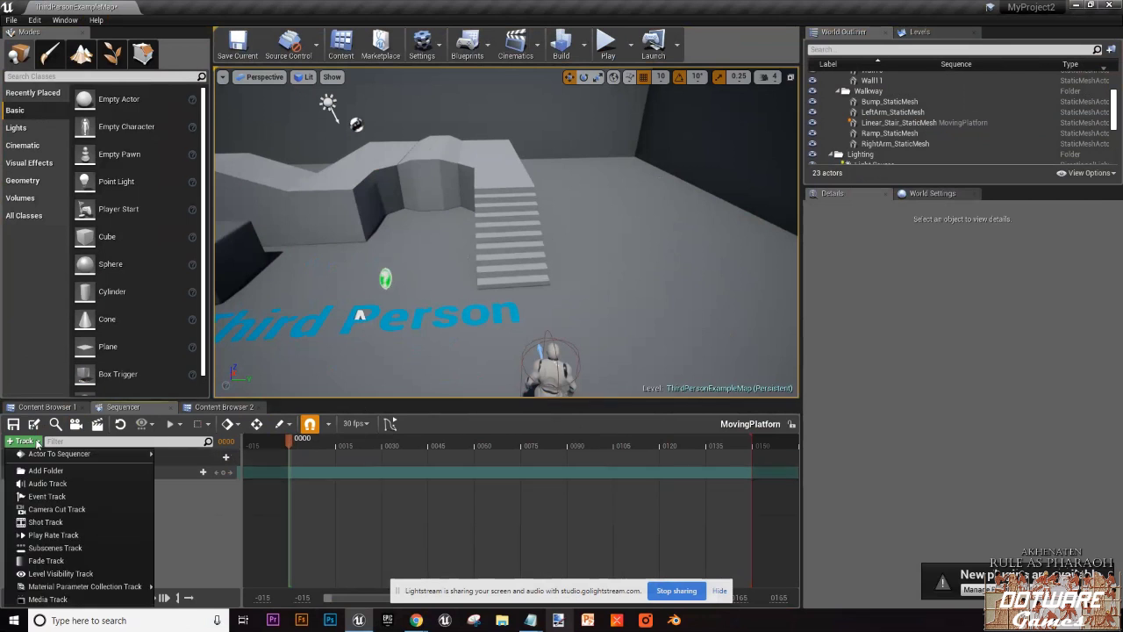
{"action": "mouse_move", "coordinate": [39, 456]}
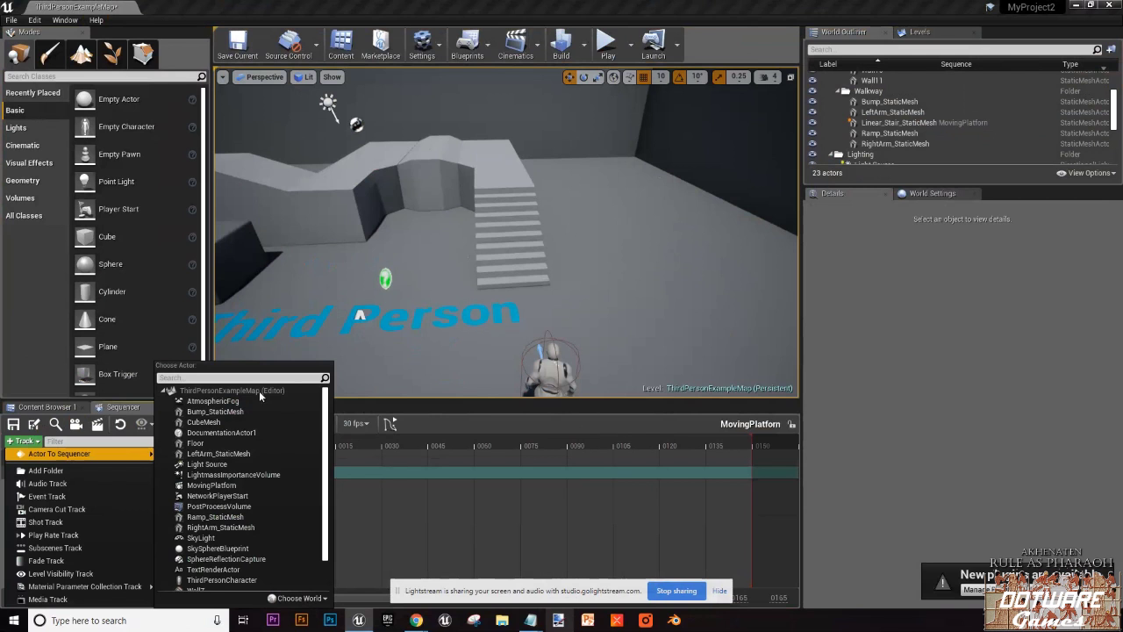
{"action": "left_click", "coordinate": [224, 549]}
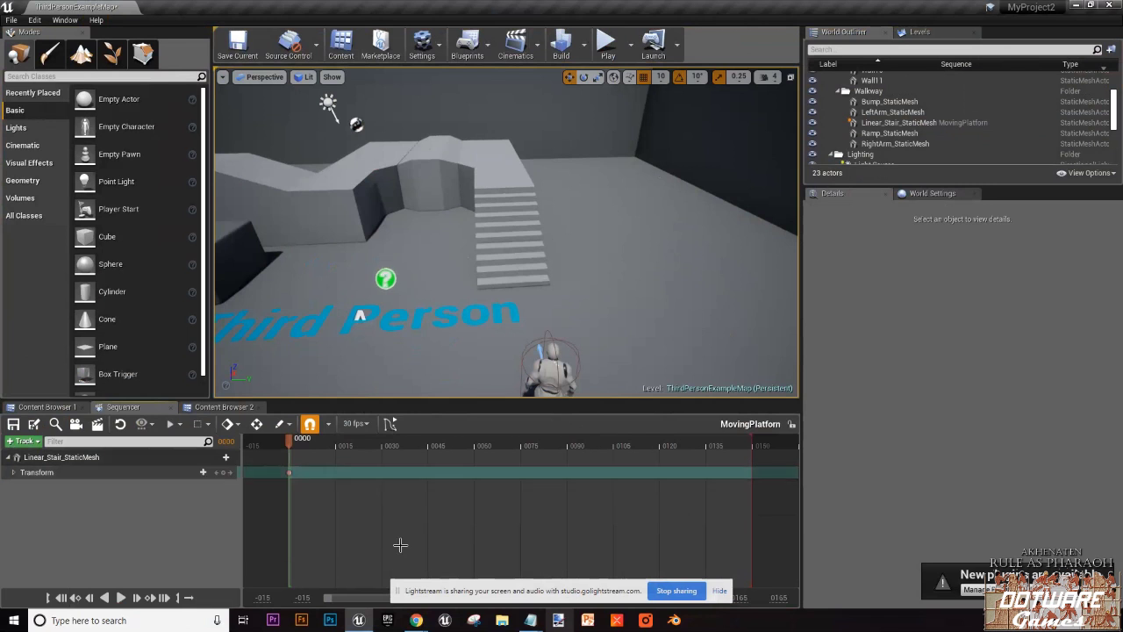
{"action": "left_click_drag", "start_coordinate": [297, 472], "coordinate": [754, 453]}
{"action": "left_click", "coordinate": [304, 494]}
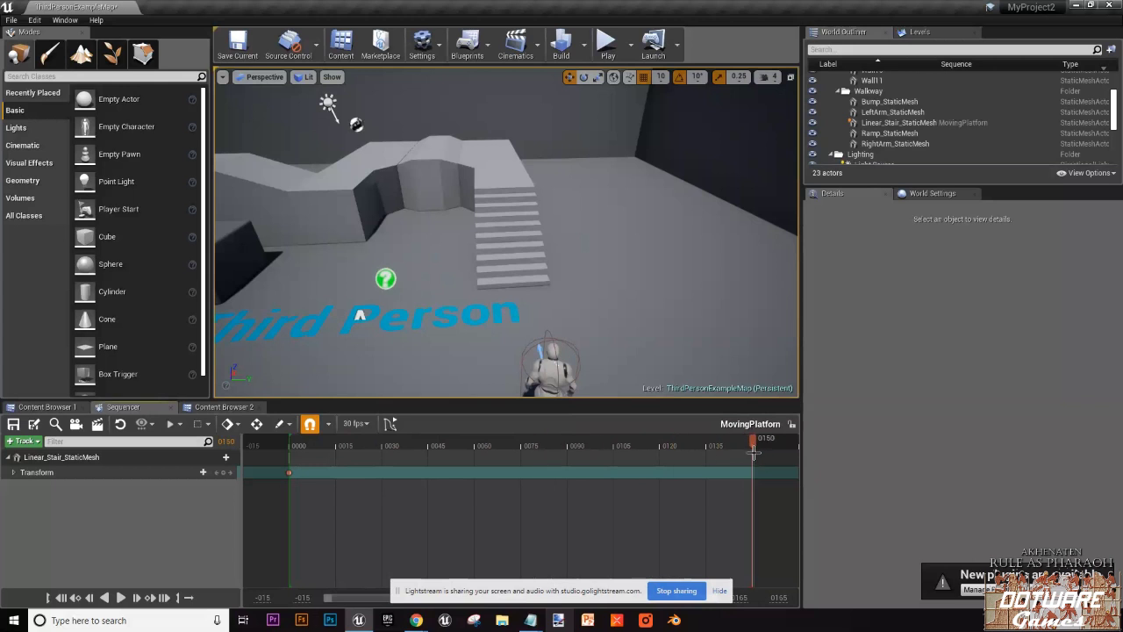
Step: Move the staircase along the Y axis to 910 and add a Transform keyframe for it at frame 150
{"action": "left_click", "coordinate": [550, 265]}
{"action": "left_click", "coordinate": [517, 250]}
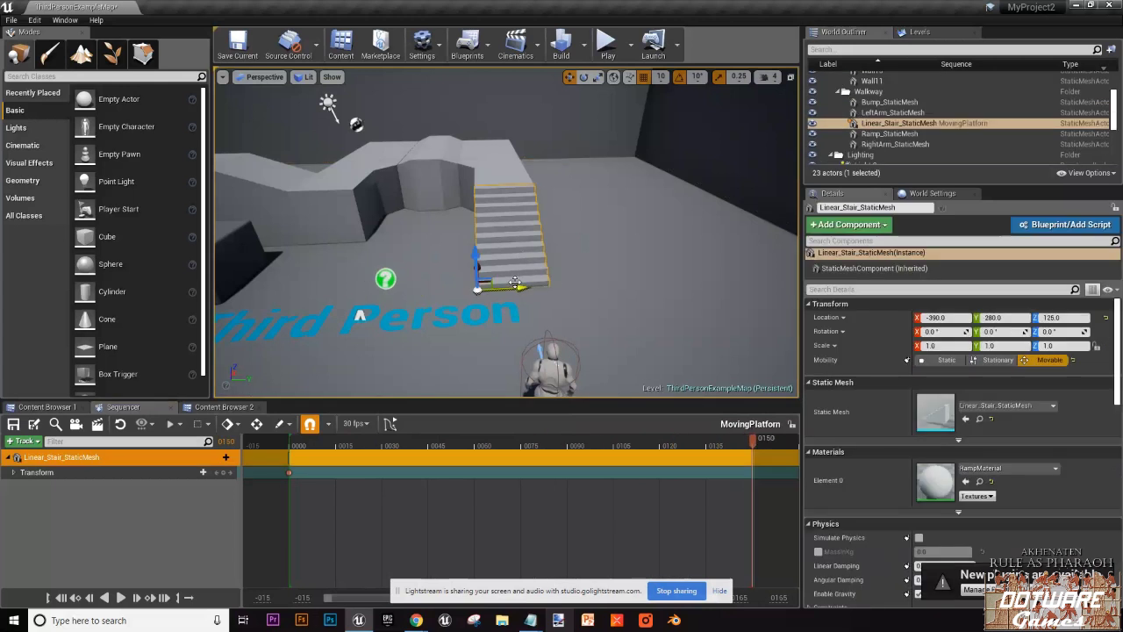
{"action": "left_click_drag", "start_coordinate": [524, 283], "coordinate": [732, 278]}
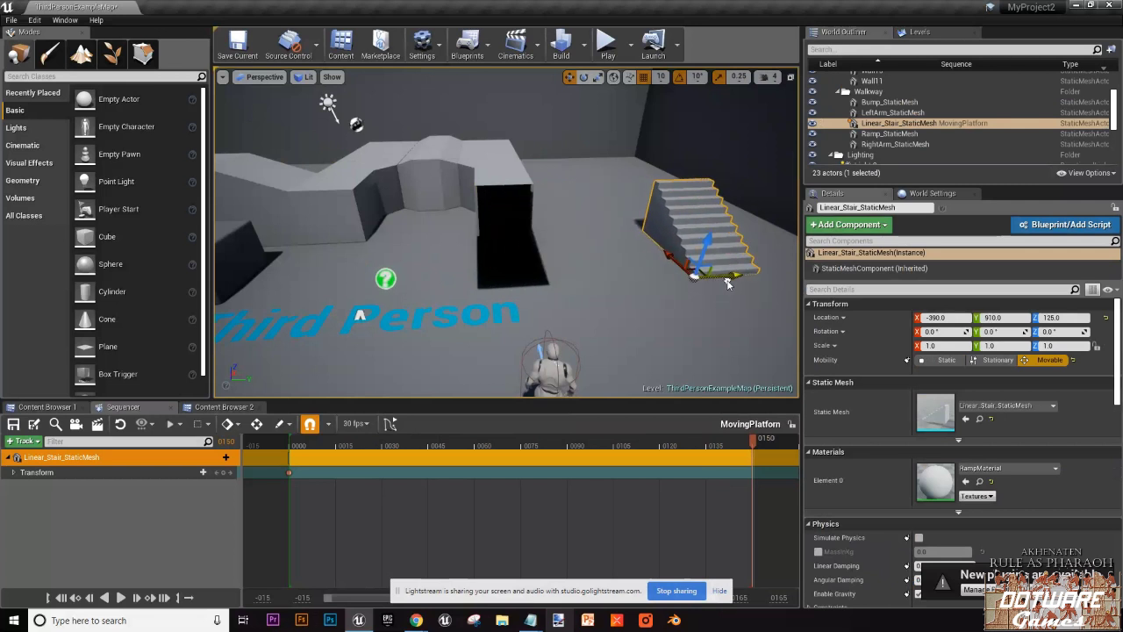
{"action": "left_click", "coordinate": [226, 474]}
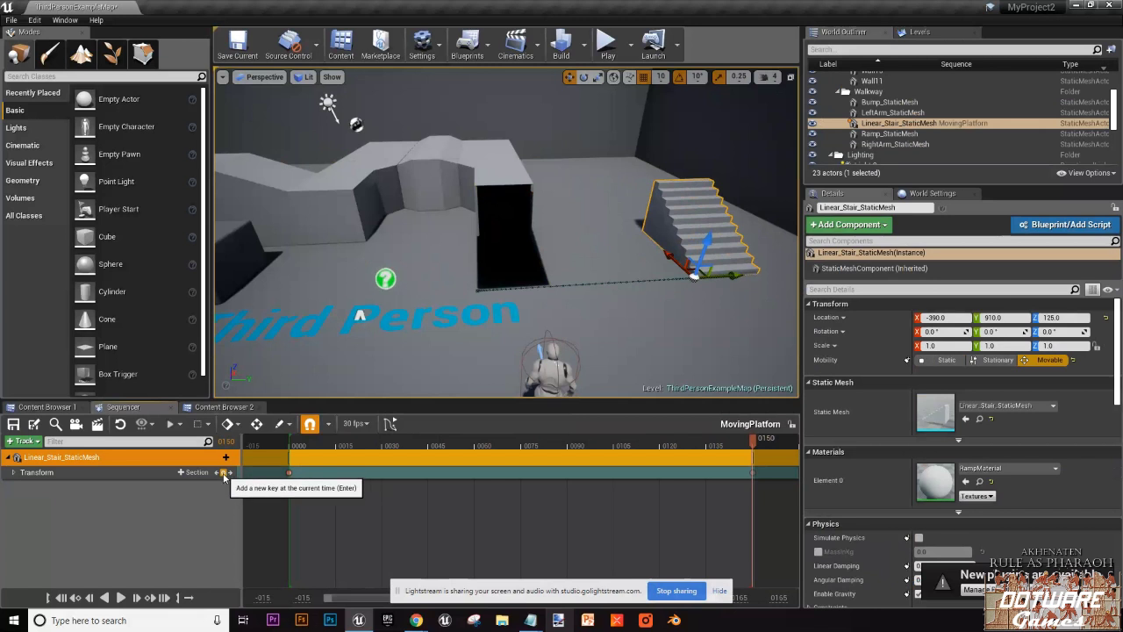
Step: Scrub the sequence from frame 150 back to frame 0 and play it through to preview the staircase's motion
{"action": "mouse_move", "coordinate": [567, 236]}
{"action": "right_mouse_down"}
{"action": "mouse_move", "coordinate": [673, 241]}
{"action": "mouse_move", "coordinate": [456, 246]}
{"action": "mouse_move", "coordinate": [562, 235]}
{"action": "right_mouse_up"}
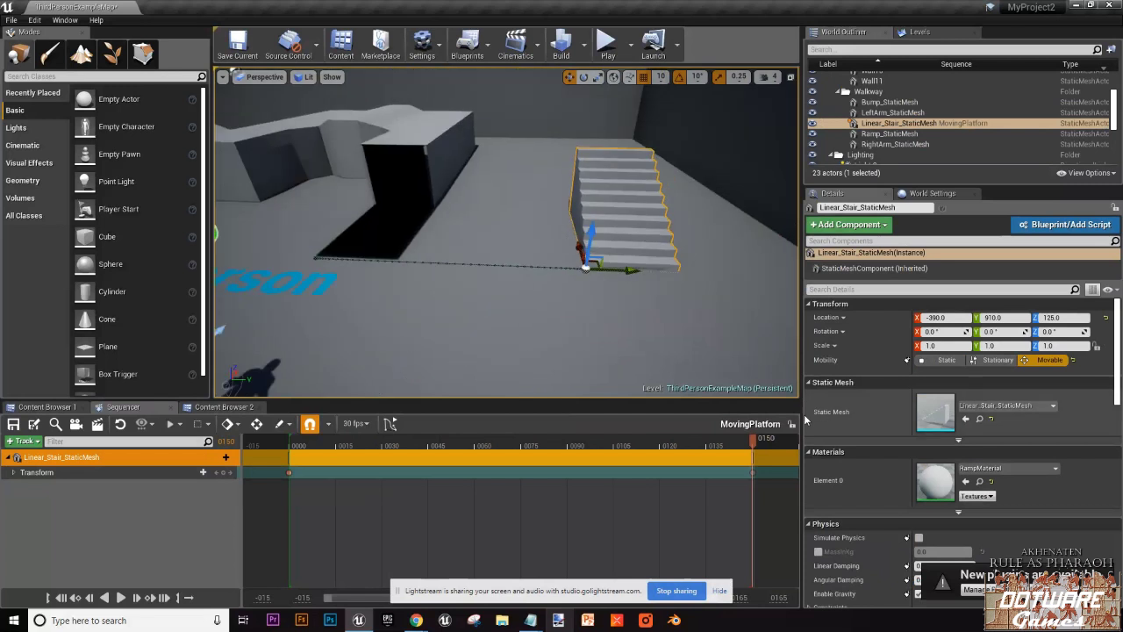
{"action": "scroll", "coordinate": [728, 368], "scroll_direction": "down", "scroll_amount": 4}
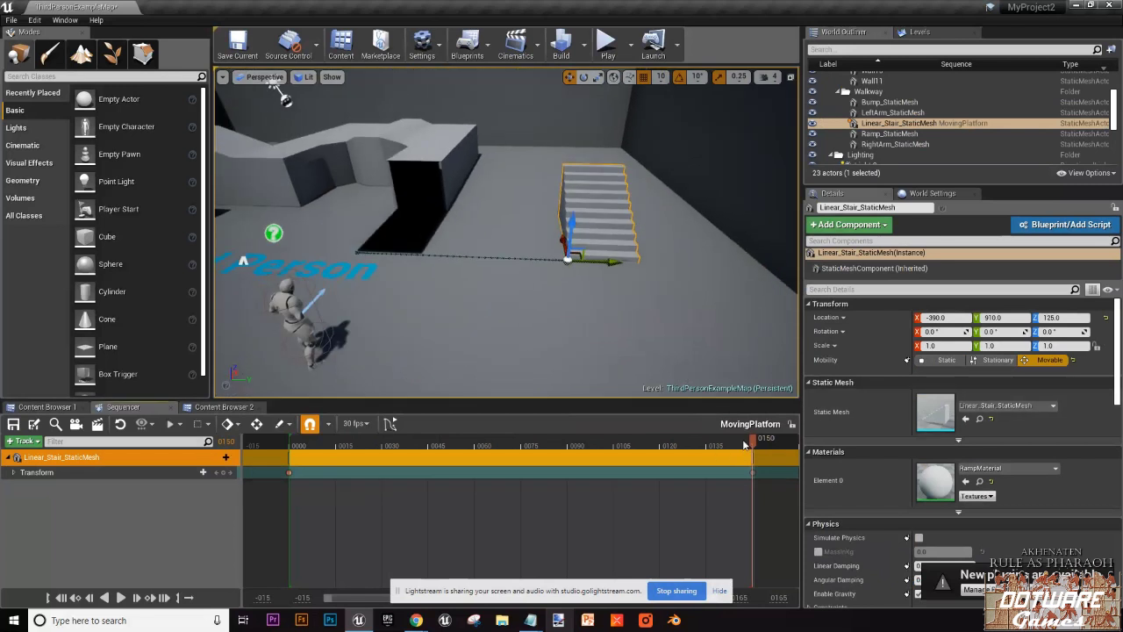
{"action": "left_click_drag", "start_coordinate": [744, 446], "coordinate": [439, 446]}
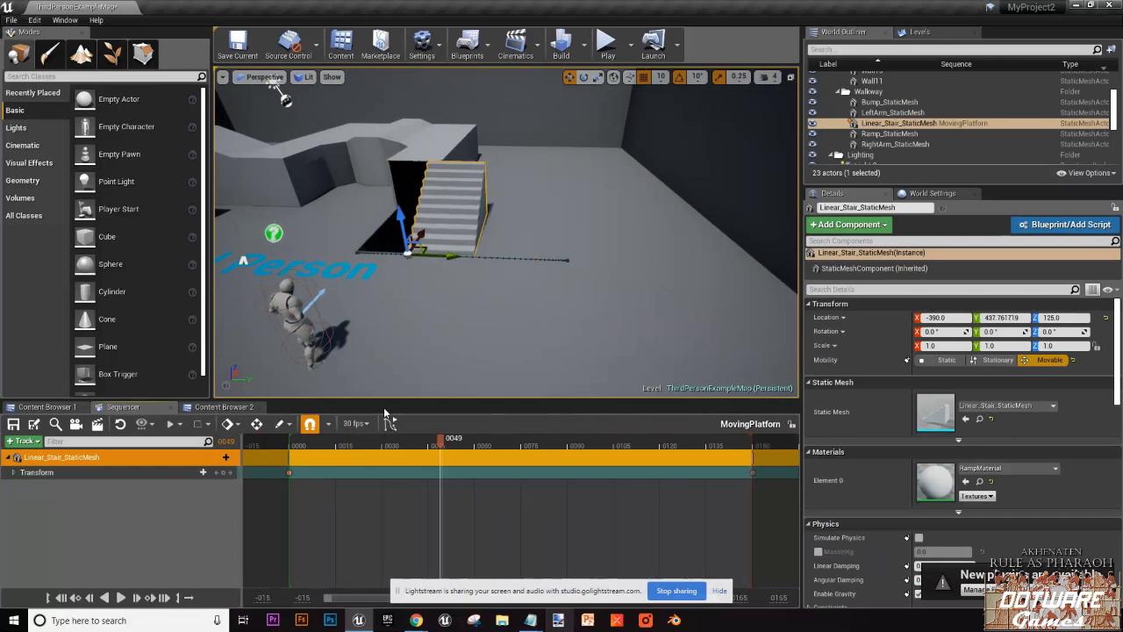
{"action": "left_click_drag", "start_coordinate": [383, 407], "coordinate": [287, 396]}
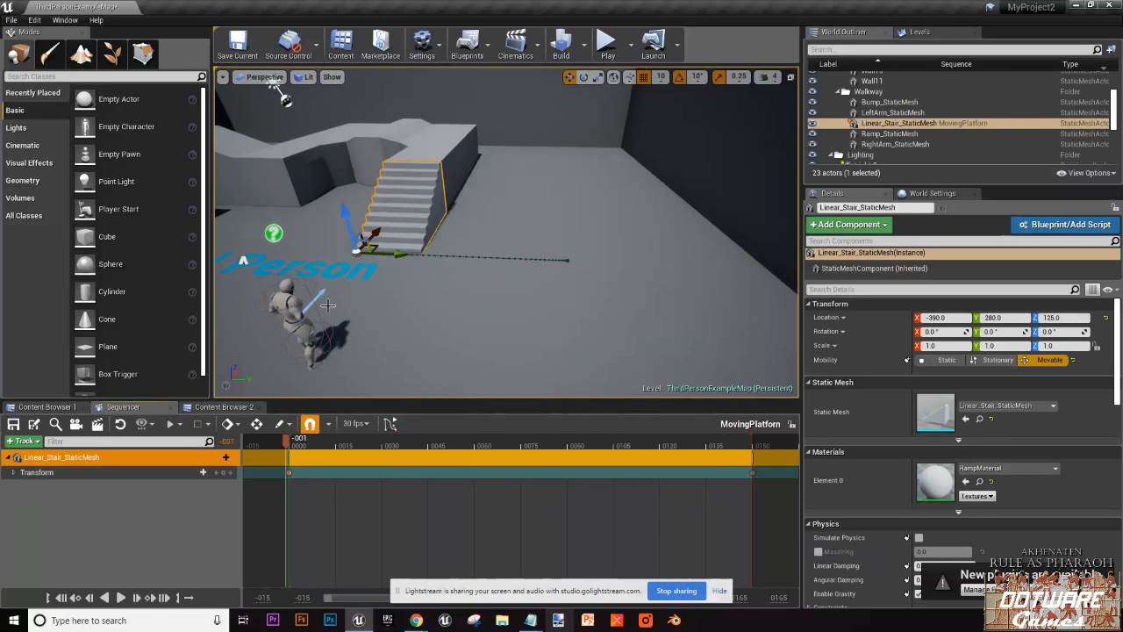
{"action": "left_click_drag", "start_coordinate": [289, 446], "coordinate": [292, 472]}
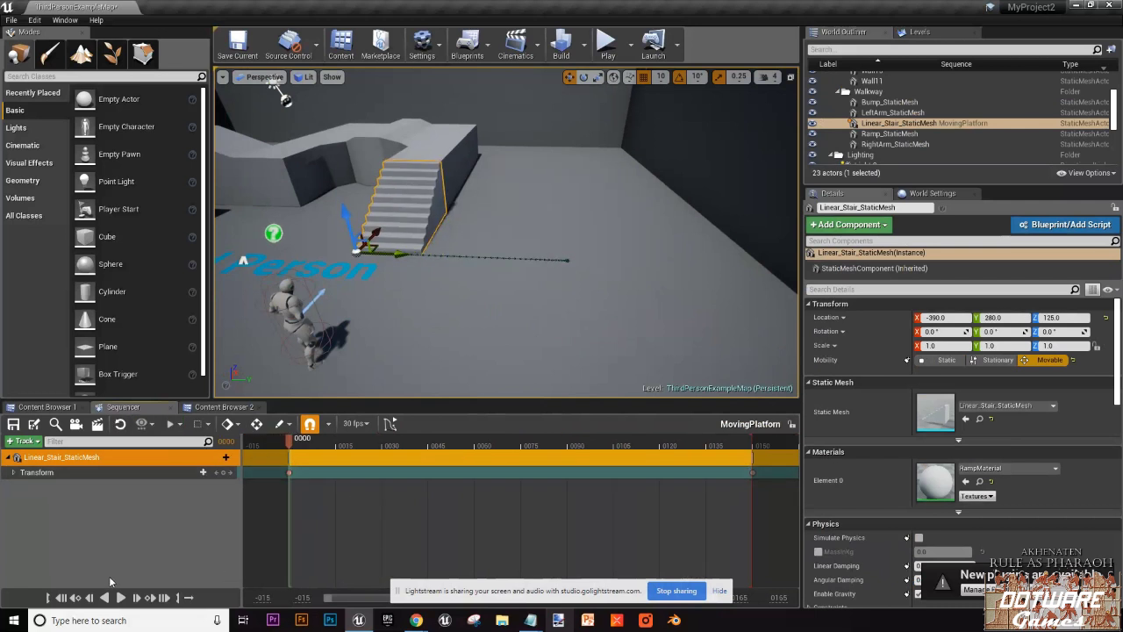
{"action": "key", "text": "space"}
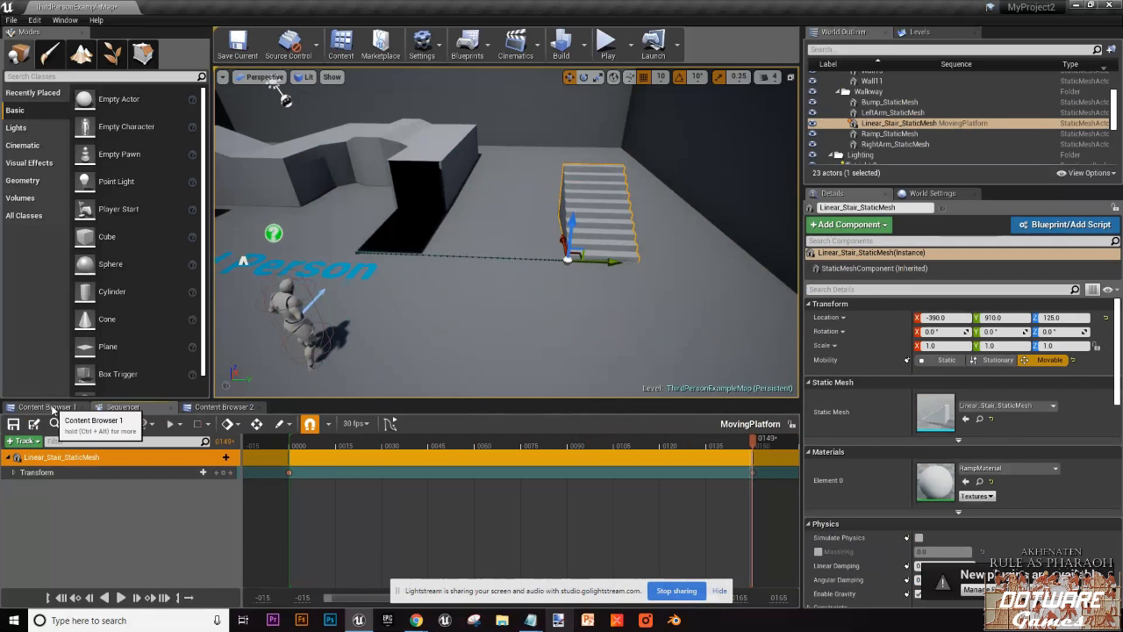
Step: Place the MovingPlatform level sequence from the Content folder into the level on the floor in front of the staircase
{"action": "left_click", "coordinate": [46, 407]}
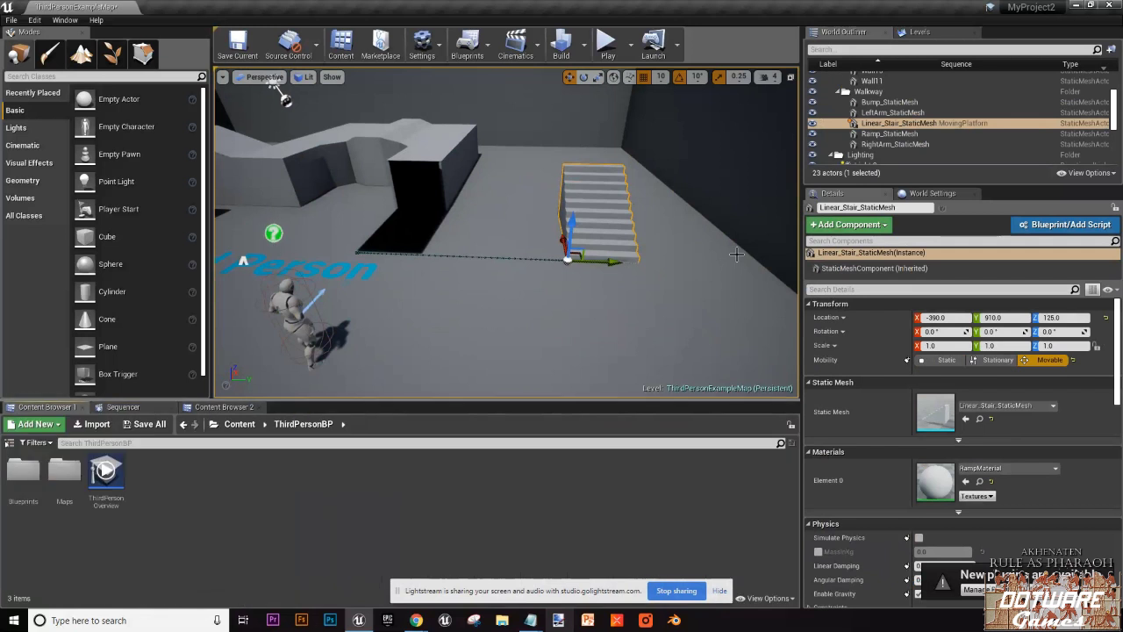
{"action": "left_click", "coordinate": [136, 408]}
{"action": "left_click", "coordinate": [219, 407]}
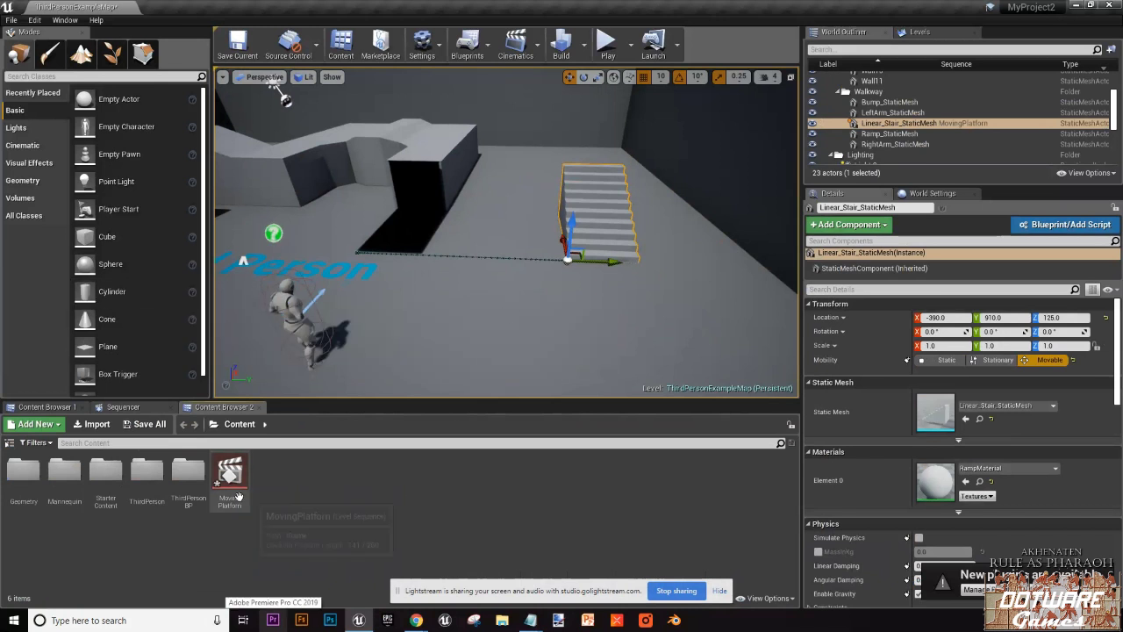
{"action": "left_click_drag", "start_coordinate": [229, 494], "coordinate": [426, 341]}
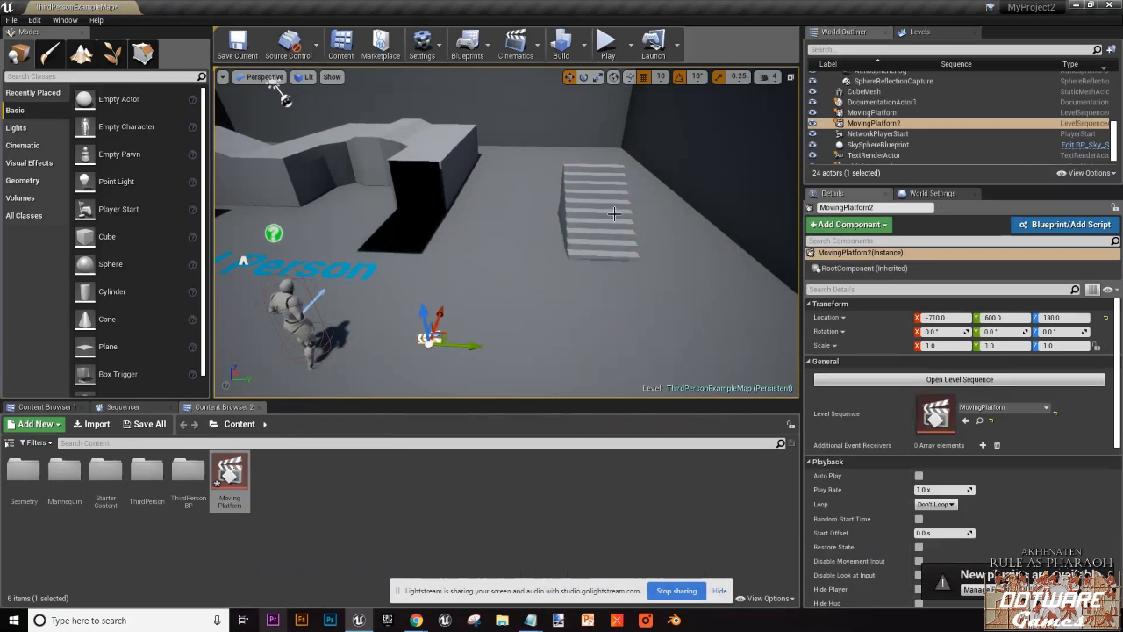
Step: Enable Auto Play for the placed MovingPlatform2 sequence actor and set its Loop option to Loop Indefinitely
{"action": "scroll", "coordinate": [421, 321], "scroll_direction": "up", "scroll_amount": 5}
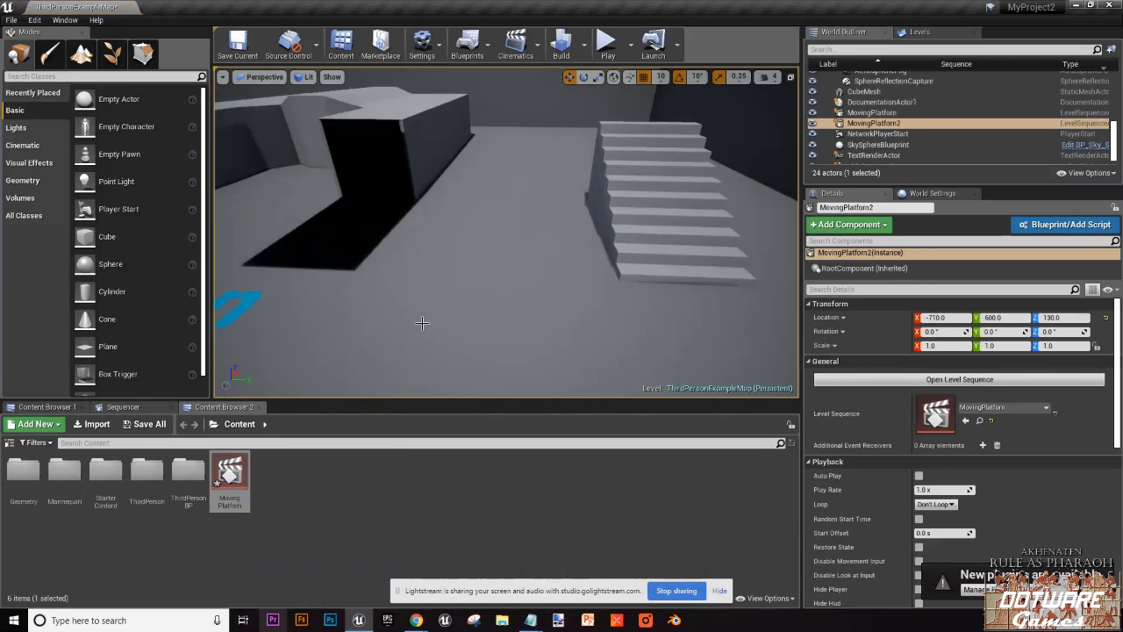
{"action": "scroll", "coordinate": [423, 321], "scroll_direction": "down", "scroll_amount": 5}
{"action": "right_click_drag", "start_coordinate": [423, 321], "coordinate": [447, 281]}
{"action": "scroll", "coordinate": [446, 281], "scroll_direction": "up", "scroll_amount": 4}
{"action": "scroll", "coordinate": [467, 246], "scroll_direction": "down", "scroll_amount": 4}
{"action": "scroll", "coordinate": [466, 246], "scroll_direction": "down", "scroll_amount": 1}
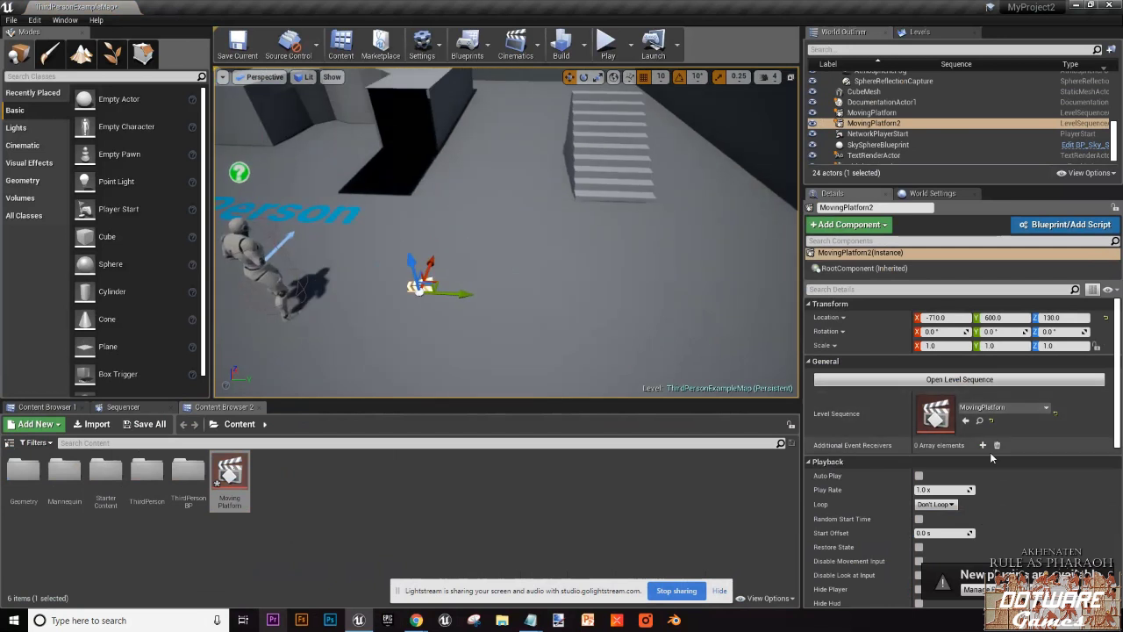
{"action": "left_click", "coordinate": [918, 476]}
{"action": "scroll", "coordinate": [855, 478], "scroll_direction": "down", "scroll_amount": 2}
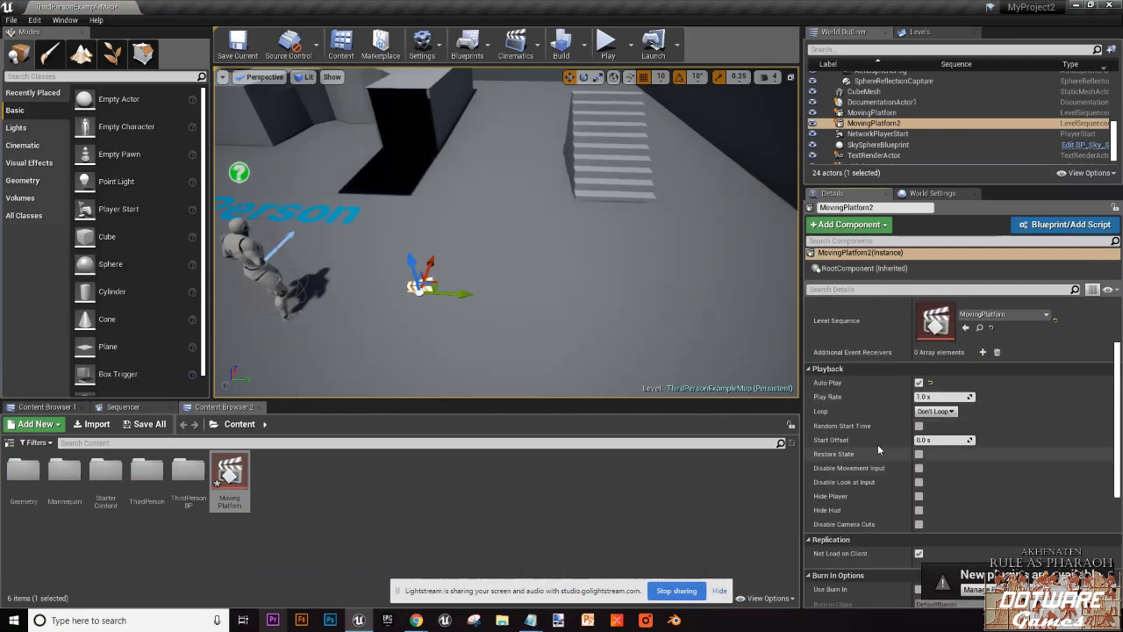
{"action": "scroll", "coordinate": [878, 444], "scroll_direction": "up", "scroll_amount": 3}
{"action": "scroll", "coordinate": [956, 465], "scroll_direction": "down", "scroll_amount": 4}
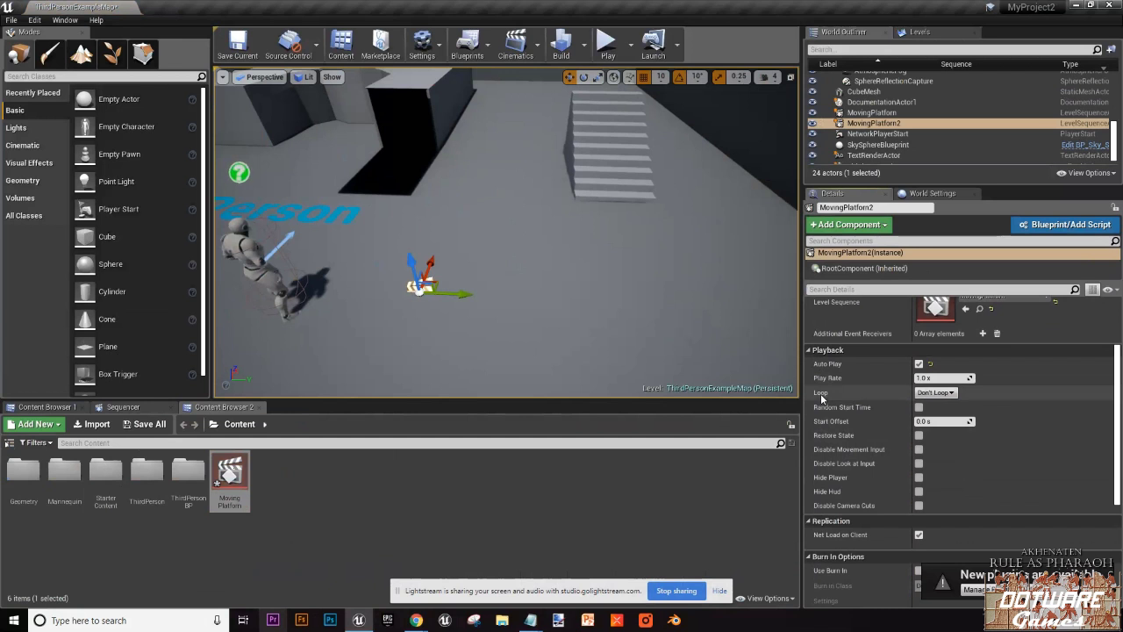
{"action": "left_click", "coordinate": [947, 393]}
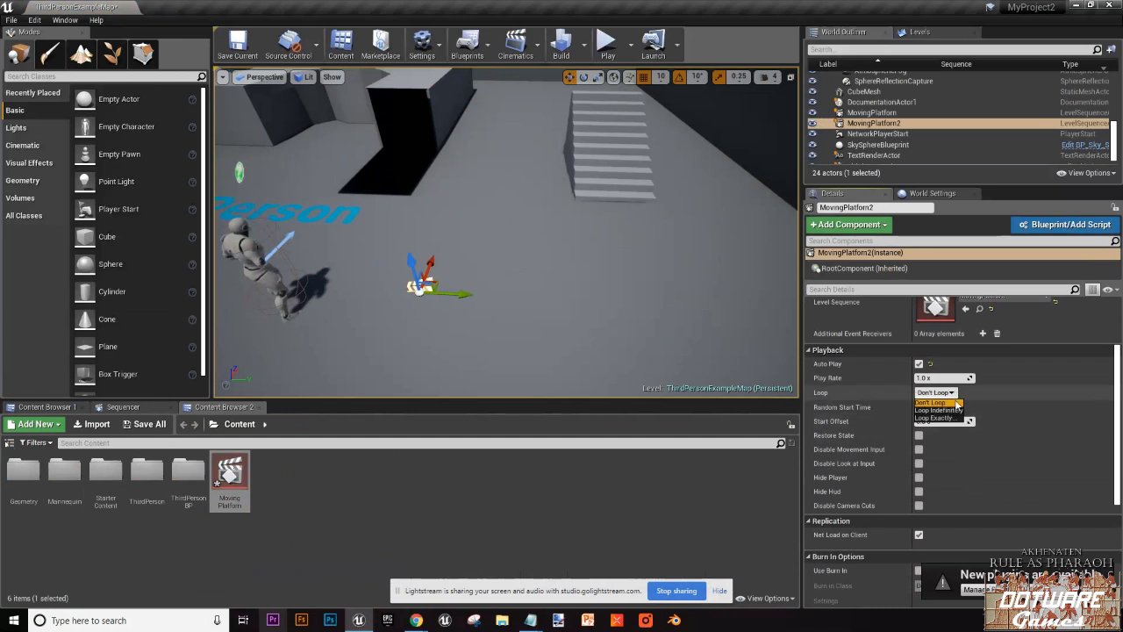
{"action": "left_click", "coordinate": [953, 415]}
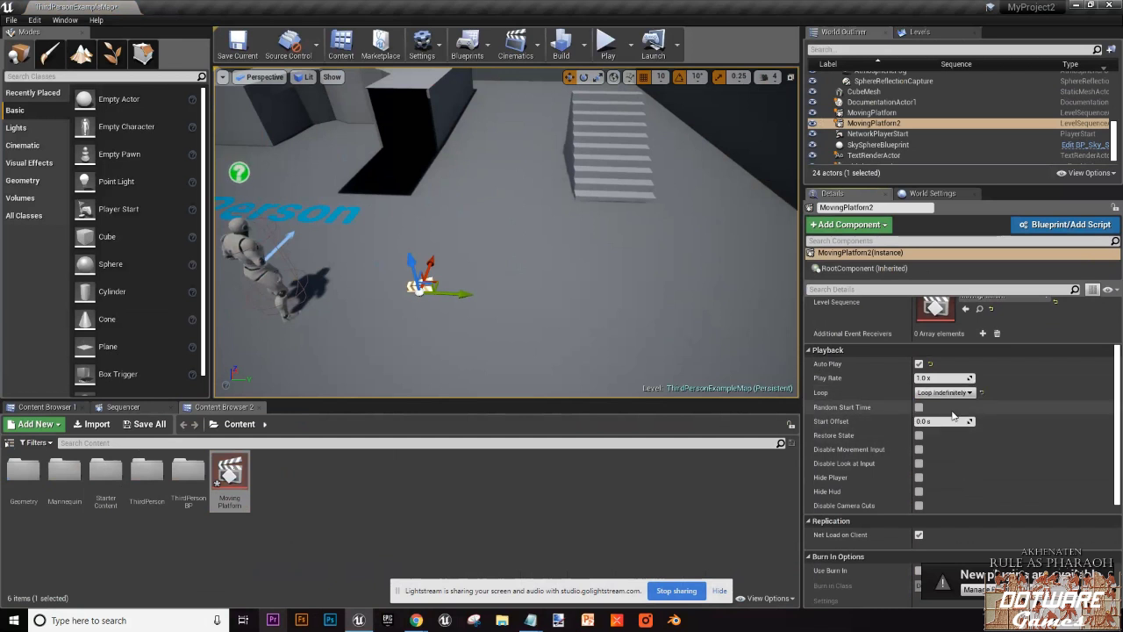
Step: Play-test the level by running the character around and onto the moving staircase, and end the play session
{"action": "left_click", "coordinate": [607, 41]}
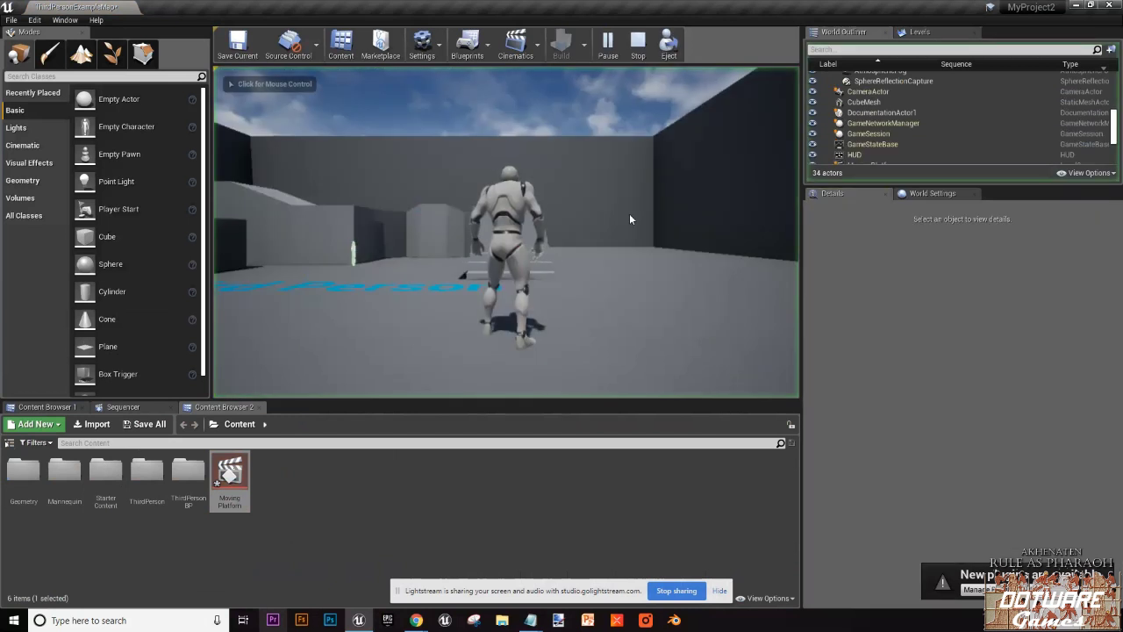
{"action": "left_click", "coordinate": [629, 219]}
{"action": "key", "text": "w"}
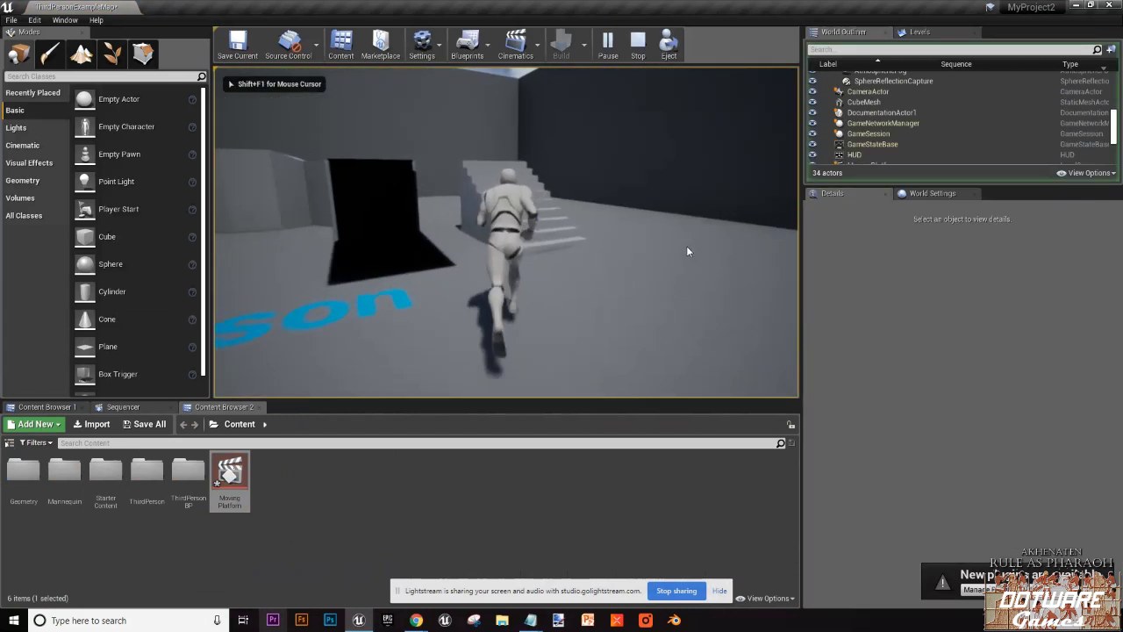
{"action": "key", "text": "d"}
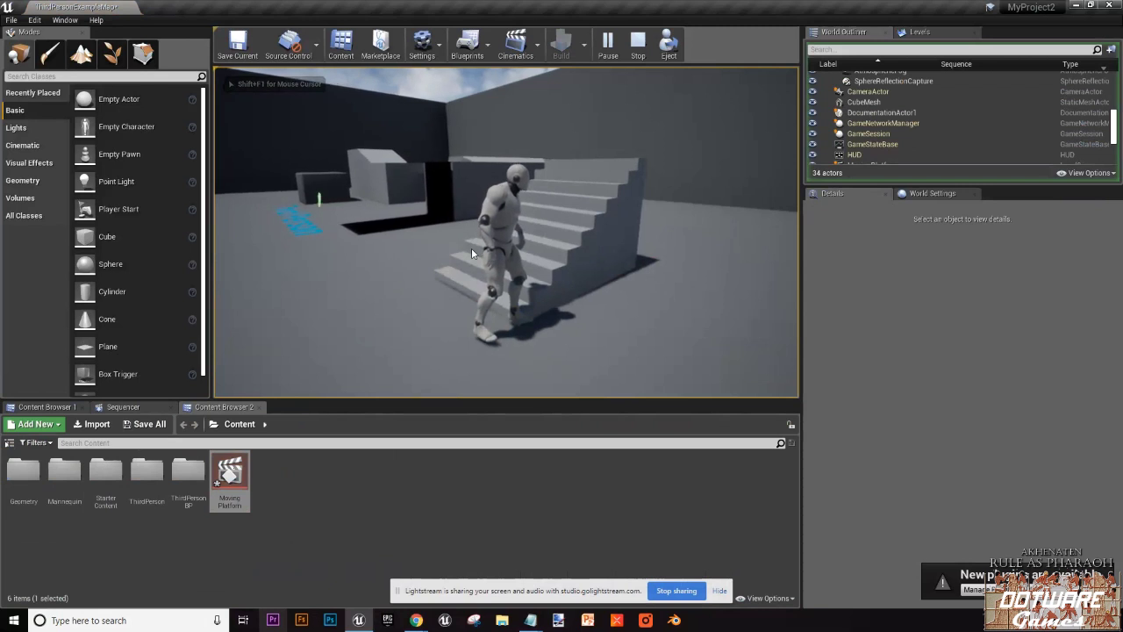
{"action": "key", "text": "s"}
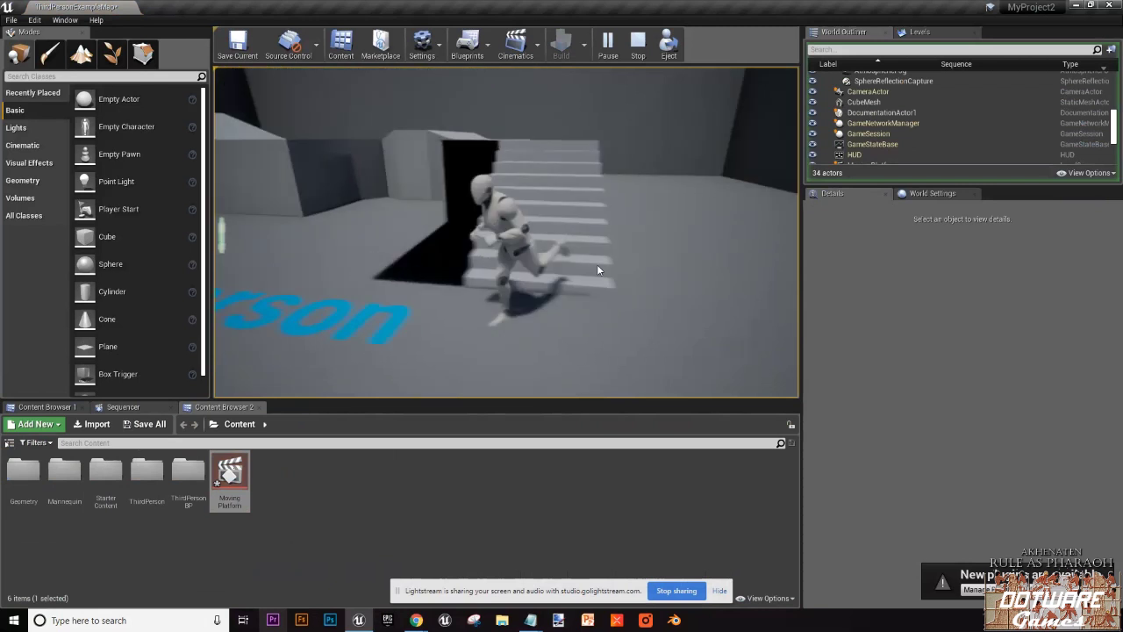
{"action": "key", "text": "w"}
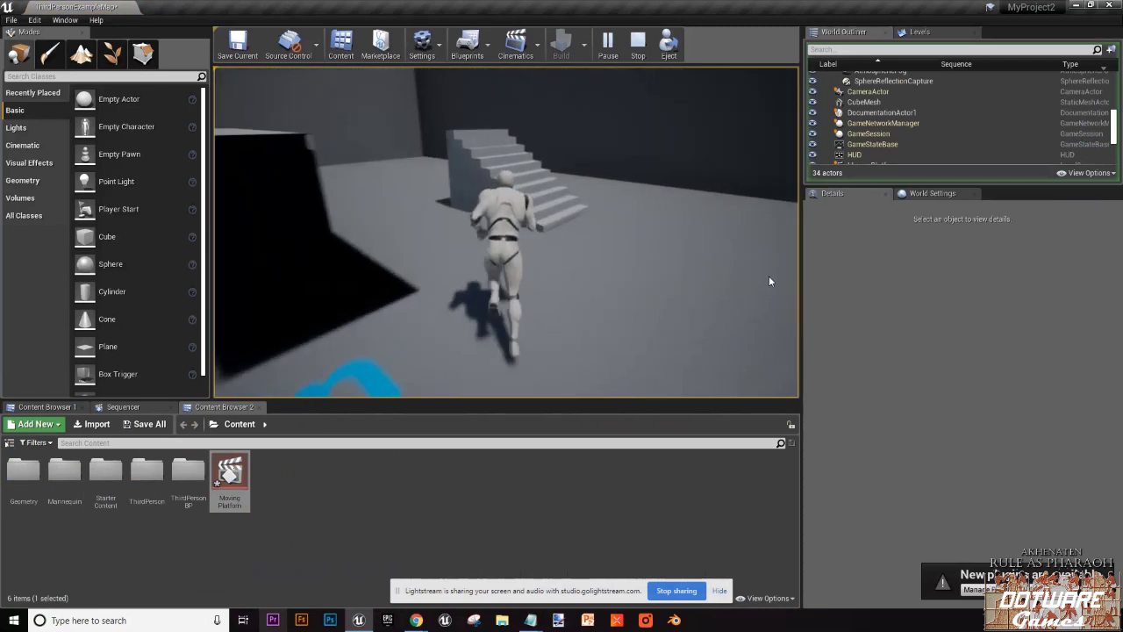
{"action": "key", "text": "space"}
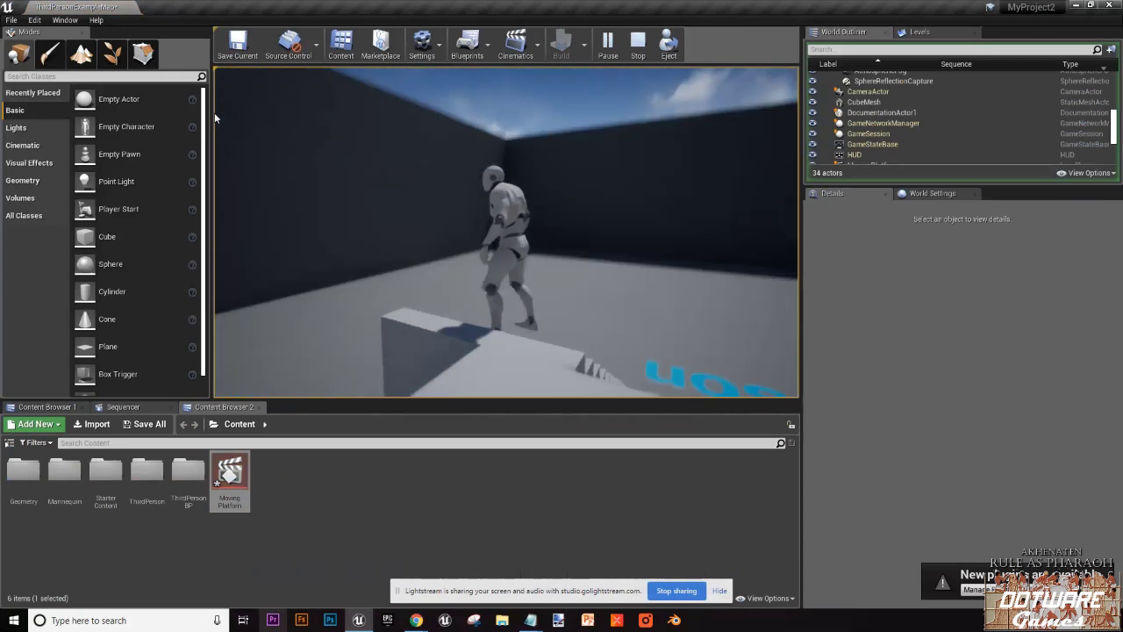
{"action": "key", "text": "w"}
{"action": "key", "text": "d"}
{"action": "key", "text": "w"}
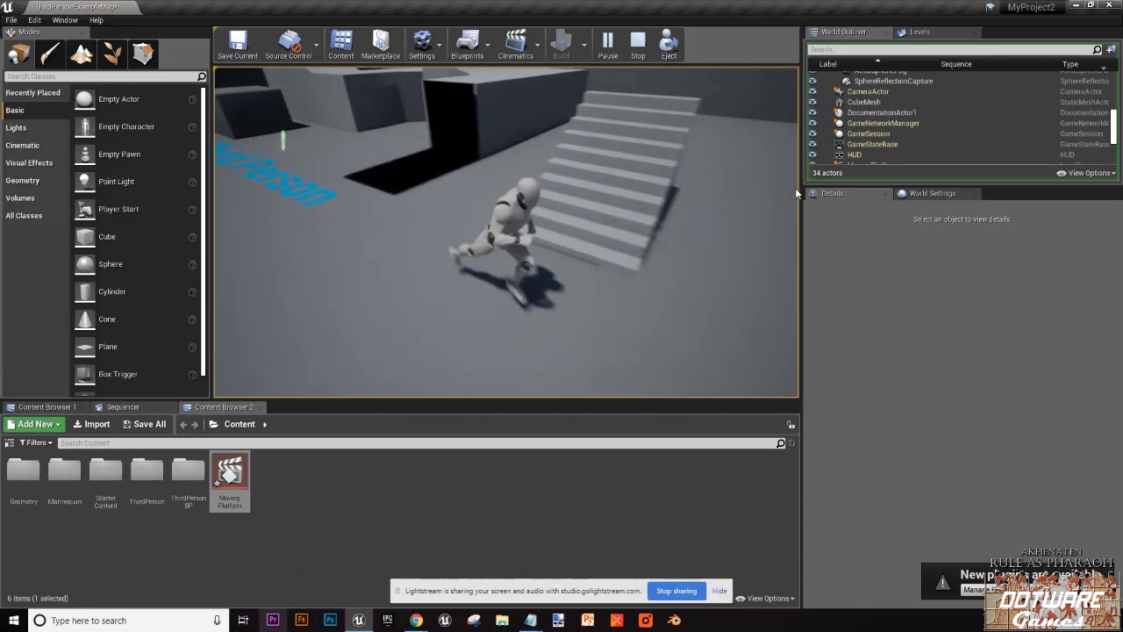
{"action": "key", "text": "w"}
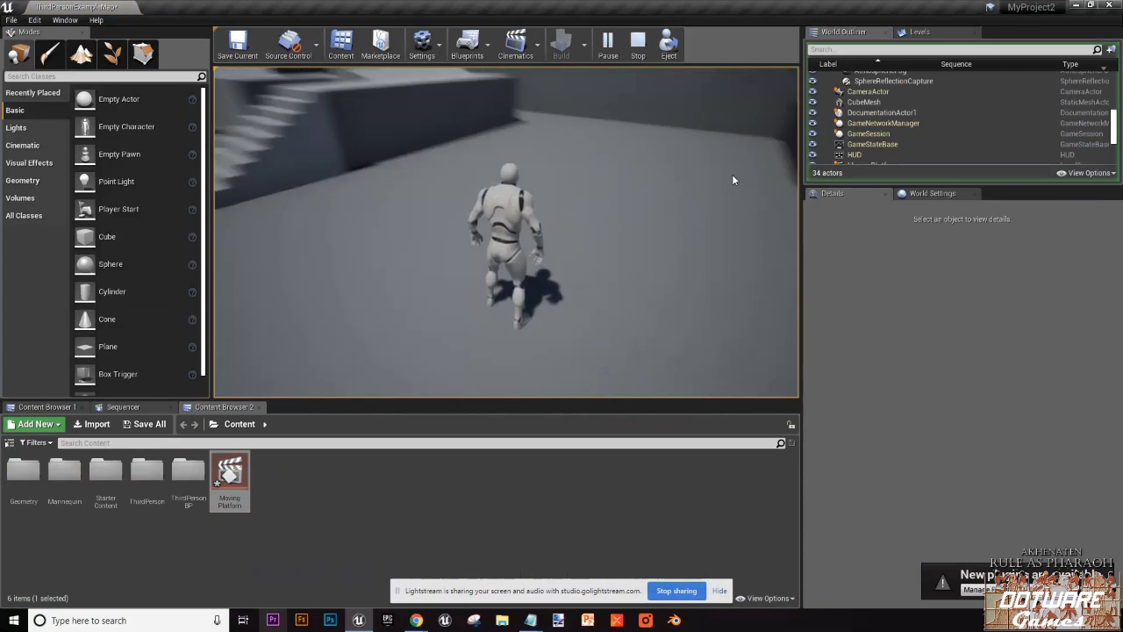
{"action": "key", "text": "w"}
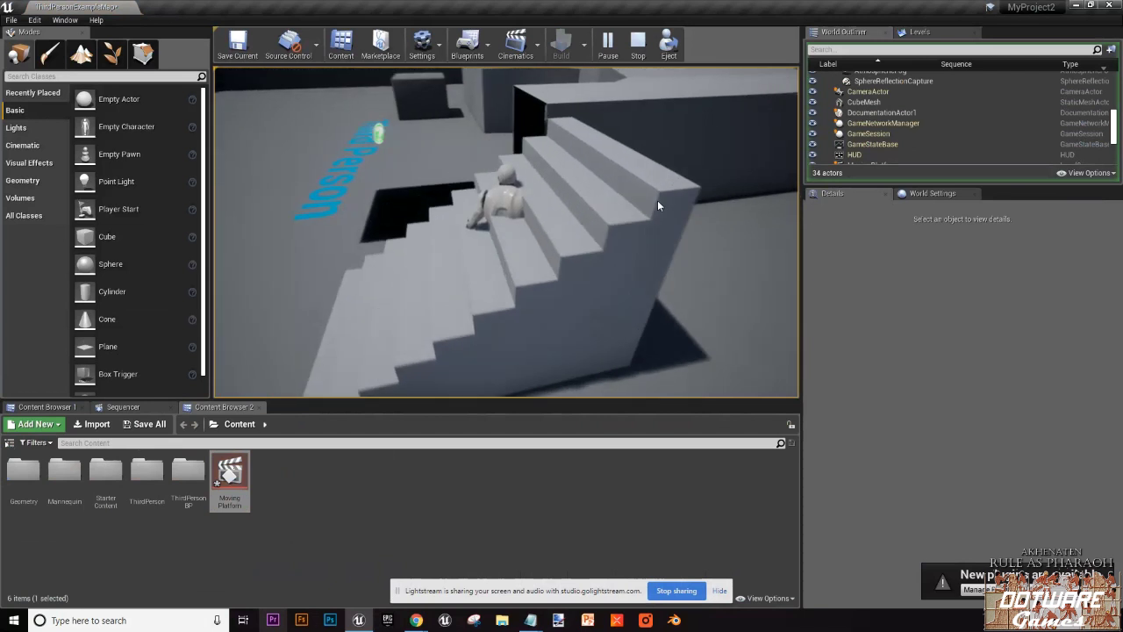
{"action": "key", "text": "w"}
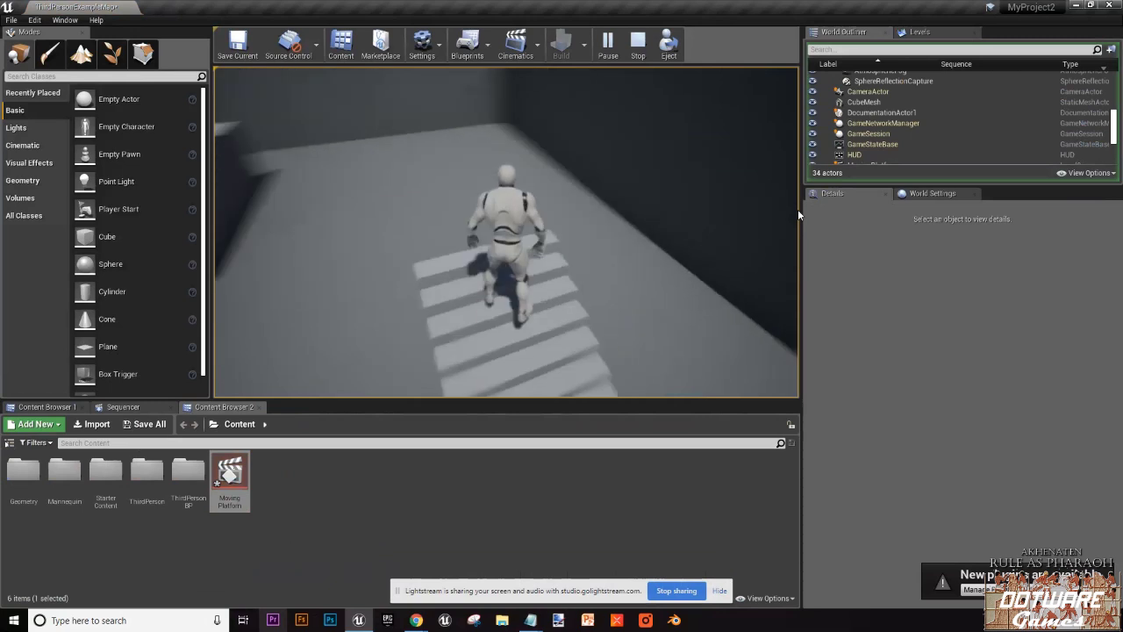
{"action": "key", "text": "w"}
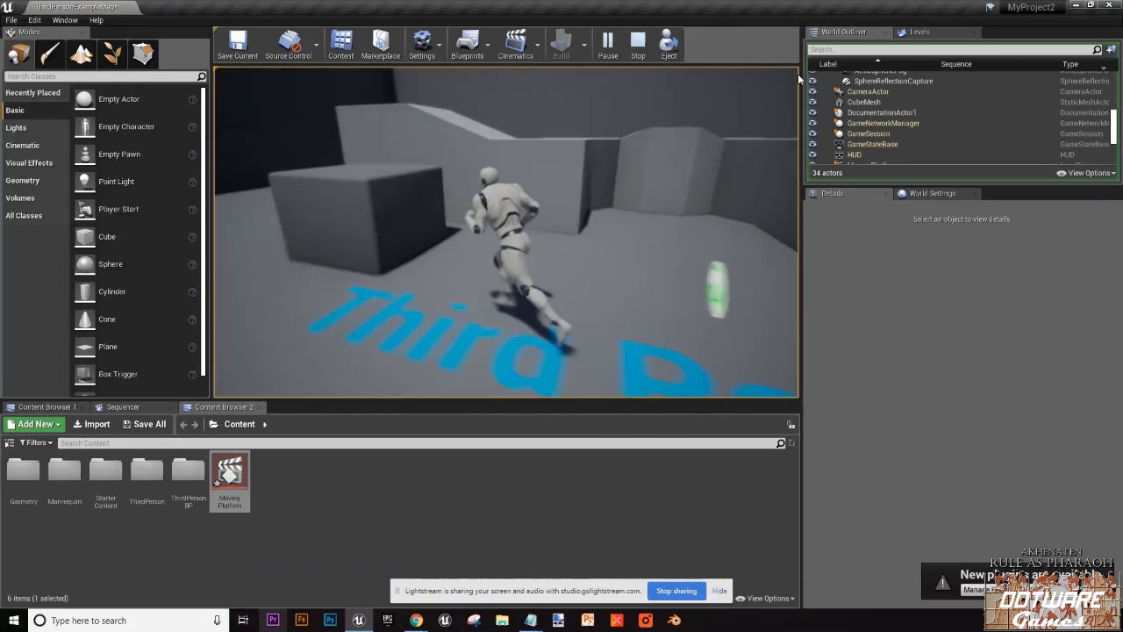
{"action": "key", "text": "space"}
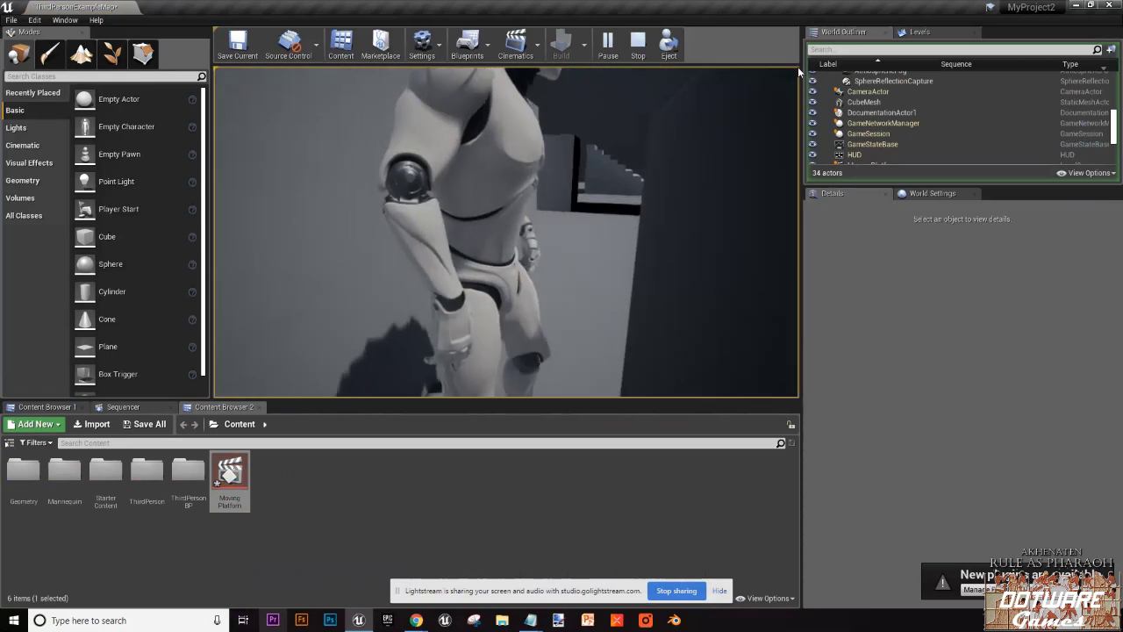
{"action": "key", "text": "Escape"}
Step: Select the staircase in the level and bring up the MovingPlatform sequence to review its keyframes and motion path
{"action": "key", "text": "w"}
{"action": "mouse_move", "coordinate": [554, 193]}
{"action": "right_mouse_down"}
{"action": "mouse_move", "coordinate": [510, 172]}
{"action": "mouse_move", "coordinate": [571, 185]}
{"action": "right_mouse_up"}
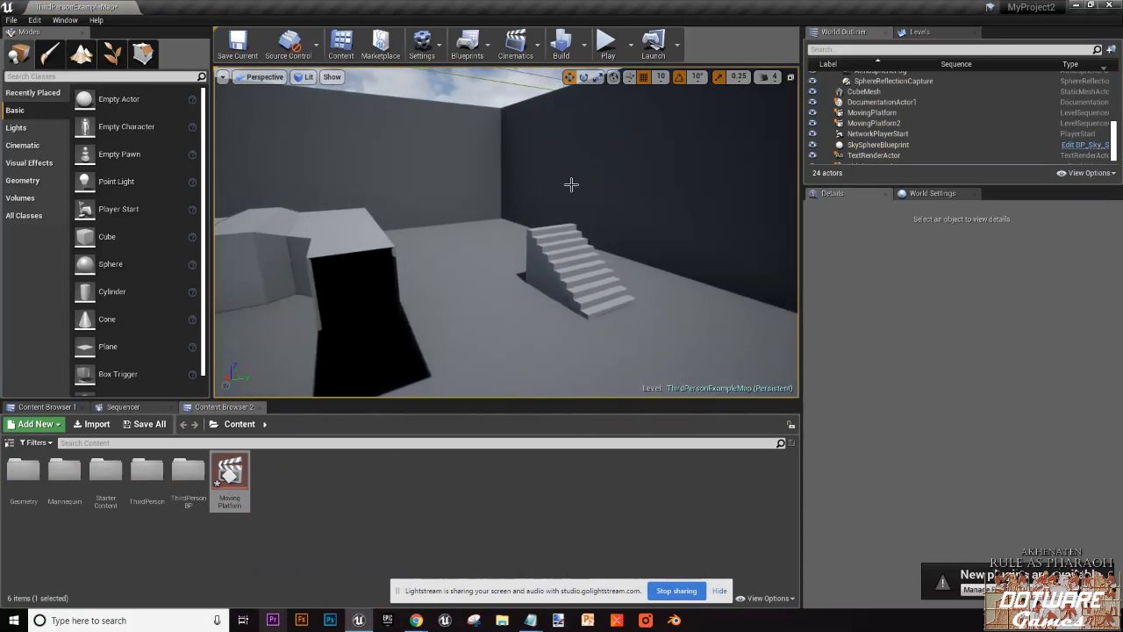
{"action": "left_click", "coordinate": [580, 297]}
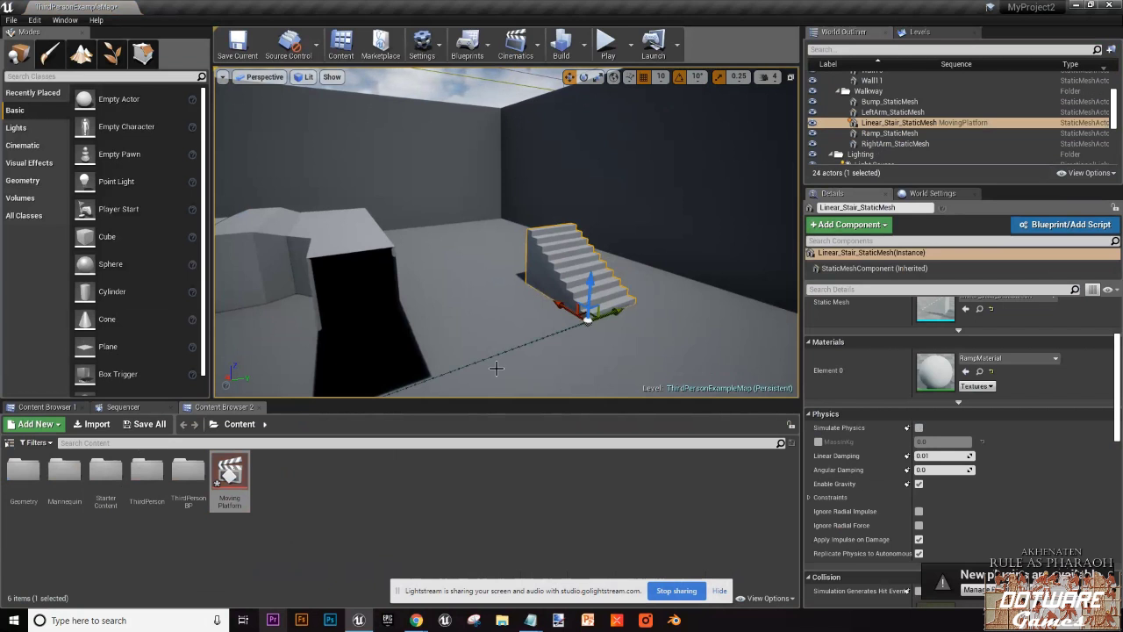
{"action": "left_click", "coordinate": [122, 407]}
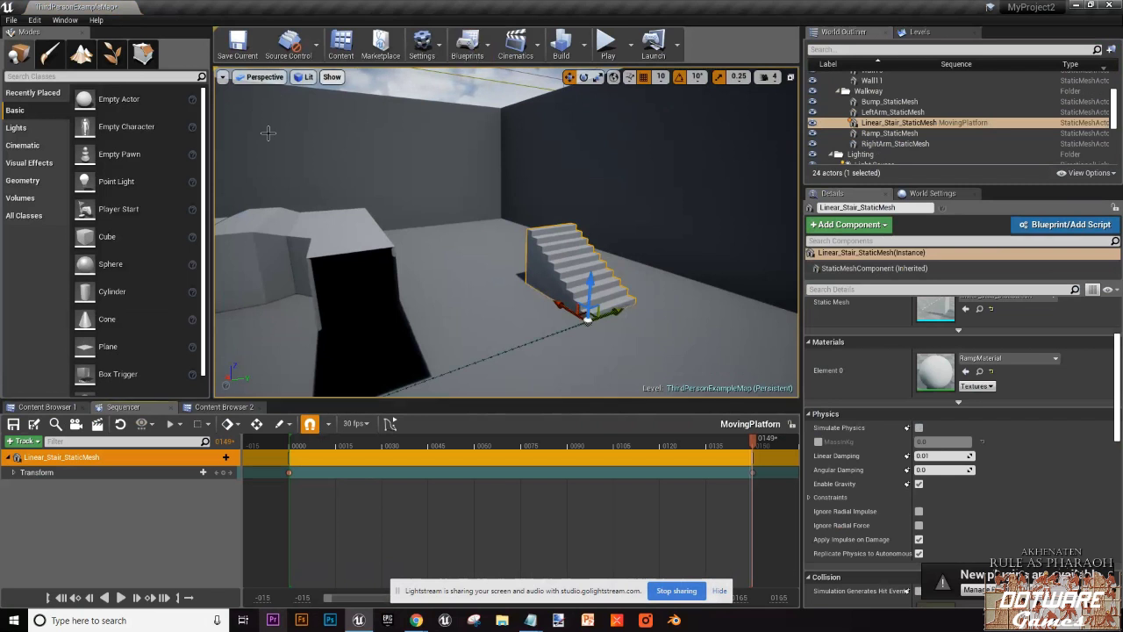
{"action": "scroll", "coordinate": [462, 175], "scroll_direction": "down", "scroll_amount": 4}
{"action": "scroll", "coordinate": [472, 178], "scroll_direction": "up", "scroll_amount": 2}
{"action": "right_click_drag", "start_coordinate": [471, 178], "coordinate": [442, 211]}
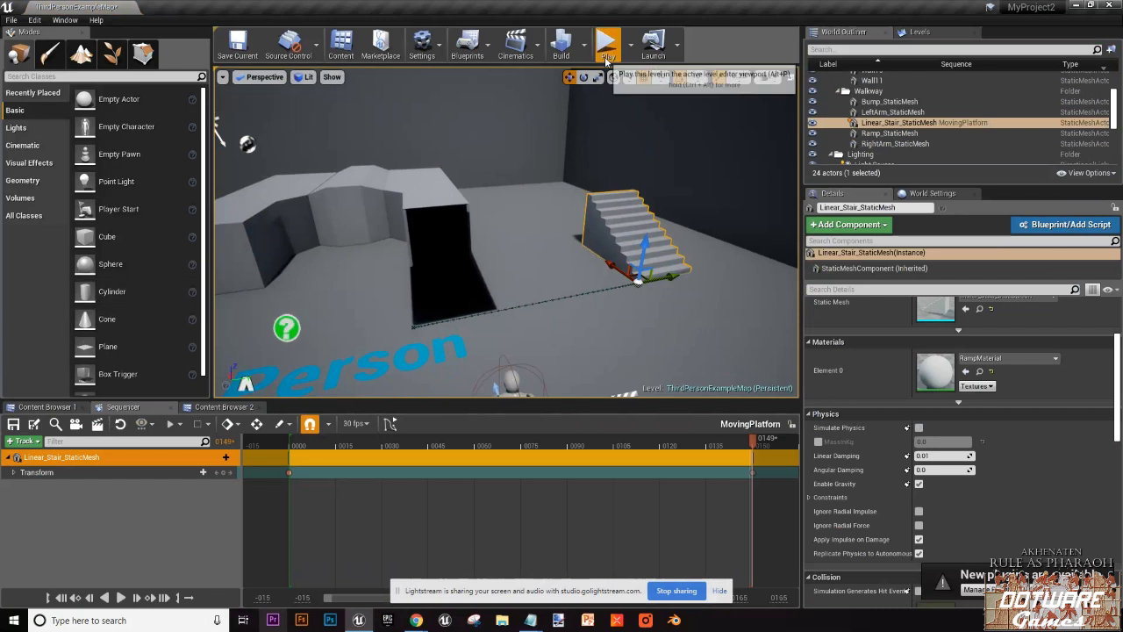
Step: Play-test the level by running the character toward the moving staircase, and end the play session
{"action": "left_click", "coordinate": [604, 56]}
{"action": "key", "text": "w"}
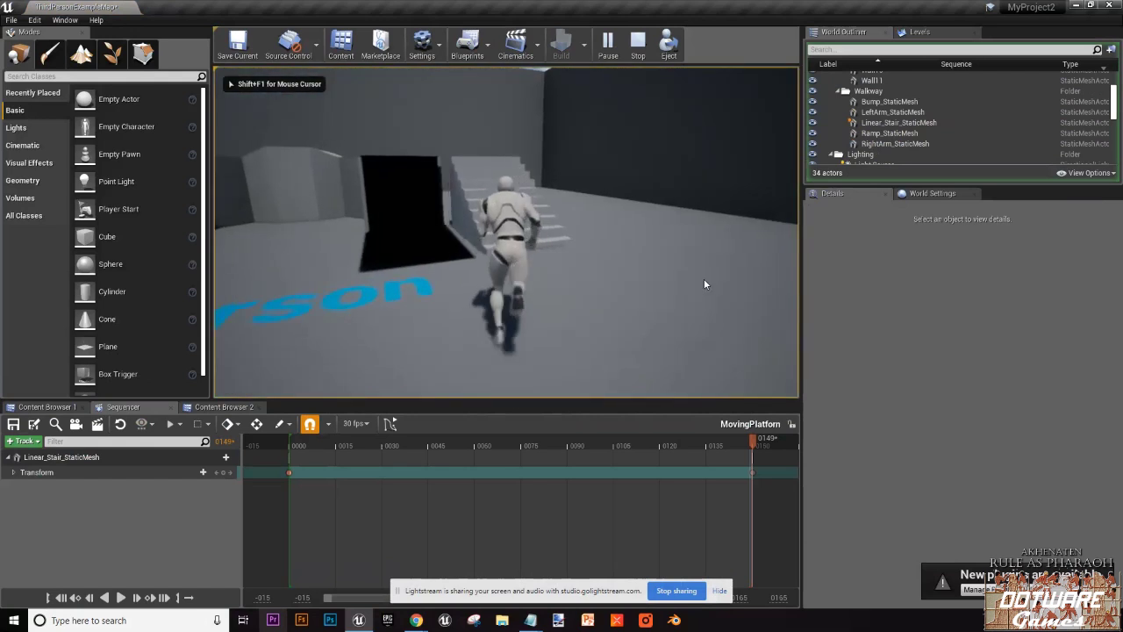
{"action": "key", "text": "Escape"}
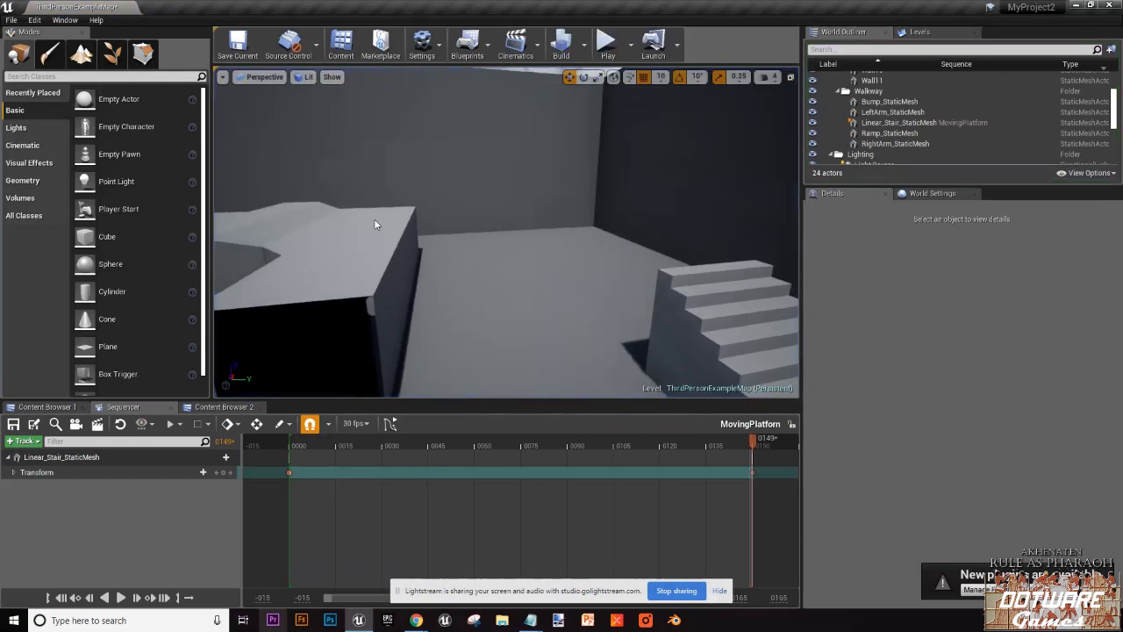
Step: Create a Widget Blueprint named Menu in the ThirdPersonBP content folder
{"action": "left_click", "coordinate": [40, 407]}
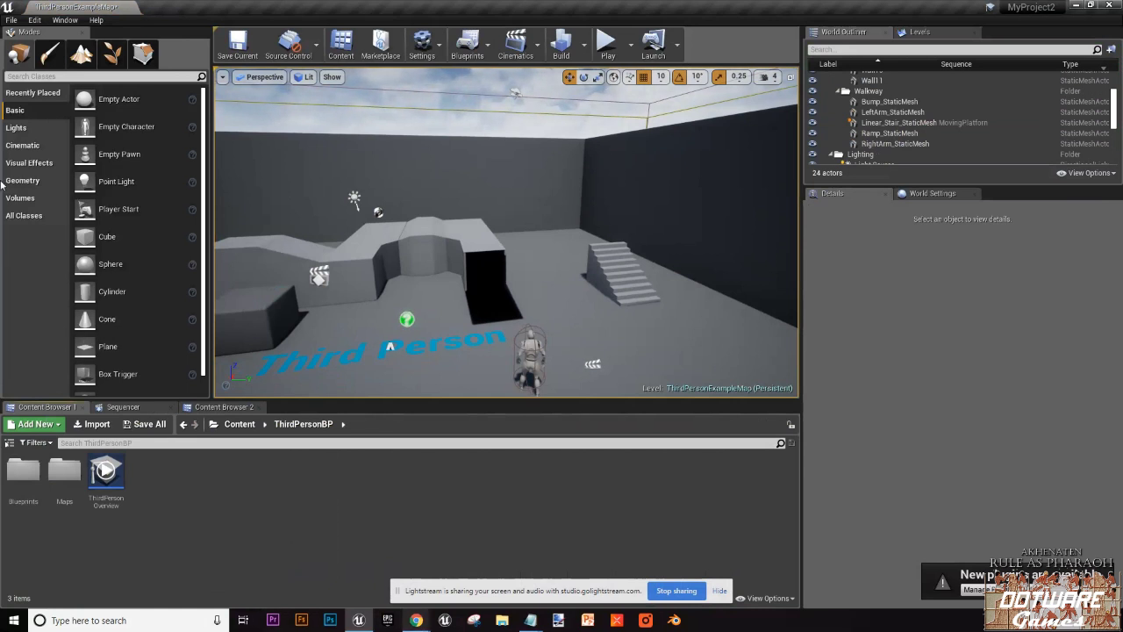
{"action": "left_click", "coordinate": [31, 425]}
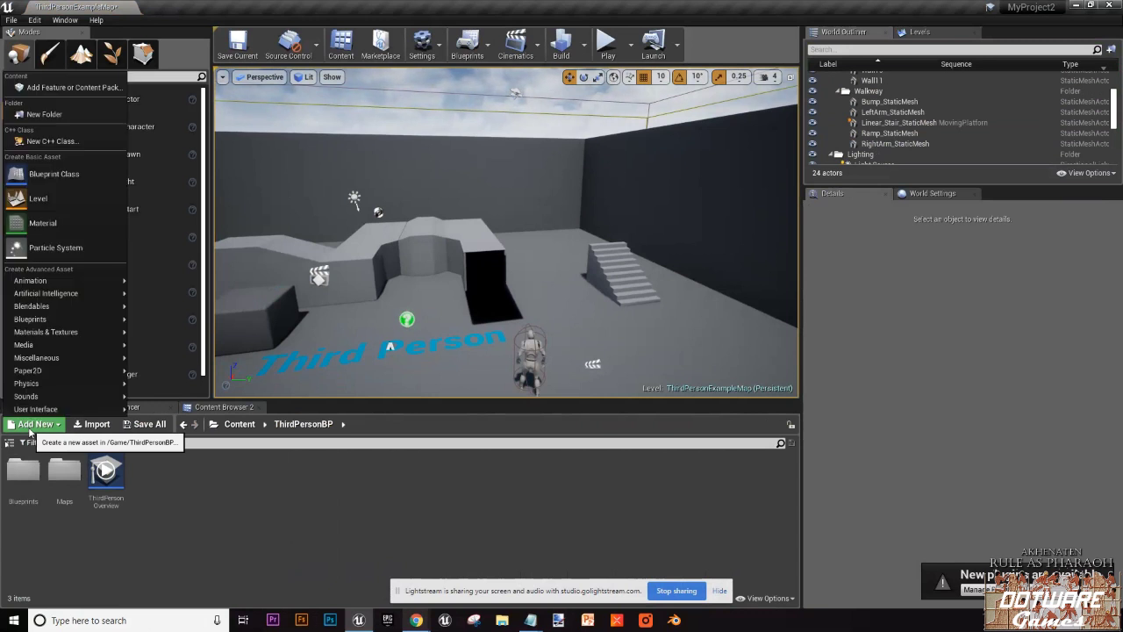
{"action": "mouse_move", "coordinate": [53, 410]}
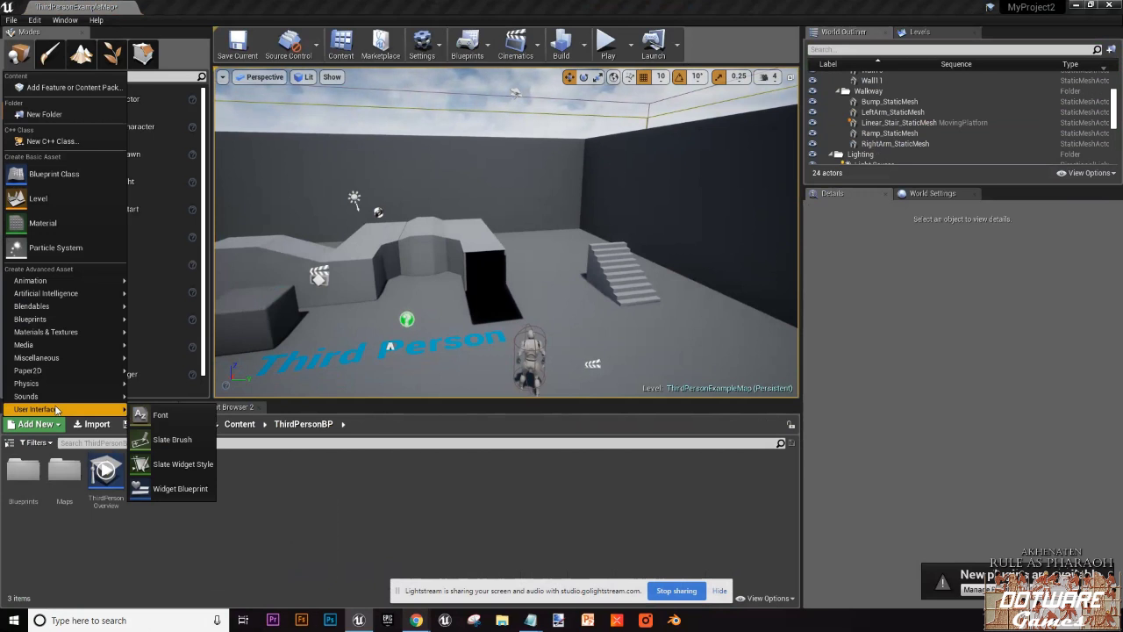
{"action": "left_click", "coordinate": [181, 488]}
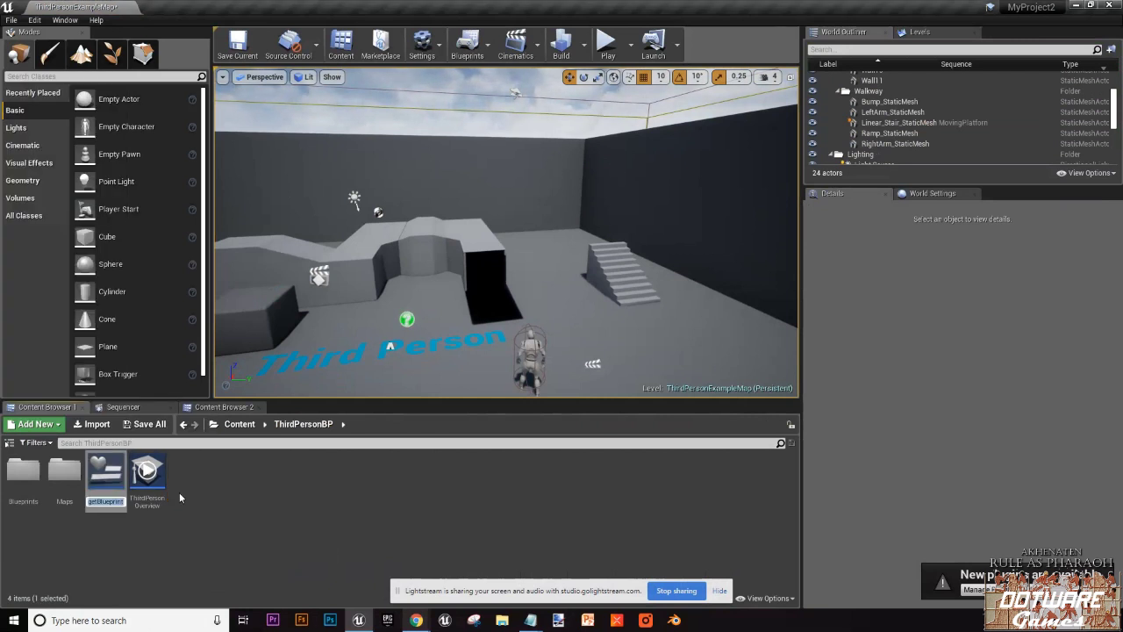
{"action": "type", "text": "Menu"}
{"action": "key", "text": "Return"}
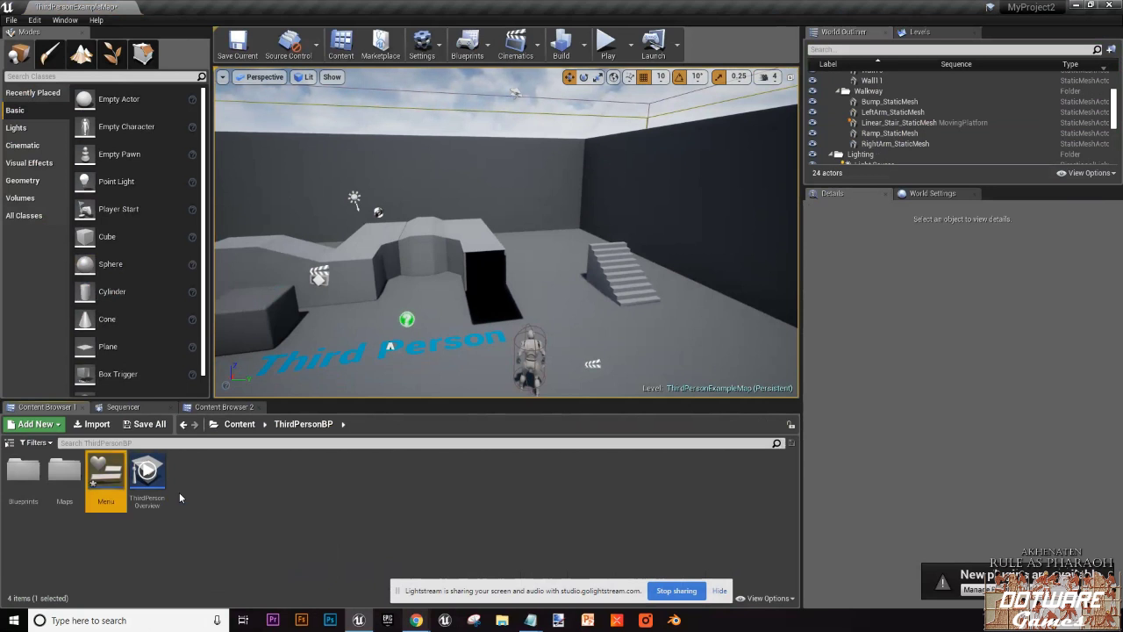
Step: Open the Menu widget blueprint and dock its editor window as a tab beside the ThirdPersonExampleMap tab
{"action": "double_click", "coordinate": [99, 469]}
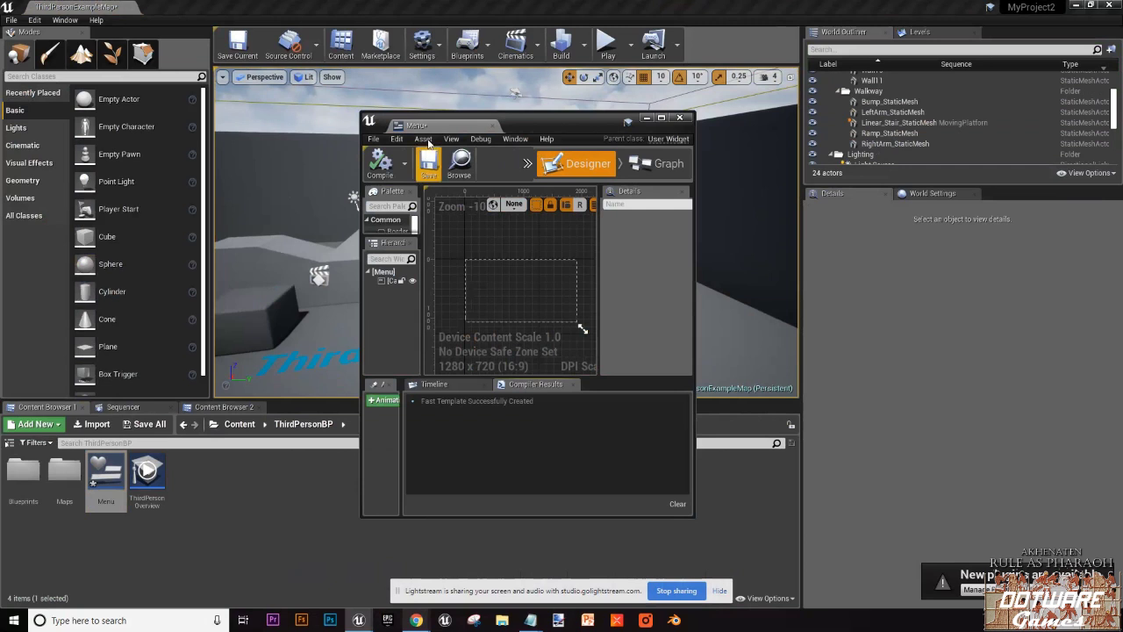
{"action": "left_click_drag", "start_coordinate": [431, 126], "coordinate": [145, 8]}
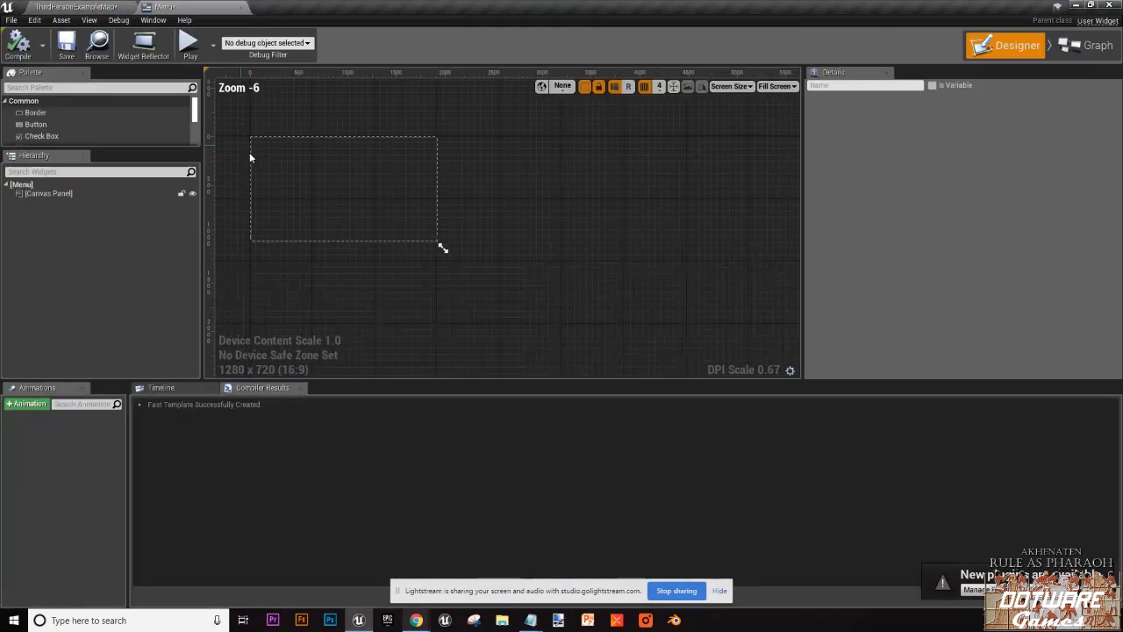
{"action": "scroll", "coordinate": [249, 158], "scroll_direction": "up", "scroll_amount": 2}
{"action": "scroll", "coordinate": [400, 241], "scroll_direction": "up", "scroll_amount": 2}
{"action": "scroll", "coordinate": [400, 241], "scroll_direction": "down", "scroll_amount": 4}
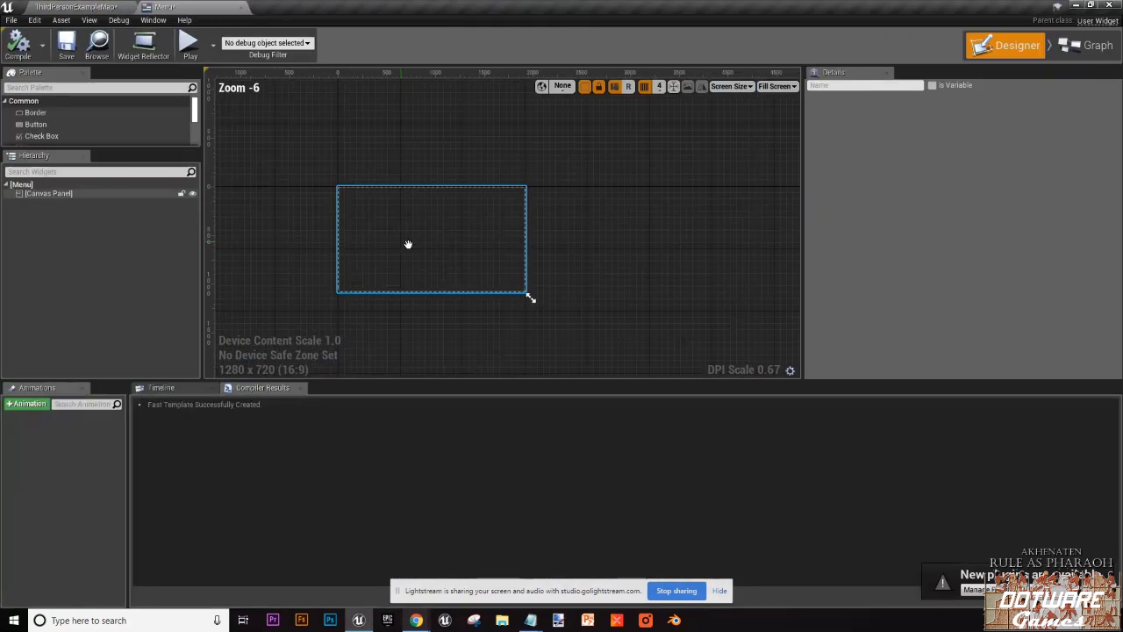
{"action": "left_click", "coordinate": [415, 247]}
{"action": "left_click", "coordinate": [72, 260]}
{"action": "scroll", "coordinate": [332, 207], "scroll_direction": "up", "scroll_amount": 2}
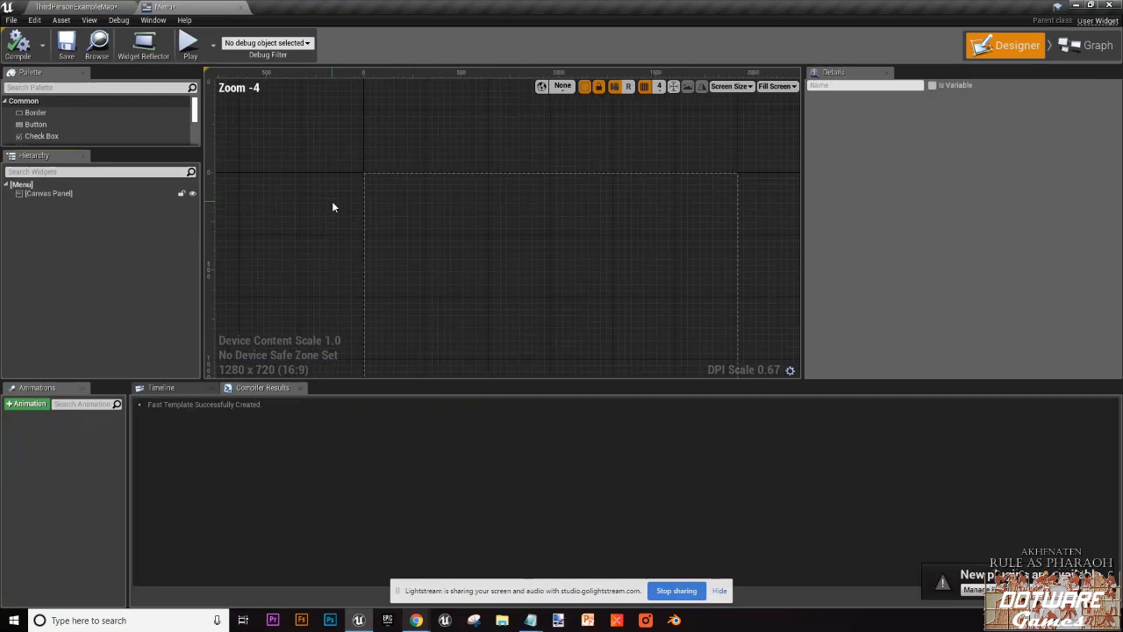
{"action": "scroll", "coordinate": [270, 171], "scroll_direction": "up", "scroll_amount": 3}
{"action": "scroll", "coordinate": [270, 171], "scroll_direction": "down", "scroll_amount": 4}
{"action": "left_click", "coordinate": [74, 6]}
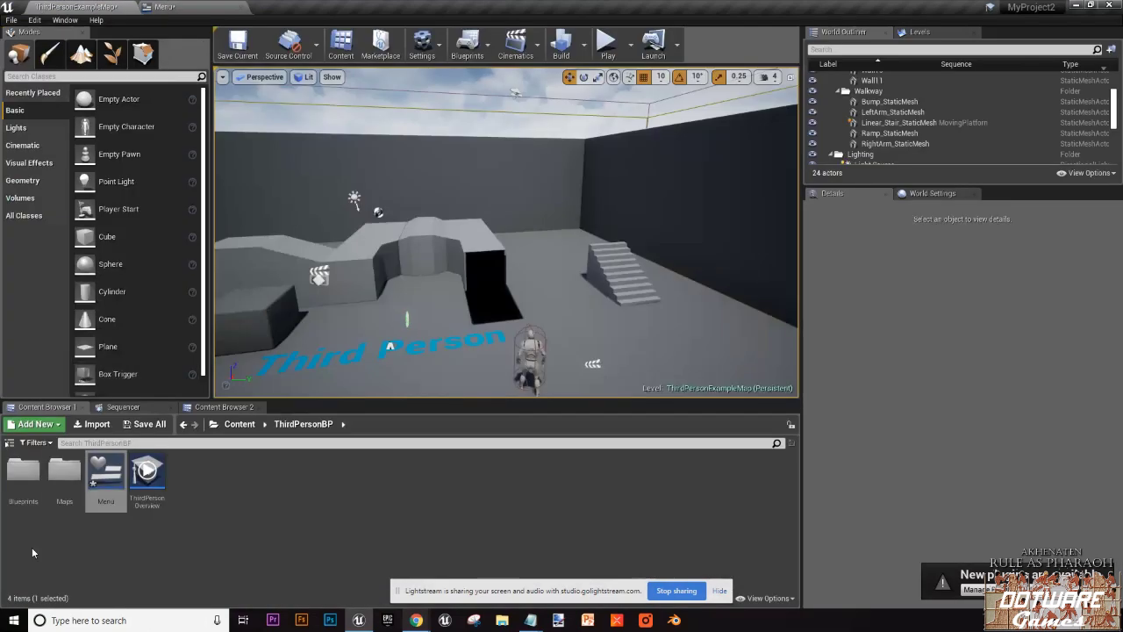
{"action": "double_click", "coordinate": [105, 481]}
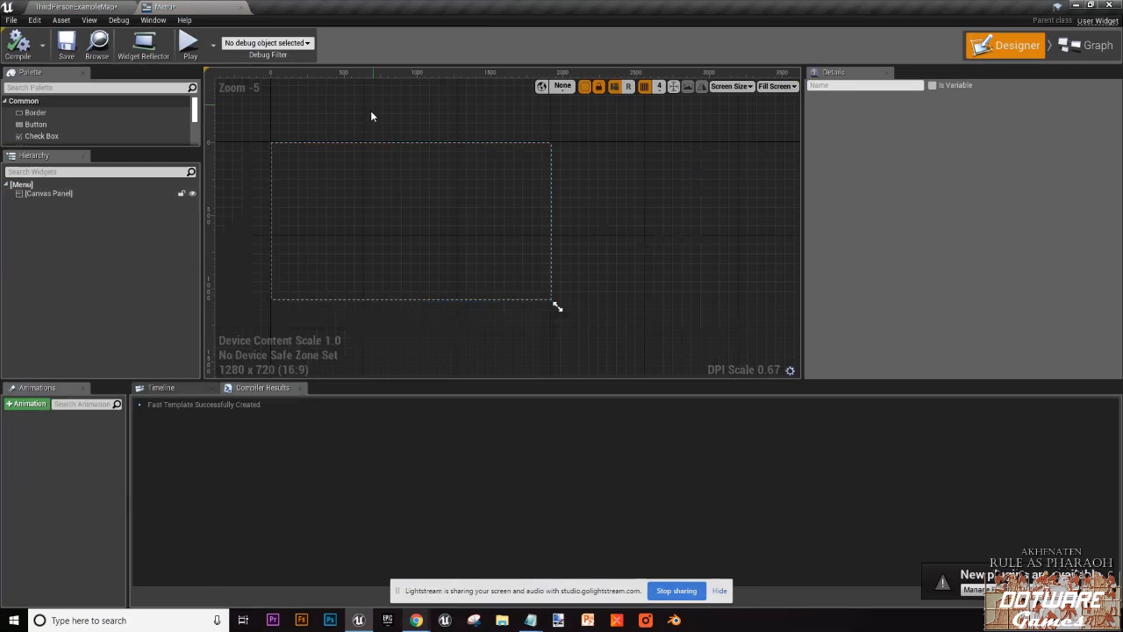
Step: Enlarge the designer canvas area and the widget palette so that more of the Common widgets are listed
{"action": "scroll", "coordinate": [436, 198], "scroll_direction": "up", "scroll_amount": 1}
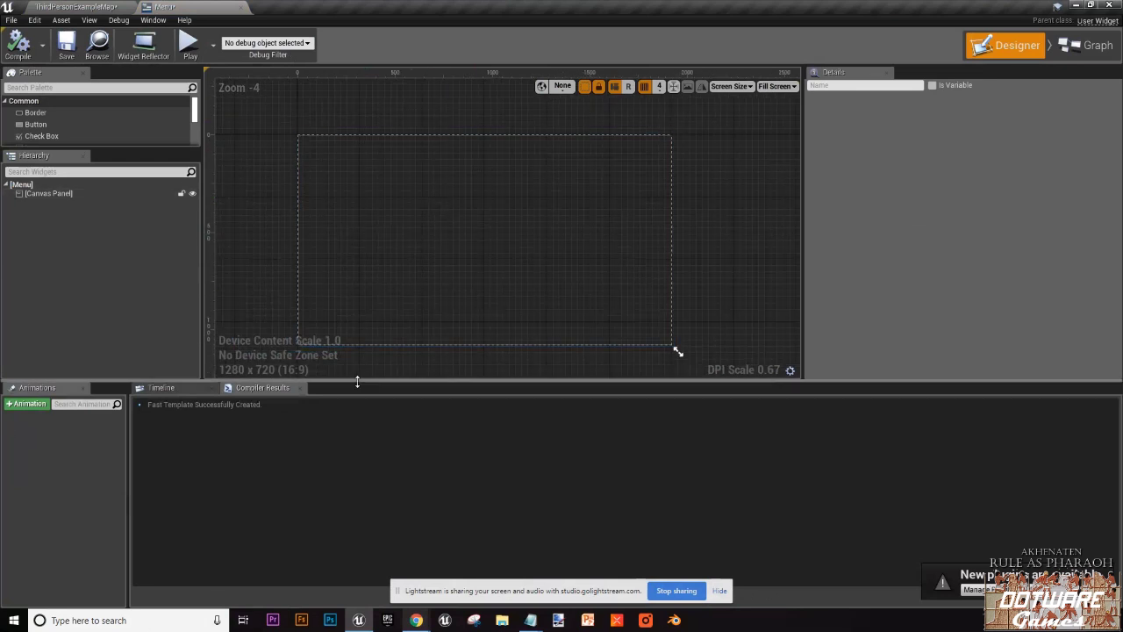
{"action": "left_click_drag", "start_coordinate": [357, 381], "coordinate": [359, 442]}
{"action": "scroll", "coordinate": [374, 293], "scroll_direction": "up", "scroll_amount": 3}
{"action": "scroll", "coordinate": [386, 281], "scroll_direction": "down", "scroll_amount": 3}
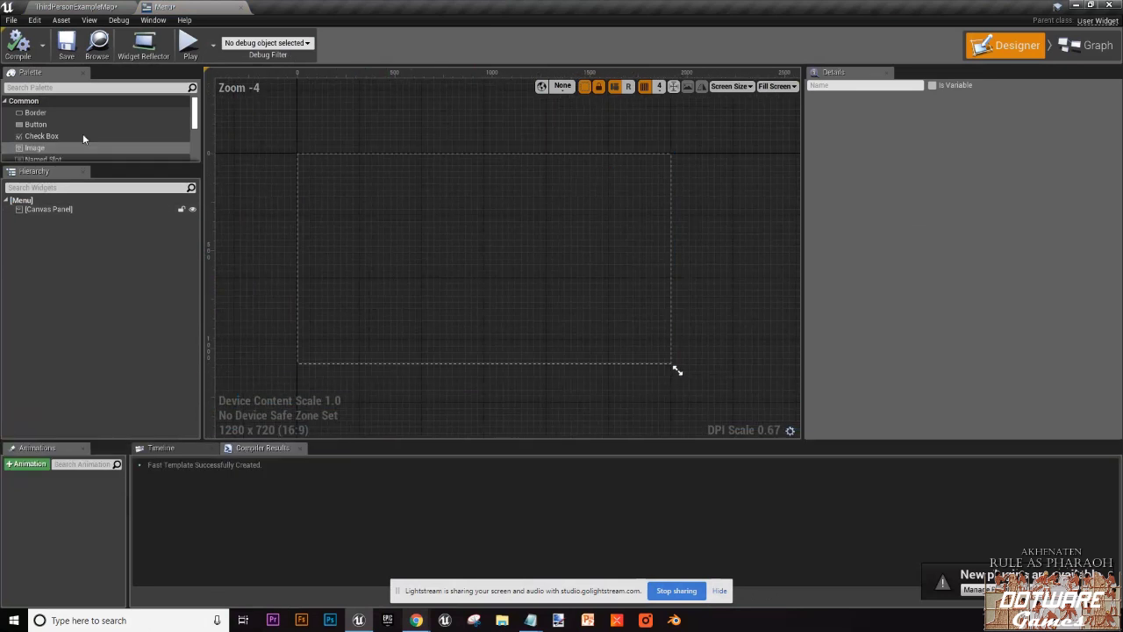
{"action": "left_click_drag", "start_coordinate": [93, 164], "coordinate": [87, 323]}
Step: Add a Button widget to the canvas at X 980, Y 376 and stretch it to about 400 × 100
{"action": "left_click_drag", "start_coordinate": [60, 124], "coordinate": [493, 228]}
{"action": "scroll", "coordinate": [498, 230], "scroll_direction": "up", "scroll_amount": 3}
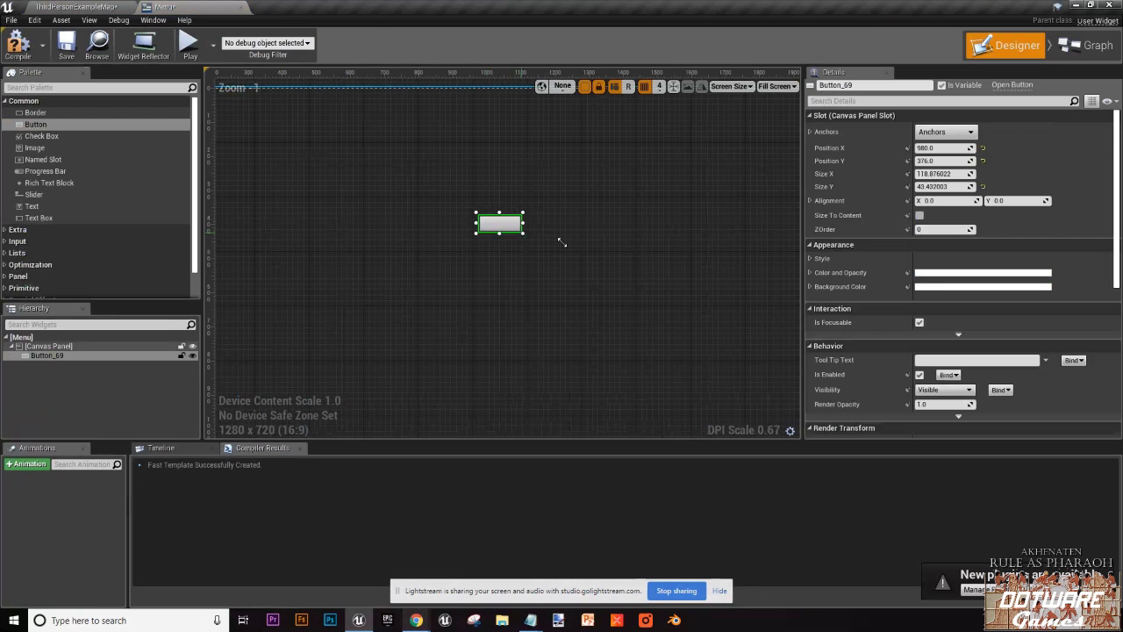
{"action": "left_click_drag", "start_coordinate": [561, 243], "coordinate": [619, 253]}
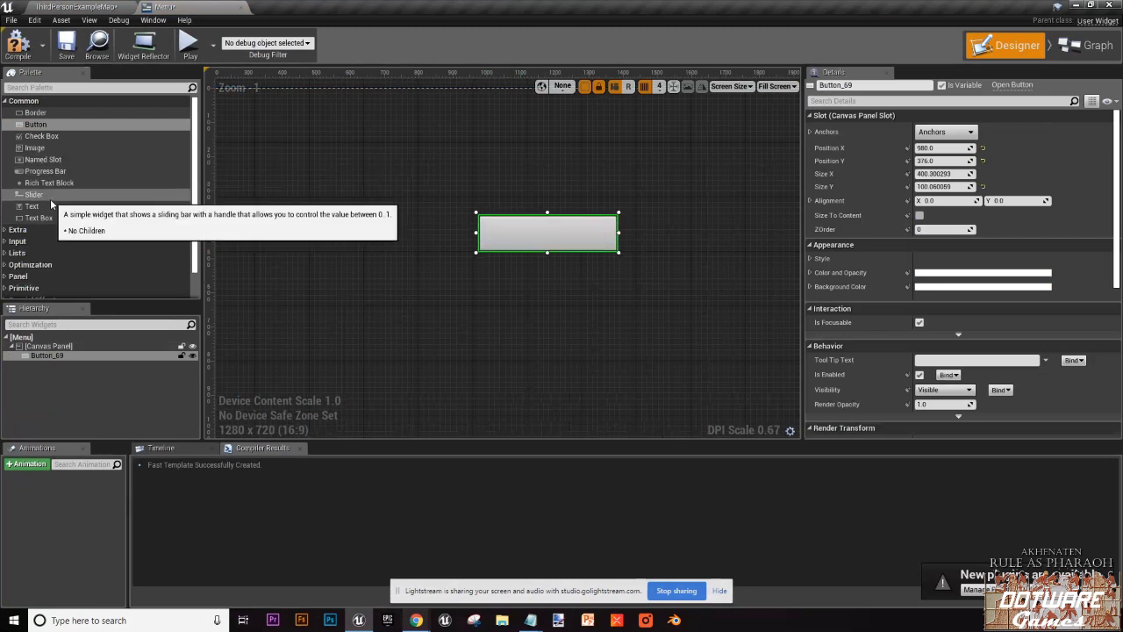
Step: Add a Text widget inside the button and set its text to Play
{"action": "left_click_drag", "start_coordinate": [51, 204], "coordinate": [575, 246]}
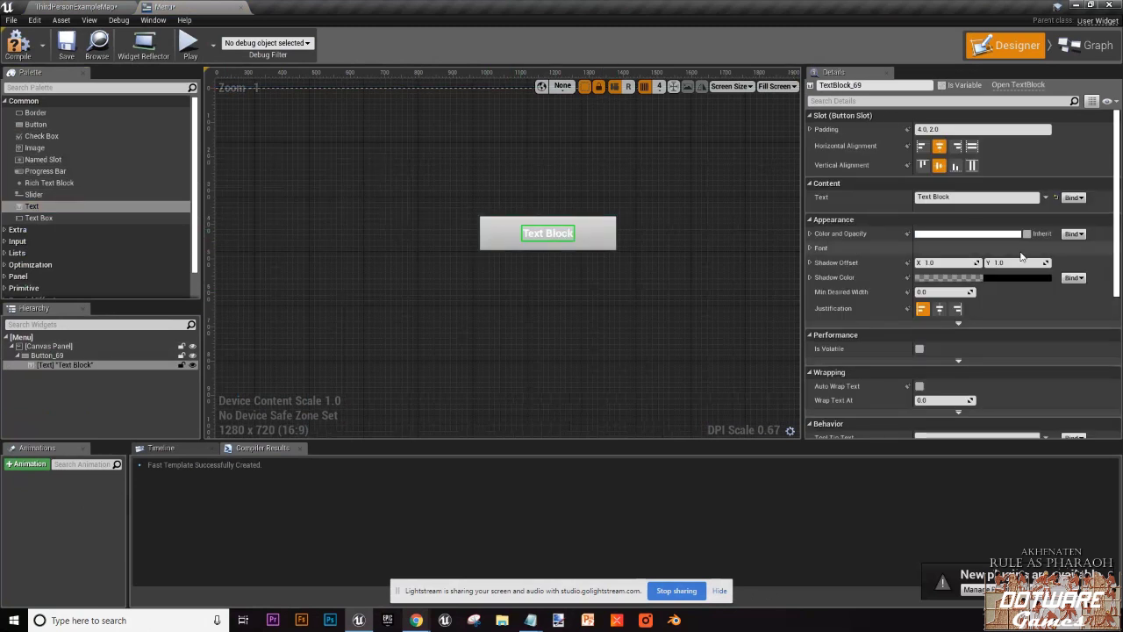
{"action": "double_click", "coordinate": [546, 243]}
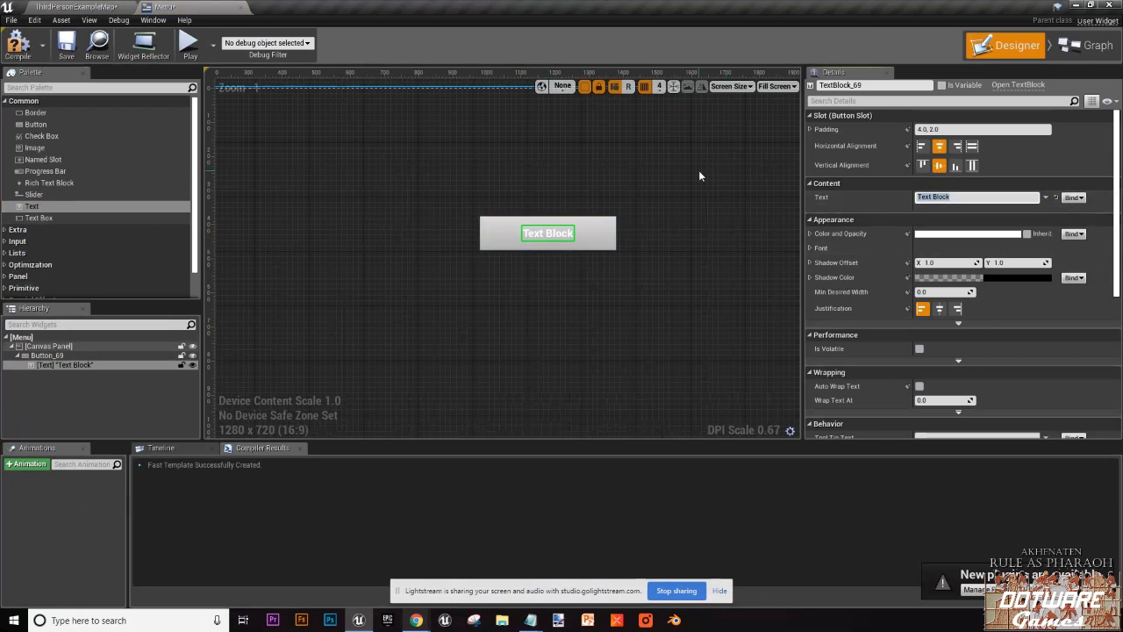
{"action": "type", "text": "Play"}
{"action": "key", "text": "Return"}
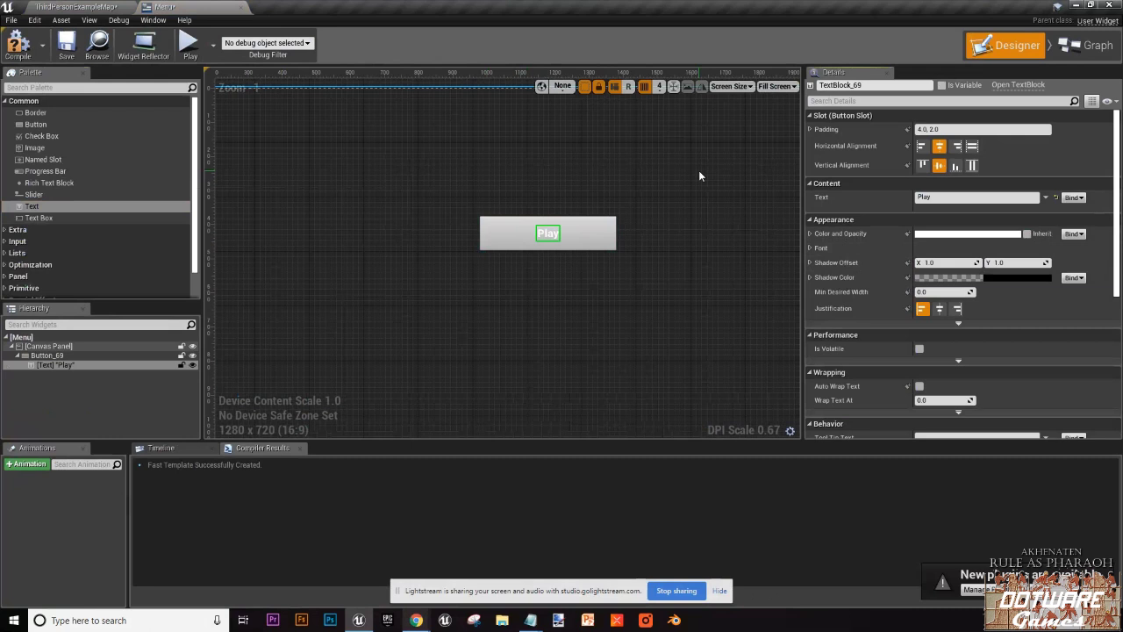
Step: Shrink the Play button to about 256 × 67 and move it to X 836, Y 680 on the canvas
{"action": "left_click", "coordinate": [566, 237]}
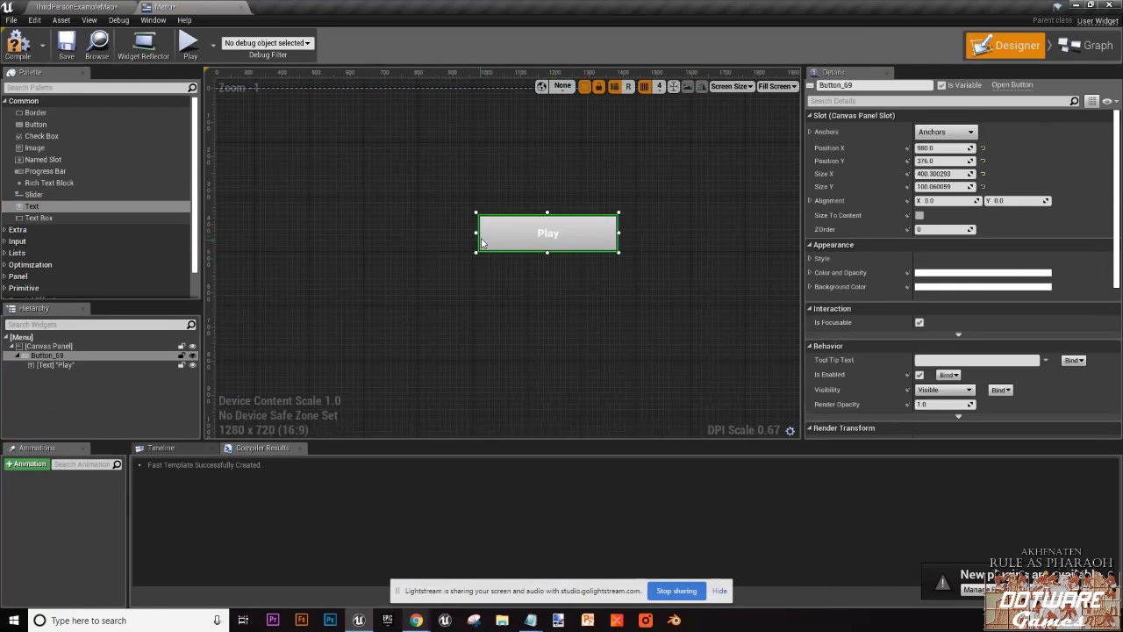
{"action": "left_click", "coordinate": [476, 236]}
{"action": "left_click", "coordinate": [485, 235]}
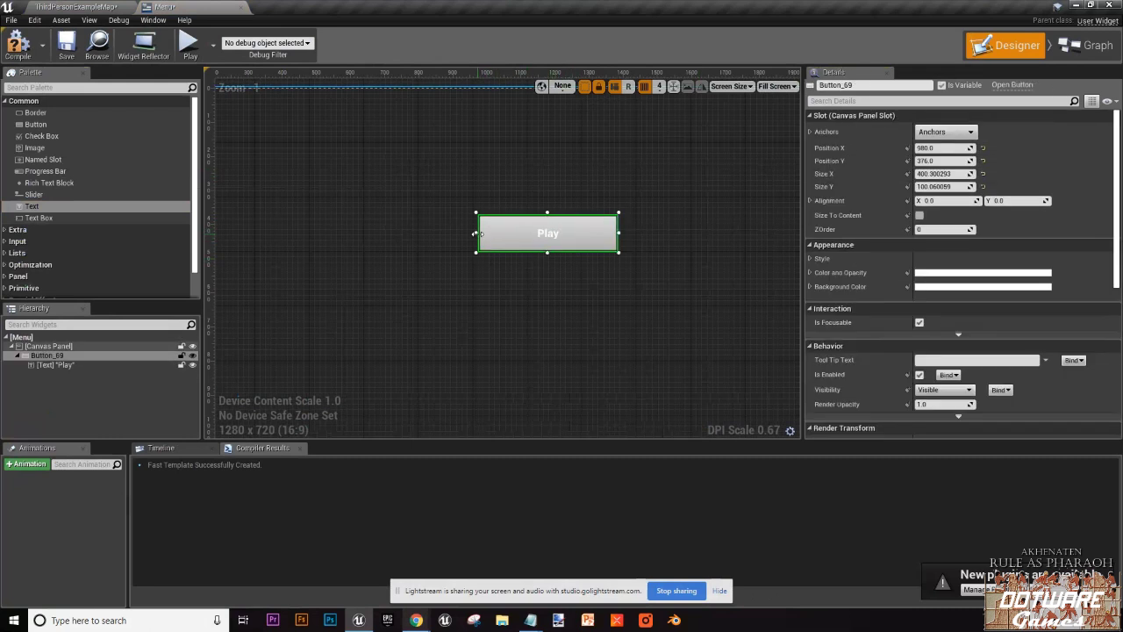
{"action": "left_click_drag", "start_coordinate": [481, 235], "coordinate": [526, 236]}
{"action": "left_click", "coordinate": [574, 219]}
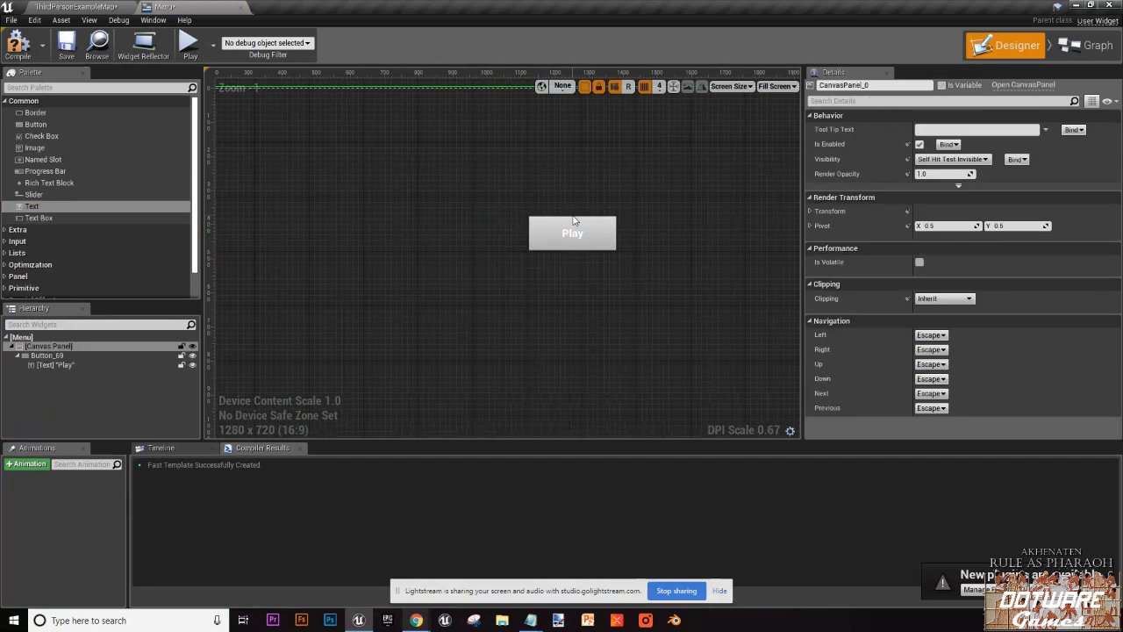
{"action": "left_click", "coordinate": [573, 220]}
{"action": "left_click", "coordinate": [573, 217]}
{"action": "left_click_drag", "start_coordinate": [572, 211], "coordinate": [497, 305]}
{"action": "scroll", "coordinate": [685, 278], "scroll_direction": "down", "scroll_amount": 4}
{"action": "scroll", "coordinate": [585, 191], "scroll_direction": "up", "scroll_amount": 5}
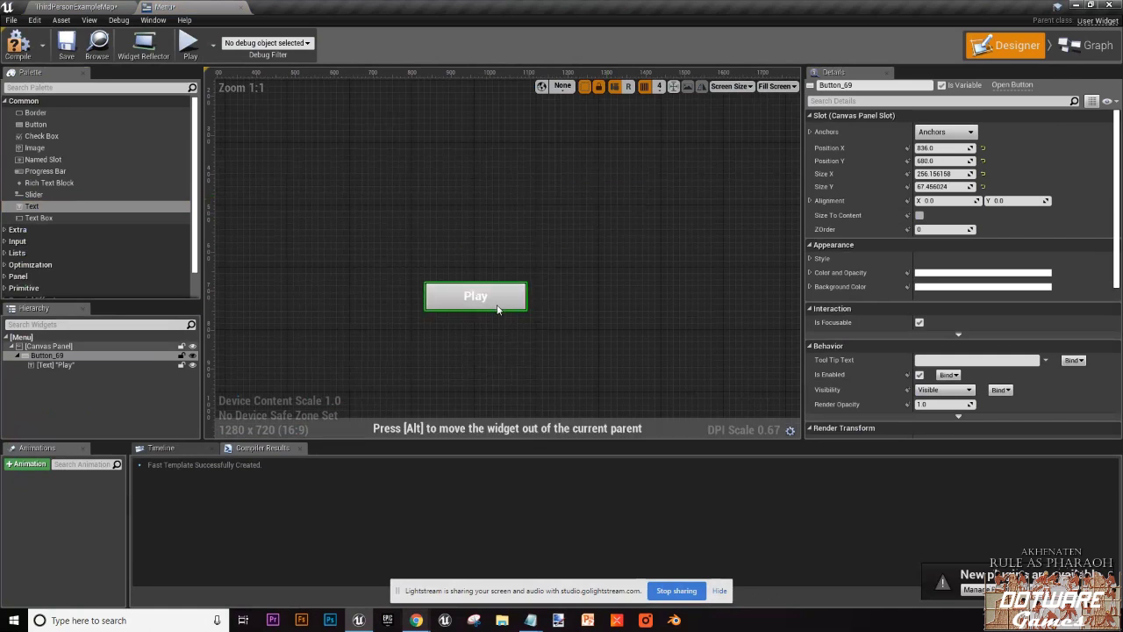
{"action": "right_click_drag", "start_coordinate": [503, 380], "coordinate": [510, 270]}
{"action": "left_click", "coordinate": [511, 270]}
{"action": "left_click", "coordinate": [499, 194]}
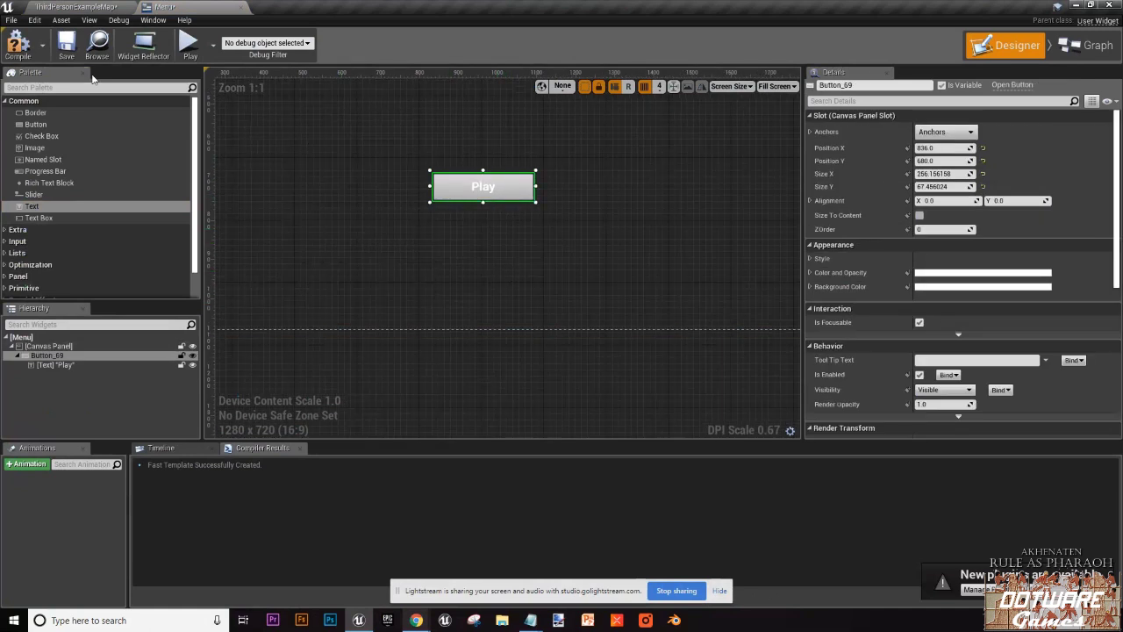
Step: Compile the Menu widget and move the Play button near the canvas's lower-right corner
{"action": "left_click", "coordinate": [18, 41]}
{"action": "scroll", "coordinate": [430, 219], "scroll_direction": "down", "scroll_amount": 4}
{"action": "scroll", "coordinate": [492, 230], "scroll_direction": "up", "scroll_amount": 3}
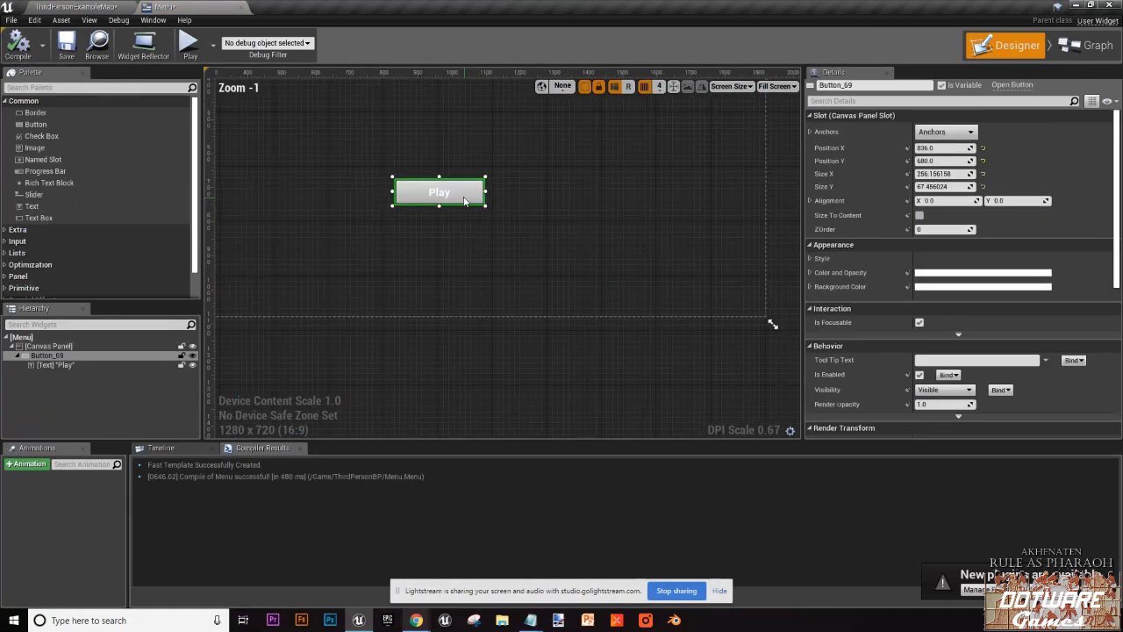
{"action": "left_click_drag", "start_coordinate": [463, 196], "coordinate": [689, 285]}
{"action": "right_click_drag", "start_coordinate": [473, 211], "coordinate": [525, 285]}
{"action": "left_click", "coordinate": [525, 285]}
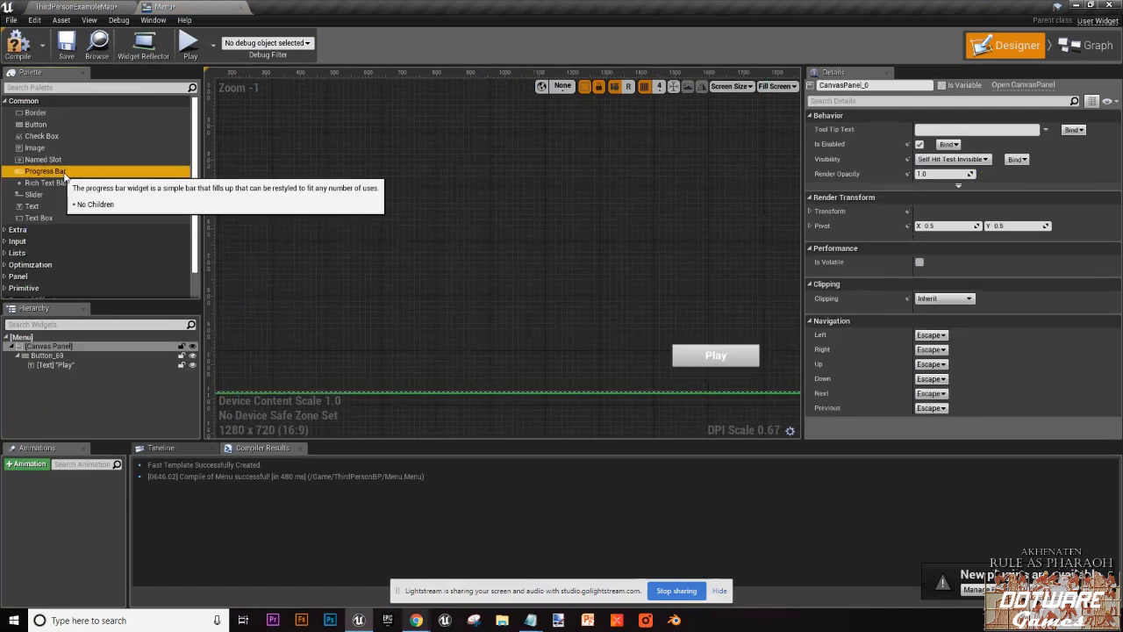
Step: Add a Progress Bar widget to the canvas at X 512, Y 300 and widen it to about 821 × 40
{"action": "left_click_drag", "start_coordinate": [44, 171], "coordinate": [360, 132]}
{"action": "right_click_drag", "start_coordinate": [368, 138], "coordinate": [370, 196]}
{"action": "left_click_drag", "start_coordinate": [381, 190], "coordinate": [625, 190]}
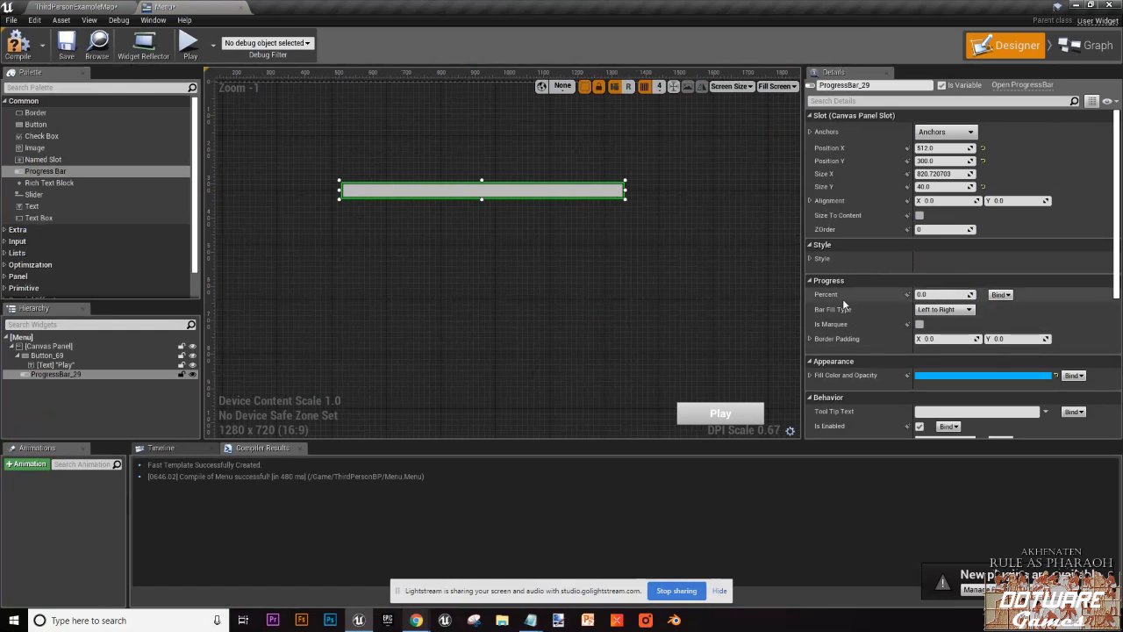
Step: Set the progress bar's Percent to 1.0, and reduce it to about 0.32
{"action": "left_click_drag", "start_coordinate": [943, 294], "coordinate": [969, 292]}
{"action": "type", "text": "1"}
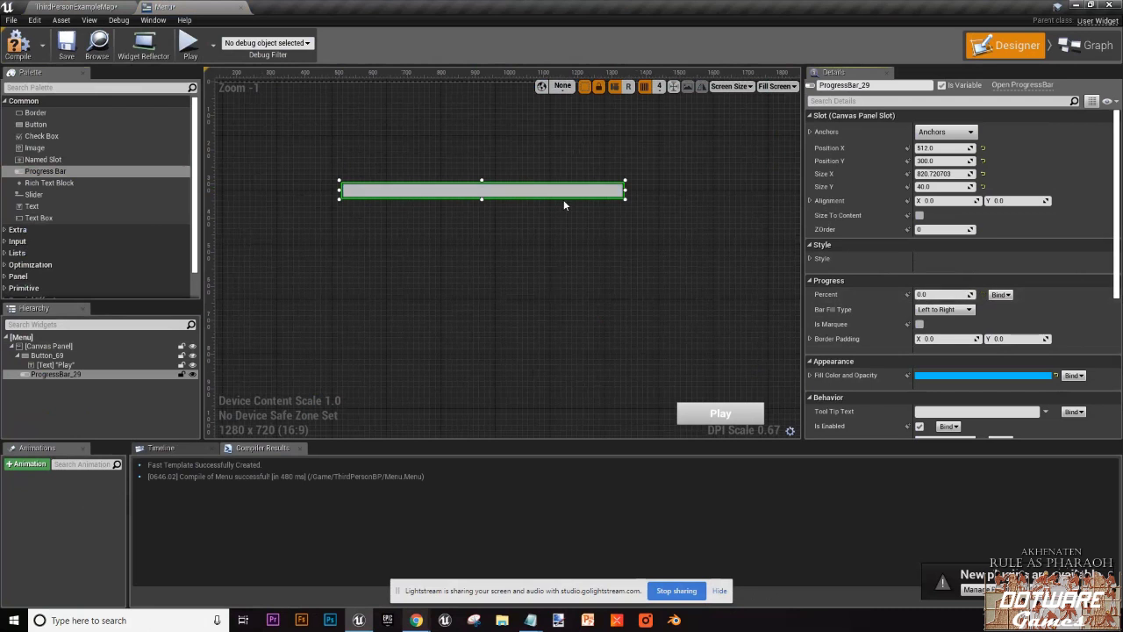
{"action": "key", "text": "Return"}
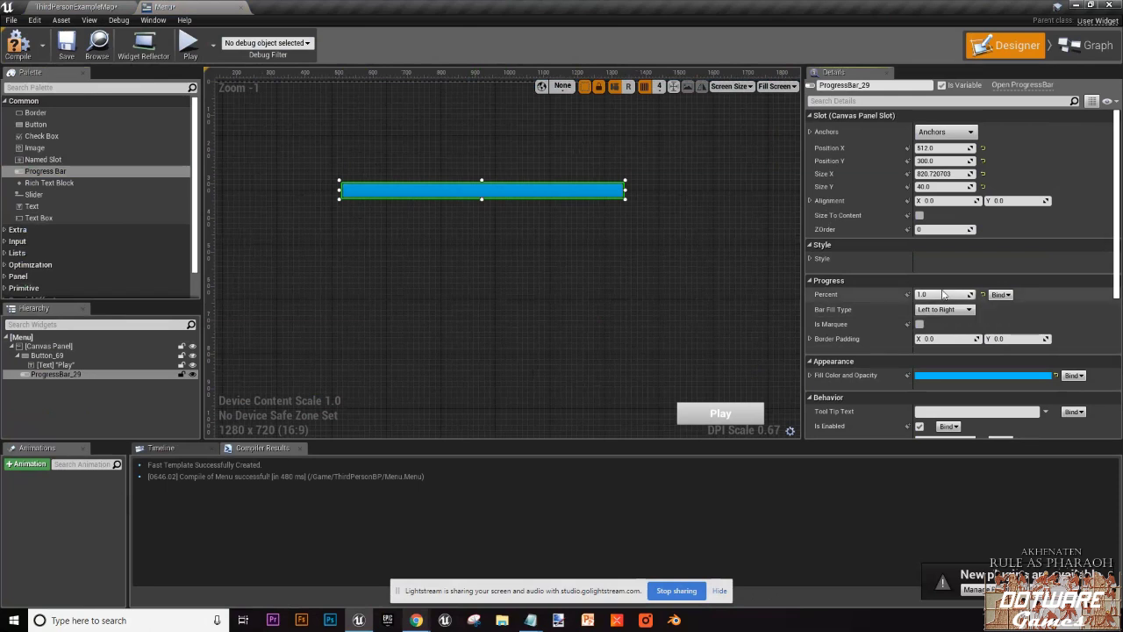
{"action": "left_click_drag", "start_coordinate": [941, 293], "coordinate": [920, 307]}
Step: Move the progress bar to X 312, Y 960 near the canvas's lower edge, level with the Play button
{"action": "scroll", "coordinate": [525, 165], "scroll_direction": "down", "scroll_amount": 5}
{"action": "scroll", "coordinate": [530, 166], "scroll_direction": "up", "scroll_amount": 3}
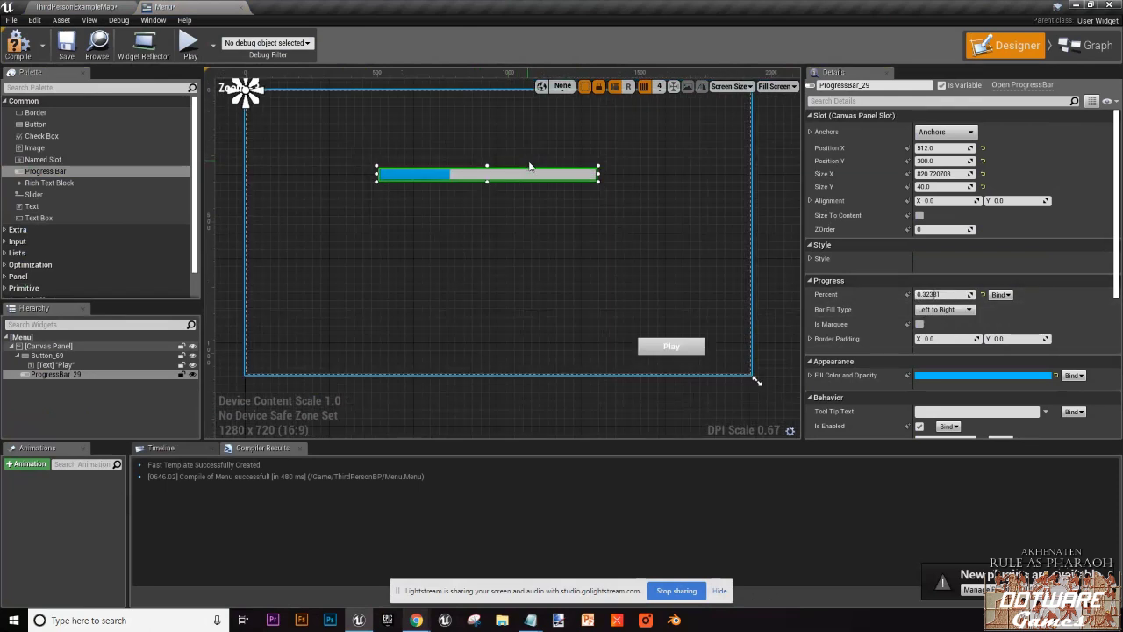
{"action": "left_click_drag", "start_coordinate": [531, 173], "coordinate": [480, 349]}
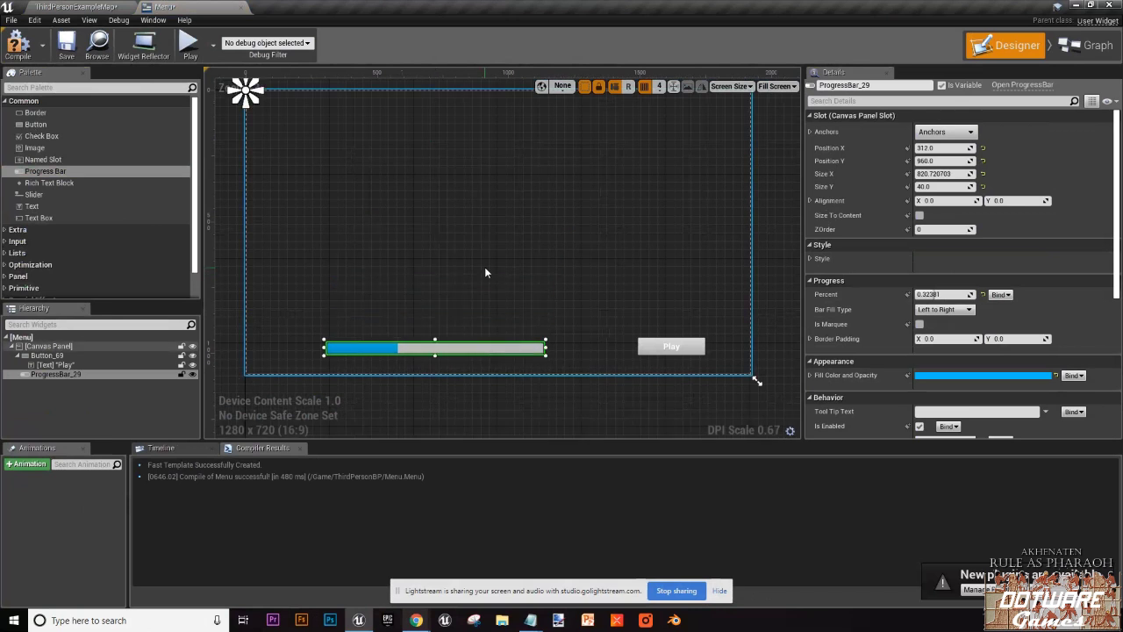
Step: Add a Text widget near the canvas's upper edge at about X 733, Y 48, widen it to about 618, and compile the widget
{"action": "left_click_drag", "start_coordinate": [32, 206], "coordinate": [434, 107]}
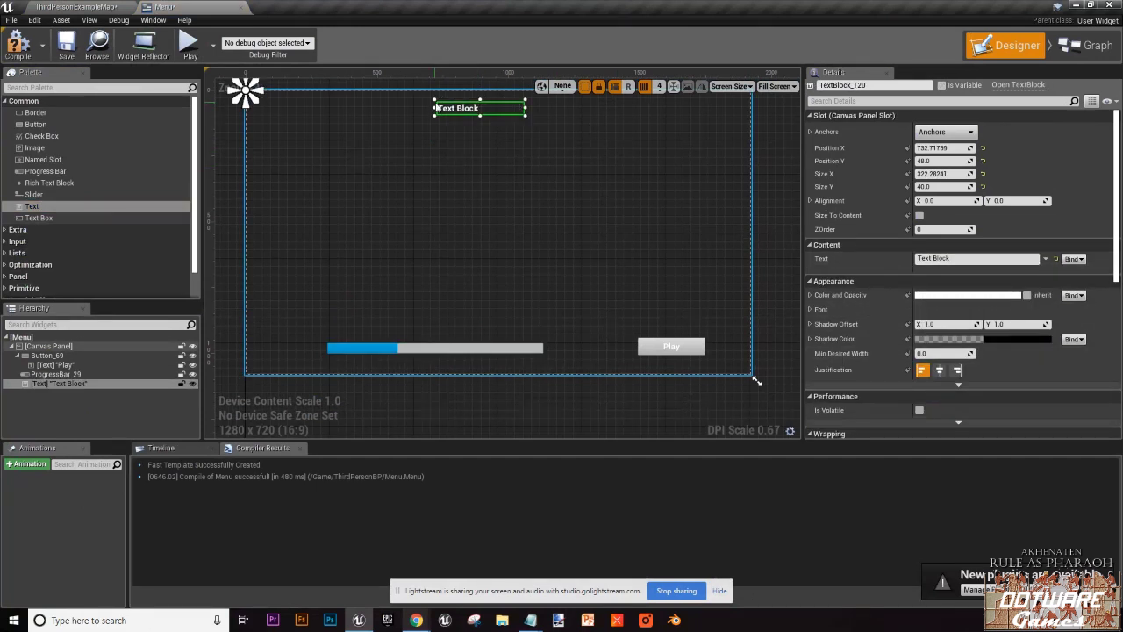
{"action": "left_click_drag", "start_coordinate": [526, 107], "coordinate": [603, 107]}
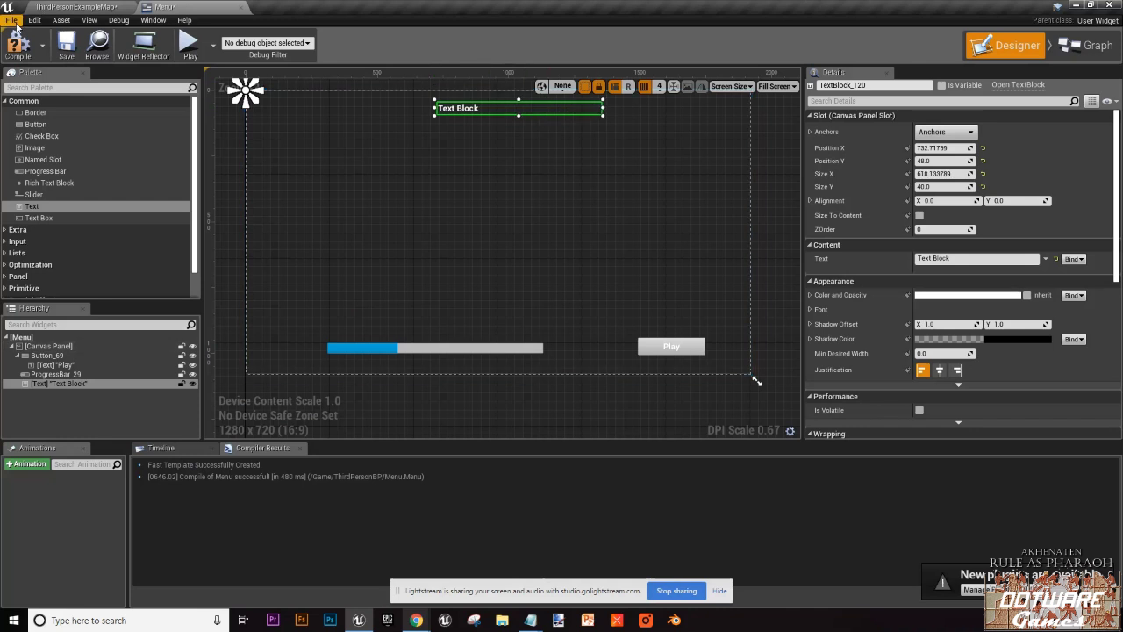
{"action": "left_click", "coordinate": [18, 44]}
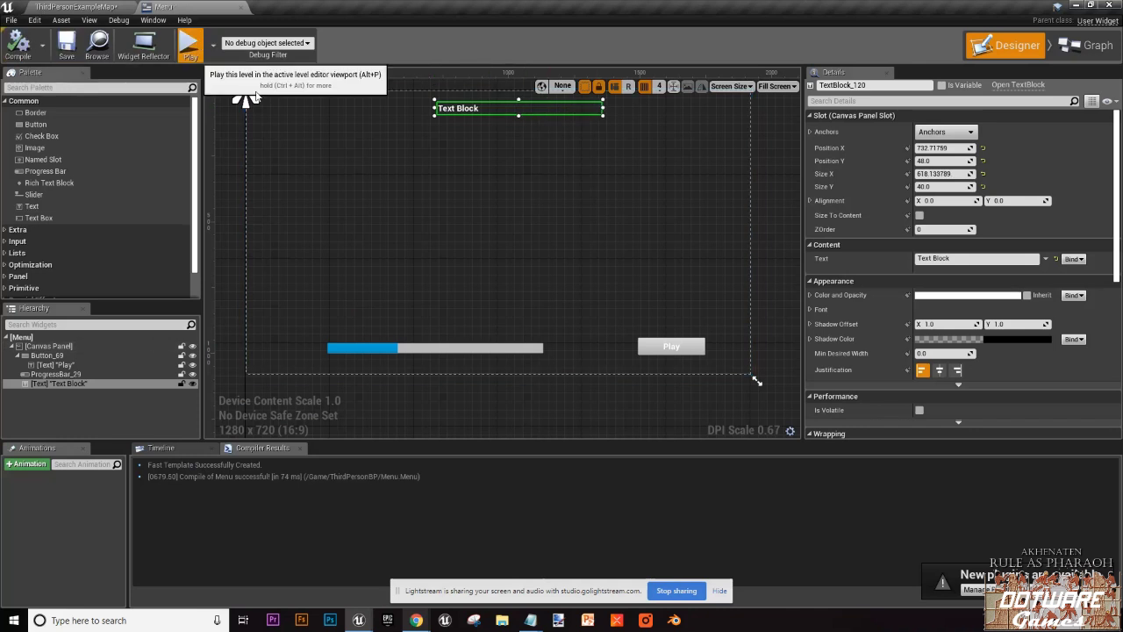
Step: Play-test the level by running the character around, and end the preview
{"action": "left_click", "coordinate": [198, 42]}
{"action": "key", "text": "w"}
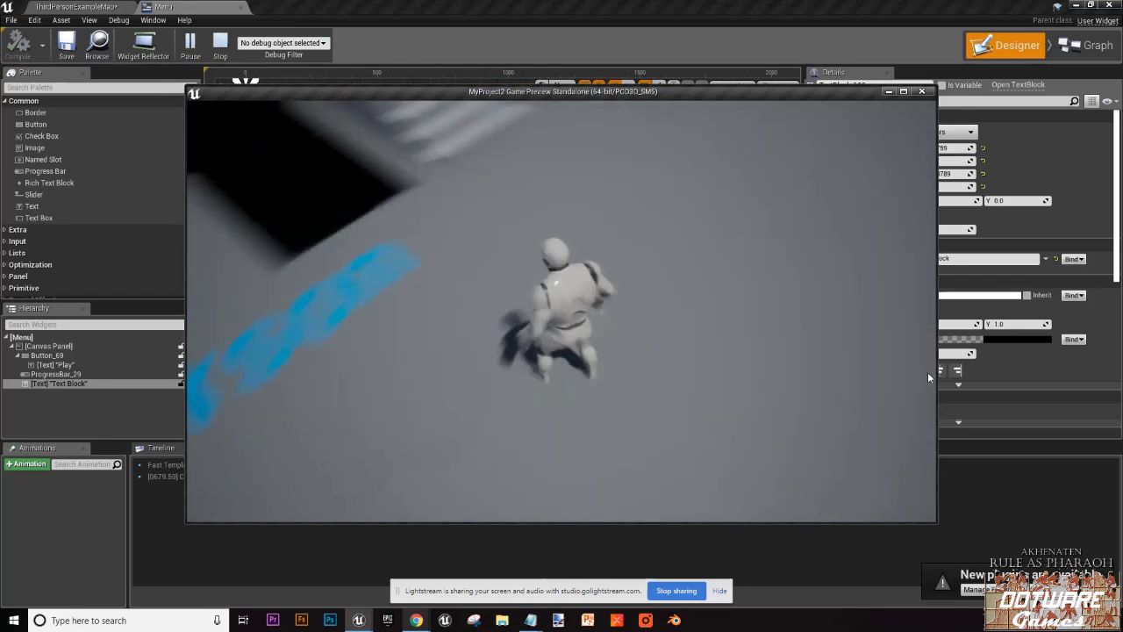
{"action": "key", "text": "w"}
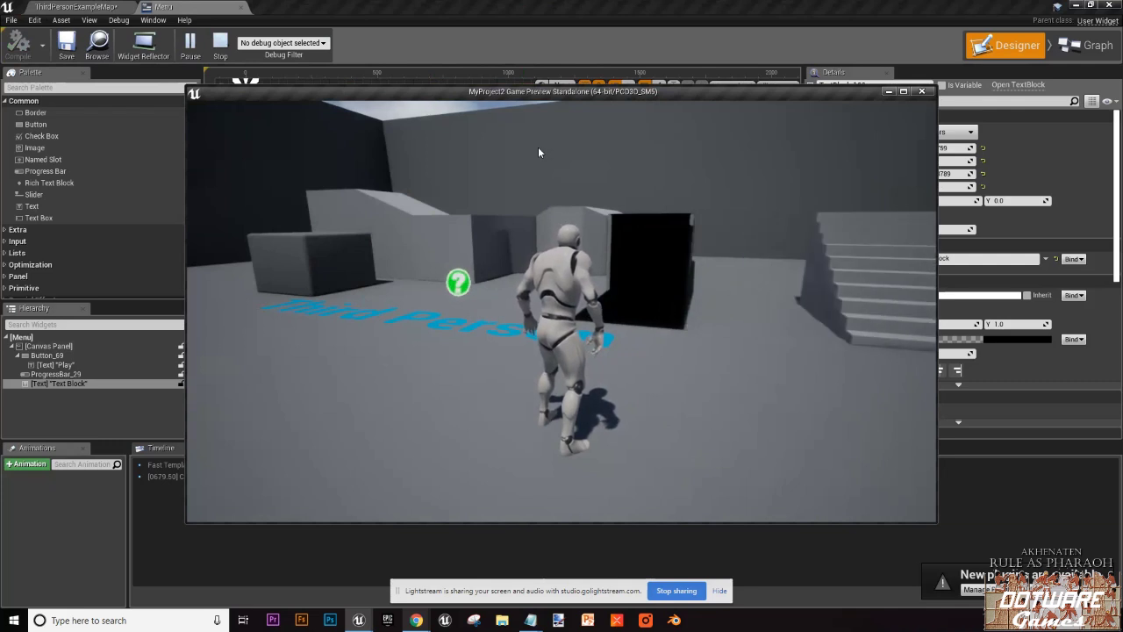
{"action": "key", "text": "Escape"}
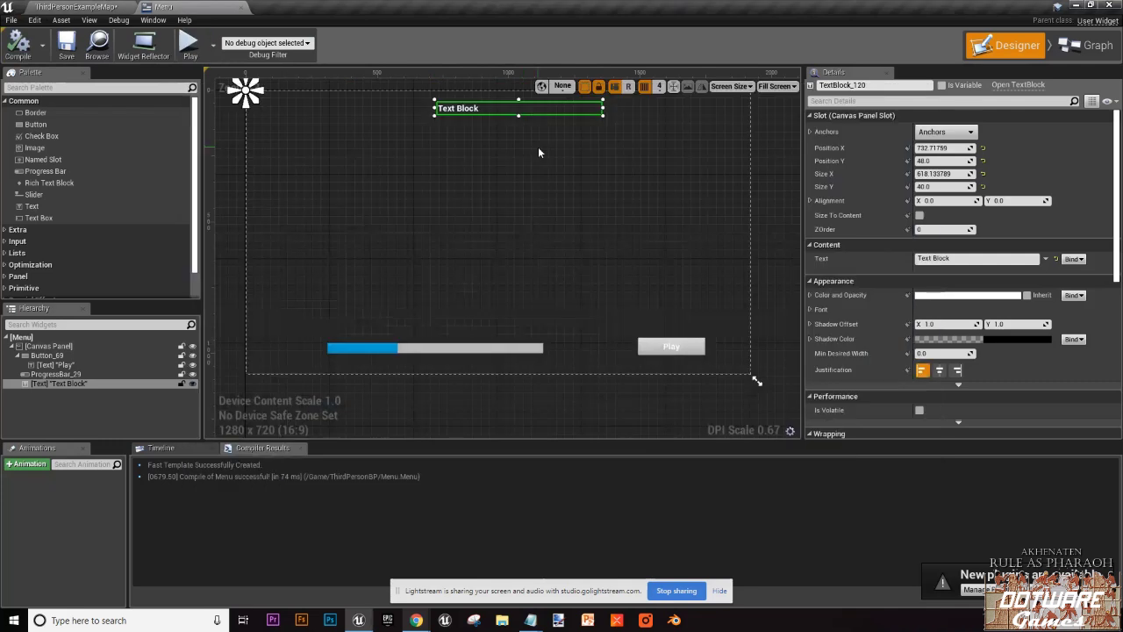
Step: Return to the ThirdPersonExampleMap level, select the ThirdPersonCharacter in the viewport, and open its blueprint for editing
{"action": "left_click", "coordinate": [102, 5]}
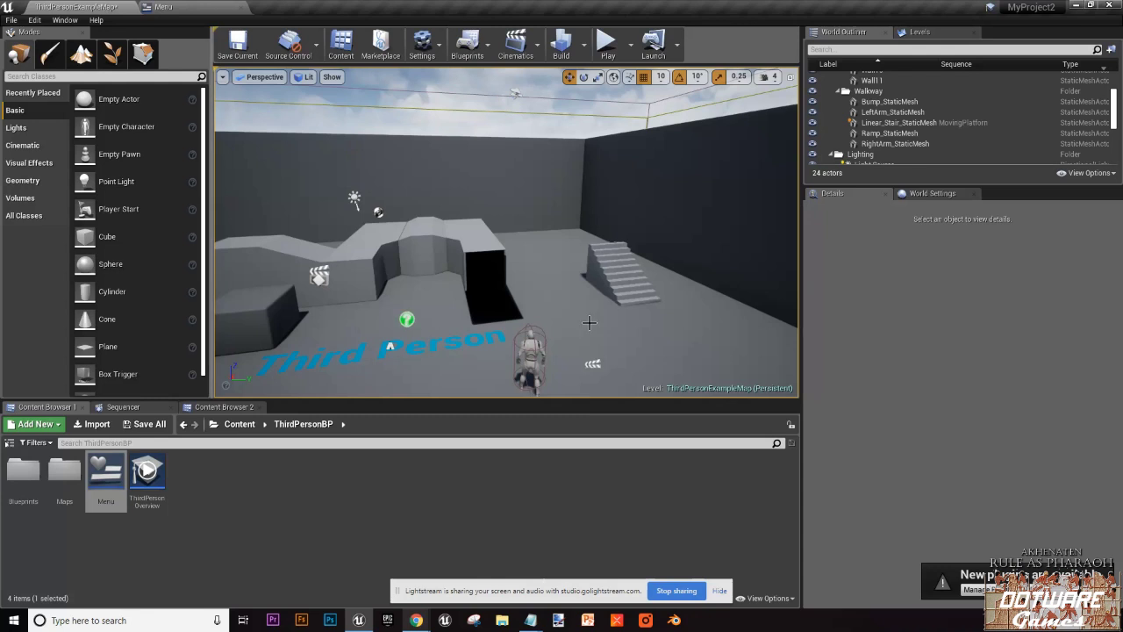
{"action": "right_click_drag", "start_coordinate": [554, 326], "coordinate": [554, 379]}
{"action": "scroll", "coordinate": [554, 326], "scroll_direction": "up", "scroll_amount": 4}
{"action": "left_click", "coordinate": [532, 272]}
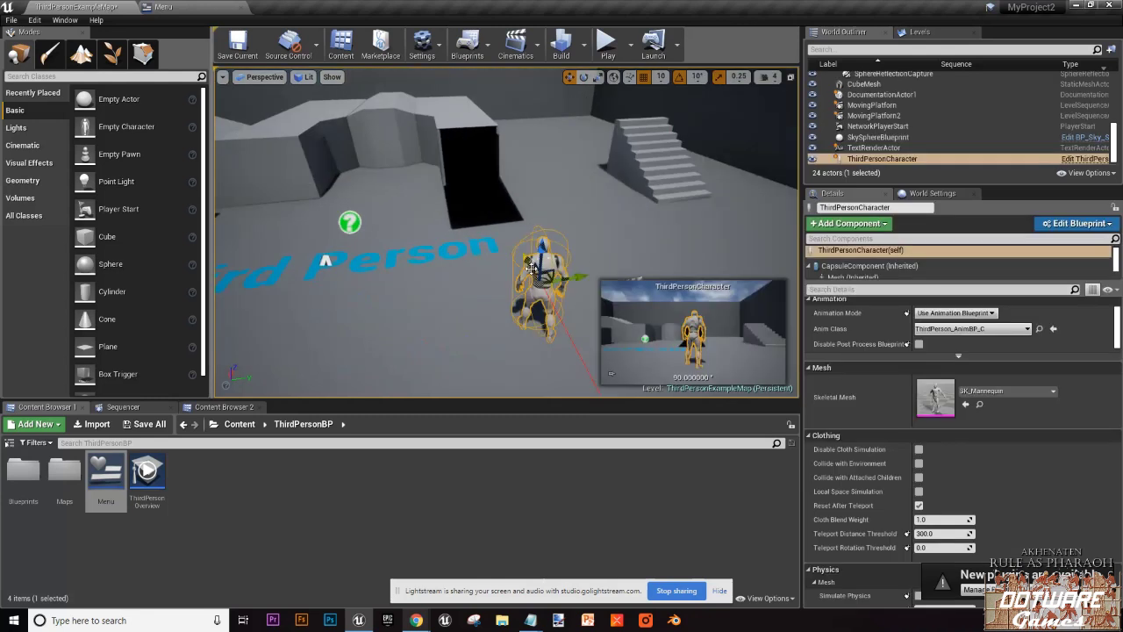
{"action": "left_click_drag", "start_coordinate": [531, 263], "coordinate": [524, 227], "text": "alt"}
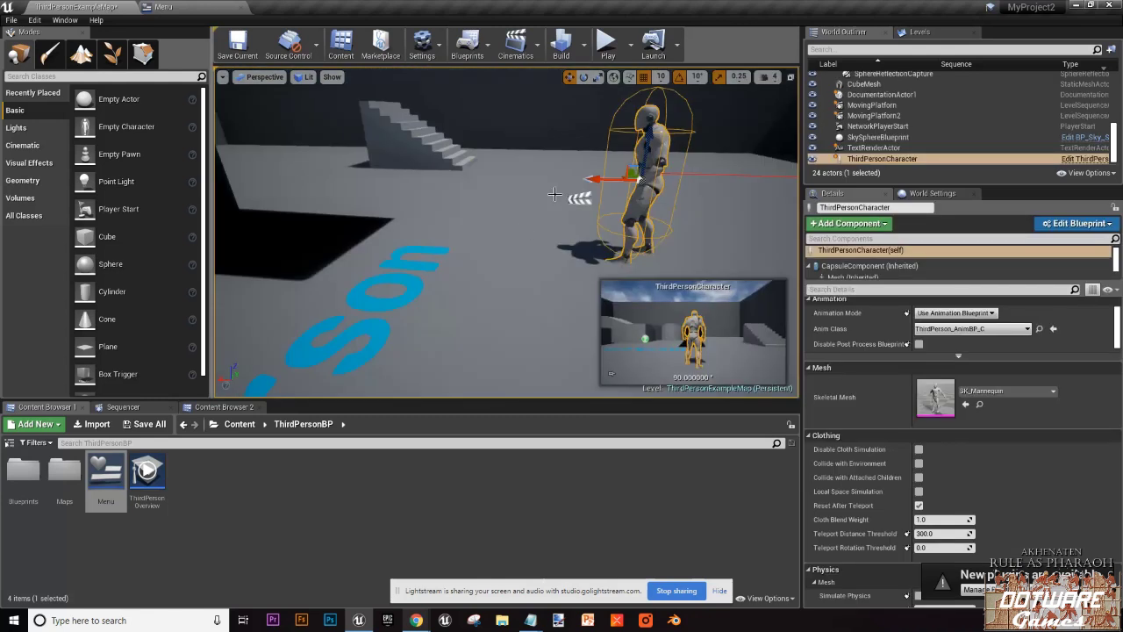
{"action": "left_click_drag", "start_coordinate": [554, 193], "coordinate": [560, 223], "text": "alt"}
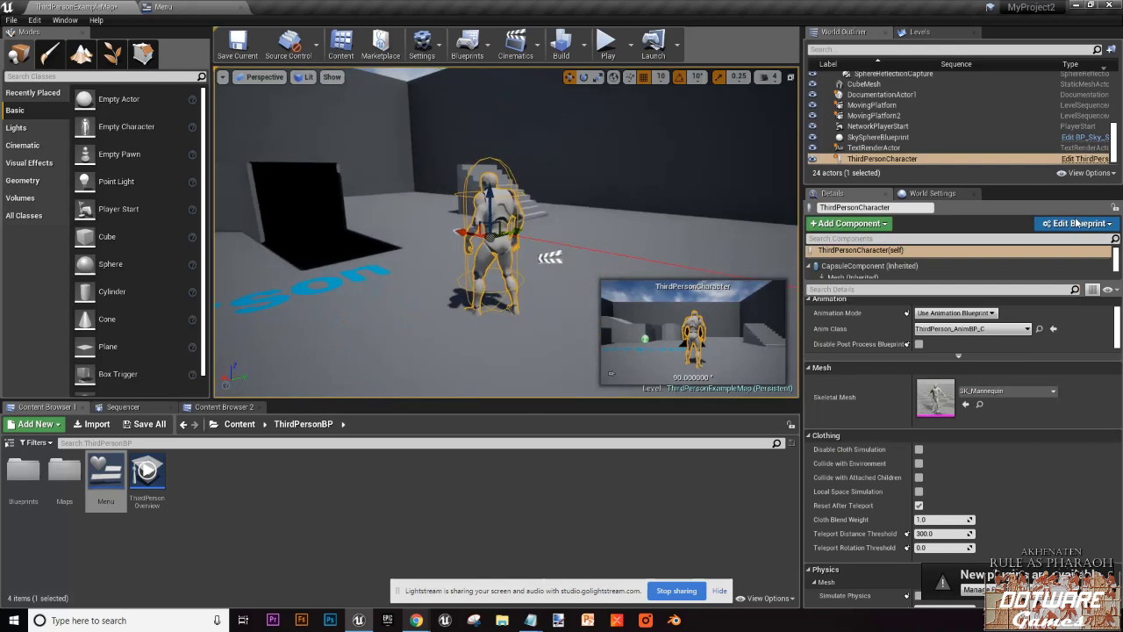
{"action": "left_click", "coordinate": [1107, 225]}
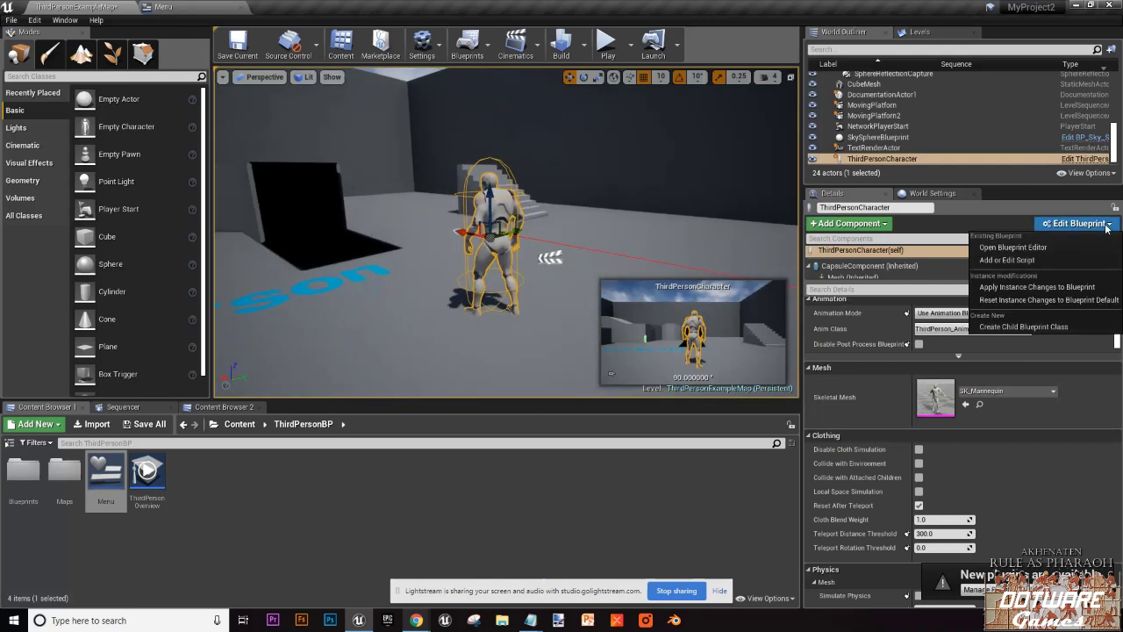
{"action": "left_click", "coordinate": [1068, 251]}
Step: Add an Event BeginPlay node in the empty area above the Gamepad input group of the Event Graph, and compile the blueprint
{"action": "right_click_drag", "start_coordinate": [515, 195], "coordinate": [434, 243]}
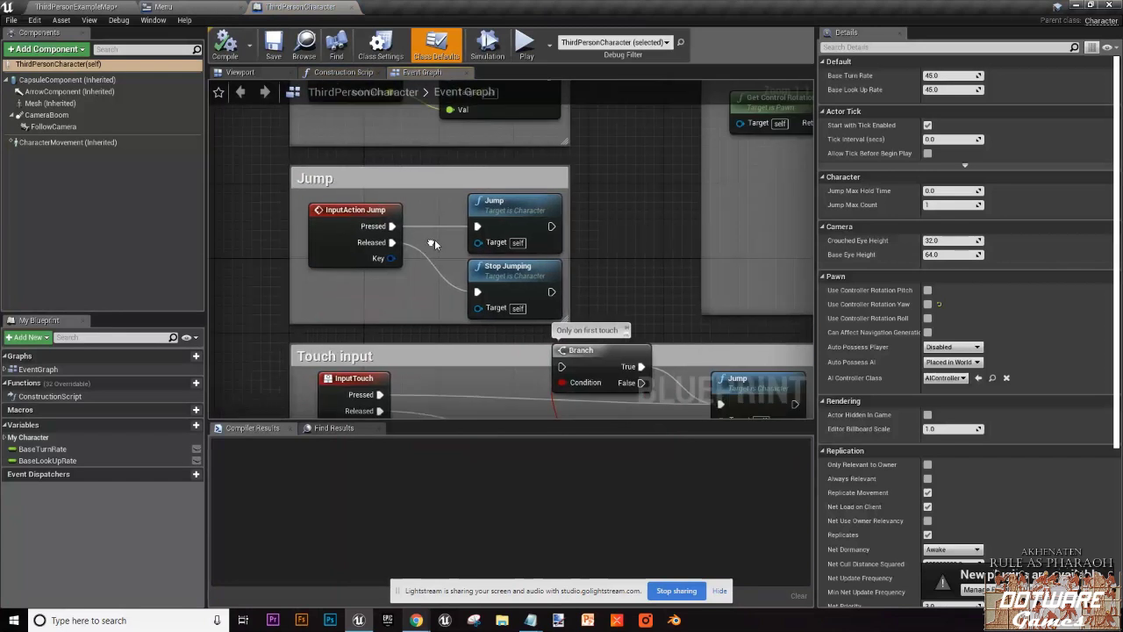
{"action": "scroll", "coordinate": [542, 158], "scroll_direction": "down", "scroll_amount": 4}
{"action": "right_click_drag", "start_coordinate": [542, 158], "coordinate": [442, 534]}
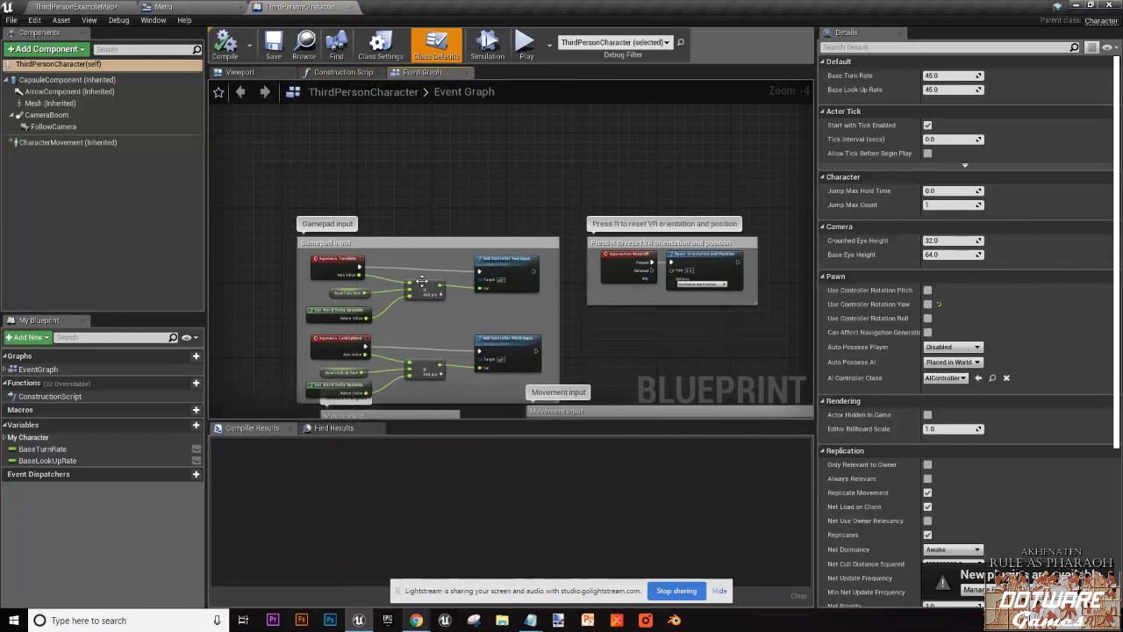
{"action": "right_click_drag", "start_coordinate": [422, 210], "coordinate": [419, 369]}
{"action": "scroll", "coordinate": [358, 246], "scroll_direction": "up", "scroll_amount": 4}
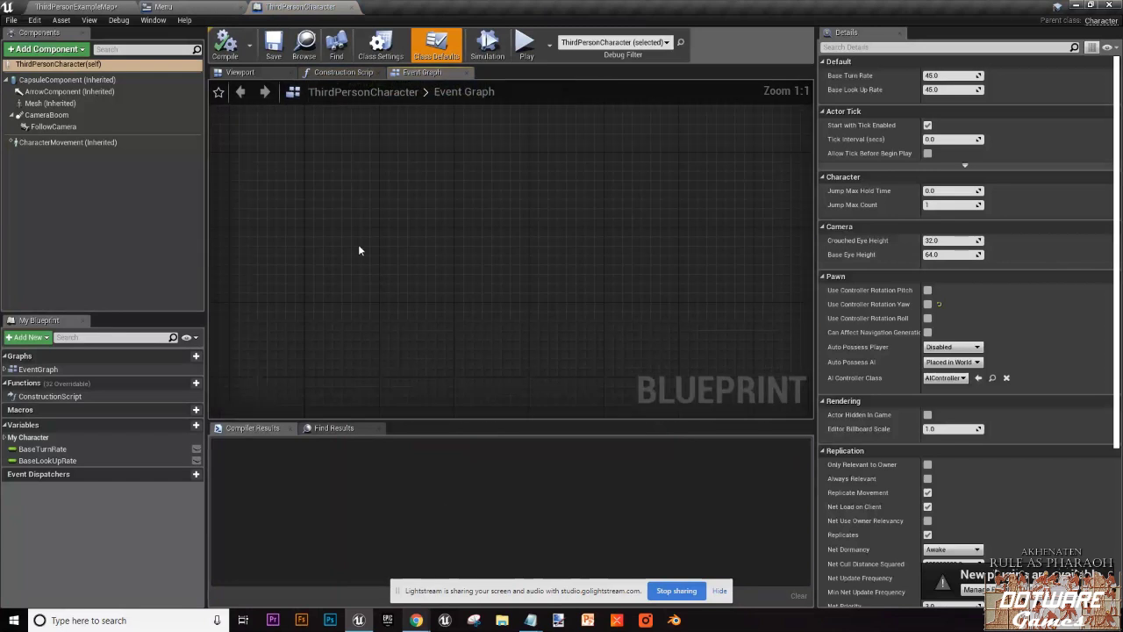
{"action": "right_click", "coordinate": [358, 244]}
{"action": "type", "text": "begin pl"}
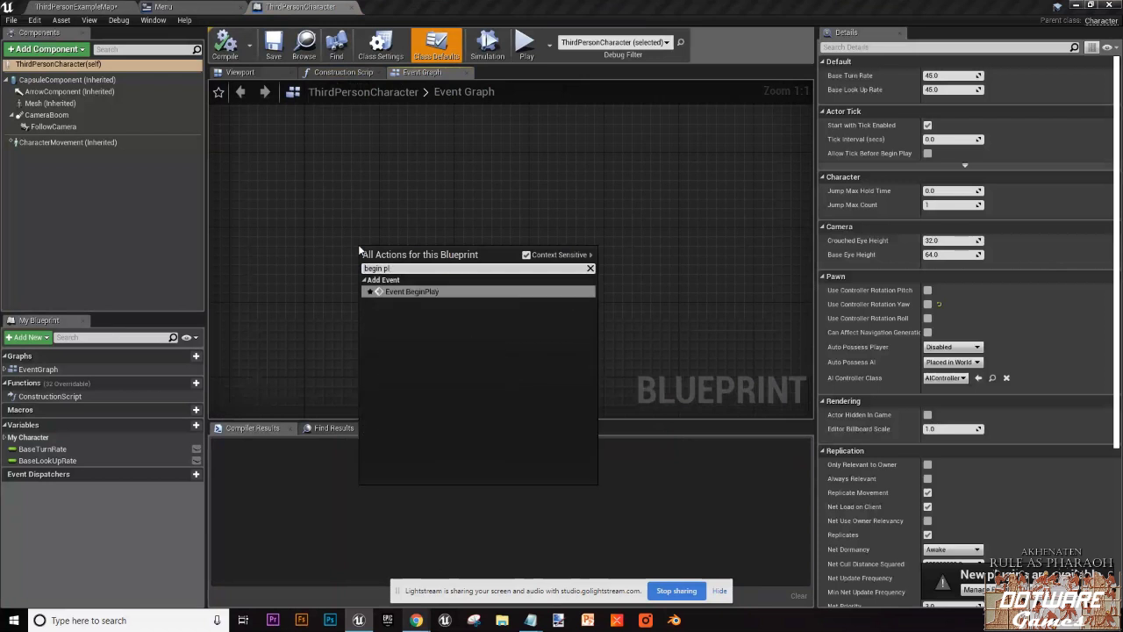
{"action": "left_click", "coordinate": [409, 291]}
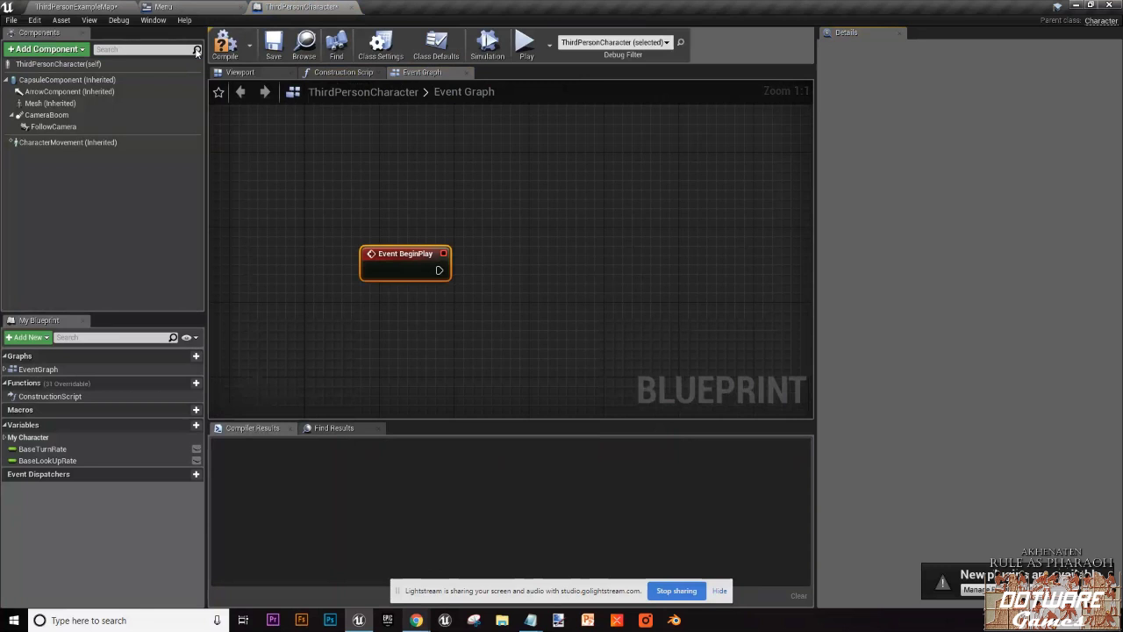
{"action": "left_click", "coordinate": [225, 46]}
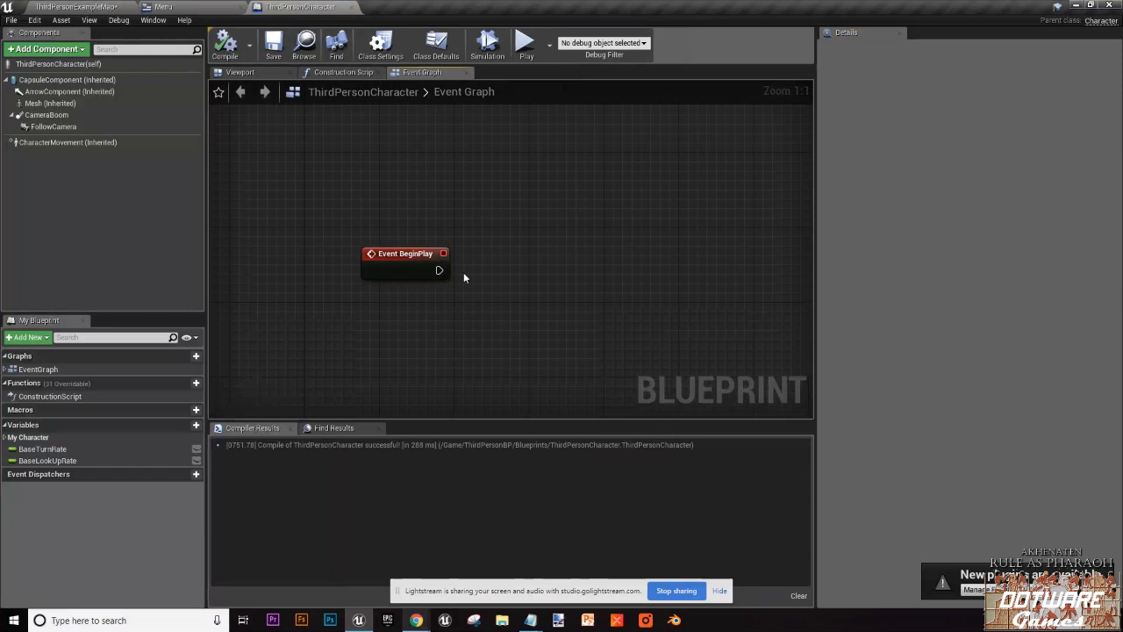
Step: Add a Create Widget node connected to the execution output of Event BeginPlay
{"action": "right_click_drag", "start_coordinate": [462, 271], "coordinate": [378, 194]}
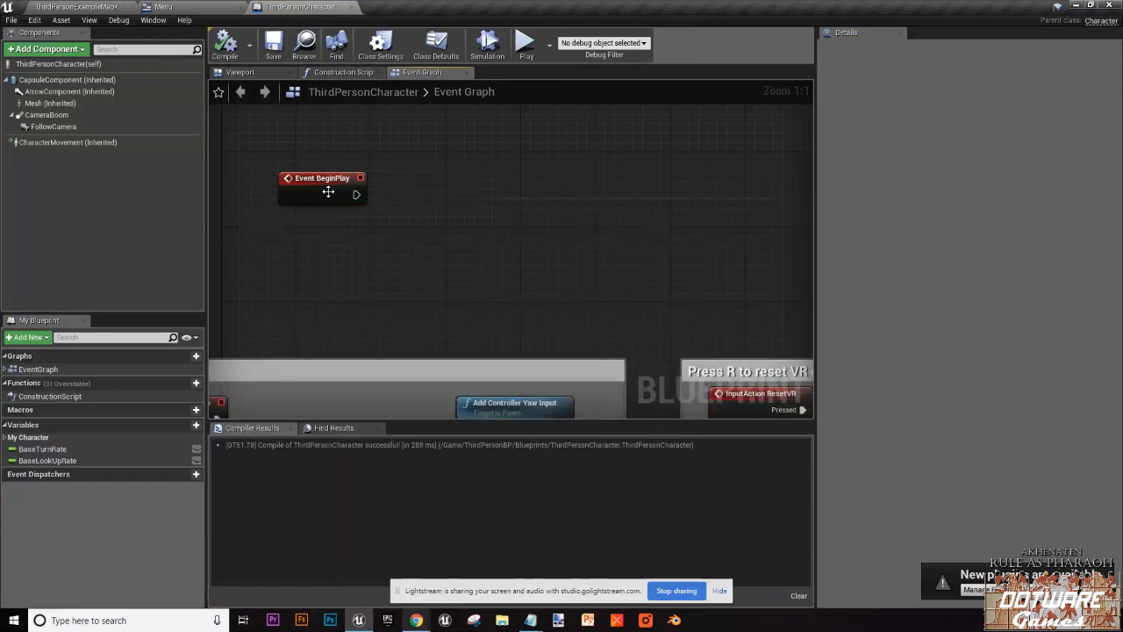
{"action": "left_click", "coordinate": [422, 205]}
{"action": "left_click", "coordinate": [326, 200]}
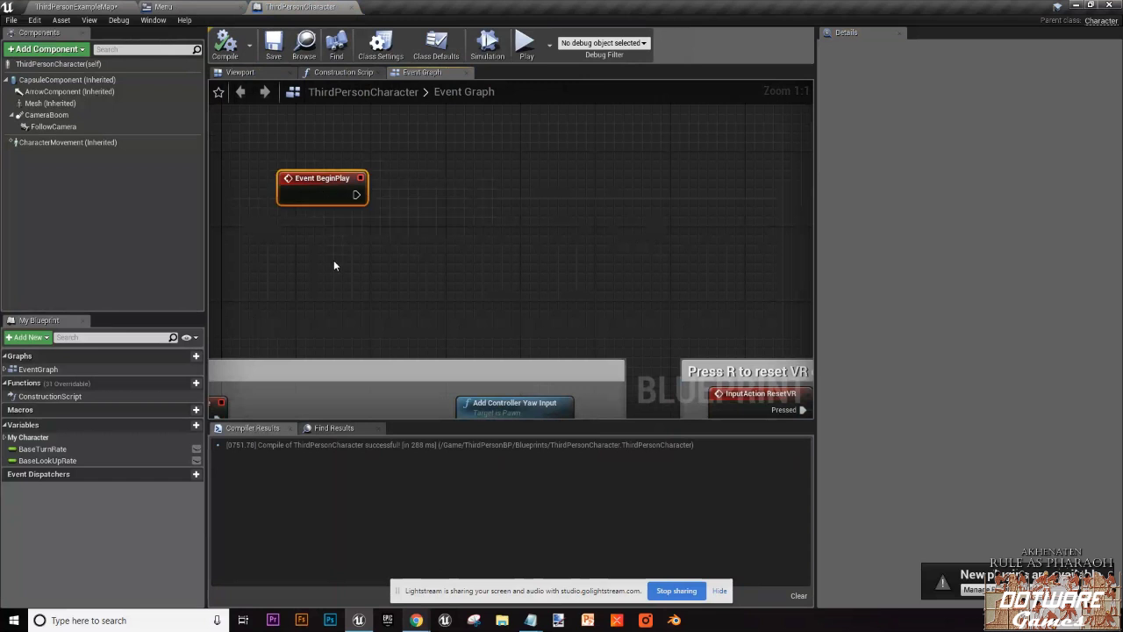
{"action": "left_click", "coordinate": [387, 209]}
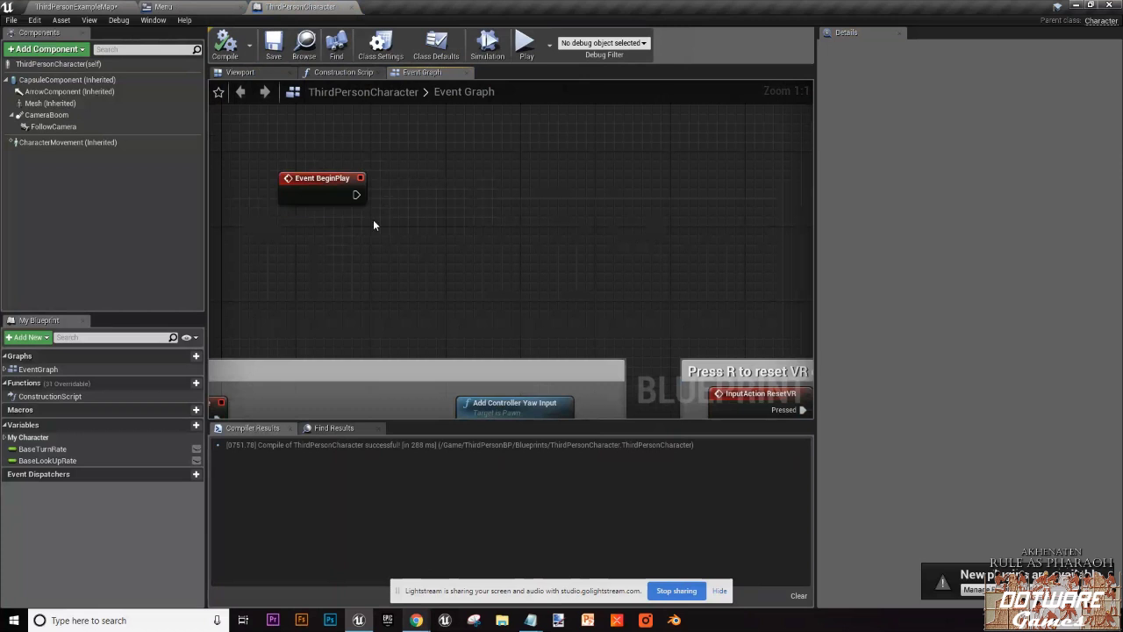
{"action": "right_click_drag", "start_coordinate": [399, 210], "coordinate": [459, 229]}
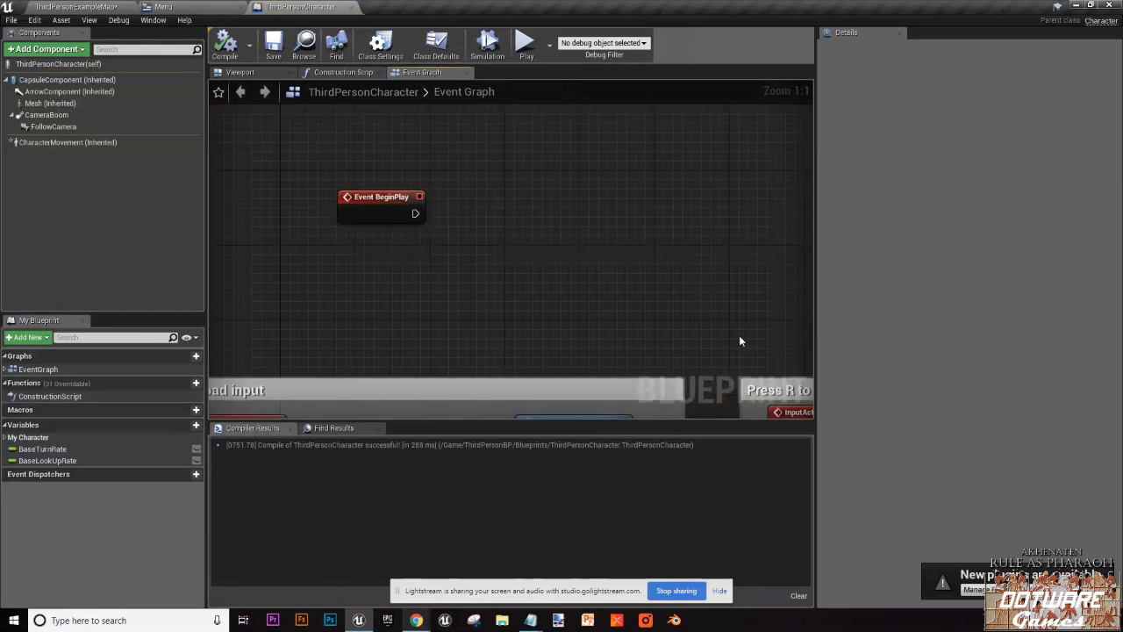
{"action": "left_click_drag", "start_coordinate": [415, 213], "coordinate": [480, 211]}
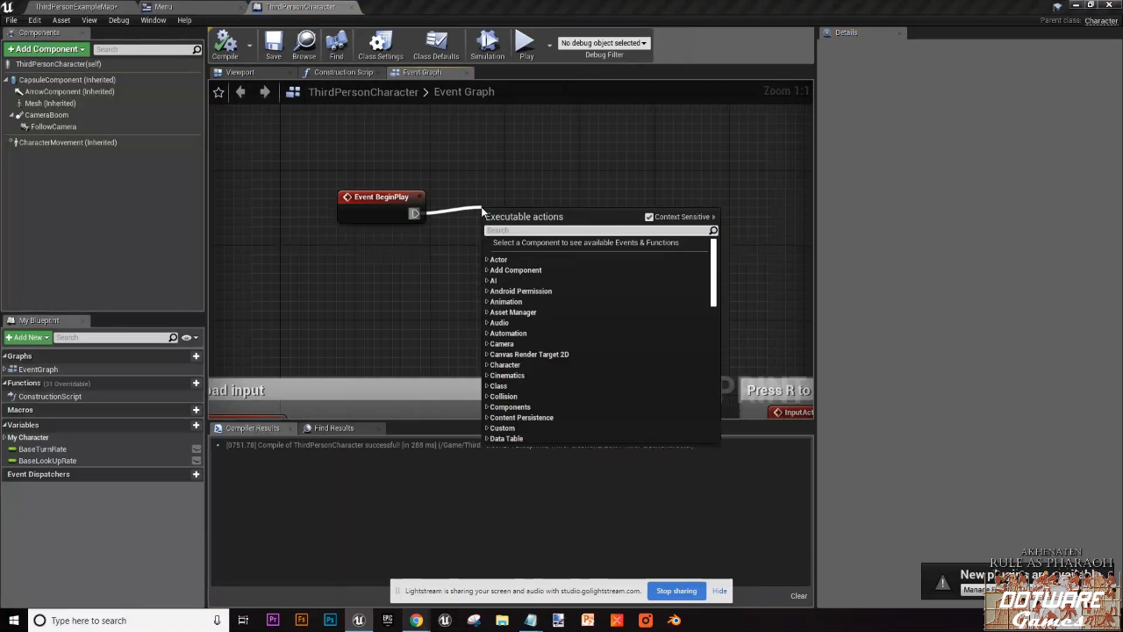
{"action": "type", "text": "create widget"}
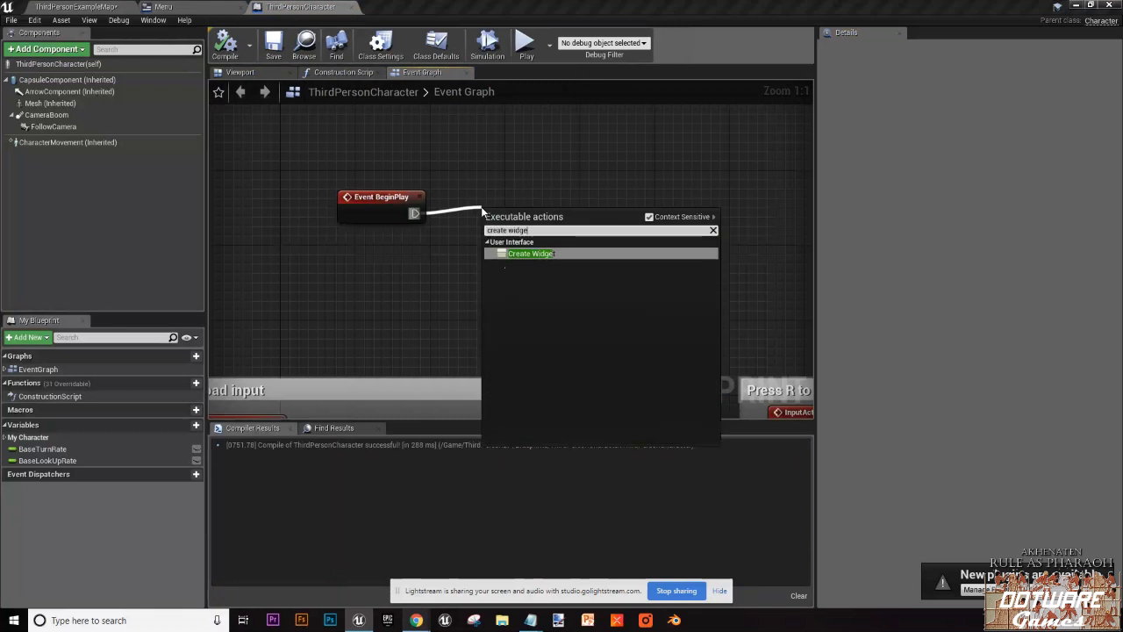
{"action": "left_click", "coordinate": [551, 256]}
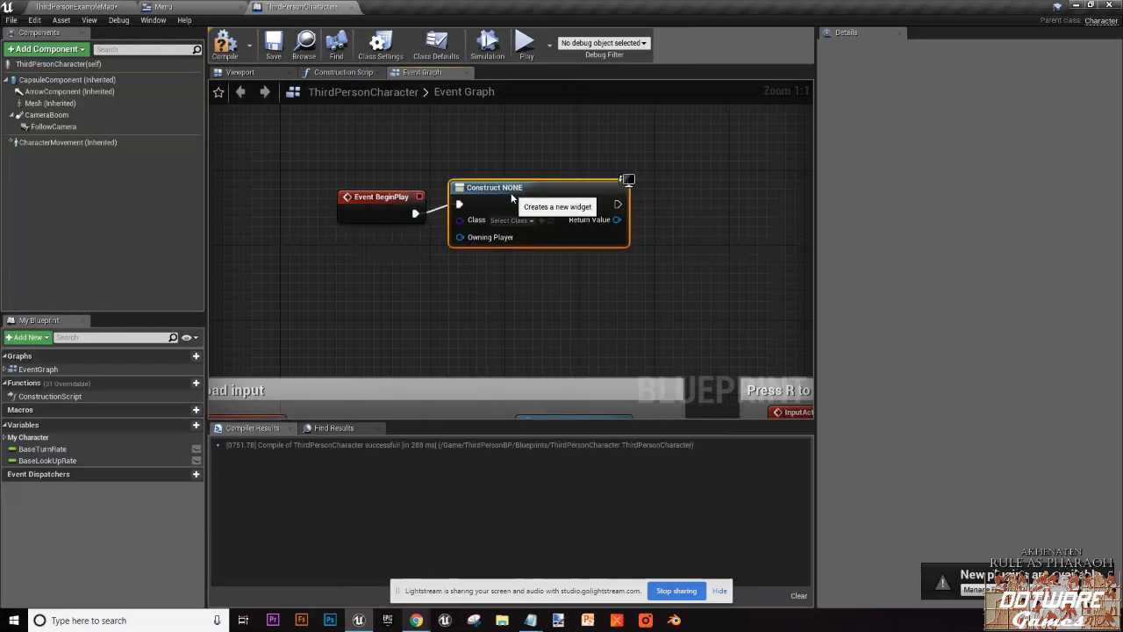
Step: Set the Create Widget node's Class to Menu and compile the character blueprint
{"action": "right_click_drag", "start_coordinate": [549, 277], "coordinate": [511, 278]}
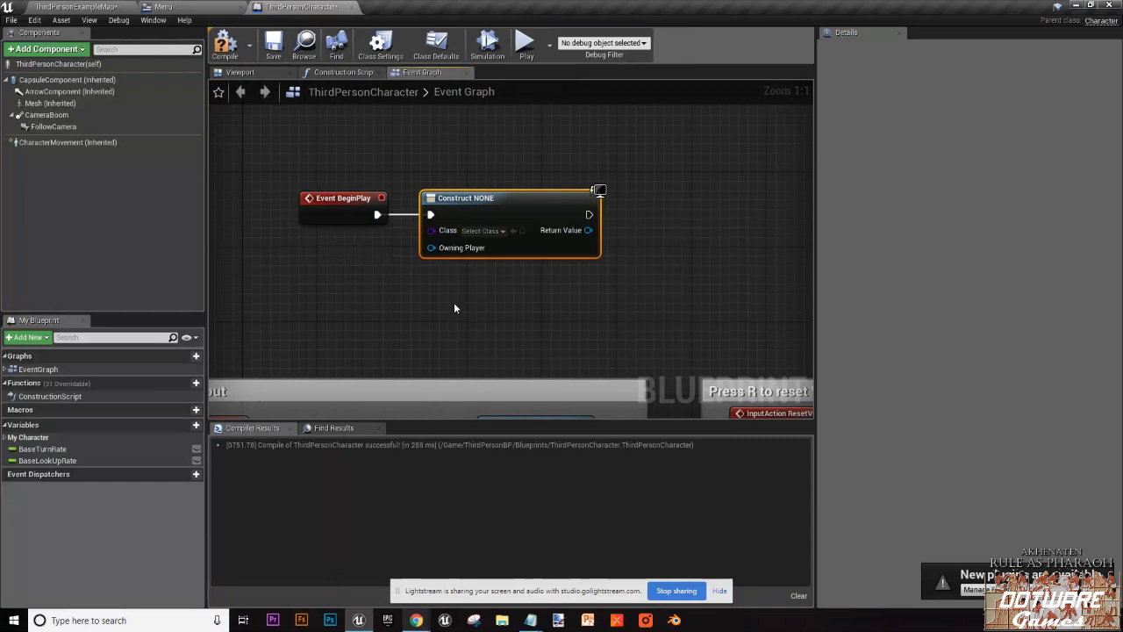
{"action": "left_click", "coordinate": [488, 231]}
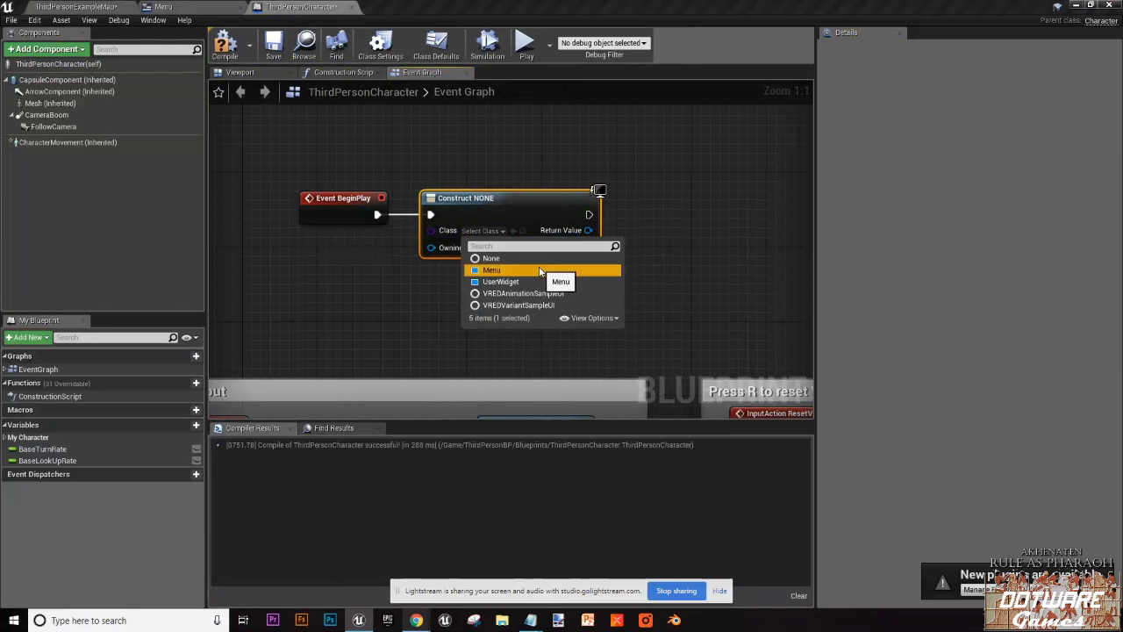
{"action": "left_click", "coordinate": [537, 270]}
{"action": "left_click", "coordinate": [224, 44]}
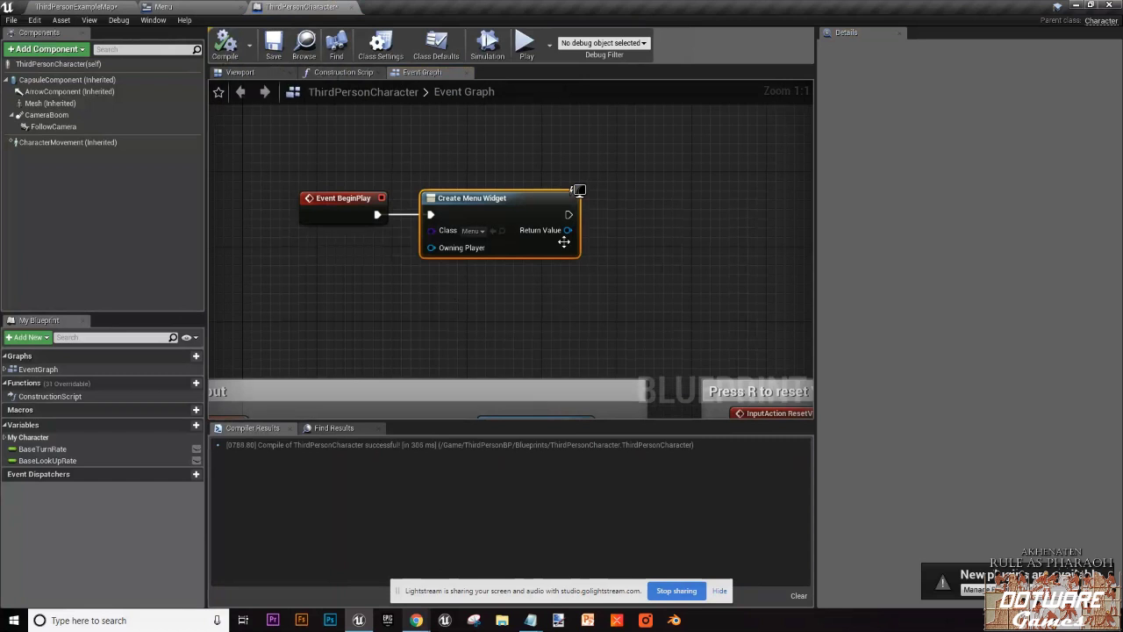
{"action": "left_click", "coordinate": [472, 230]}
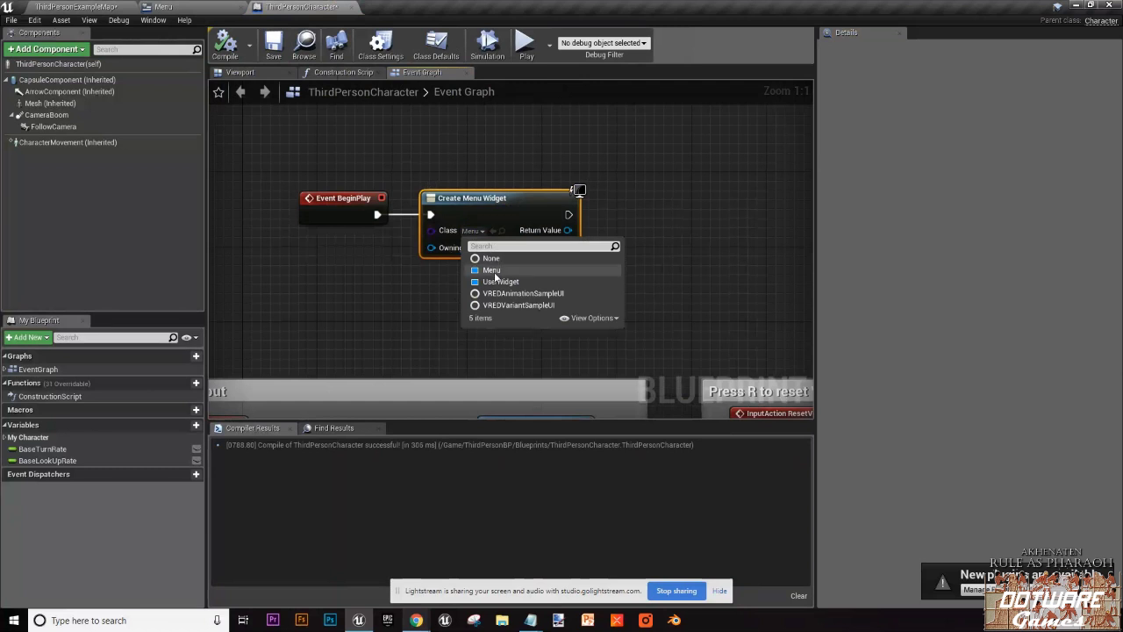
{"action": "left_click", "coordinate": [753, 188]}
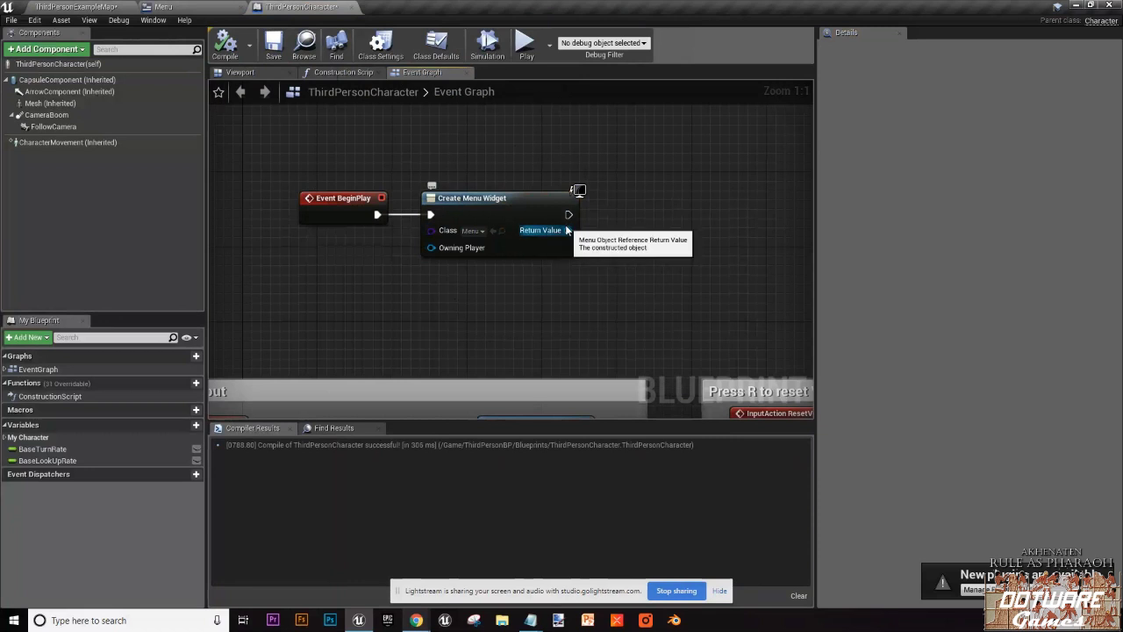
{"action": "left_click_drag", "start_coordinate": [566, 230], "coordinate": [646, 256]}
{"action": "left_click", "coordinate": [628, 211]}
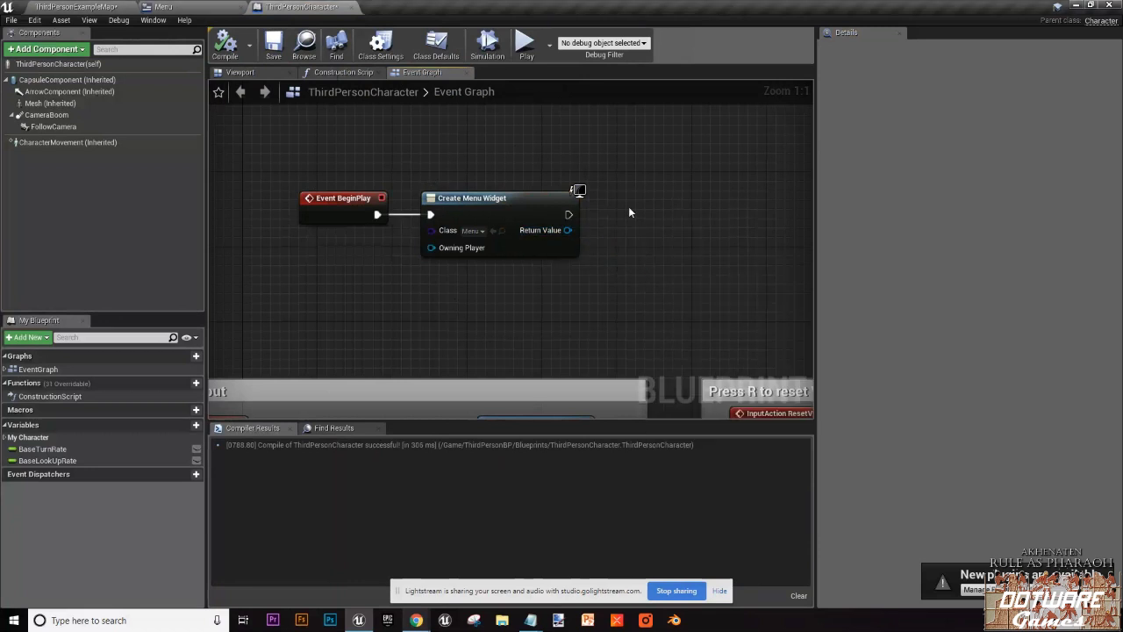
Step: Play-test the level to check whether the Menu widget shows on screen, and end the preview
{"action": "left_click", "coordinate": [525, 42]}
{"action": "key", "text": "w"}
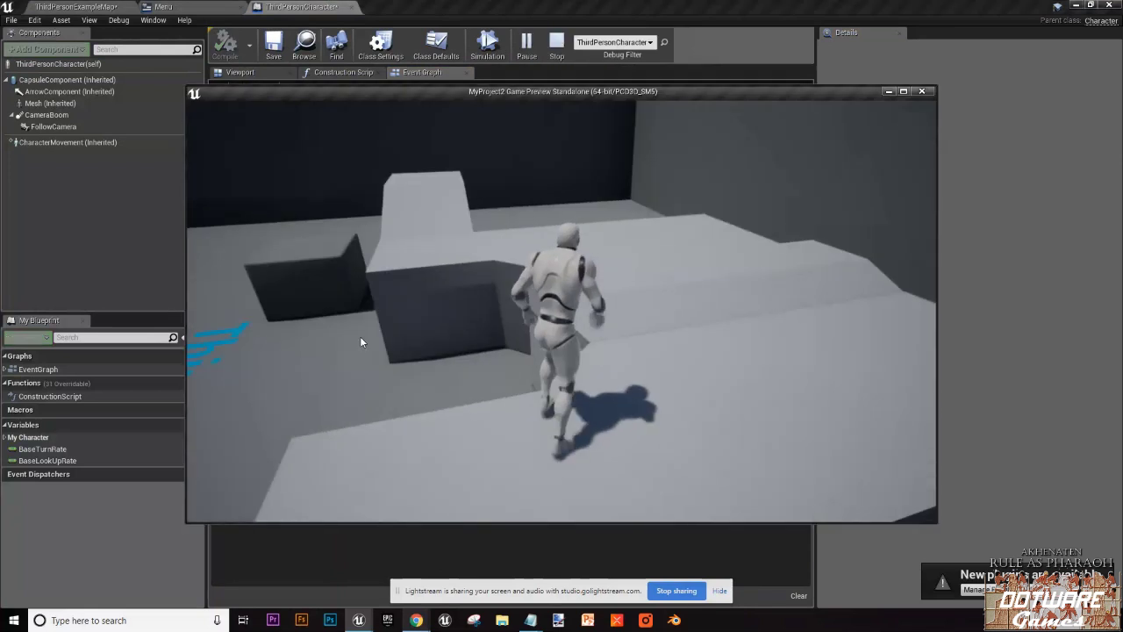
{"action": "key", "text": "Escape"}
Step: Add an Add to Viewport node from the Create Menu Widget node's Return Value, and compile the blueprint
{"action": "right_click_drag", "start_coordinate": [616, 279], "coordinate": [601, 300]}
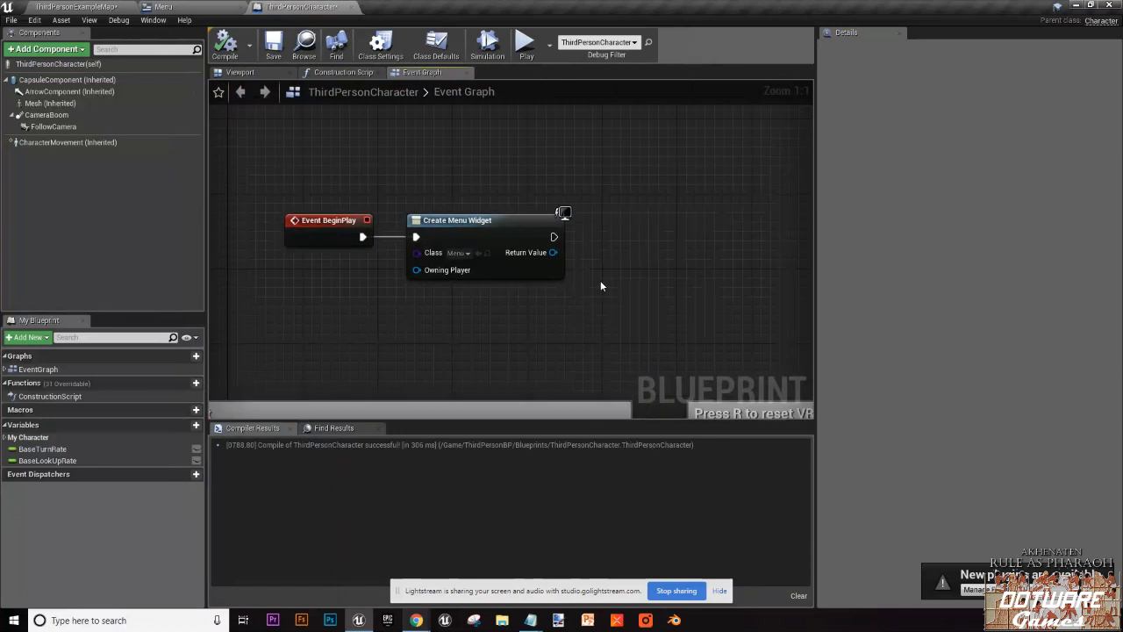
{"action": "left_click_drag", "start_coordinate": [553, 252], "coordinate": [580, 237]}
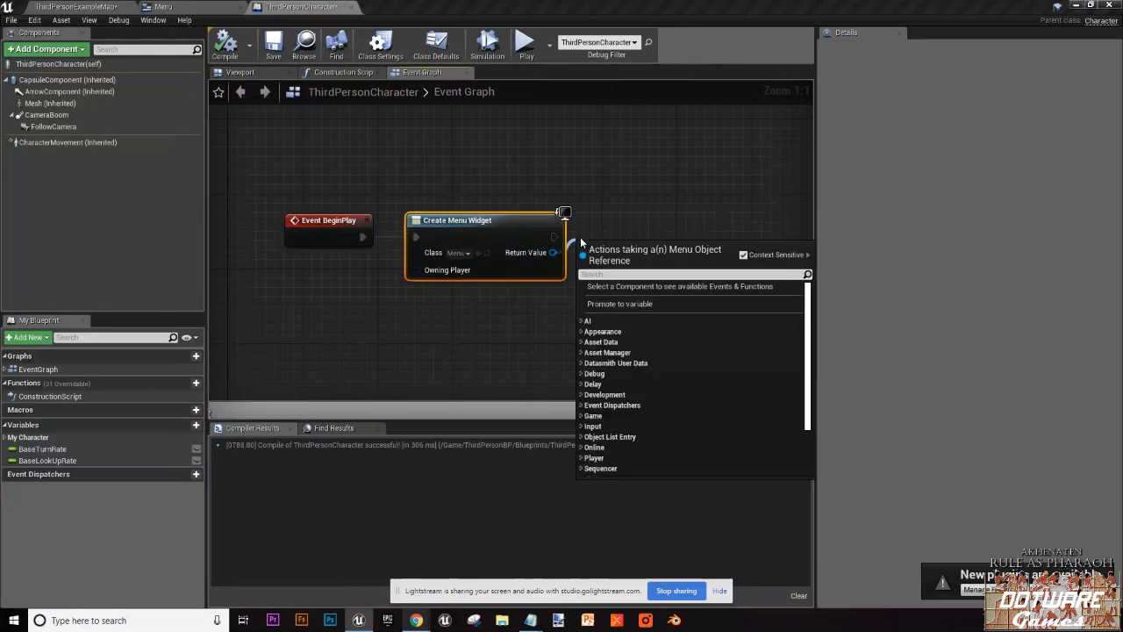
{"action": "type", "text": "add to"}
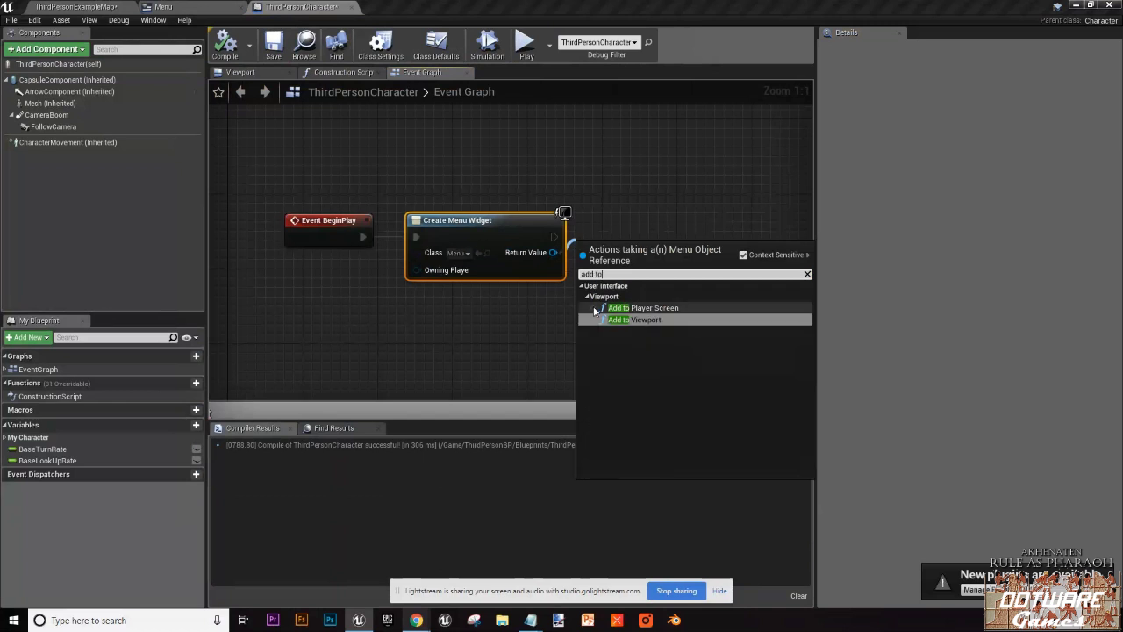
{"action": "left_click", "coordinate": [624, 319]}
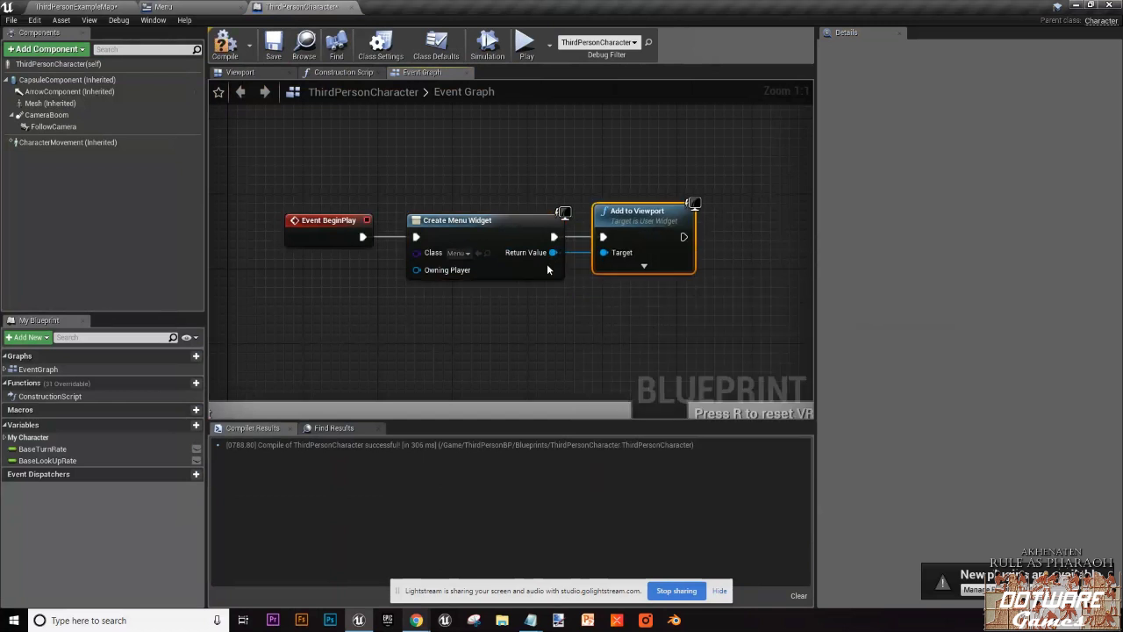
{"action": "left_click", "coordinate": [224, 44]}
Step: Play-test the level in a maximized preview window, running and jumping with the character to check the Menu overlay
{"action": "left_click", "coordinate": [522, 45]}
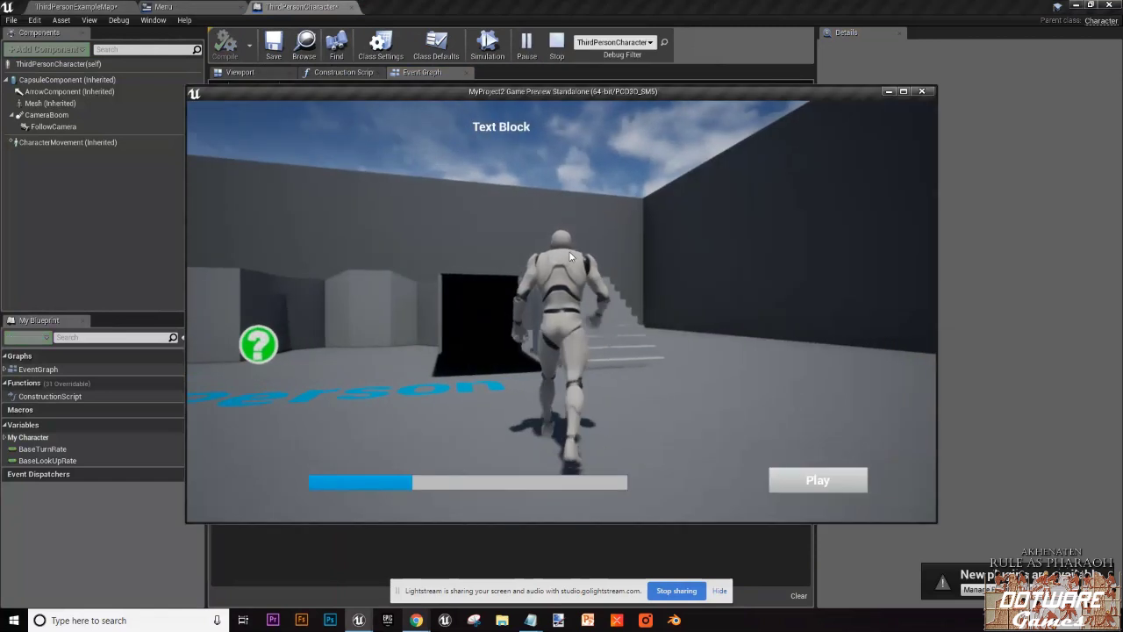
{"action": "key", "text": "super+Up"}
{"action": "key", "text": "w"}
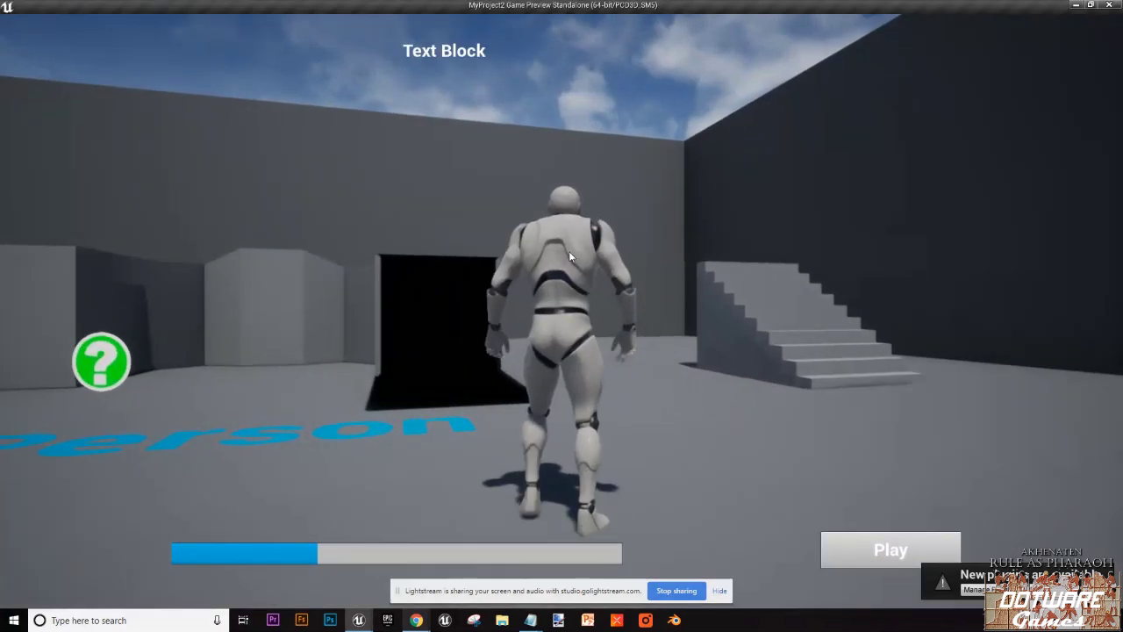
{"action": "key", "text": "w"}
{"action": "key", "text": "space"}
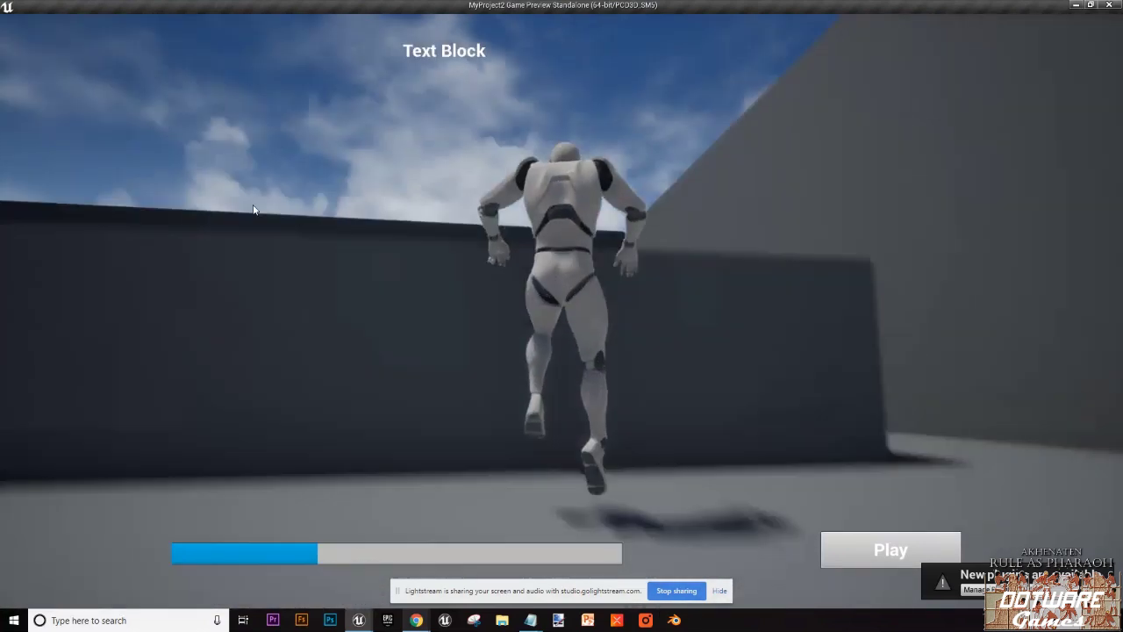
Step: Run the character around the level to check that the Menu overlay stays on screen, and end the preview
{"action": "key", "text": "w"}
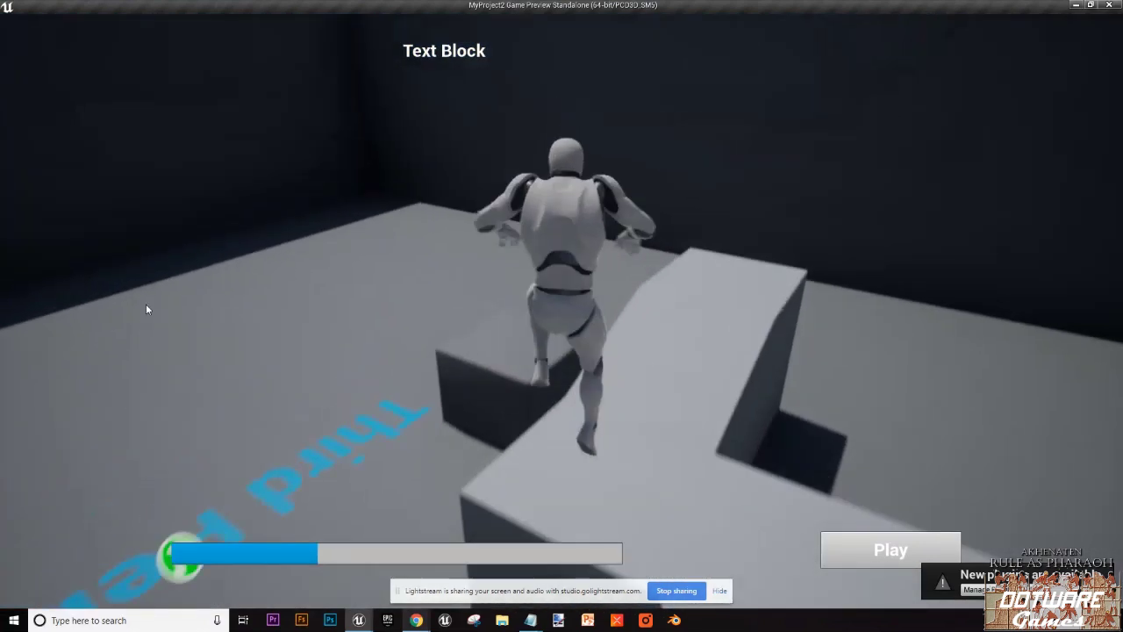
{"action": "key", "text": "w"}
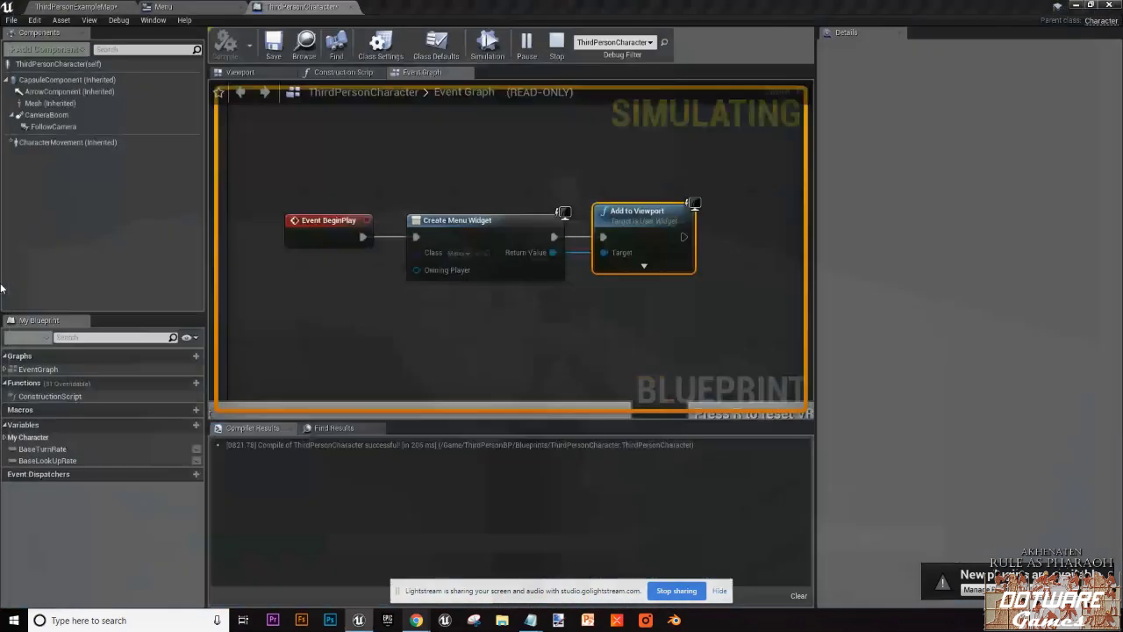
{"action": "key", "text": "Escape"}
Step: Review the Event BeginPlay, Create Menu Widget and Add to Viewport node chain in the ThirdPersonCharacter event graph
{"action": "left_click", "coordinate": [430, 176]}
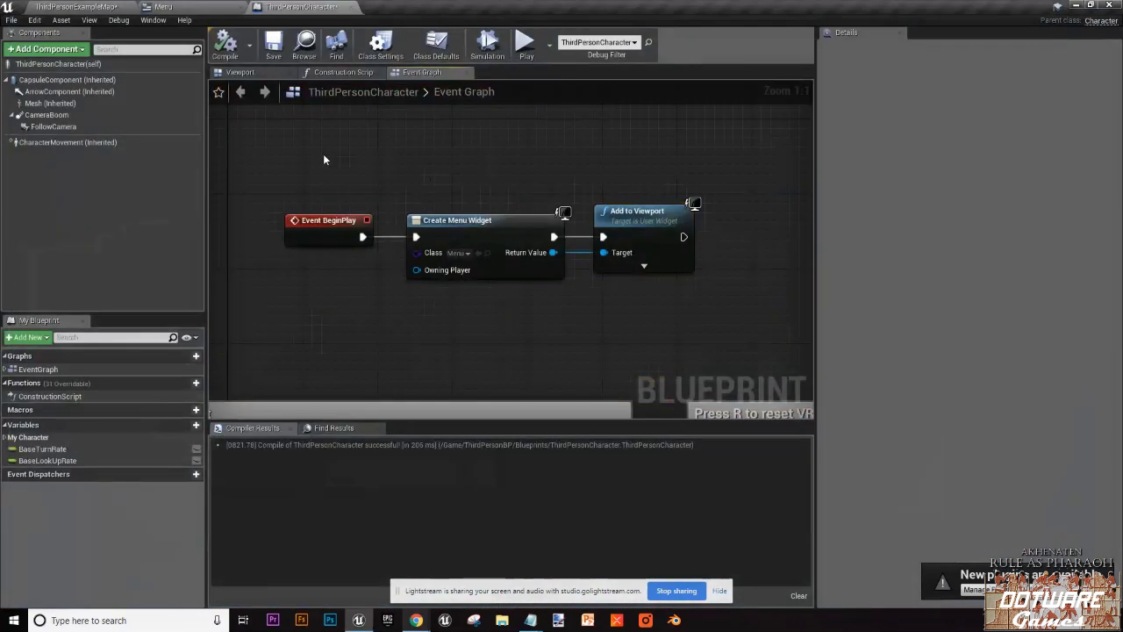
{"action": "left_click_drag", "start_coordinate": [276, 183], "coordinate": [379, 321]}
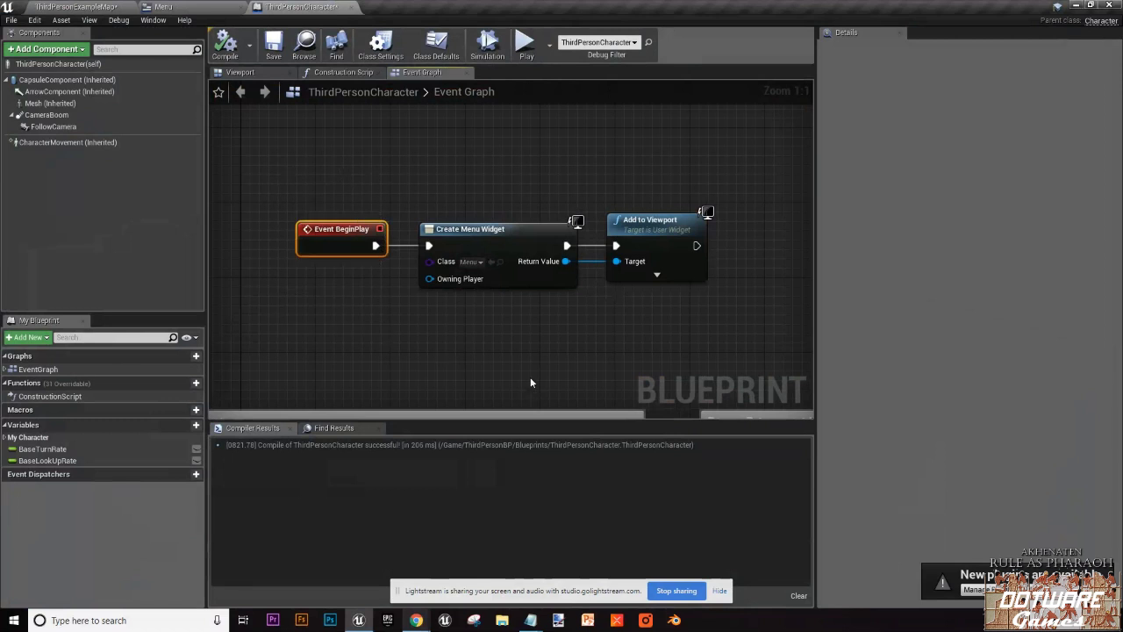
{"action": "left_click", "coordinate": [530, 376]}
{"action": "left_click_drag", "start_coordinate": [411, 144], "coordinate": [525, 365]}
{"action": "left_click", "coordinate": [512, 333]}
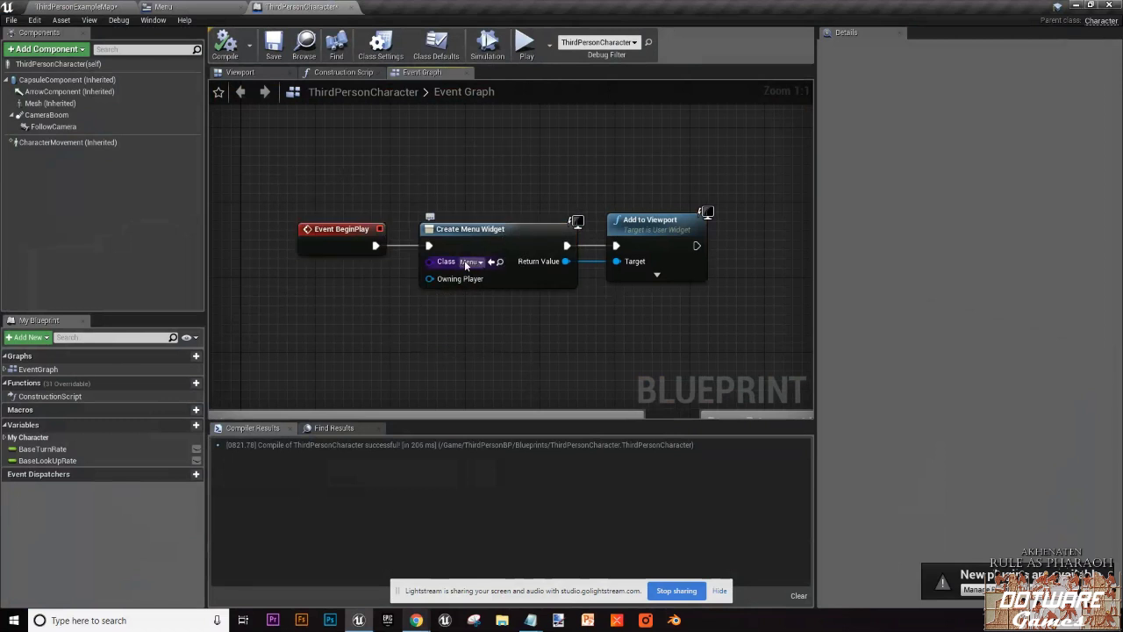
{"action": "left_click", "coordinate": [657, 264]}
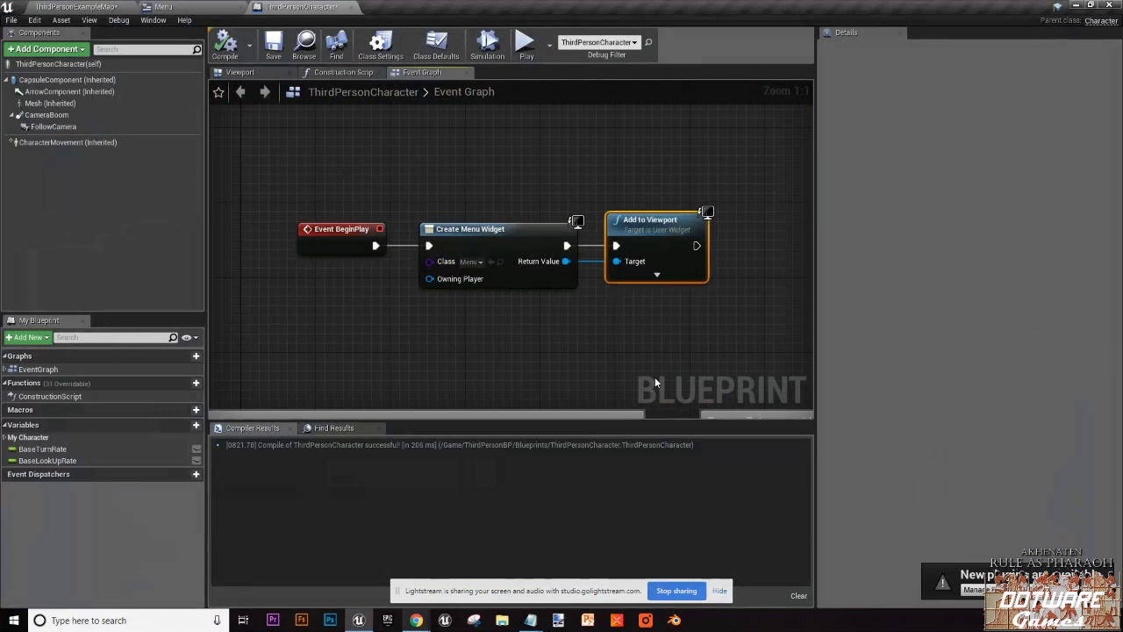
{"action": "left_click", "coordinate": [726, 343]}
{"action": "left_click_drag", "start_coordinate": [726, 343], "coordinate": [238, 171]}
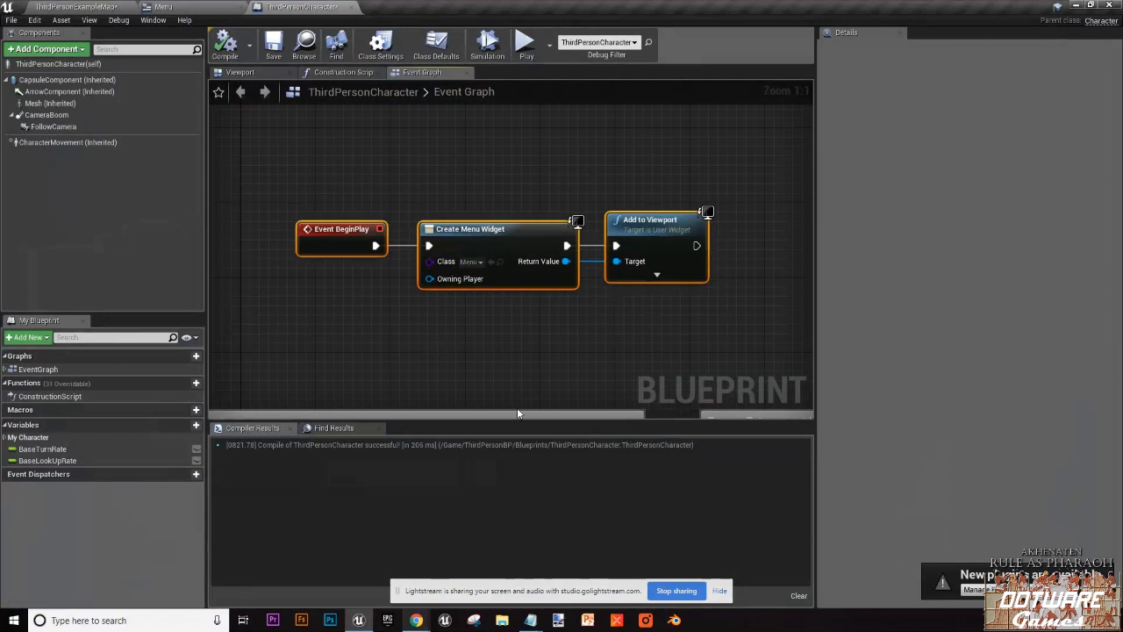
{"action": "left_click", "coordinate": [535, 331]}
{"action": "left_click_drag", "start_coordinate": [459, 162], "coordinate": [669, 280]}
{"action": "right_click_drag", "start_coordinate": [673, 234], "coordinate": [690, 323]}
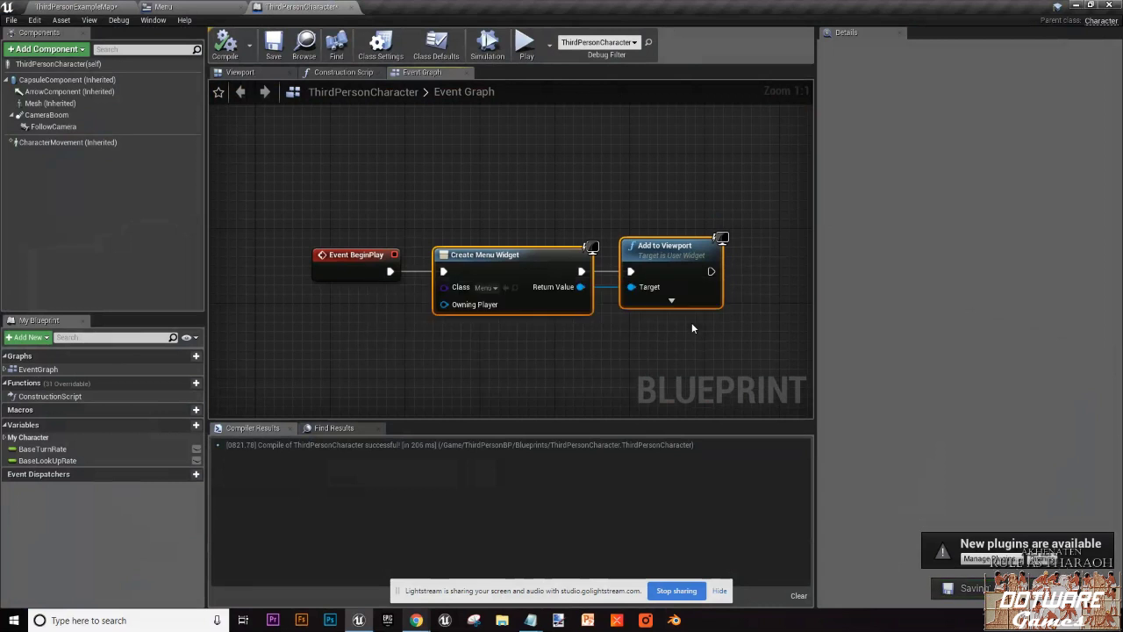
Step: Return to the ThirdPersonExampleMap level and inspect the area around the character from several distances and angles
{"action": "left_click", "coordinate": [76, 7]}
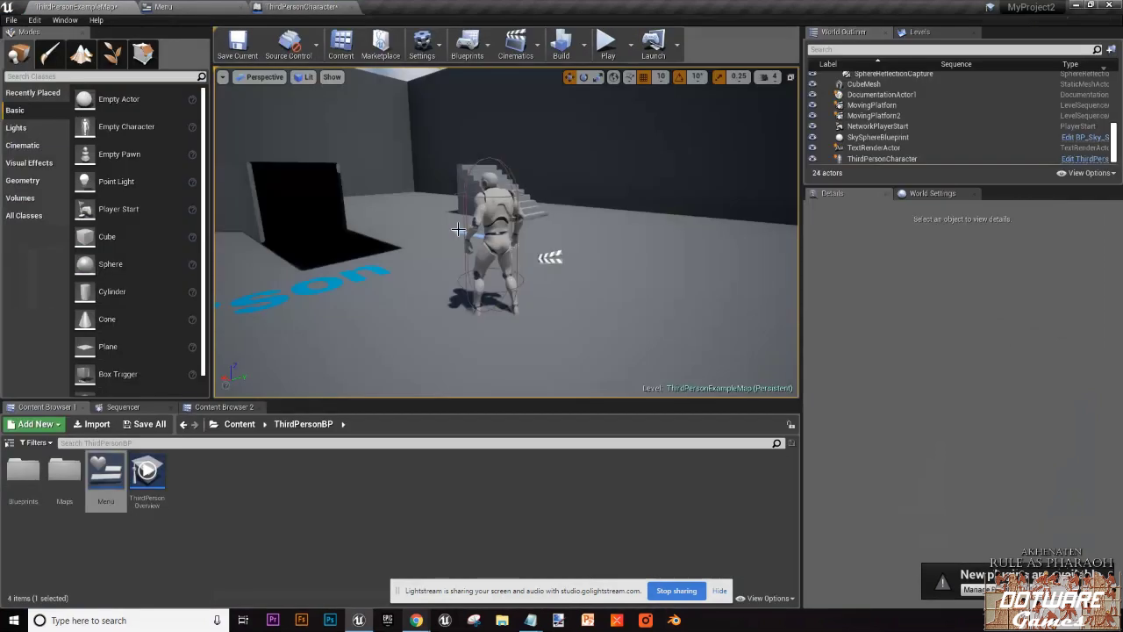
{"action": "right_click_drag", "start_coordinate": [457, 229], "coordinate": [504, 212]}
{"action": "scroll", "coordinate": [488, 208], "scroll_direction": "down", "scroll_amount": 5}
{"action": "scroll", "coordinate": [489, 208], "scroll_direction": "up", "scroll_amount": 3}
{"action": "scroll", "coordinate": [488, 207], "scroll_direction": "down", "scroll_amount": 4}
{"action": "scroll", "coordinate": [504, 212], "scroll_direction": "up", "scroll_amount": 4}
{"action": "scroll", "coordinate": [510, 213], "scroll_direction": "down", "scroll_amount": 5}
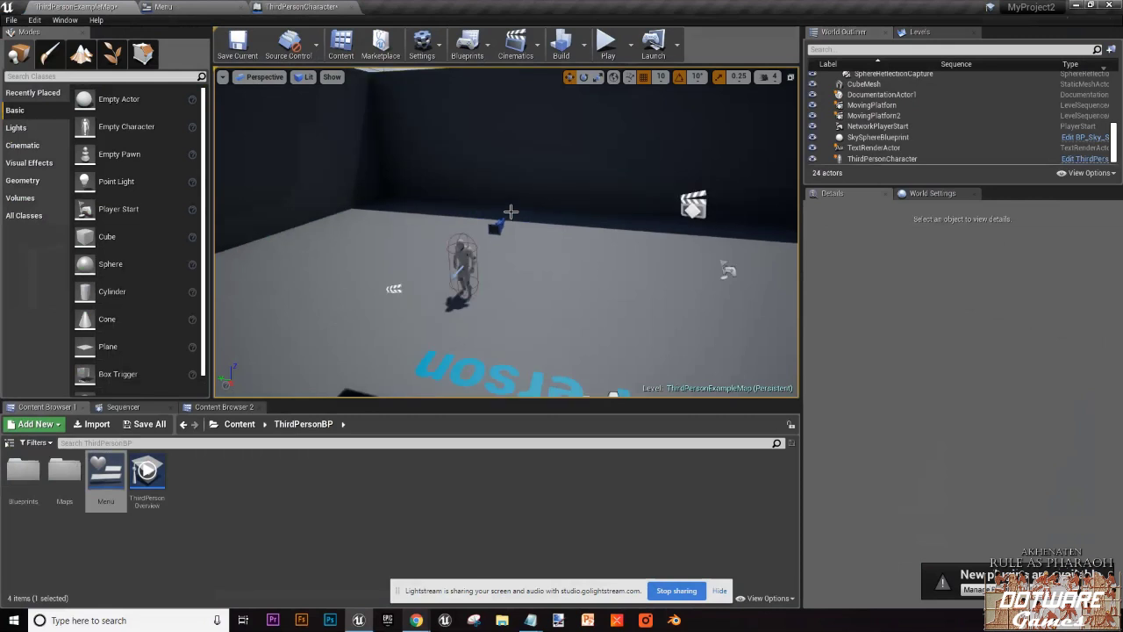
{"action": "scroll", "coordinate": [499, 213], "scroll_direction": "up", "scroll_amount": 10}
{"action": "right_click_drag", "start_coordinate": [498, 213], "coordinate": [473, 214]}
{"action": "scroll", "coordinate": [473, 216], "scroll_direction": "up", "scroll_amount": 5}
{"action": "scroll", "coordinate": [472, 214], "scroll_direction": "down", "scroll_amount": 5}
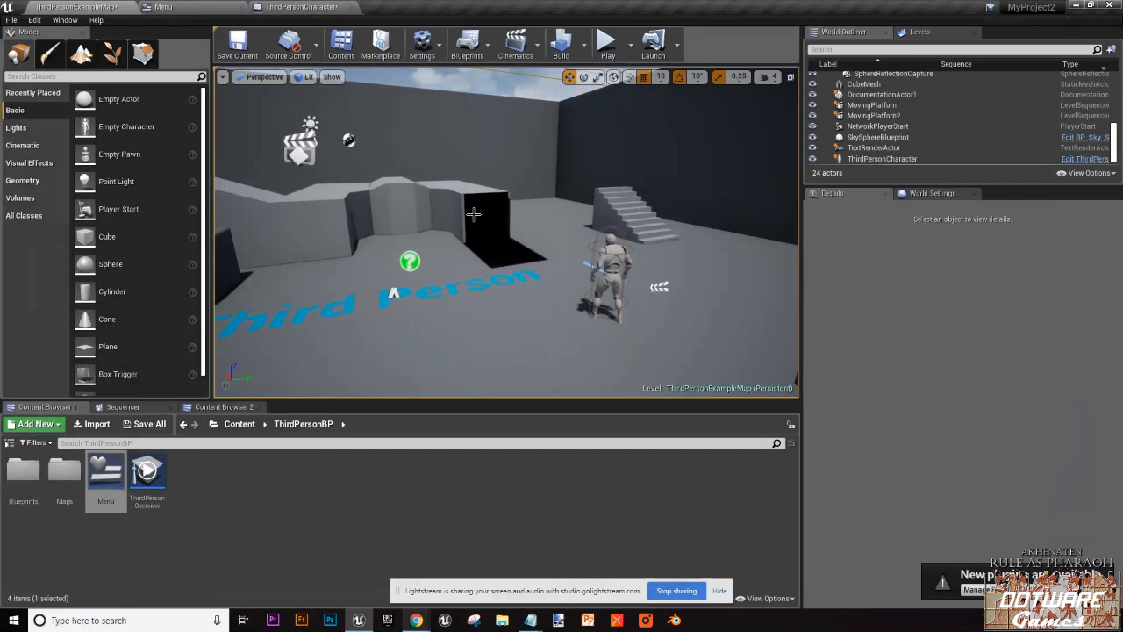
{"action": "left_click", "coordinate": [366, 575]}
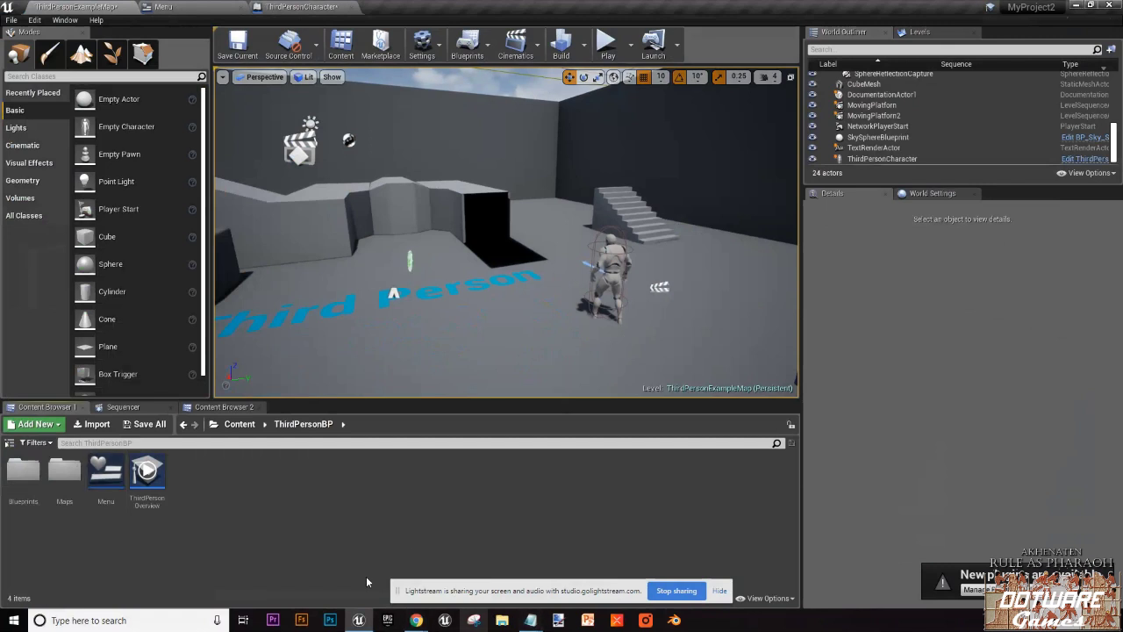
Step: Switch to Chrome and search Google for "morph targeting unreal" in a new tab
{"action": "left_click", "coordinate": [415, 620]}
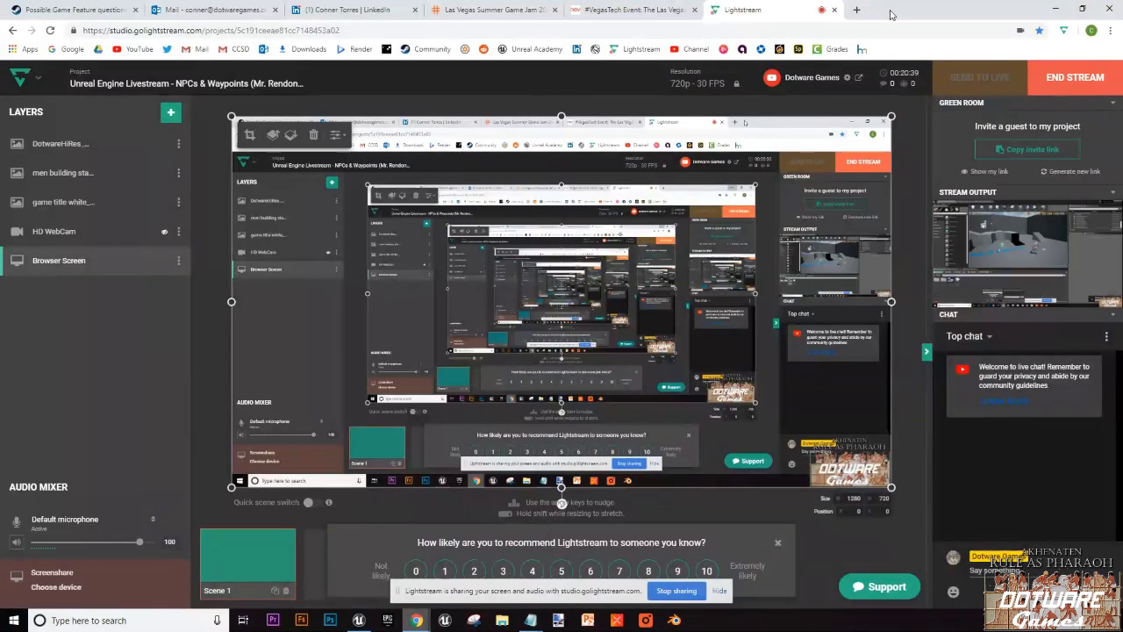
{"action": "left_click", "coordinate": [856, 10]}
{"action": "type", "text": "morph"}
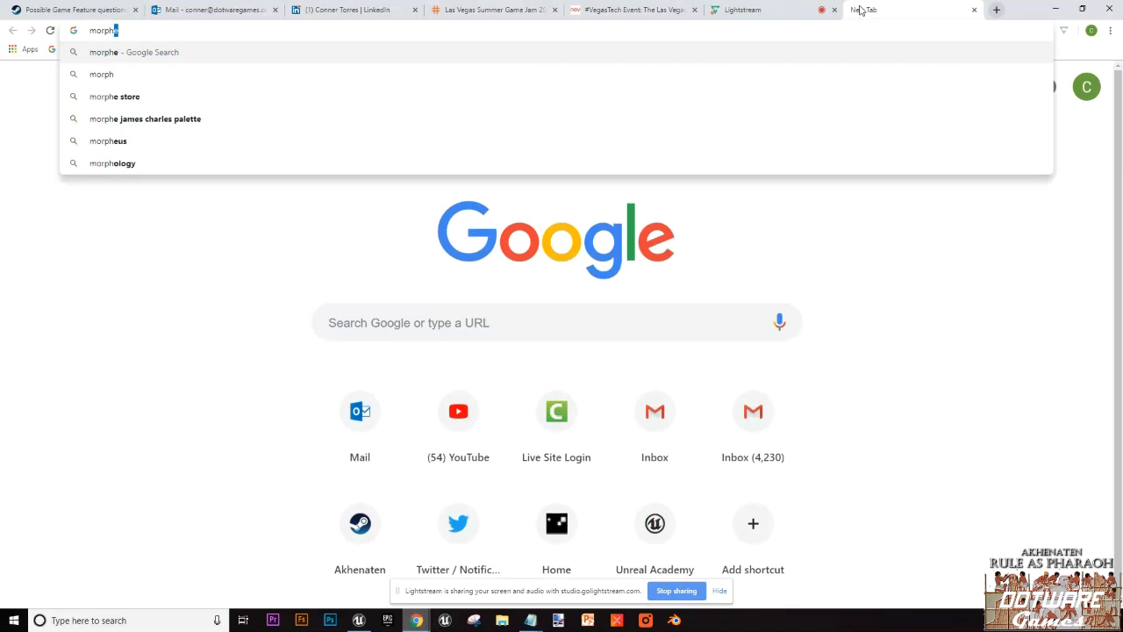
{"action": "type", "text": " targeting unreal"}
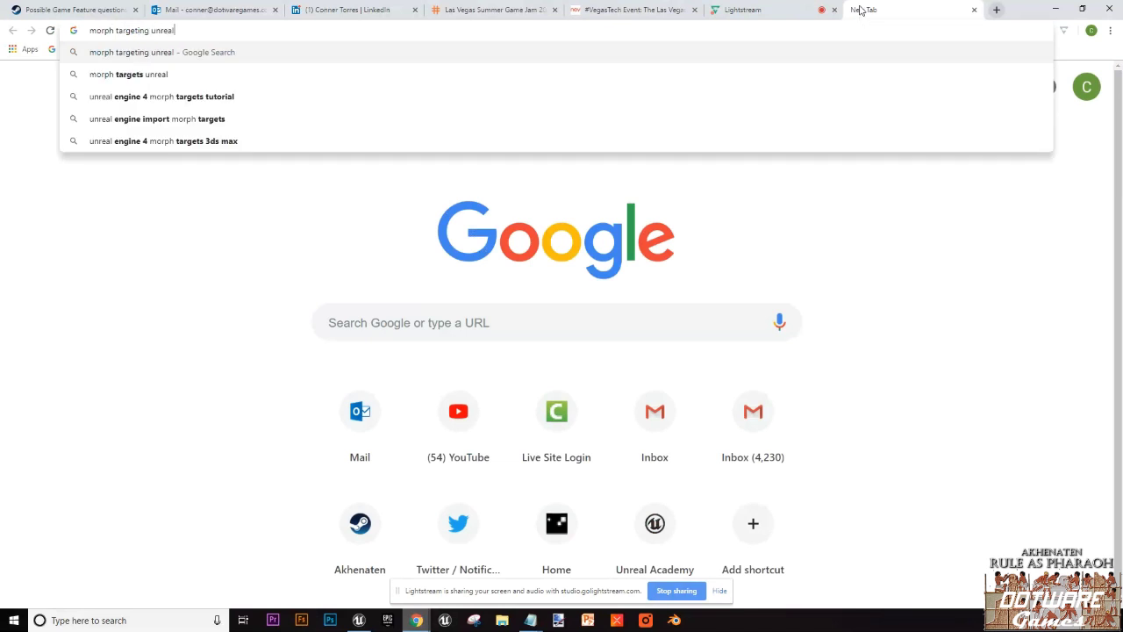
{"action": "key", "text": "Return"}
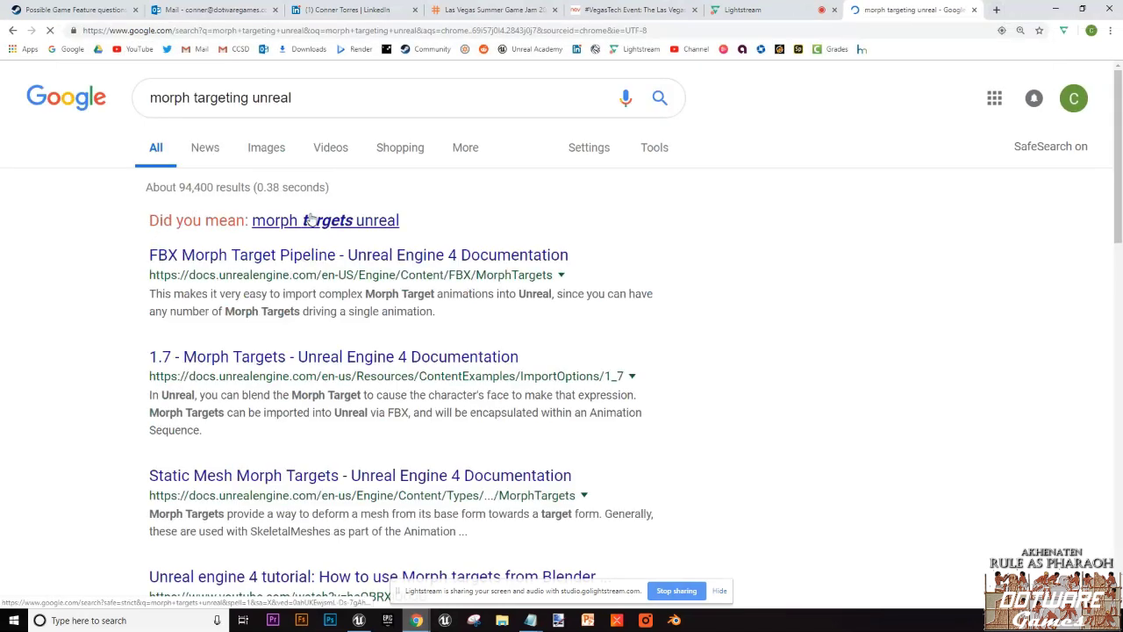
Step: Open the FBX Morph Target Pipeline result in a separate tab, load the Static Mesh Morph Targets result, and view the FBX page
{"action": "right_click", "coordinate": [321, 254]}
{"action": "left_click", "coordinate": [347, 263]}
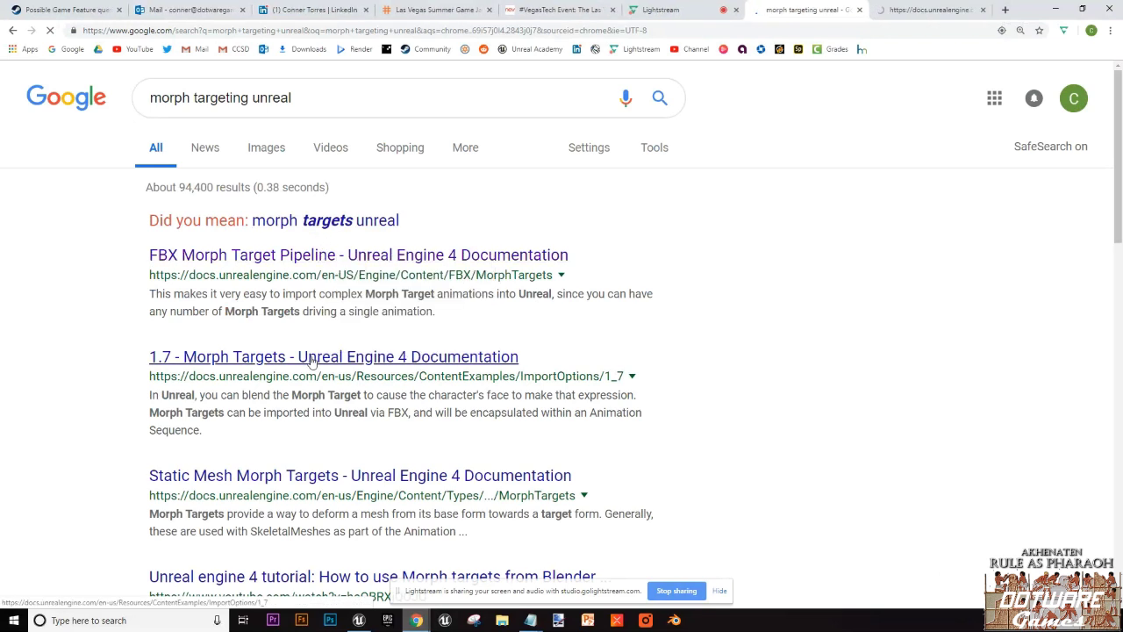
{"action": "scroll", "coordinate": [315, 386], "scroll_direction": "down", "scroll_amount": 1}
{"action": "scroll", "coordinate": [320, 421], "scroll_direction": "down", "scroll_amount": 1}
{"action": "left_click", "coordinate": [321, 364]}
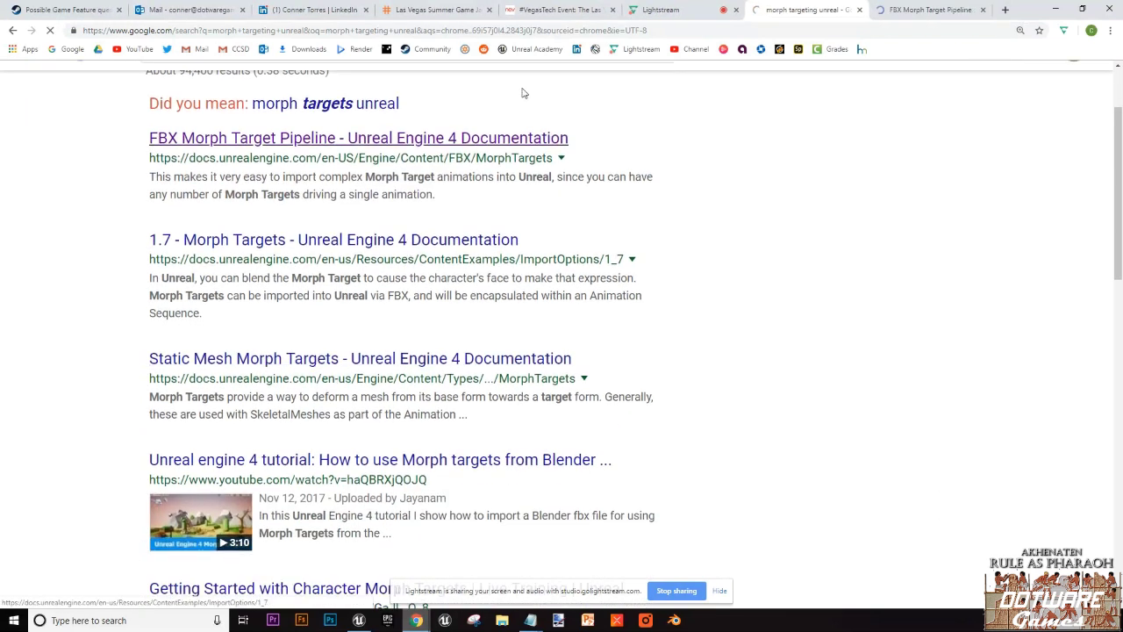
{"action": "left_click", "coordinate": [921, 10]}
Step: Read the introduction, Naming and Setting Up Morph Targets sections of the FBX Morph Target Pipeline page
{"action": "scroll", "coordinate": [211, 432], "scroll_direction": "down", "scroll_amount": 6}
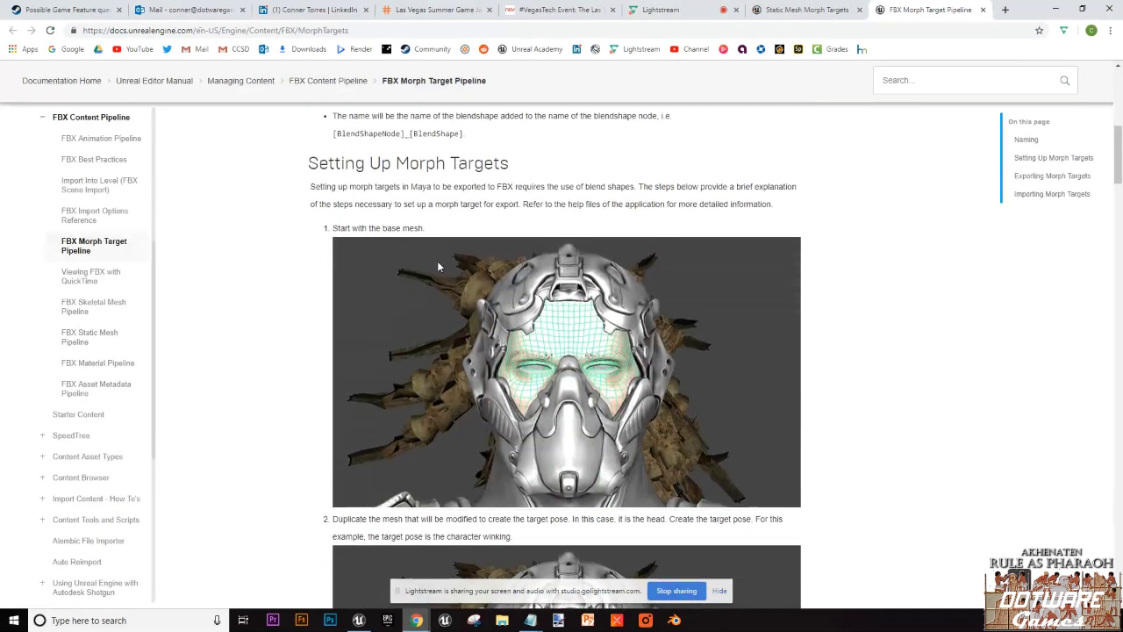
{"action": "scroll", "coordinate": [365, 203], "scroll_direction": "up", "scroll_amount": 6}
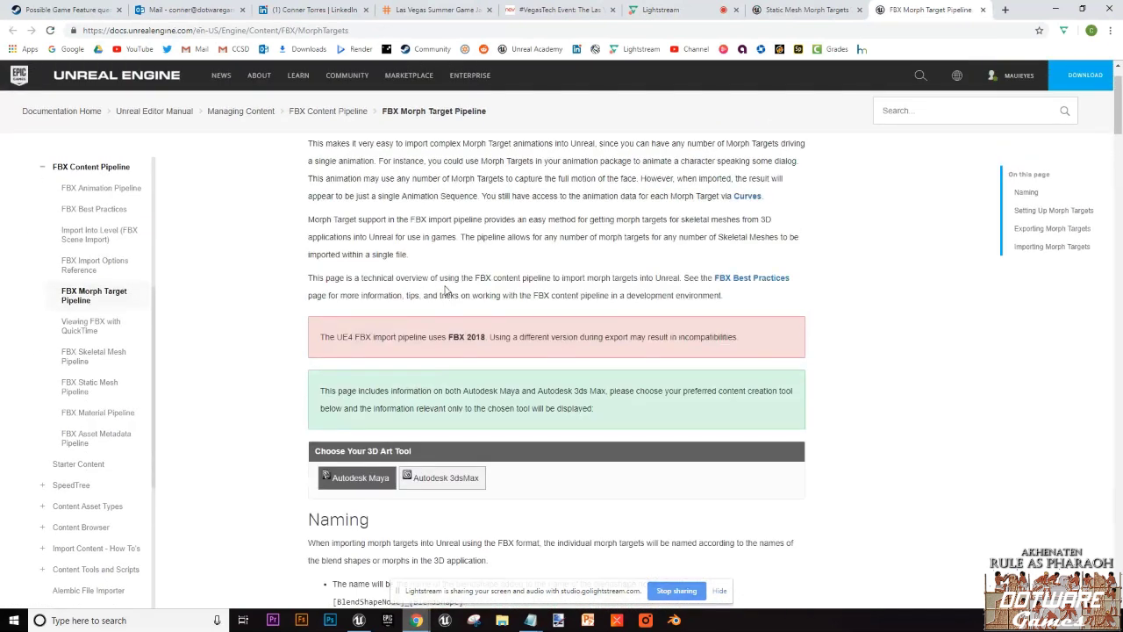
{"action": "scroll", "coordinate": [444, 291], "scroll_direction": "up", "scroll_amount": 1}
{"action": "left_click_drag", "start_coordinate": [353, 167], "coordinate": [556, 169]}
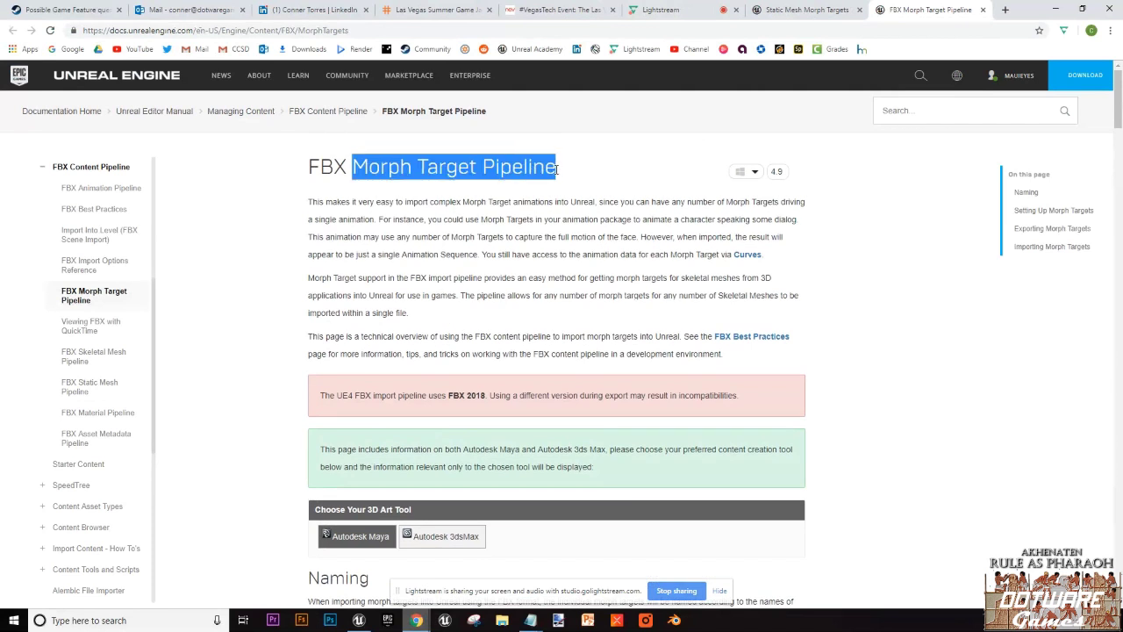
{"action": "left_click", "coordinate": [471, 243]}
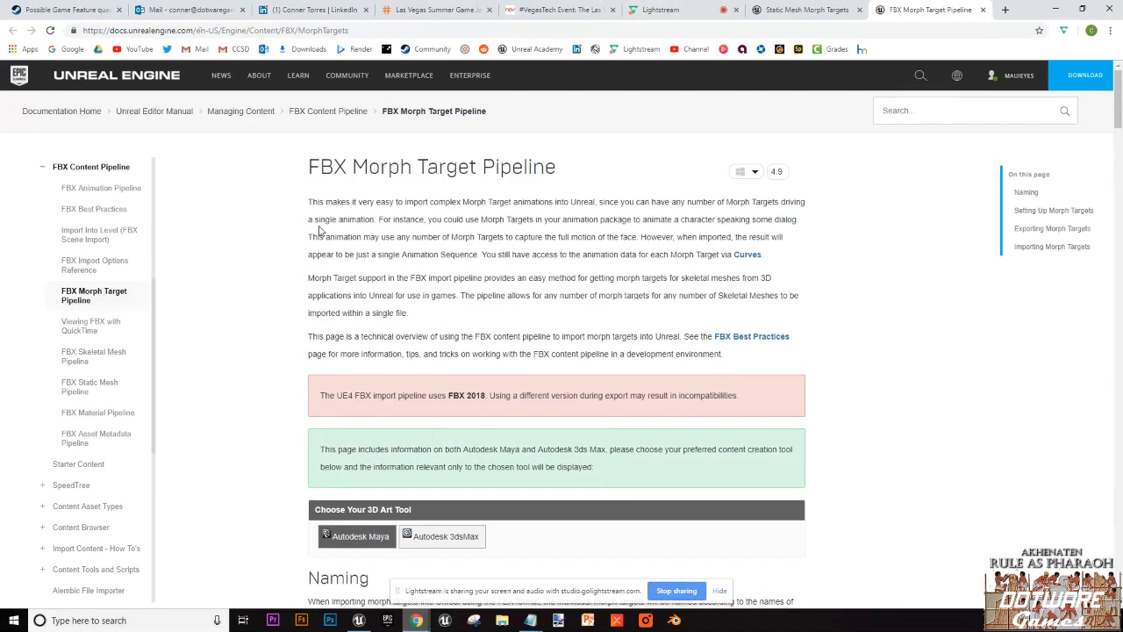
{"action": "scroll", "coordinate": [410, 331], "scroll_direction": "down", "scroll_amount": 3}
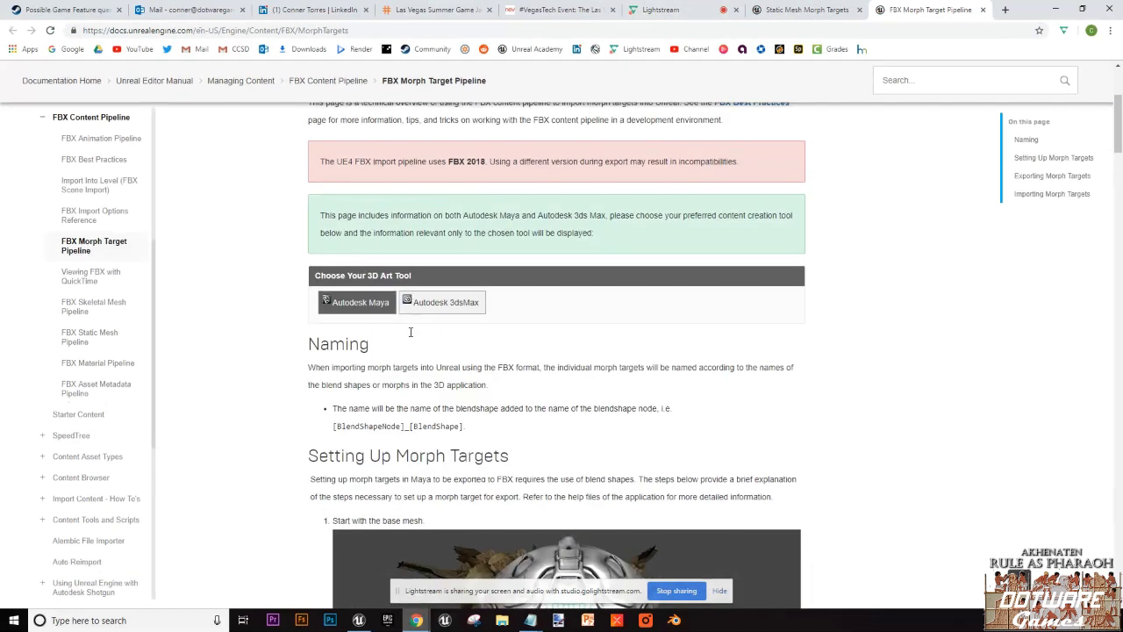
{"action": "scroll", "coordinate": [327, 377], "scroll_direction": "down", "scroll_amount": 2}
{"action": "scroll", "coordinate": [383, 389], "scroll_direction": "down", "scroll_amount": 2}
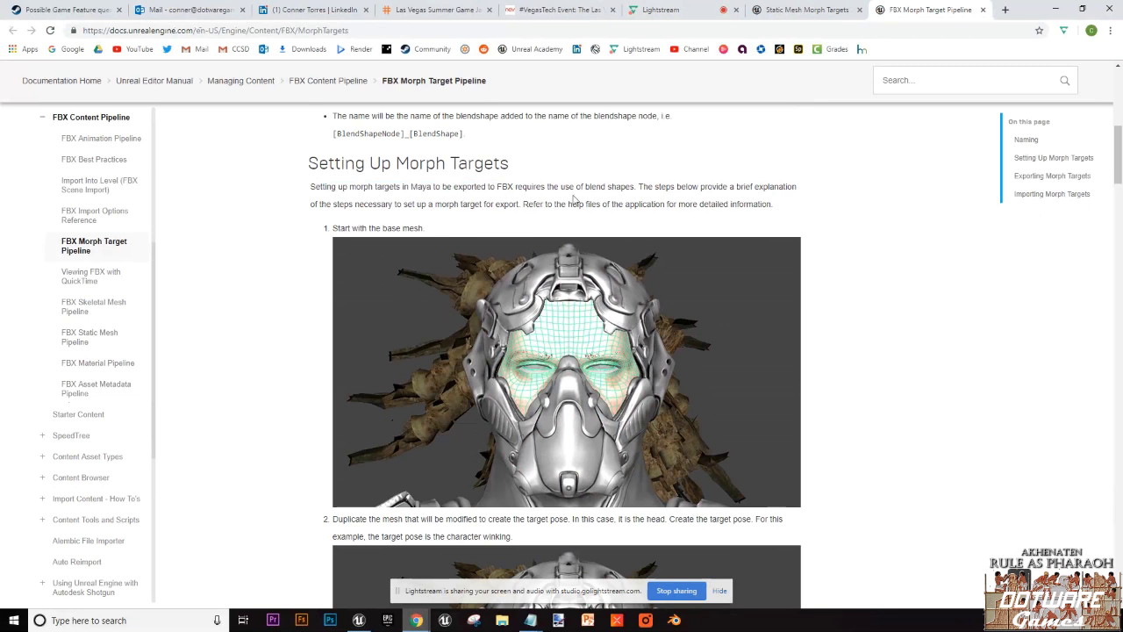
{"action": "left_click_drag", "start_coordinate": [573, 202], "coordinate": [667, 205]}
{"action": "left_click", "coordinate": [784, 212]}
{"action": "left_click_drag", "start_coordinate": [807, 212], "coordinate": [659, 202]}
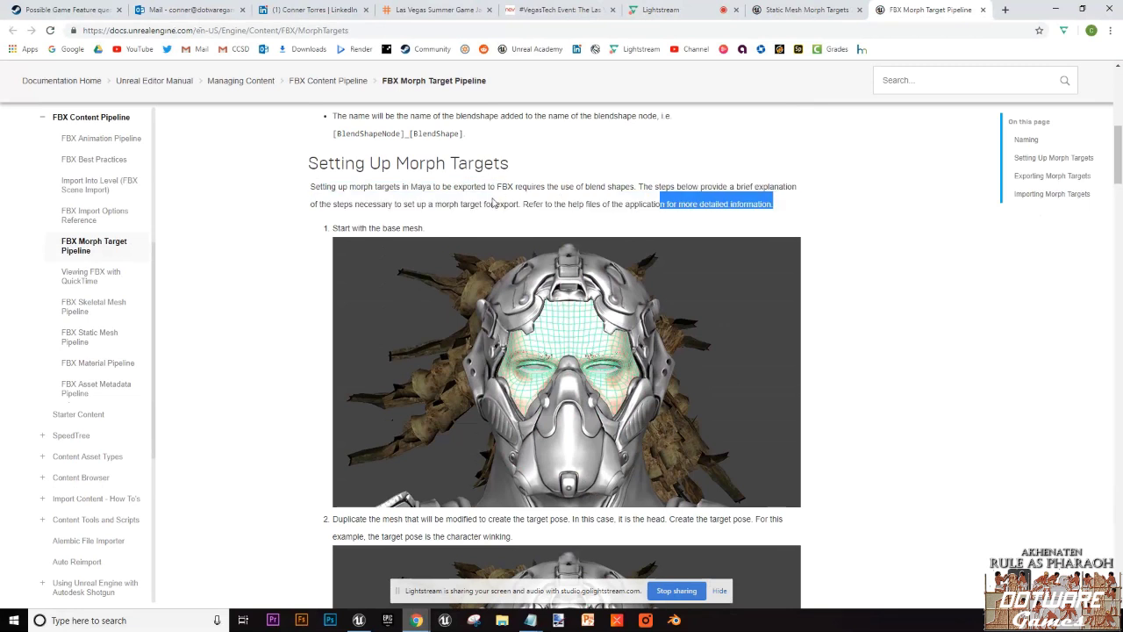
Step: Skim the morph target export and import instructions through to the end of the FBX Morph Target Pipeline page
{"action": "scroll", "coordinate": [493, 202], "scroll_direction": "down", "scroll_amount": 15}
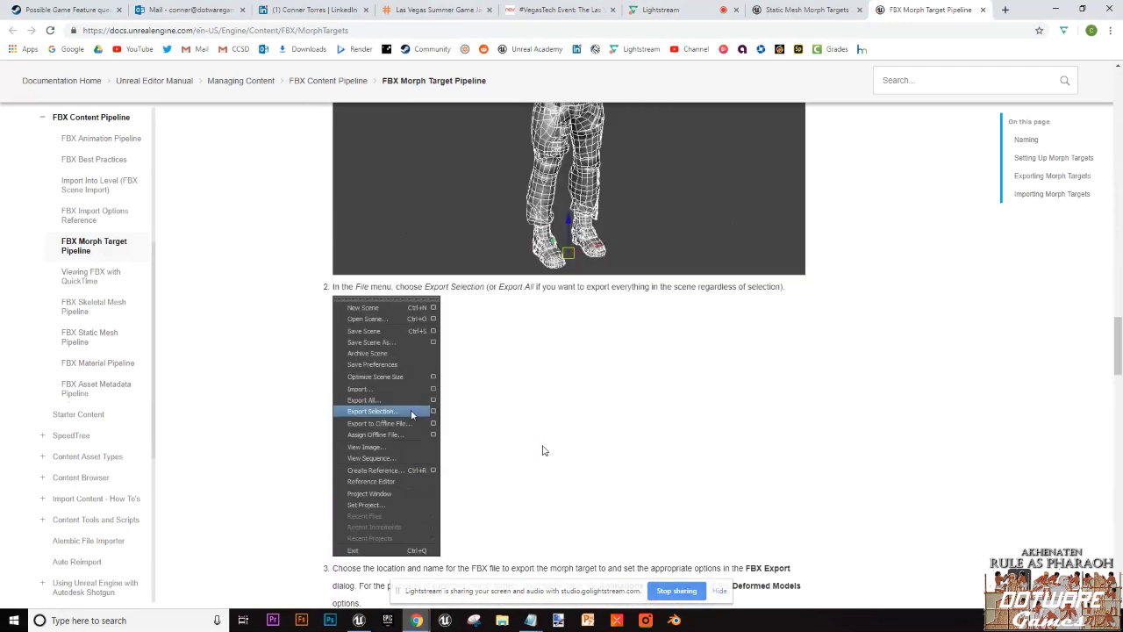
{"action": "scroll", "coordinate": [544, 456], "scroll_direction": "down", "scroll_amount": 20}
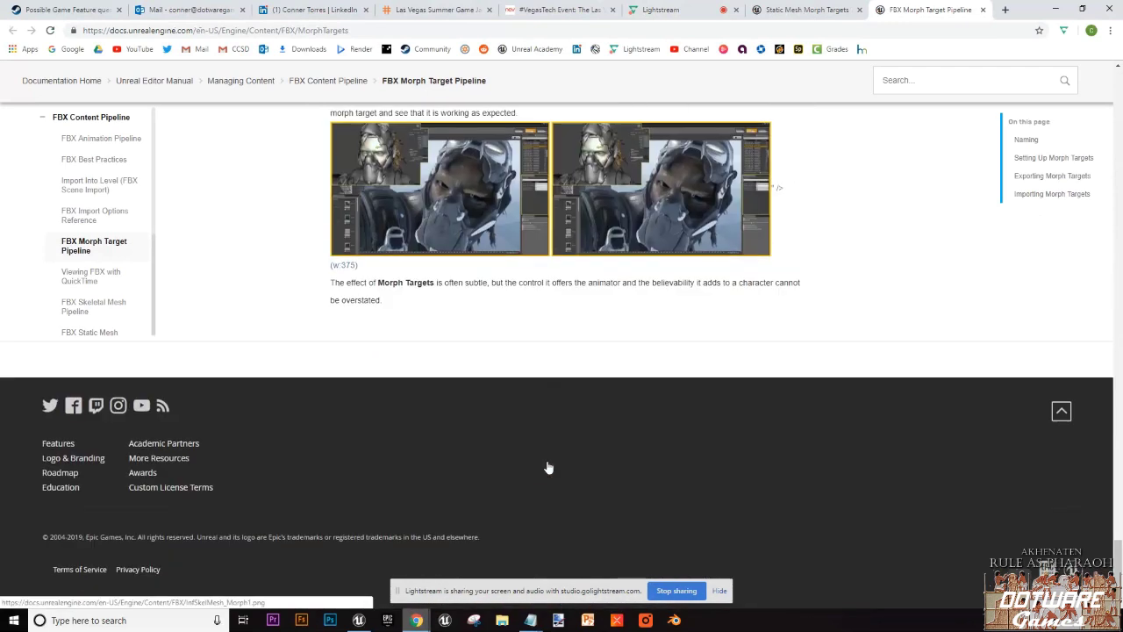
{"action": "scroll", "coordinate": [527, 447], "scroll_direction": "up", "scroll_amount": 9}
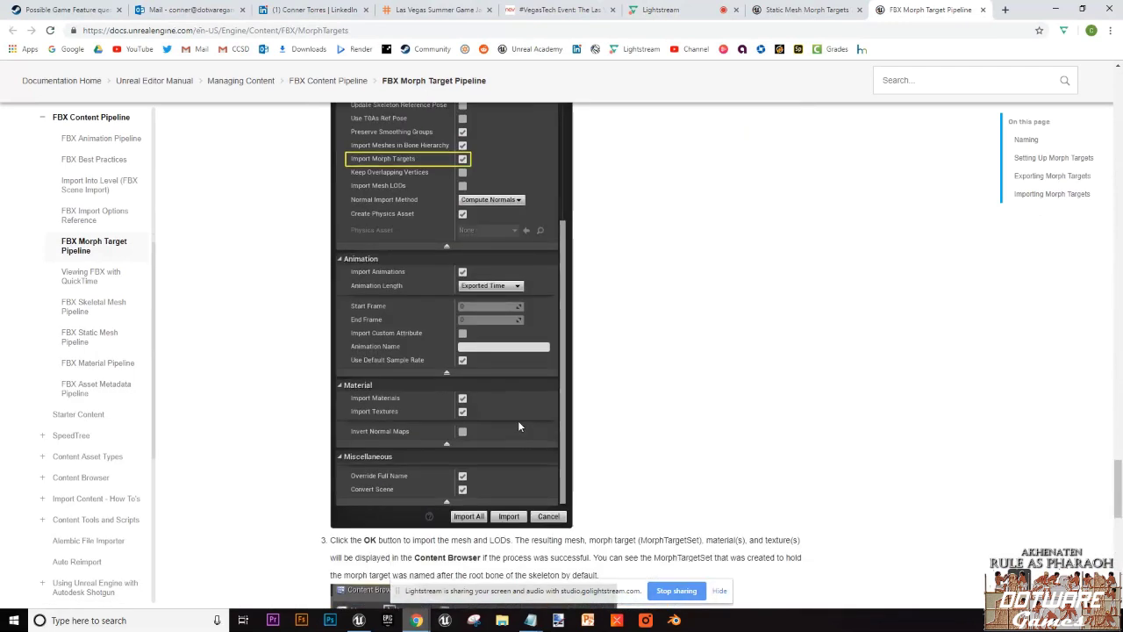
{"action": "scroll", "coordinate": [518, 427], "scroll_direction": "up", "scroll_amount": 1}
{"action": "scroll", "coordinate": [520, 421], "scroll_direction": "down", "scroll_amount": 1}
{"action": "scroll", "coordinate": [526, 417], "scroll_direction": "up", "scroll_amount": 1}
{"action": "scroll", "coordinate": [525, 418], "scroll_direction": "down", "scroll_amount": 5}
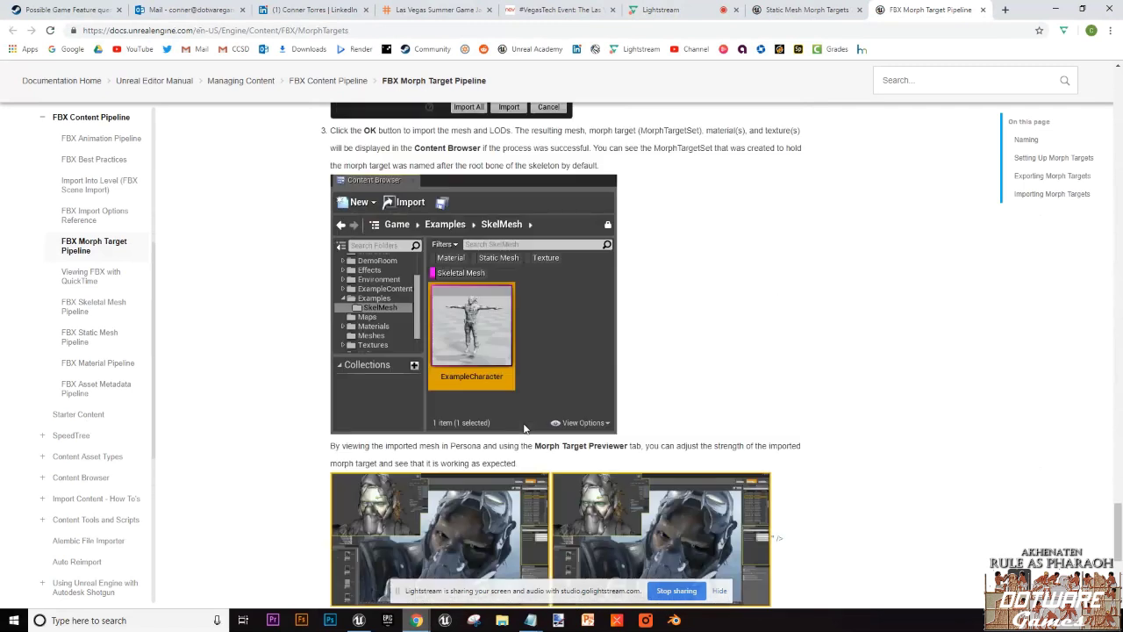
{"action": "scroll", "coordinate": [524, 427], "scroll_direction": "down", "scroll_amount": 3}
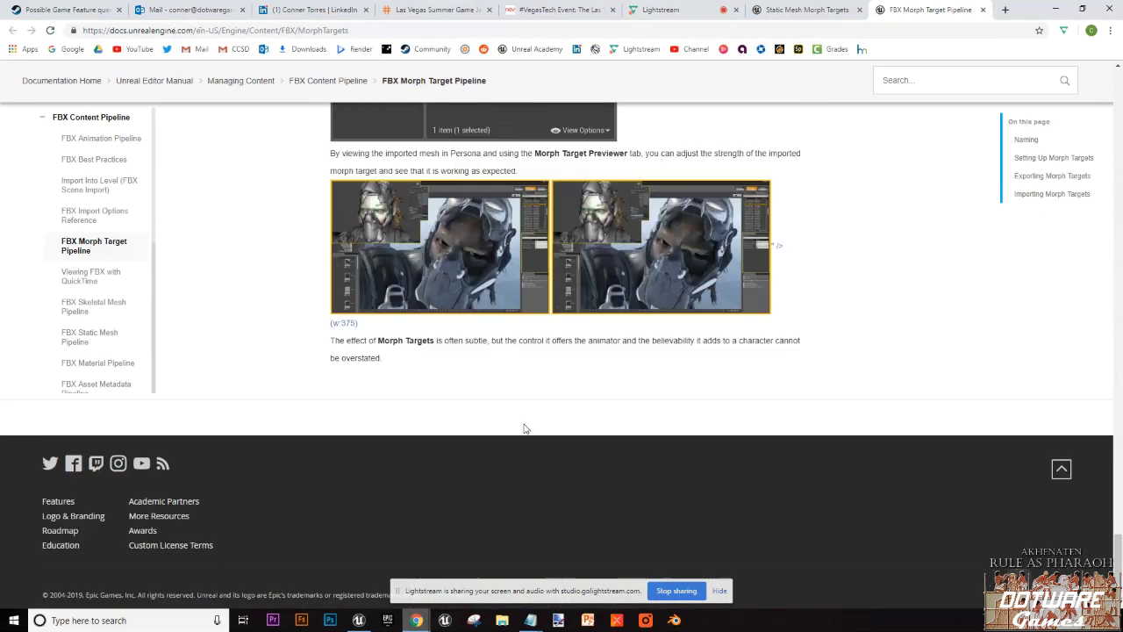
Step: Enlarge the two Morph Target Previewer images one after the other to compare the facial expressions, and close them
{"action": "right_click", "coordinate": [500, 295]}
{"action": "left_click", "coordinate": [502, 292]}
{"action": "left_click", "coordinate": [502, 293]}
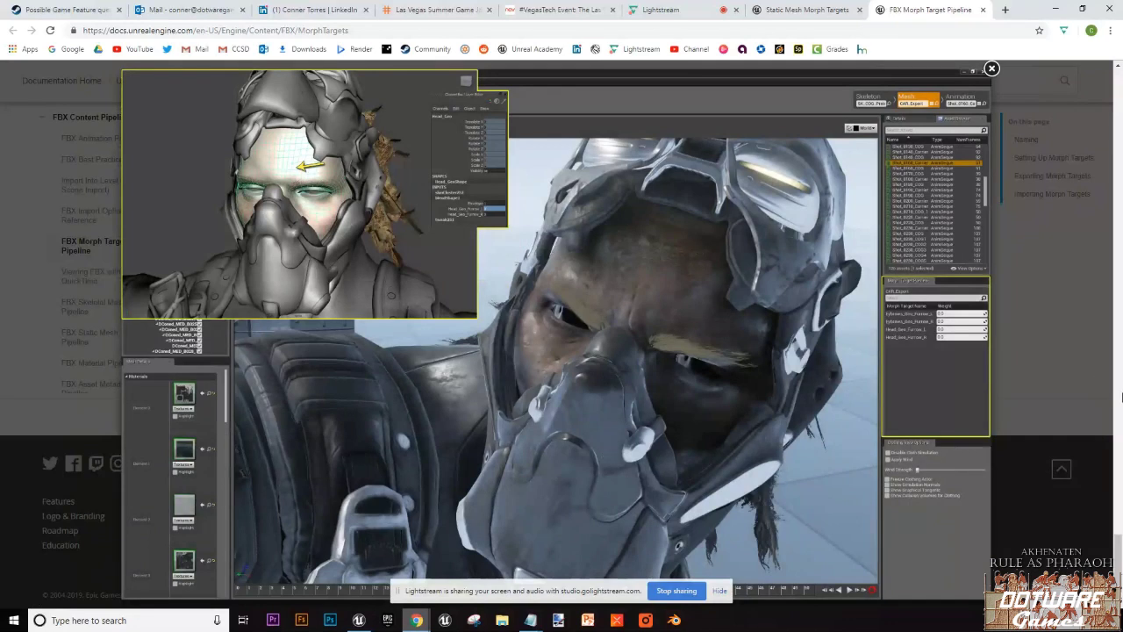
{"action": "left_click", "coordinate": [1065, 454]}
{"action": "left_click", "coordinate": [680, 263]}
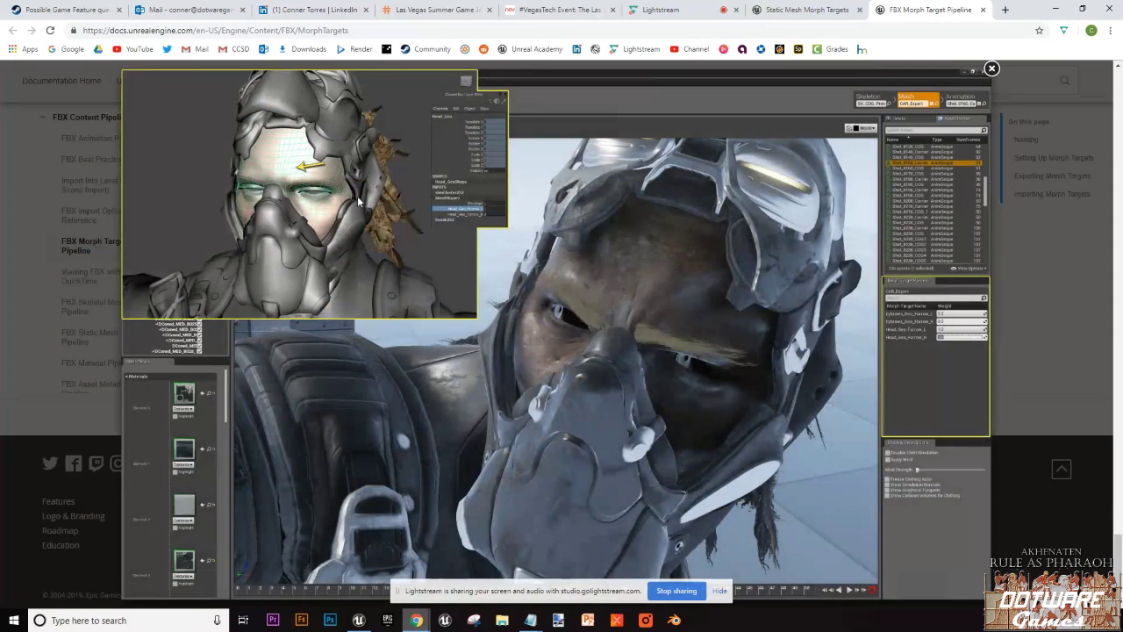
{"action": "left_click", "coordinate": [1028, 157]}
Step: Go back from the Static Mesh Morph Targets page to the search results and look through the morph target video tutorials
{"action": "left_click", "coordinate": [805, 10]}
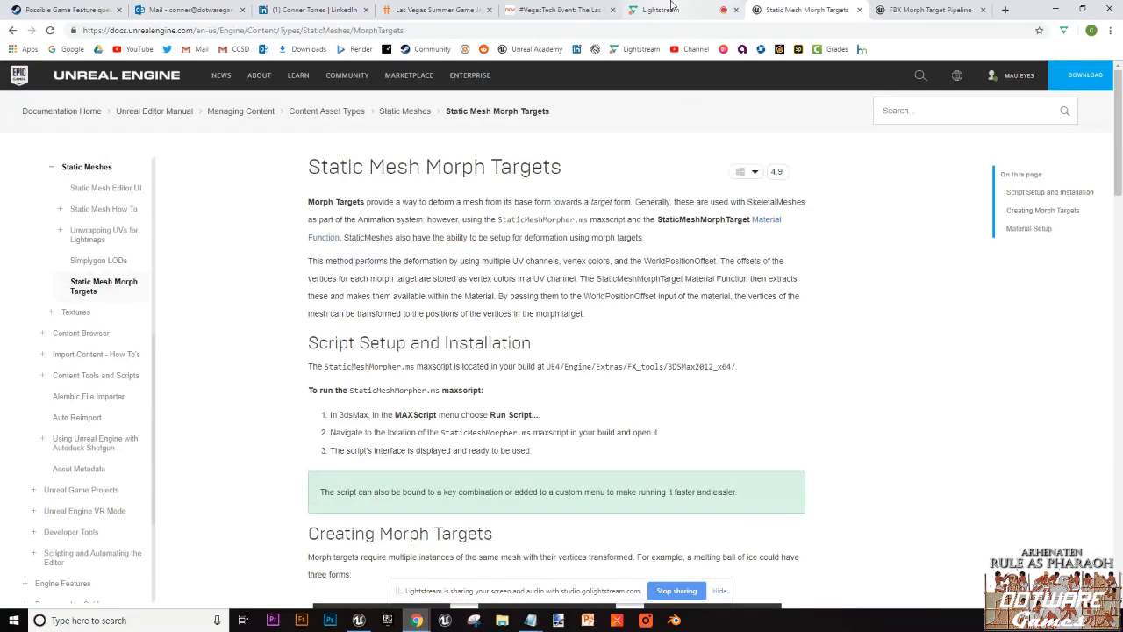
{"action": "left_click", "coordinate": [666, 10]}
{"action": "left_click", "coordinate": [793, 9]}
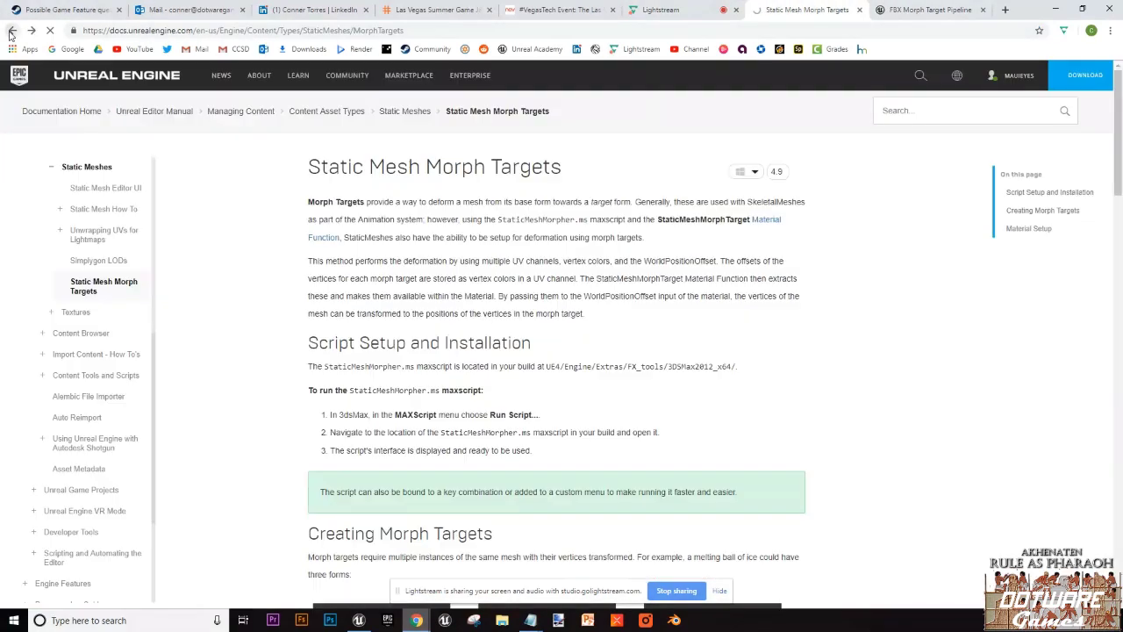
{"action": "left_click", "coordinate": [12, 30]}
{"action": "scroll", "coordinate": [614, 459], "scroll_direction": "down", "scroll_amount": 6}
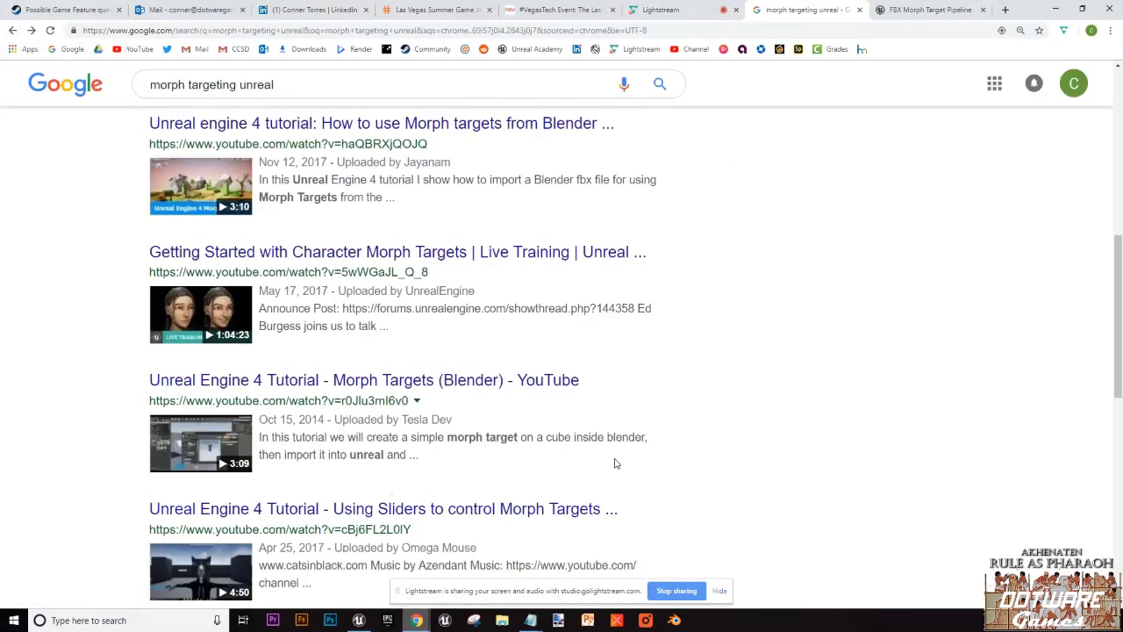
Step: Open the Getting Started with Character Morph Targets video and skim its 3ds Max modelling and Unreal curve preview sections
{"action": "scroll", "coordinate": [614, 464], "scroll_direction": "up", "scroll_amount": 1}
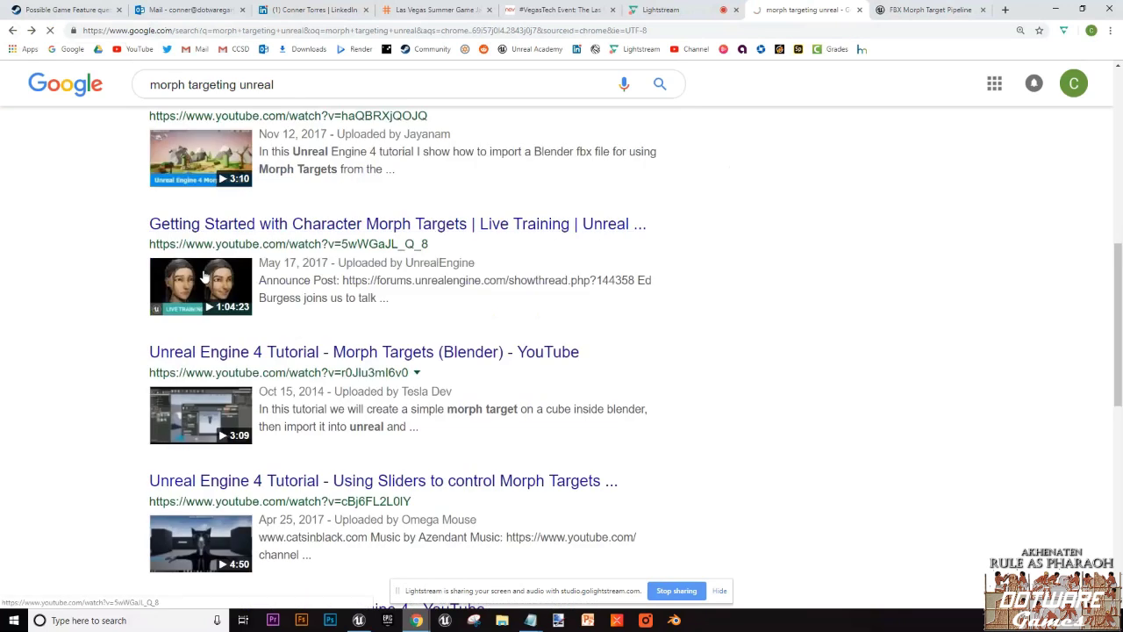
{"action": "left_click", "coordinate": [204, 277]}
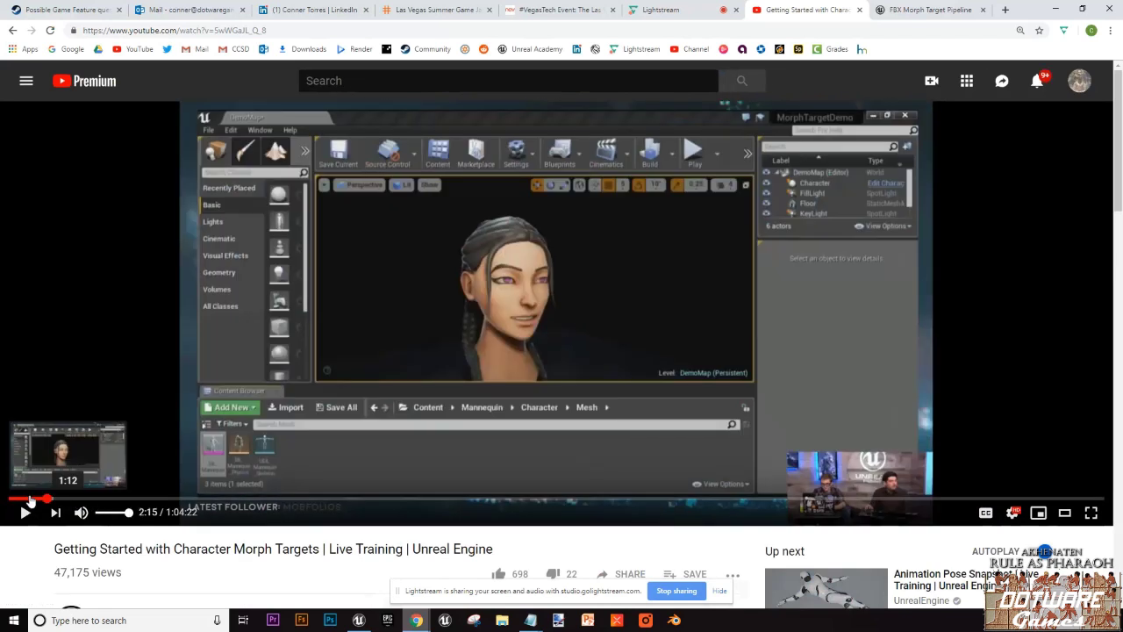
{"action": "left_click", "coordinate": [39, 498]}
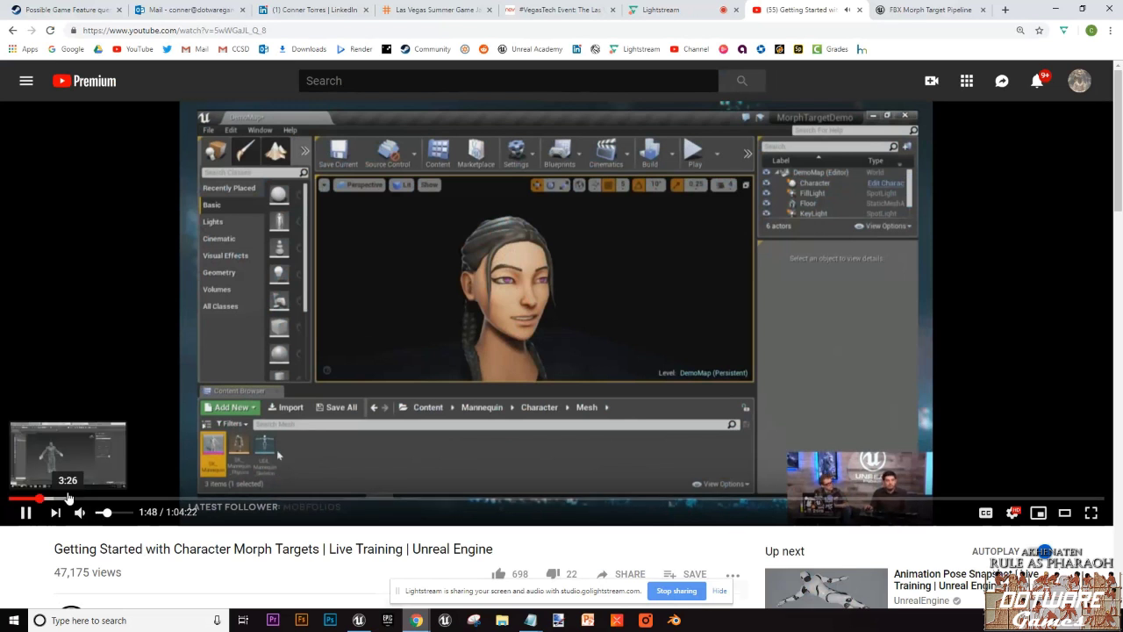
{"action": "left_click", "coordinate": [70, 498]}
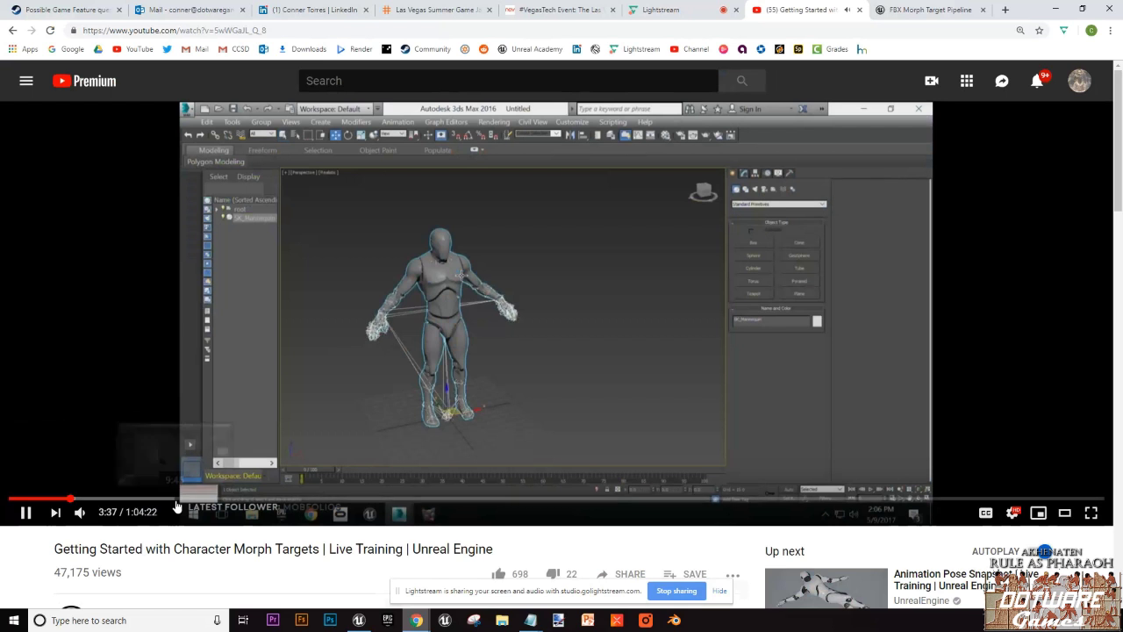
{"action": "left_click", "coordinate": [177, 498]}
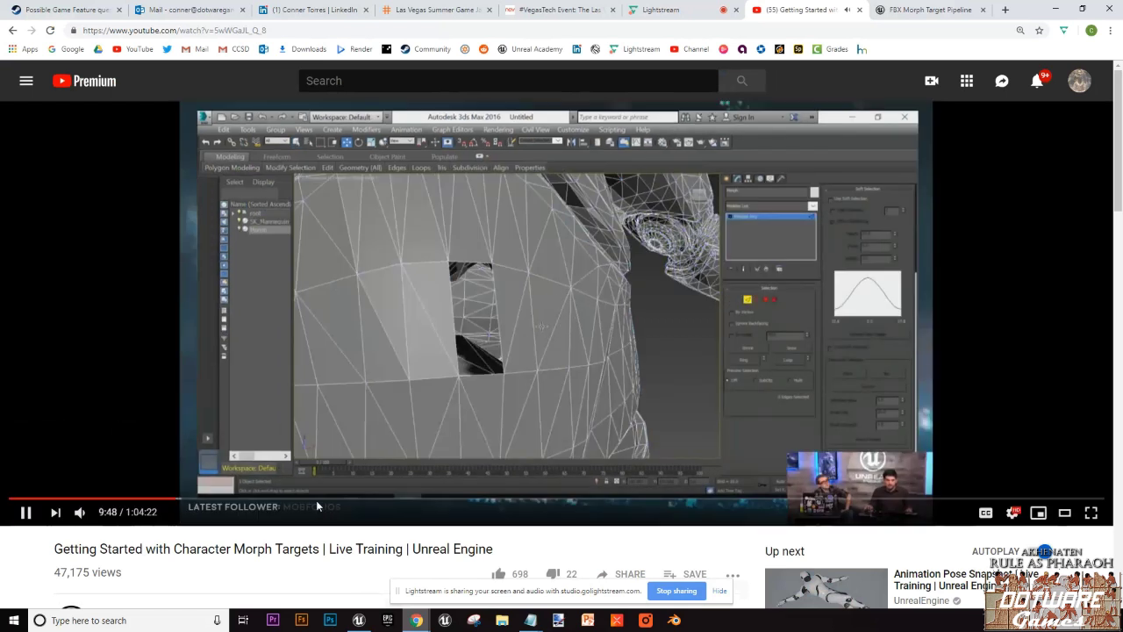
{"action": "left_click", "coordinate": [315, 500]}
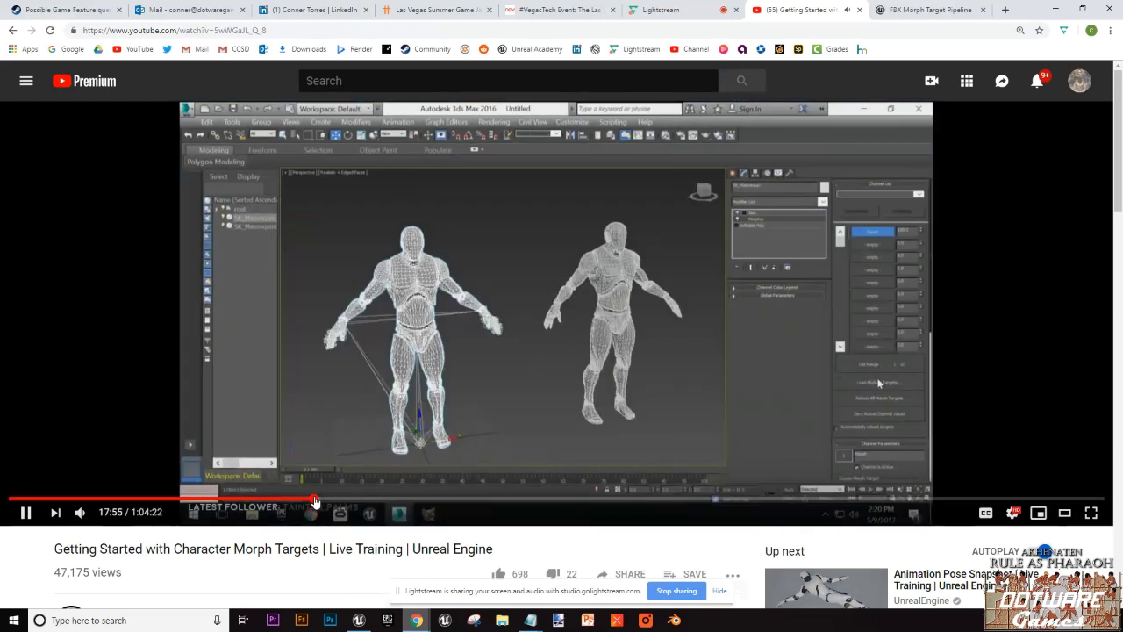
{"action": "left_click", "coordinate": [412, 500]}
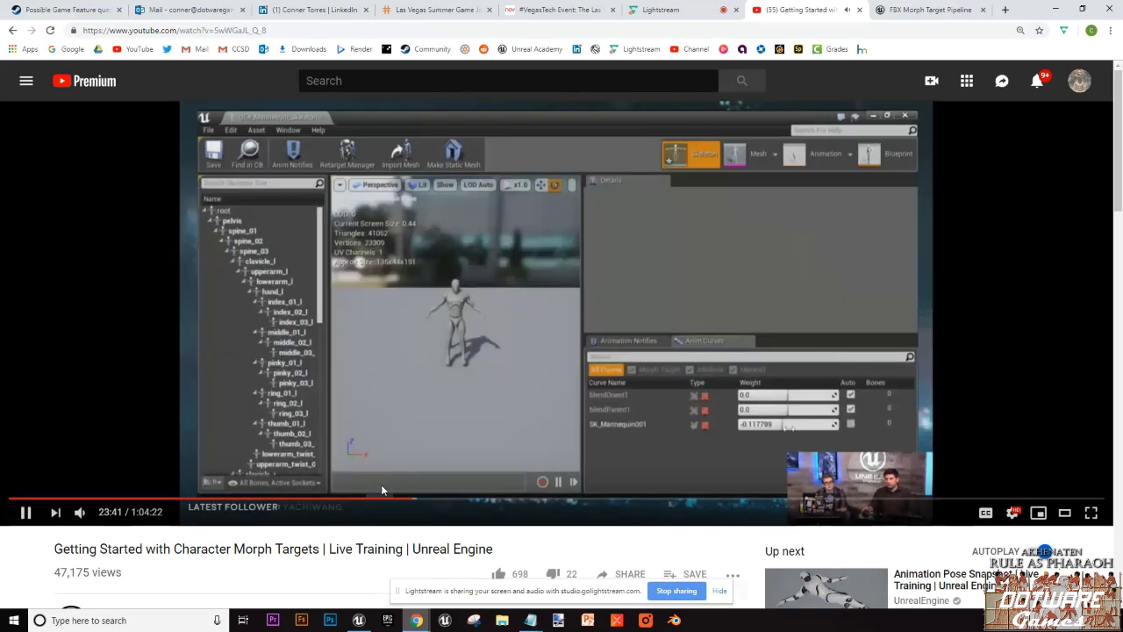
Step: Jump back to the video's FBX export section and ahead to the facial expression slider demo, and watch parts of it
{"action": "left_click", "coordinate": [366, 499]}
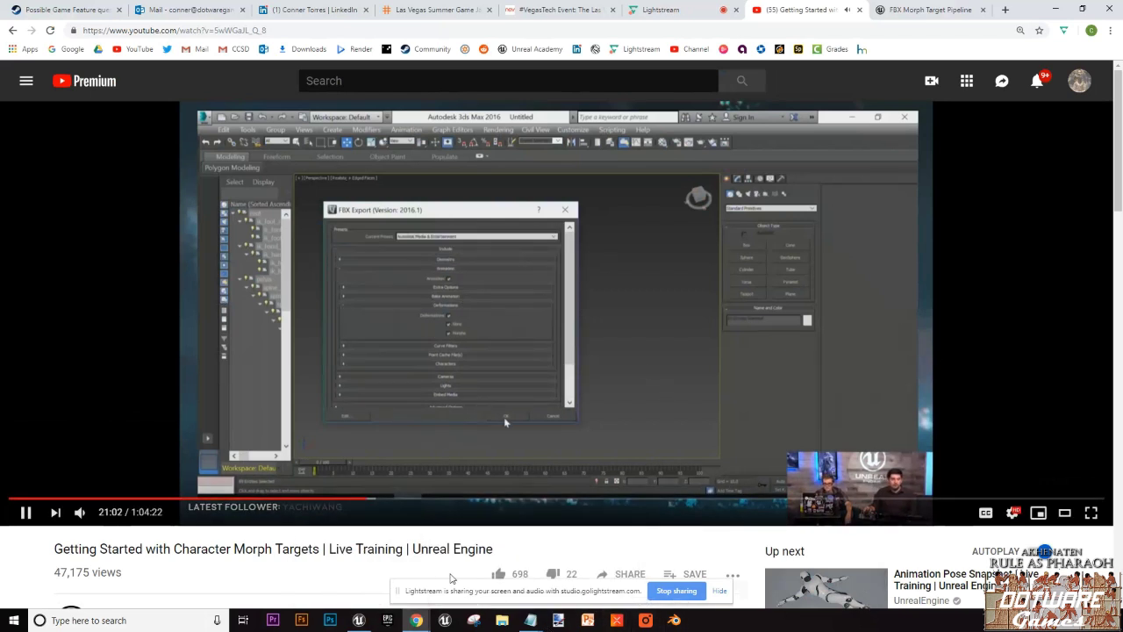
{"action": "left_click", "coordinate": [580, 500]}
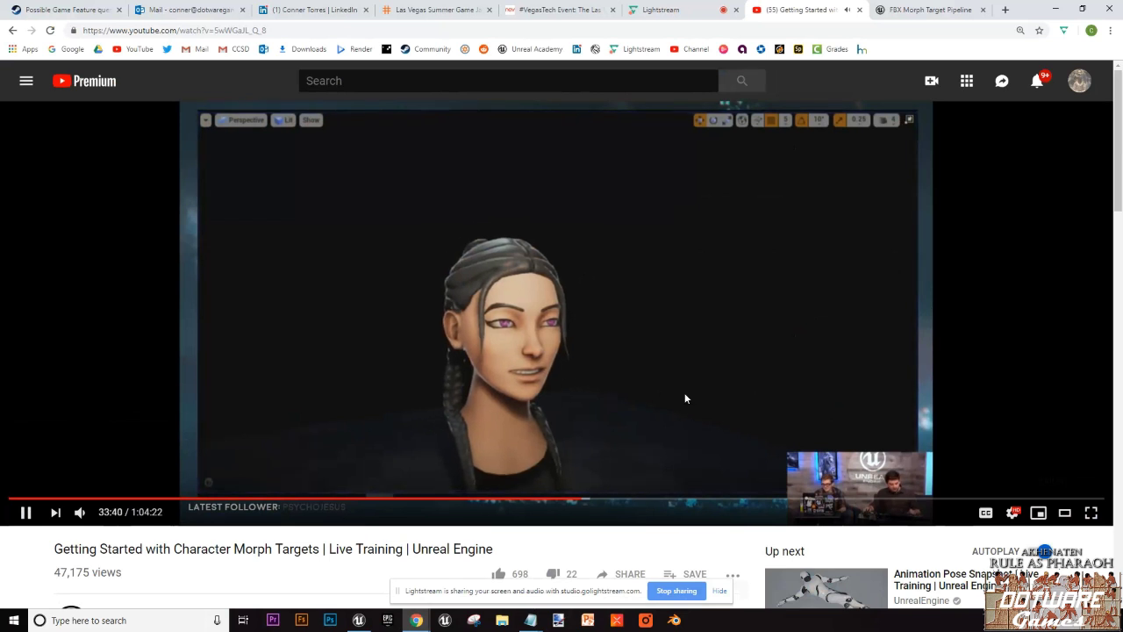
{"action": "left_click", "coordinate": [568, 500]}
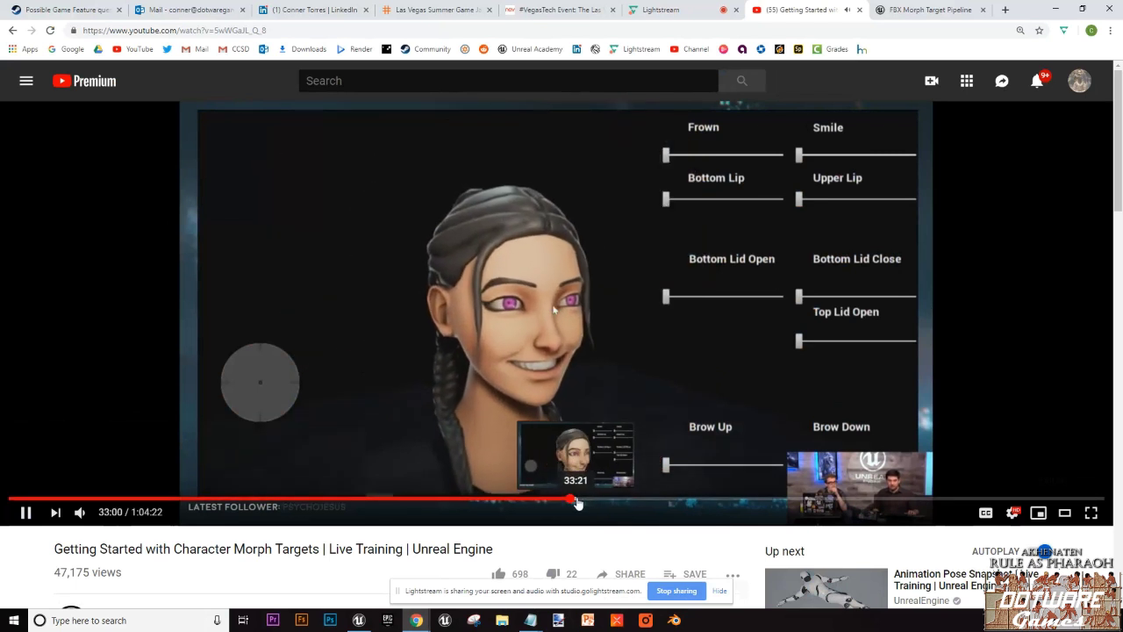
{"action": "left_click", "coordinate": [577, 502]}
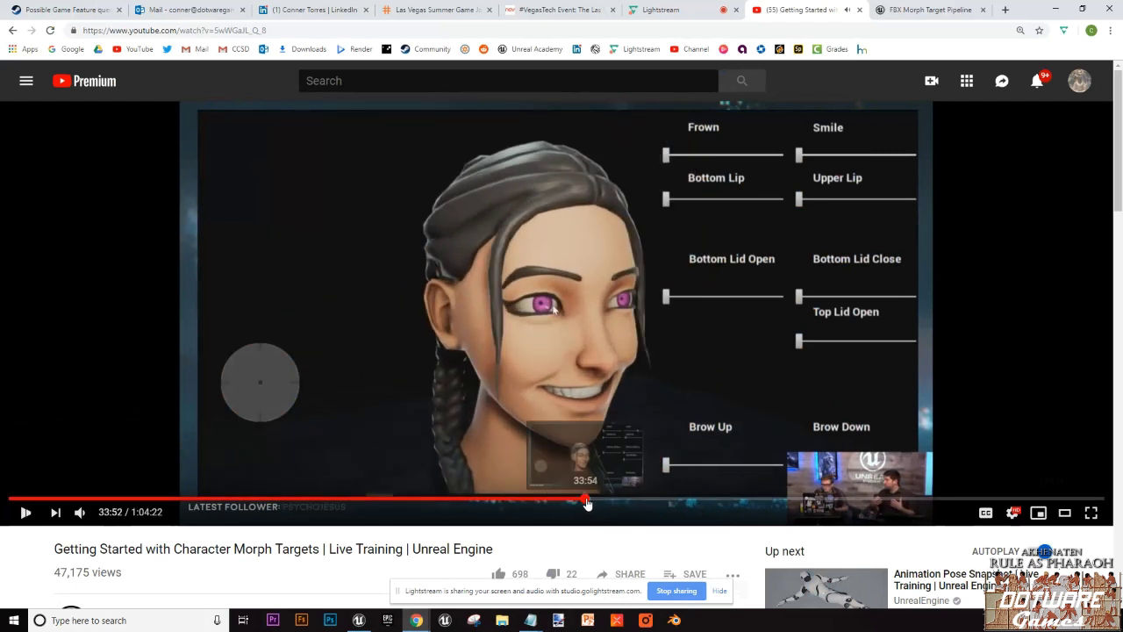
{"action": "left_click", "coordinate": [589, 503]}
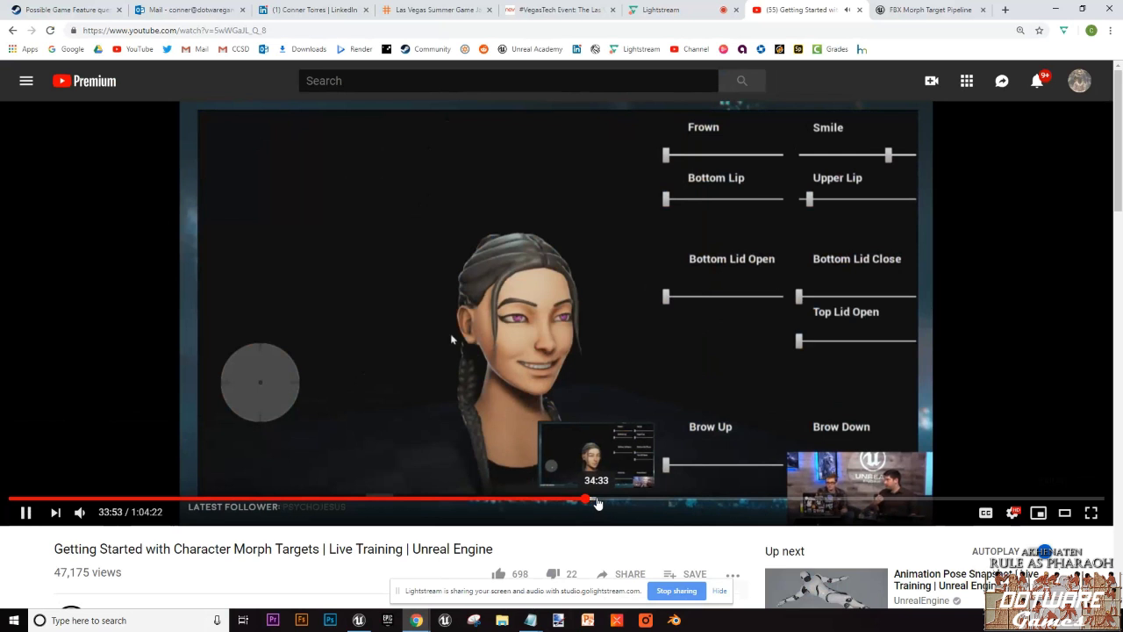
{"action": "left_click", "coordinate": [596, 502]}
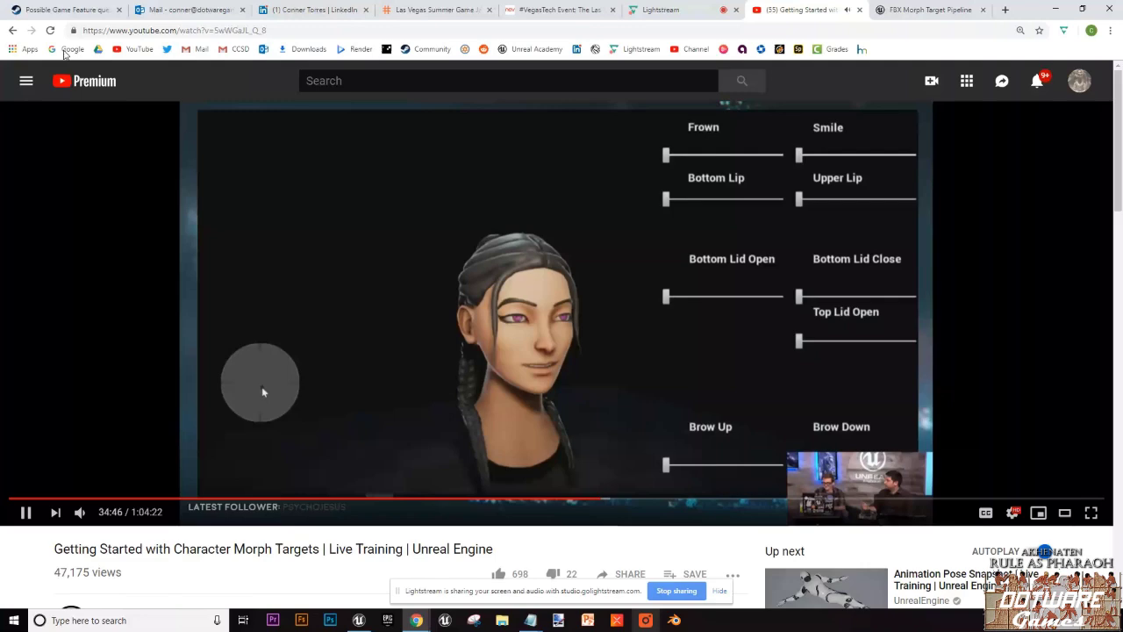
Step: Glance at the video's comments, skip ahead to the Character Event Graph explanation, and pause the video there
{"action": "scroll", "coordinate": [527, 342], "scroll_direction": "down", "scroll_amount": 10}
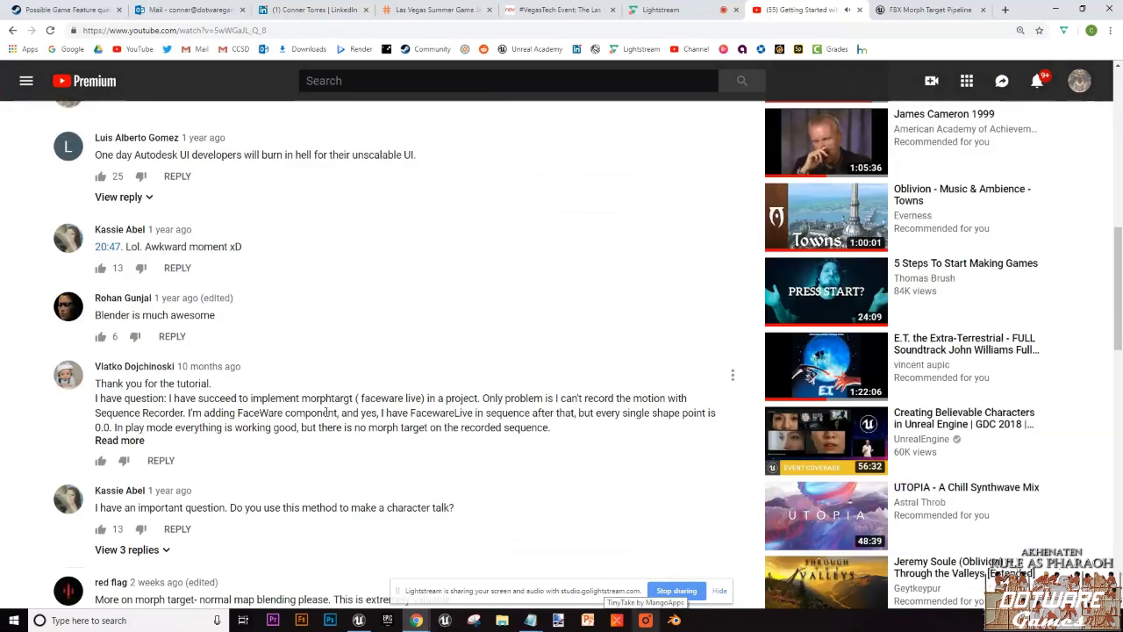
{"action": "scroll", "coordinate": [208, 428], "scroll_direction": "up", "scroll_amount": 10}
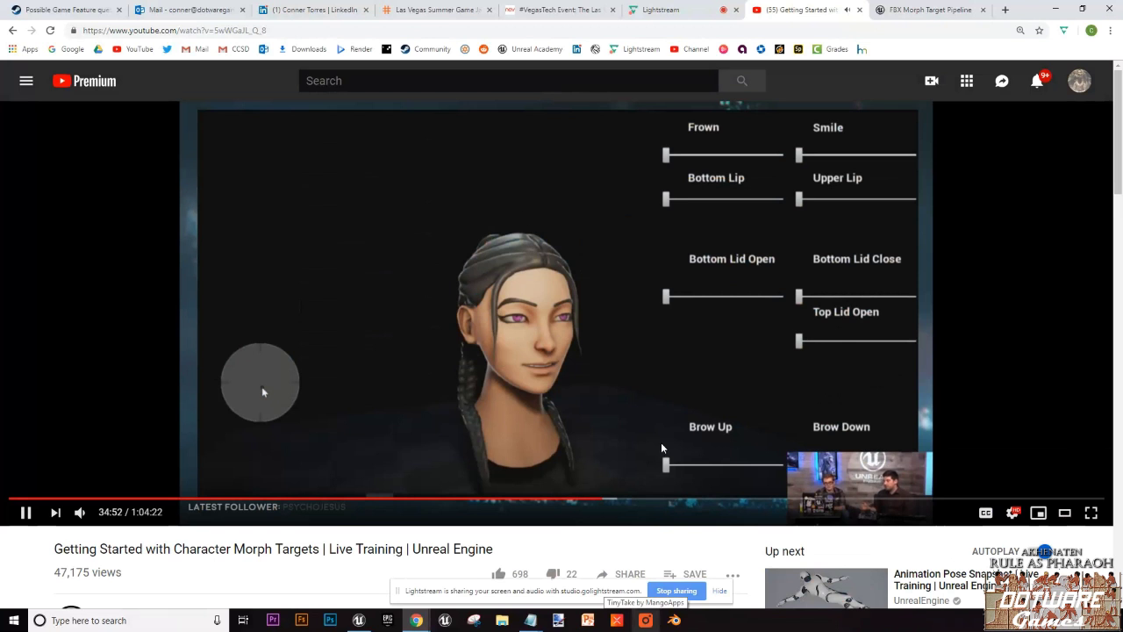
{"action": "left_click", "coordinate": [627, 498]}
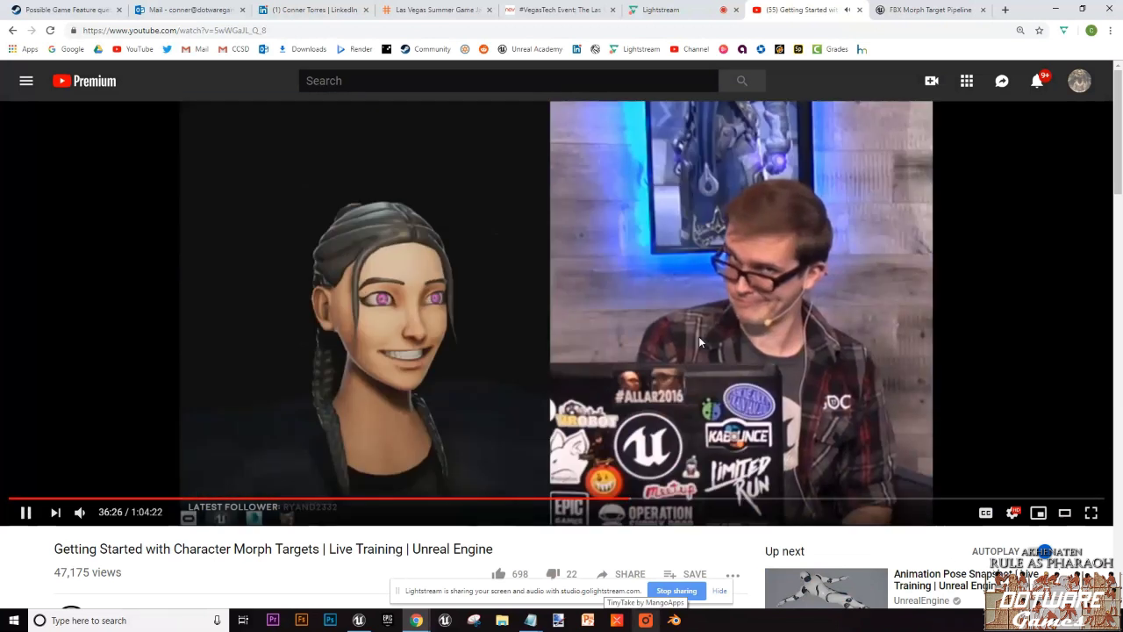
{"action": "left_click", "coordinate": [702, 498]}
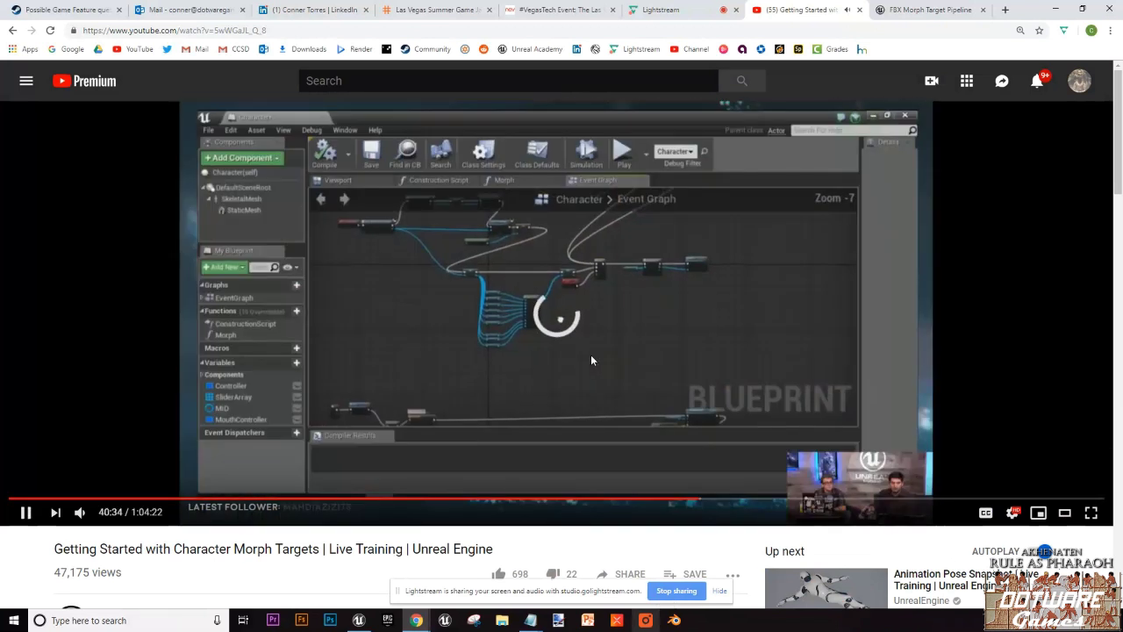
{"action": "scroll", "coordinate": [566, 291], "scroll_direction": "down", "scroll_amount": 3}
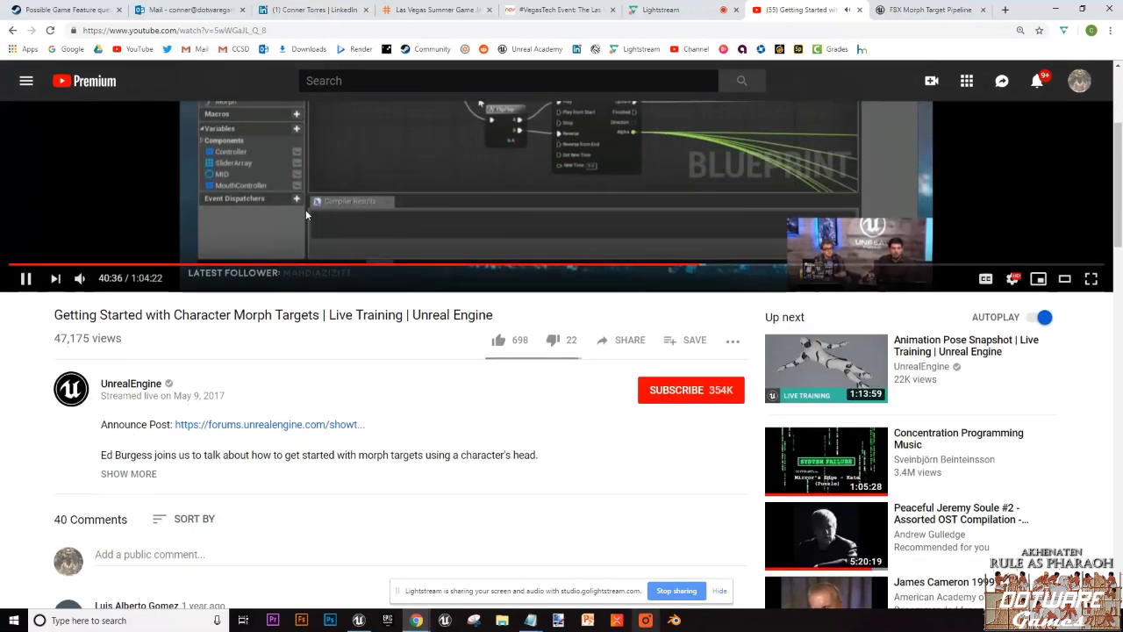
{"action": "left_click", "coordinate": [305, 210]}
{"action": "scroll", "coordinate": [200, 286], "scroll_direction": "up", "scroll_amount": 3}
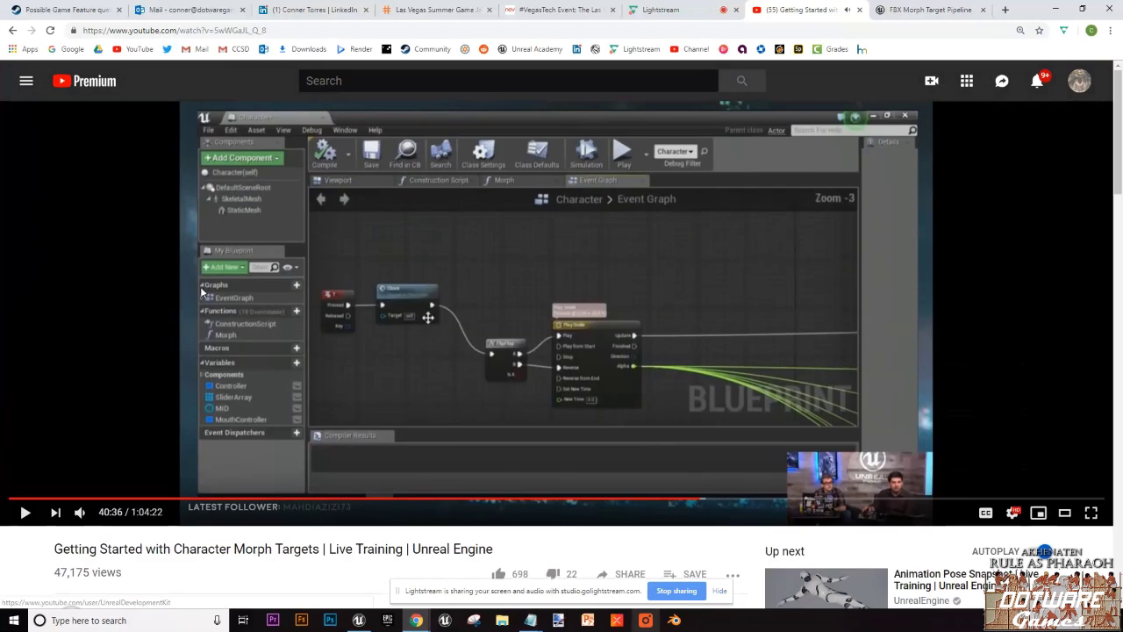
{"action": "scroll", "coordinate": [200, 286], "scroll_direction": "down", "scroll_amount": 3}
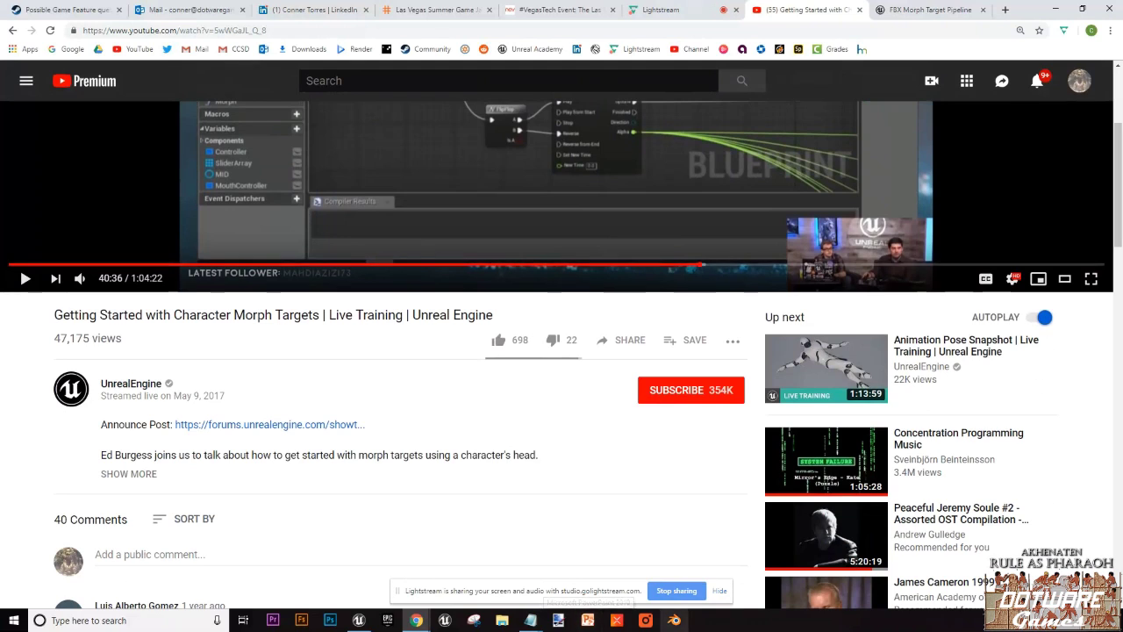
{"action": "scroll", "coordinate": [449, 250], "scroll_direction": "up", "scroll_amount": 3}
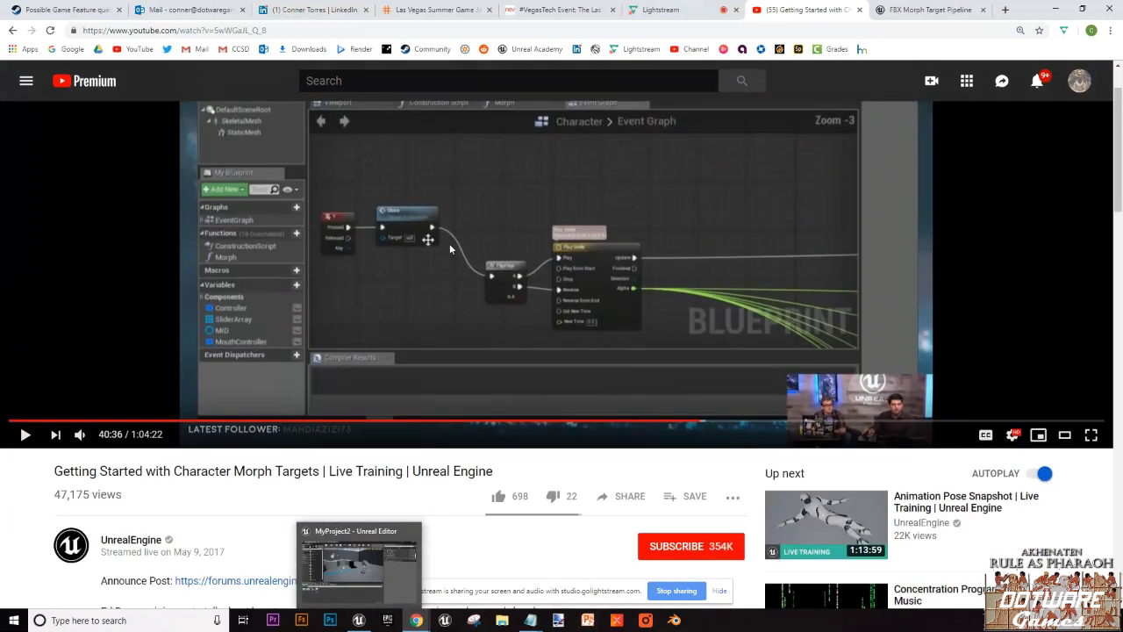
{"action": "scroll", "coordinate": [449, 250], "scroll_direction": "down", "scroll_amount": 1}
{"action": "scroll", "coordinate": [544, 222], "scroll_direction": "up", "scroll_amount": 2}
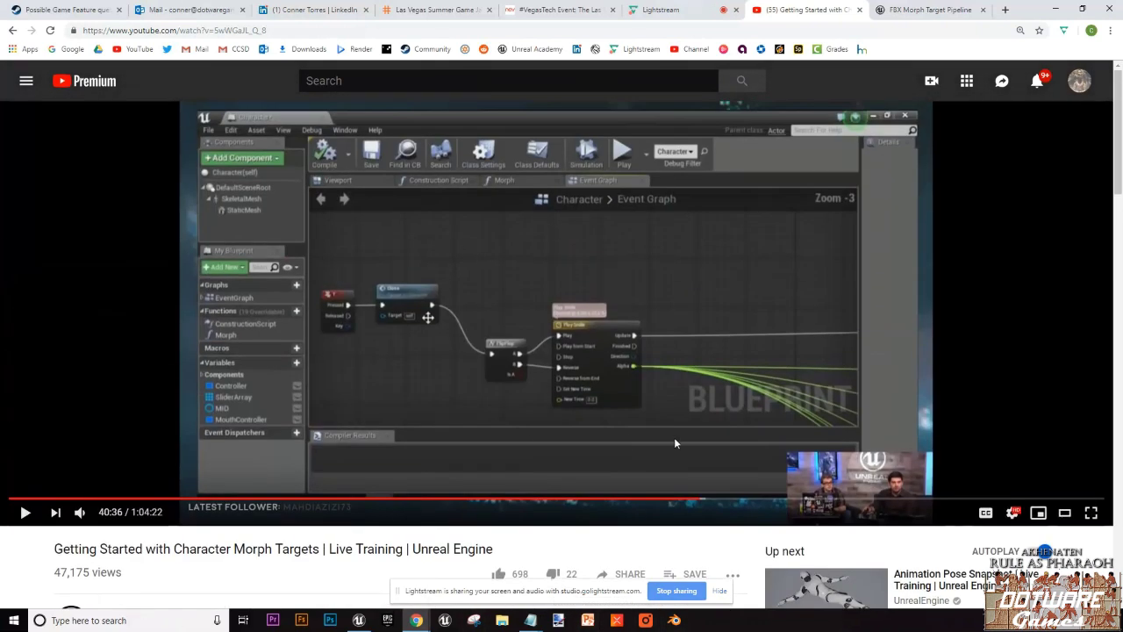
{"action": "scroll", "coordinate": [673, 437], "scroll_direction": "down", "scroll_amount": 2}
{"action": "scroll", "coordinate": [716, 424], "scroll_direction": "up", "scroll_amount": 2}
{"action": "scroll", "coordinate": [716, 431], "scroll_direction": "down", "scroll_amount": 4}
{"action": "scroll", "coordinate": [717, 431], "scroll_direction": "up", "scroll_amount": 4}
Step: Switch from the browser to the Unreal Editor showing the ThirdPersonExampleMap level
{"action": "left_click", "coordinate": [1055, 6]}
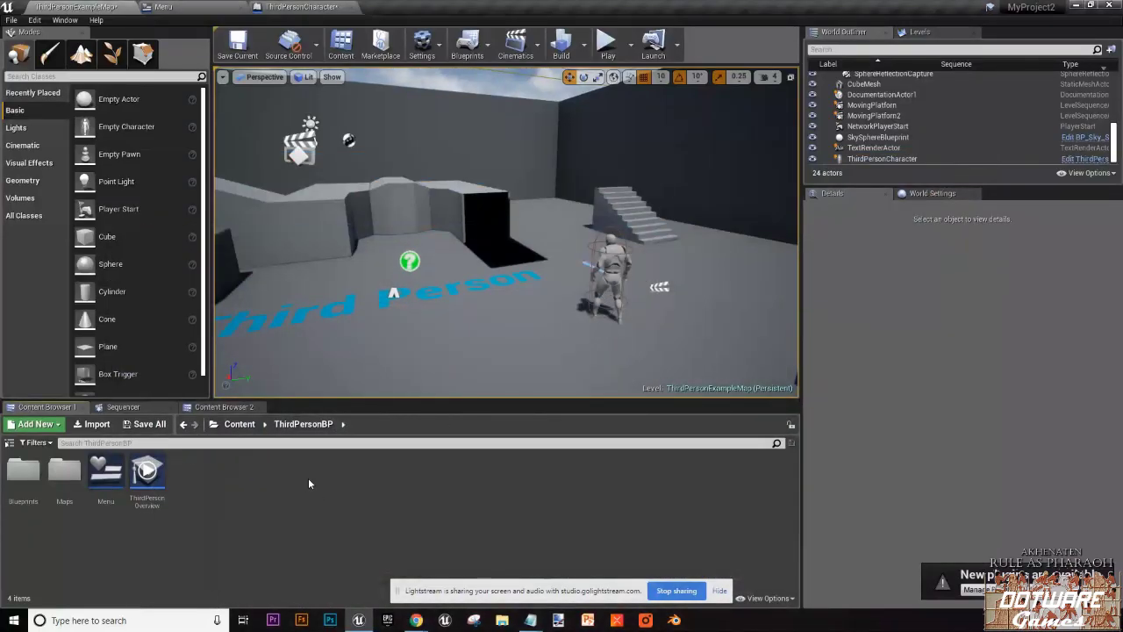
{"action": "mouse_move", "coordinate": [412, 619]}
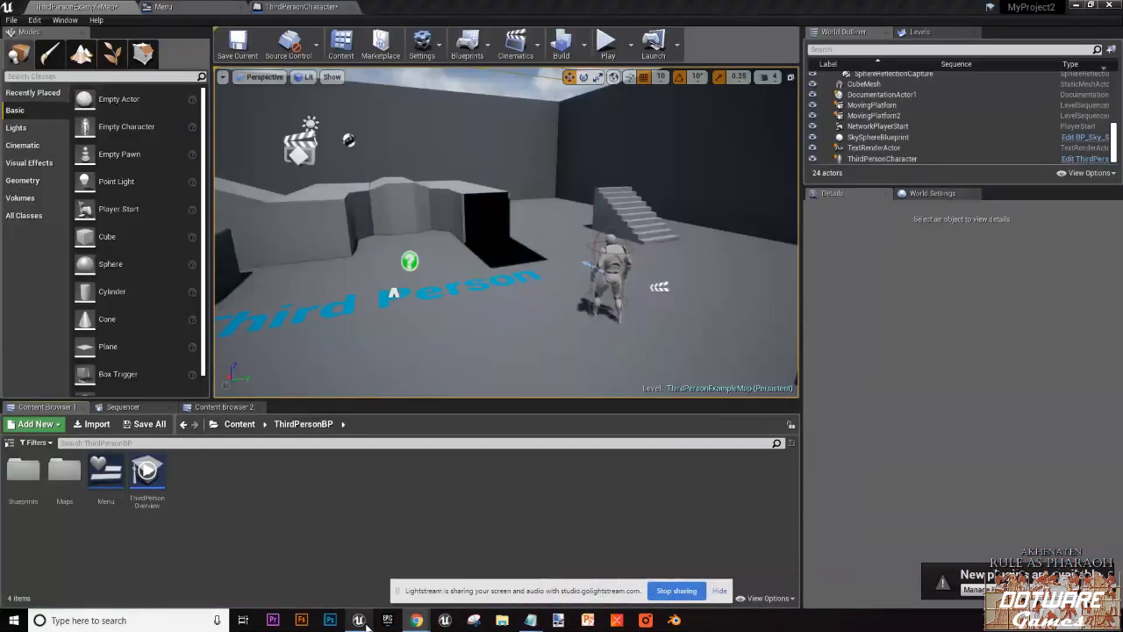
{"action": "left_click", "coordinate": [360, 624]}
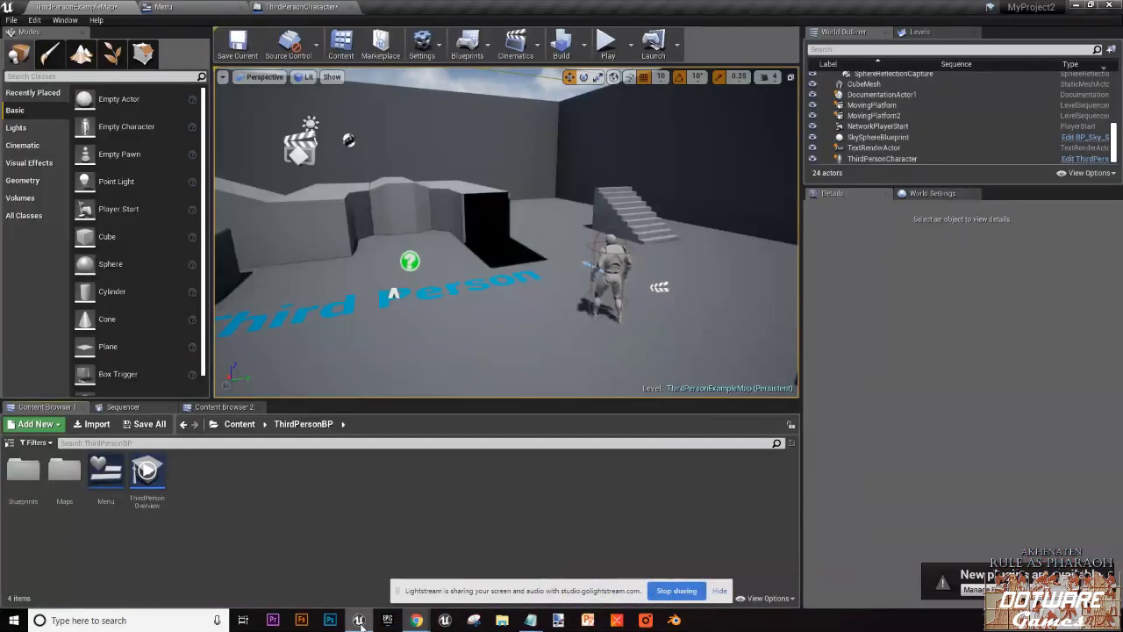
{"action": "left_click", "coordinate": [361, 624]}
{"action": "left_click", "coordinate": [360, 623]}
{"action": "mouse_move", "coordinate": [417, 621]}
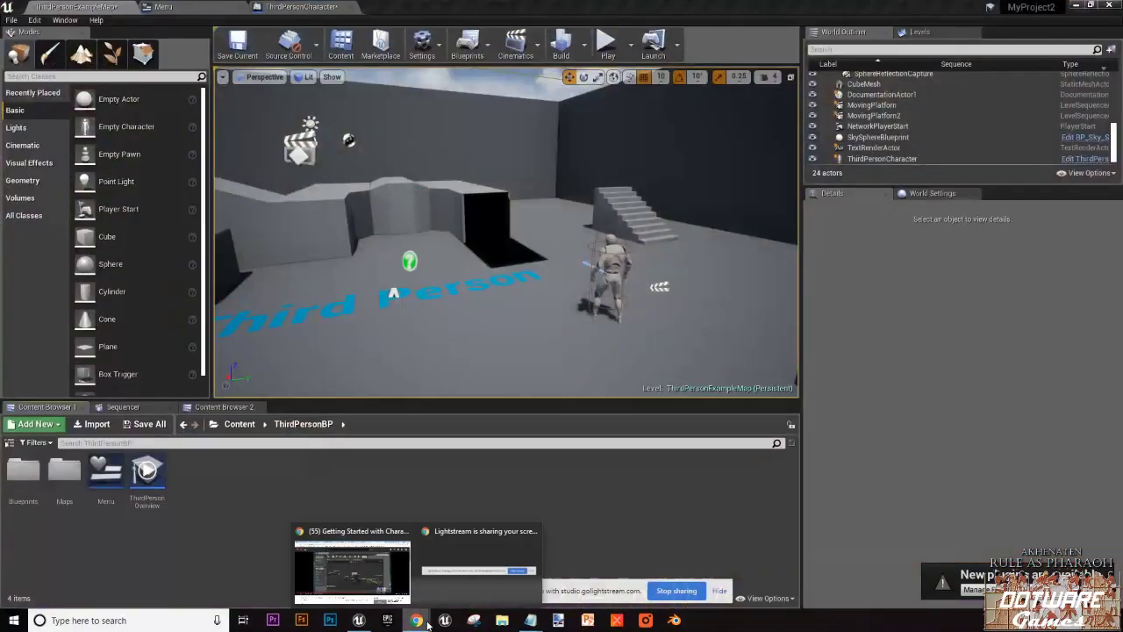
{"action": "left_click", "coordinate": [497, 473]}
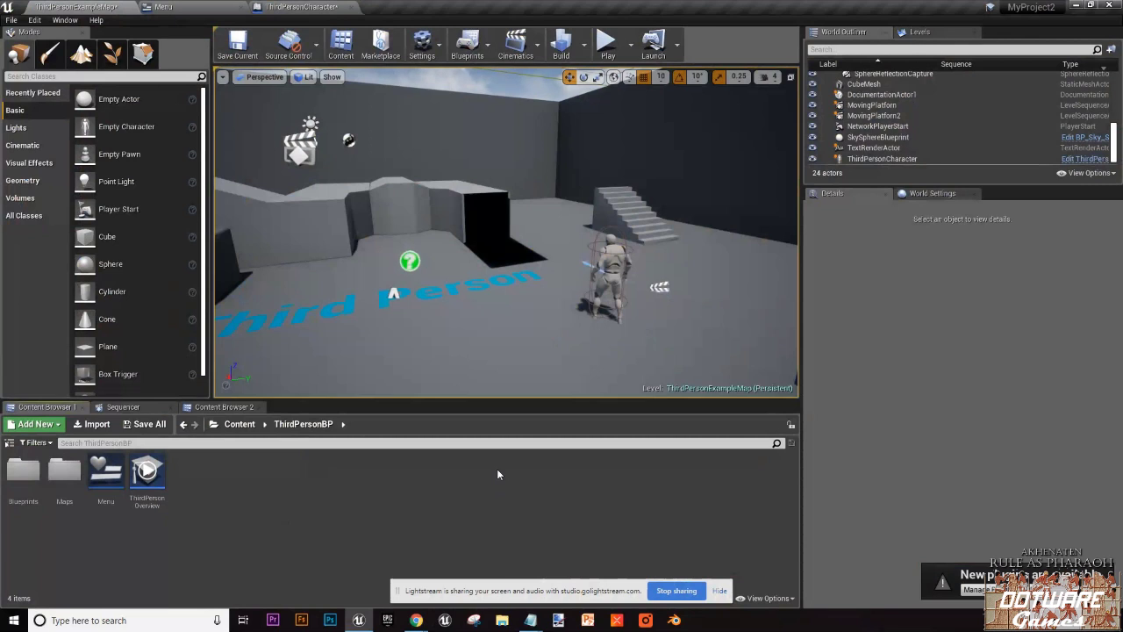
{"action": "scroll", "coordinate": [563, 275], "scroll_direction": "up", "scroll_amount": 5}
{"action": "scroll", "coordinate": [563, 274], "scroll_direction": "down", "scroll_amount": 8}
{"action": "right_click_drag", "start_coordinate": [563, 274], "coordinate": [540, 303]}
{"action": "scroll", "coordinate": [553, 281], "scroll_direction": "up", "scroll_amount": 6}
{"action": "scroll", "coordinate": [553, 281], "scroll_direction": "down", "scroll_amount": 8}
{"action": "scroll", "coordinate": [559, 281], "scroll_direction": "up", "scroll_amount": 6}
{"action": "scroll", "coordinate": [560, 280], "scroll_direction": "down", "scroll_amount": 8}
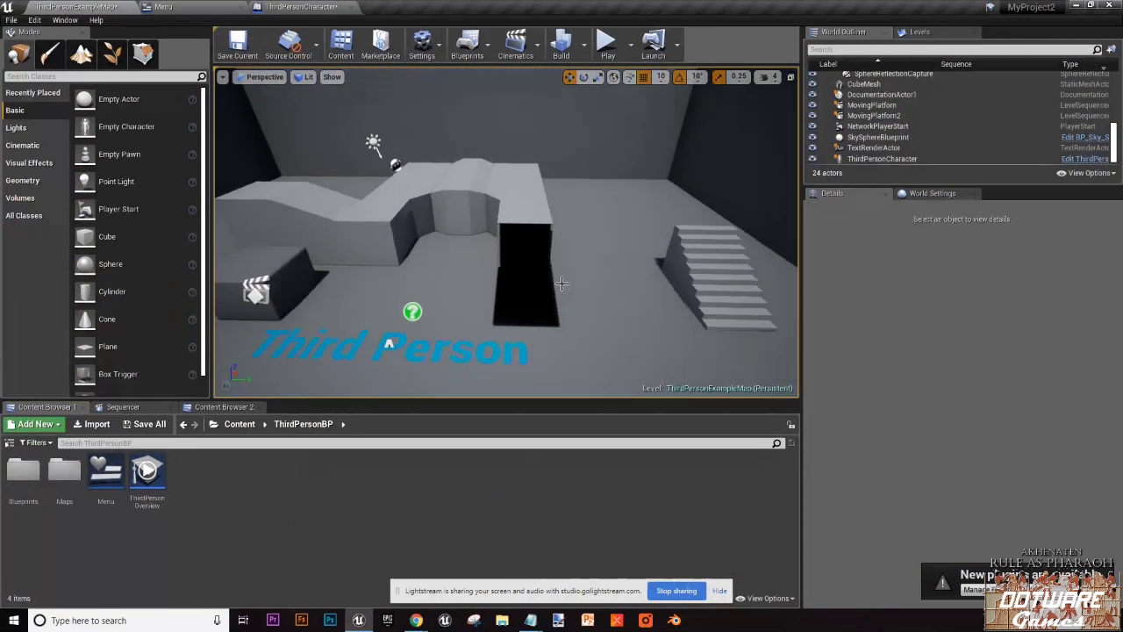
{"action": "scroll", "coordinate": [561, 283], "scroll_direction": "up", "scroll_amount": 7}
{"action": "scroll", "coordinate": [561, 282], "scroll_direction": "down", "scroll_amount": 7}
{"action": "right_click_drag", "start_coordinate": [564, 279], "coordinate": [584, 258]}
{"action": "scroll", "coordinate": [584, 258], "scroll_direction": "up", "scroll_amount": 6}
{"action": "scroll", "coordinate": [584, 258], "scroll_direction": "down", "scroll_amount": 6}
{"action": "scroll", "coordinate": [593, 256], "scroll_direction": "up", "scroll_amount": 6}
{"action": "scroll", "coordinate": [584, 260], "scroll_direction": "down", "scroll_amount": 7}
{"action": "scroll", "coordinate": [588, 265], "scroll_direction": "down", "scroll_amount": 3}
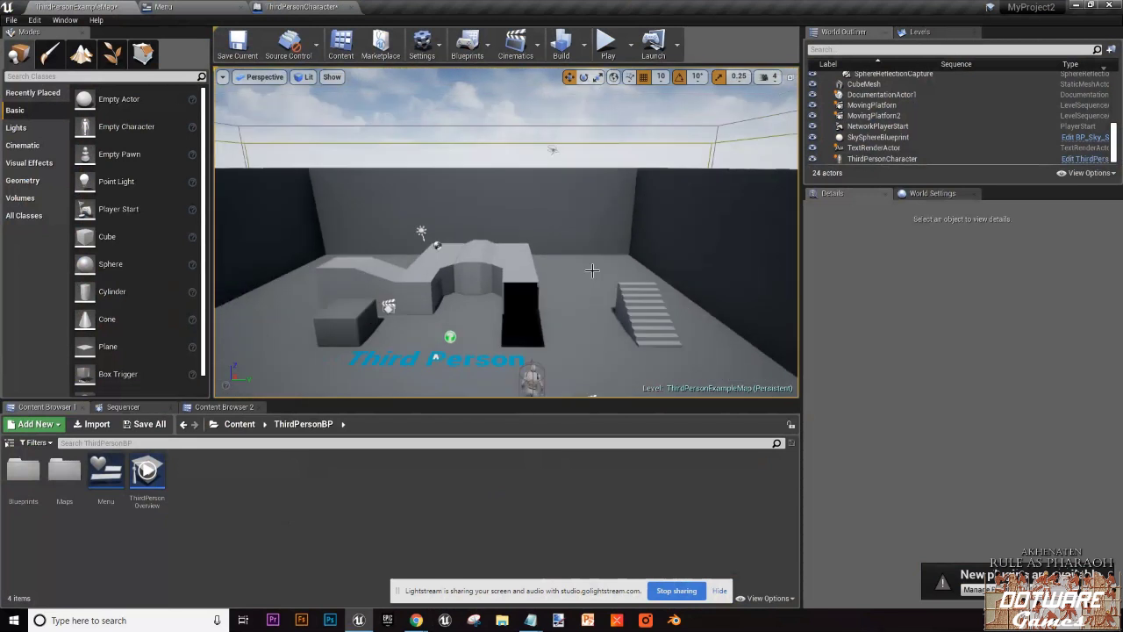
{"action": "scroll", "coordinate": [592, 272], "scroll_direction": "down", "scroll_amount": 5}
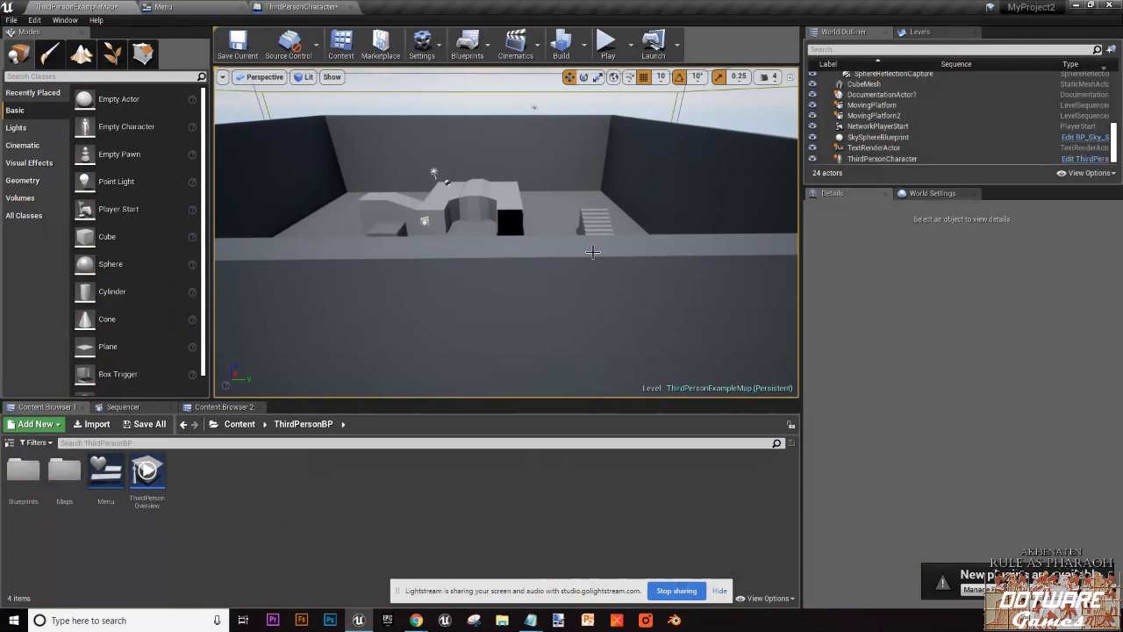
{"action": "right_click_drag", "start_coordinate": [518, 278], "coordinate": [518, 312]}
{"action": "scroll", "coordinate": [517, 279], "scroll_direction": "up", "scroll_amount": 4}
{"action": "scroll", "coordinate": [518, 279], "scroll_direction": "down", "scroll_amount": 1}
{"action": "scroll", "coordinate": [518, 278], "scroll_direction": "down", "scroll_amount": 2}
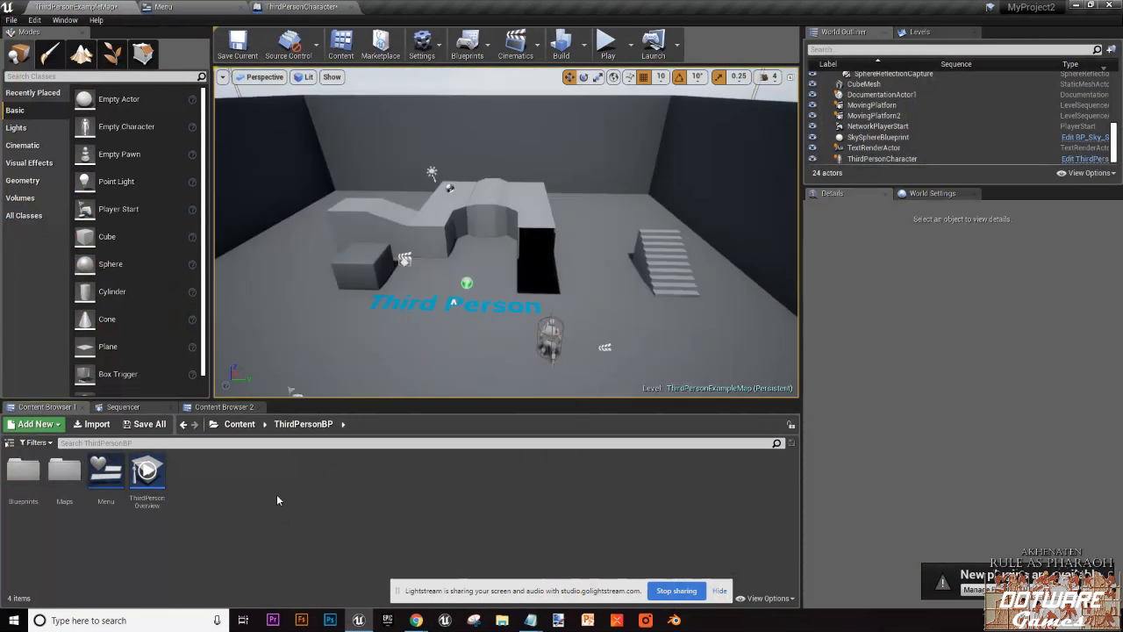
Step: Open the Add Feature or Content Pack dialog and preview Blueprint packs including Puzzle, Flying, Top Down, Twin Stick Shooter, Virtual Reality and Handheld AR
{"action": "left_click", "coordinate": [24, 424]}
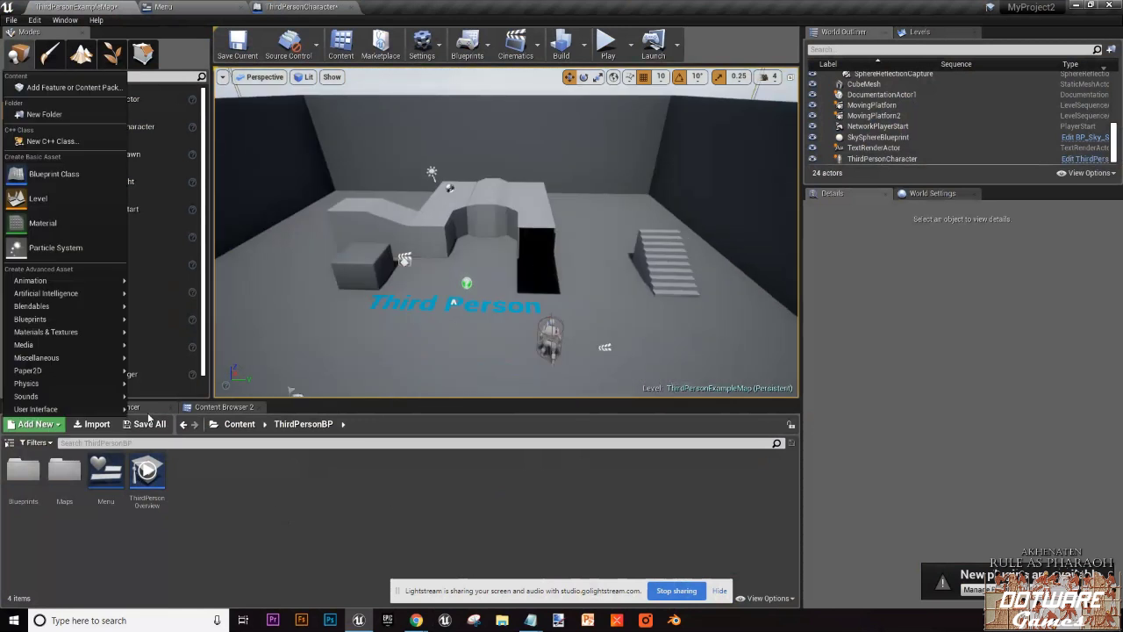
{"action": "left_click", "coordinate": [71, 88]}
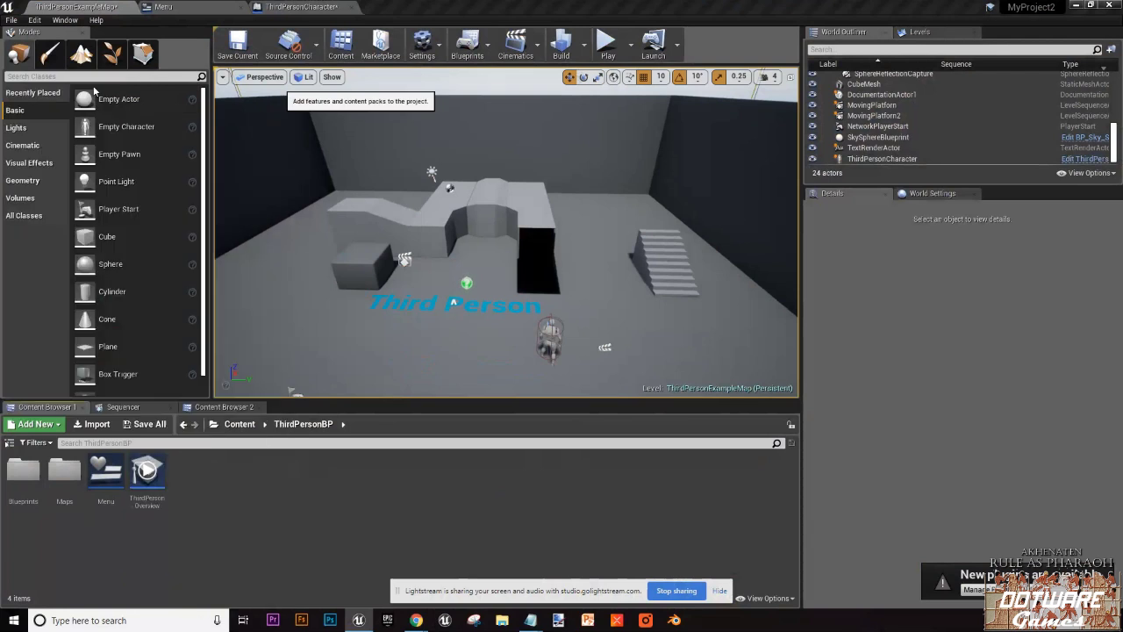
{"action": "left_click", "coordinate": [531, 311]}
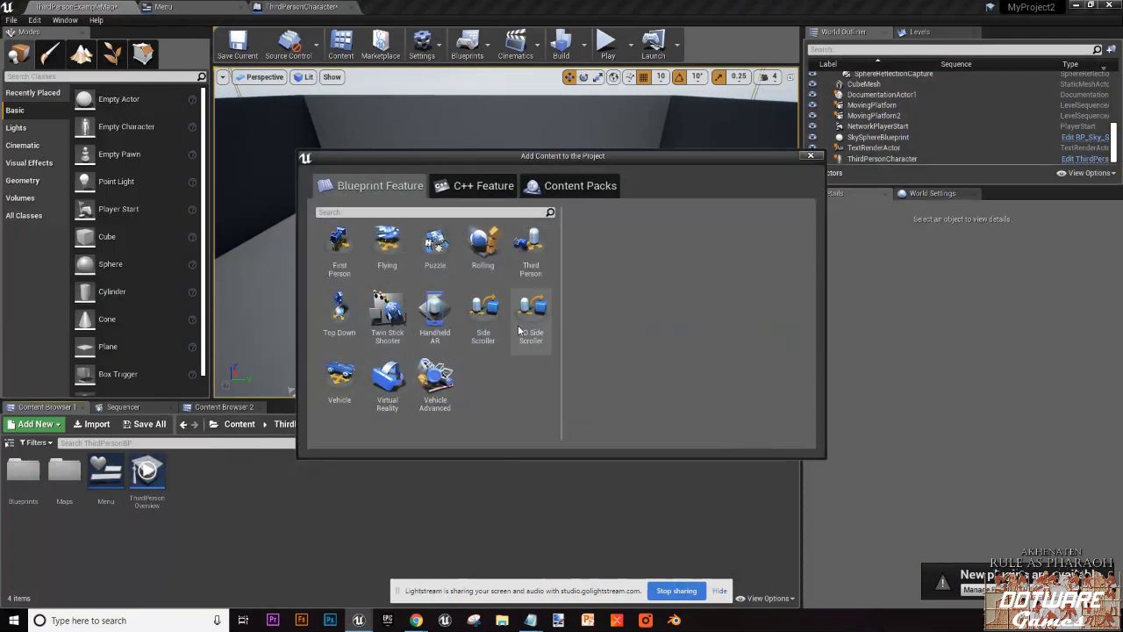
{"action": "left_click", "coordinate": [435, 245]}
{"action": "left_click", "coordinate": [386, 246]}
{"action": "left_click", "coordinate": [340, 311]}
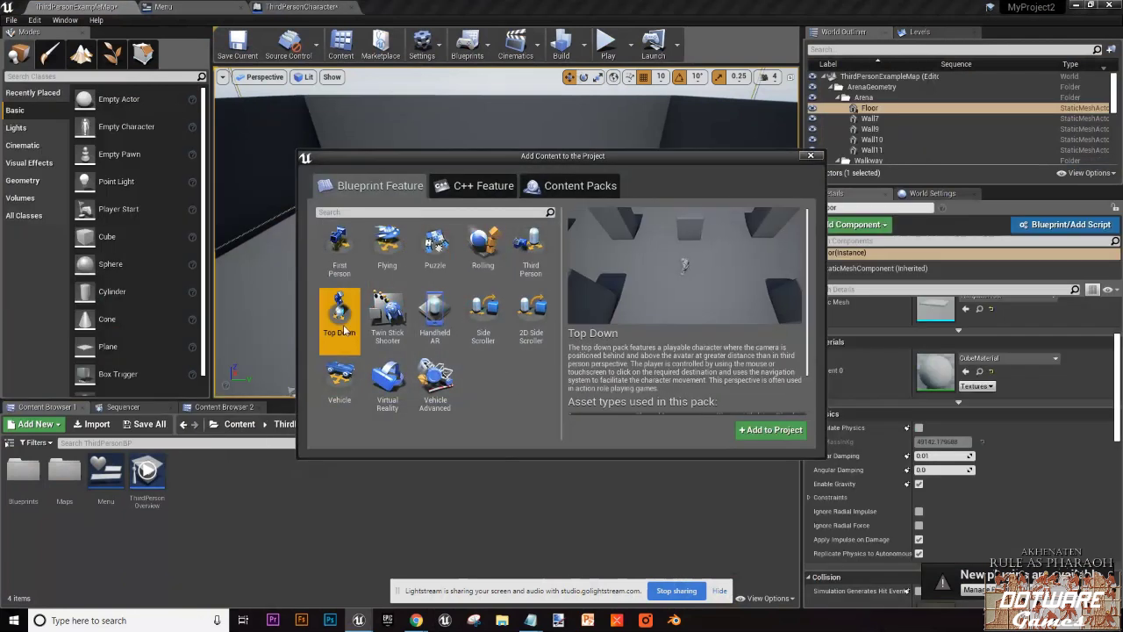
{"action": "left_click", "coordinate": [387, 314]}
{"action": "left_click", "coordinate": [386, 386]}
{"action": "left_click", "coordinate": [435, 314]}
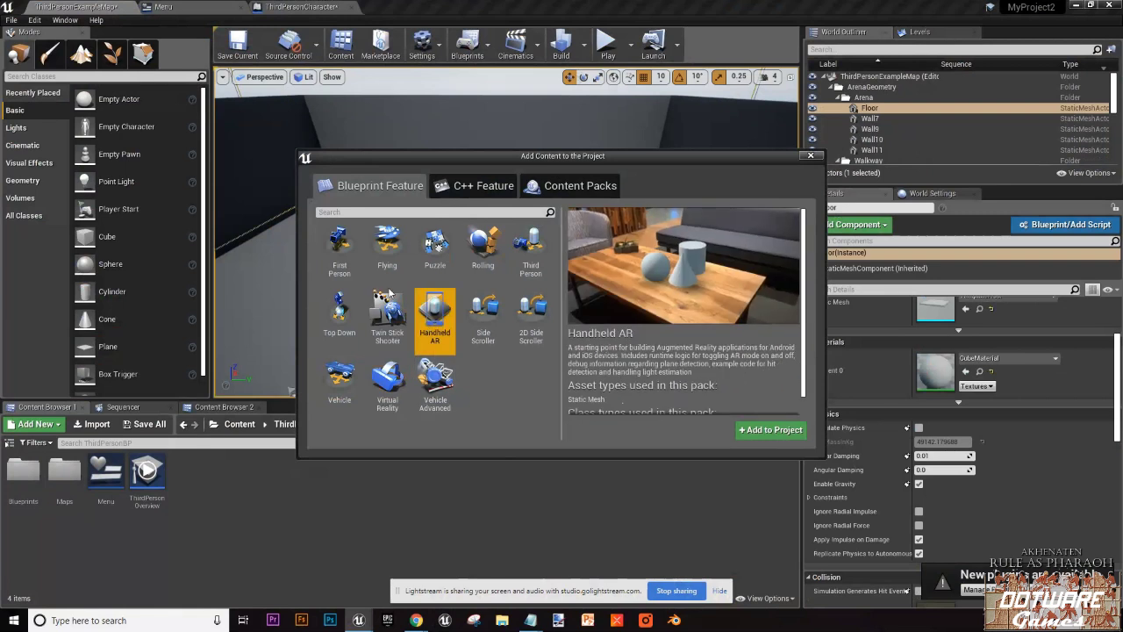
Step: Preview further Blueprint feature packs, including Rolling, Third Person, 2D Side Scroller, Side Scroller, First Person and Vehicle
{"action": "left_click", "coordinate": [386, 246]}
{"action": "left_click", "coordinate": [435, 246]}
{"action": "left_click", "coordinate": [481, 257]}
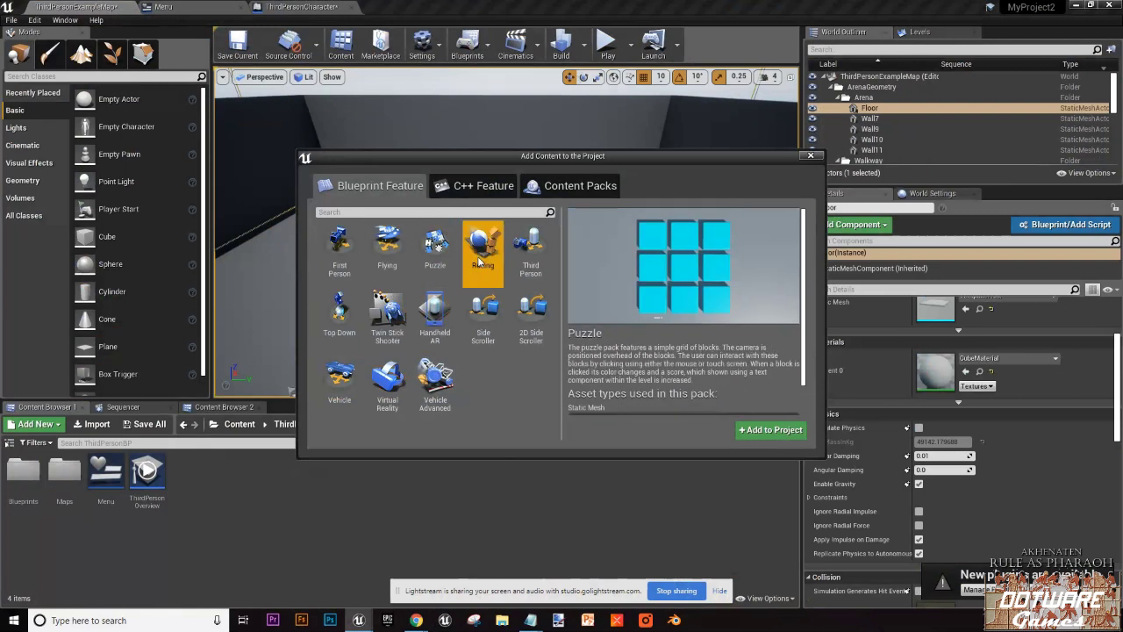
{"action": "left_click", "coordinate": [531, 250]}
{"action": "left_click", "coordinate": [530, 314]}
{"action": "left_click", "coordinate": [481, 325]}
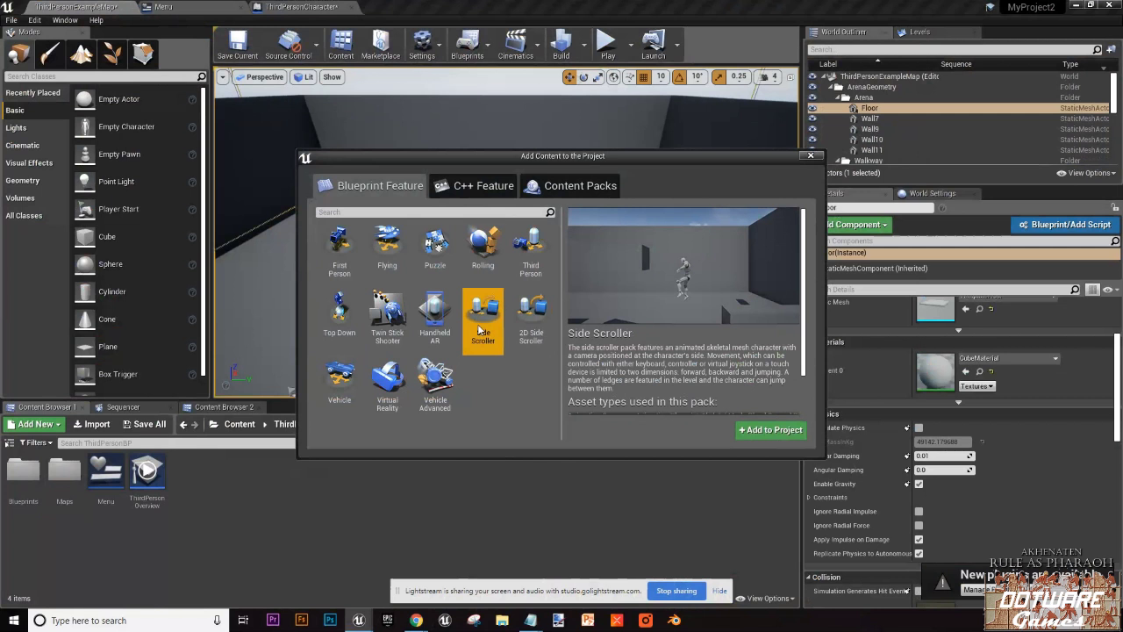
{"action": "left_click", "coordinate": [340, 250]}
{"action": "left_click", "coordinate": [340, 316]}
{"action": "left_click", "coordinate": [349, 383]}
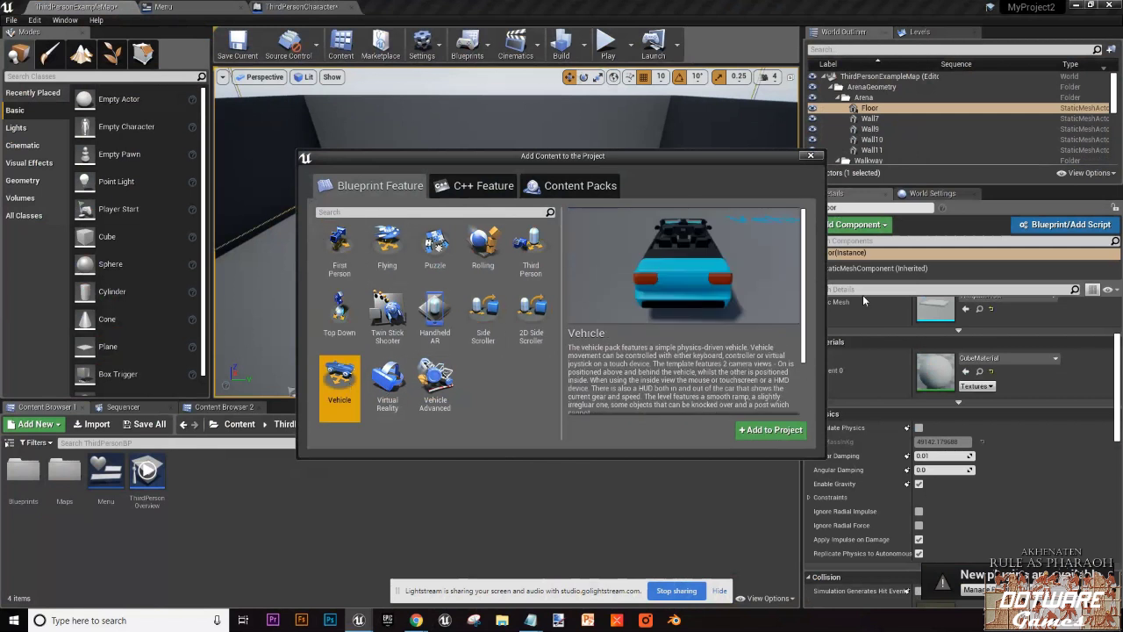
Step: Review the Side Scroller, 2D Side Scroller, Third Person, Rolling, Puzzle and Handheld AR packs again
{"action": "left_click", "coordinate": [482, 316]}
{"action": "left_click", "coordinate": [530, 317]}
{"action": "left_click", "coordinate": [519, 263]}
{"action": "left_click", "coordinate": [482, 250]}
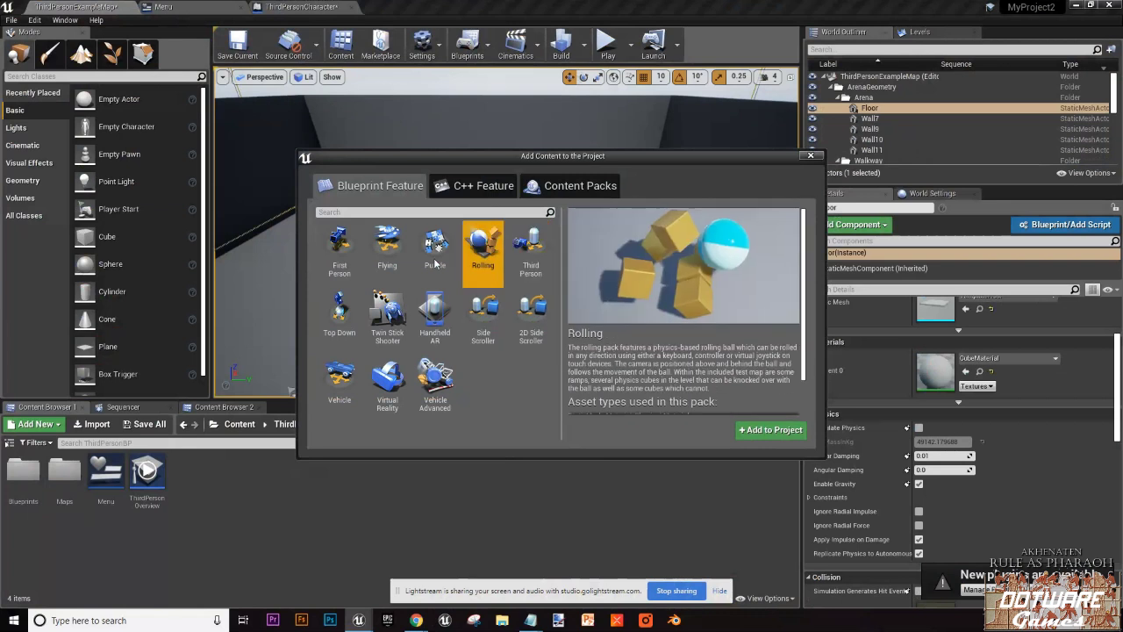
{"action": "left_click", "coordinate": [435, 250]}
{"action": "left_click", "coordinate": [435, 318]}
Step: Read the Vehicle Advanced pack's description, add the pack to the project, and show the Content Browser's folder tree
{"action": "left_click", "coordinate": [435, 384]}
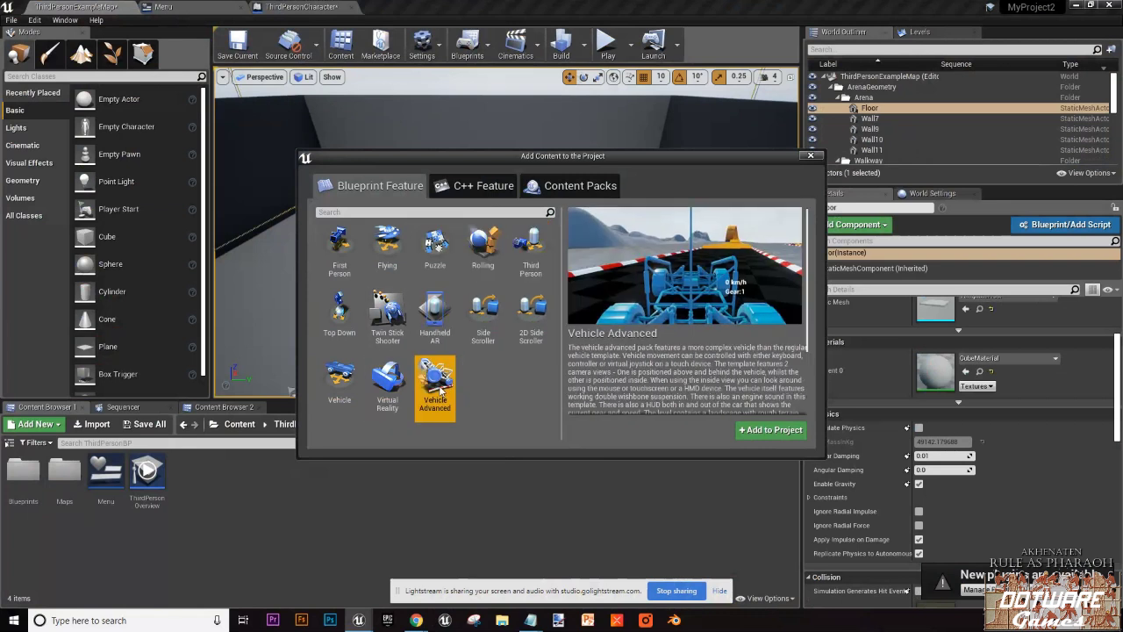
{"action": "scroll", "coordinate": [685, 370], "scroll_direction": "down", "scroll_amount": 3}
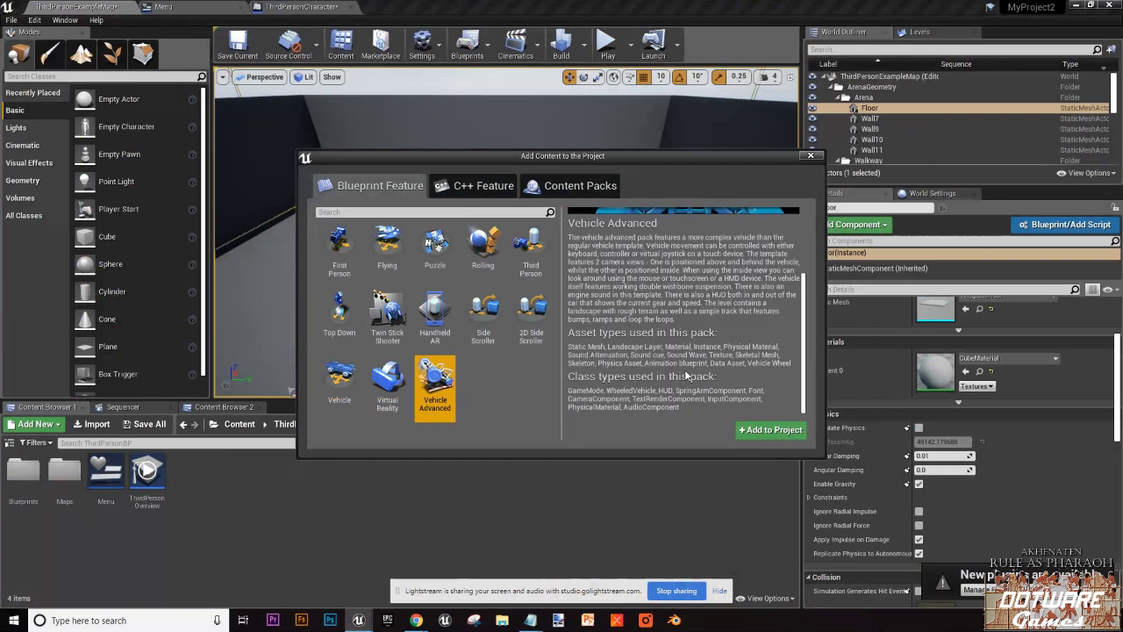
{"action": "scroll", "coordinate": [684, 369], "scroll_direction": "up", "scroll_amount": 3}
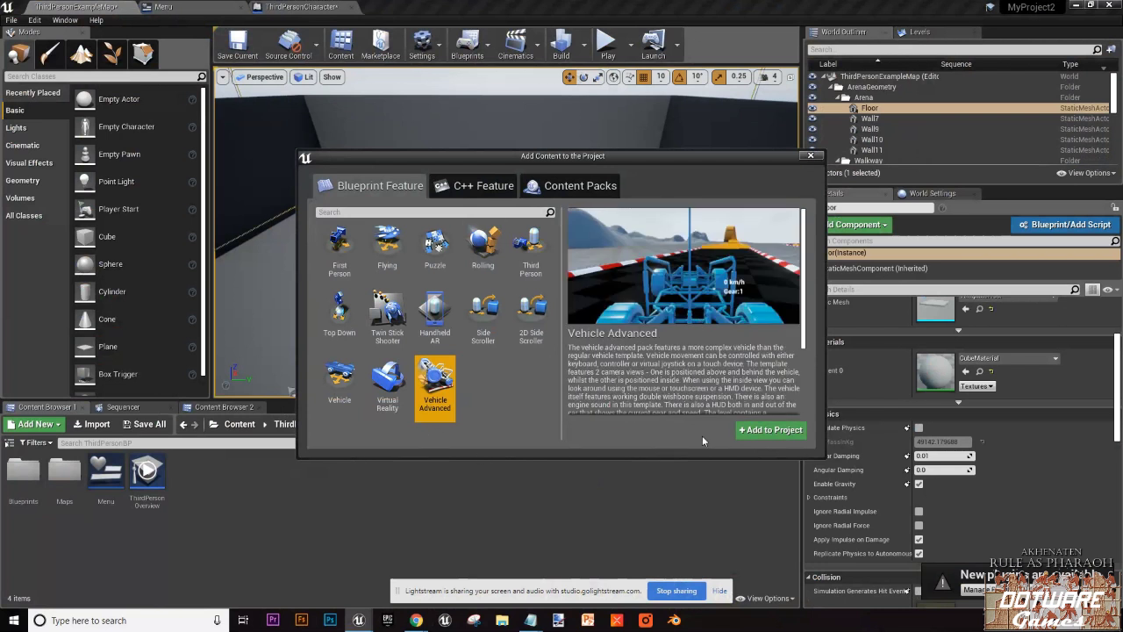
{"action": "left_click", "coordinate": [772, 431]}
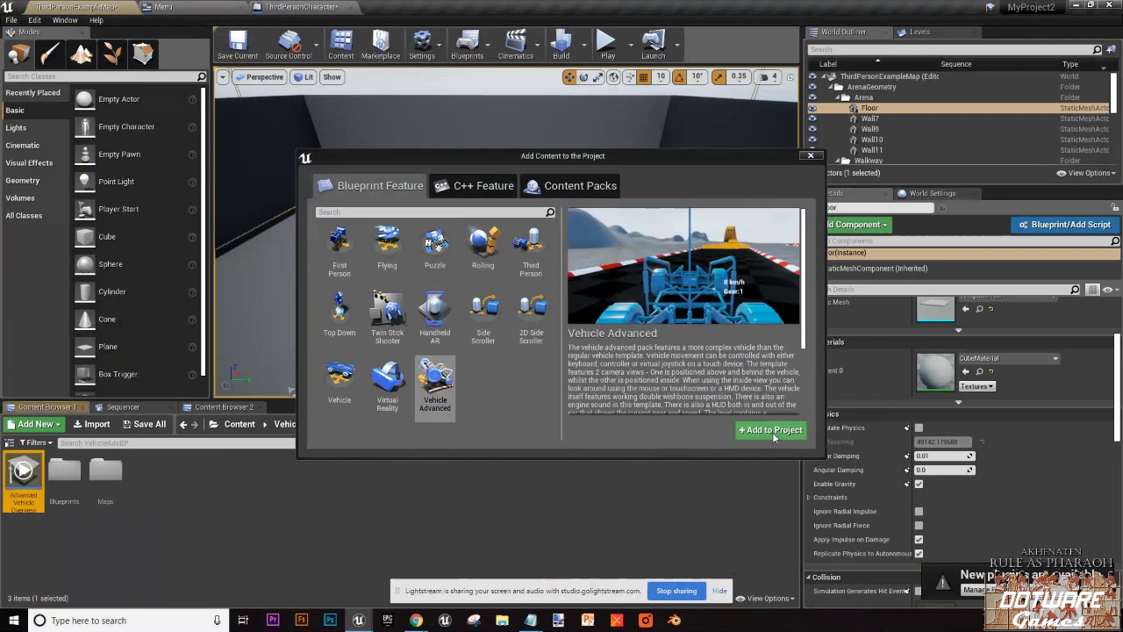
{"action": "left_click", "coordinate": [810, 156]}
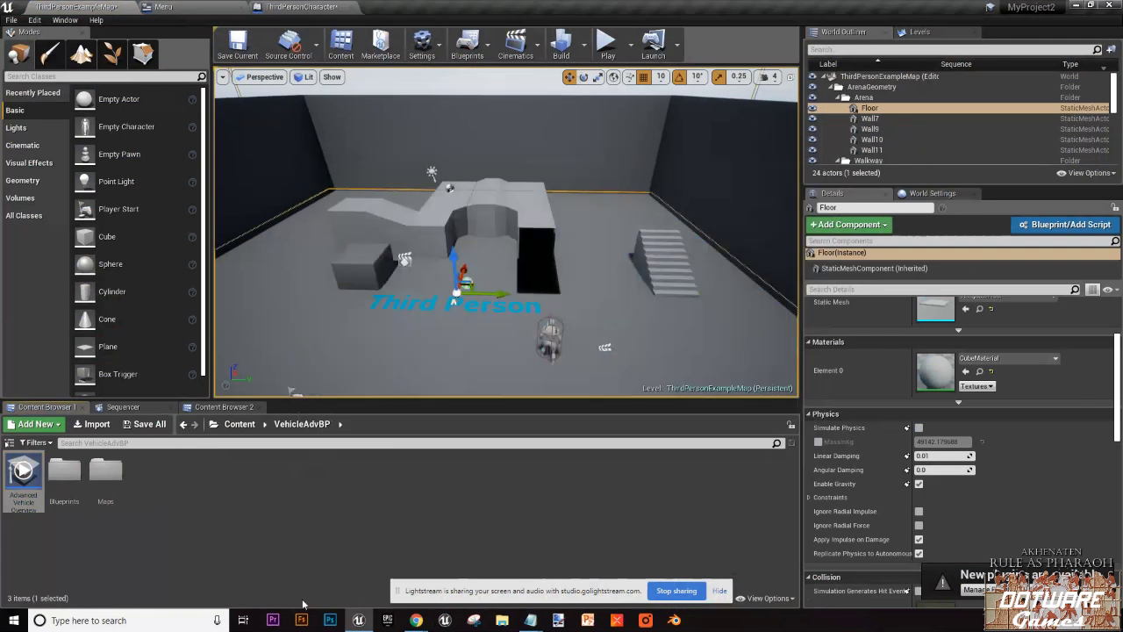
{"action": "left_click", "coordinate": [9, 442]}
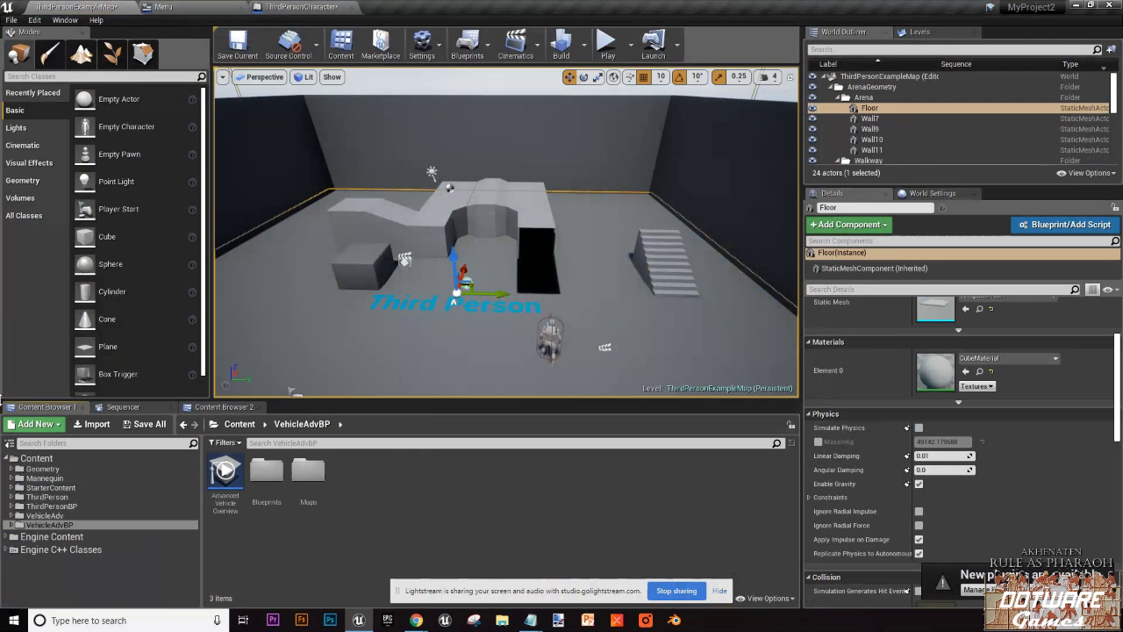
{"action": "left_click", "coordinate": [35, 424]}
{"action": "left_click", "coordinate": [70, 88]}
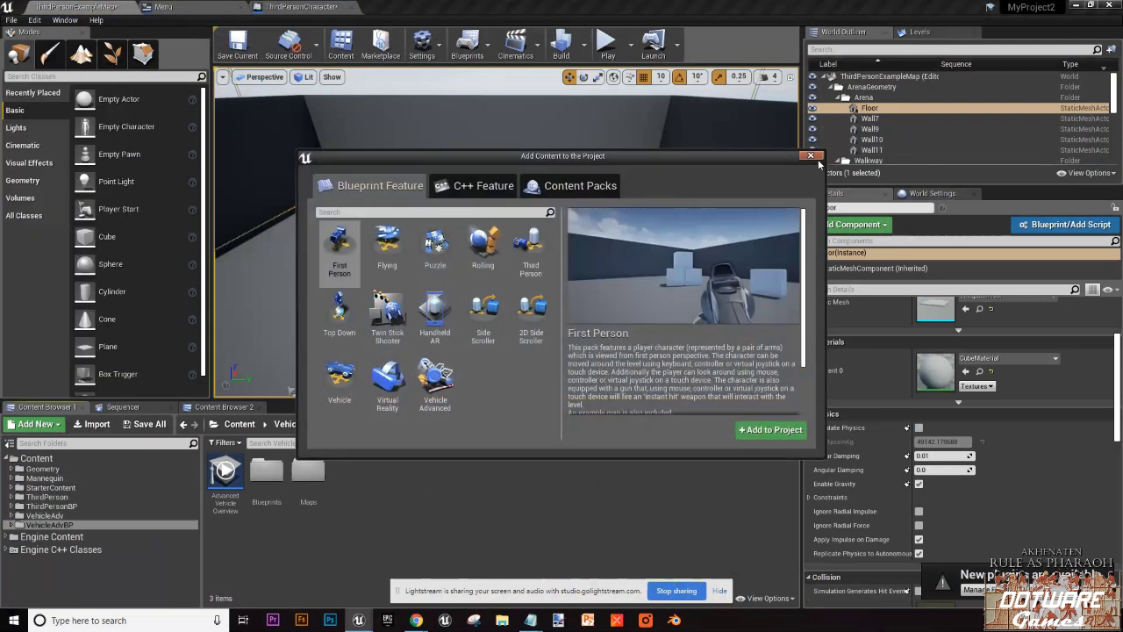
{"action": "left_click", "coordinate": [810, 156]}
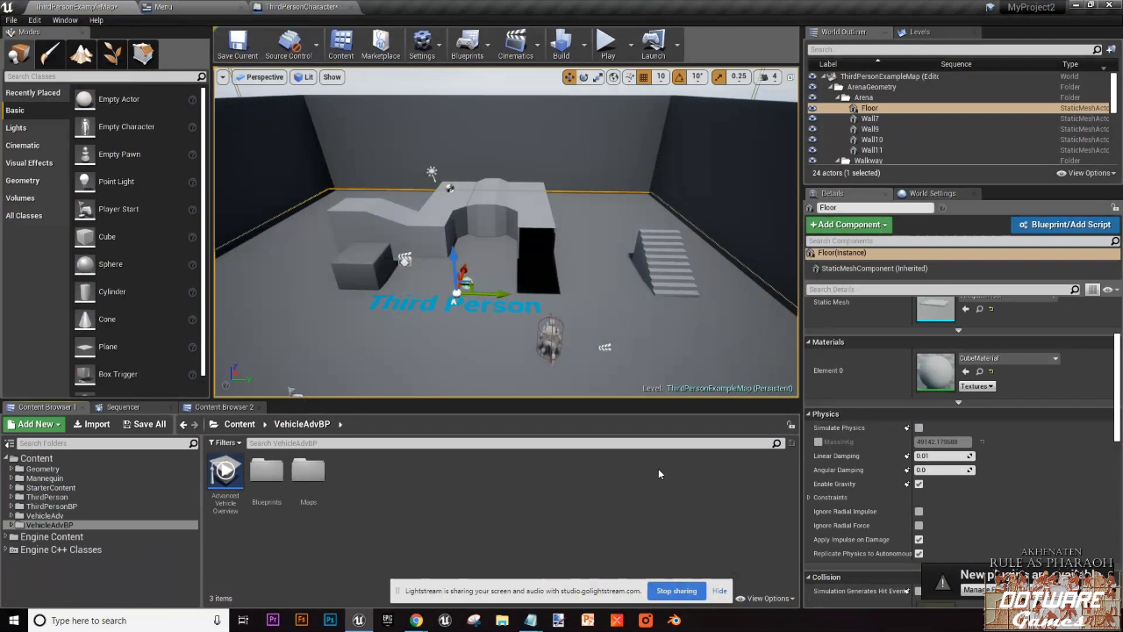
Step: Open the VehicleAdvBP Blueprints folder and place the VehicleBlueprint on the arena floor near the Third Person text
{"action": "scroll", "coordinate": [649, 209], "scroll_direction": "up", "scroll_amount": 5}
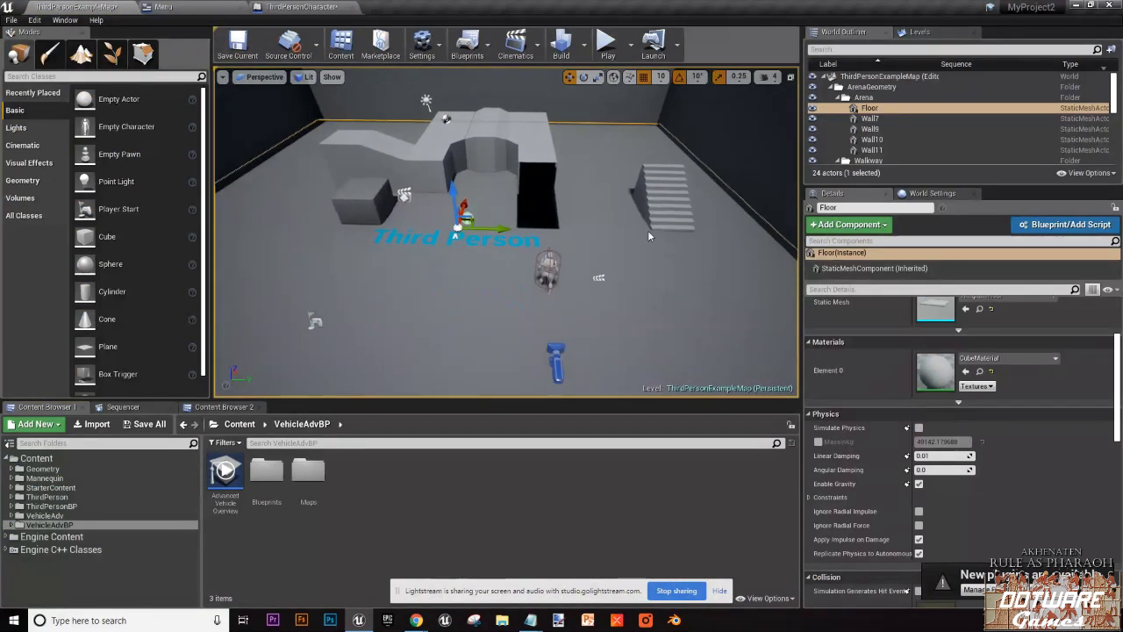
{"action": "scroll", "coordinate": [649, 208], "scroll_direction": "down", "scroll_amount": 5}
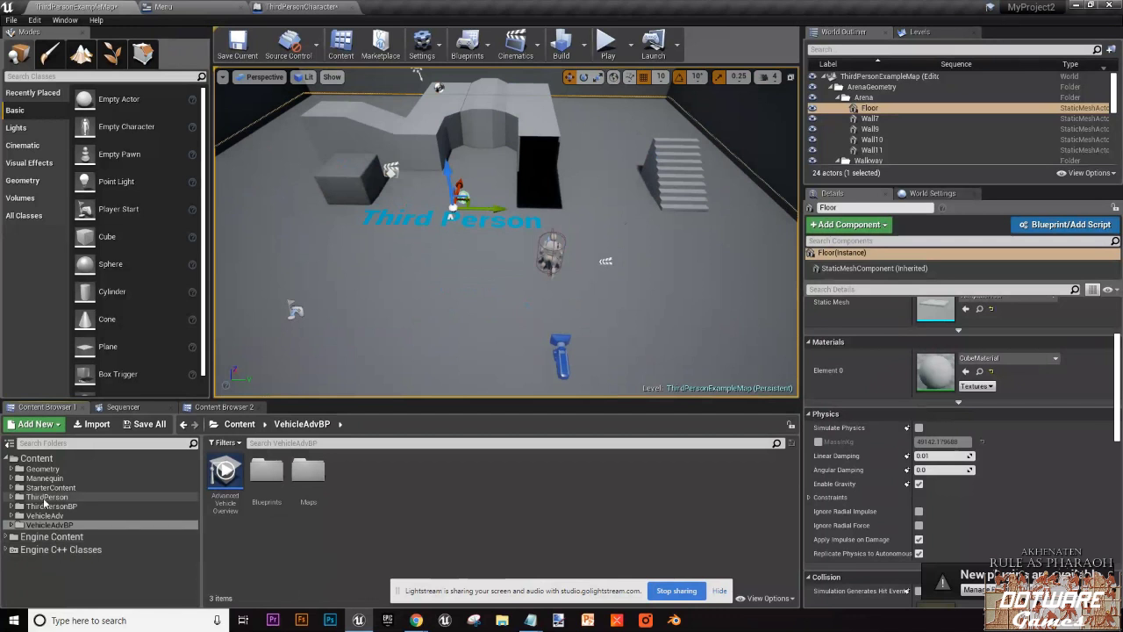
{"action": "left_click", "coordinate": [35, 424]}
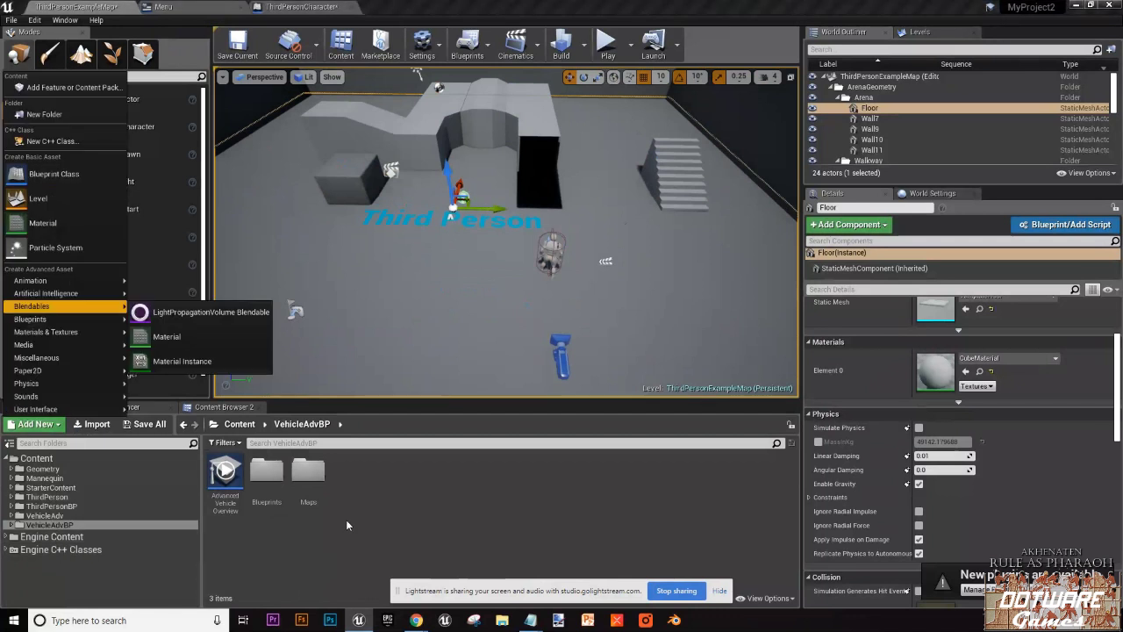
{"action": "left_click", "coordinate": [265, 498]}
{"action": "double_click", "coordinate": [265, 498]}
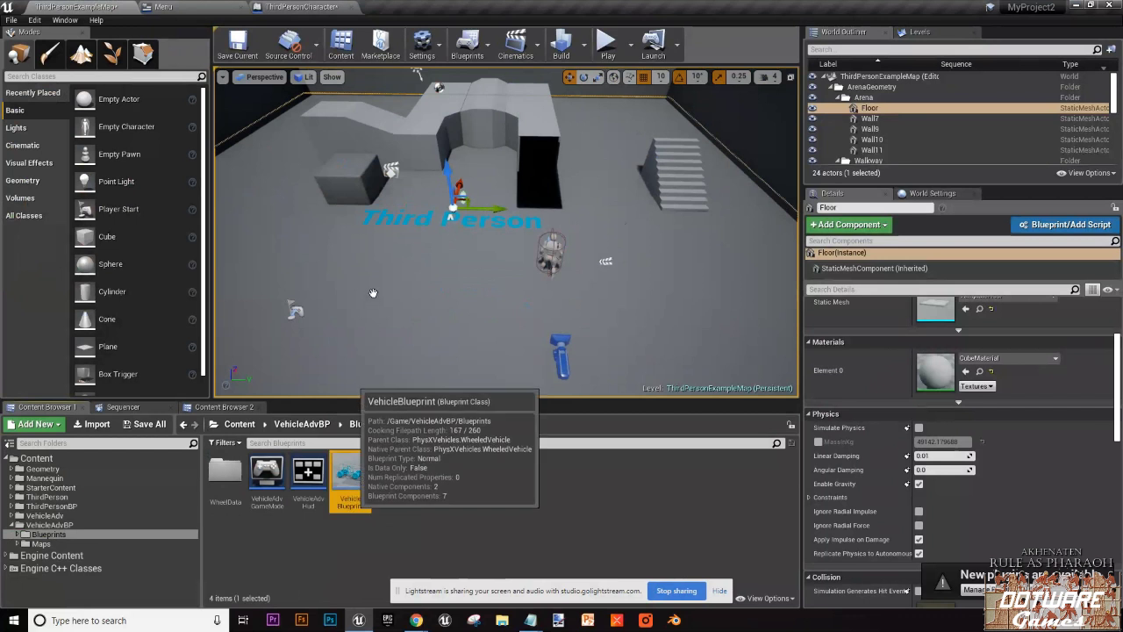
{"action": "left_click_drag", "start_coordinate": [350, 492], "coordinate": [370, 266]}
Step: Play the level, run and jump the character around the placed vehicle, and stop the play session
{"action": "left_click", "coordinate": [608, 48]}
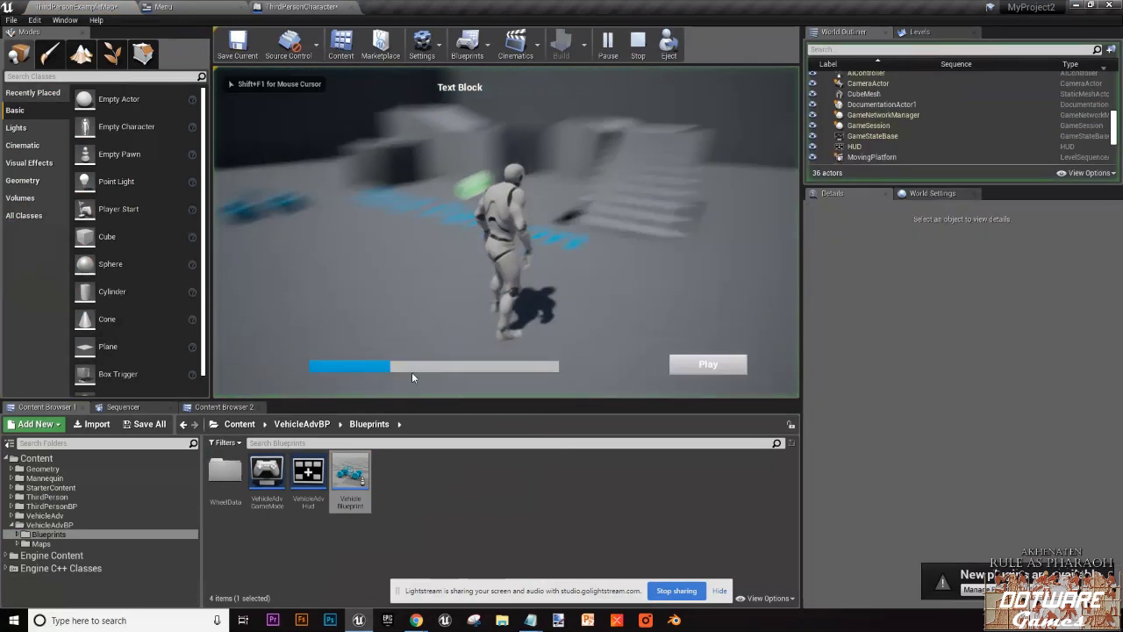
{"action": "key", "text": "w"}
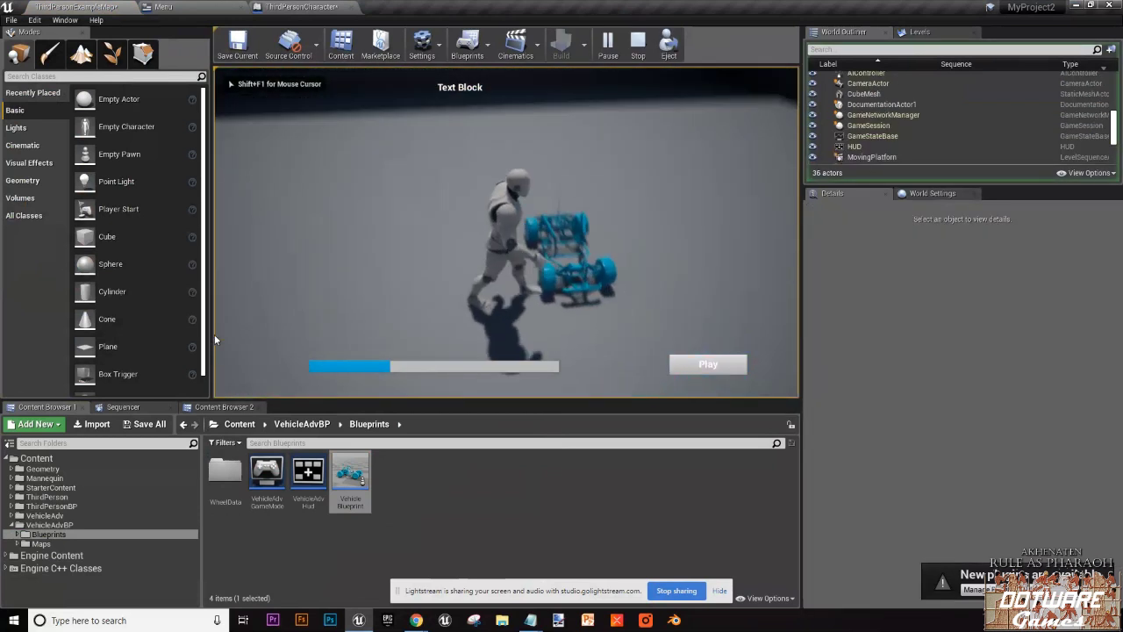
{"action": "key", "text": "space"}
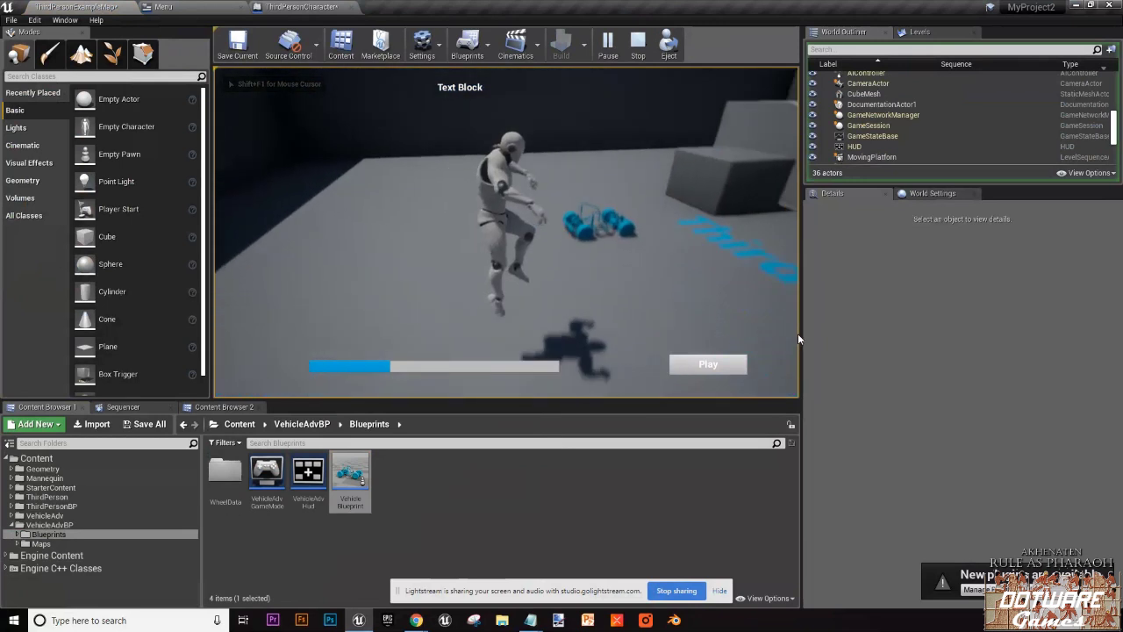
{"action": "key", "text": "w"}
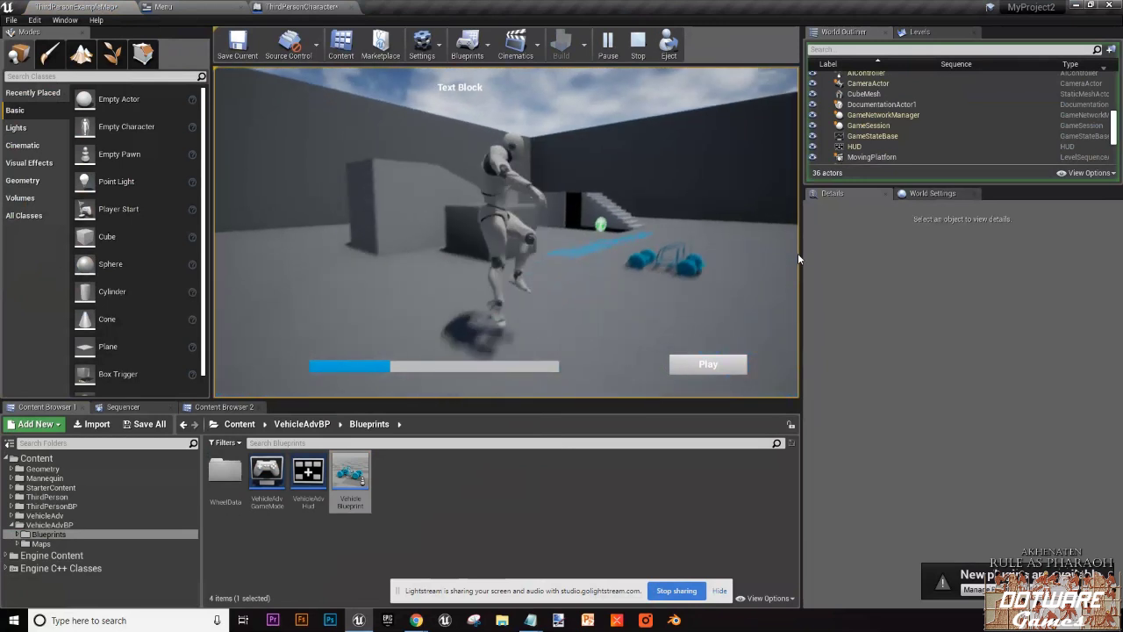
{"action": "key", "text": "space"}
{"action": "key", "text": "w"}
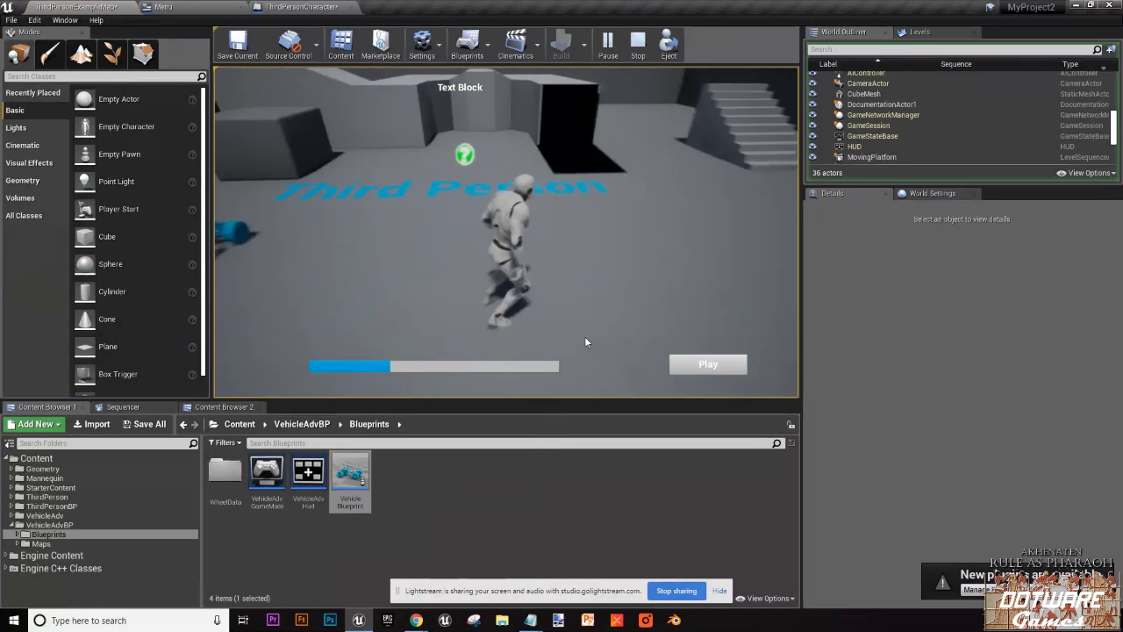
{"action": "key", "text": "w"}
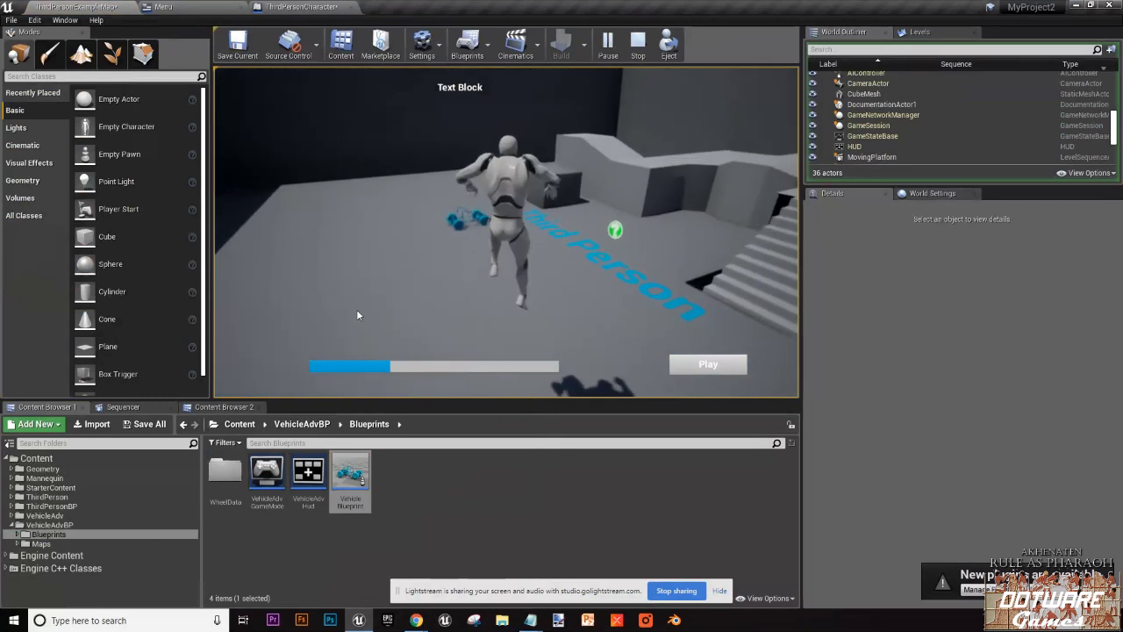
{"action": "key", "text": "Escape"}
Step: Select the placed VehicleBlueprint in the level and open it in the Blueprint Editor
{"action": "right_click_drag", "start_coordinate": [478, 228], "coordinate": [474, 259]}
{"action": "left_click", "coordinate": [504, 221]}
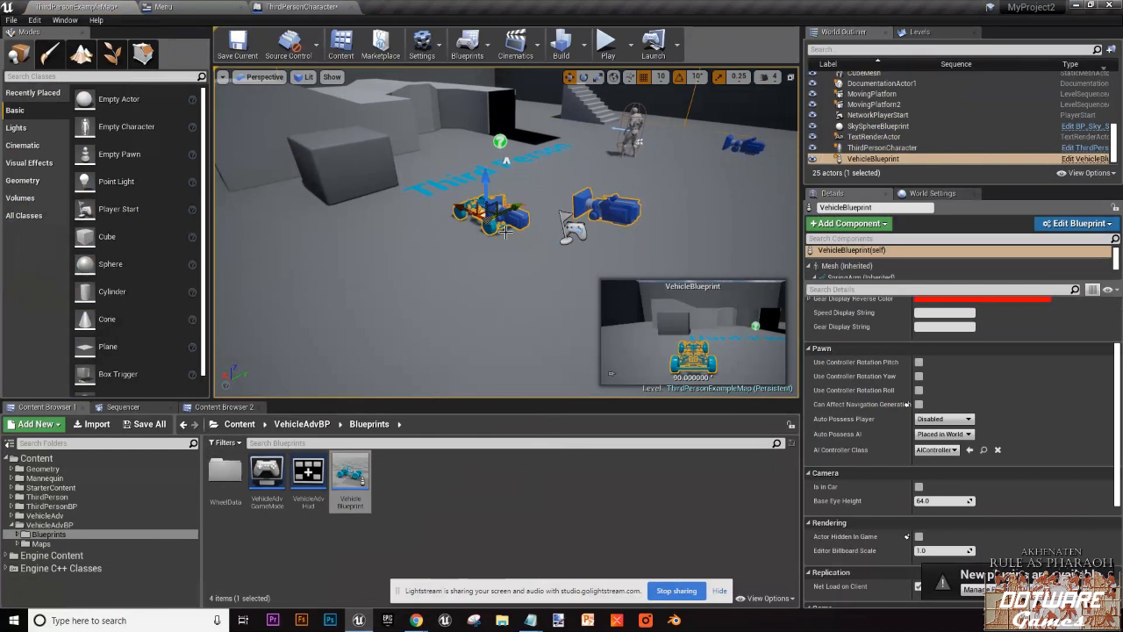
{"action": "left_click", "coordinate": [1072, 224]}
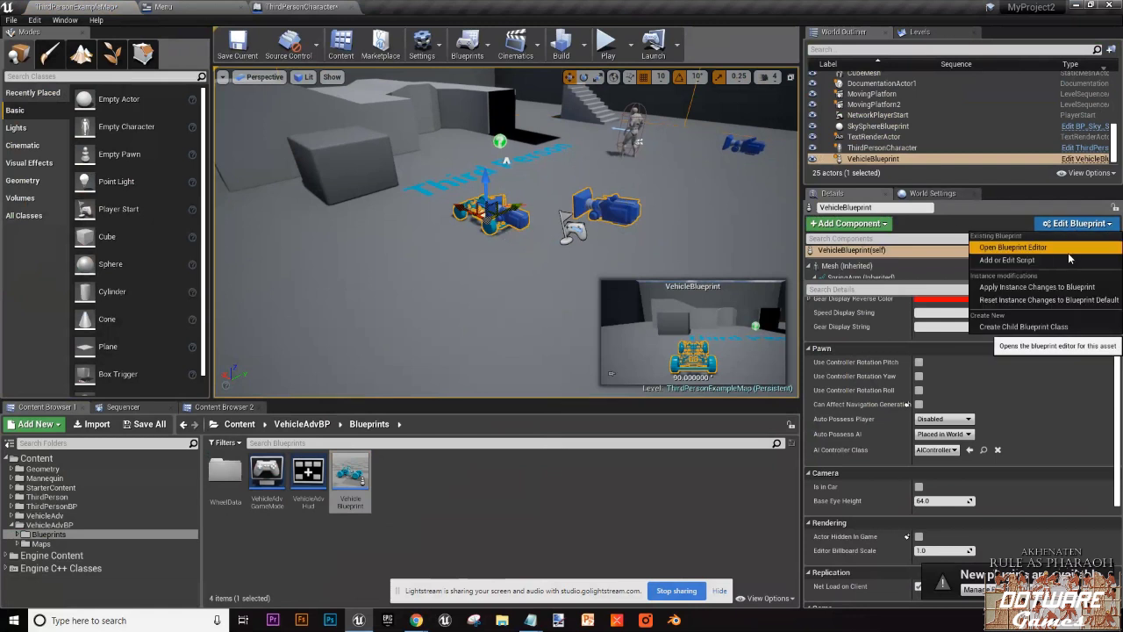
{"action": "left_click", "coordinate": [1068, 253]}
Step: Examine the node groups in VehicleBlueprint's Event Graph and inspect the vehicle model and its cameras in the Blueprint viewport
{"action": "scroll", "coordinate": [428, 256], "scroll_direction": "down", "scroll_amount": 9}
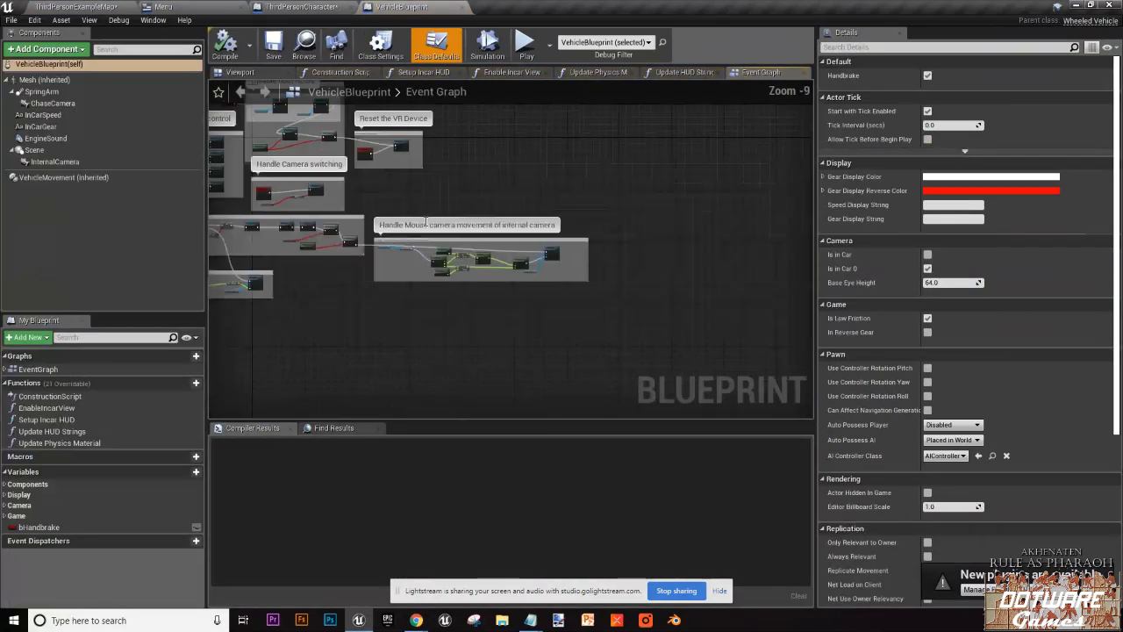
{"action": "right_click_drag", "start_coordinate": [425, 151], "coordinate": [480, 389]}
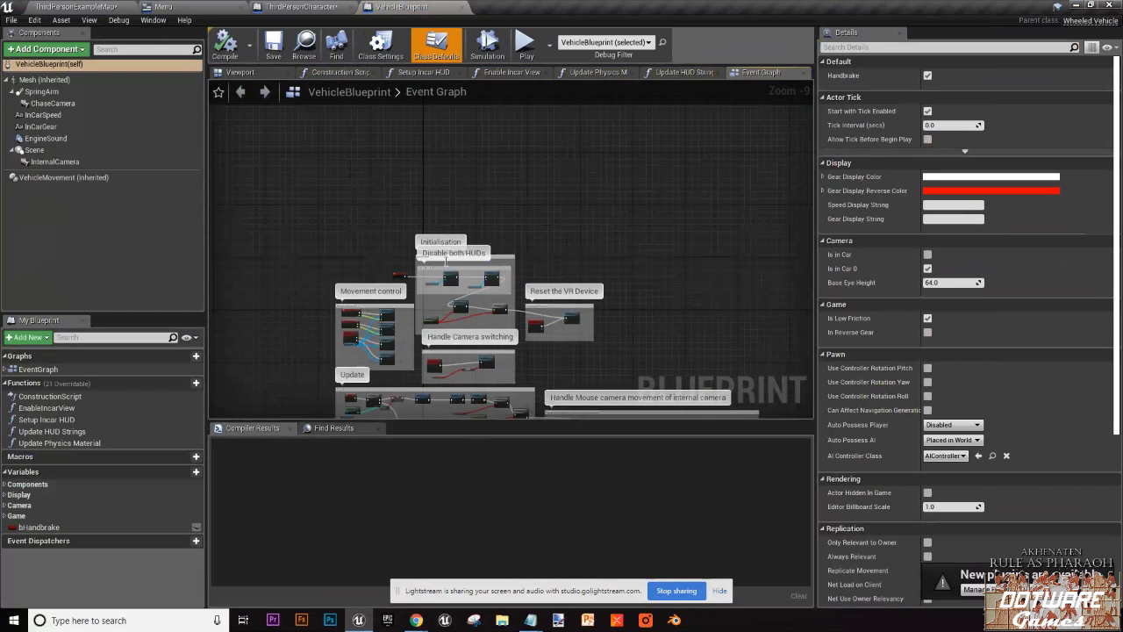
{"action": "right_click_drag", "start_coordinate": [446, 260], "coordinate": [500, 90]}
{"action": "scroll", "coordinate": [453, 229], "scroll_direction": "up", "scroll_amount": 10}
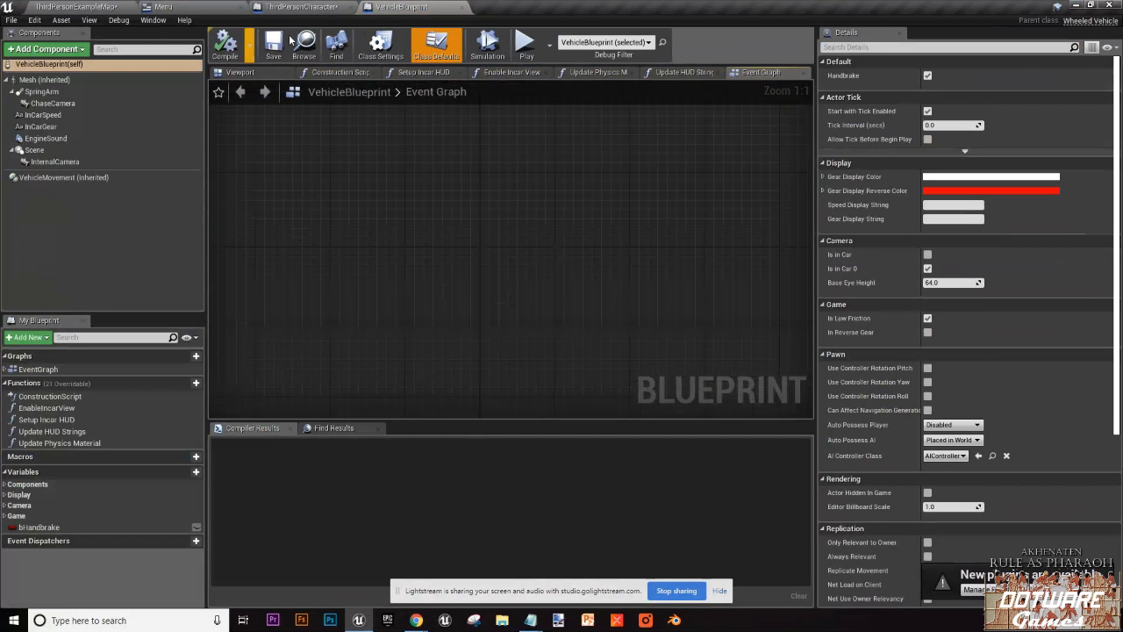
{"action": "left_click", "coordinate": [266, 73]}
{"action": "scroll", "coordinate": [381, 269], "scroll_direction": "up", "scroll_amount": 5}
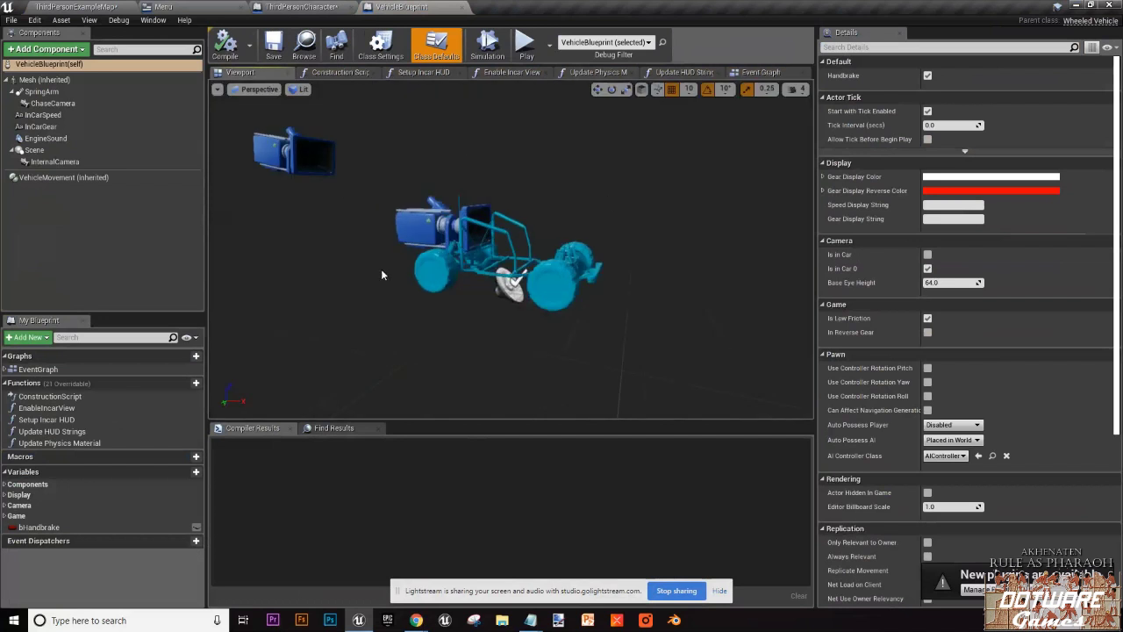
{"action": "scroll", "coordinate": [381, 269], "scroll_direction": "down", "scroll_amount": 6}
{"action": "right_click_drag", "start_coordinate": [381, 268], "coordinate": [408, 208]}
{"action": "scroll", "coordinate": [409, 209], "scroll_direction": "up", "scroll_amount": 5}
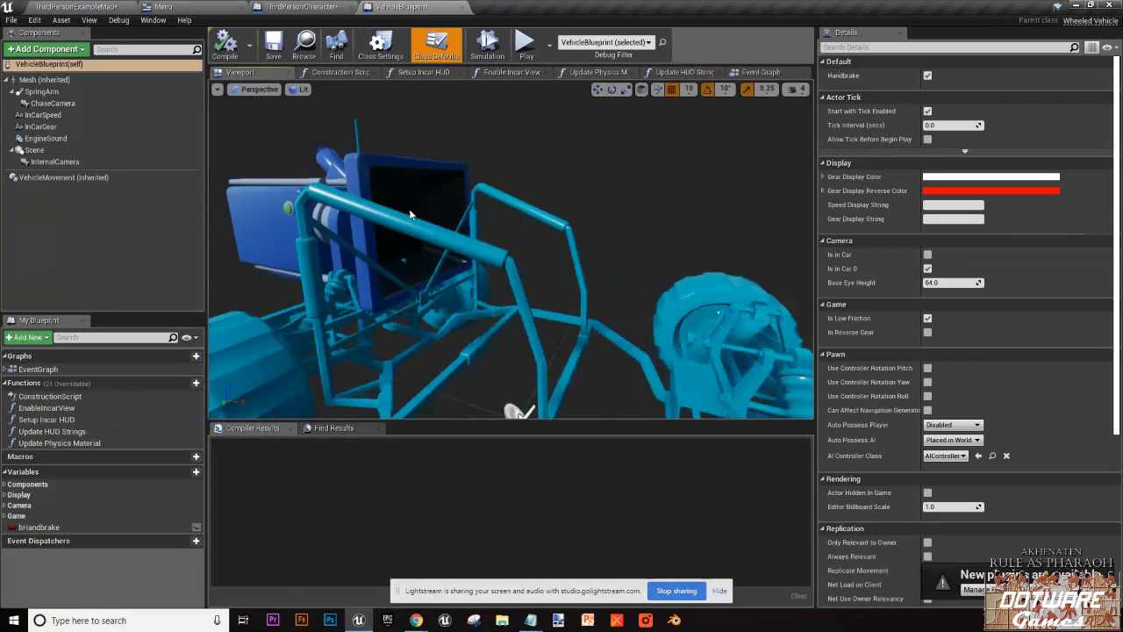
{"action": "scroll", "coordinate": [405, 218], "scroll_direction": "down", "scroll_amount": 4}
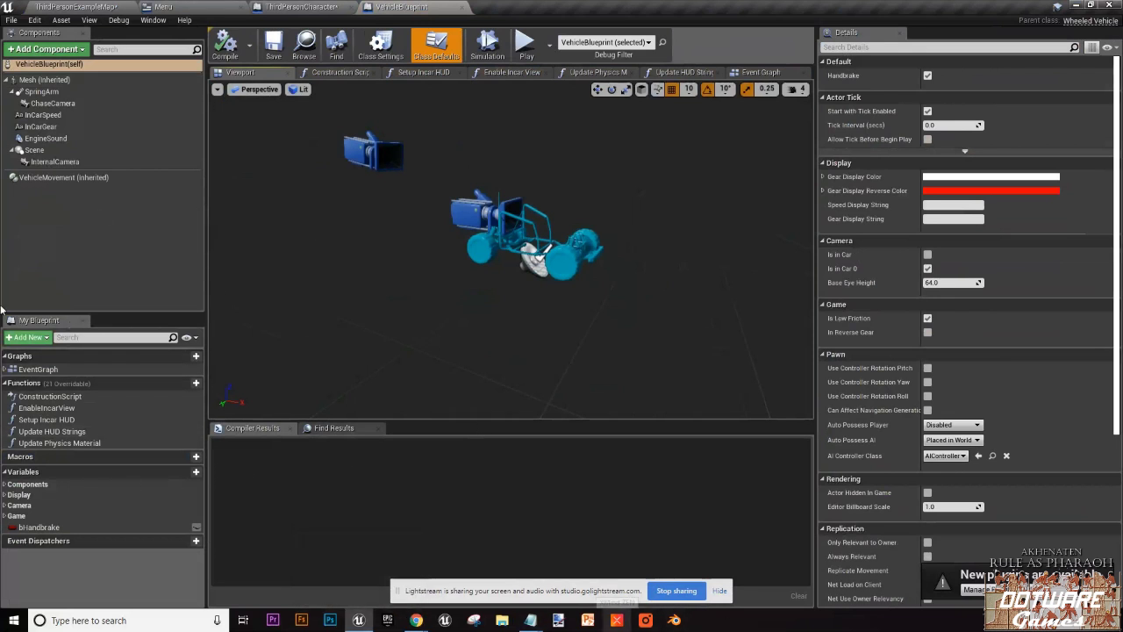
Step: Try adding a Capsule Collision component to the VehicleBlueprint and undo it
{"action": "left_click", "coordinate": [46, 49]}
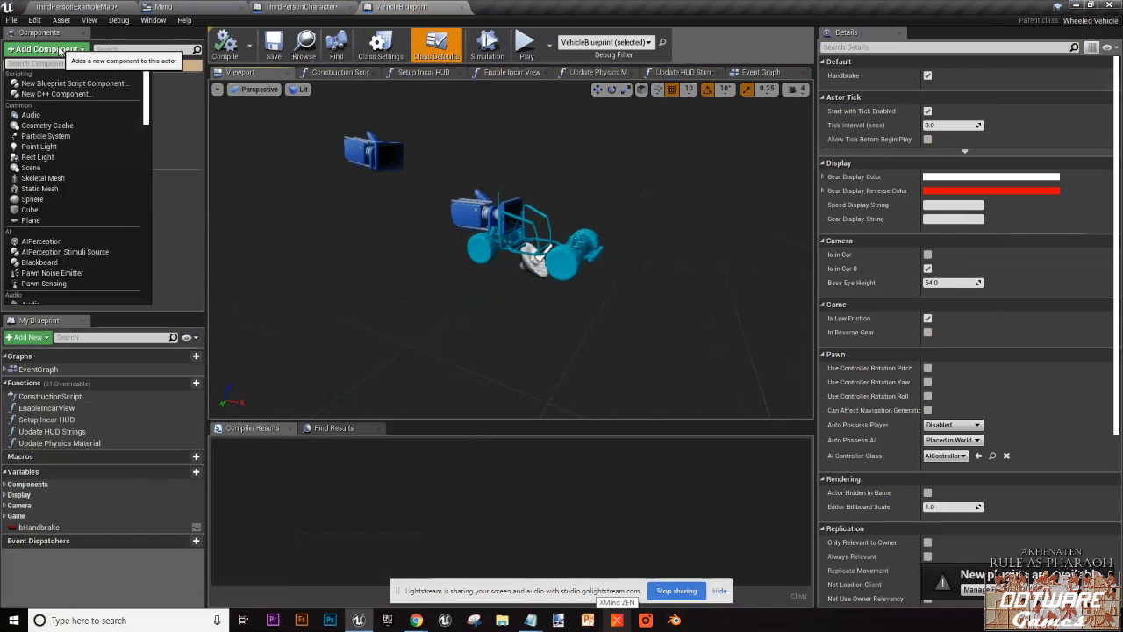
{"action": "scroll", "coordinate": [73, 255], "scroll_direction": "down", "scroll_amount": 15}
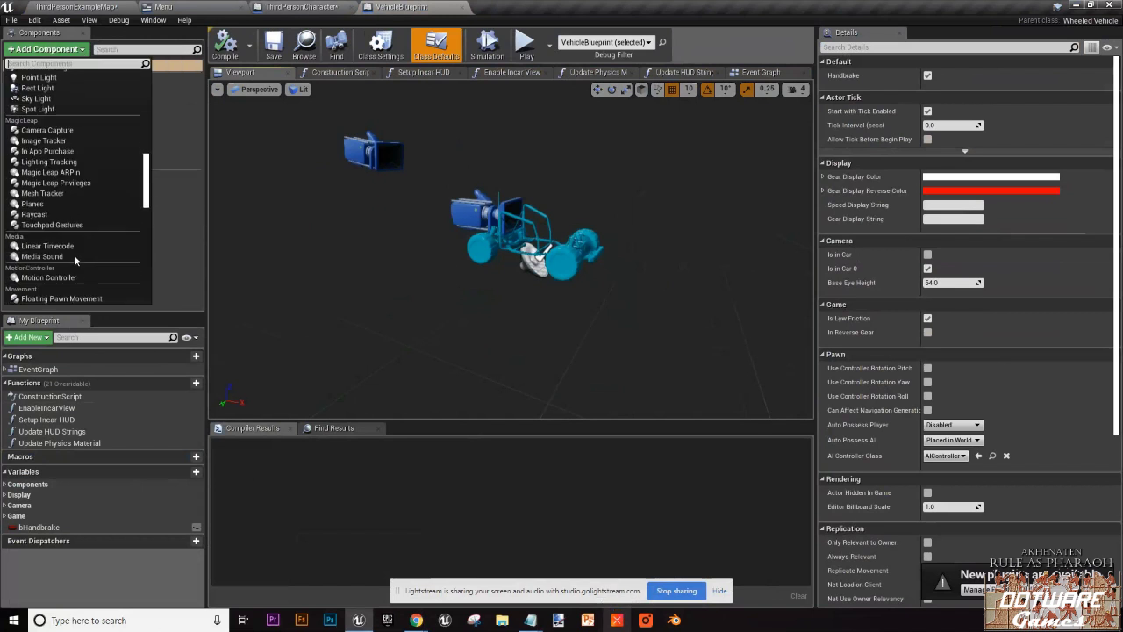
{"action": "scroll", "coordinate": [74, 255], "scroll_direction": "down", "scroll_amount": 3}
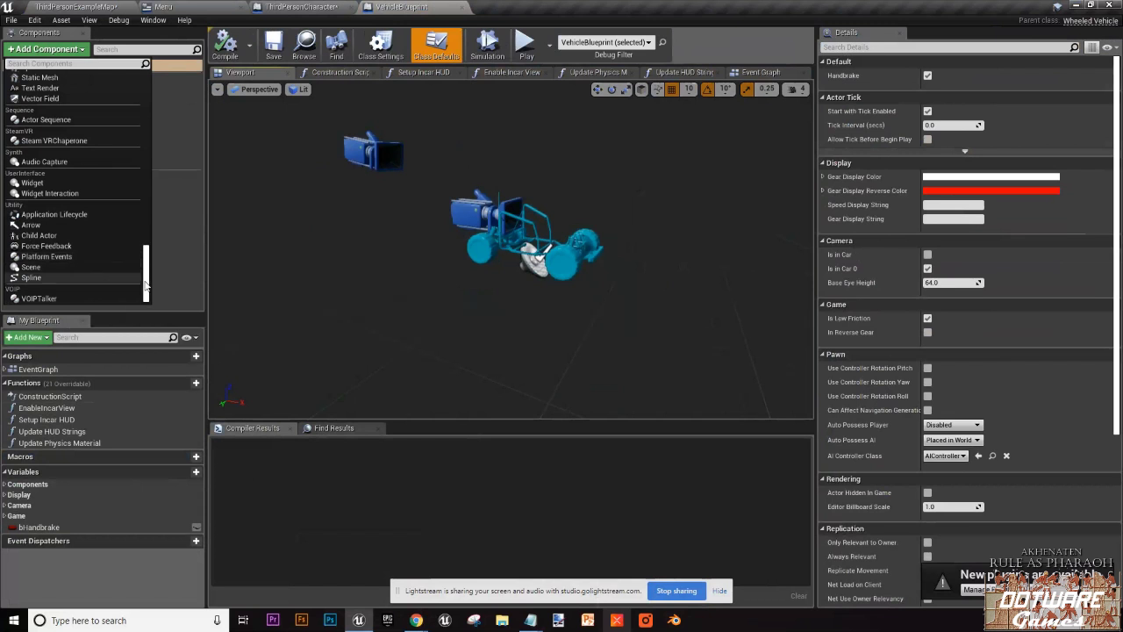
{"action": "left_click_drag", "start_coordinate": [147, 263], "coordinate": [149, 96]}
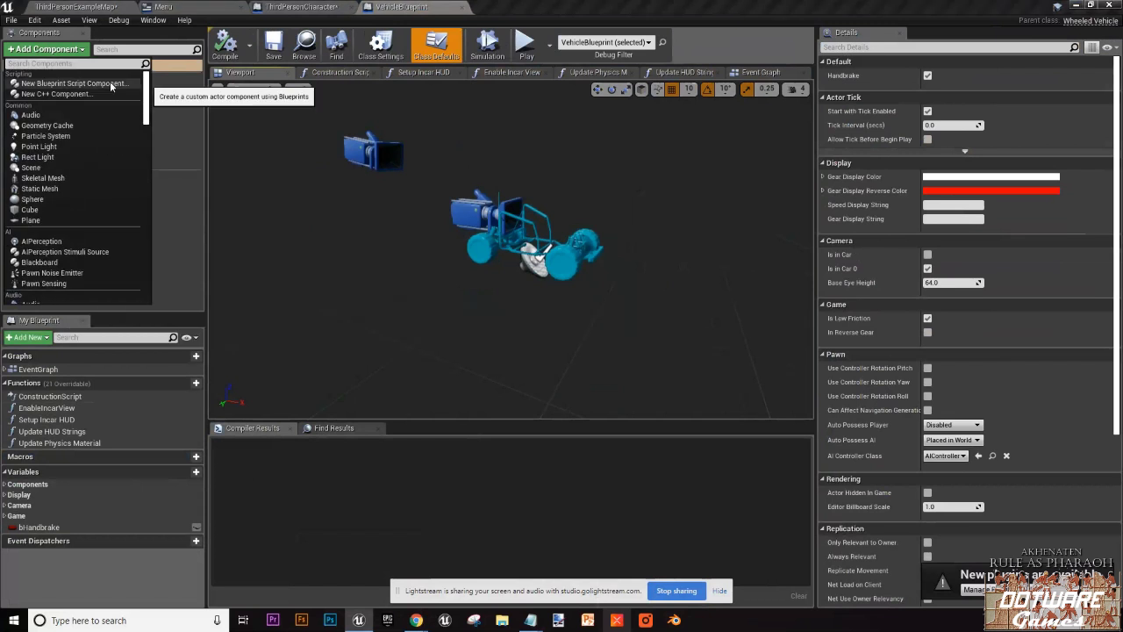
{"action": "type", "text": "col"}
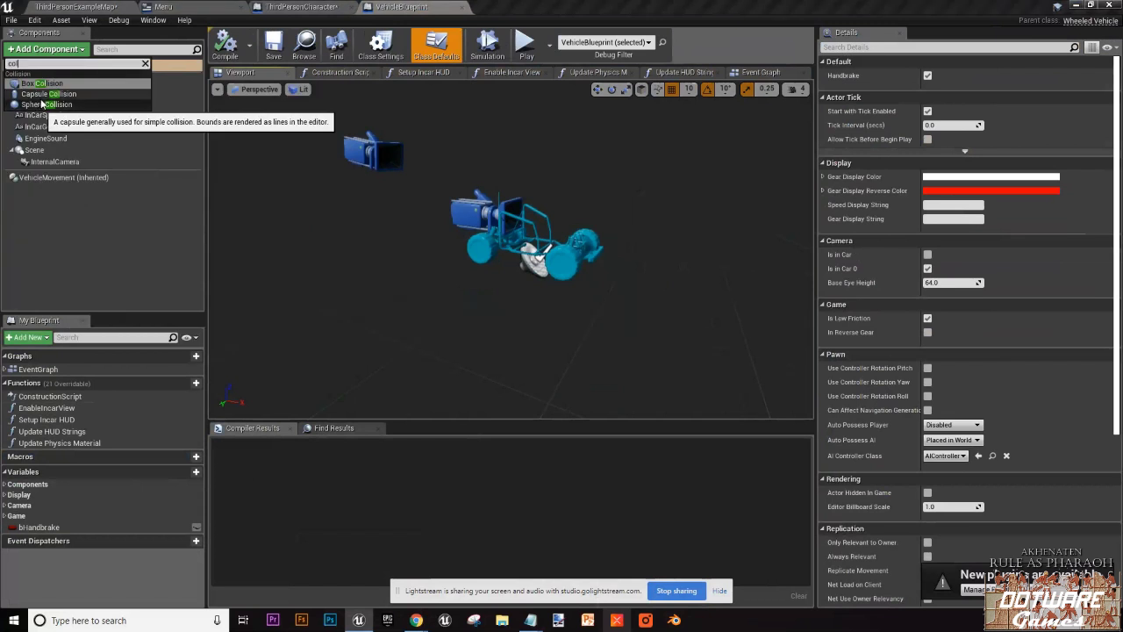
{"action": "left_click", "coordinate": [41, 95]}
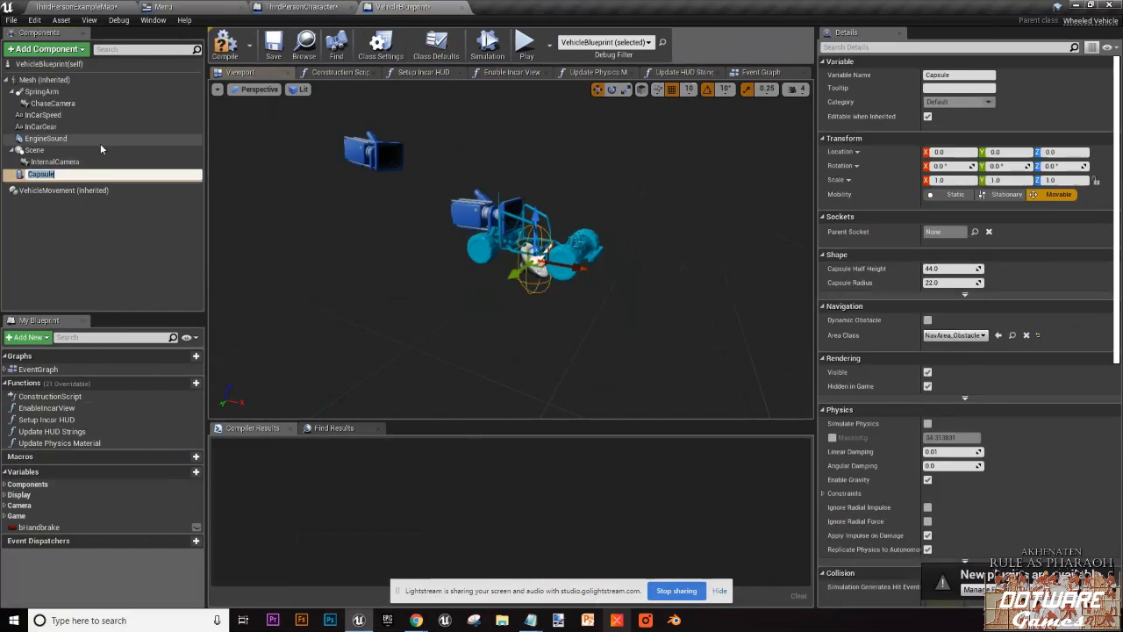
{"action": "key", "text": "ctrl+z"}
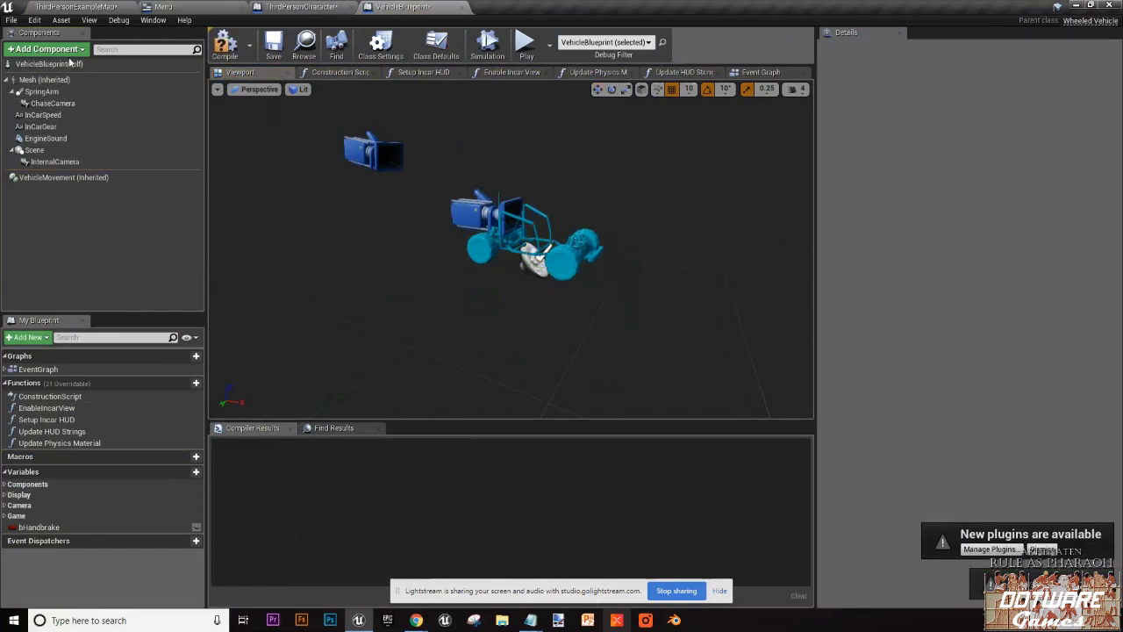
Step: Add a Sphere Collision component with its default name to the VehicleBlueprint and enlarge its radius to about 151
{"action": "left_click", "coordinate": [69, 49]}
{"action": "type", "text": "s"}
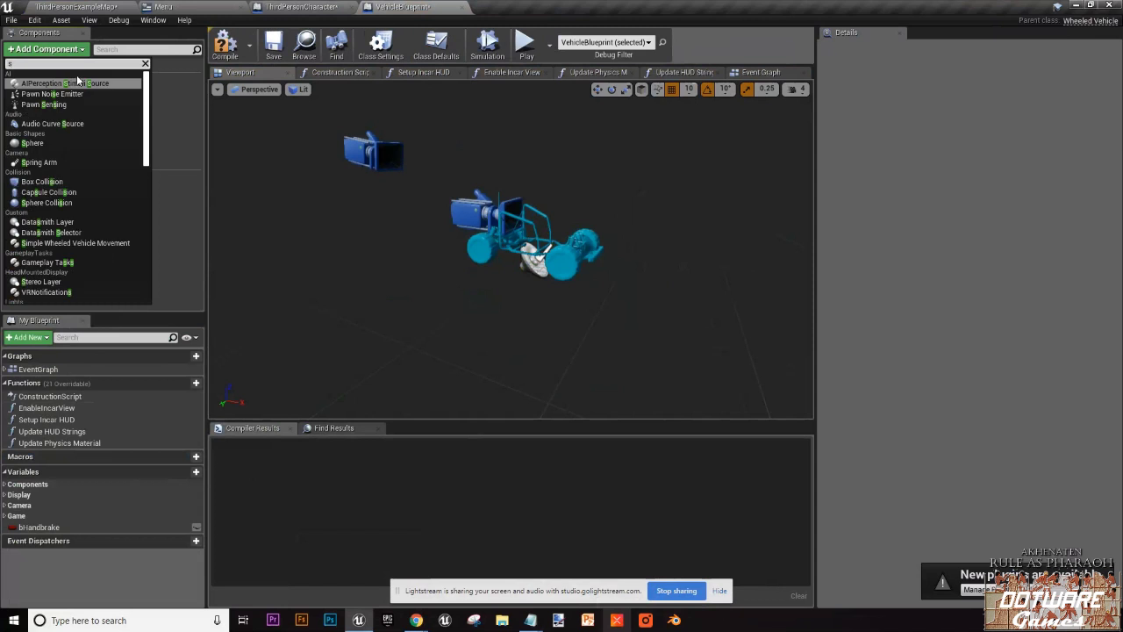
{"action": "type", "text": "ph"}
{"action": "left_click", "coordinate": [73, 103]}
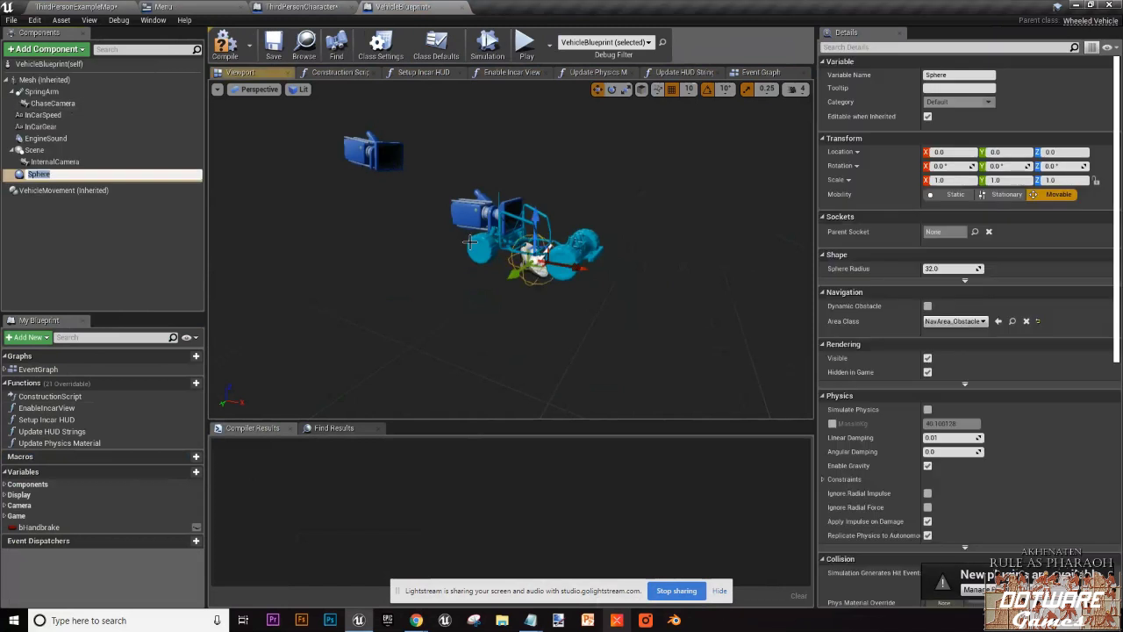
{"action": "key", "text": "Return"}
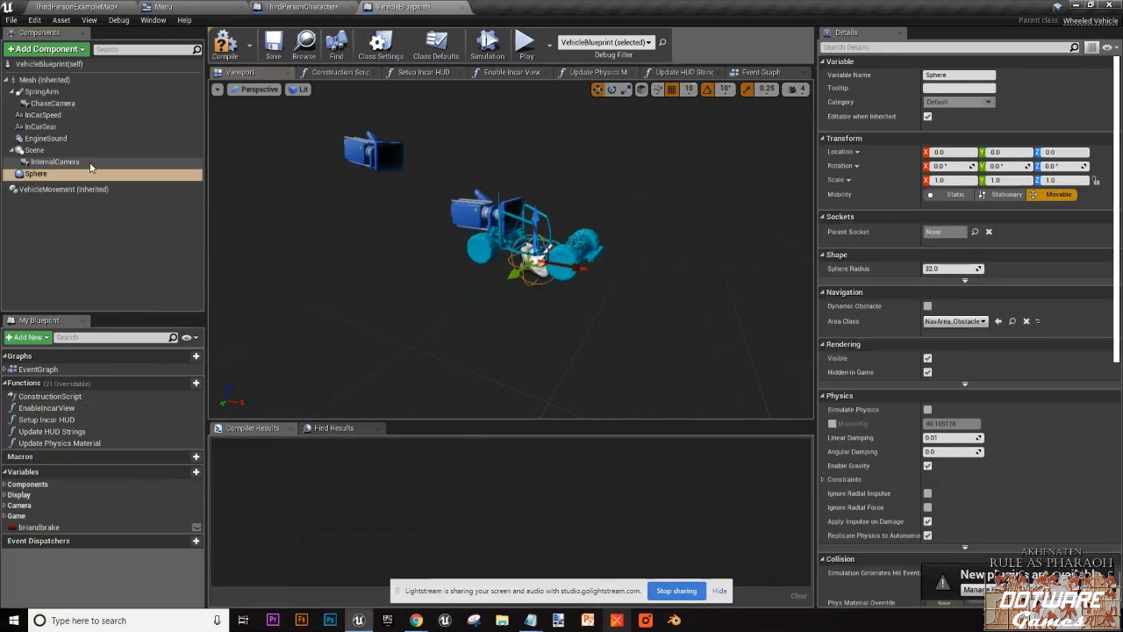
{"action": "left_click", "coordinate": [626, 89]}
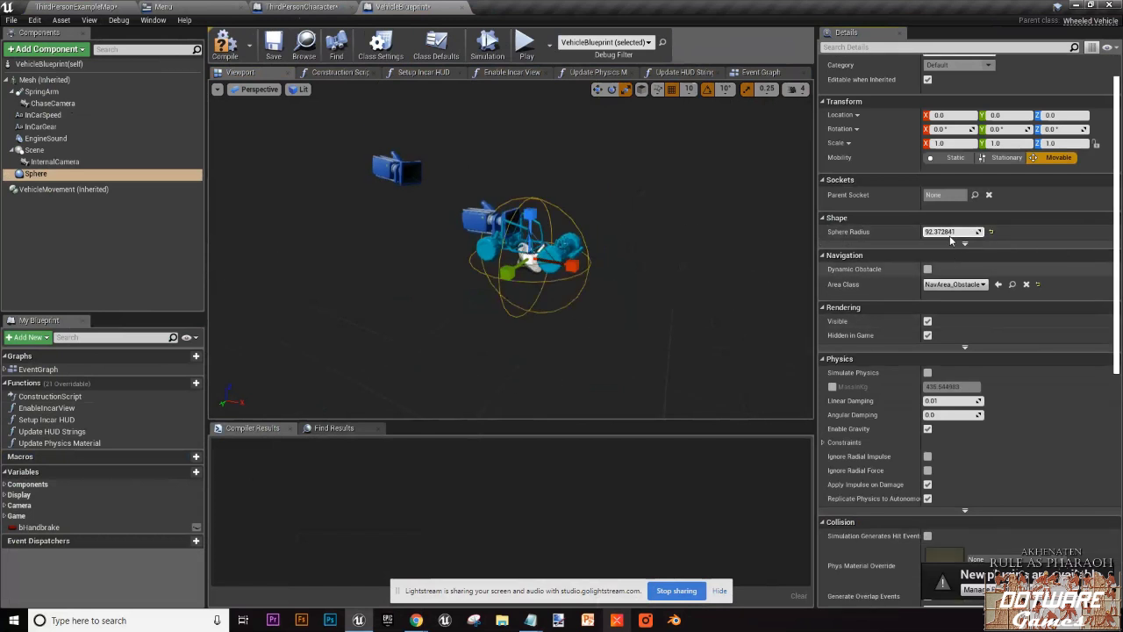
{"action": "mouse_move", "coordinate": [941, 233]}
{"action": "left_mouse_down"}
{"action": "mouse_move", "coordinate": [984, 233]}
{"action": "mouse_move", "coordinate": [926, 232]}
{"action": "left_mouse_up"}
Step: Examine from several distances how far the collision sphere extends around the vehicle and its cameras
{"action": "scroll", "coordinate": [574, 251], "scroll_direction": "up", "scroll_amount": 6}
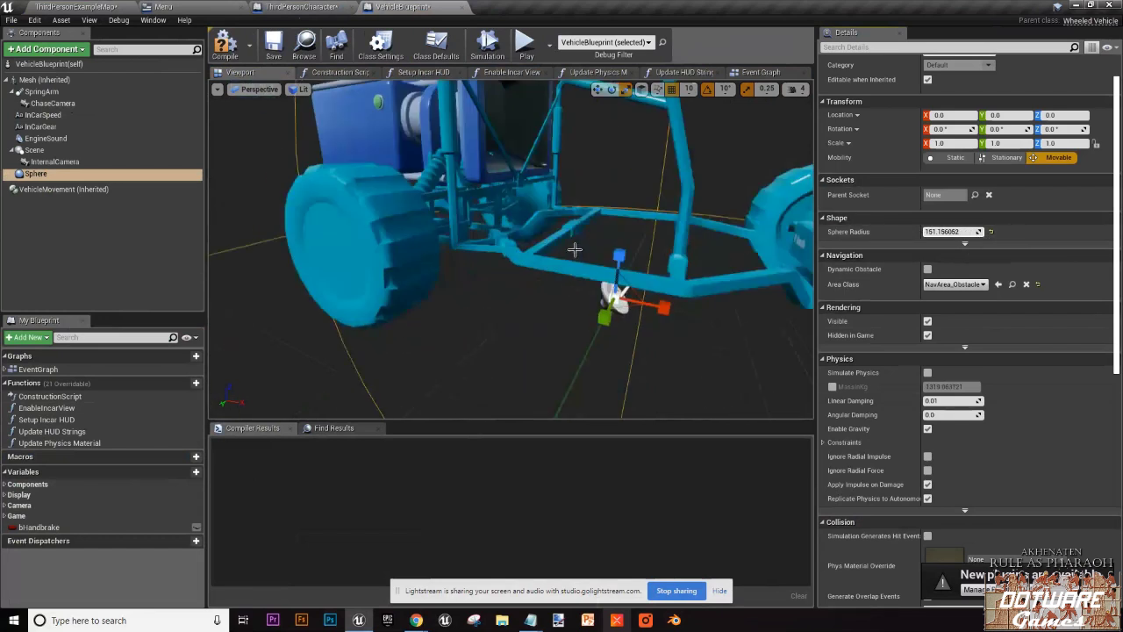
{"action": "mouse_move", "coordinate": [575, 251]}
{"action": "right_mouse_down"}
{"action": "mouse_move", "coordinate": [576, 335]}
{"action": "mouse_move", "coordinate": [600, 248]}
{"action": "mouse_move", "coordinate": [585, 251]}
{"action": "right_mouse_up"}
{"action": "scroll", "coordinate": [600, 248], "scroll_direction": "down", "scroll_amount": 6}
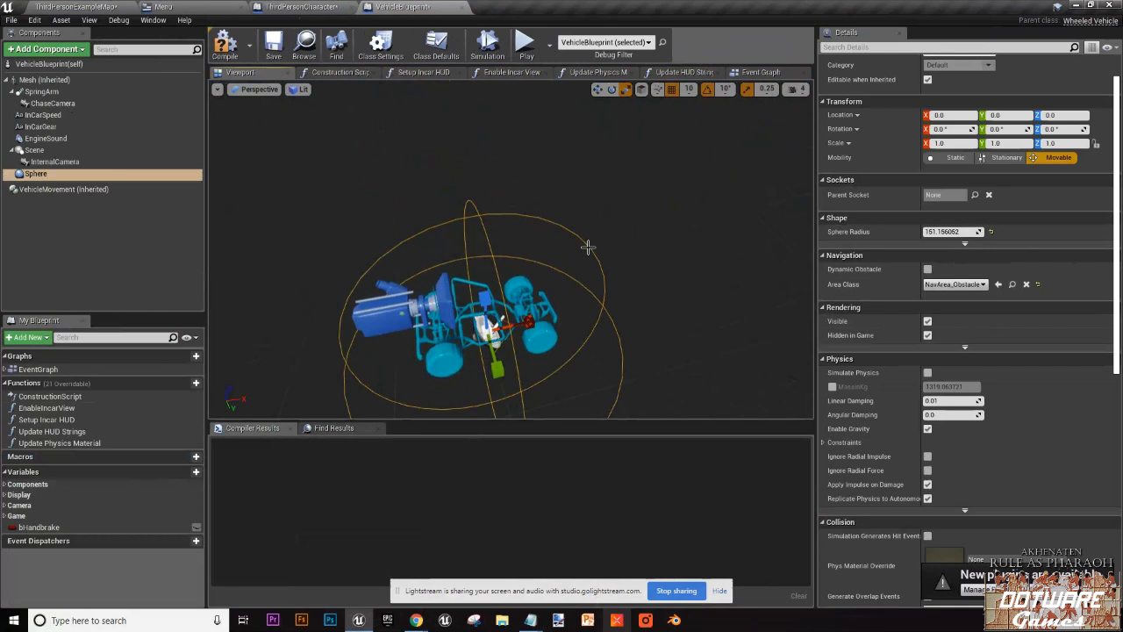
{"action": "scroll", "coordinate": [587, 248], "scroll_direction": "up", "scroll_amount": 5}
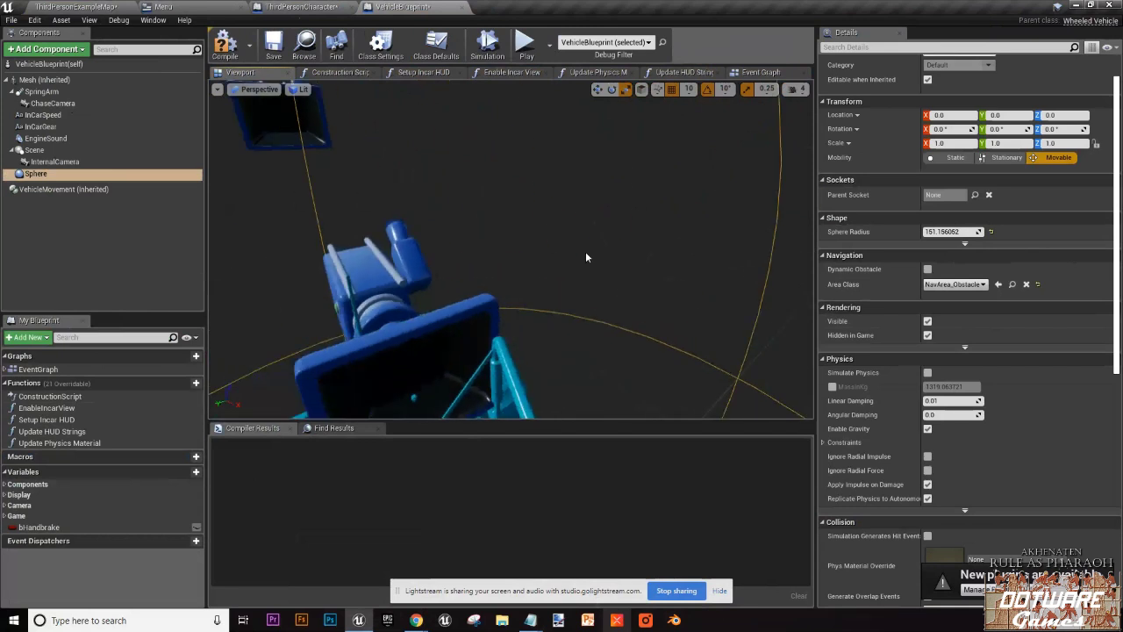
{"action": "scroll", "coordinate": [586, 253], "scroll_direction": "down", "scroll_amount": 6}
{"action": "scroll", "coordinate": [569, 278], "scroll_direction": "up", "scroll_amount": 7}
{"action": "scroll", "coordinate": [570, 282], "scroll_direction": "down", "scroll_amount": 8}
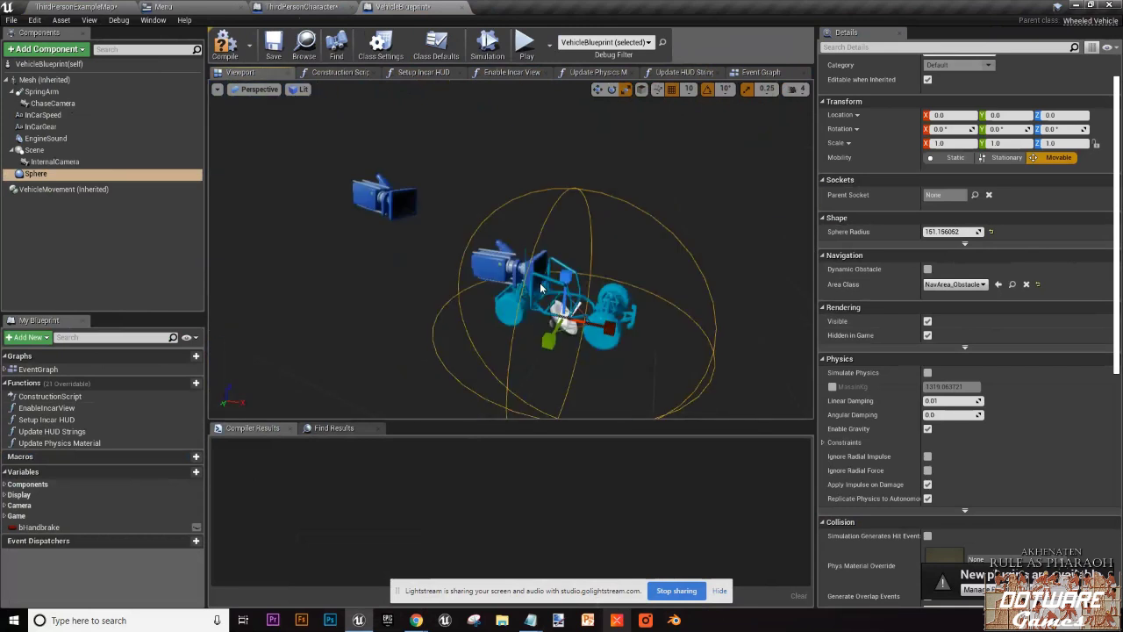
{"action": "scroll", "coordinate": [553, 287], "scroll_direction": "up", "scroll_amount": 4}
{"action": "scroll", "coordinate": [548, 289], "scroll_direction": "down", "scroll_amount": 4}
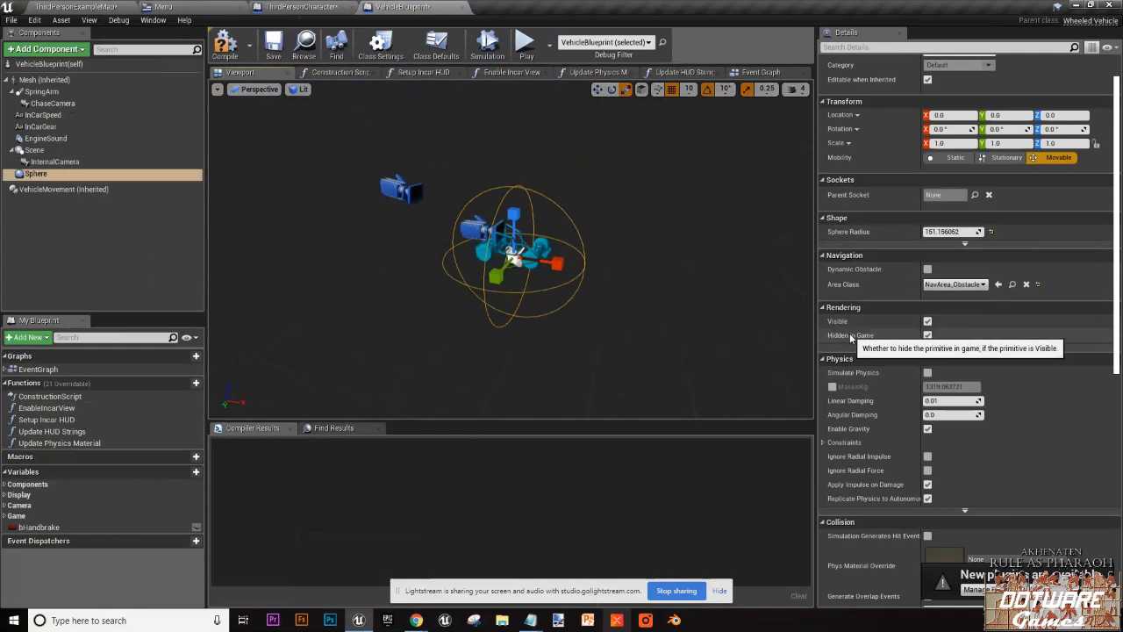
Step: Add an On Component Begin Overlap event for the Sphere component and place it in clear space in the Event Graph
{"action": "scroll", "coordinate": [877, 351], "scroll_direction": "down", "scroll_amount": 10}
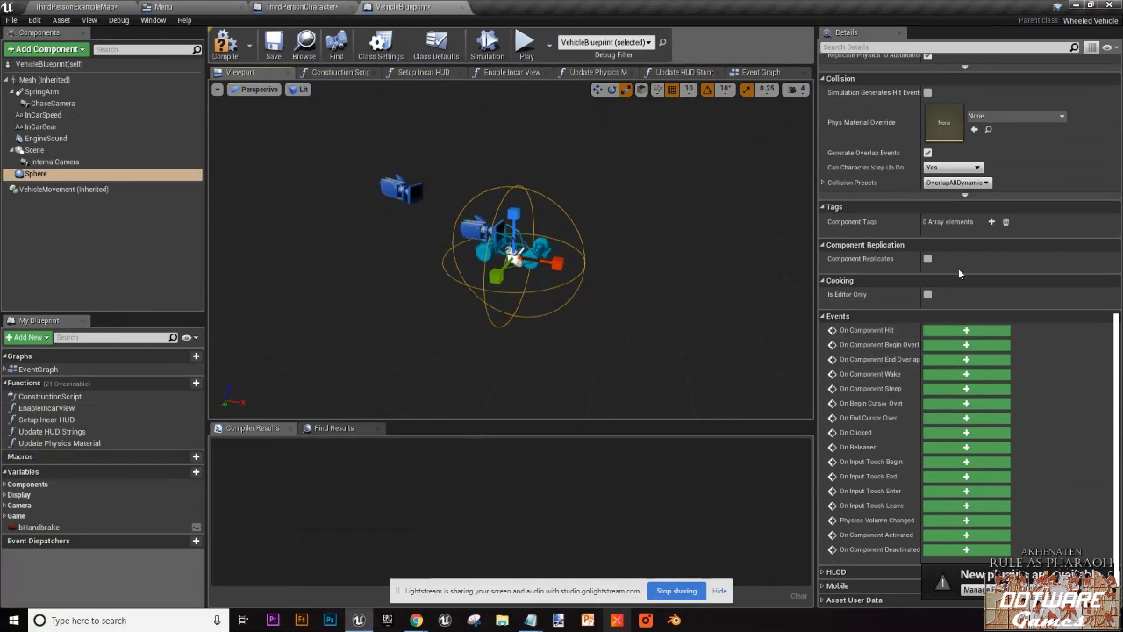
{"action": "left_click_drag", "start_coordinate": [920, 261], "coordinate": [968, 232]}
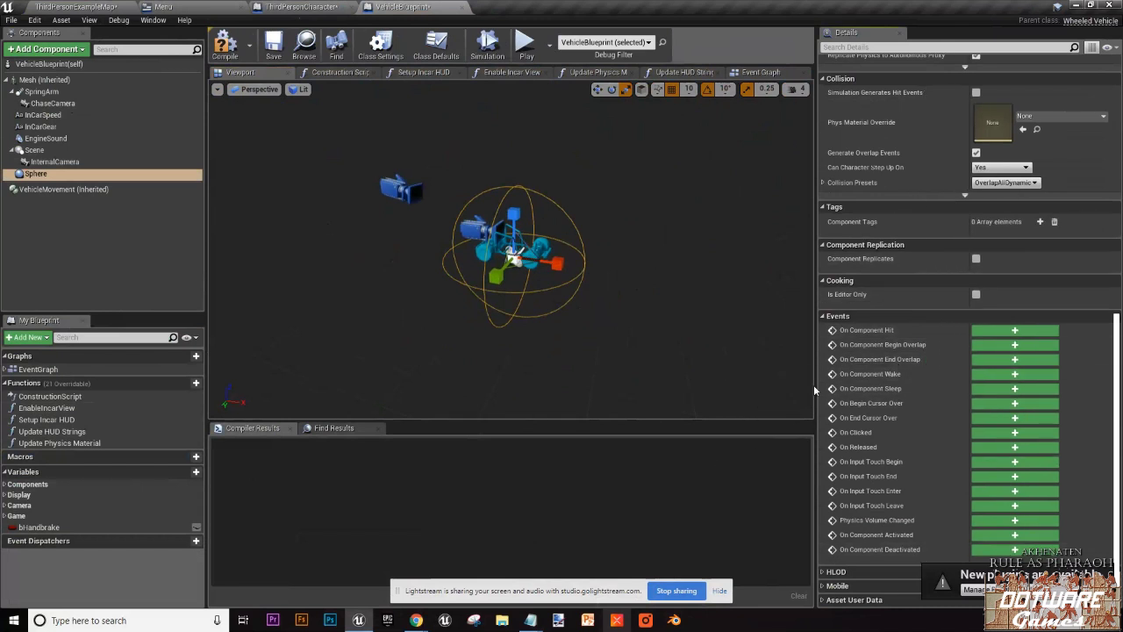
{"action": "left_click_drag", "start_coordinate": [815, 368], "coordinate": [762, 373]}
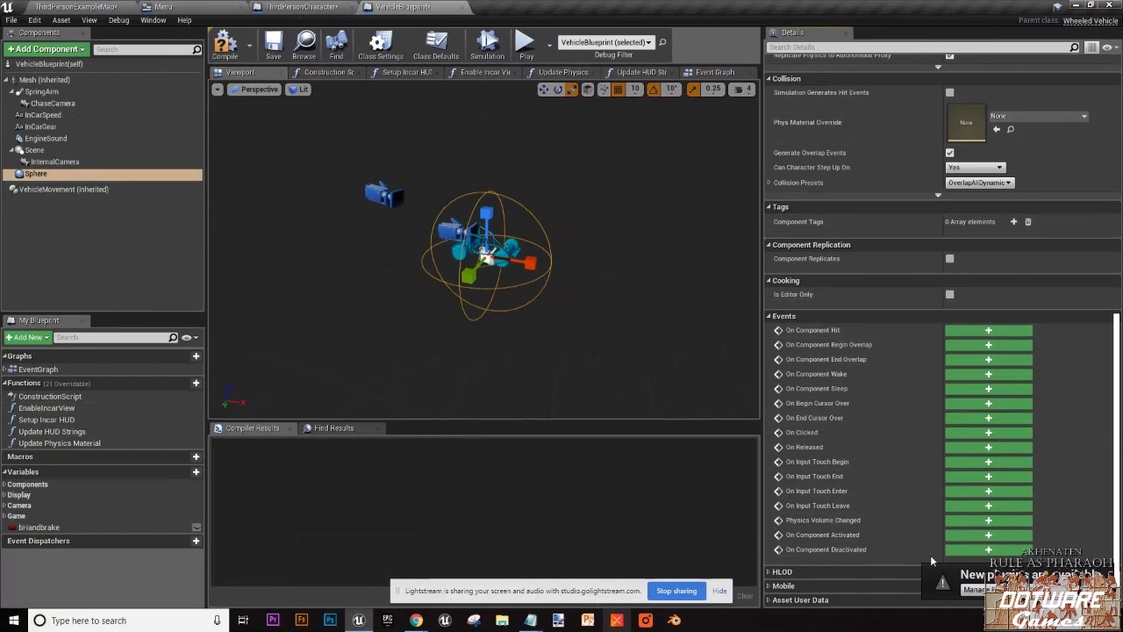
{"action": "scroll", "coordinate": [580, 276], "scroll_direction": "up", "scroll_amount": 3}
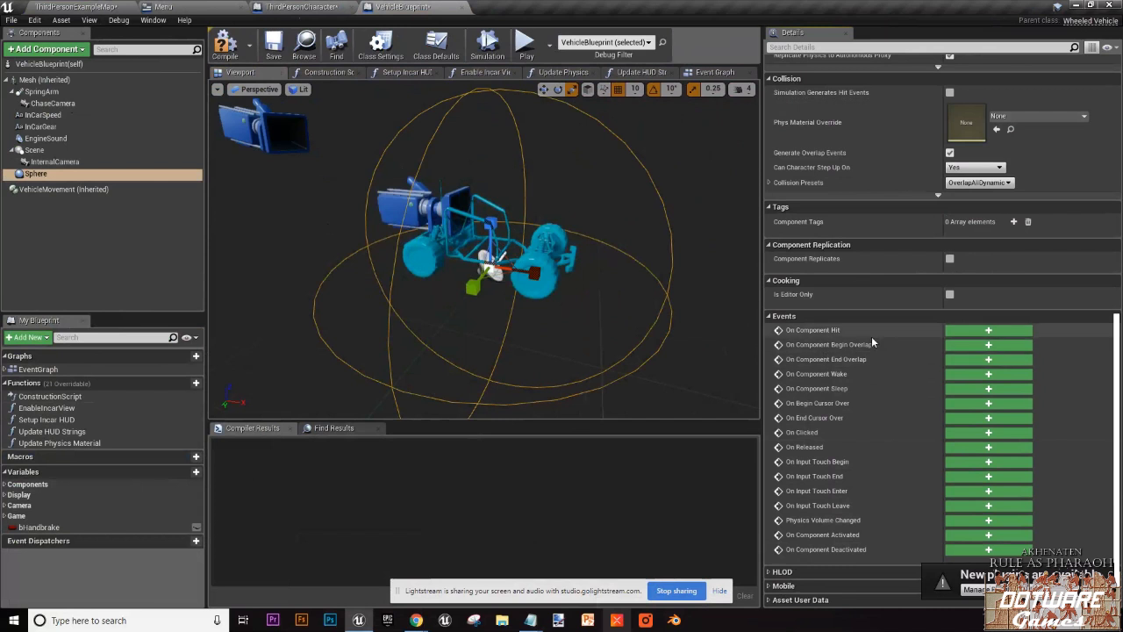
{"action": "left_click", "coordinate": [989, 353]}
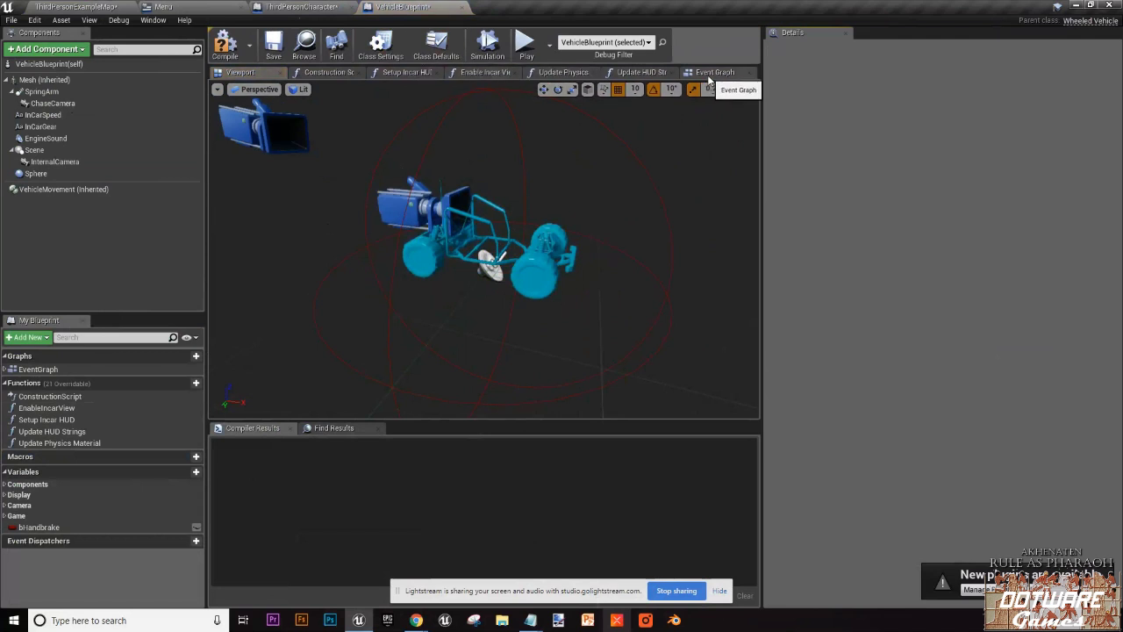
{"action": "left_click", "coordinate": [708, 76]}
{"action": "right_click", "coordinate": [707, 75]}
{"action": "left_click", "coordinate": [591, 207]}
{"action": "right_click_drag", "start_coordinate": [658, 242], "coordinate": [478, 188]}
{"action": "left_click", "coordinate": [375, 220]}
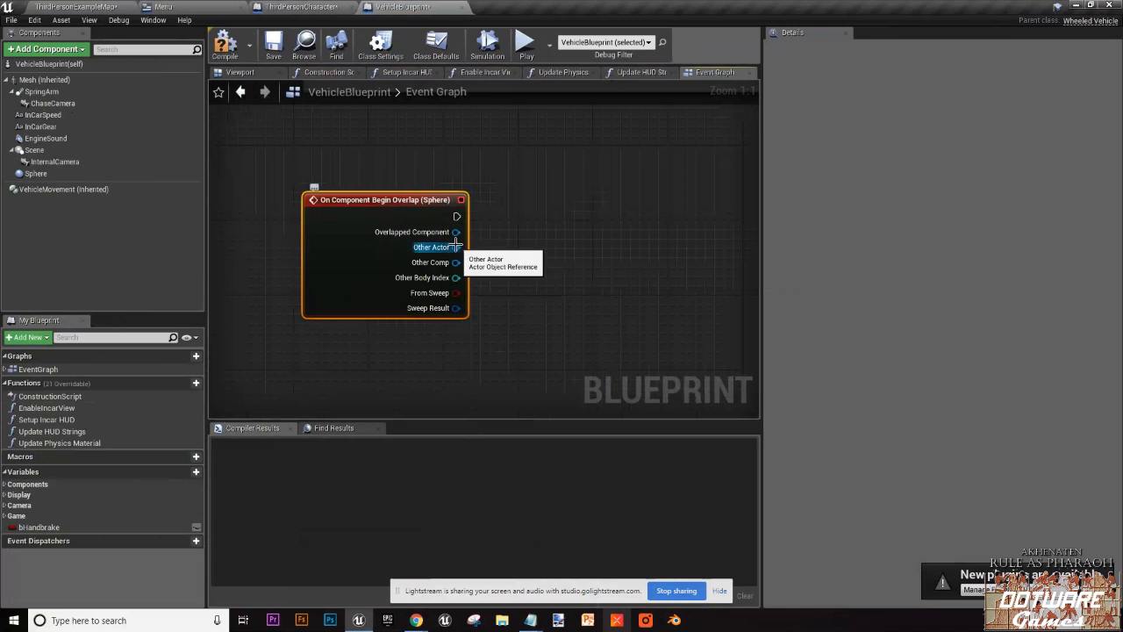
Step: Add a Cast To ThirdPersonCharacter node driven by the Sphere overlap event, with Other Actor as its object
{"action": "left_click_drag", "start_coordinate": [455, 246], "coordinate": [527, 207]}
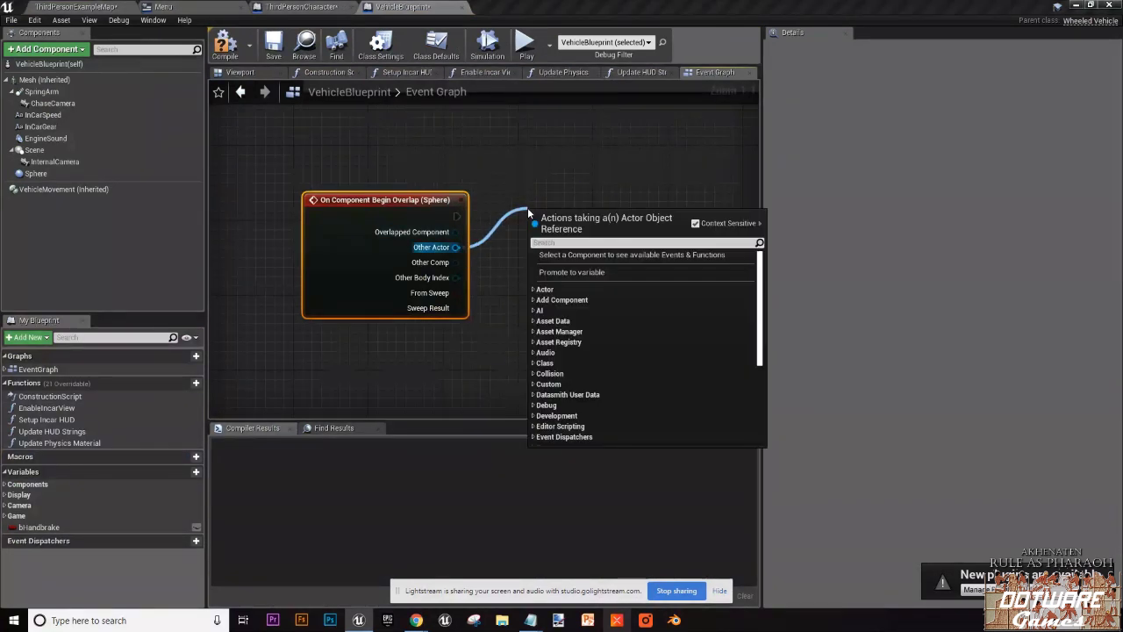
{"action": "type", "text": "third"}
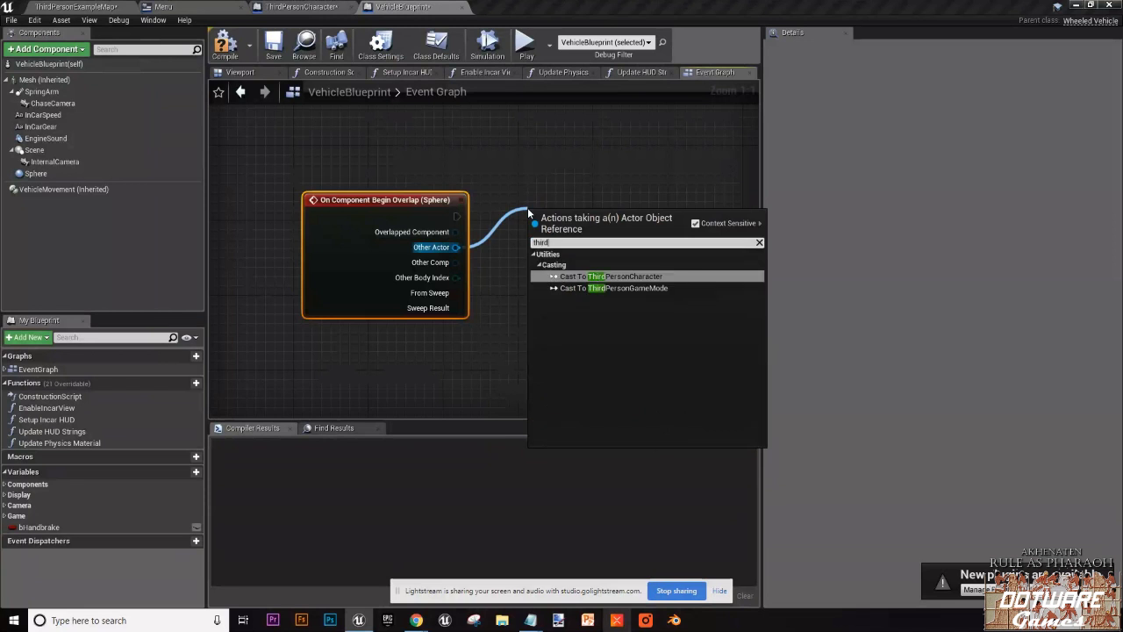
{"action": "type", "text": " per"}
{"action": "left_click", "coordinate": [649, 280]}
{"action": "left_click_drag", "start_coordinate": [614, 234], "coordinate": [577, 230]}
{"action": "left_click", "coordinate": [588, 298]}
{"action": "right_click_drag", "start_coordinate": [730, 289], "coordinate": [655, 300]}
{"action": "left_click_drag", "start_coordinate": [321, 135], "coordinate": [531, 319]}
{"action": "left_click", "coordinate": [533, 336]}
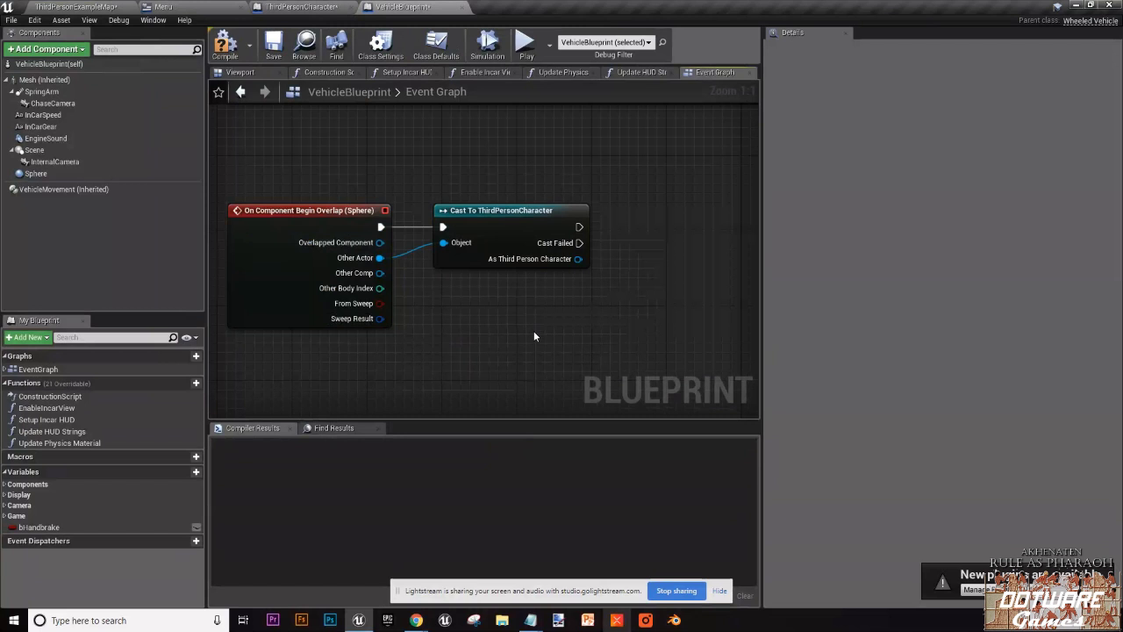
{"action": "right_click_drag", "start_coordinate": [604, 291], "coordinate": [576, 289]}
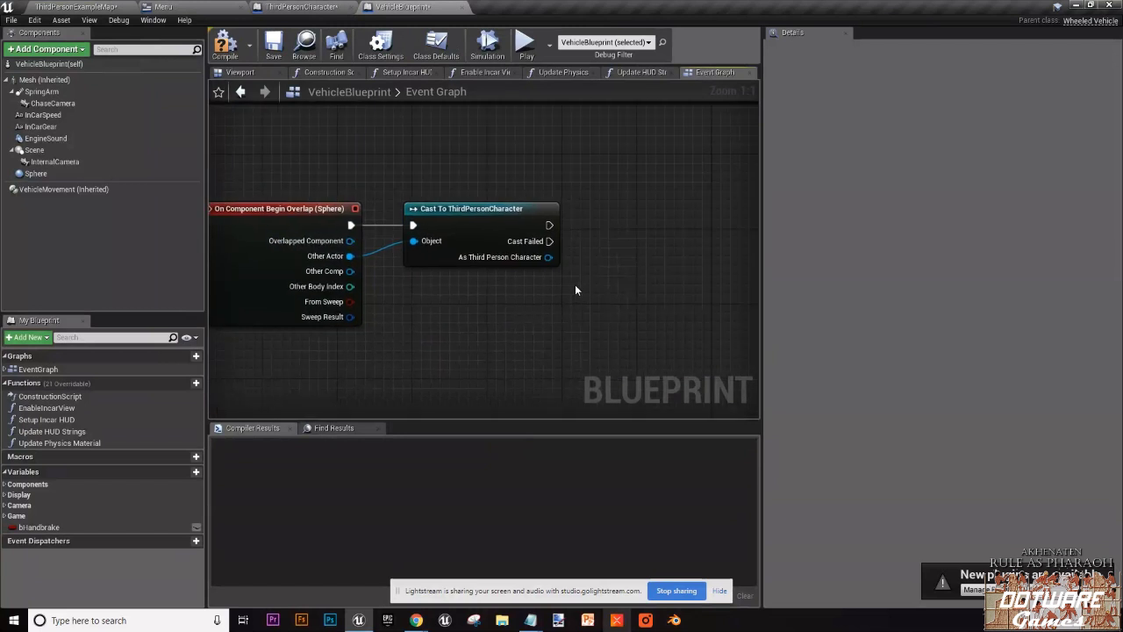
{"action": "left_click", "coordinate": [483, 225]}
{"action": "left_click", "coordinate": [275, 270]}
{"action": "left_click", "coordinate": [483, 219]}
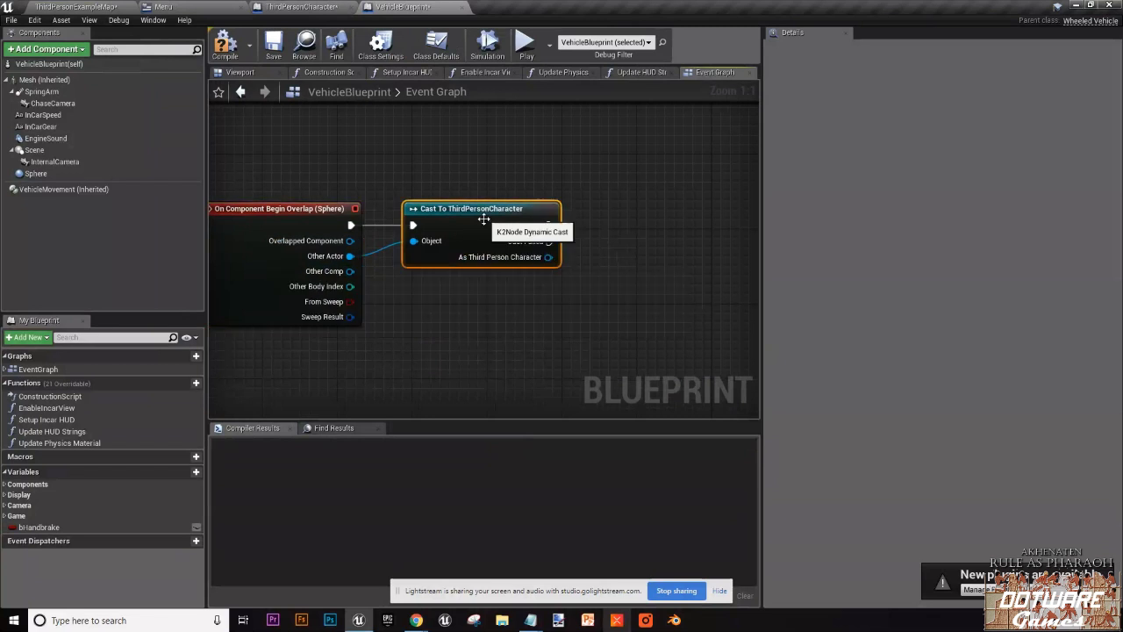
{"action": "left_click", "coordinate": [491, 328]}
{"action": "right_click_drag", "start_coordinate": [486, 313], "coordinate": [517, 289]}
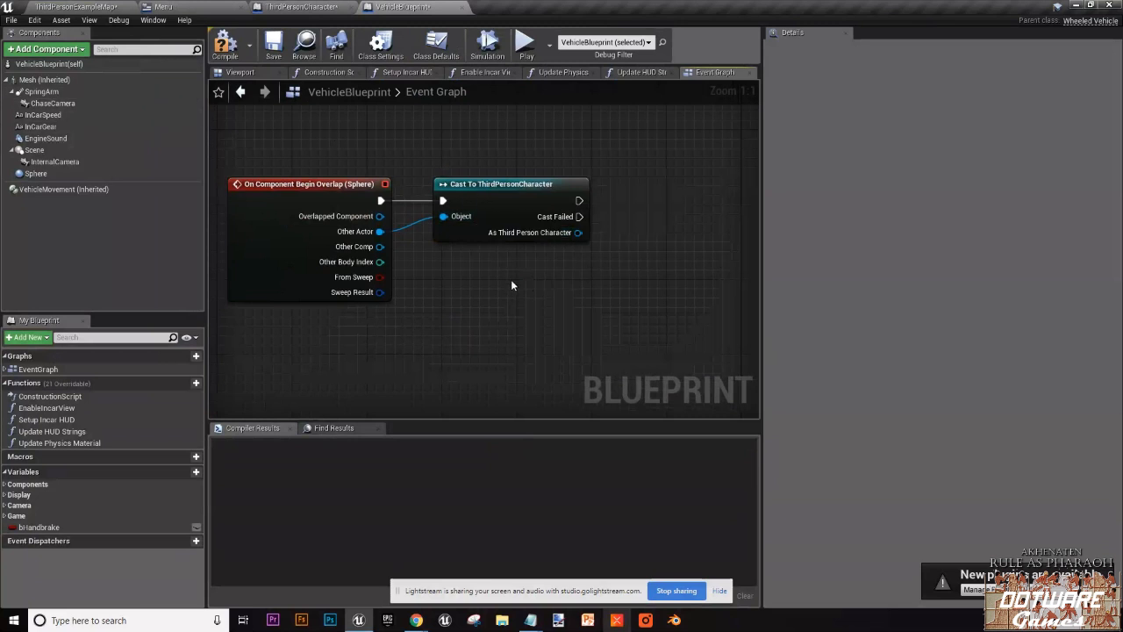
{"action": "right_click_drag", "start_coordinate": [597, 293], "coordinate": [521, 293]}
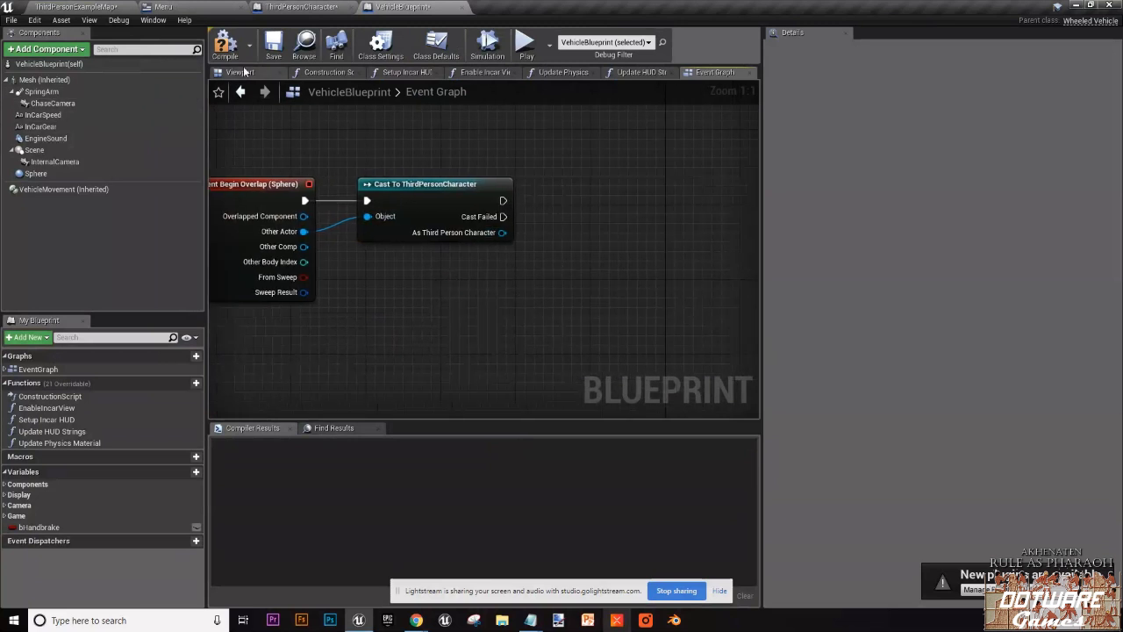
{"action": "right_click", "coordinate": [560, 255]}
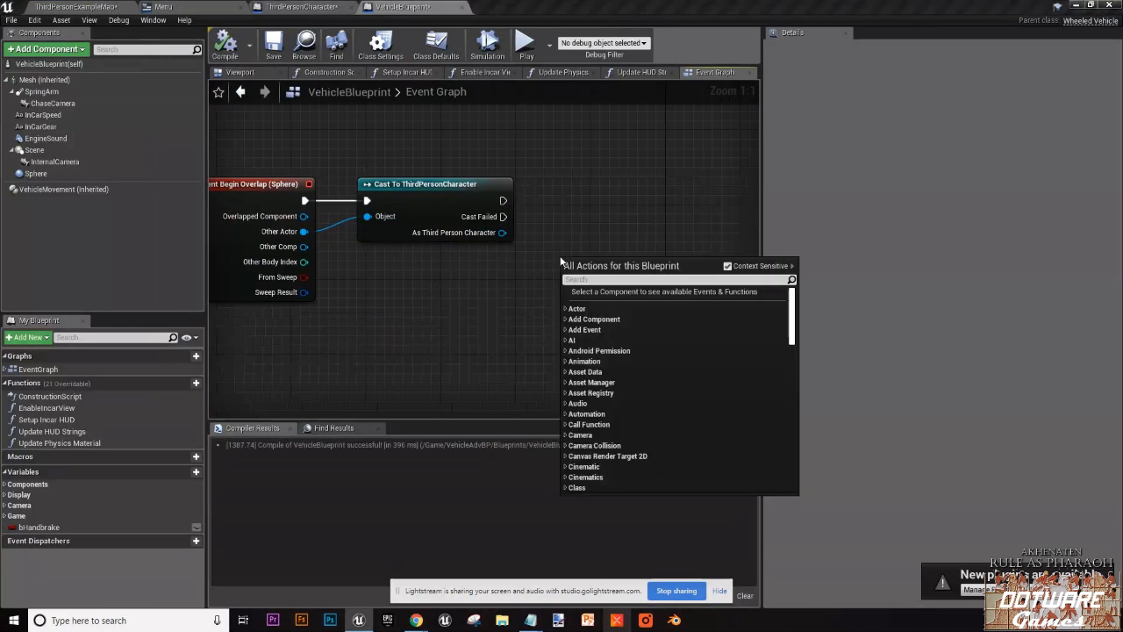
{"action": "type", "text": "poses"}
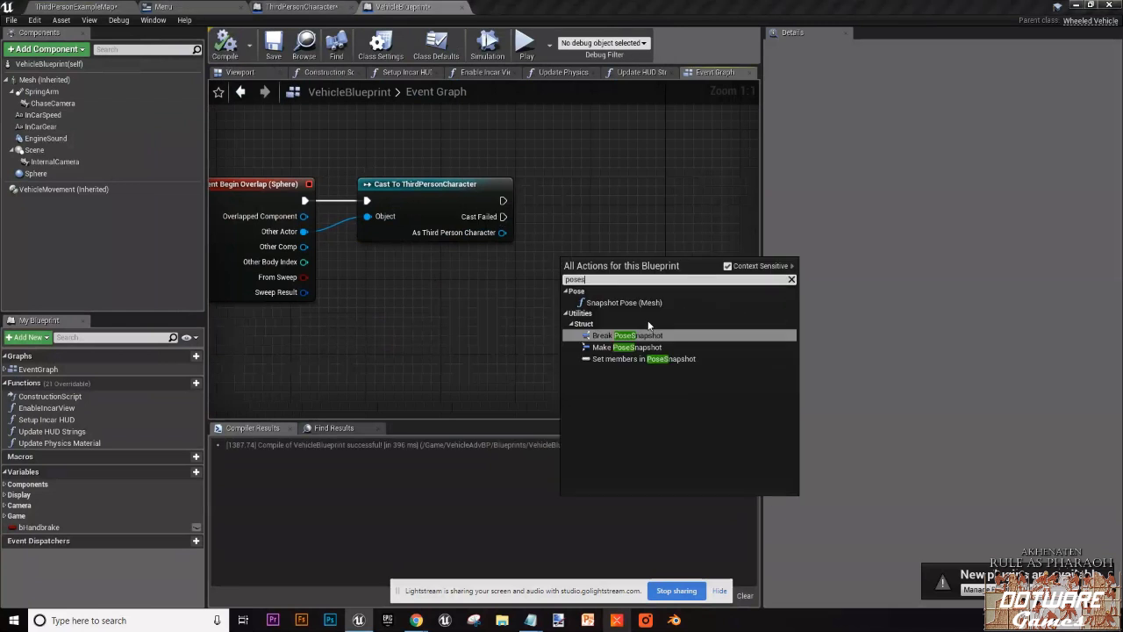
{"action": "left_click", "coordinate": [566, 242]}
Step: Add a Get Player Controller node with player index 0 below the ThirdPersonCharacter cast
{"action": "right_click", "coordinate": [504, 322]}
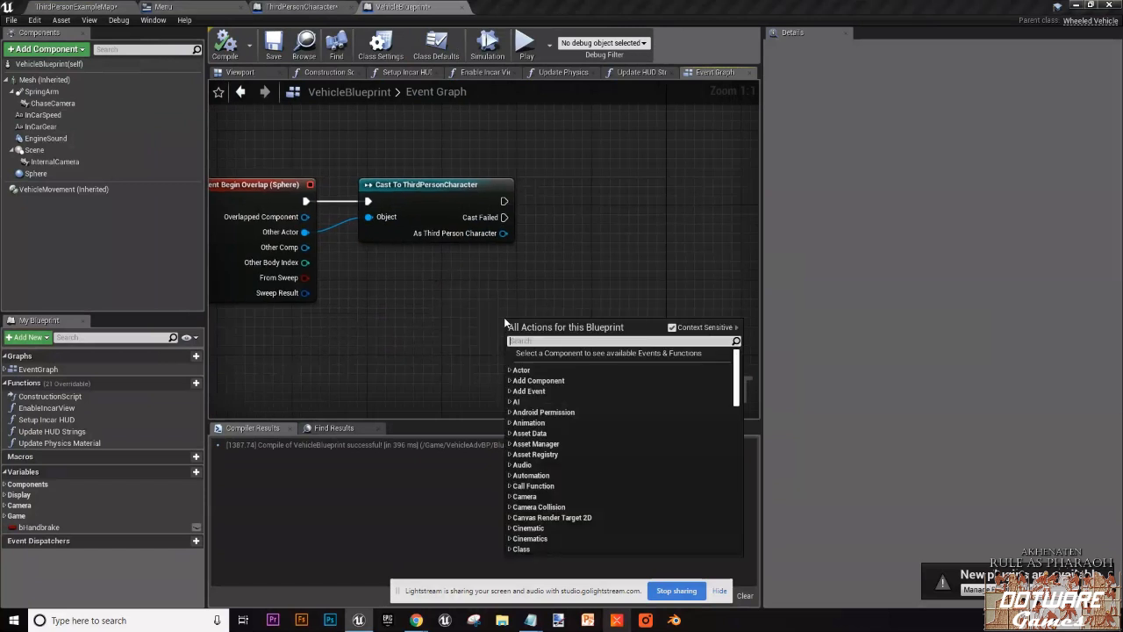
{"action": "type", "text": "get player con"}
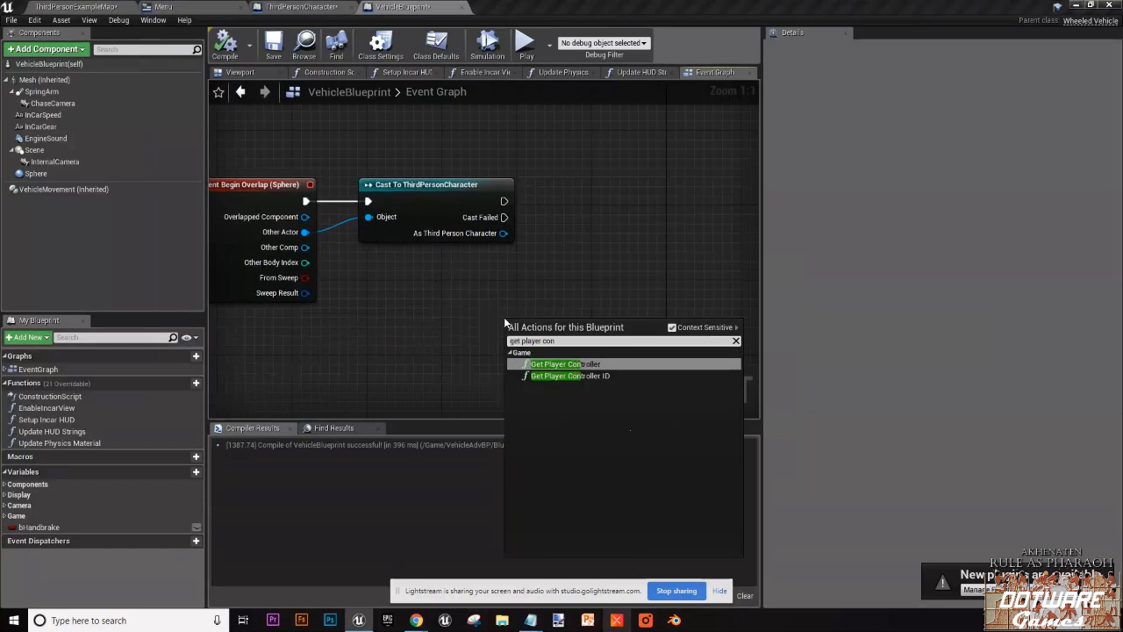
{"action": "left_click", "coordinate": [596, 365]}
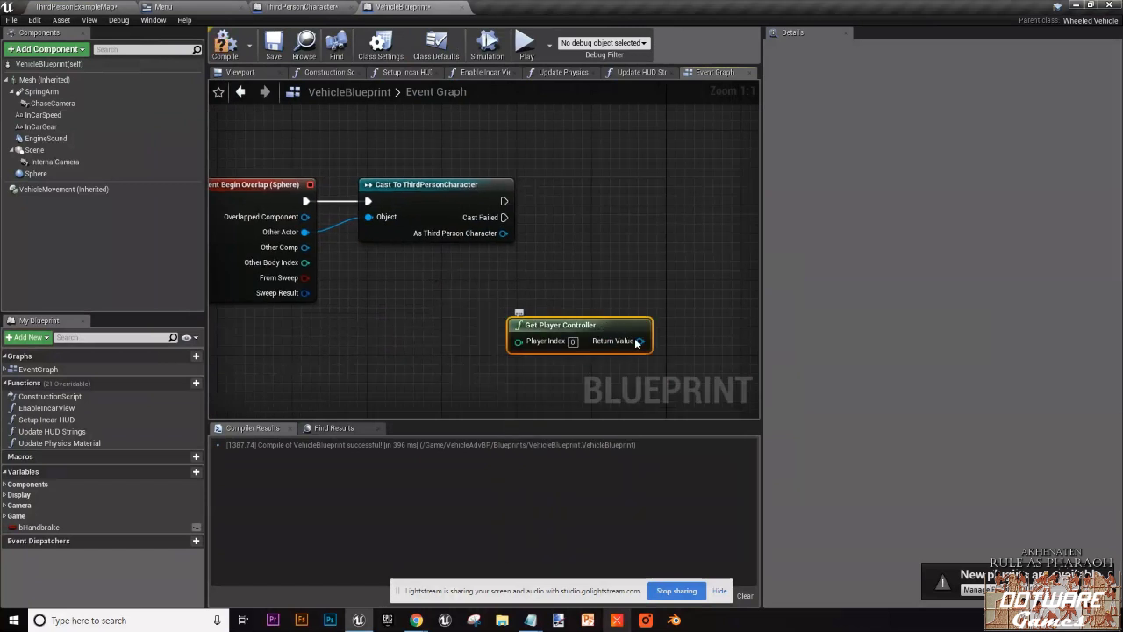
Step: Add a Possess node targeting the player controller's Return Value and run it after the successful ThirdPersonCharacter cast
{"action": "left_click_drag", "start_coordinate": [640, 340], "coordinate": [700, 236]}
{"action": "type", "text": "pose"}
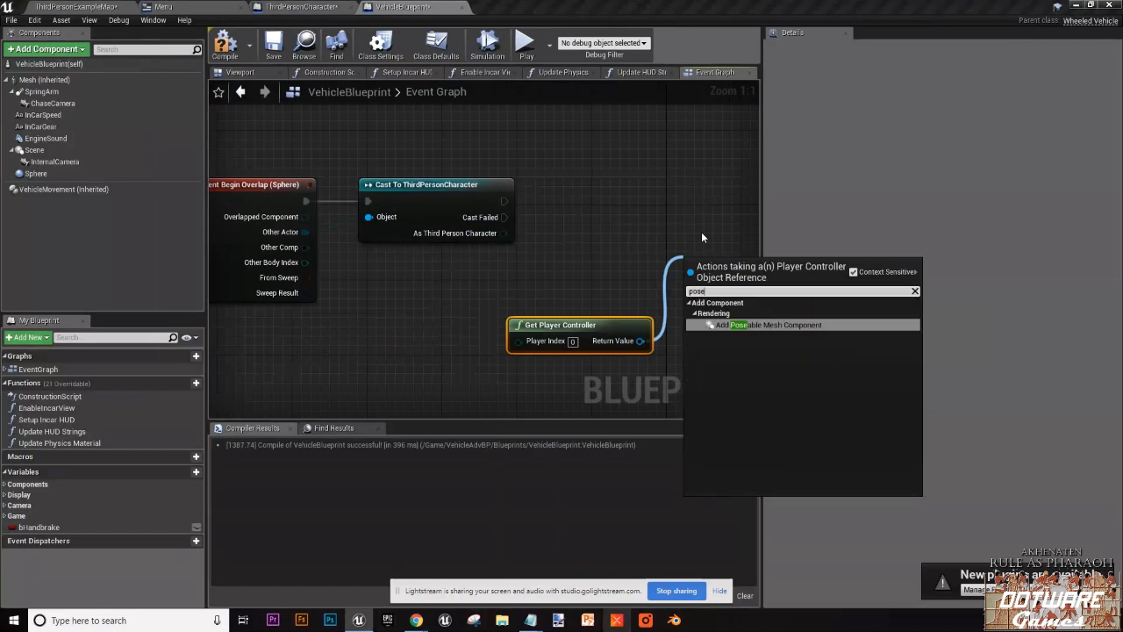
{"action": "key", "text": "BackSpace"}
{"action": "key", "text": "BackSpace"}
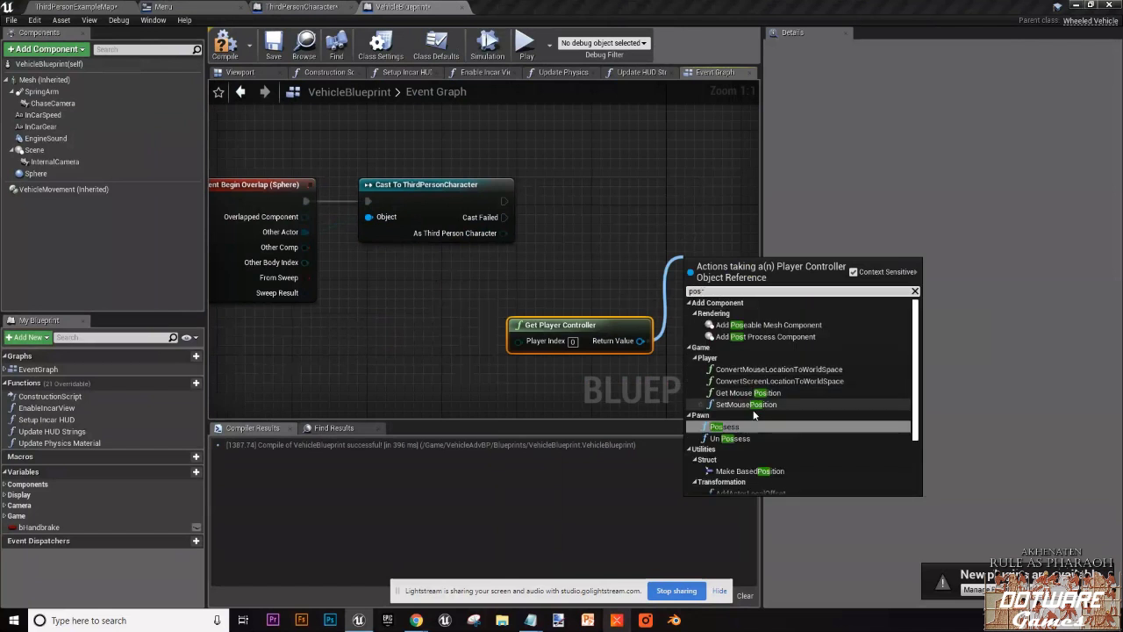
{"action": "key", "text": "Escape"}
{"action": "left_click_drag", "start_coordinate": [711, 256], "coordinate": [660, 174]}
{"action": "left_click_drag", "start_coordinate": [505, 201], "coordinate": [662, 166]}
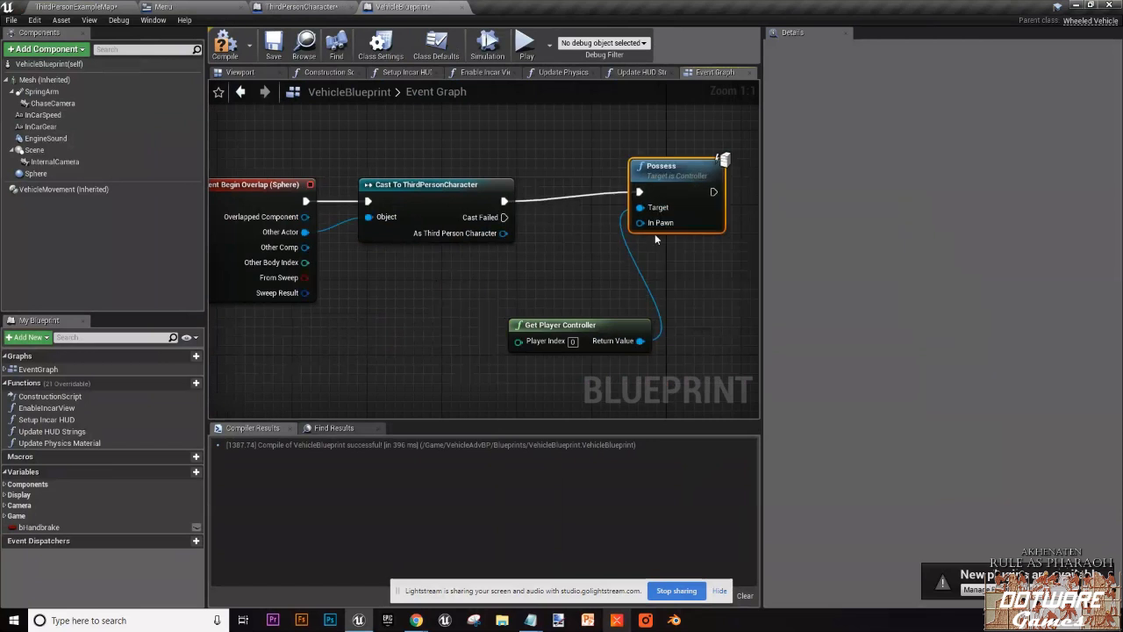
Step: Feed a reference to Self into the In Pawn input of Possess and compile the VehicleBlueprint
{"action": "left_click_drag", "start_coordinate": [645, 223], "coordinate": [593, 233]}
{"action": "type", "text": "self"}
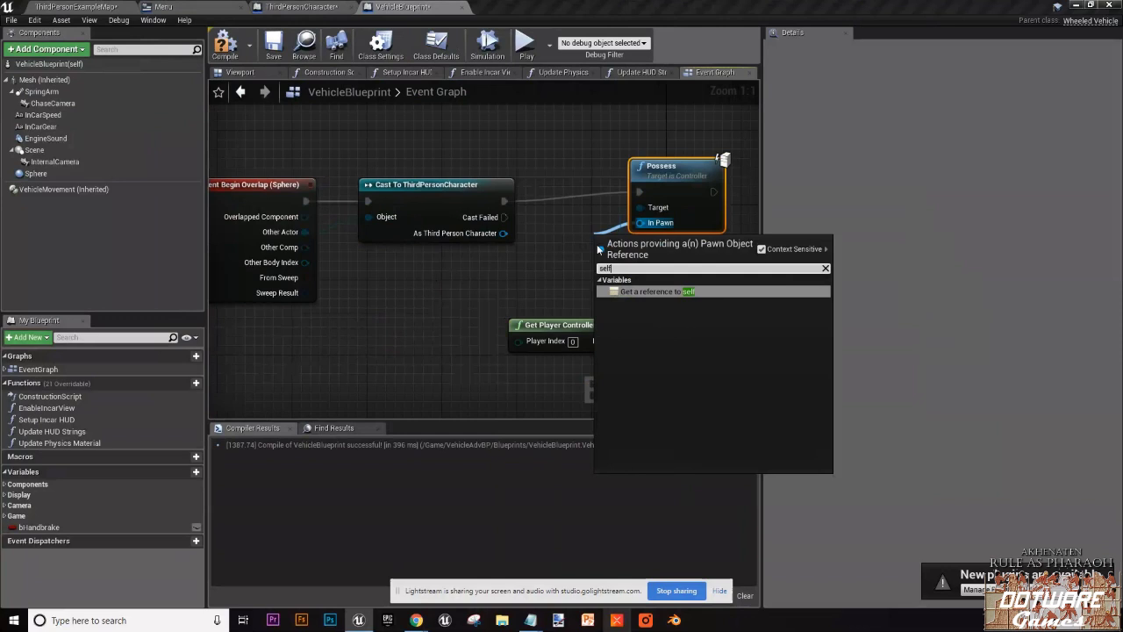
{"action": "left_click", "coordinate": [649, 291]}
{"action": "left_click", "coordinate": [224, 46]}
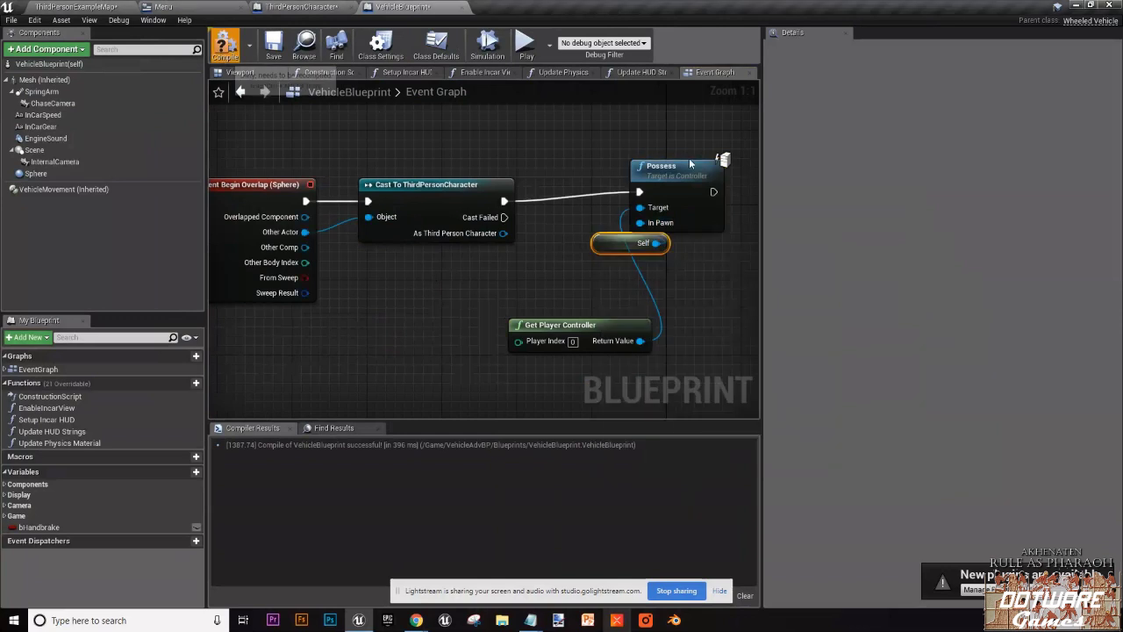
Step: Play the level and run the character up to the buggy to test the possession, and end the session
{"action": "left_click", "coordinate": [524, 43]}
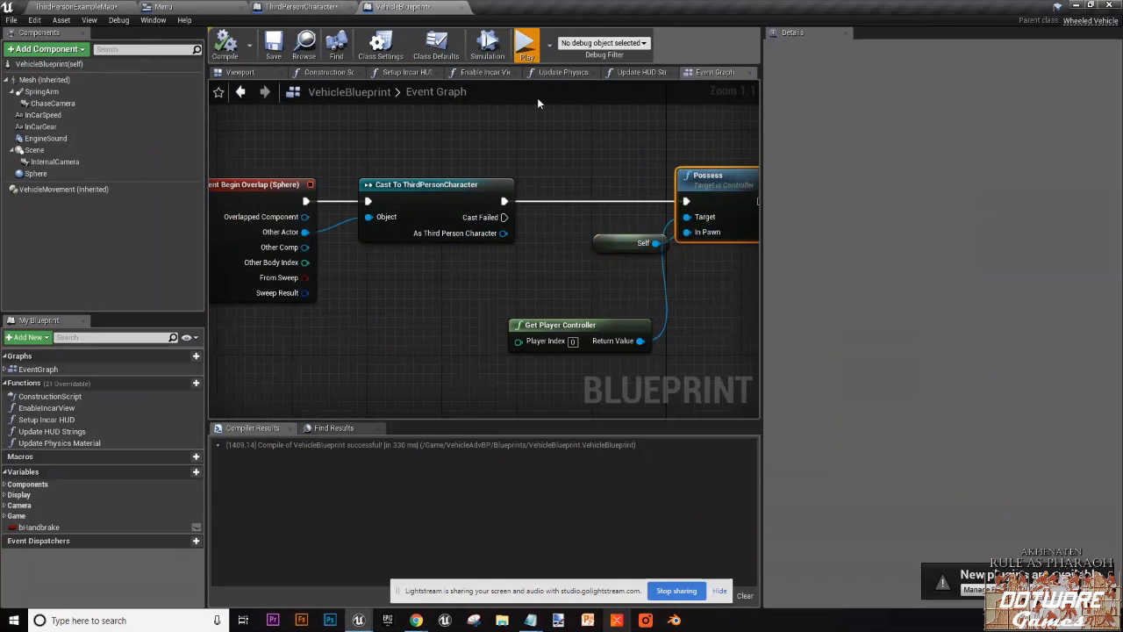
{"action": "key", "text": "w"}
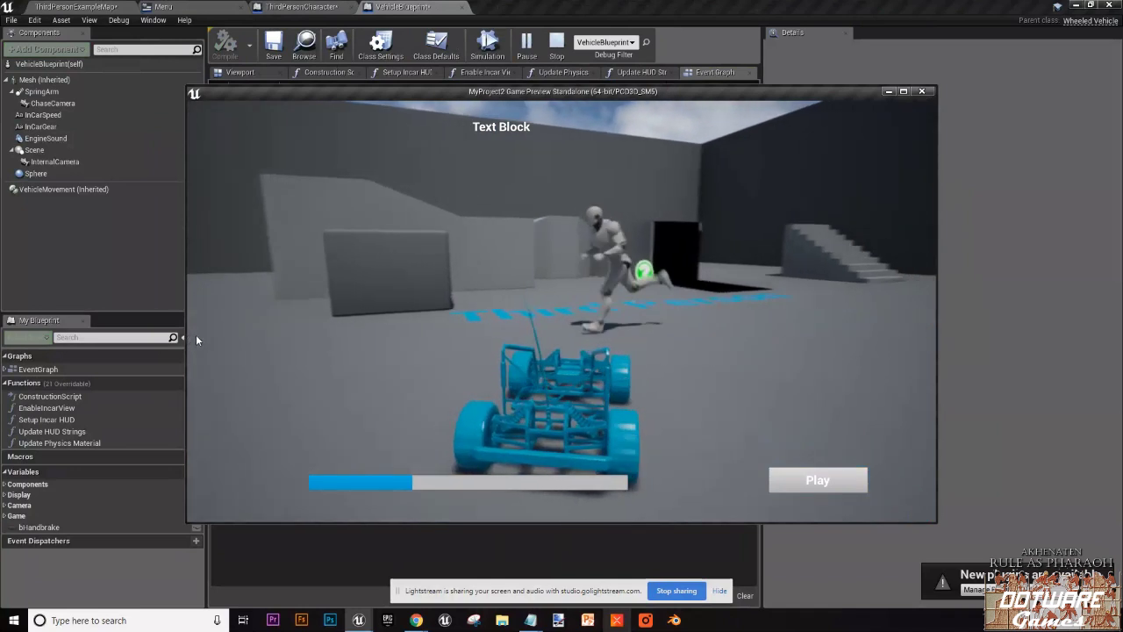
{"action": "key", "text": "Escape"}
{"action": "scroll", "coordinate": [217, 334], "scroll_direction": "down", "scroll_amount": 1}
{"action": "scroll", "coordinate": [541, 248], "scroll_direction": "up", "scroll_amount": 1}
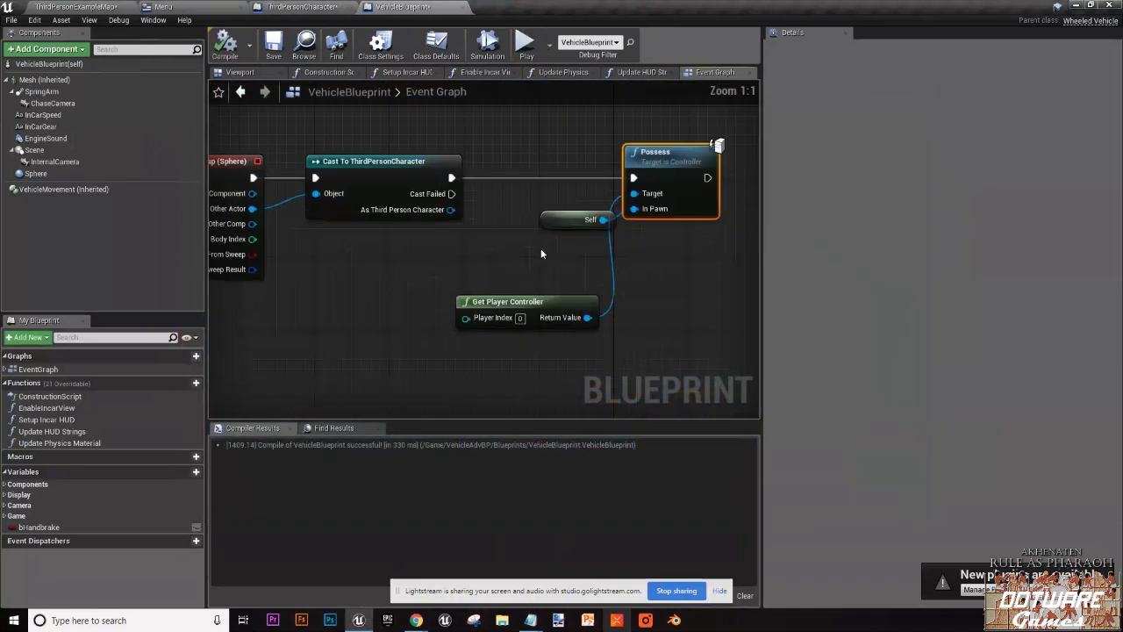
Step: Disconnect the cast from Possess and delete the Possess, Self and Get Player Controller nodes
{"action": "left_click", "coordinate": [453, 178], "text": "alt"}
{"action": "right_click_drag", "start_coordinate": [521, 229], "coordinate": [462, 279]}
{"action": "left_click", "coordinate": [473, 235]}
{"action": "left_click_drag", "start_coordinate": [488, 195], "coordinate": [692, 368]}
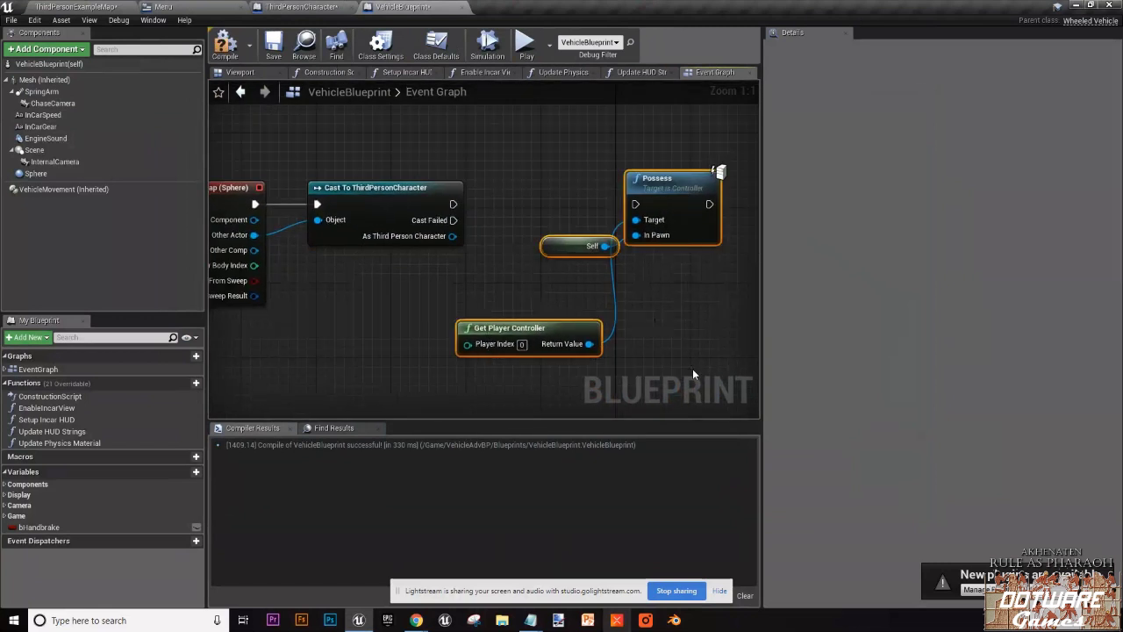
{"action": "key", "text": "Delete"}
Step: Add a new Get Player Controller node with player index 0 near the ThirdPersonCharacter cast
{"action": "right_click_drag", "start_coordinate": [519, 316], "coordinate": [550, 292]}
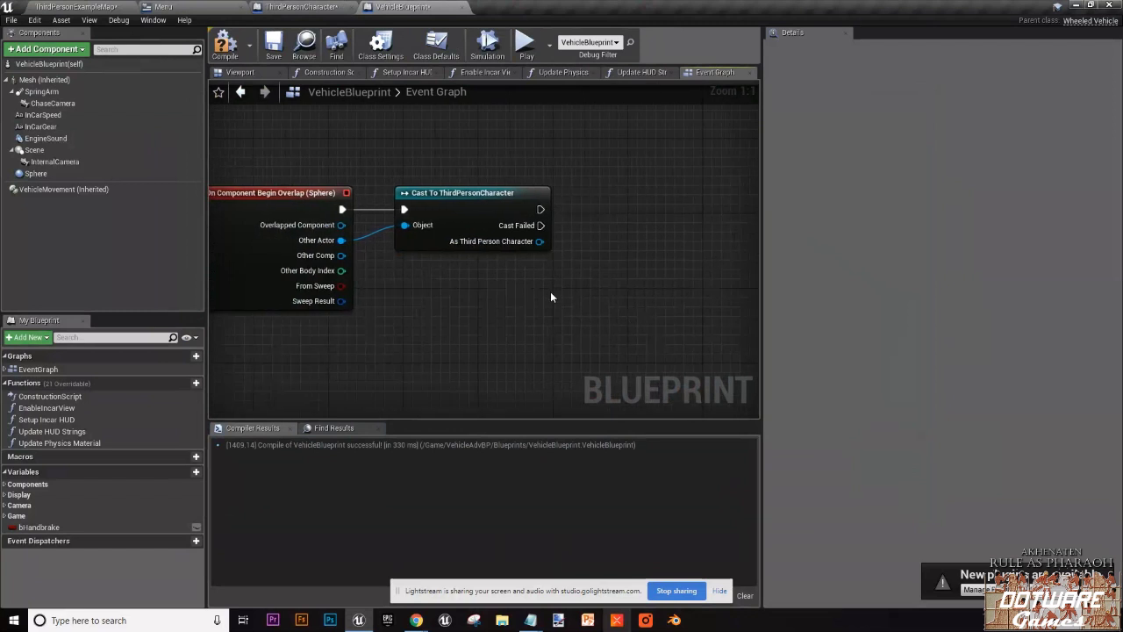
{"action": "right_click", "coordinate": [550, 292]}
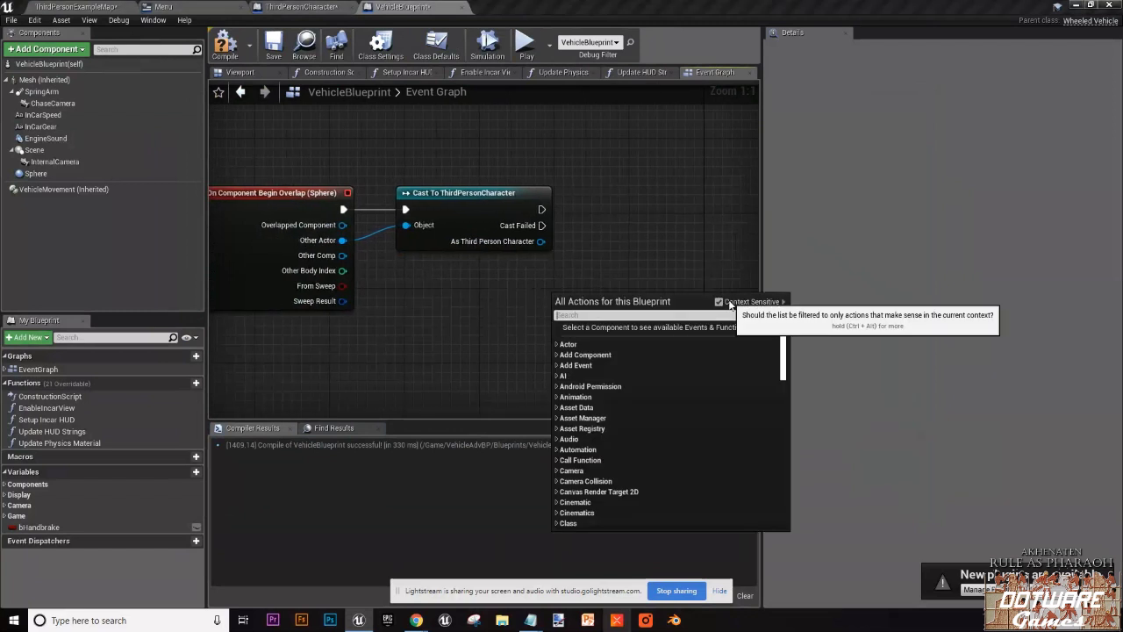
{"action": "type", "text": "g"}
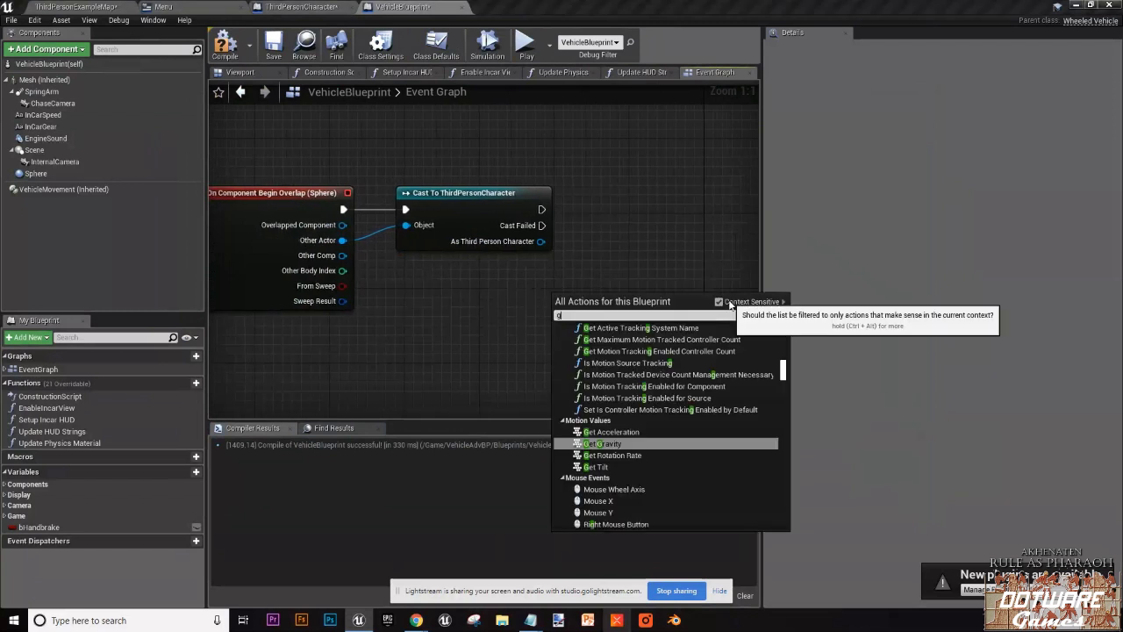
{"action": "type", "text": "et player conto"}
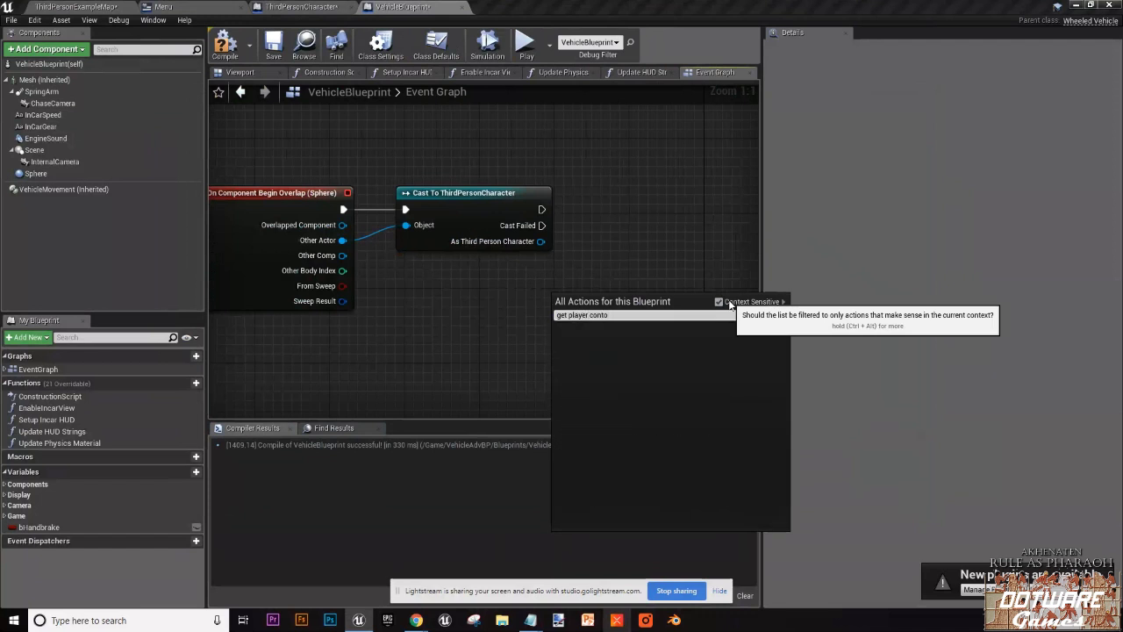
{"action": "key", "text": "BackSpace"}
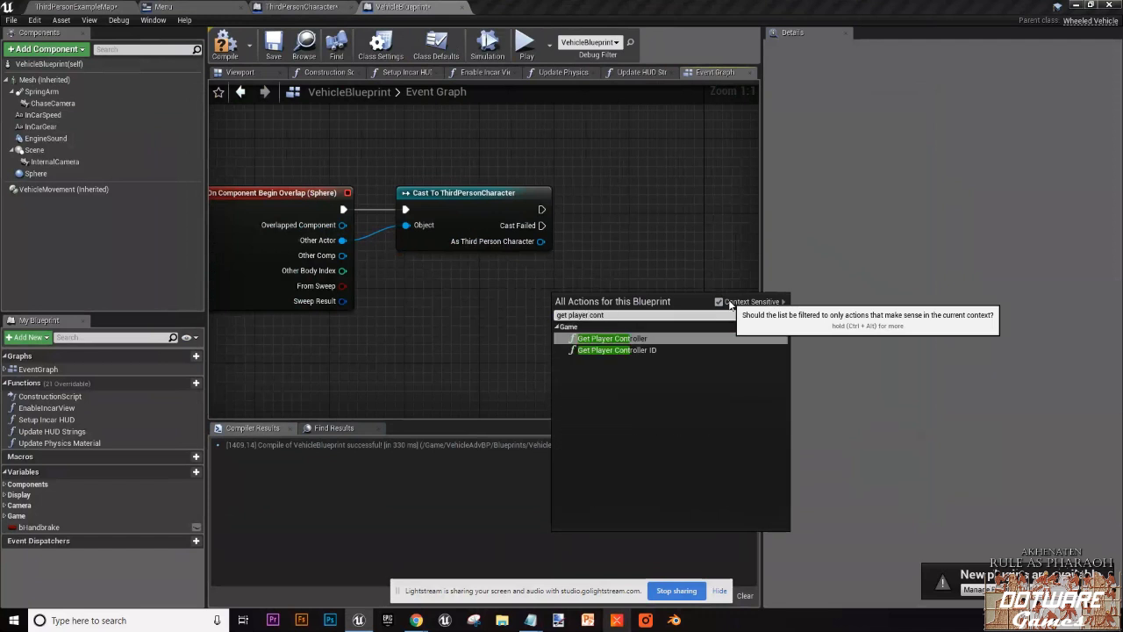
{"action": "left_click", "coordinate": [689, 336]}
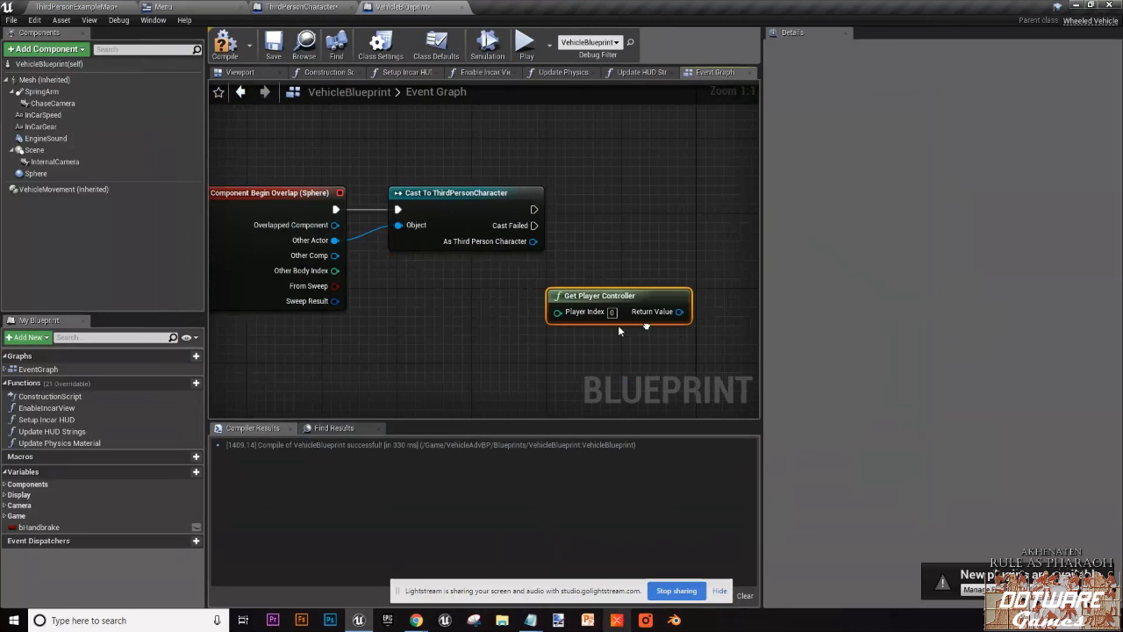
{"action": "right_click_drag", "start_coordinate": [618, 330], "coordinate": [428, 349]}
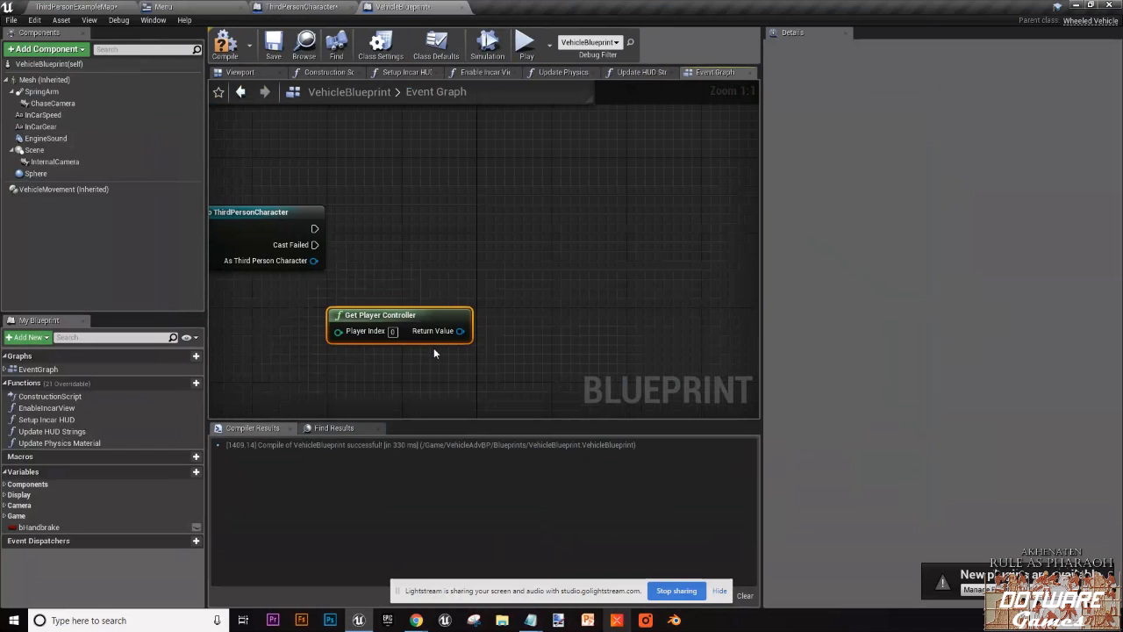
{"action": "right_click_drag", "start_coordinate": [434, 347], "coordinate": [533, 326]}
Step: Search the actions available from Get Player Controller's Return Value for Possess without adding it
{"action": "left_click_drag", "start_coordinate": [533, 326], "coordinate": [567, 204]}
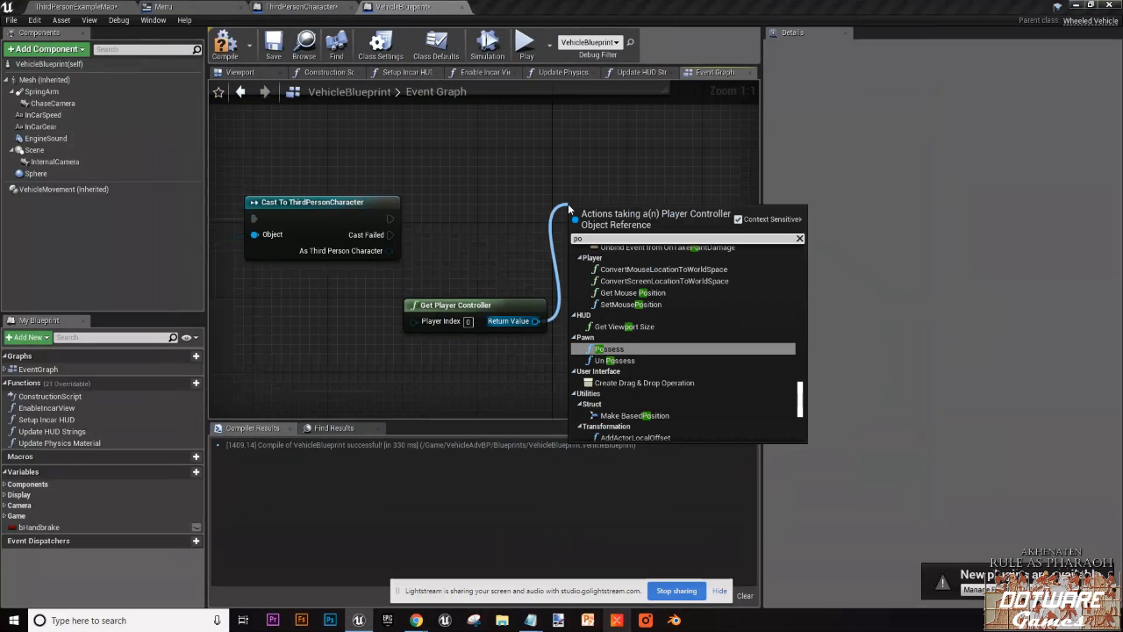
{"action": "type", "text": "s"}
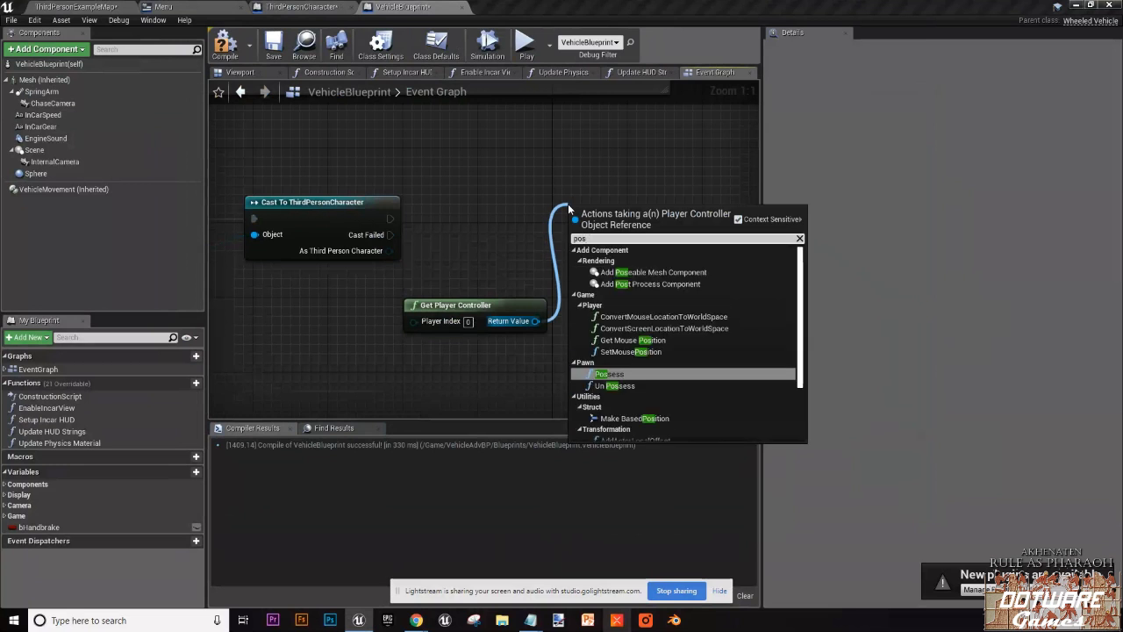
{"action": "left_click", "coordinate": [567, 203]}
{"action": "mouse_move", "coordinate": [535, 320]}
{"action": "left_mouse_down"}
{"action": "mouse_move", "coordinate": [589, 180]}
{"action": "mouse_move", "coordinate": [533, 327]}
{"action": "left_mouse_up"}
Step: Search the Event Graph's general action list for Possess, with no pin as context, and close it
{"action": "right_click", "coordinate": [540, 254]}
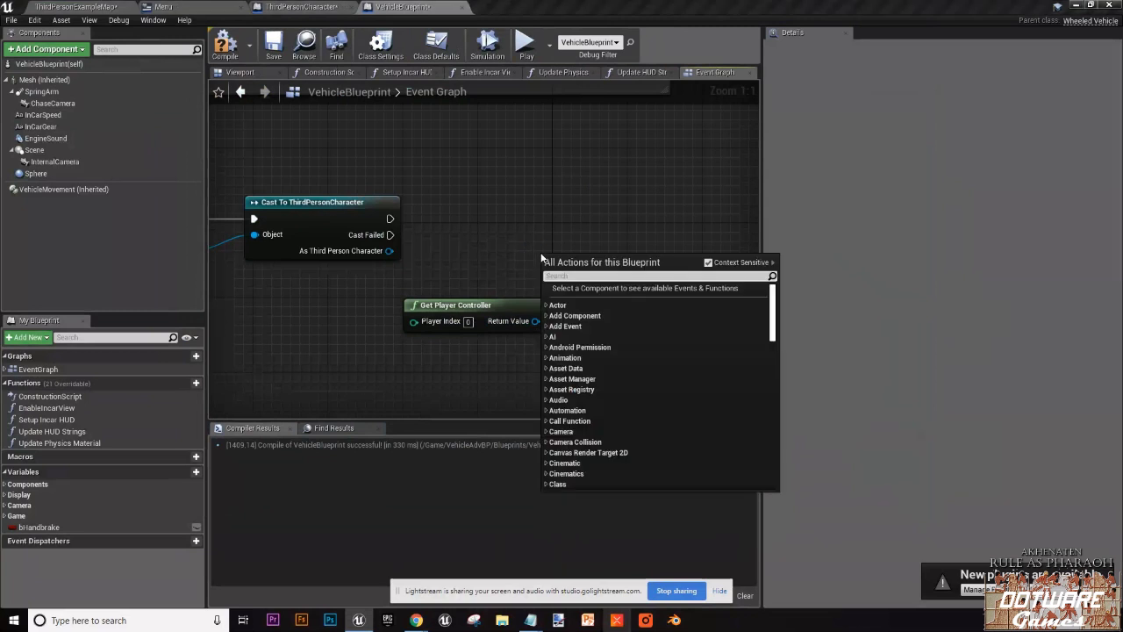
{"action": "type", "text": "po"}
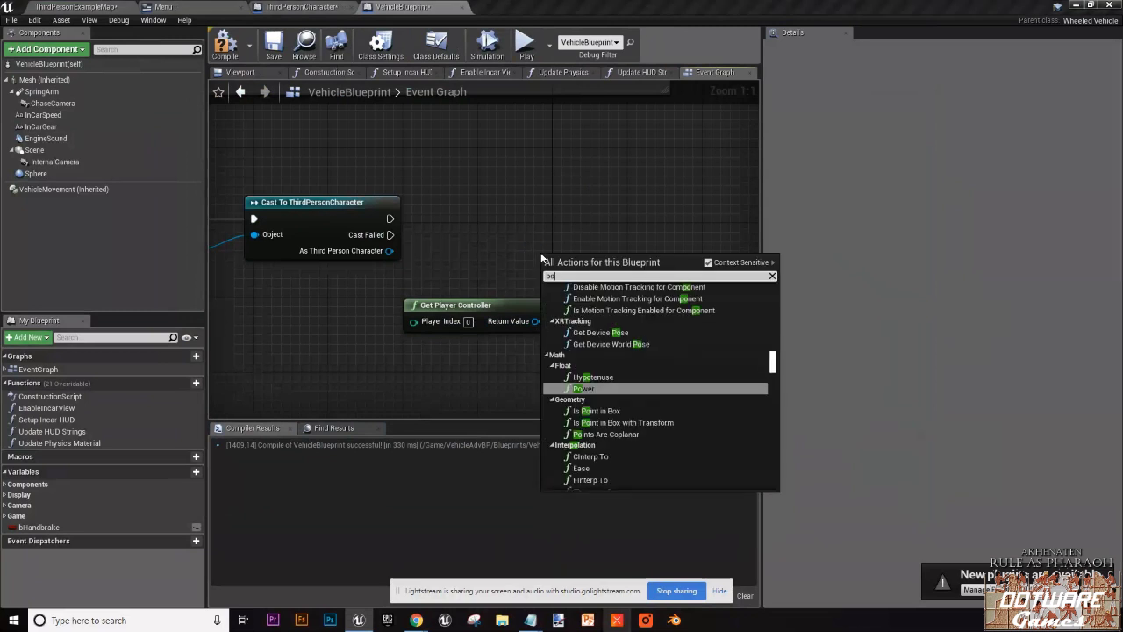
{"action": "type", "text": "ses"}
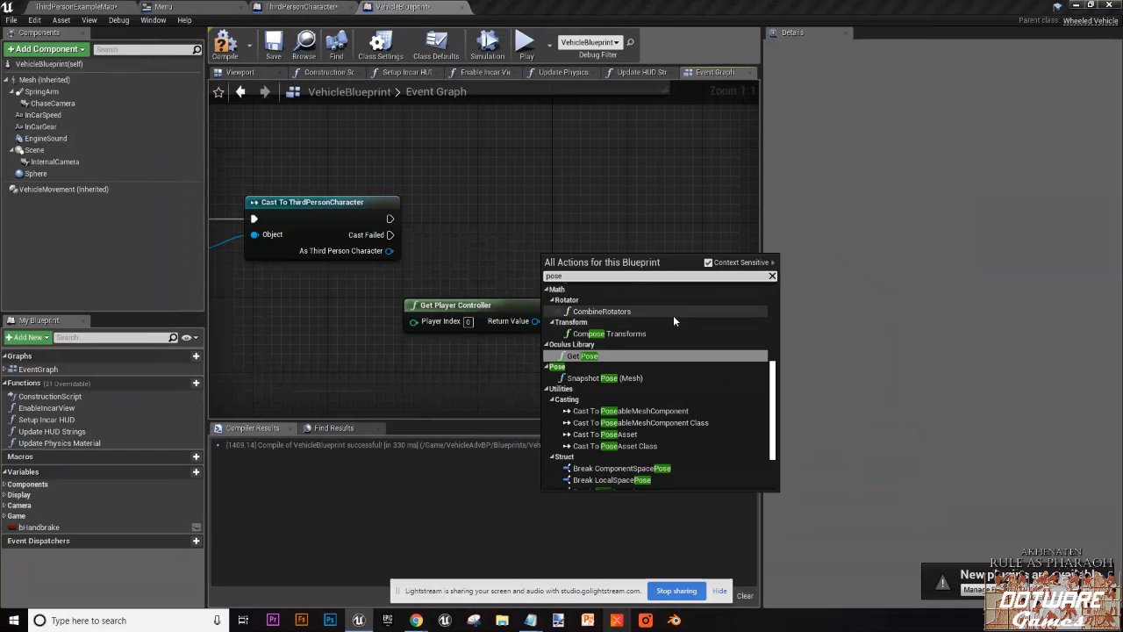
{"action": "key", "text": "BackSpace"}
{"action": "key", "text": "BackSpace"}
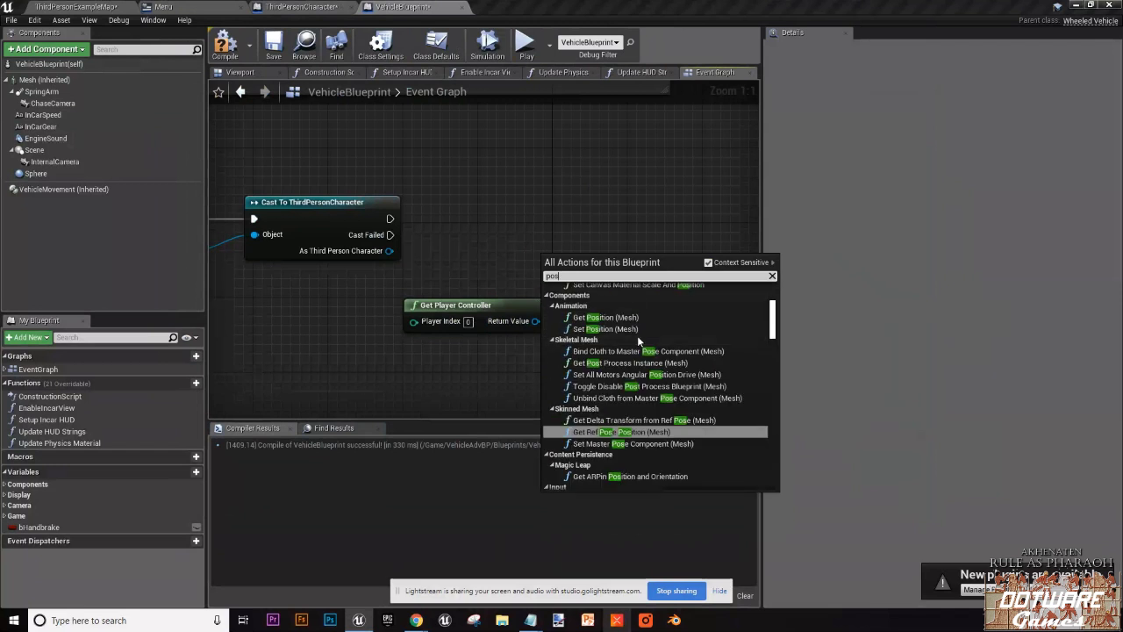
{"action": "type", "text": "s"}
{"action": "left_click", "coordinate": [580, 221]}
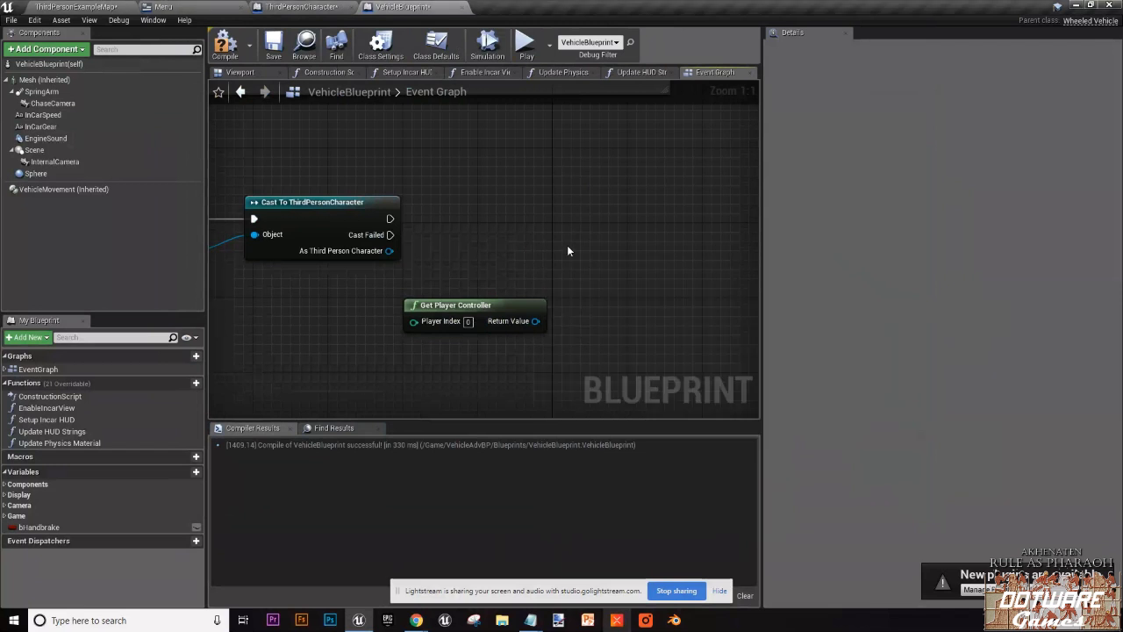
{"action": "right_click", "coordinate": [490, 244]}
{"action": "type", "text": "pos"}
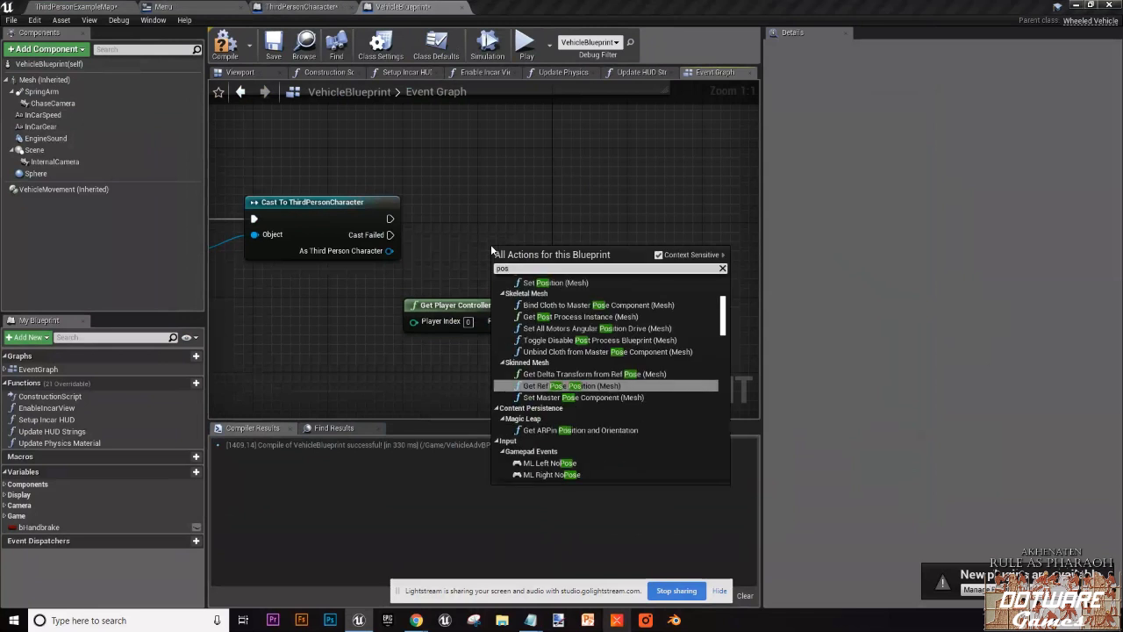
{"action": "type", "text": "es"}
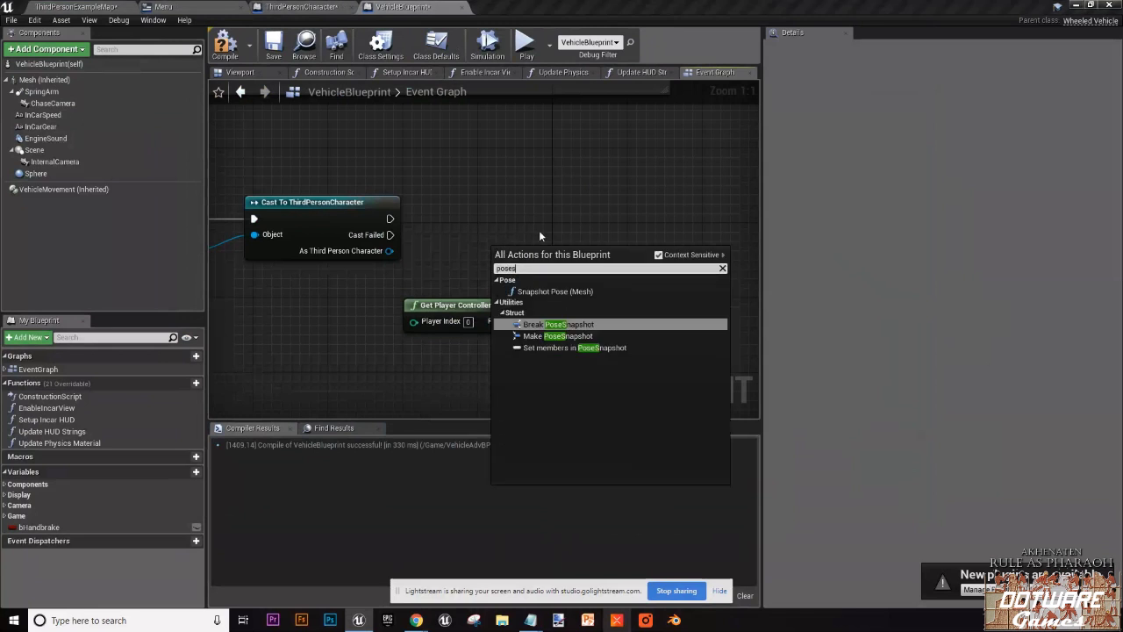
{"action": "key", "text": "BackSpace"}
{"action": "key", "text": "BackSpace"}
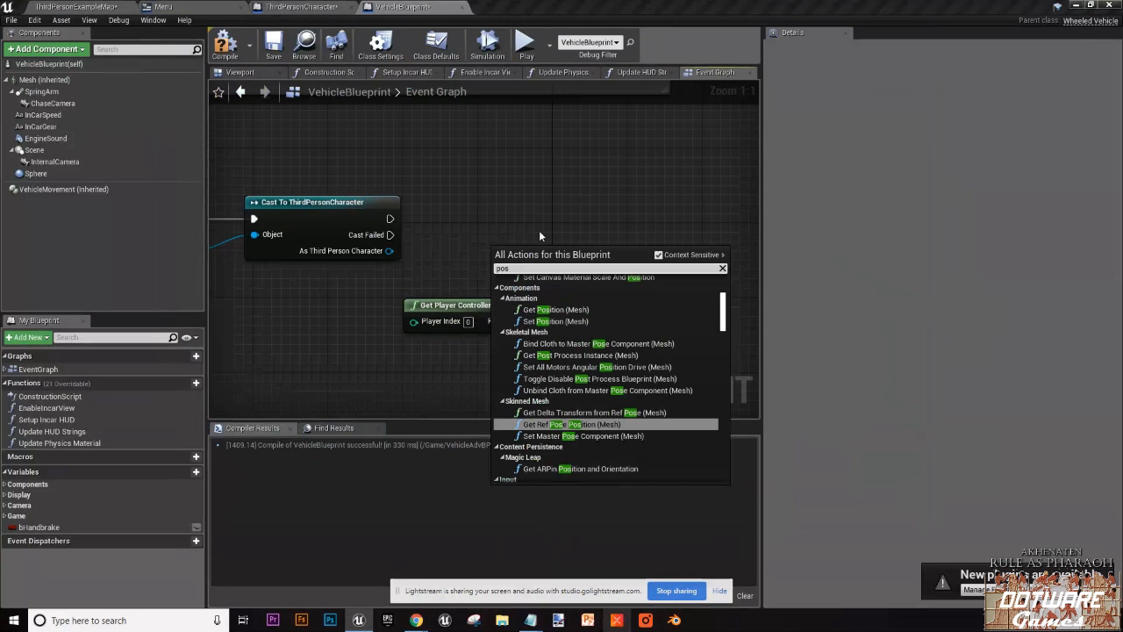
{"action": "left_click", "coordinate": [591, 223]}
Step: Search the executable actions from the ThirdPersonCharacter cast's success output for Possess and dismiss the list
{"action": "left_click_drag", "start_coordinate": [388, 217], "coordinate": [619, 175]}
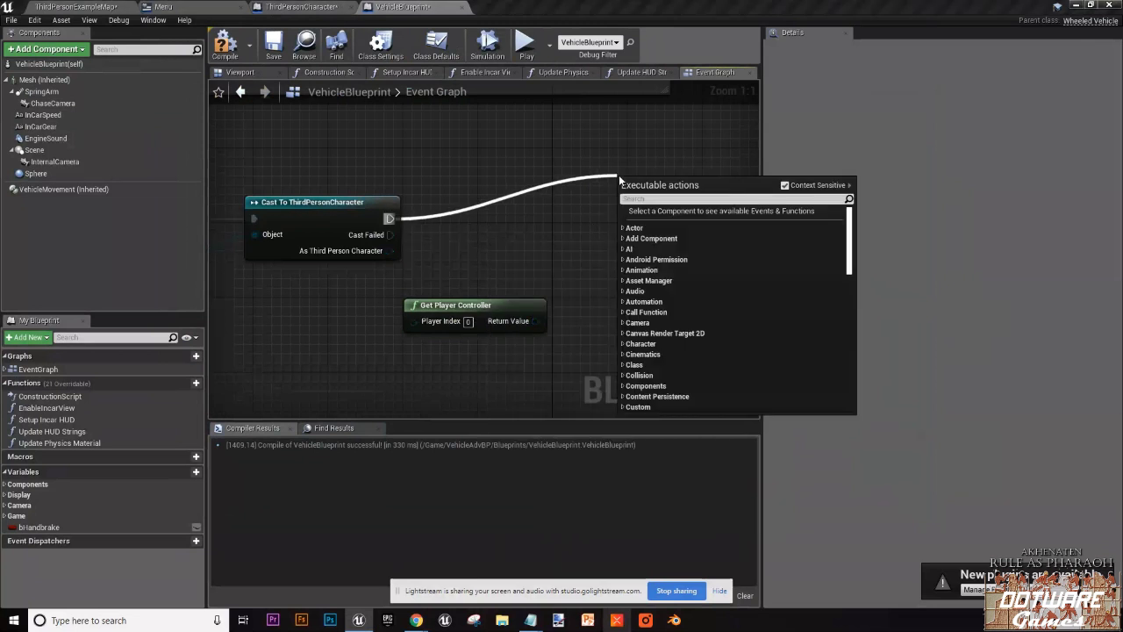
{"action": "type", "text": "poss"}
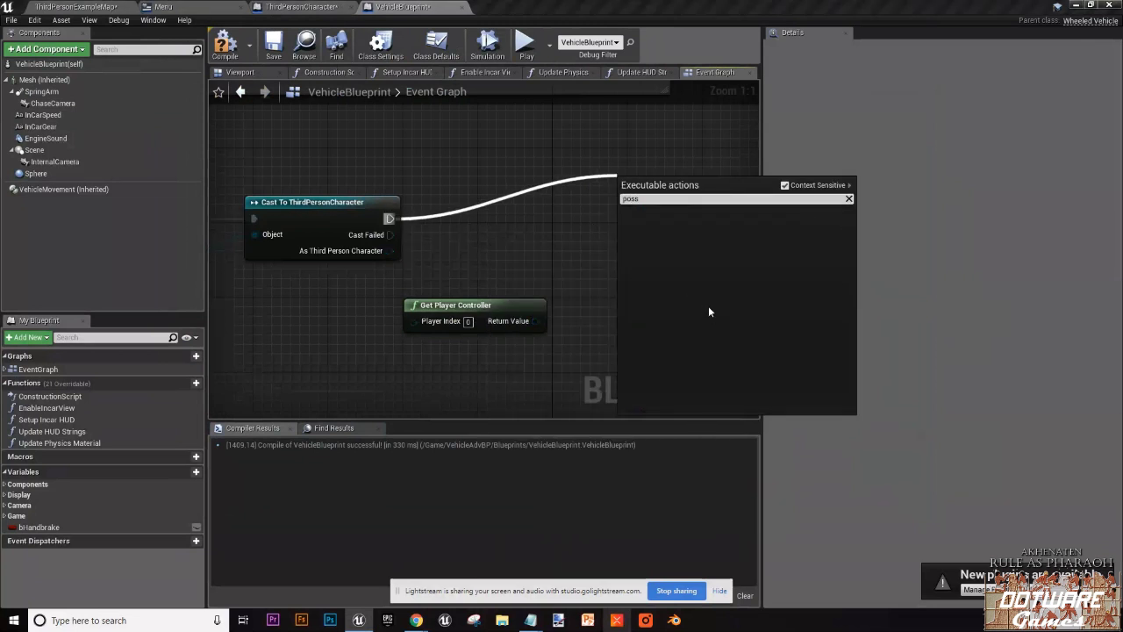
{"action": "left_click", "coordinate": [550, 251]}
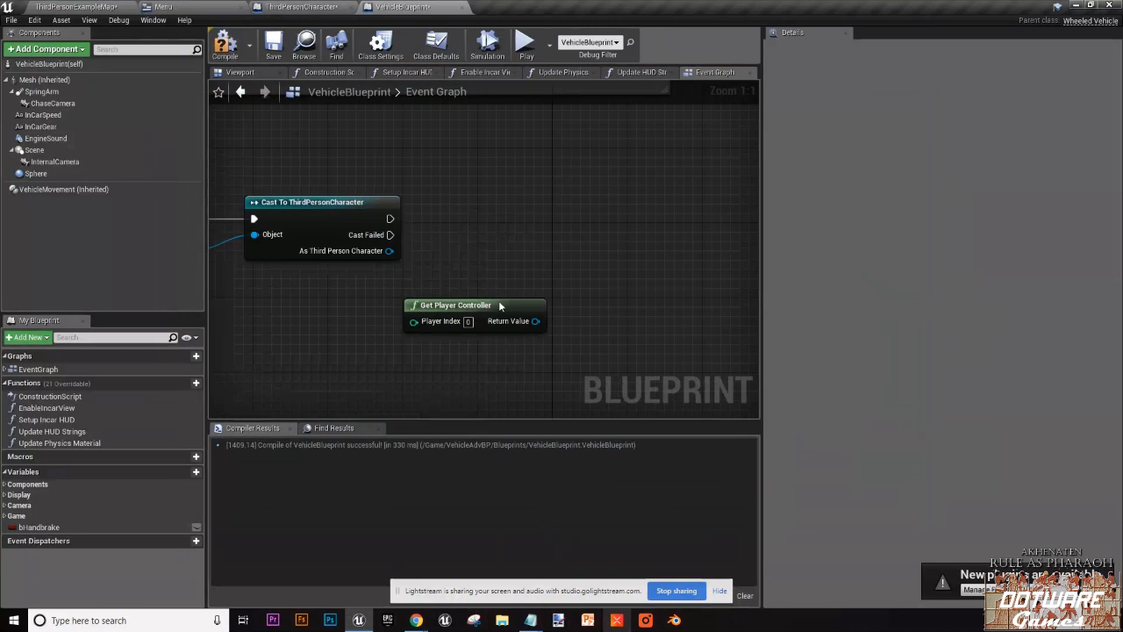
Step: Look up Possess again among the actions taking the player controller's Return Value, and dismiss the list
{"action": "left_click_drag", "start_coordinate": [533, 321], "coordinate": [580, 246]}
{"action": "type", "text": "pos"}
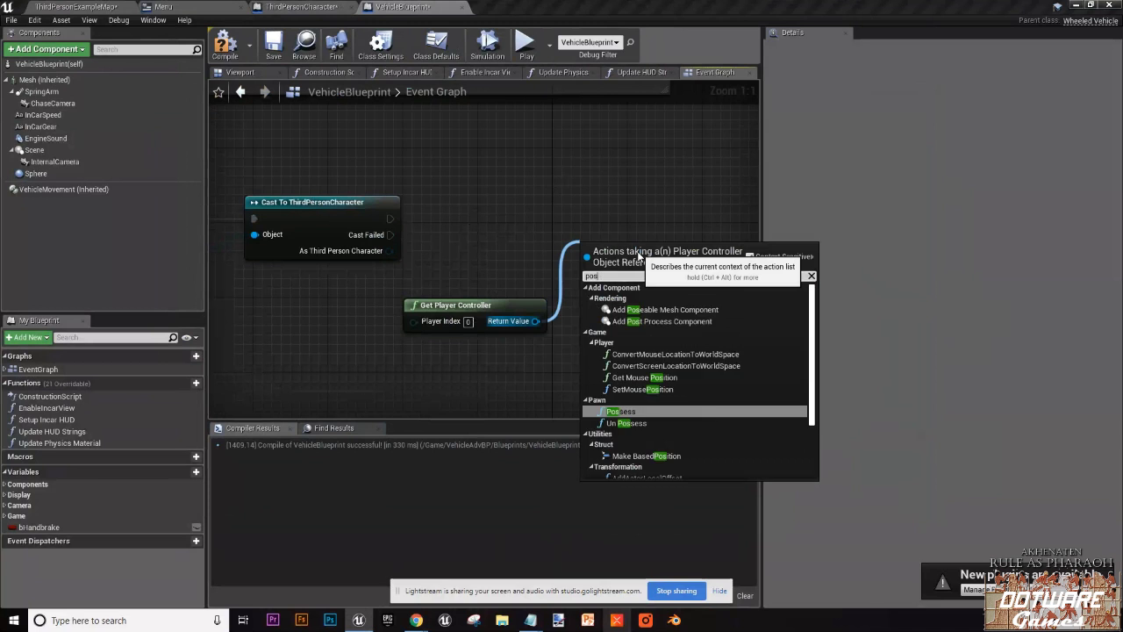
{"action": "left_click", "coordinate": [566, 213]}
{"action": "left_click", "coordinate": [428, 308]}
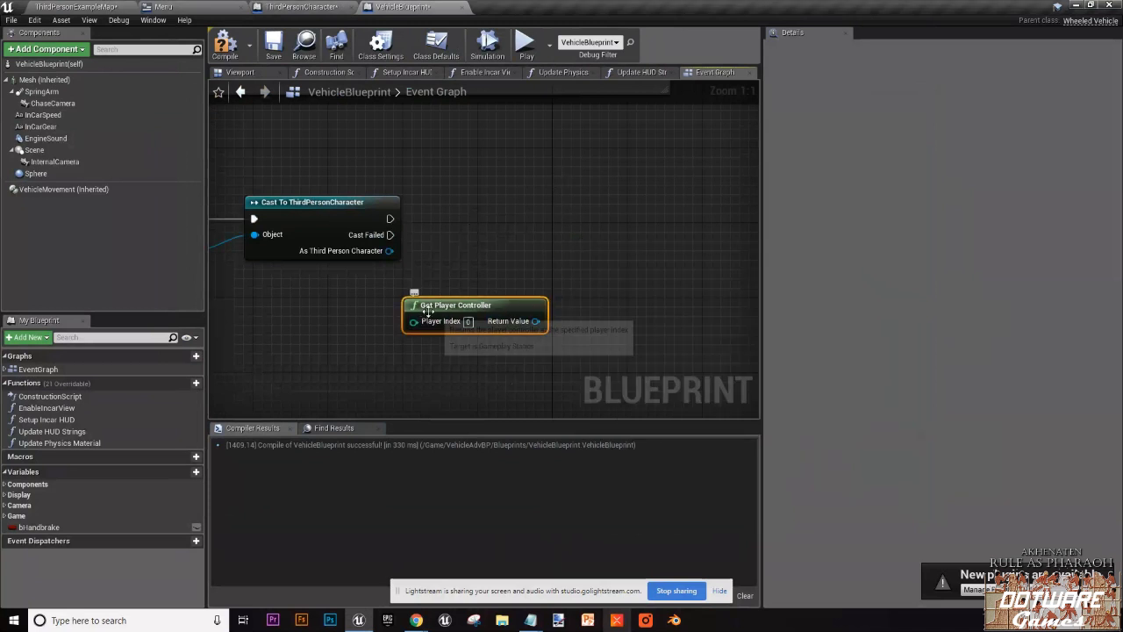
{"action": "right_click_drag", "start_coordinate": [502, 213], "coordinate": [501, 210]}
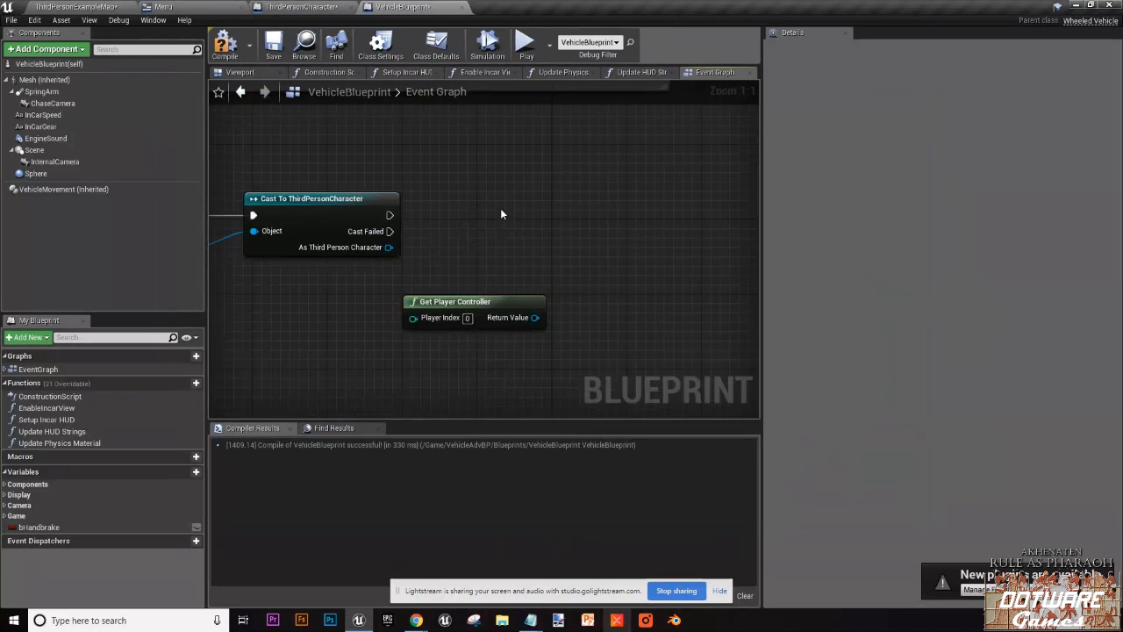
Step: Add a Possess node from Get Player Controller's Return Value and place it beyond the ThirdPersonCharacter cast
{"action": "right_click", "coordinate": [518, 251]}
{"action": "left_click", "coordinate": [474, 365]}
{"action": "left_click", "coordinate": [461, 321]}
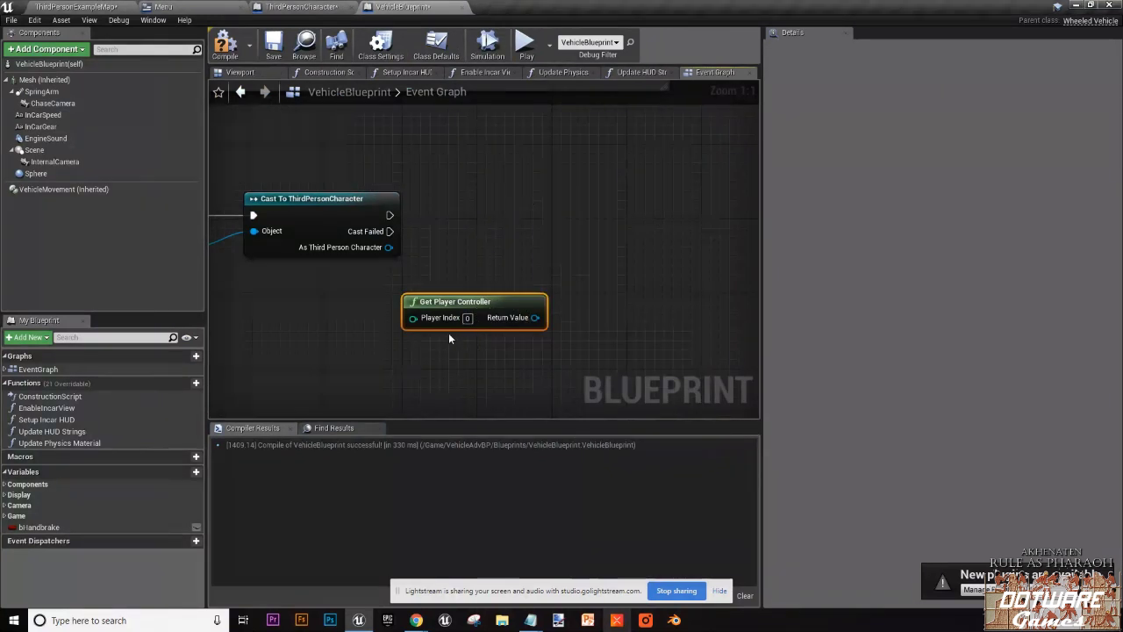
{"action": "left_click_drag", "start_coordinate": [499, 324], "coordinate": [582, 238]}
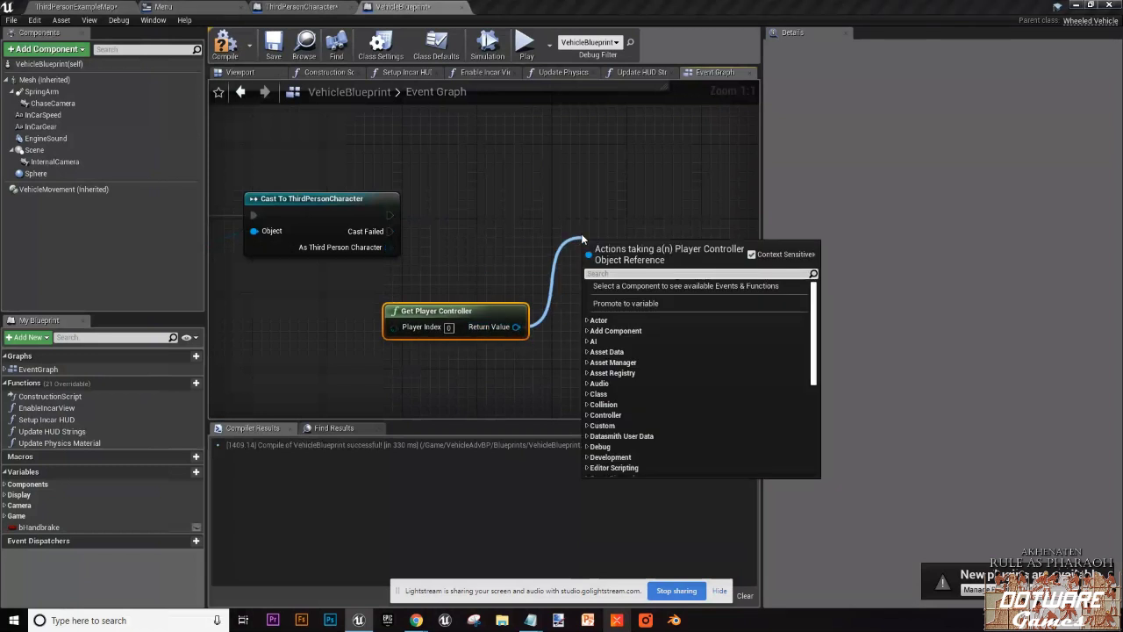
{"action": "type", "text": "poss"}
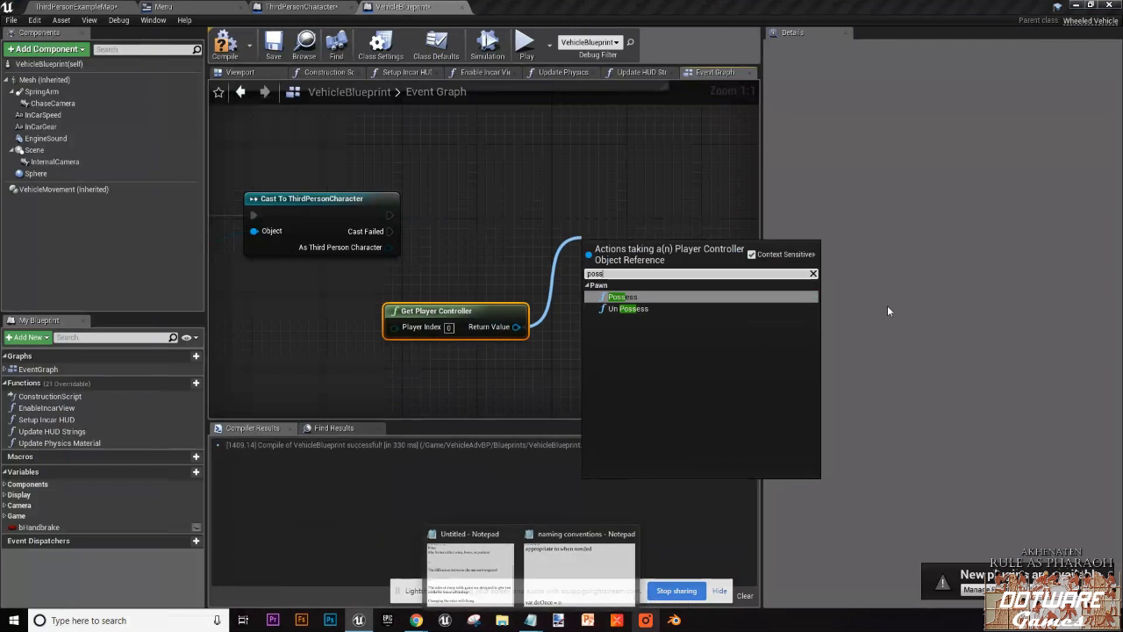
{"action": "left_click", "coordinate": [655, 296]}
{"action": "right_click_drag", "start_coordinate": [613, 276], "coordinate": [628, 283]}
{"action": "left_click_drag", "start_coordinate": [649, 257], "coordinate": [647, 212]}
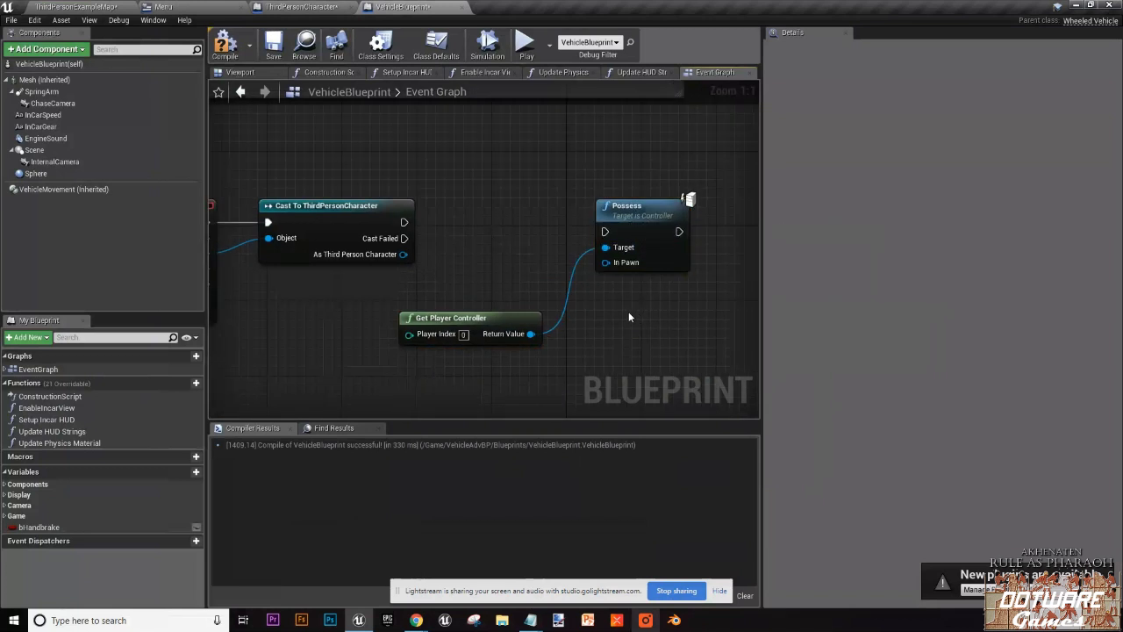
{"action": "left_click", "coordinate": [474, 327]}
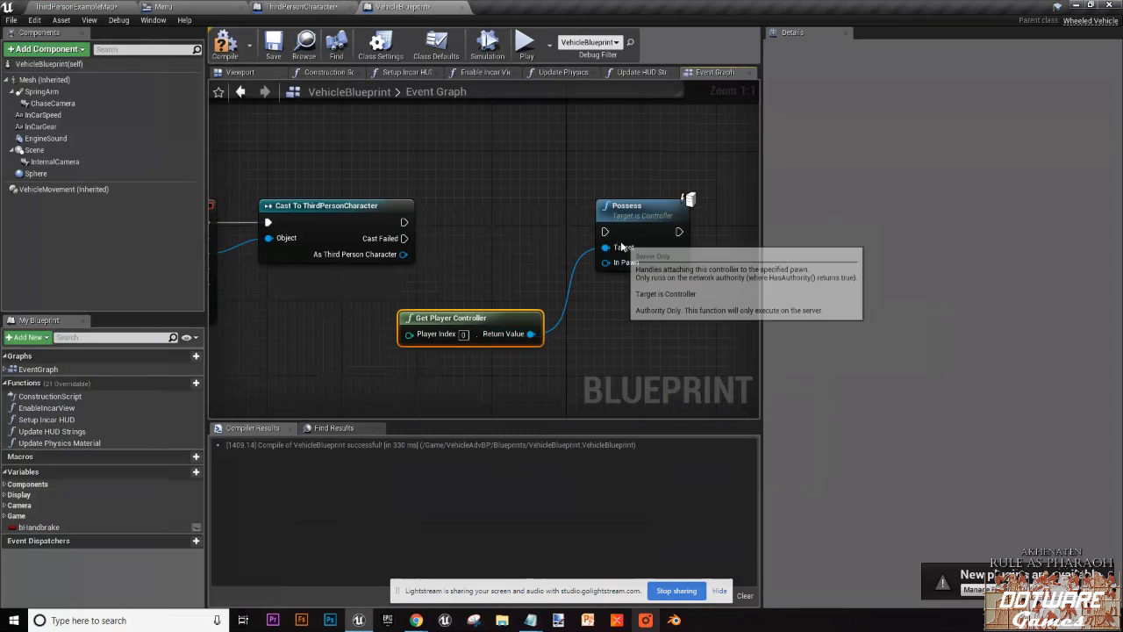
{"action": "left_click", "coordinate": [619, 305]}
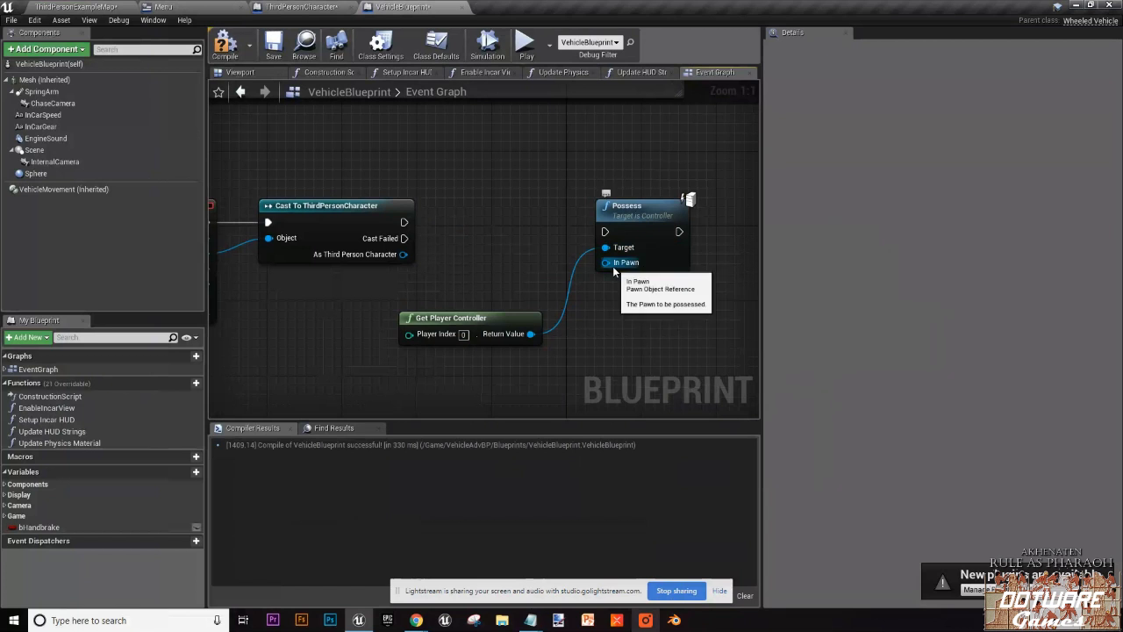
Step: Connect the ThirdPersonCharacter cast's success output to Possess's execution input and align the Possess node with the cast
{"action": "mouse_move", "coordinate": [485, 238]}
{"action": "right_mouse_down"}
{"action": "mouse_move", "coordinate": [491, 258]}
{"action": "mouse_move", "coordinate": [503, 241]}
{"action": "right_mouse_up"}
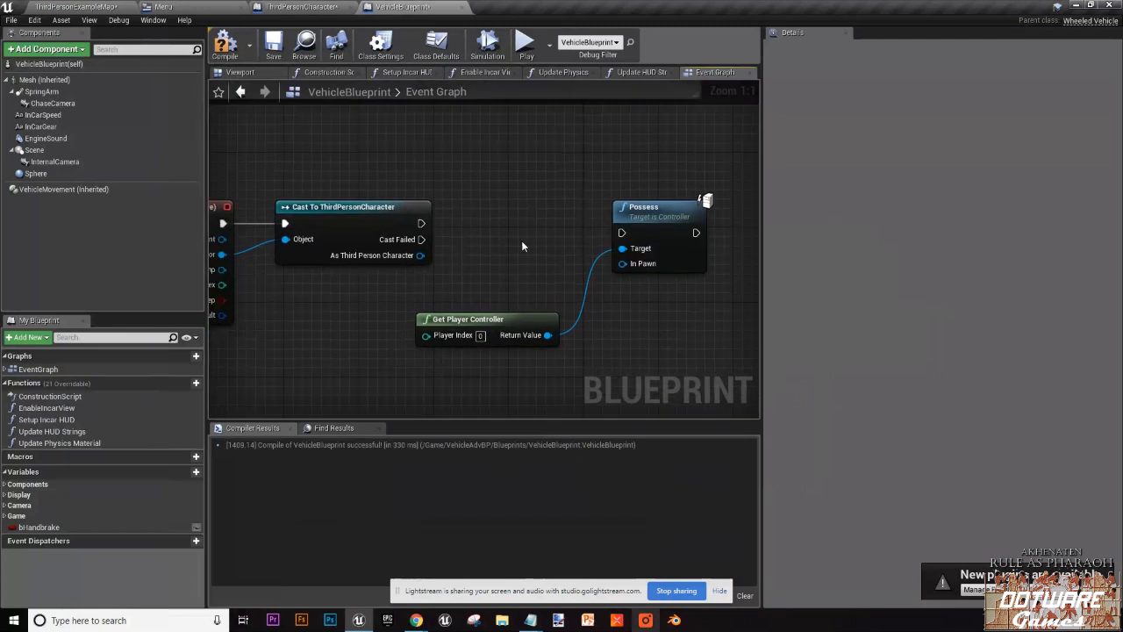
{"action": "left_click_drag", "start_coordinate": [422, 221], "coordinate": [633, 236]}
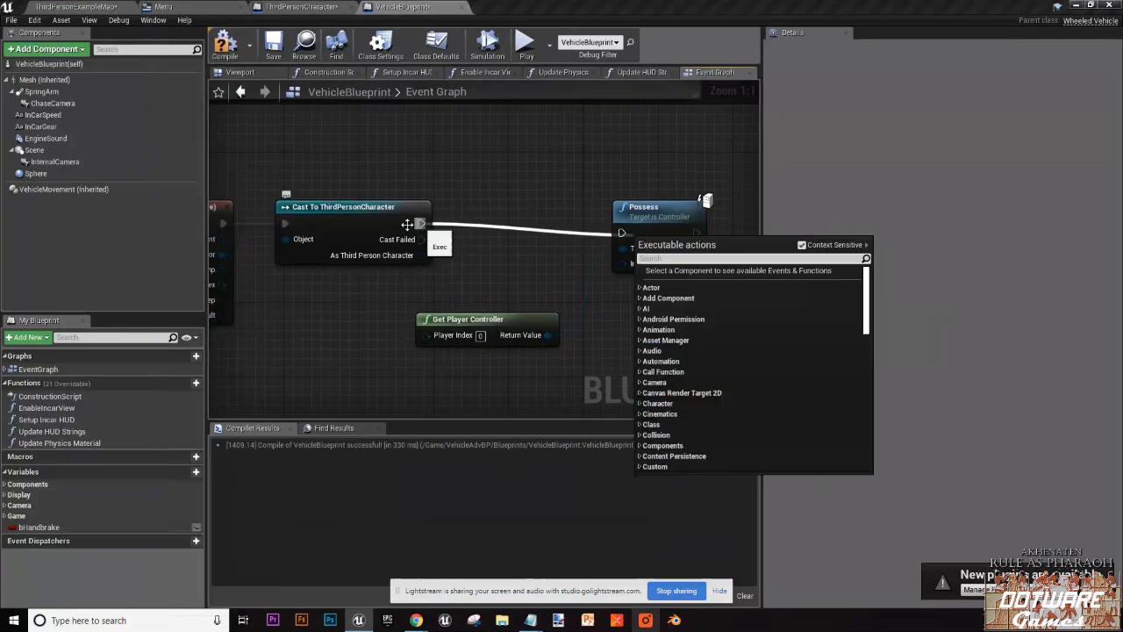
{"action": "left_click", "coordinate": [387, 226]}
{"action": "left_click_drag", "start_coordinate": [421, 224], "coordinate": [622, 233]}
{"action": "left_click_drag", "start_coordinate": [546, 334], "coordinate": [622, 248]}
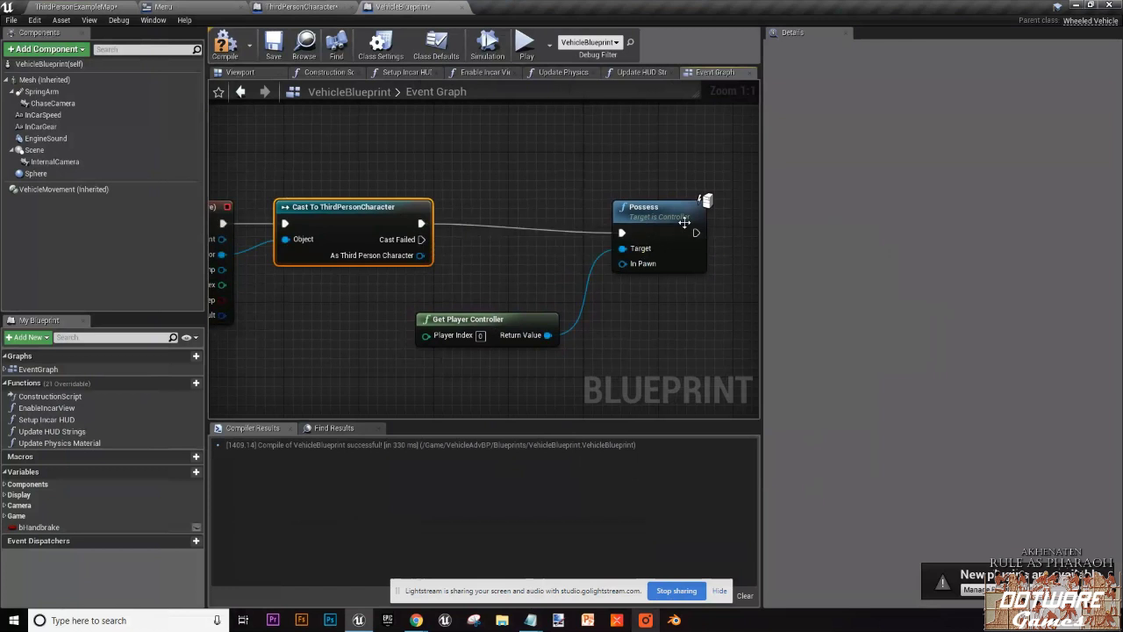
{"action": "left_click_drag", "start_coordinate": [684, 220], "coordinate": [684, 210]}
Step: Feed a reference to self into Possess's In Pawn input and compile VehicleBlueprint
{"action": "left_click_drag", "start_coordinate": [629, 254], "coordinate": [539, 181]}
{"action": "type", "text": "self"}
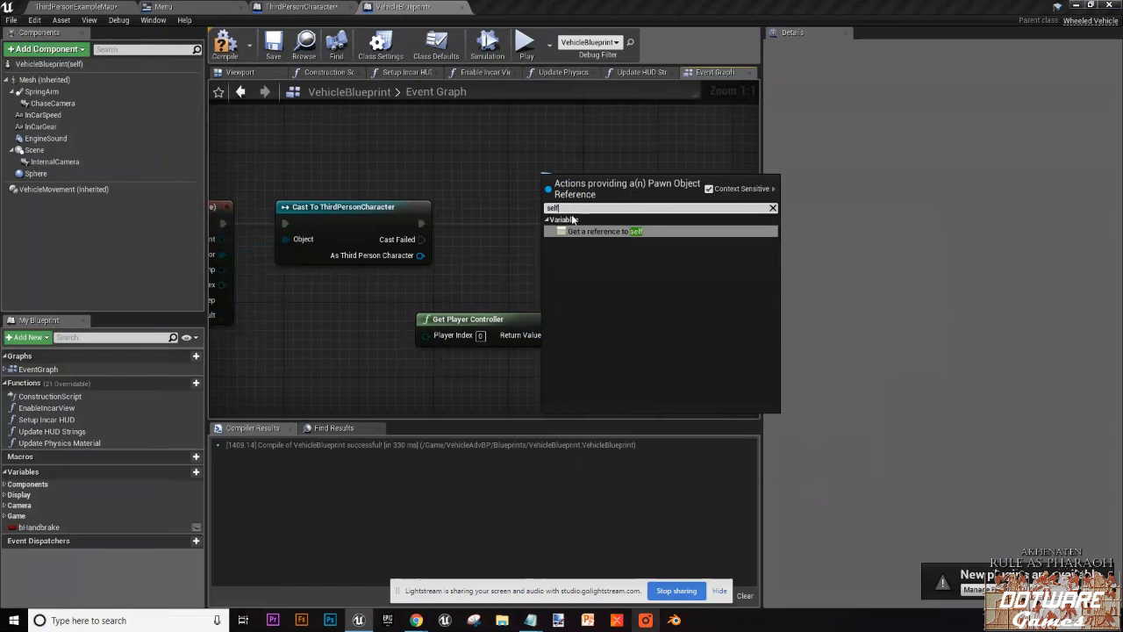
{"action": "left_click", "coordinate": [578, 234]}
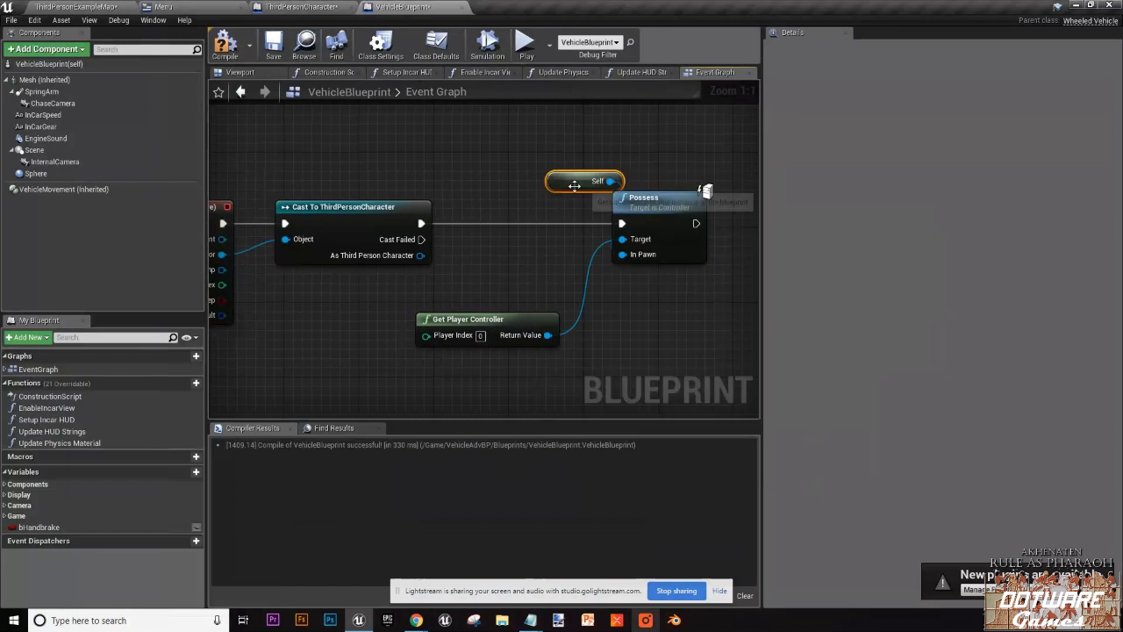
{"action": "left_click", "coordinate": [224, 44]}
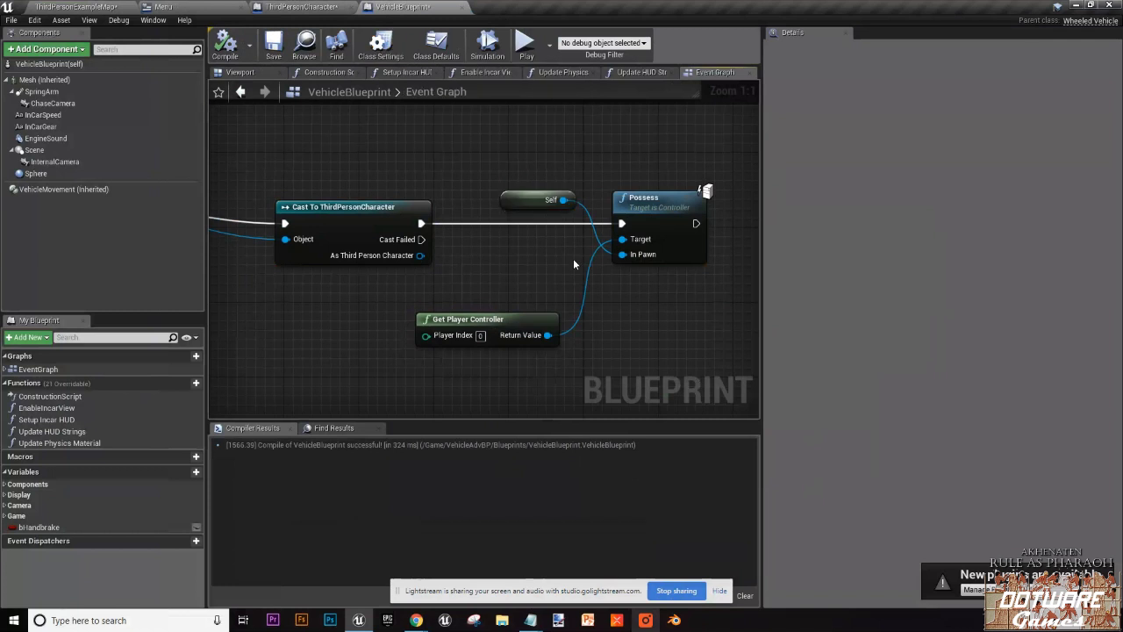
Step: Tidy the overlap graph by moving Possess closer to the cast and raising Get Player Controller slightly
{"action": "right_click_drag", "start_coordinate": [574, 264], "coordinate": [632, 216]}
{"action": "left_click", "coordinate": [530, 222]}
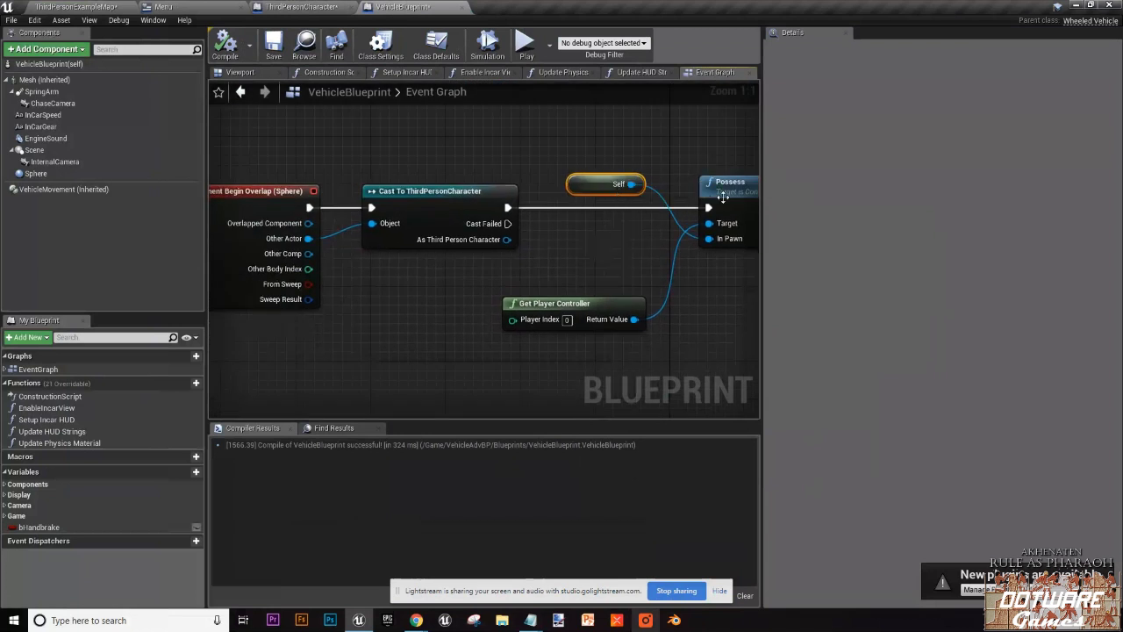
{"action": "left_click_drag", "start_coordinate": [721, 197], "coordinate": [684, 197]}
{"action": "right_click_drag", "start_coordinate": [629, 280], "coordinate": [577, 287]}
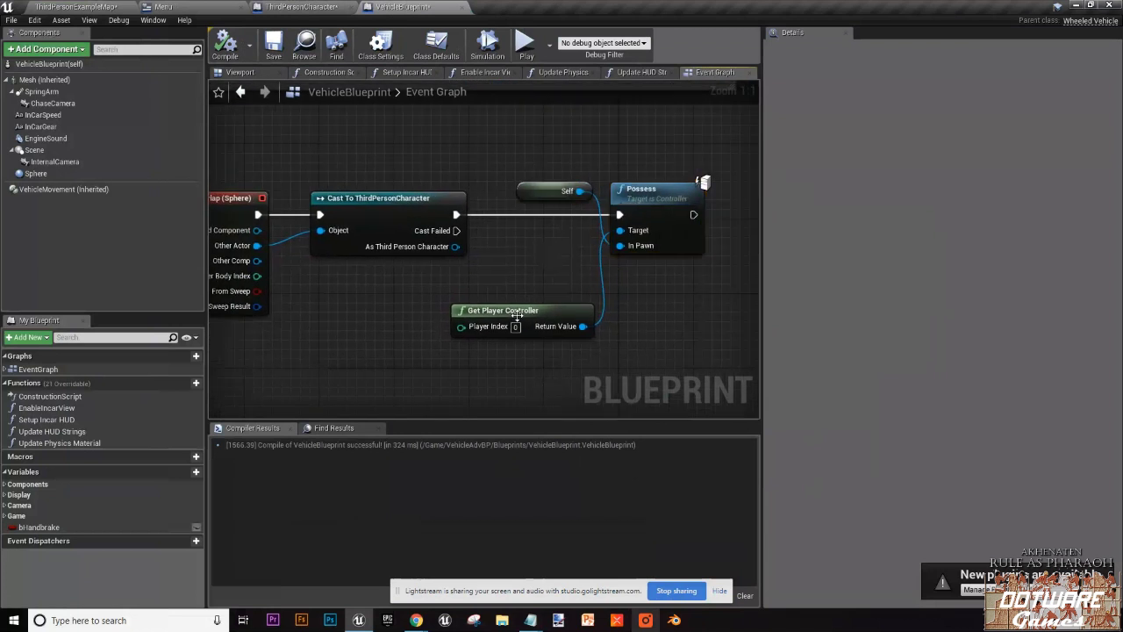
{"action": "left_click_drag", "start_coordinate": [517, 316], "coordinate": [518, 297]}
{"action": "mouse_move", "coordinate": [548, 262]}
{"action": "right_mouse_down"}
{"action": "mouse_move", "coordinate": [608, 274]}
{"action": "mouse_move", "coordinate": [556, 270]}
{"action": "right_mouse_up"}
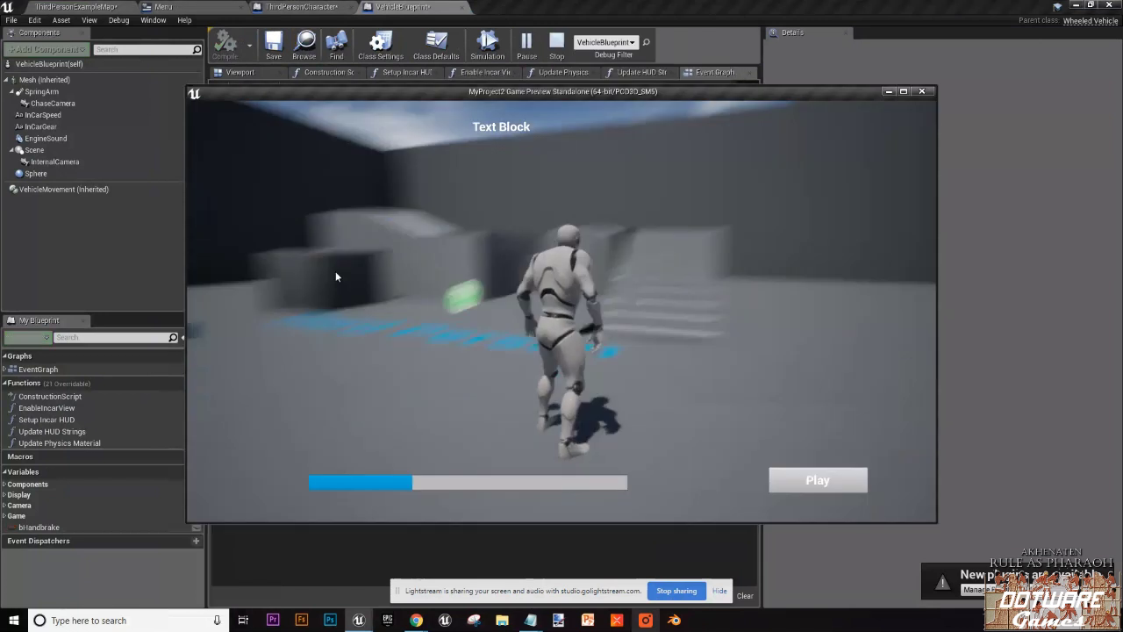
Step: Play the game in a standalone preview and run the character into the buggy's collision sphere to test possession
{"action": "key", "text": "d"}
{"action": "key", "text": "space"}
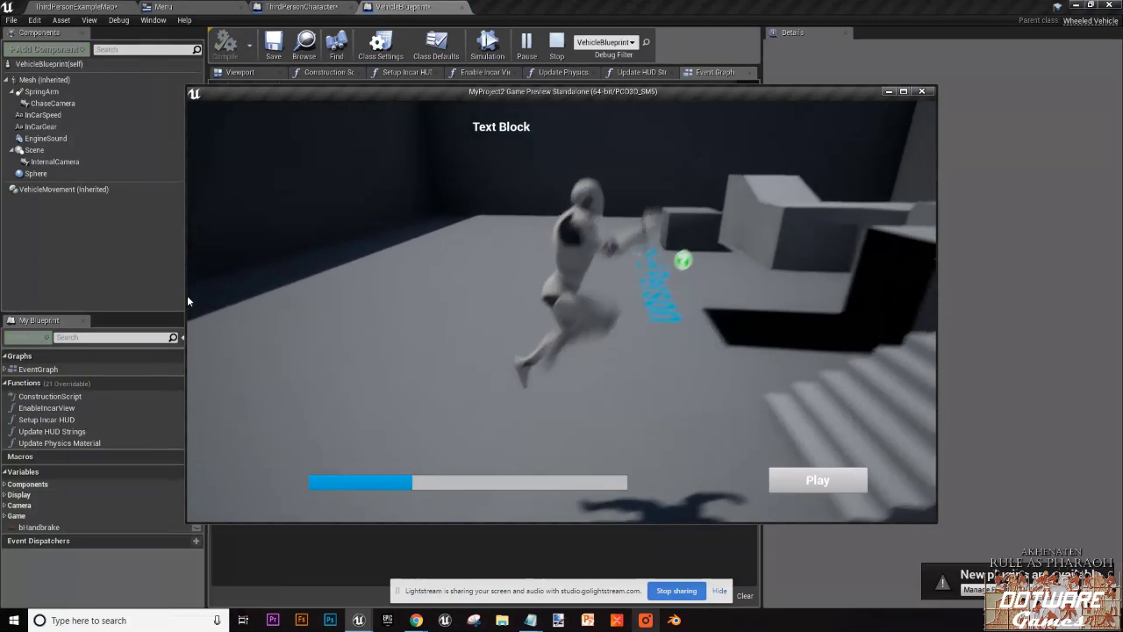
{"action": "key", "text": "a"}
{"action": "key", "text": "w"}
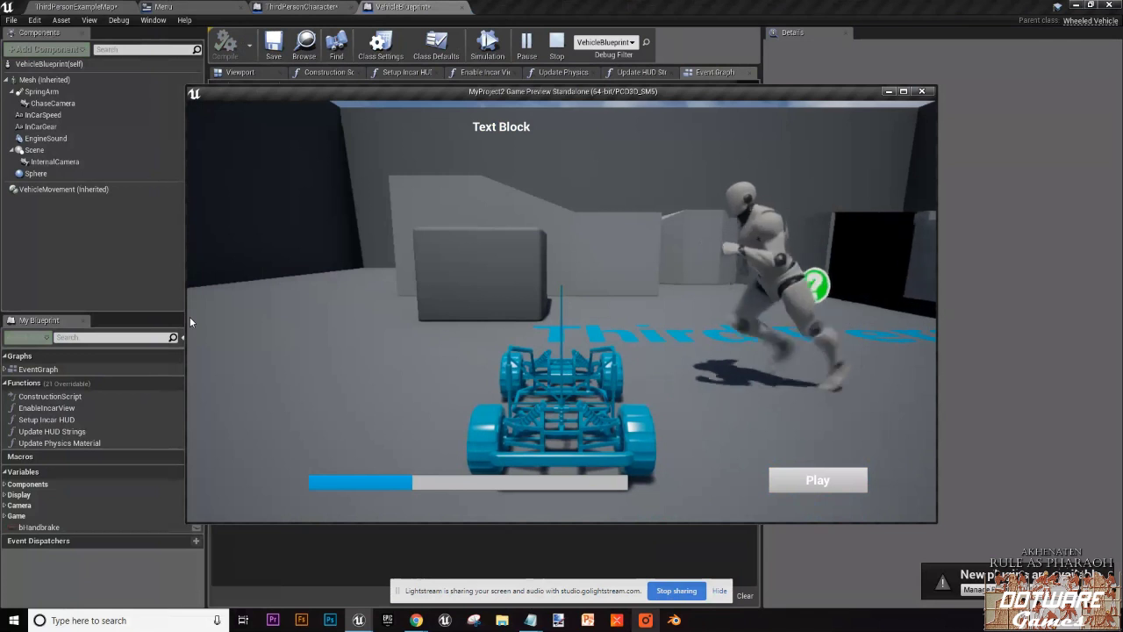
Step: Test driving the possessed buggy around the level, reversing, accelerating and steering
{"action": "key", "text": "s"}
{"action": "key", "text": "d"}
{"action": "key", "text": "s"}
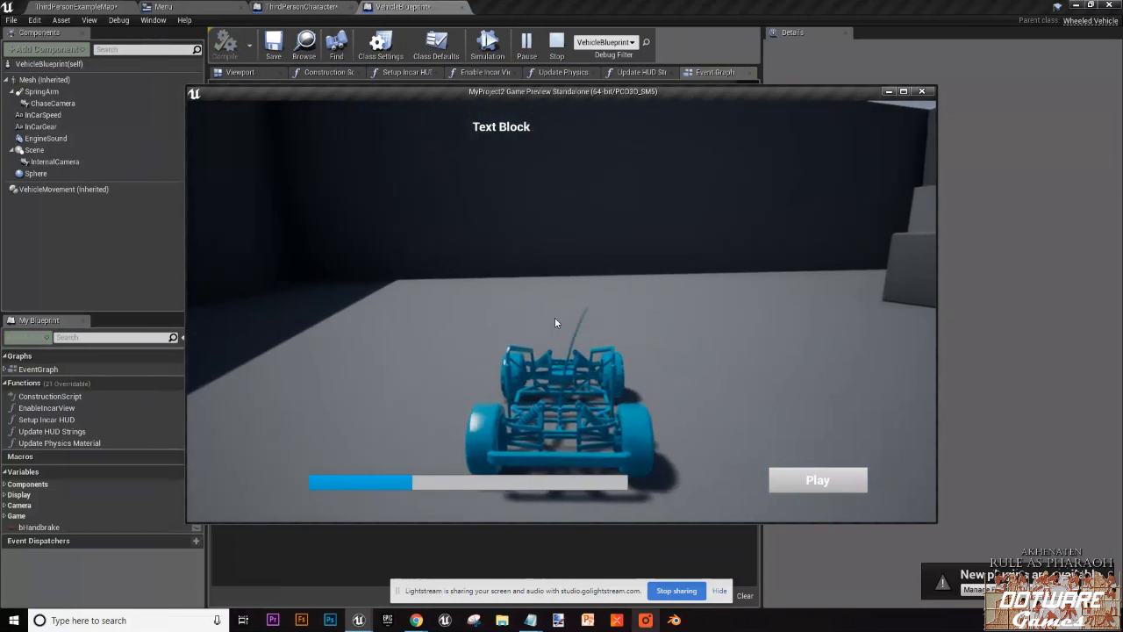
{"action": "key", "text": "w"}
{"action": "key", "text": "d"}
{"action": "key", "text": "d"}
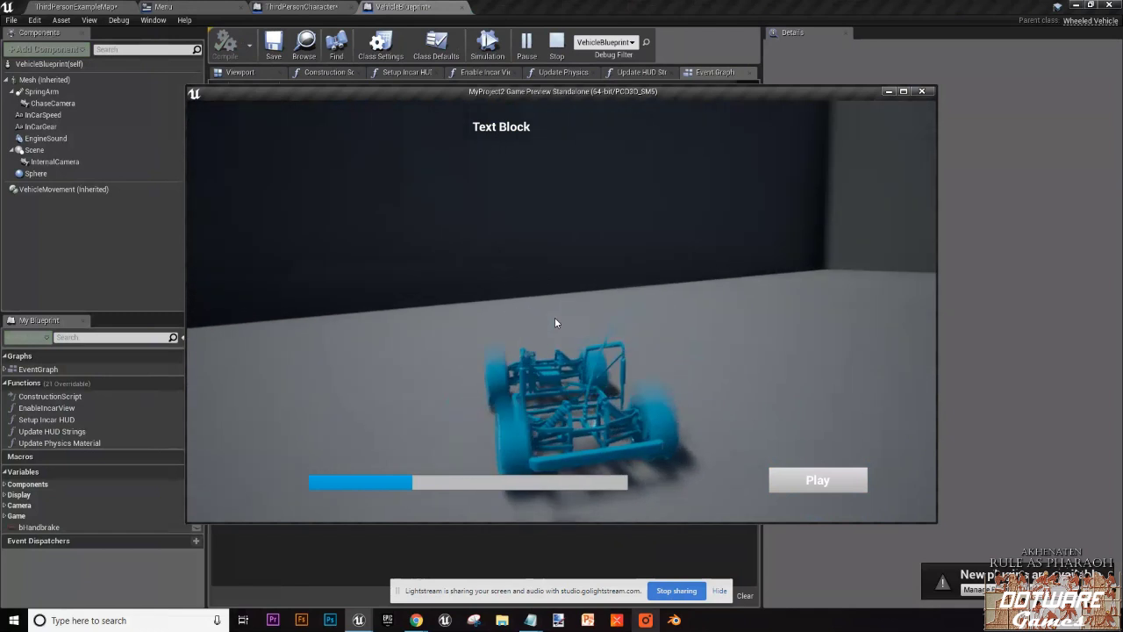
{"action": "key", "text": "d"}
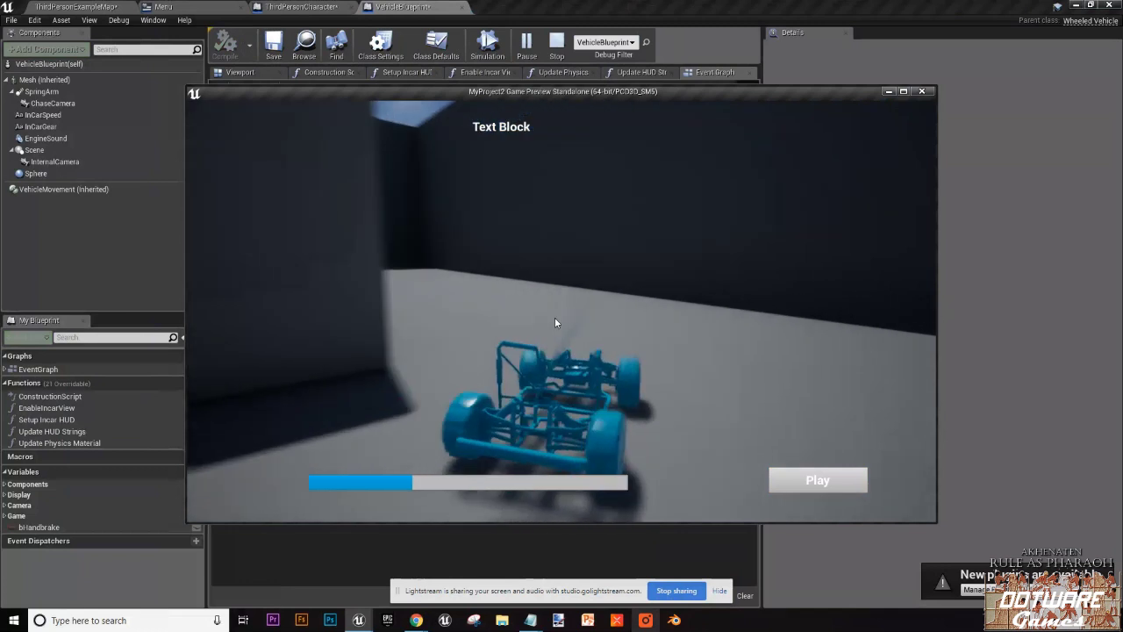
Step: Steer the blue vehicle around the level in the game preview and end the play session
{"action": "key", "text": "a"}
{"action": "key", "text": "a"}
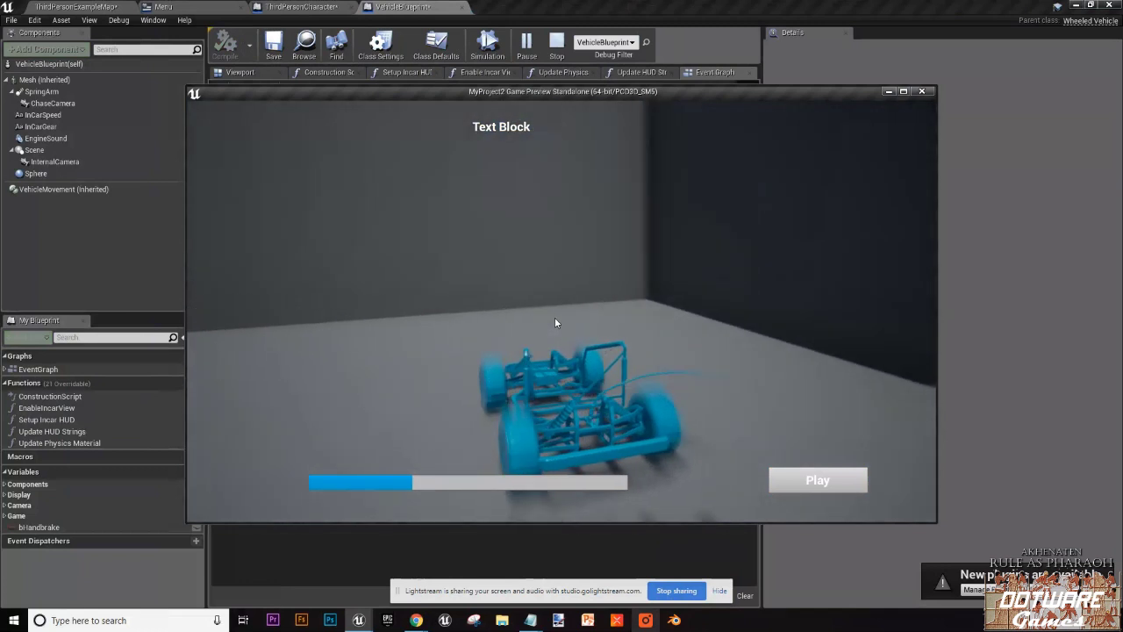
{"action": "key", "text": "Escape"}
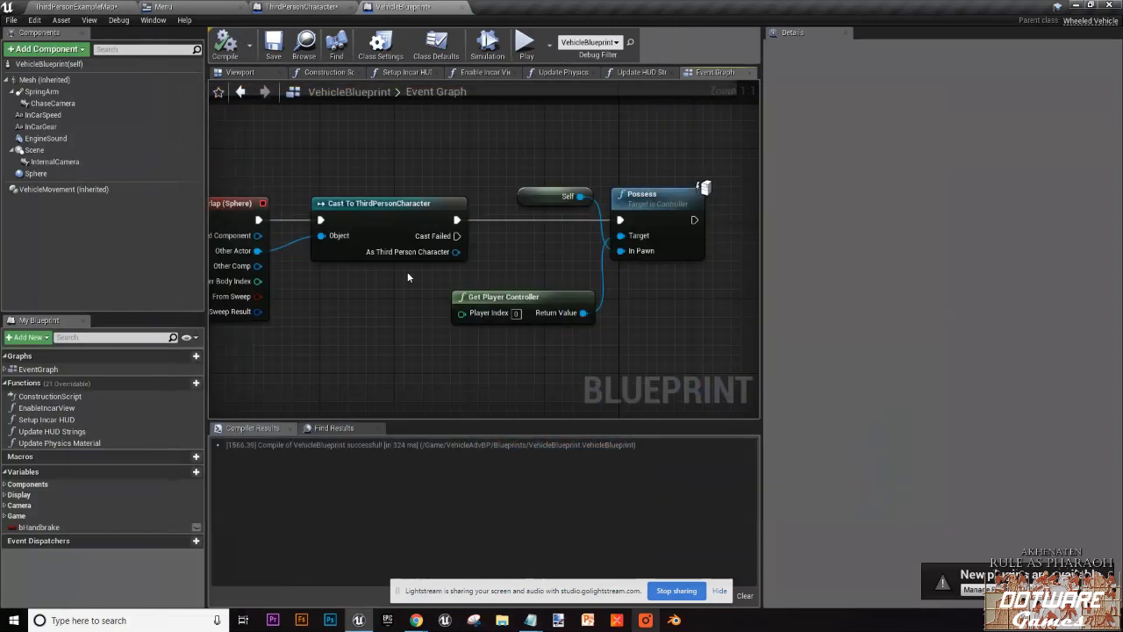
Step: Return to the ThirdPersonExampleMap level and select the ThirdPersonCharacter actor to look it over
{"action": "left_click", "coordinate": [121, 6]}
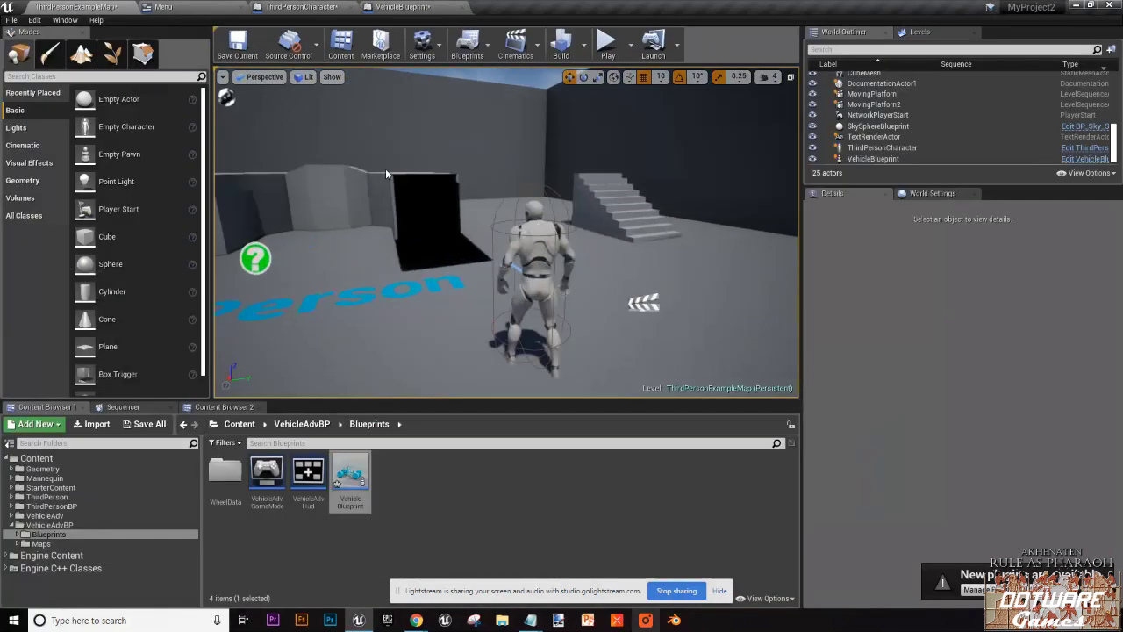
{"action": "left_click", "coordinate": [495, 281]}
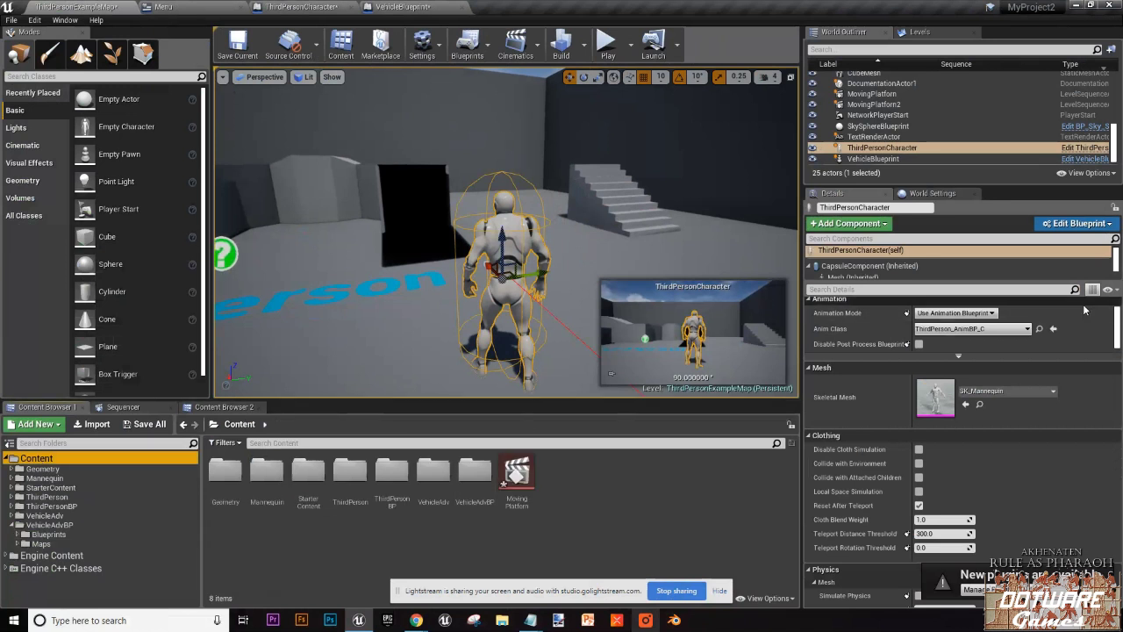
{"action": "scroll", "coordinate": [551, 163], "scroll_direction": "up", "scroll_amount": 5}
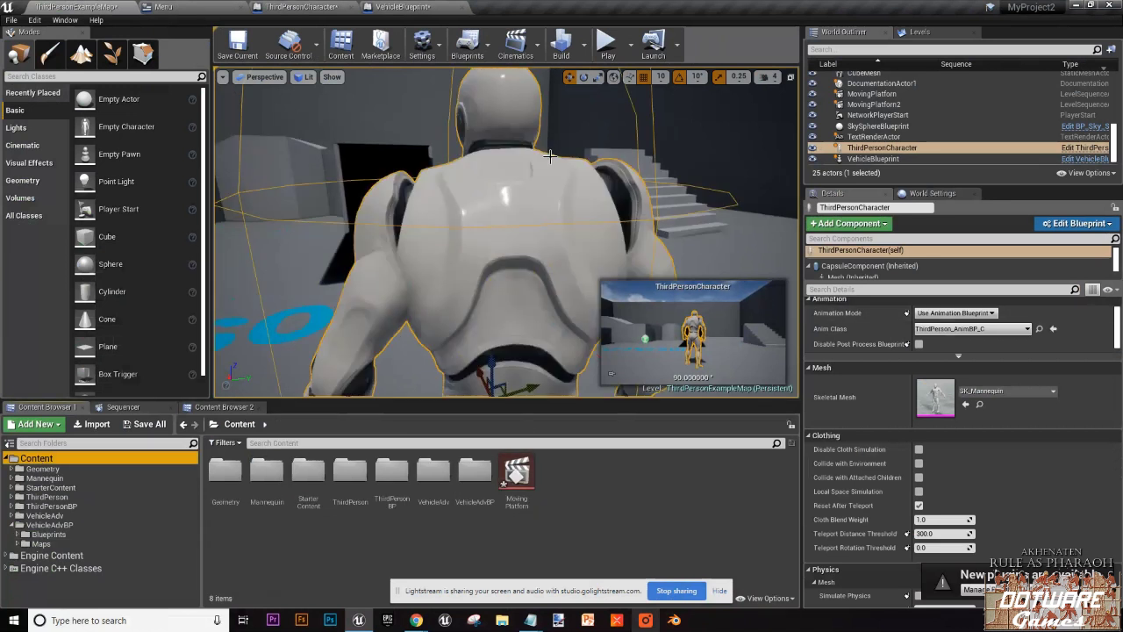
{"action": "right_click_drag", "start_coordinate": [546, 163], "coordinate": [544, 186]}
{"action": "scroll", "coordinate": [544, 165], "scroll_direction": "down", "scroll_amount": 5}
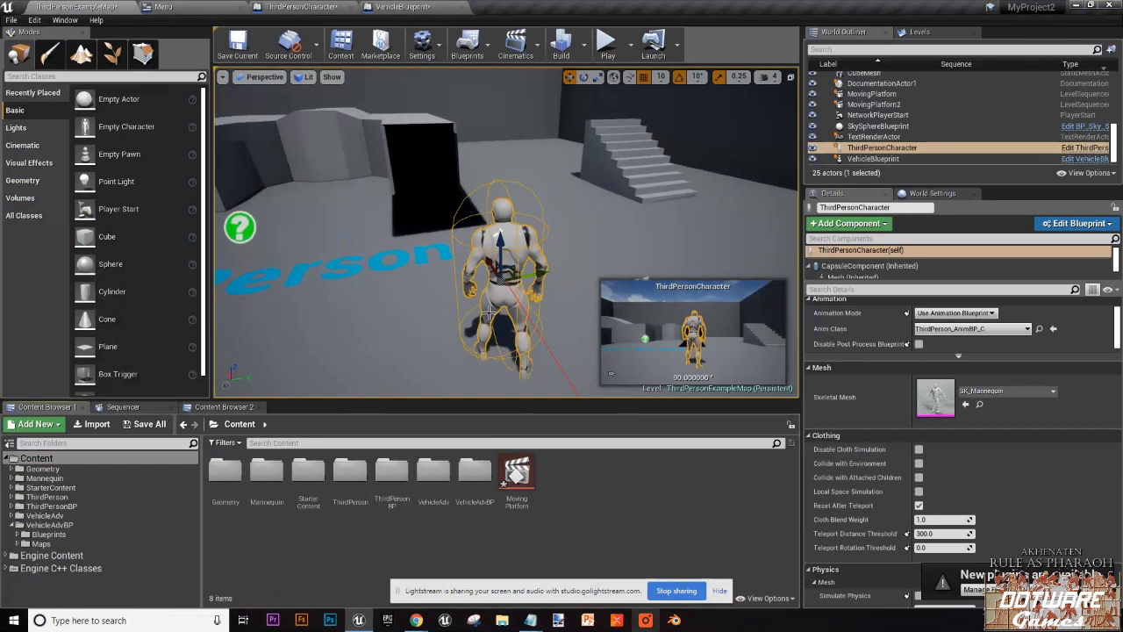
{"action": "right_click_drag", "start_coordinate": [488, 311], "coordinate": [465, 320]}
Step: Duplicate the ThirdPersonCharacter blueprint in the ThirdPersonBP Blueprints folder, keeping the suggested name
{"action": "double_click", "coordinate": [391, 476]}
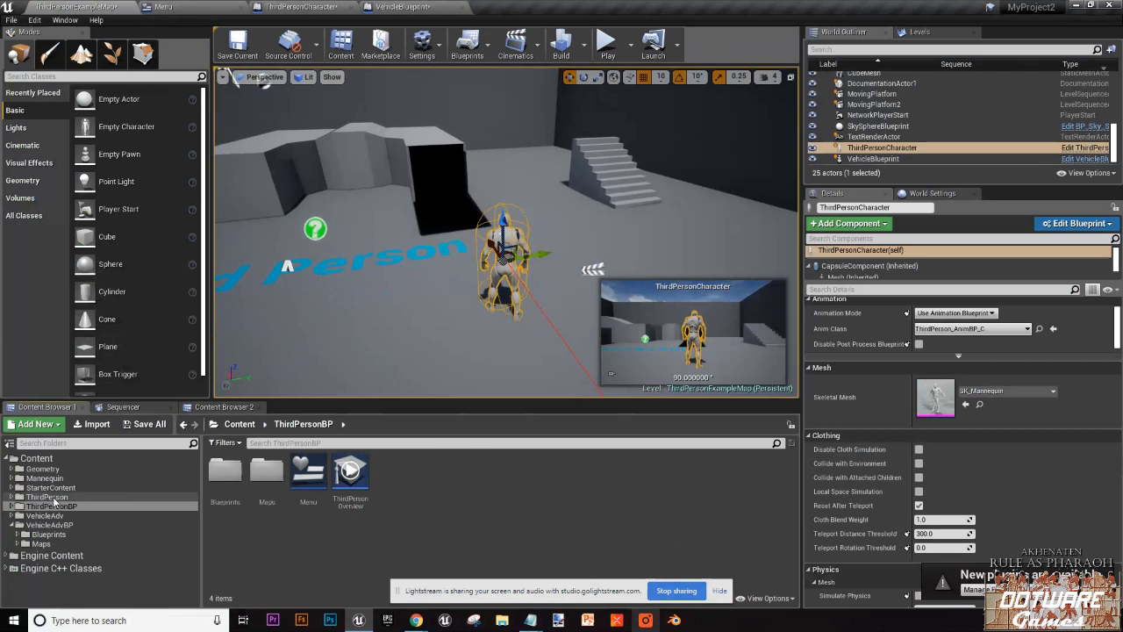
{"action": "left_click", "coordinate": [97, 496]}
{"action": "left_click", "coordinate": [97, 506]}
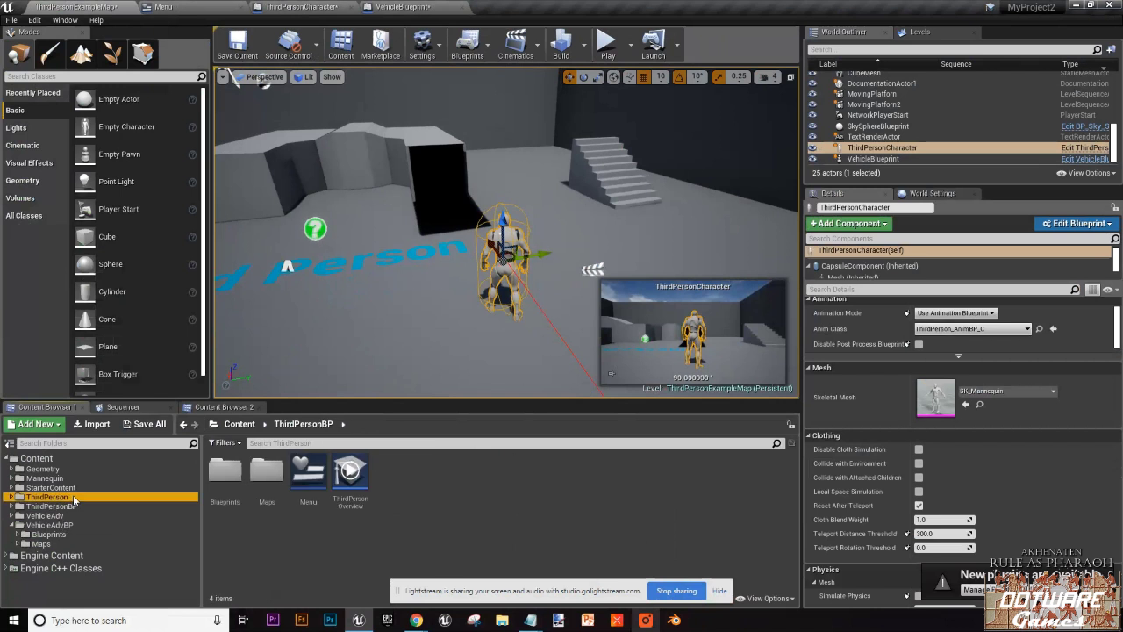
{"action": "double_click", "coordinate": [225, 478]}
{"action": "left_click", "coordinate": [229, 496]}
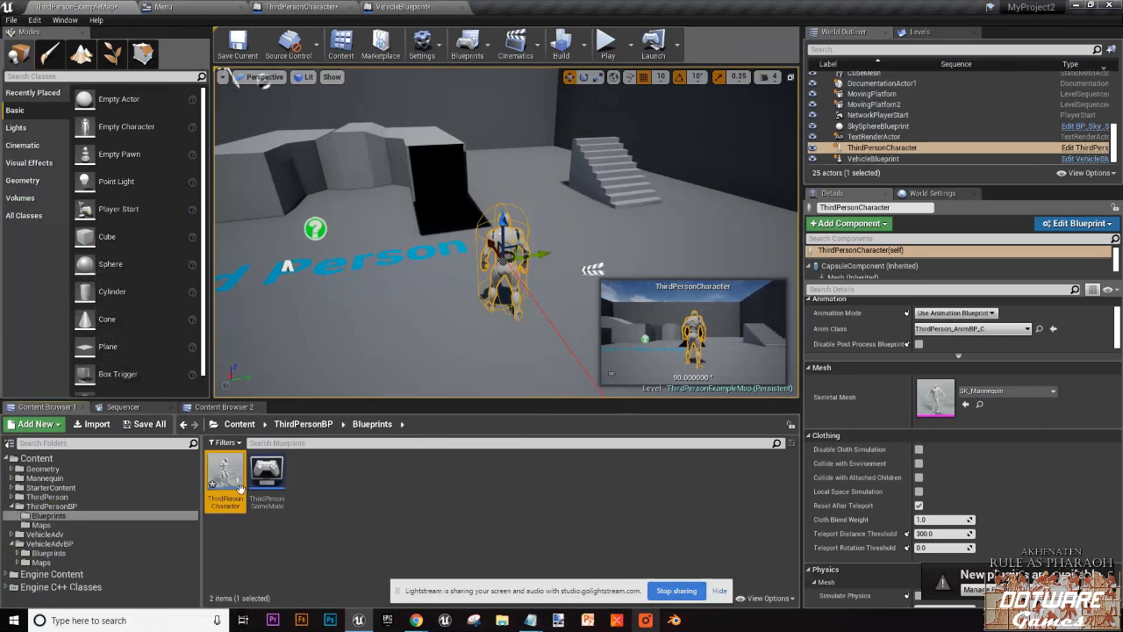
{"action": "right_click", "coordinate": [230, 496]}
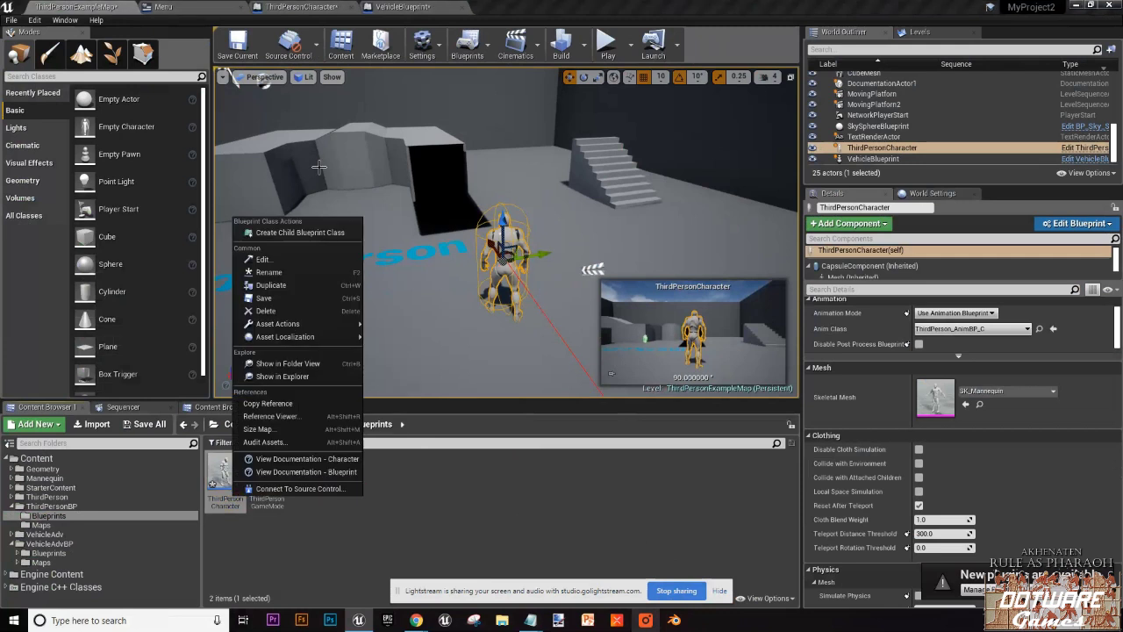
{"action": "left_click", "coordinate": [298, 284]}
{"action": "key", "text": "Return"}
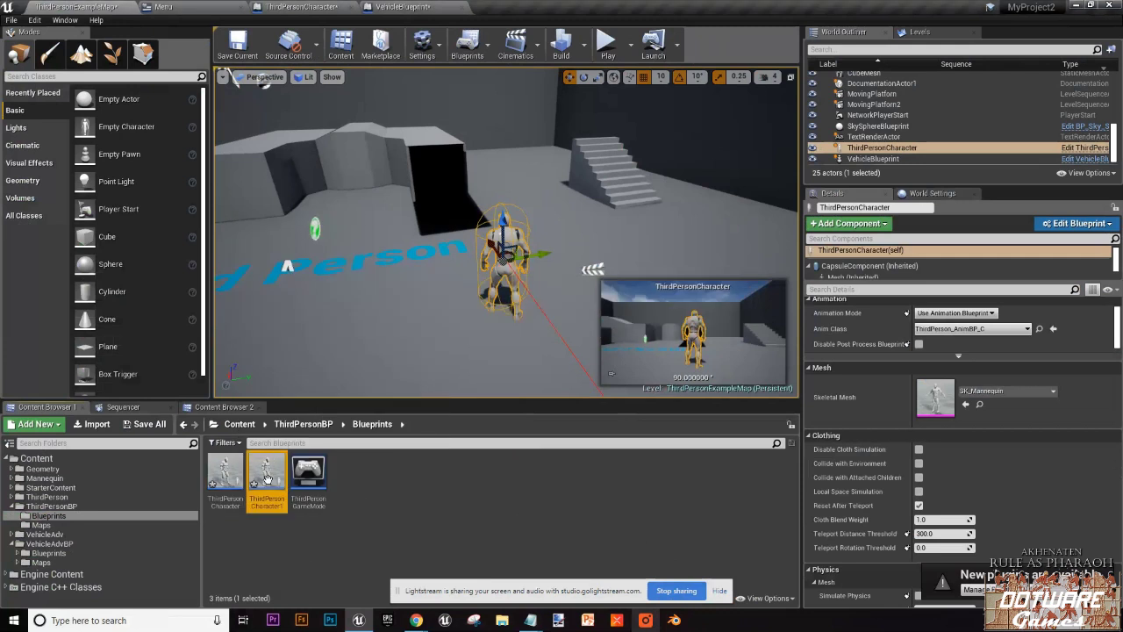
Step: Open the duplicated character blueprint, set its mesh's Element 0 material to M_Water_Lake, and compile
{"action": "double_click", "coordinate": [268, 482]}
{"action": "left_click", "coordinate": [236, 73]}
{"action": "left_click", "coordinate": [47, 115]}
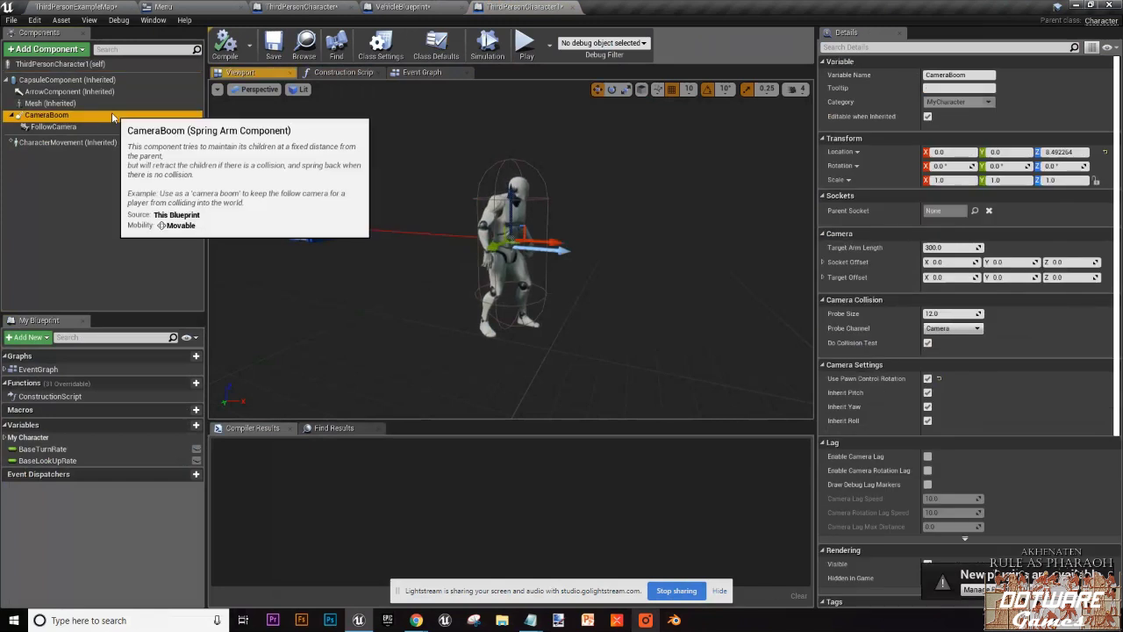
{"action": "left_click", "coordinate": [50, 102]}
{"action": "left_click", "coordinate": [1018, 386]}
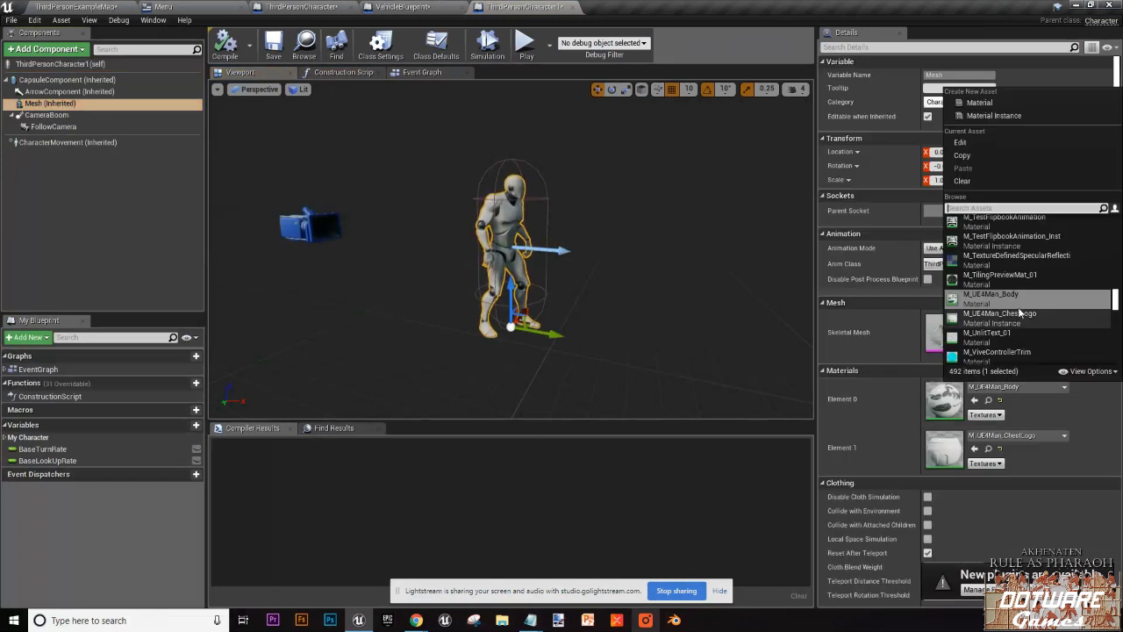
{"action": "scroll", "coordinate": [884, 286], "scroll_direction": "down", "scroll_amount": 3}
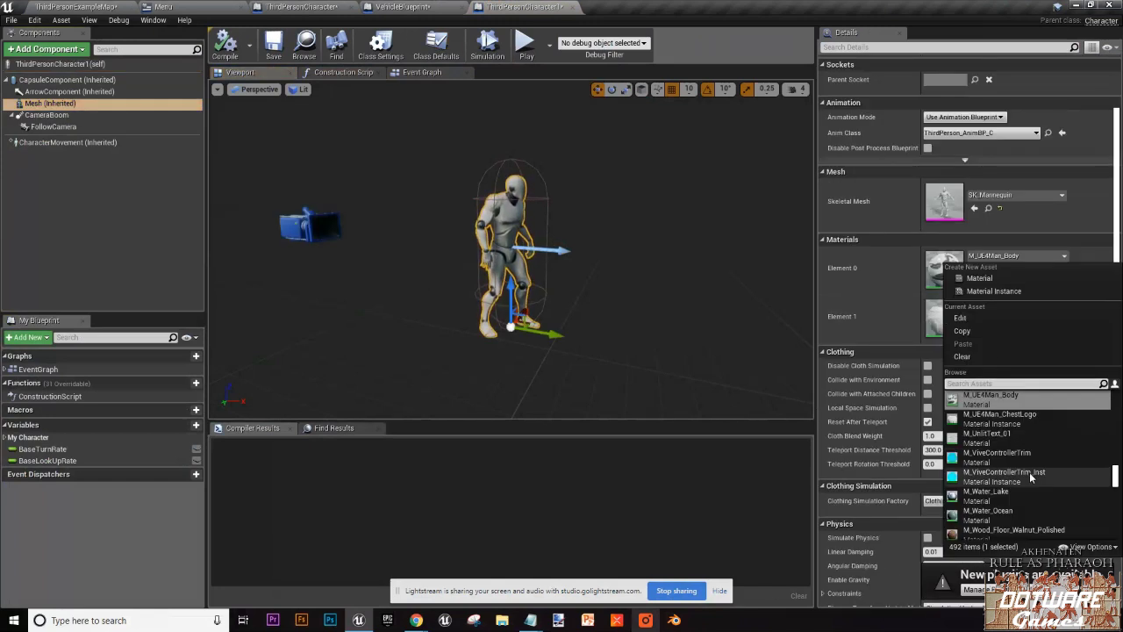
{"action": "scroll", "coordinate": [1029, 472], "scroll_direction": "down", "scroll_amount": 2}
{"action": "left_click", "coordinate": [1017, 444]}
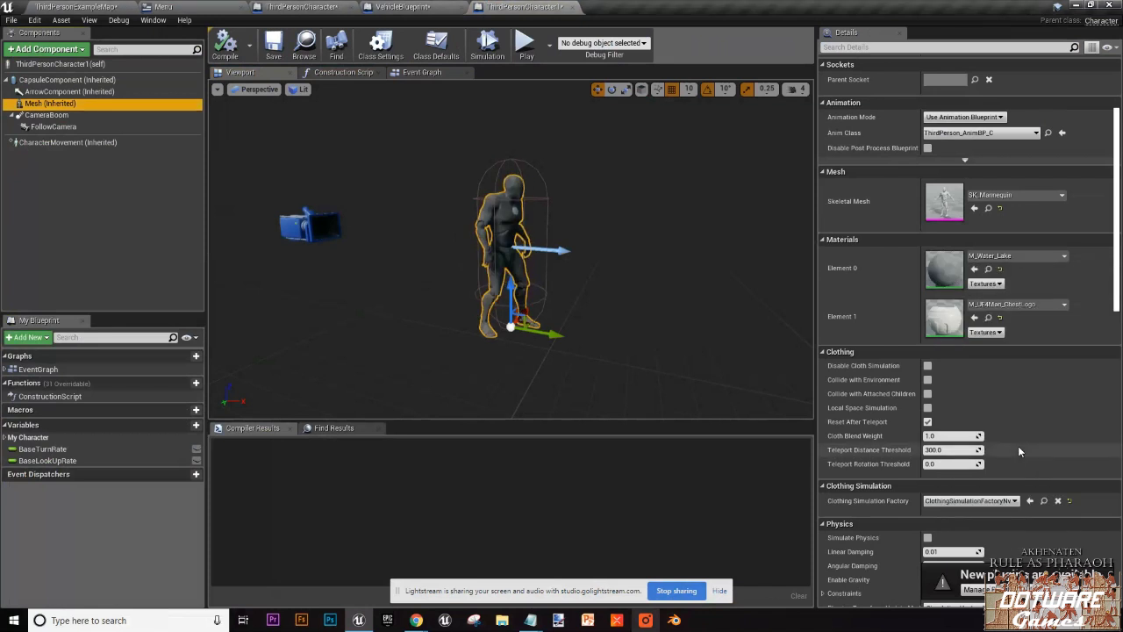
{"action": "left_click", "coordinate": [233, 39]}
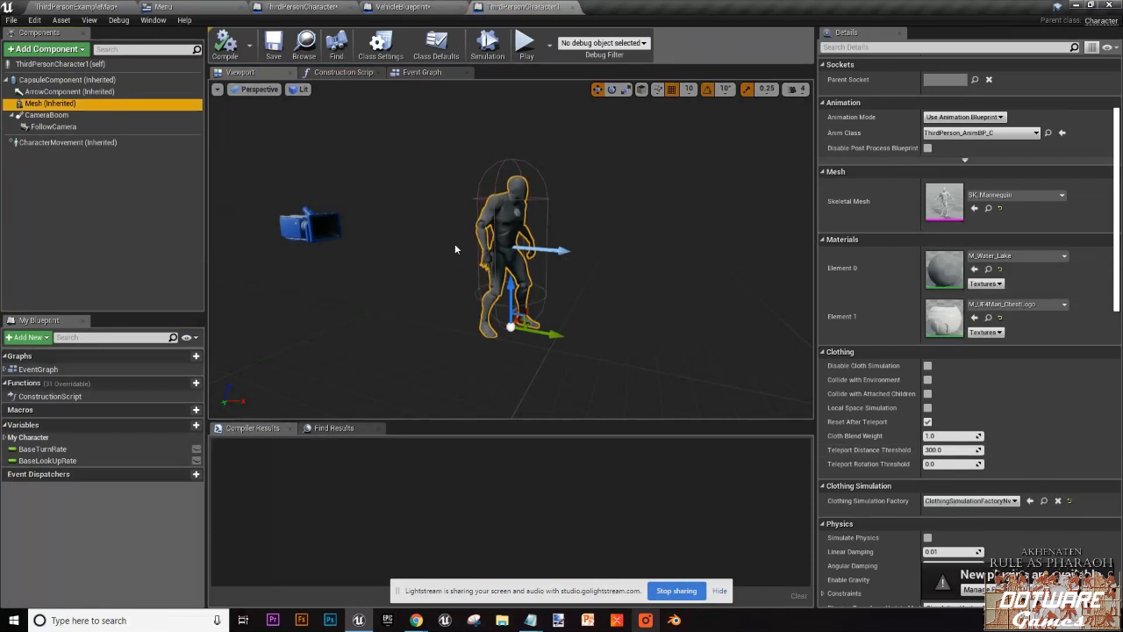
Step: Inspect the duplicated character's capsule component and its class defaults
{"action": "left_click", "coordinate": [26, 91]}
{"action": "left_click", "coordinate": [27, 80]}
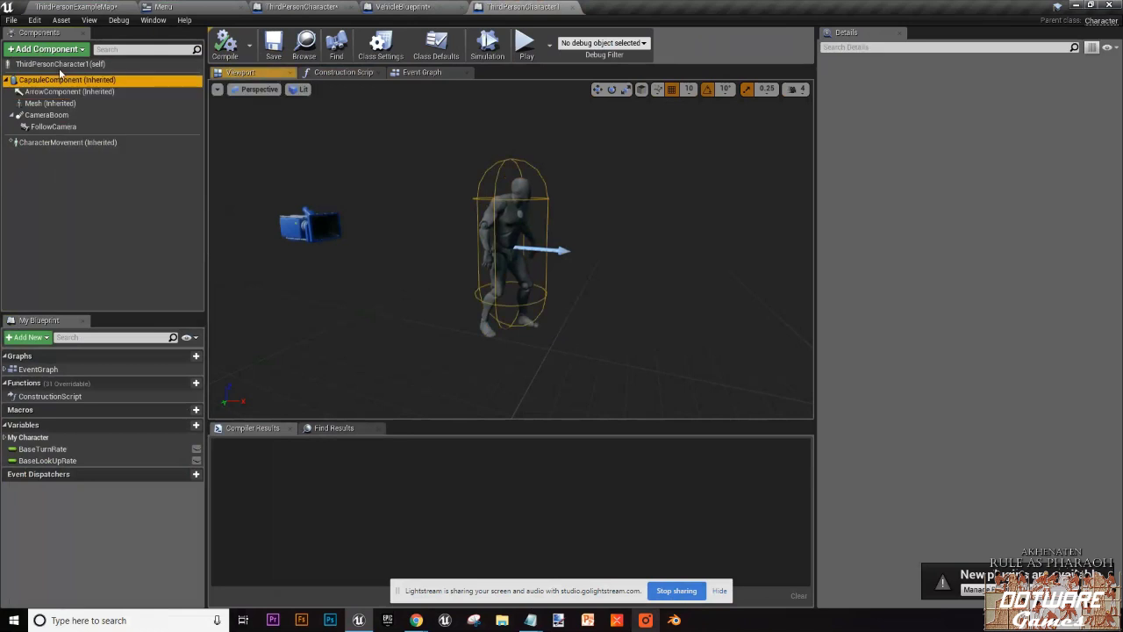
{"action": "left_click", "coordinate": [436, 48]}
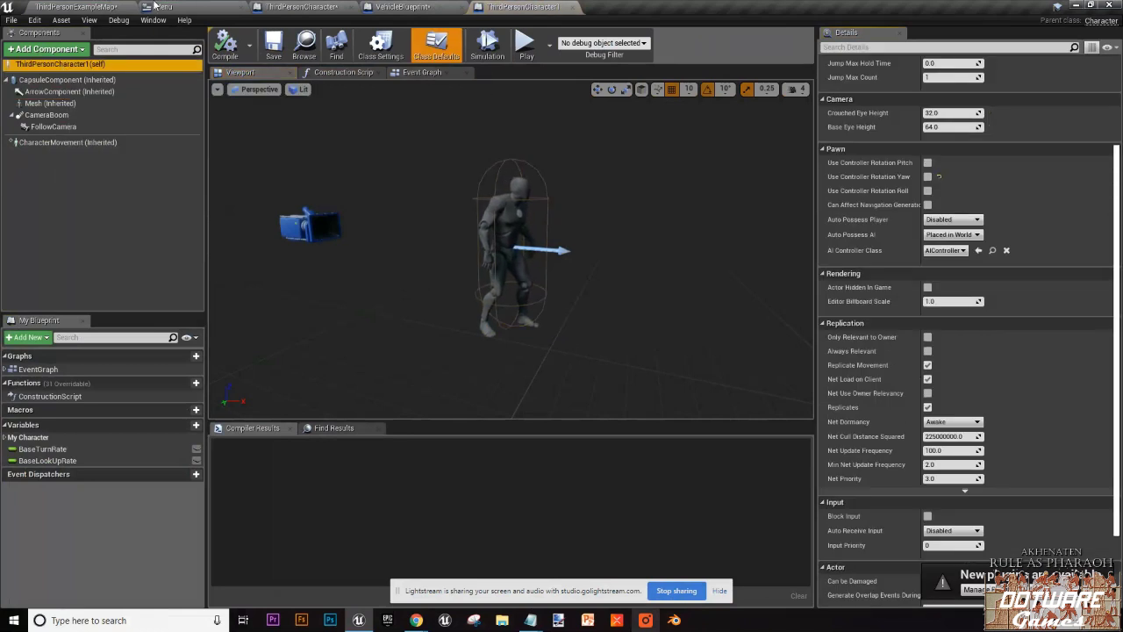
Step: Add an M keyboard event to an empty area of the original ThirdPersonCharacter blueprint's event graph
{"action": "left_click", "coordinate": [94, 6]}
{"action": "left_click", "coordinate": [301, 6]}
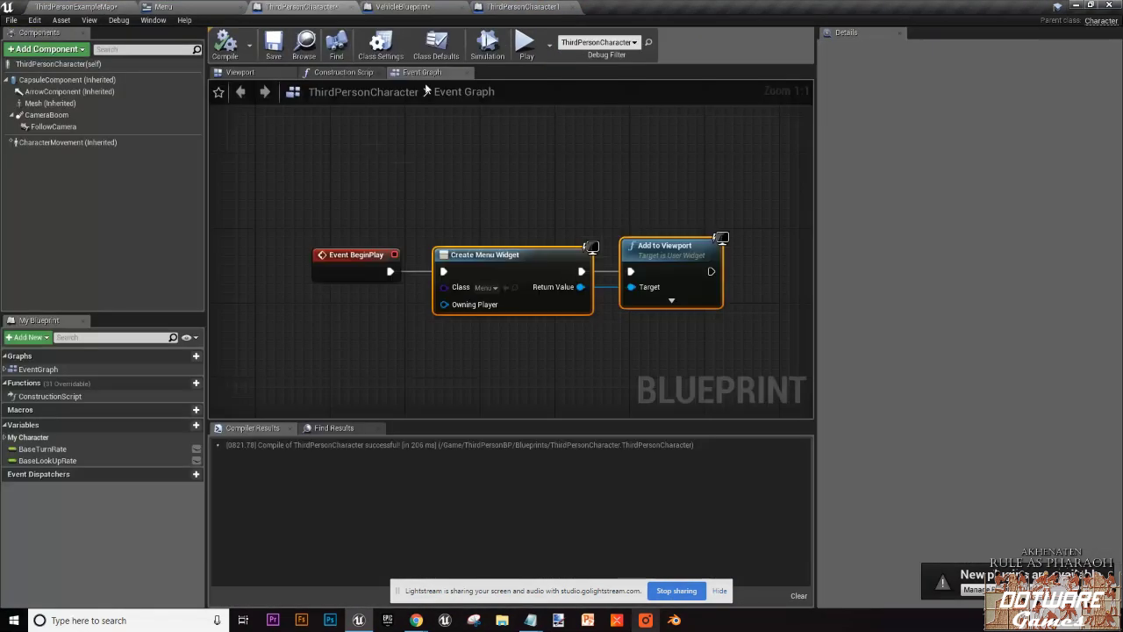
{"action": "right_click_drag", "start_coordinate": [368, 303], "coordinate": [375, 181]}
{"action": "right_click_drag", "start_coordinate": [389, 236], "coordinate": [396, 485]}
{"action": "right_click_drag", "start_coordinate": [393, 151], "coordinate": [407, 252]}
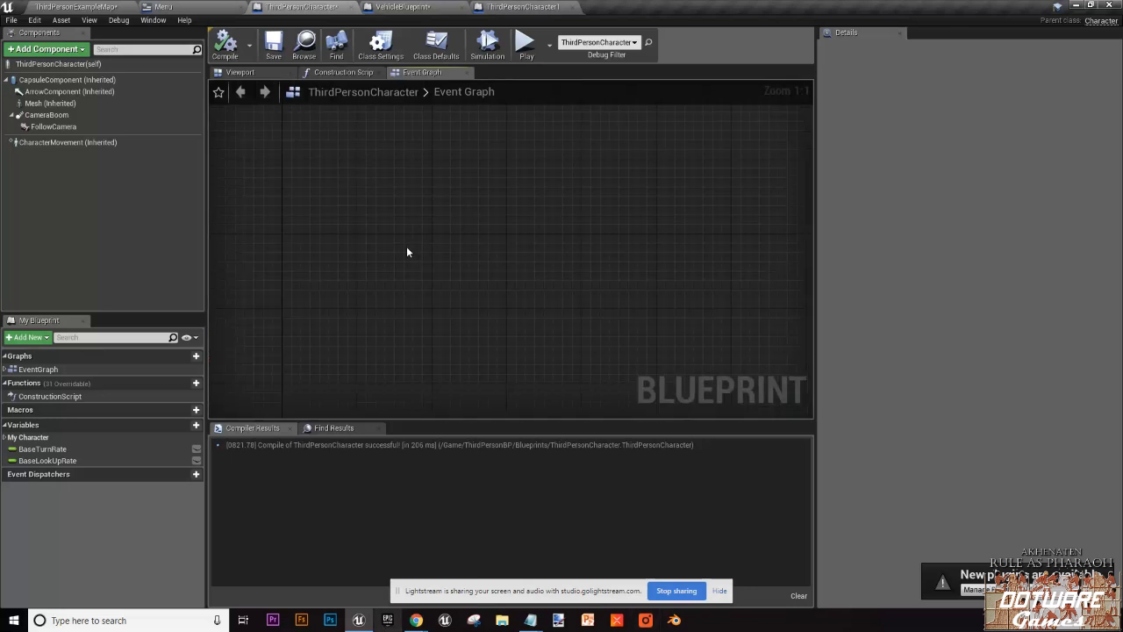
{"action": "right_click", "coordinate": [407, 252]}
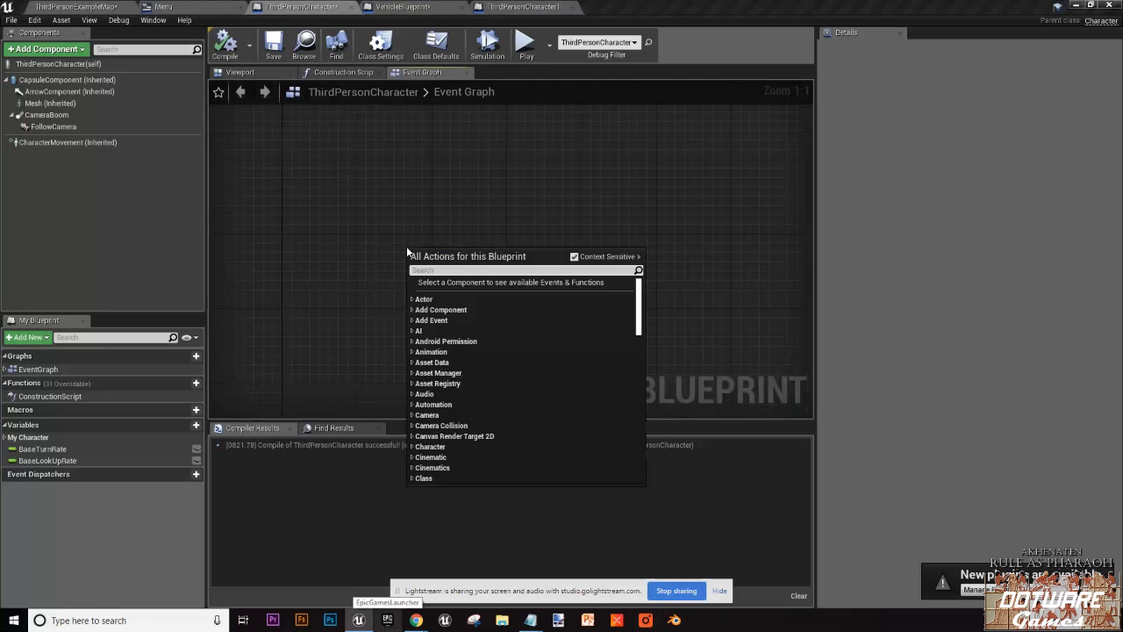
{"action": "type", "text": "m key"}
{"action": "scroll", "coordinate": [456, 351], "scroll_direction": "up", "scroll_amount": 10}
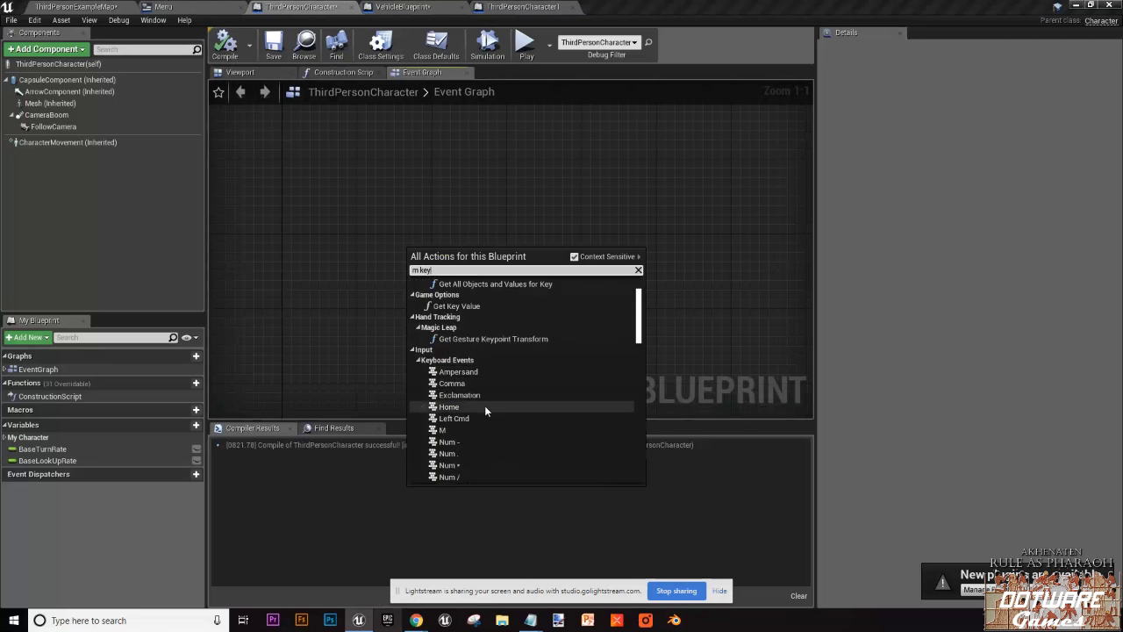
{"action": "left_click", "coordinate": [482, 429]}
Step: Add a Get Player Controller node beside the M key event
{"action": "right_click", "coordinate": [472, 292]}
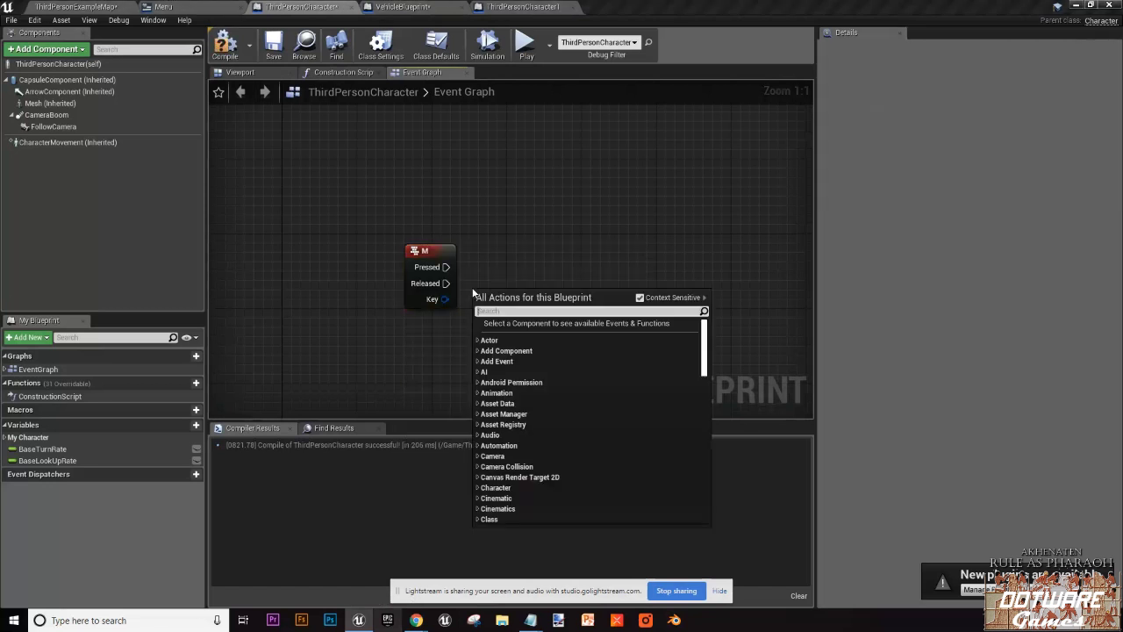
{"action": "type", "text": "get player cont"}
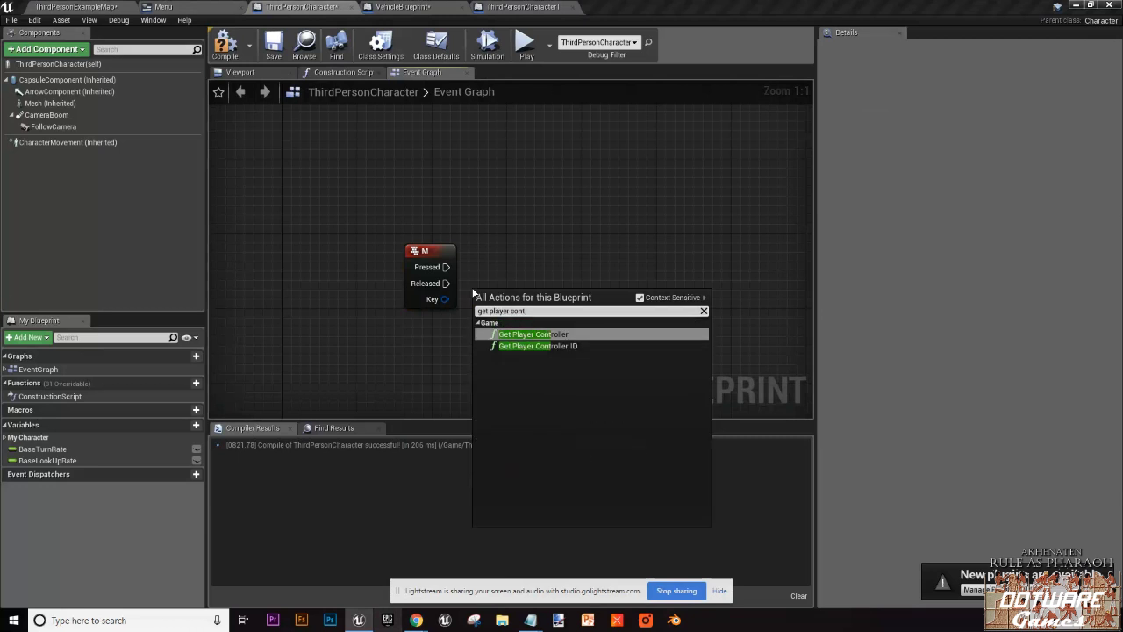
{"action": "left_click", "coordinate": [544, 336]}
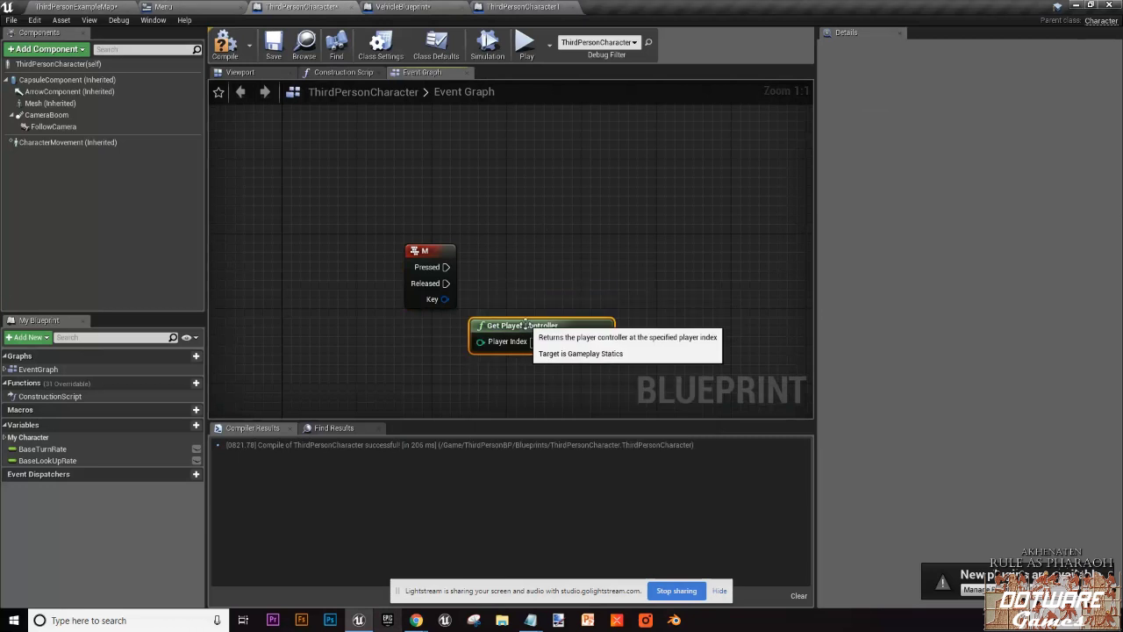
{"action": "left_click_drag", "start_coordinate": [599, 341], "coordinate": [597, 230]}
{"action": "type", "text": "poss"}
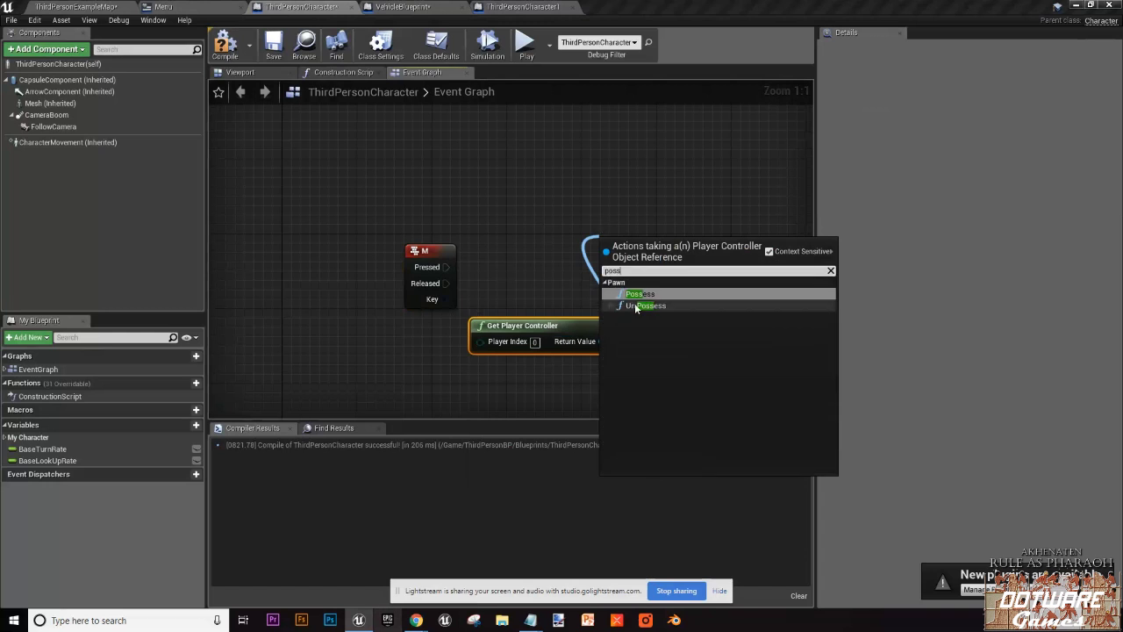
{"action": "left_click", "coordinate": [638, 306]}
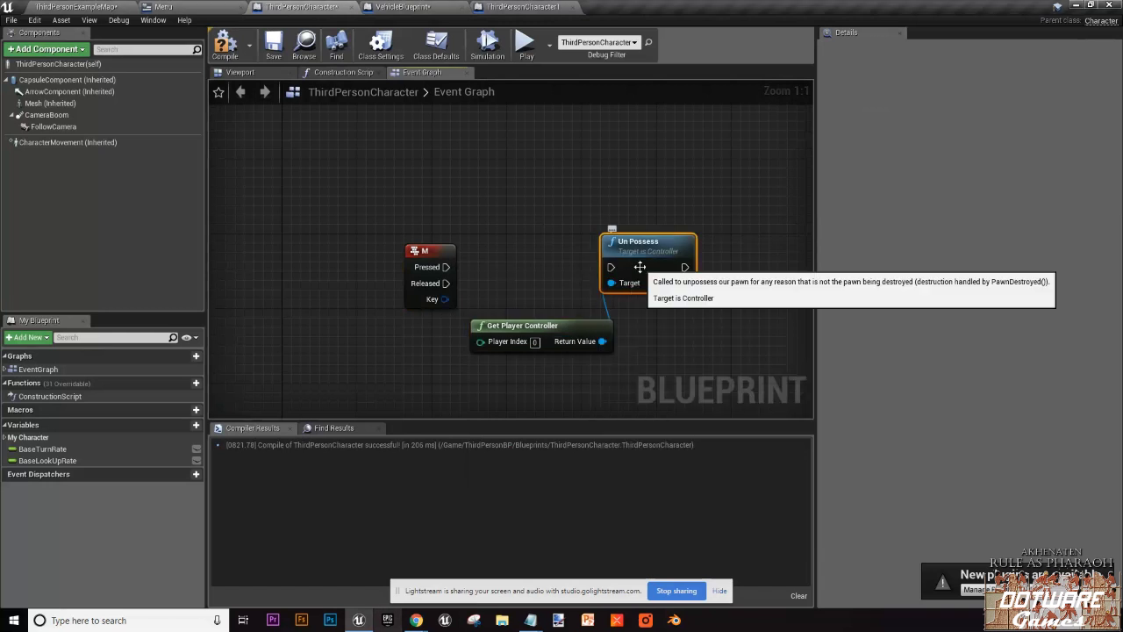
{"action": "key", "text": "Delete"}
Step: Add a Possess node with its Target fed by the Get Player Controller return value
{"action": "left_click_drag", "start_coordinate": [593, 343], "coordinate": [699, 234]}
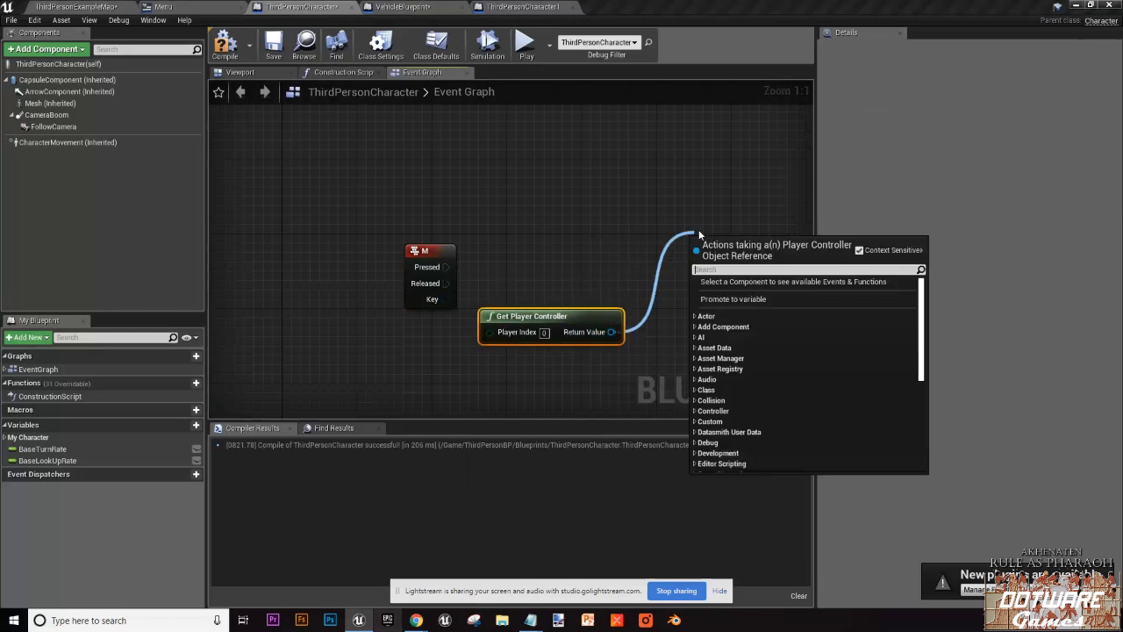
{"action": "type", "text": "poss"}
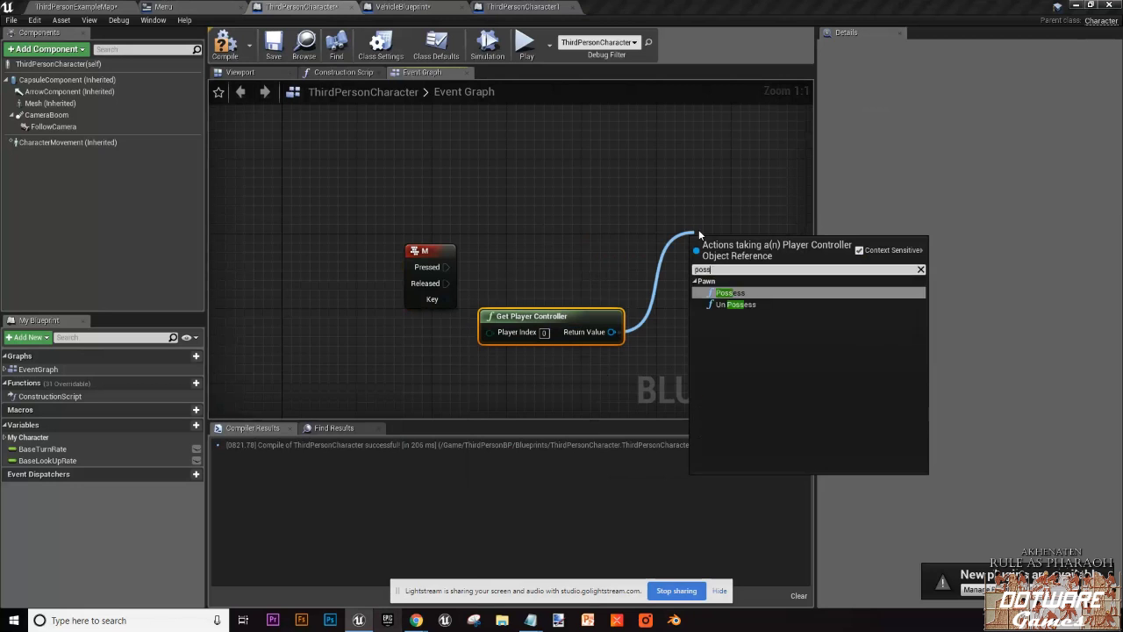
{"action": "left_click", "coordinate": [752, 293]}
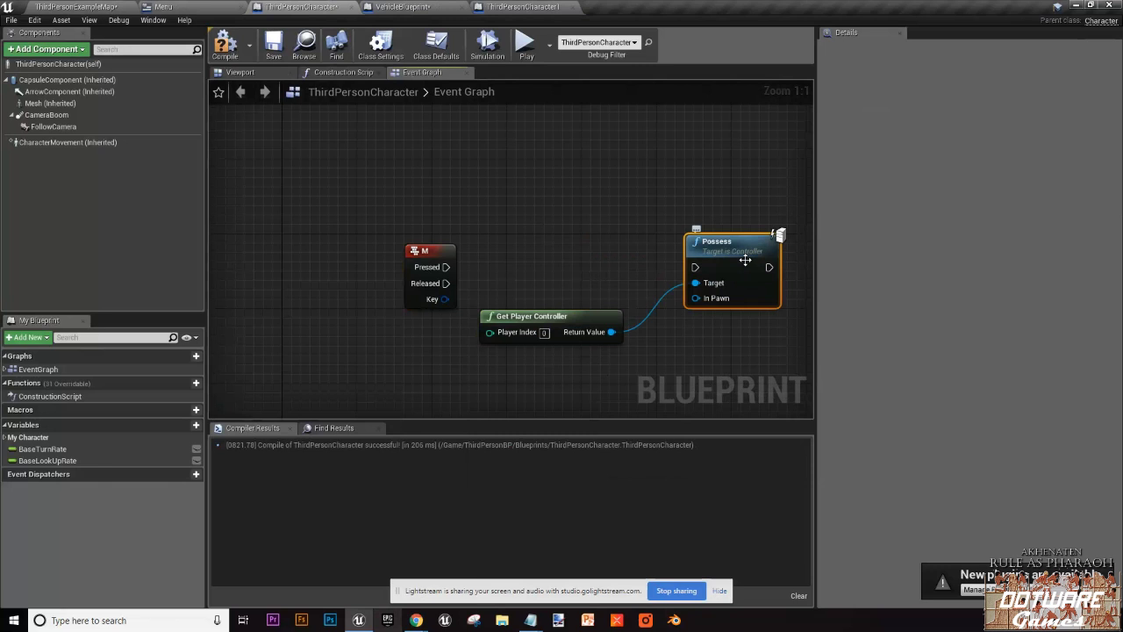
{"action": "left_click", "coordinate": [643, 259]}
{"action": "right_click_drag", "start_coordinate": [643, 259], "coordinate": [616, 249]}
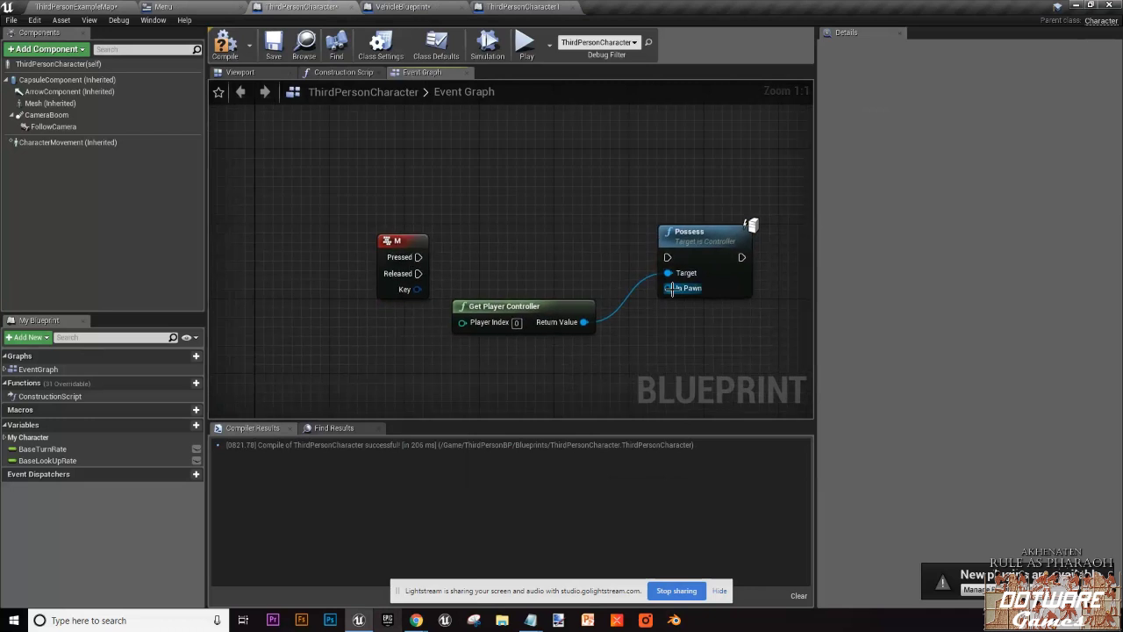
{"action": "right_click_drag", "start_coordinate": [449, 264], "coordinate": [393, 238]}
{"action": "left_click", "coordinate": [331, 221]}
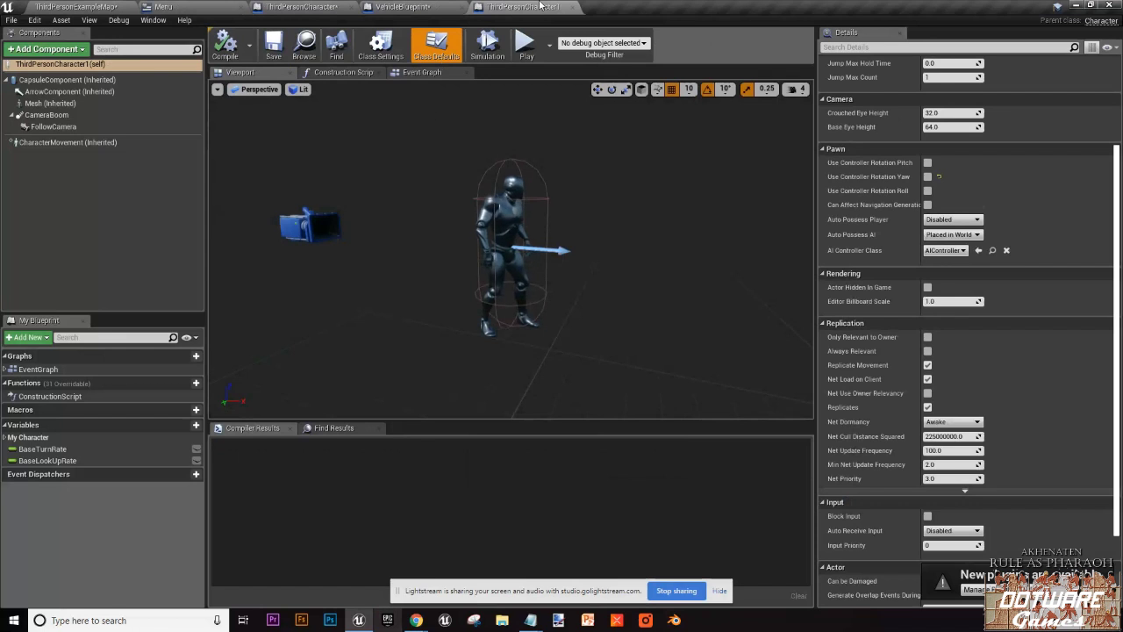
Step: Rename the duplicated character blueprint in the level's content folder as Character2
{"action": "left_click", "coordinate": [51, 6]}
{"action": "left_click_drag", "start_coordinate": [276, 504], "coordinate": [279, 507]}
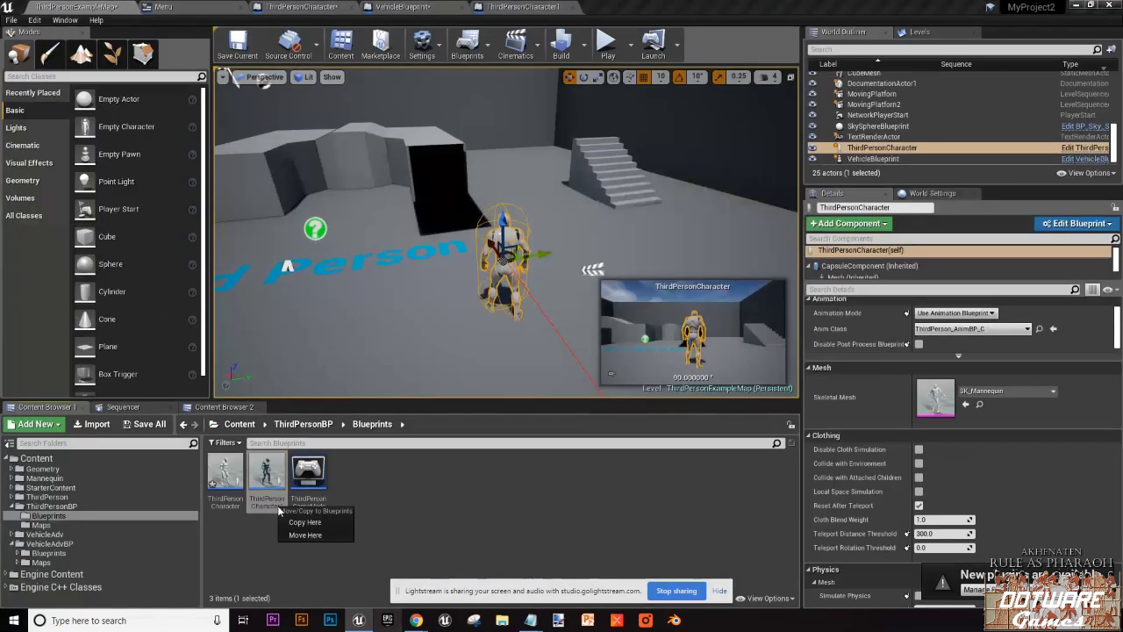
{"action": "left_click", "coordinate": [263, 510]}
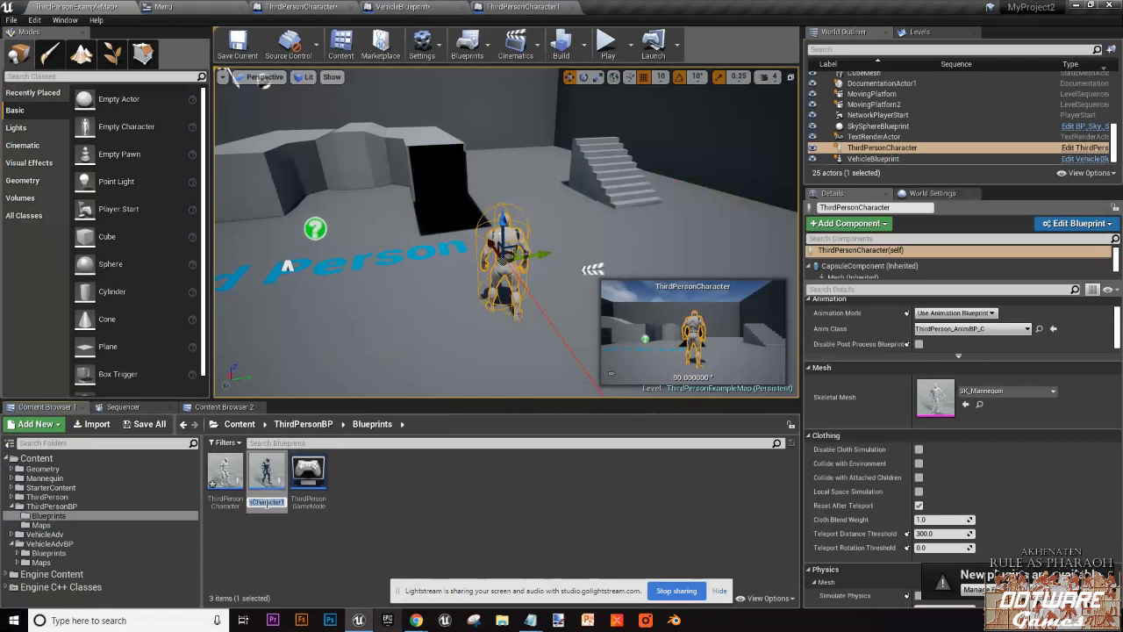
{"action": "left_click", "coordinate": [263, 502]}
{"action": "type", "text": "Character2"}
{"action": "key", "text": "Return"}
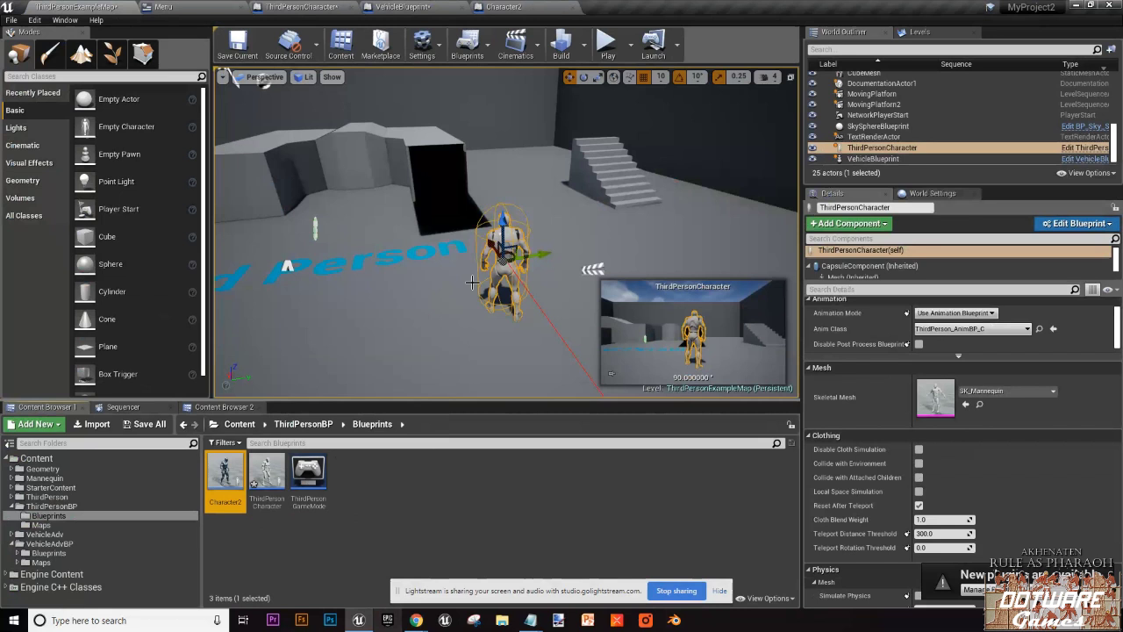
Step: Add a Get All Actors Of Class node to the ThirdPersonCharacter event graph
{"action": "left_click", "coordinate": [536, 7]}
{"action": "left_click", "coordinate": [433, 7]}
{"action": "left_click", "coordinate": [509, 6]}
{"action": "left_click", "coordinate": [424, 7]}
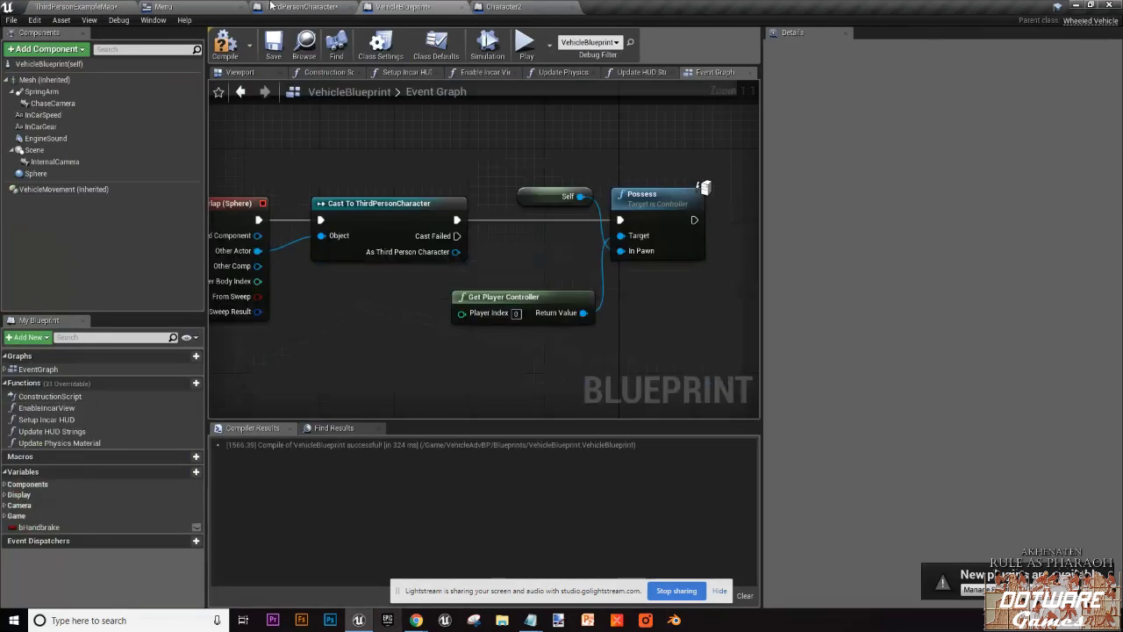
{"action": "left_click", "coordinate": [302, 7]}
{"action": "right_click", "coordinate": [487, 250]}
{"action": "type", "text": "g"}
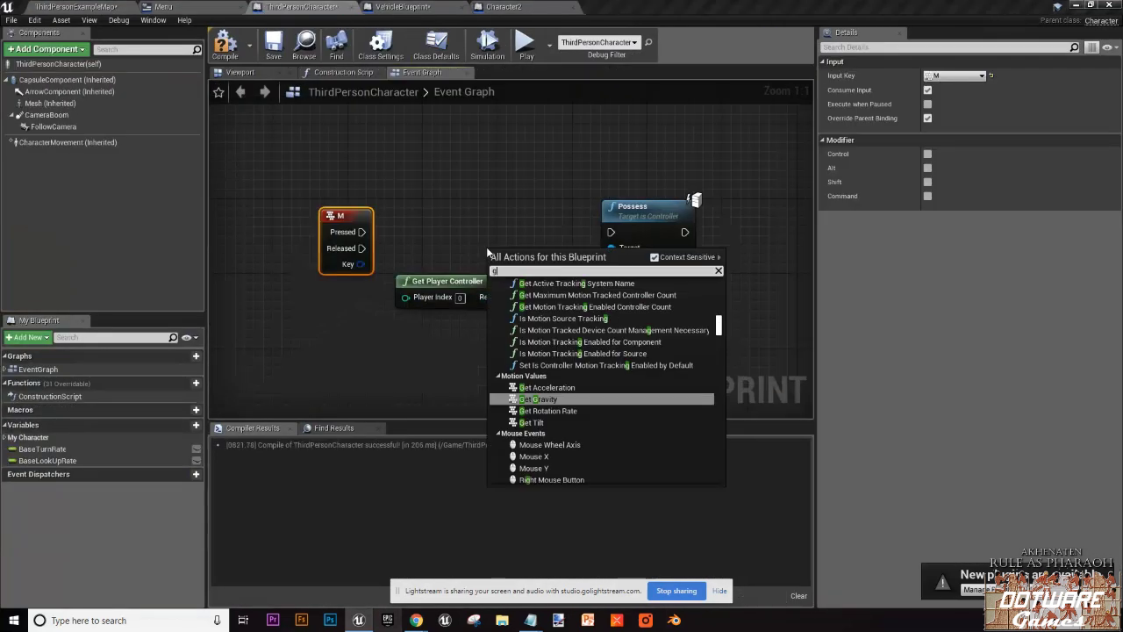
{"action": "type", "text": "et all actors fo c"}
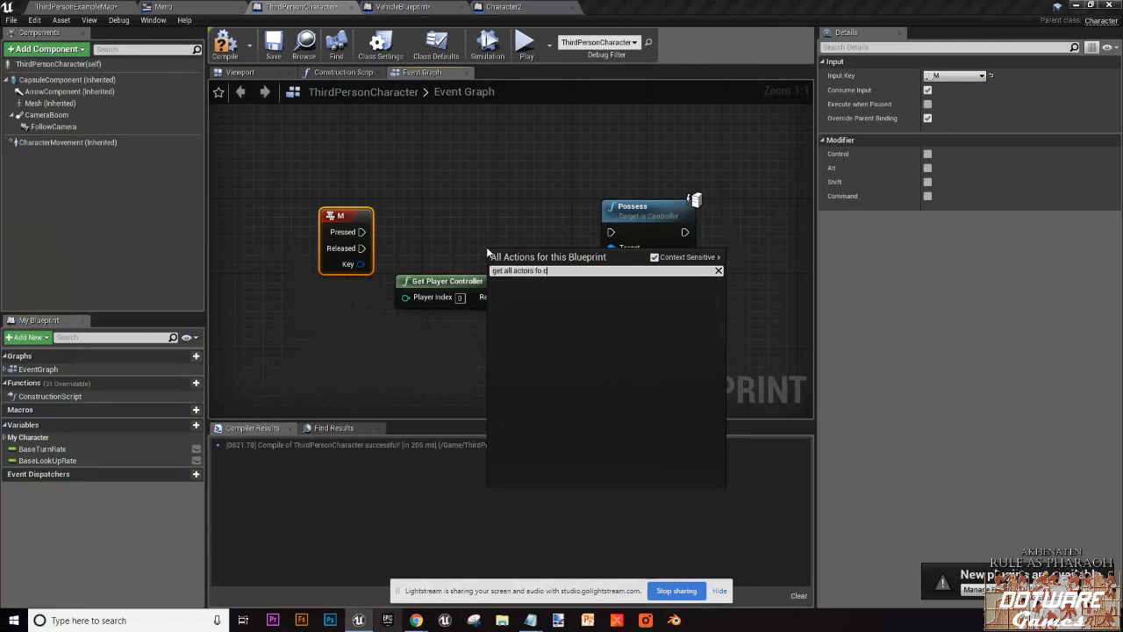
{"action": "type", "text": "l"}
{"action": "key", "text": "BackSpace"}
{"action": "key", "text": "BackSpace"}
{"action": "key", "text": "BackSpace"}
{"action": "key", "text": "BackSpace"}
{"action": "key", "text": "BackSpace"}
{"action": "type", "text": "of cl"}
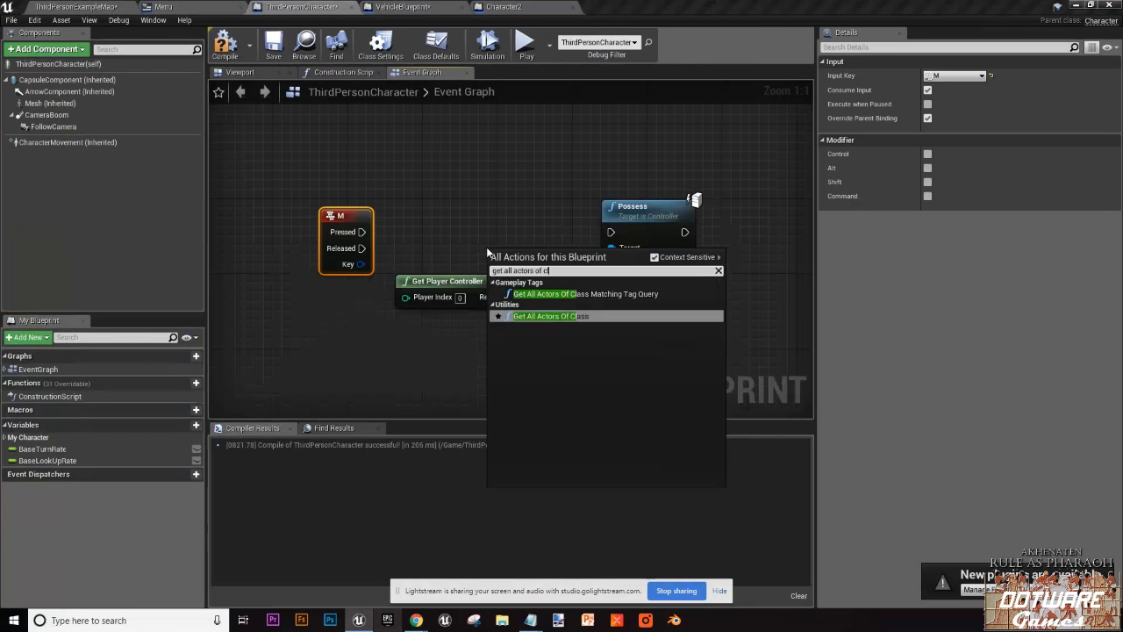
{"action": "left_click", "coordinate": [537, 316]}
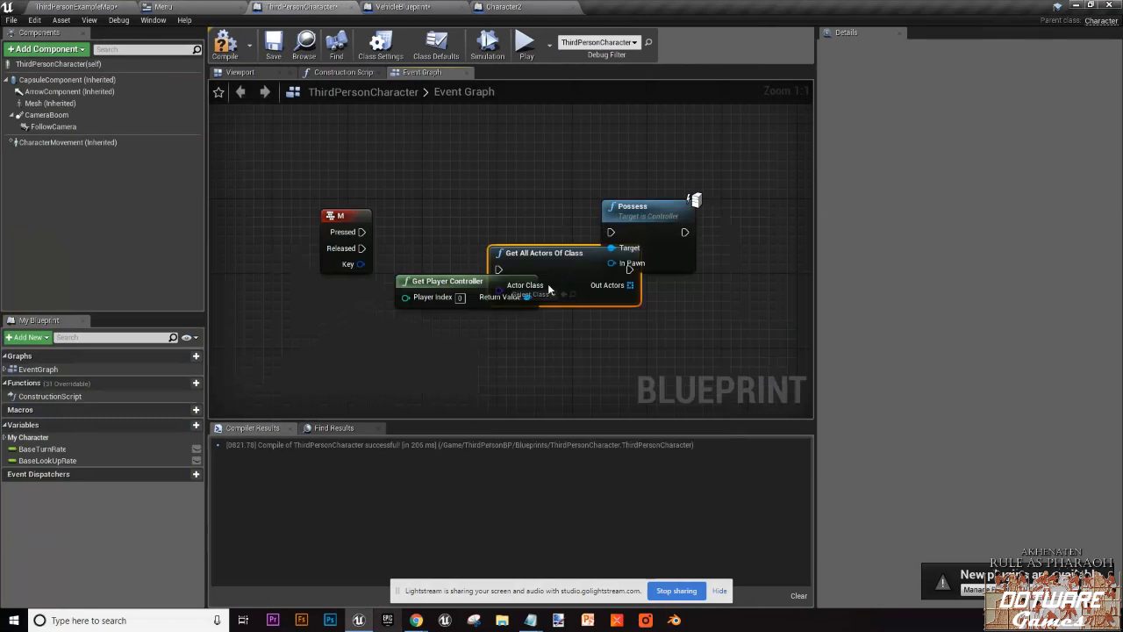
Step: Set the Get All Actors Of Class node's actor class to Character2 and run it from the M event's Pressed output
{"action": "left_click_drag", "start_coordinate": [532, 251], "coordinate": [515, 200]}
{"action": "right_click_drag", "start_coordinate": [514, 200], "coordinate": [599, 235]}
{"action": "left_click_drag", "start_coordinate": [593, 219], "coordinate": [493, 181]}
{"action": "left_click", "coordinate": [493, 225]}
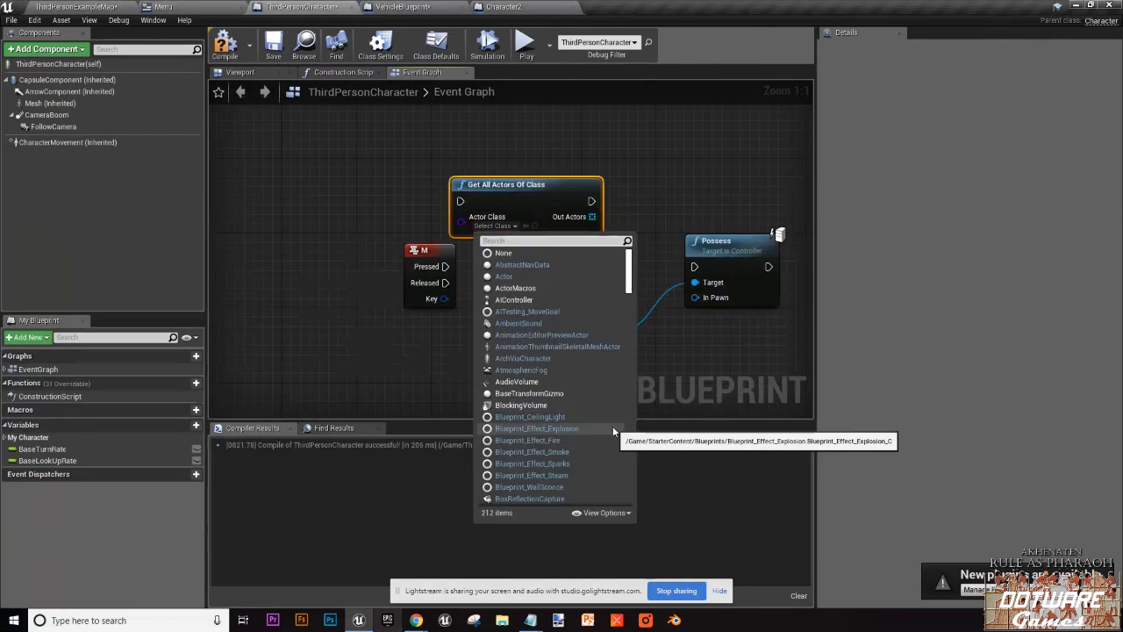
{"action": "type", "text": "chara"}
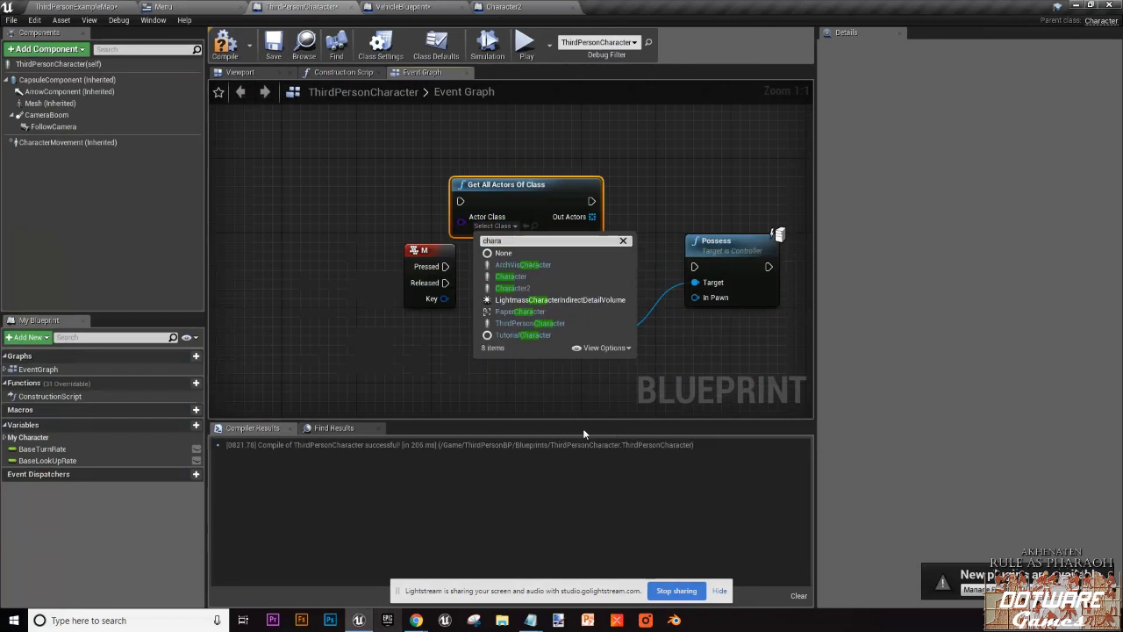
{"action": "left_click", "coordinate": [508, 287]}
{"action": "right_click_drag", "start_coordinate": [506, 281], "coordinate": [547, 311]}
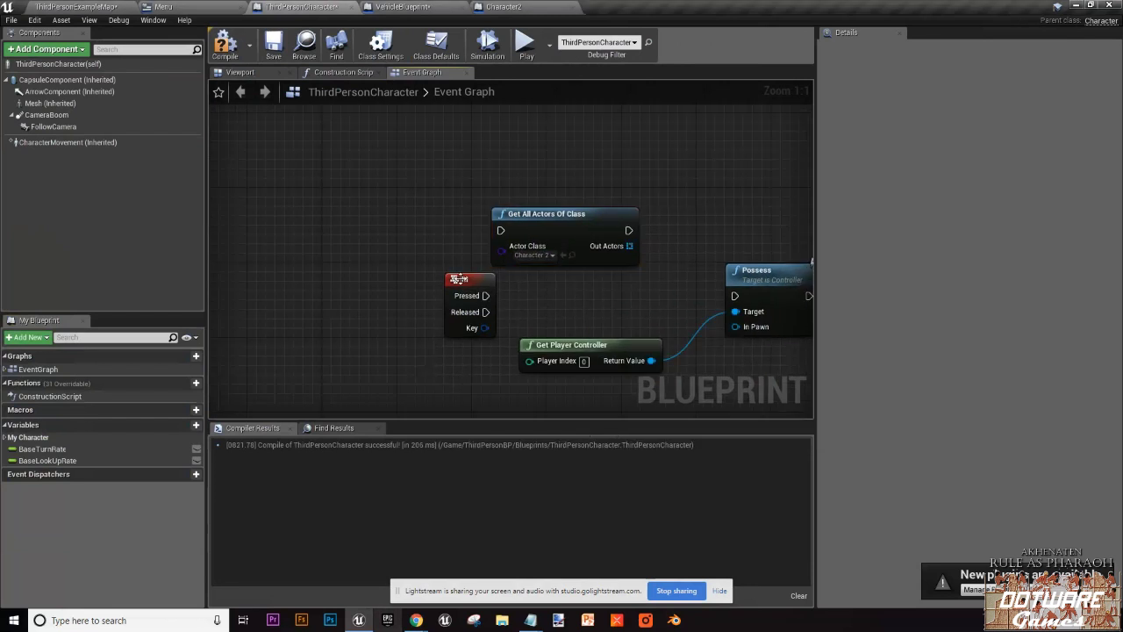
{"action": "left_click_drag", "start_coordinate": [468, 296], "coordinate": [468, 228]}
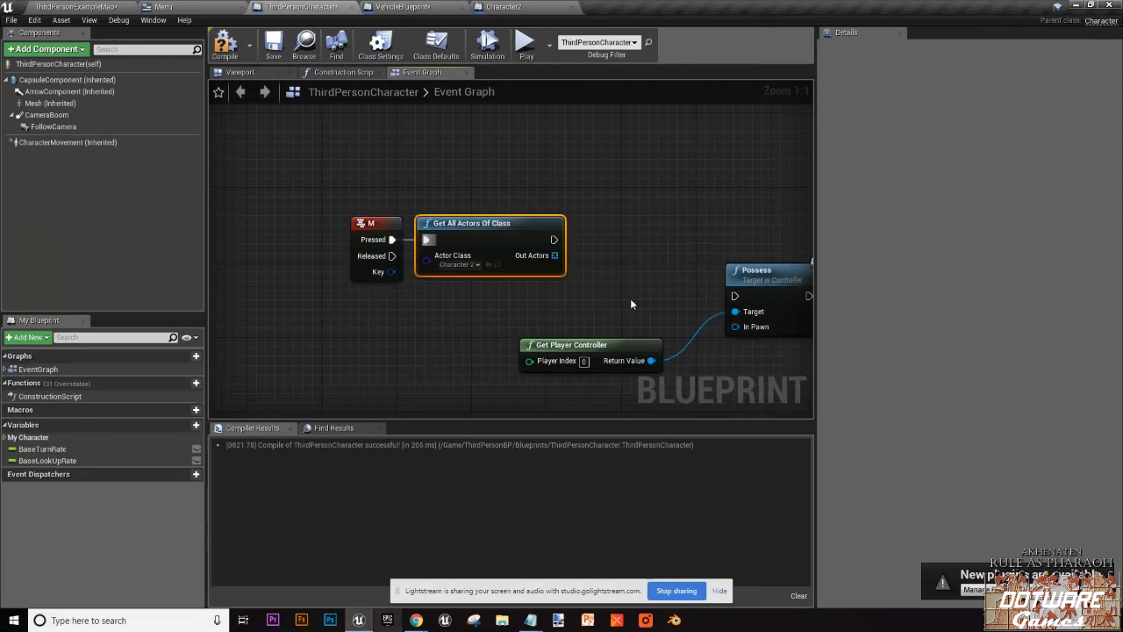
Step: Add an array Get (a copy) node fed by the Out Actors output of Get All Actors Of Class
{"action": "left_click_drag", "start_coordinate": [555, 255], "coordinate": [616, 280]}
{"action": "type", "text": "g"}
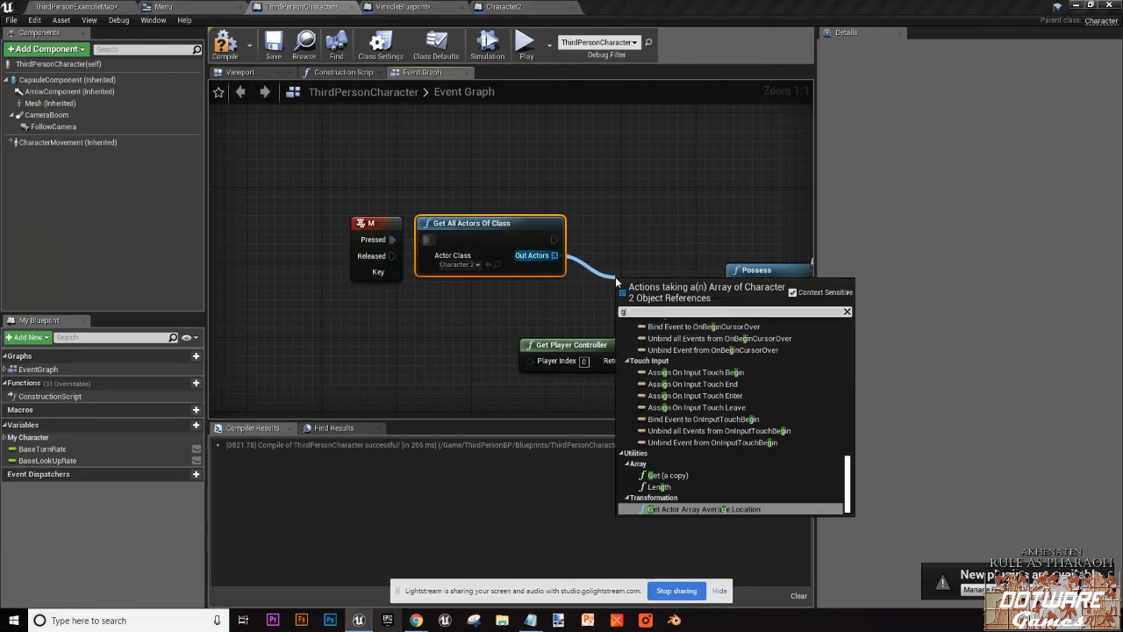
{"action": "type", "text": "et"}
{"action": "left_click", "coordinate": [681, 401]}
{"action": "right_click_drag", "start_coordinate": [721, 362], "coordinate": [558, 338]}
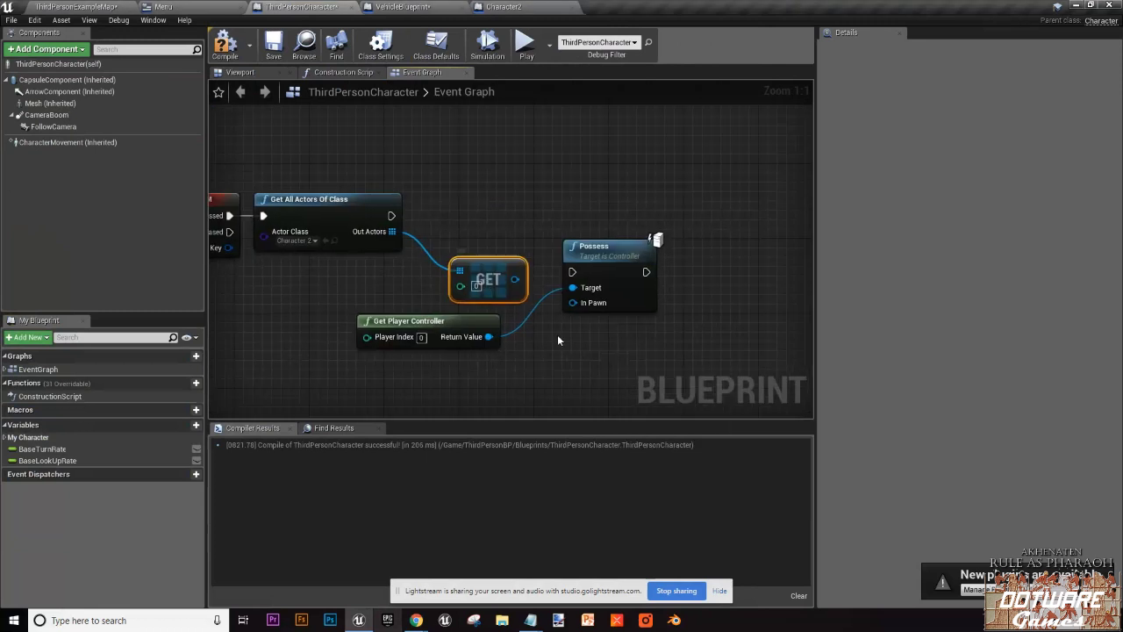
{"action": "left_click", "coordinate": [558, 339]}
{"action": "left_click", "coordinate": [516, 281]}
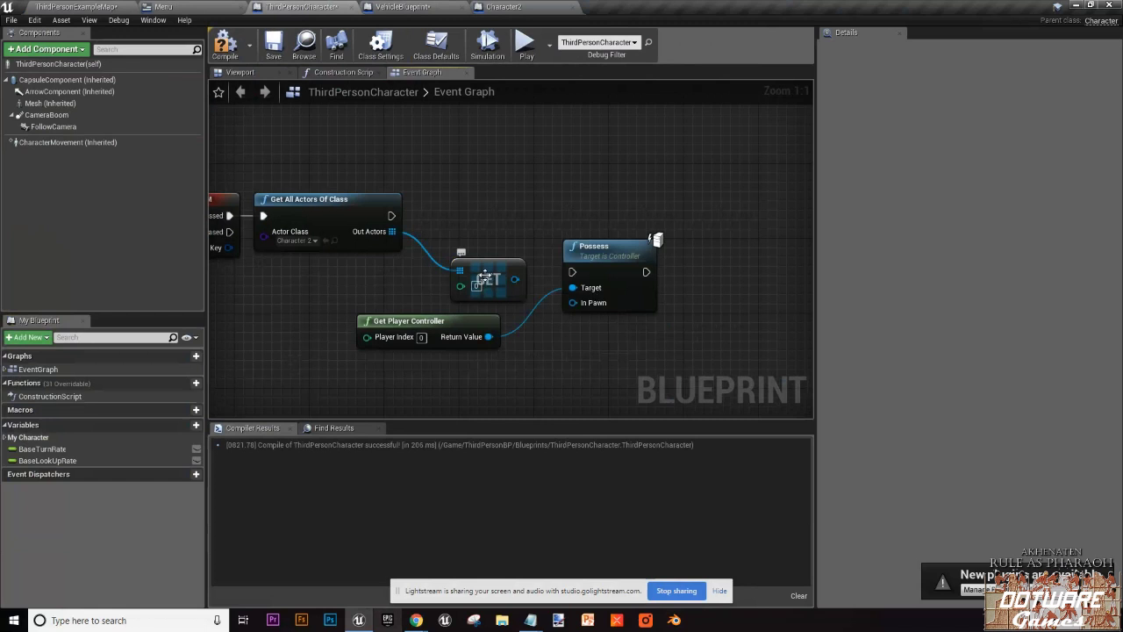
{"action": "left_click", "coordinate": [485, 277]}
{"action": "right_click_drag", "start_coordinate": [345, 232], "coordinate": [469, 231]}
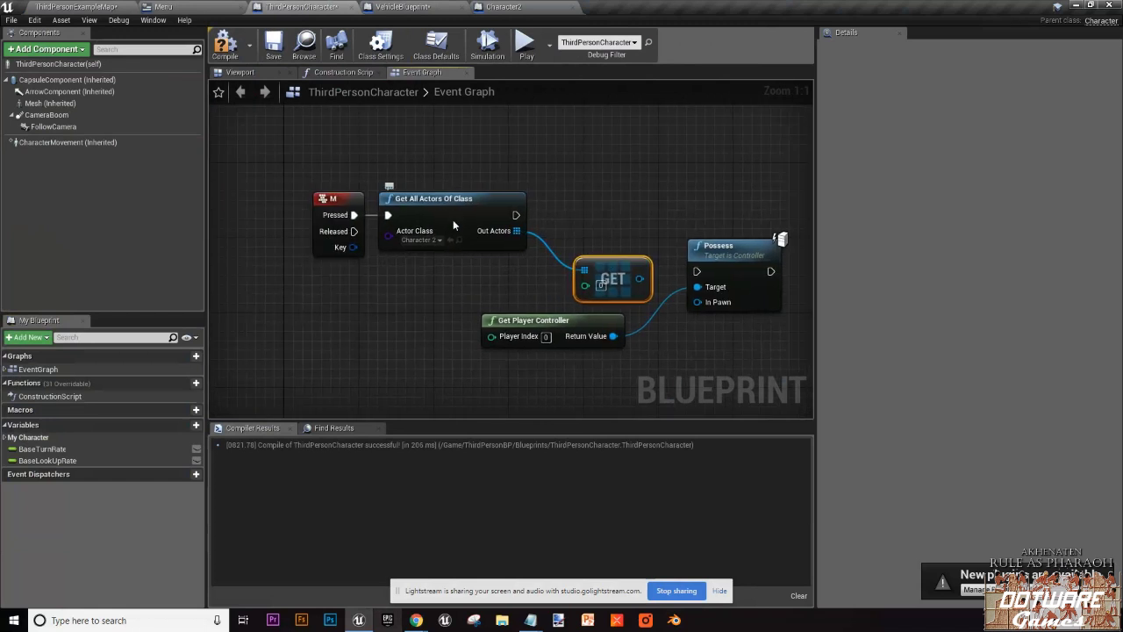
{"action": "right_click_drag", "start_coordinate": [499, 292], "coordinate": [390, 285]}
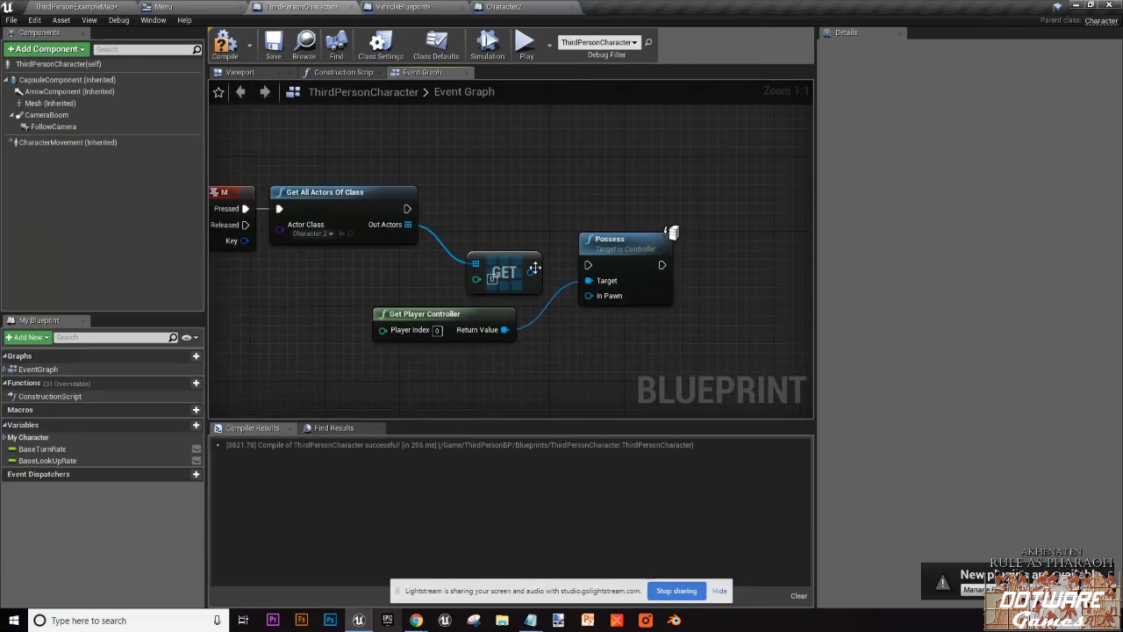
Step: Connect the array Get output to Possess's In Pawn and run Possess after Get All Actors Of Class
{"action": "left_click_drag", "start_coordinate": [530, 273], "coordinate": [599, 301]}
{"action": "right_click_drag", "start_coordinate": [521, 227], "coordinate": [572, 192]}
{"action": "left_click_drag", "start_coordinate": [460, 175], "coordinate": [698, 184]}
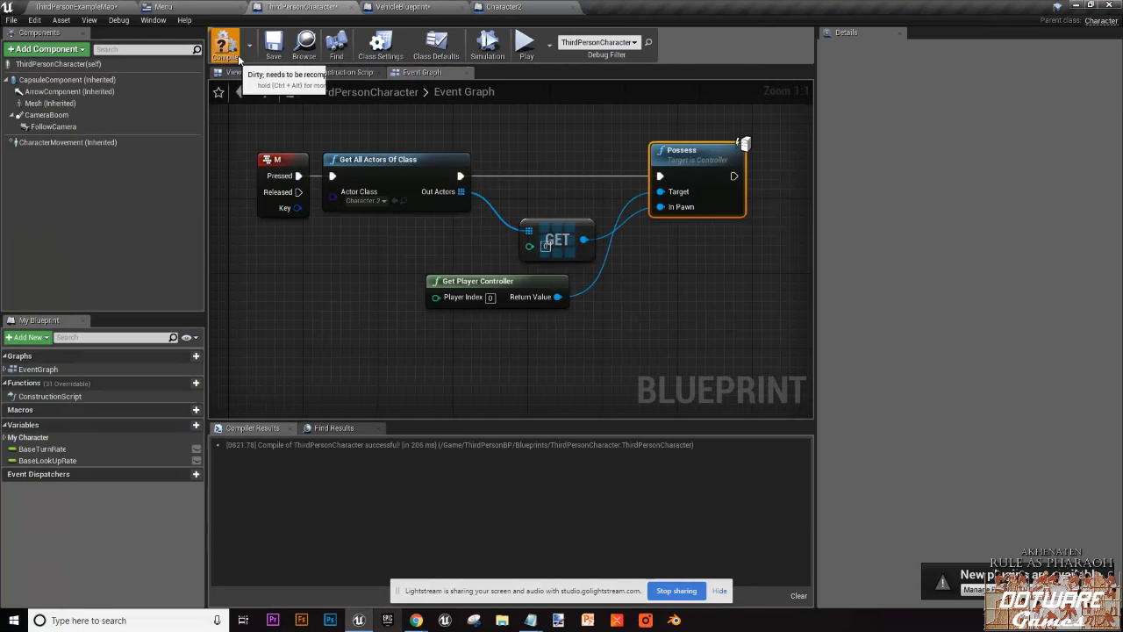
Step: Compile and save the ThirdPersonCharacter blueprint, then run a brief game preview
{"action": "left_click", "coordinate": [224, 58]}
{"action": "right_click_drag", "start_coordinate": [544, 255], "coordinate": [571, 306]}
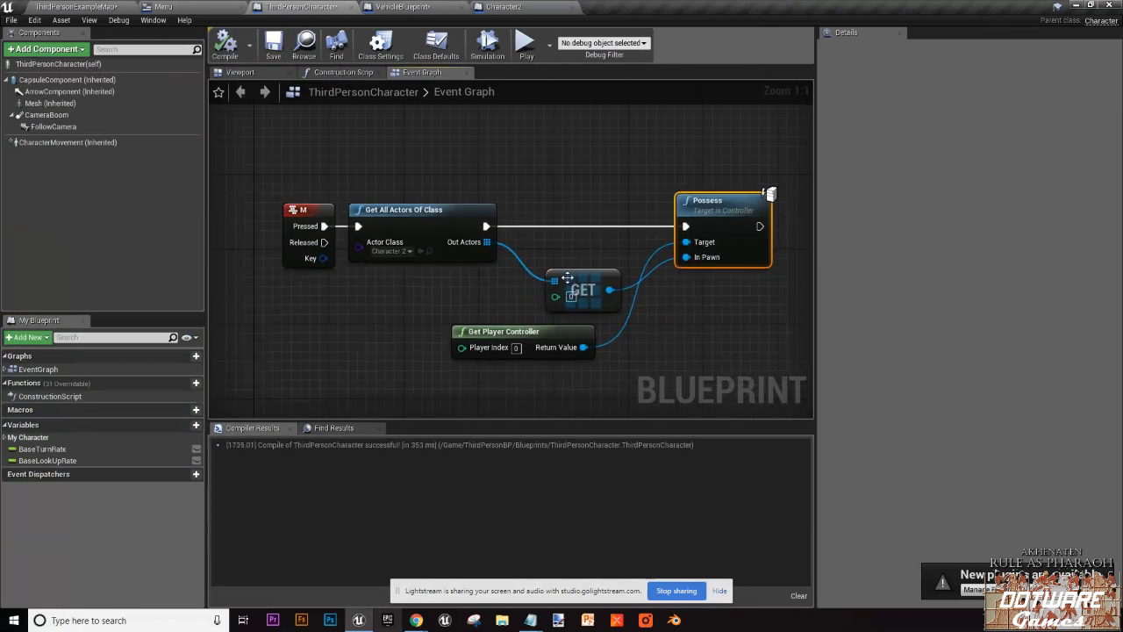
{"action": "left_click", "coordinate": [273, 44]}
{"action": "left_click", "coordinate": [523, 45]}
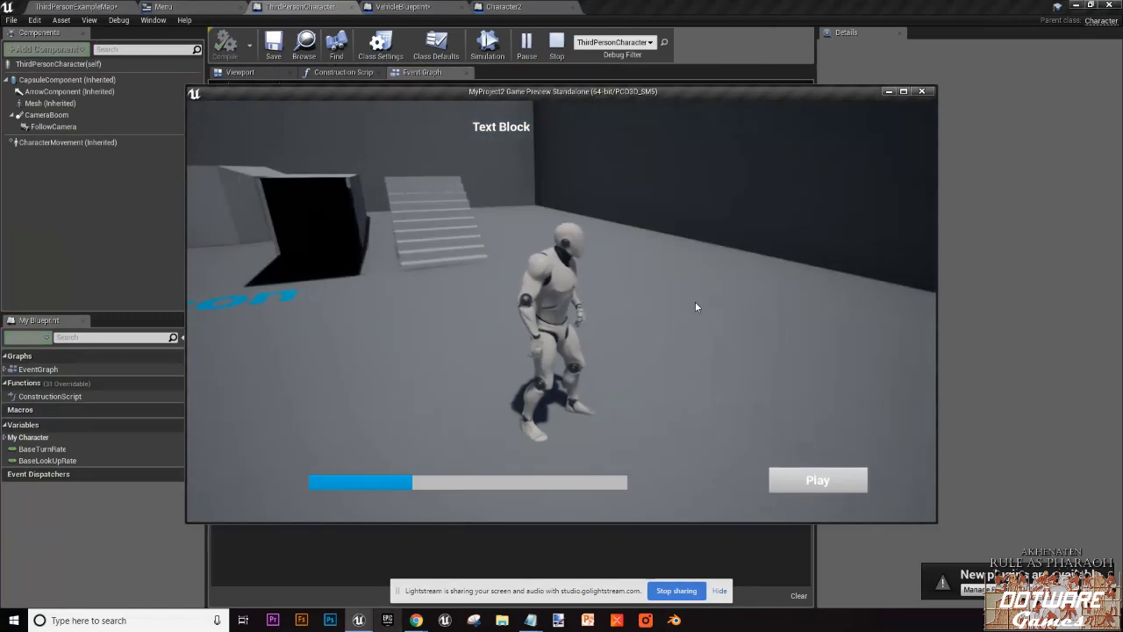
{"action": "key", "text": "Escape"}
Step: Place a Character2 in the level and playtest switching to it, running and jumping as the possessed character
{"action": "left_click", "coordinate": [123, 6]}
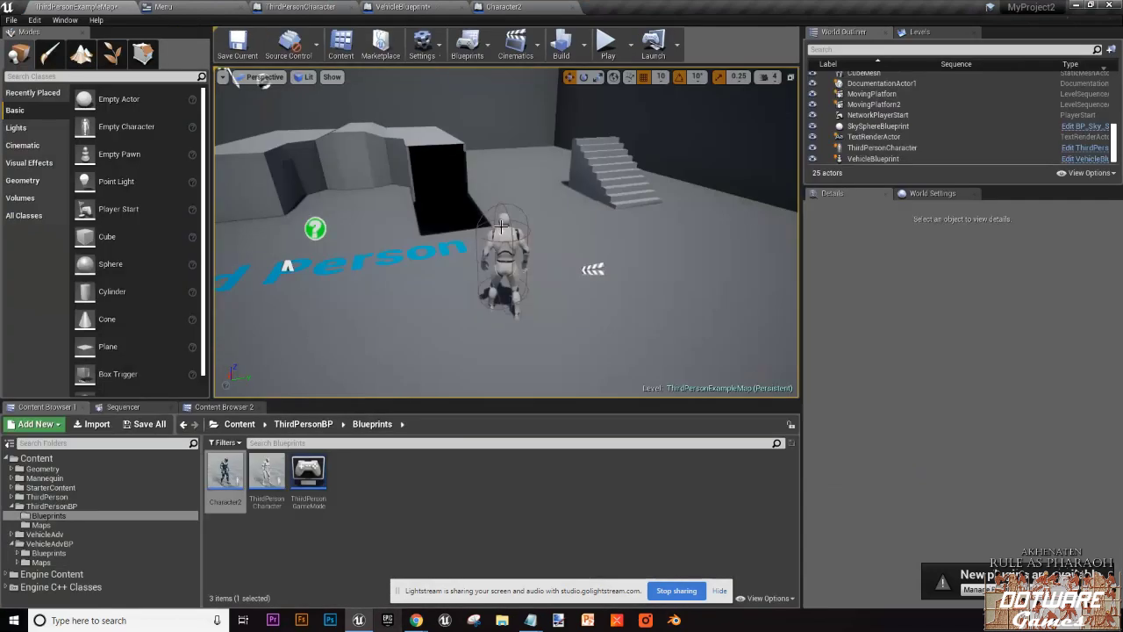
{"action": "left_click_drag", "start_coordinate": [225, 474], "coordinate": [471, 140]}
{"action": "left_click", "coordinate": [591, 46]}
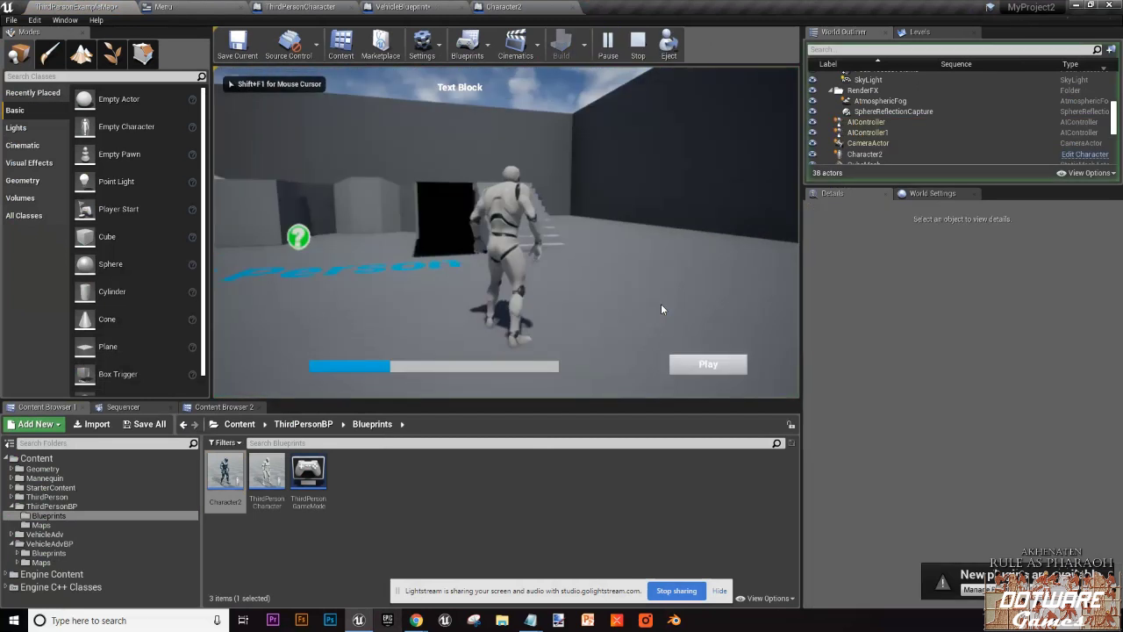
{"action": "key", "text": "e"}
{"action": "key", "text": "s"}
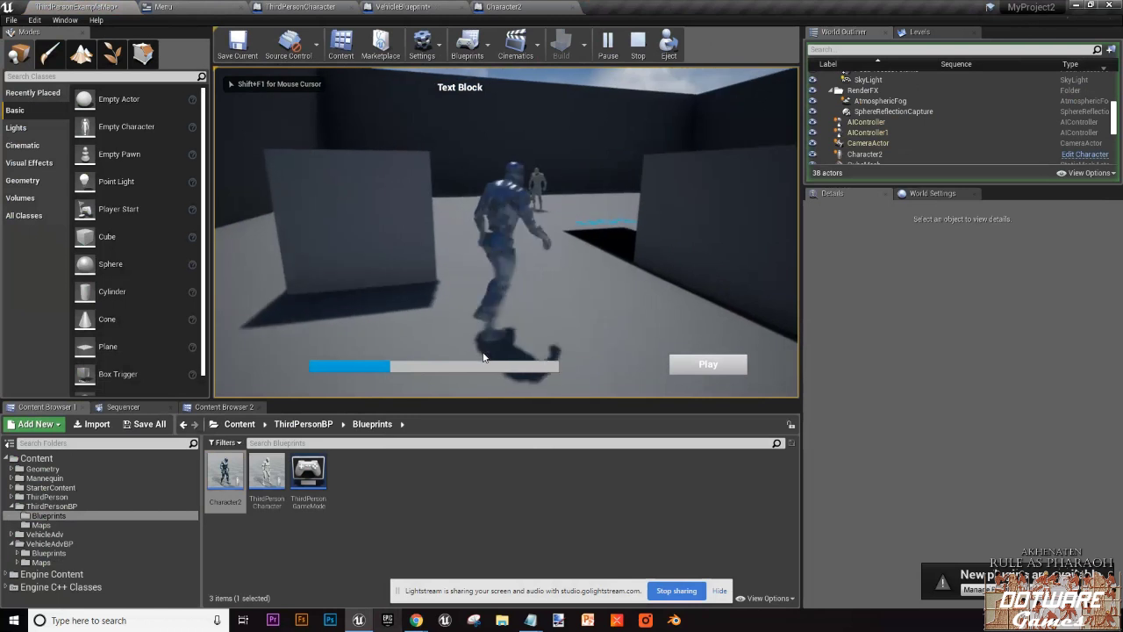
{"action": "key", "text": "w"}
{"action": "key", "text": "space"}
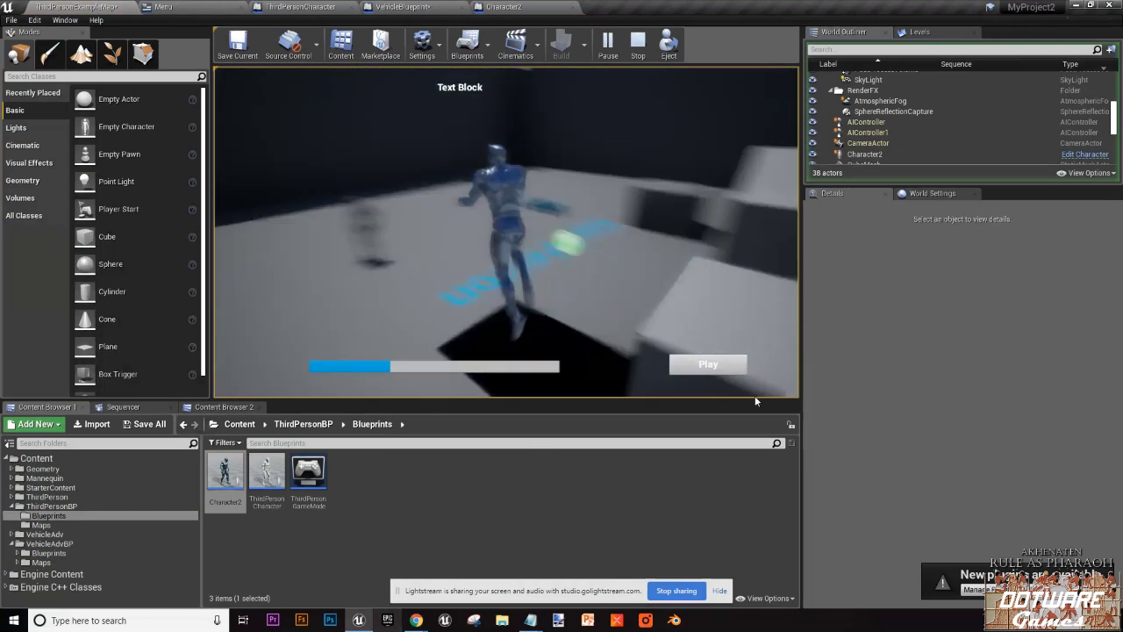
{"action": "key", "text": "Escape"}
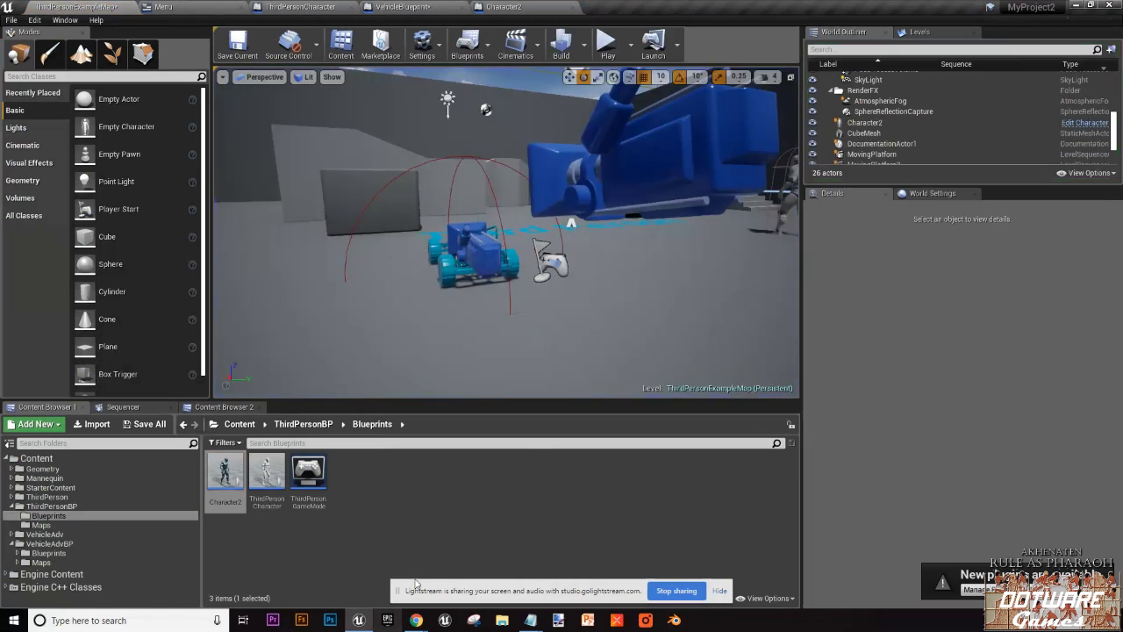
Step: Review the M key possession node chain in the ThirdPersonCharacter event graph
{"action": "left_click", "coordinate": [527, 7]}
{"action": "left_click", "coordinate": [428, 7]}
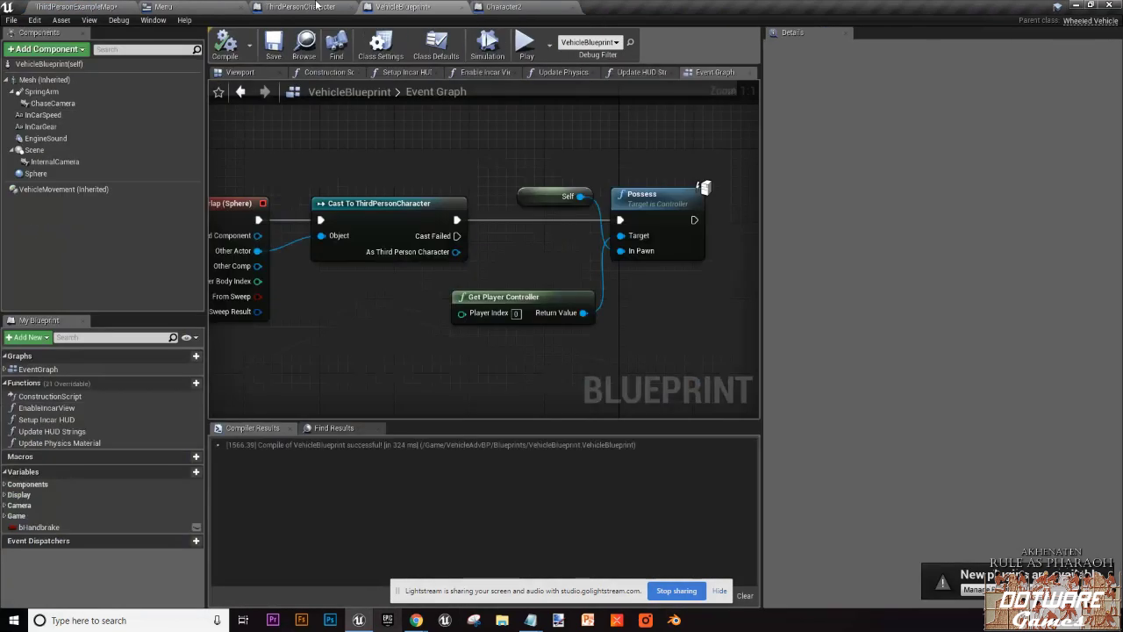
{"action": "left_click", "coordinate": [317, 6]}
{"action": "left_click", "coordinate": [386, 7]}
{"action": "left_click", "coordinate": [301, 6]}
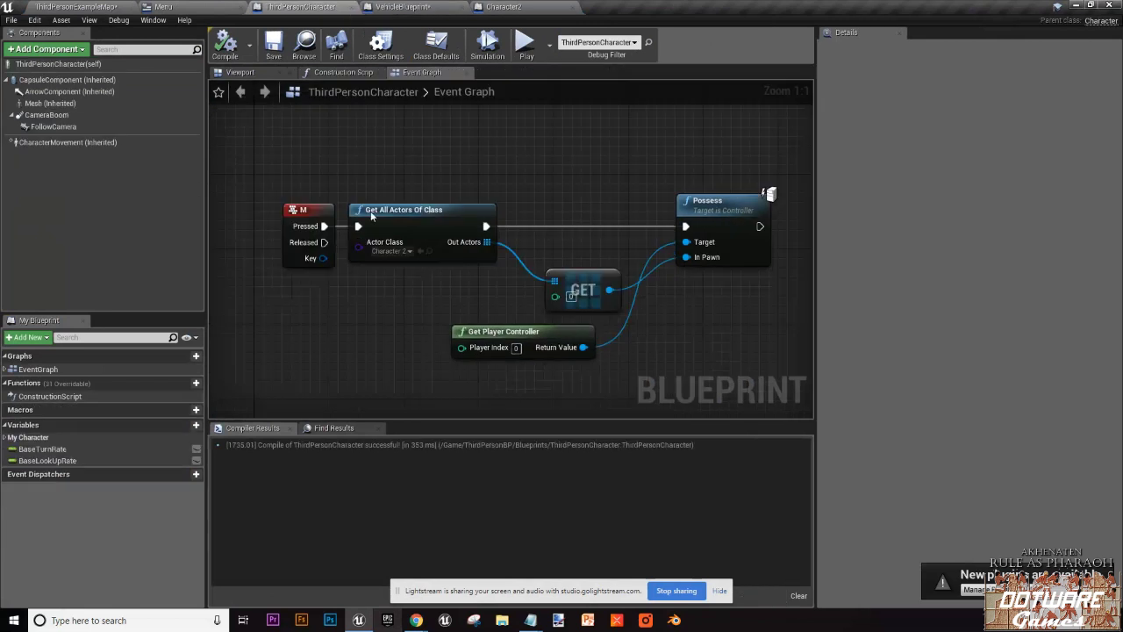
{"action": "left_click", "coordinate": [307, 208]}
{"action": "left_click", "coordinate": [460, 253]}
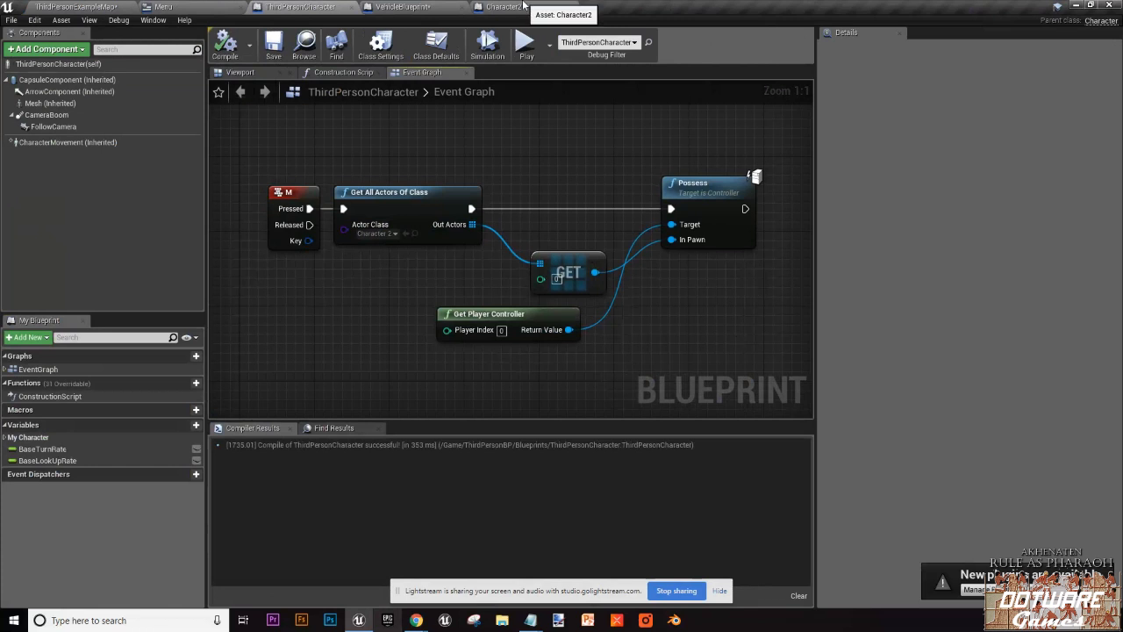
Step: Examine the sphere's On Component Begin Overlap event and its possession chain in the VehicleBlueprint event graph
{"action": "left_click", "coordinate": [402, 7]}
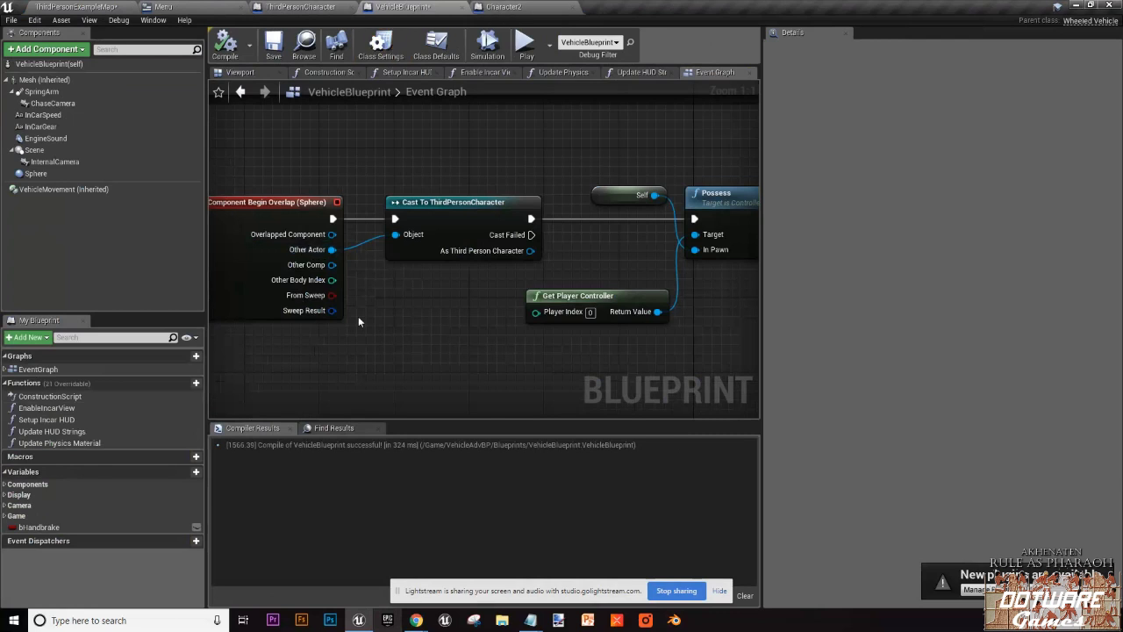
{"action": "left_click", "coordinate": [58, 174]}
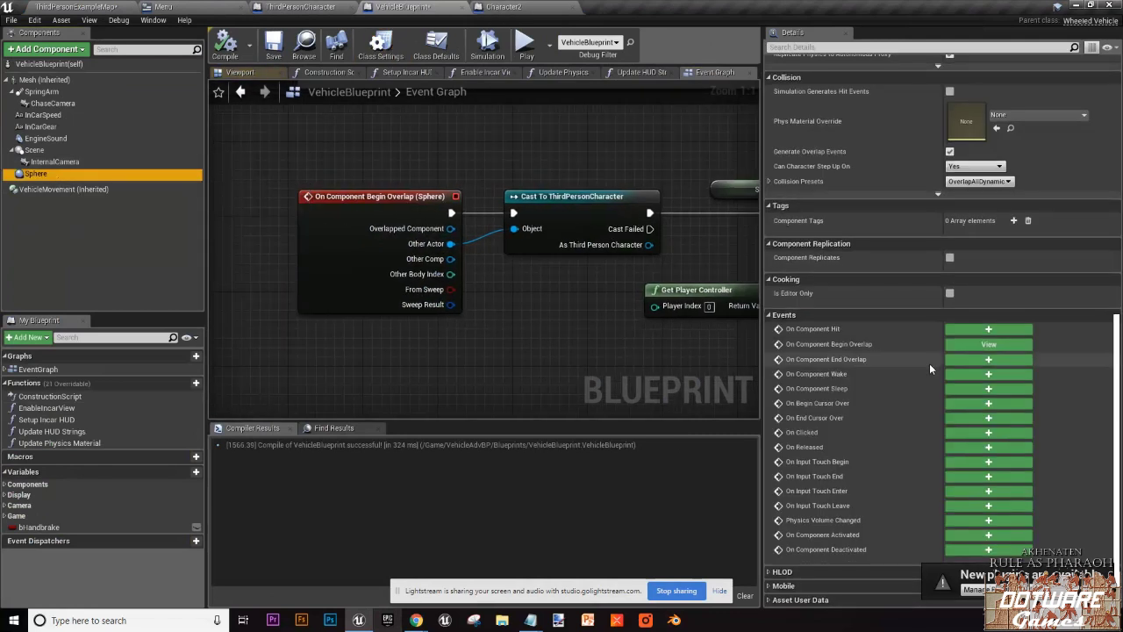
{"action": "left_click", "coordinate": [988, 345]}
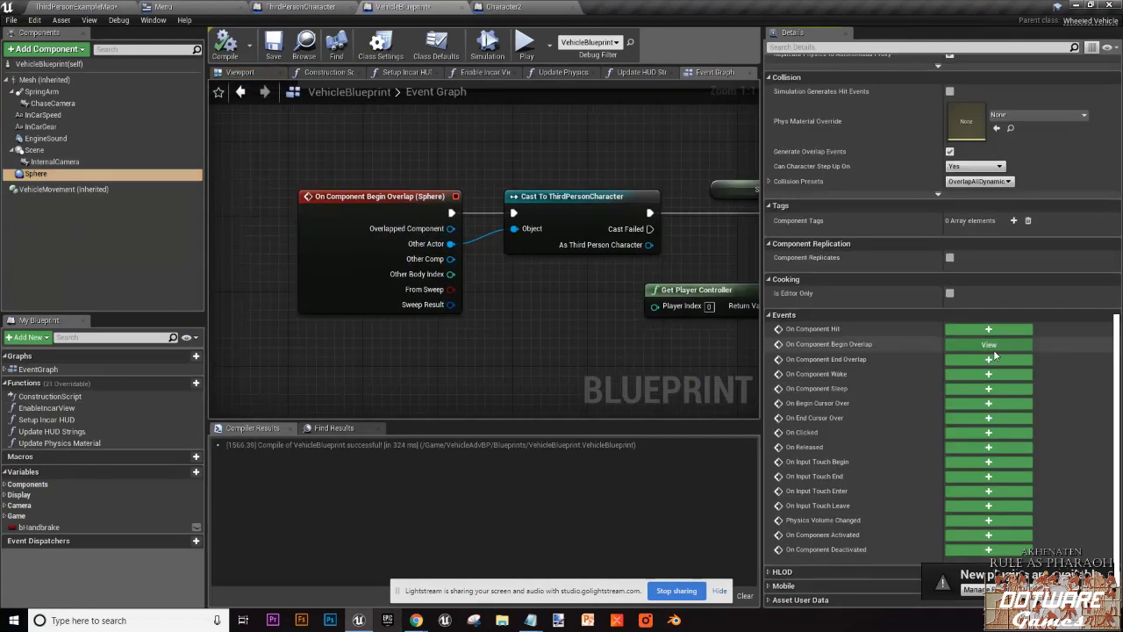
{"action": "right_click_drag", "start_coordinate": [687, 294], "coordinate": [528, 293]}
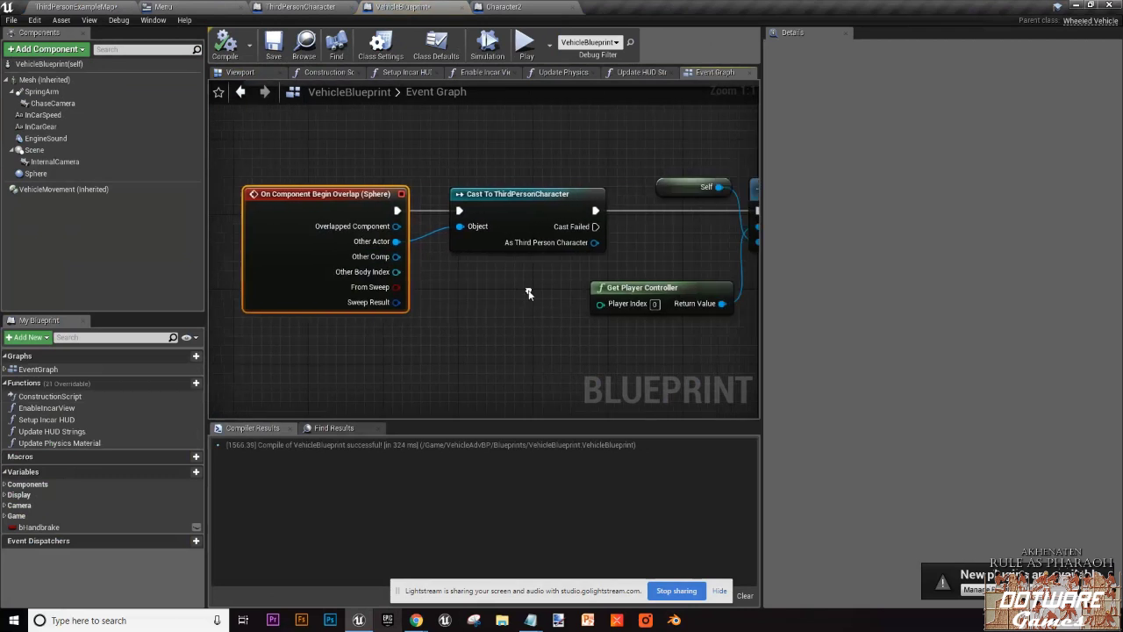
{"action": "left_click_drag", "start_coordinate": [760, 374], "coordinate": [966, 372]}
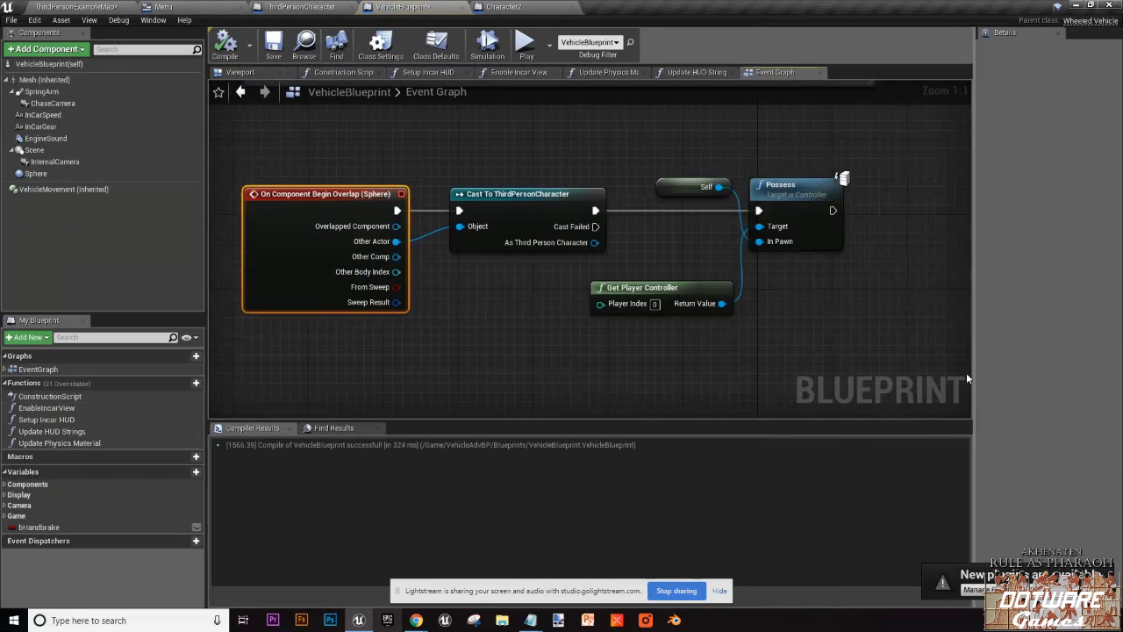
{"action": "left_click", "coordinate": [808, 372]}
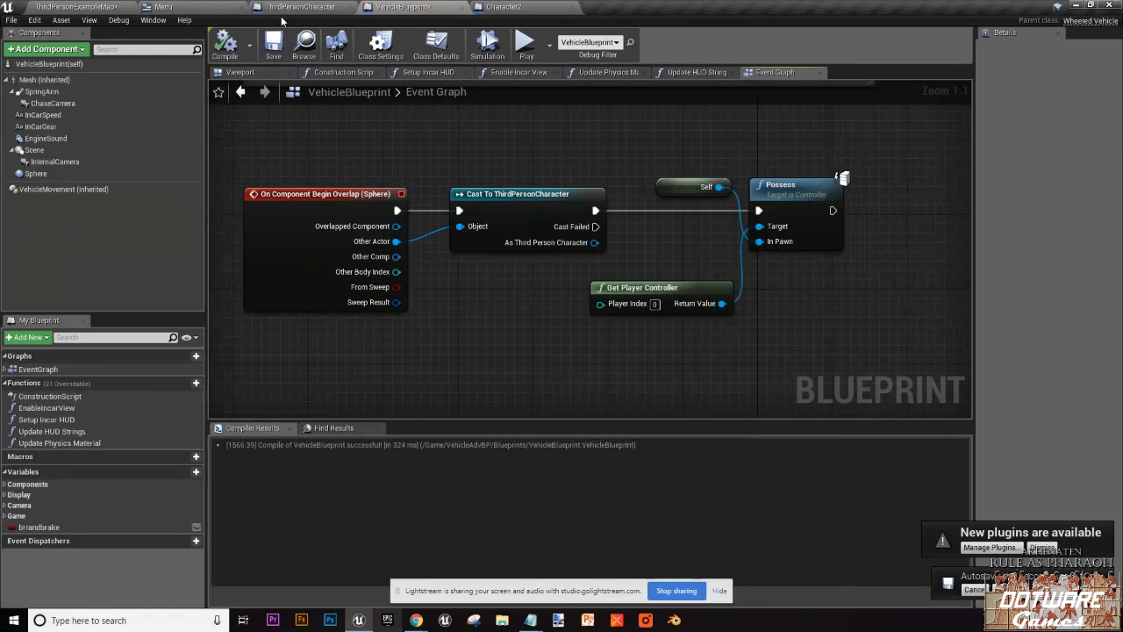
Step: Open the Akhenaten_v_3 project without saving the current project's modified content
{"action": "left_click", "coordinate": [114, 6]}
{"action": "left_click", "coordinate": [12, 19]}
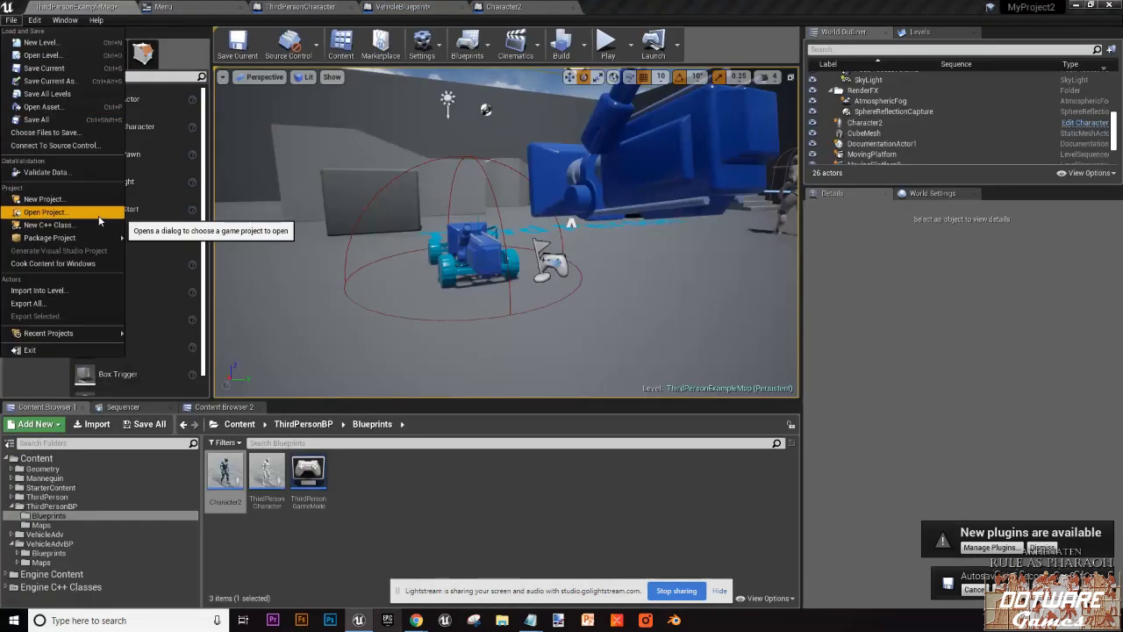
{"action": "left_click", "coordinate": [97, 215]}
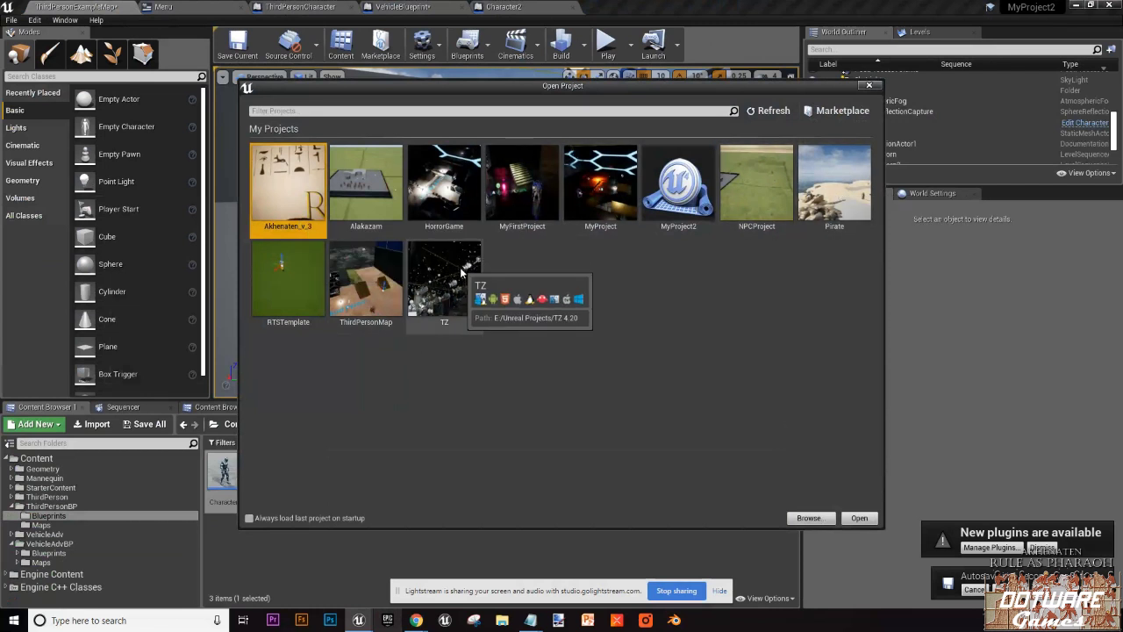
{"action": "double_click", "coordinate": [267, 186]}
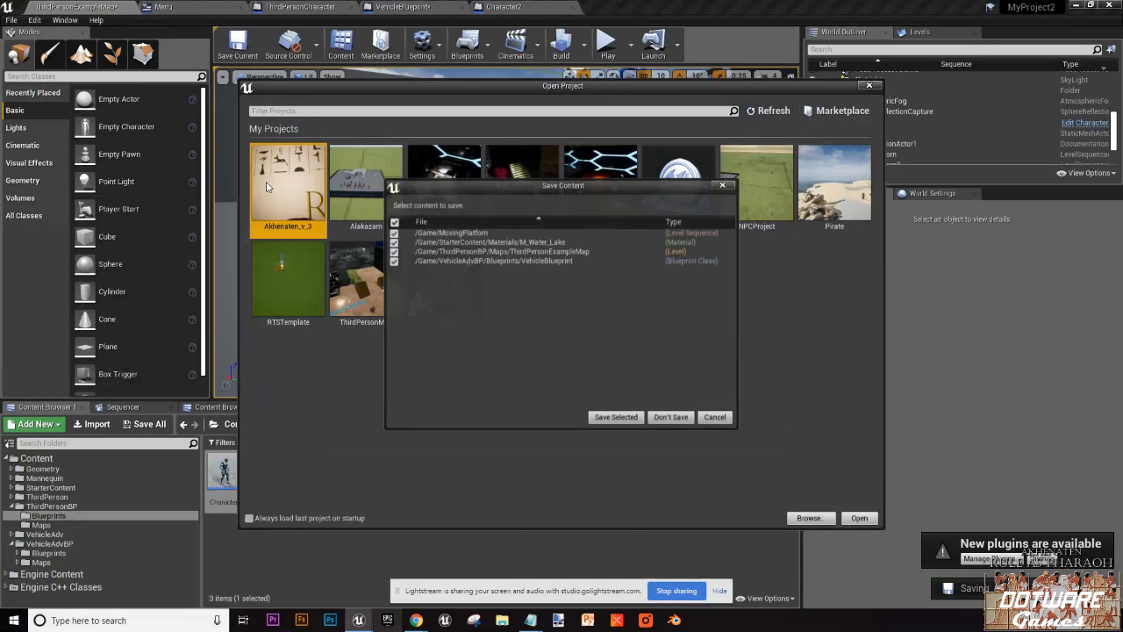
{"action": "left_click", "coordinate": [671, 418]}
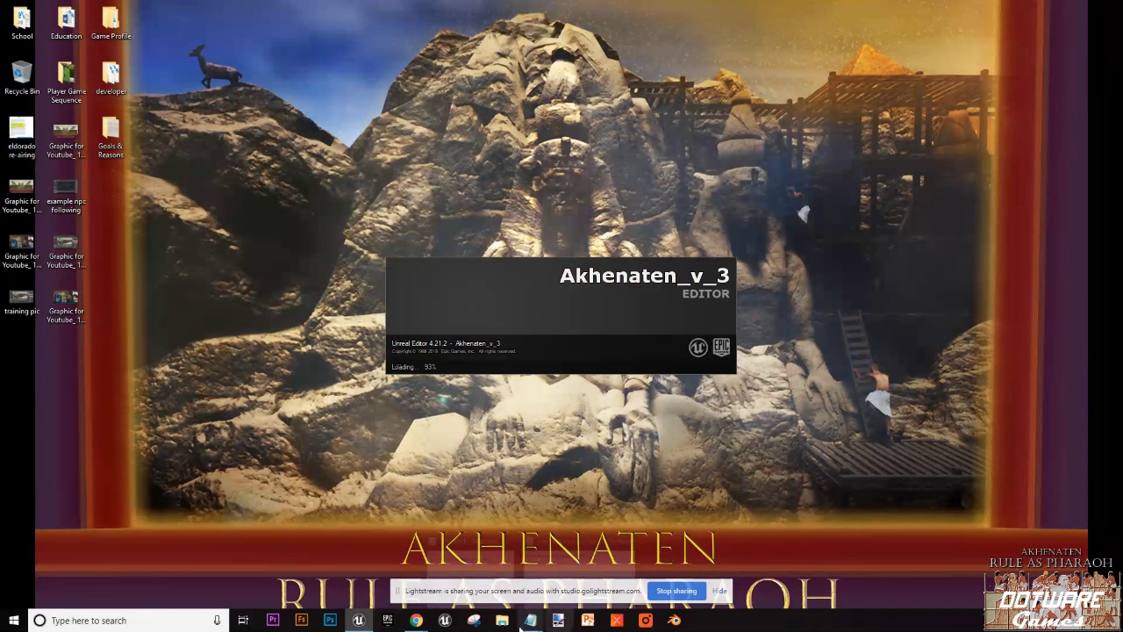
Step: Switch to Chrome and open mixamo.com in a new tab
{"action": "mouse_move", "coordinate": [416, 619]}
{"action": "left_click", "coordinate": [408, 581]}
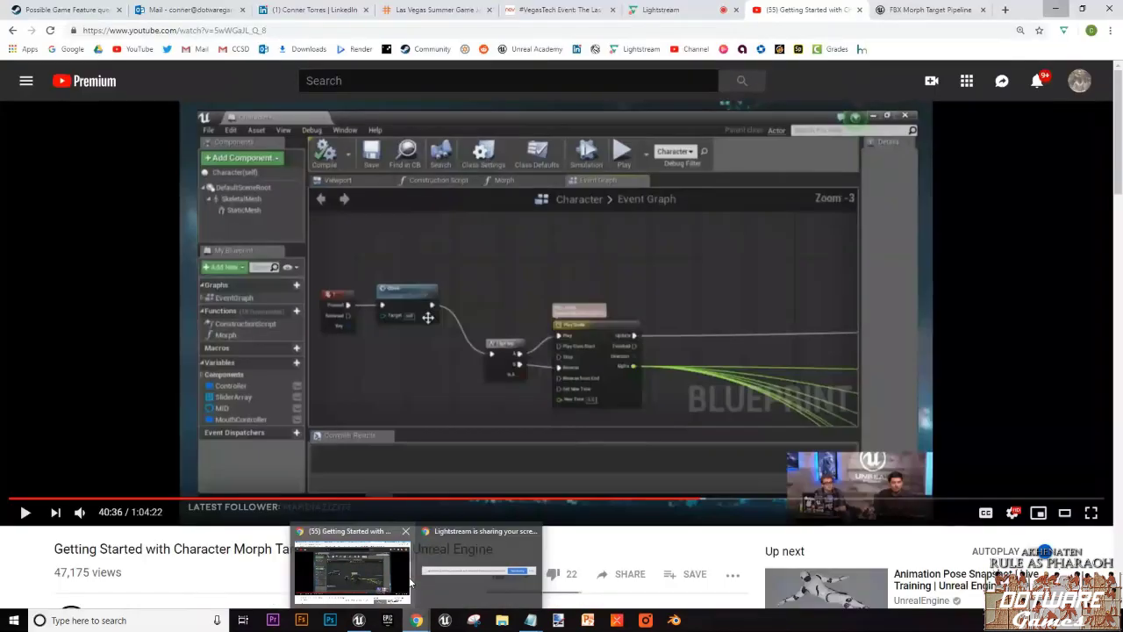
{"action": "left_click", "coordinate": [1006, 9]}
{"action": "type", "text": "mixa"}
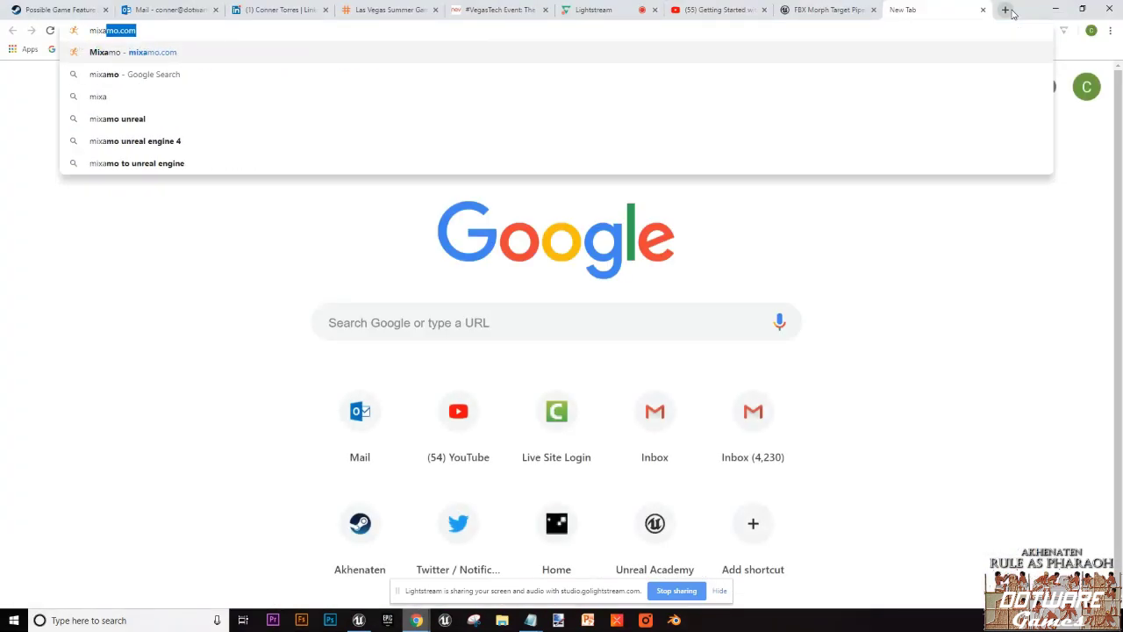
{"action": "key", "text": "Return"}
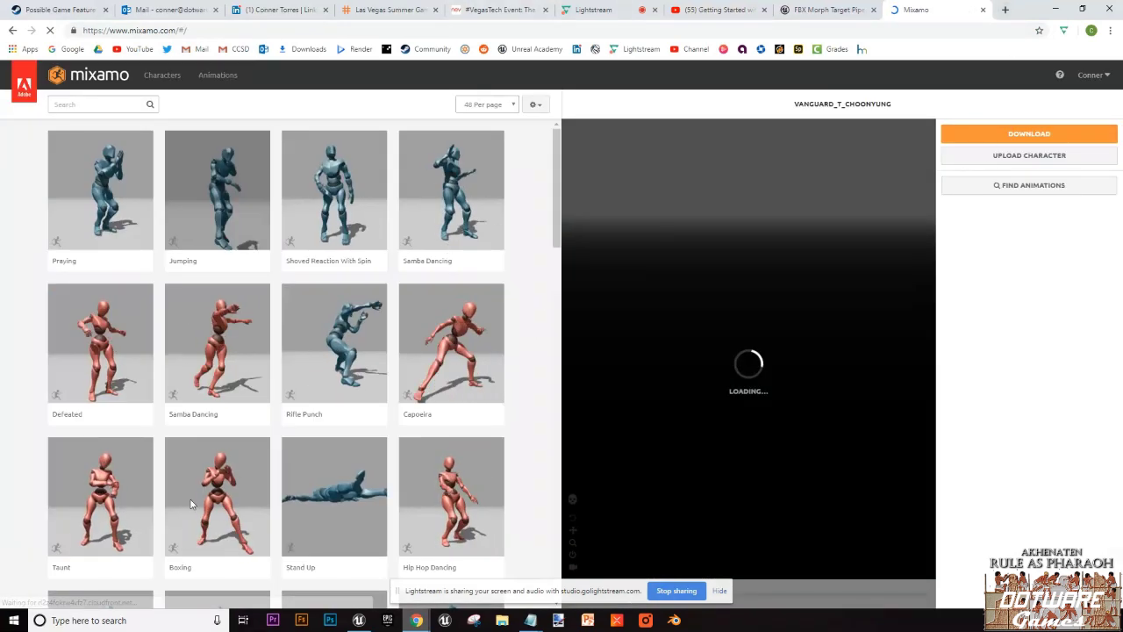
Step: Browse the Mixamo animations and apply Grenade Throw to the Vanguard character
{"action": "scroll", "coordinate": [358, 356], "scroll_direction": "down", "scroll_amount": 4}
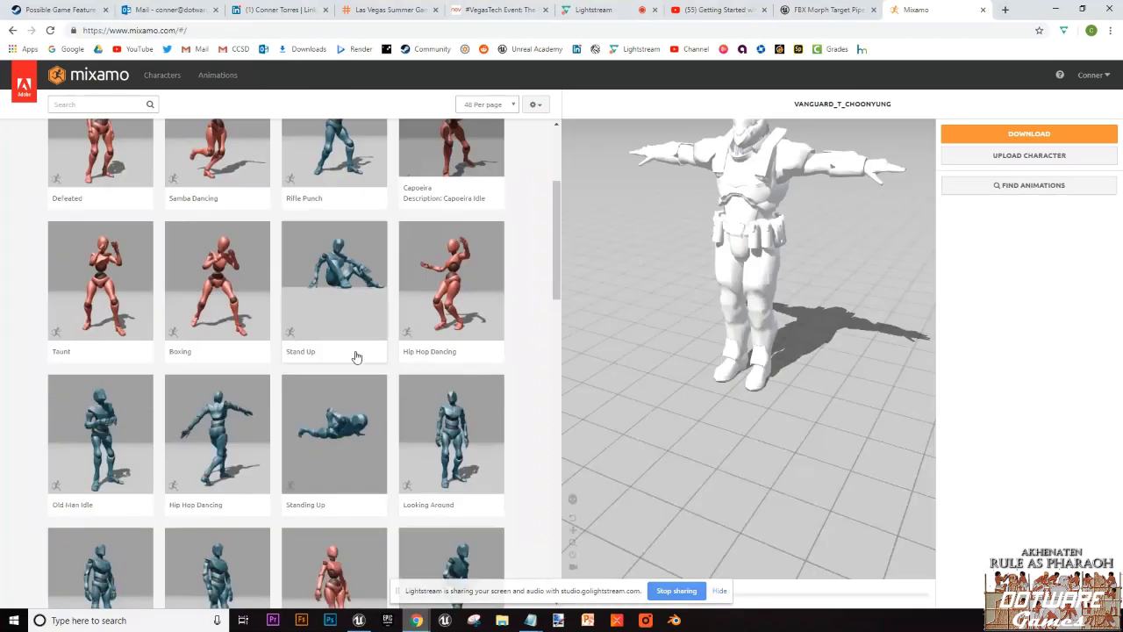
{"action": "scroll", "coordinate": [359, 356], "scroll_direction": "up", "scroll_amount": 3}
{"action": "left_click_drag", "start_coordinate": [783, 345], "coordinate": [483, 290]}
{"action": "scroll", "coordinate": [425, 445], "scroll_direction": "down", "scroll_amount": 2}
{"action": "scroll", "coordinate": [425, 444], "scroll_direction": "down", "scroll_amount": 15}
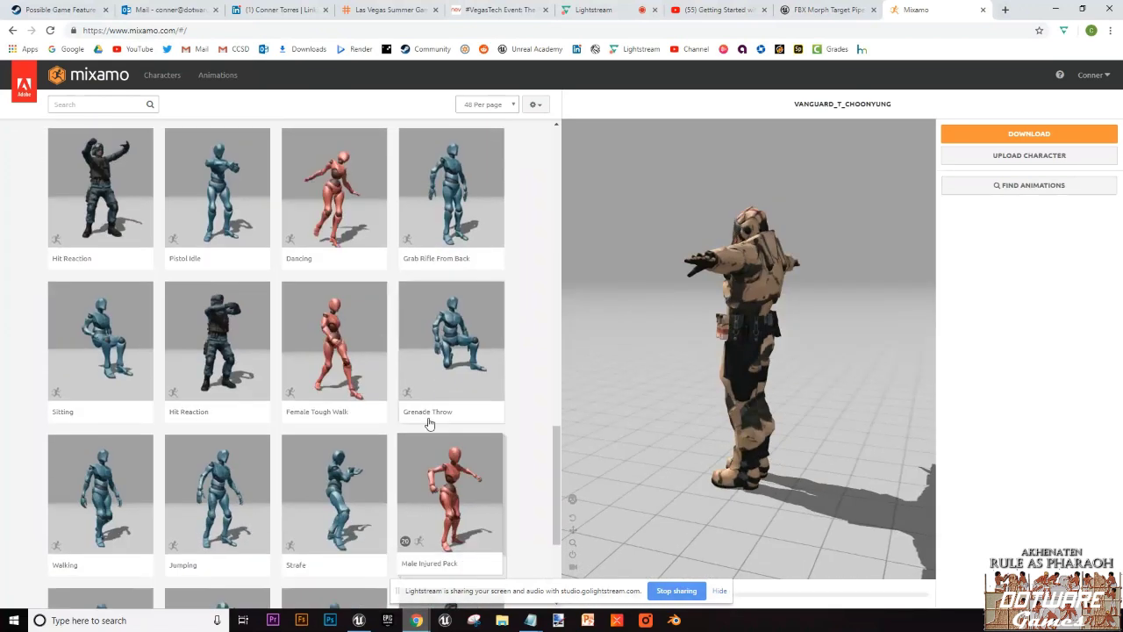
{"action": "scroll", "coordinate": [433, 433], "scroll_direction": "up", "scroll_amount": 2}
{"action": "scroll", "coordinate": [430, 420], "scroll_direction": "up", "scroll_amount": 2}
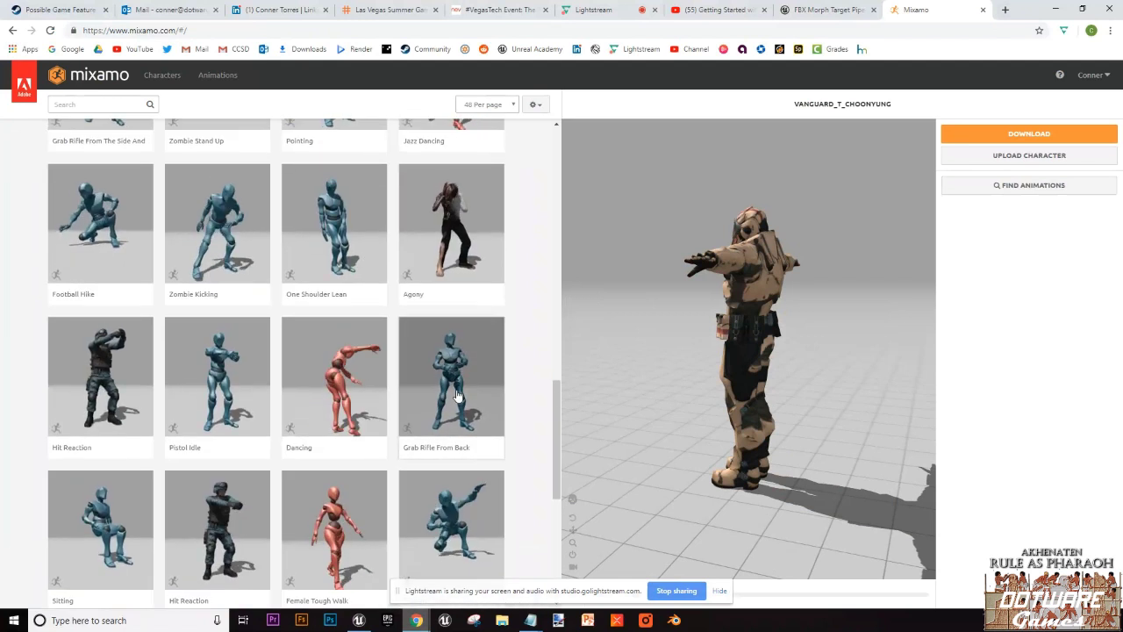
{"action": "left_click", "coordinate": [467, 448]}
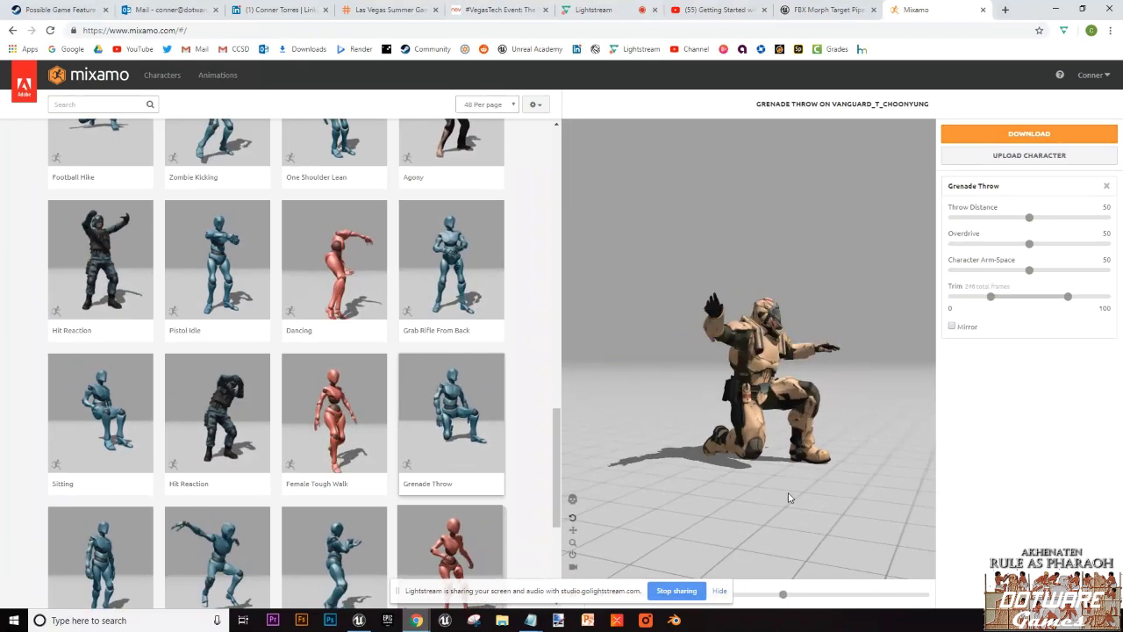
Step: Set the Grenade Throw animation's Overdrive to 87 and Character Arm-Space to 88
{"action": "left_click_drag", "start_coordinate": [832, 509], "coordinate": [721, 516]}
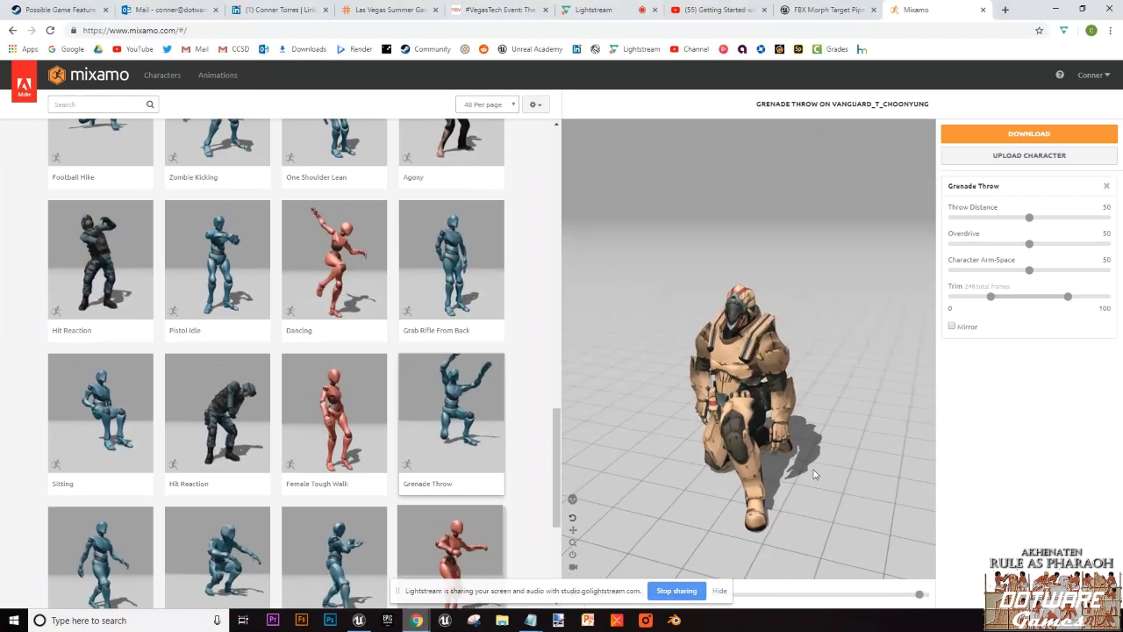
{"action": "left_click_drag", "start_coordinate": [1030, 244], "coordinate": [1085, 244]}
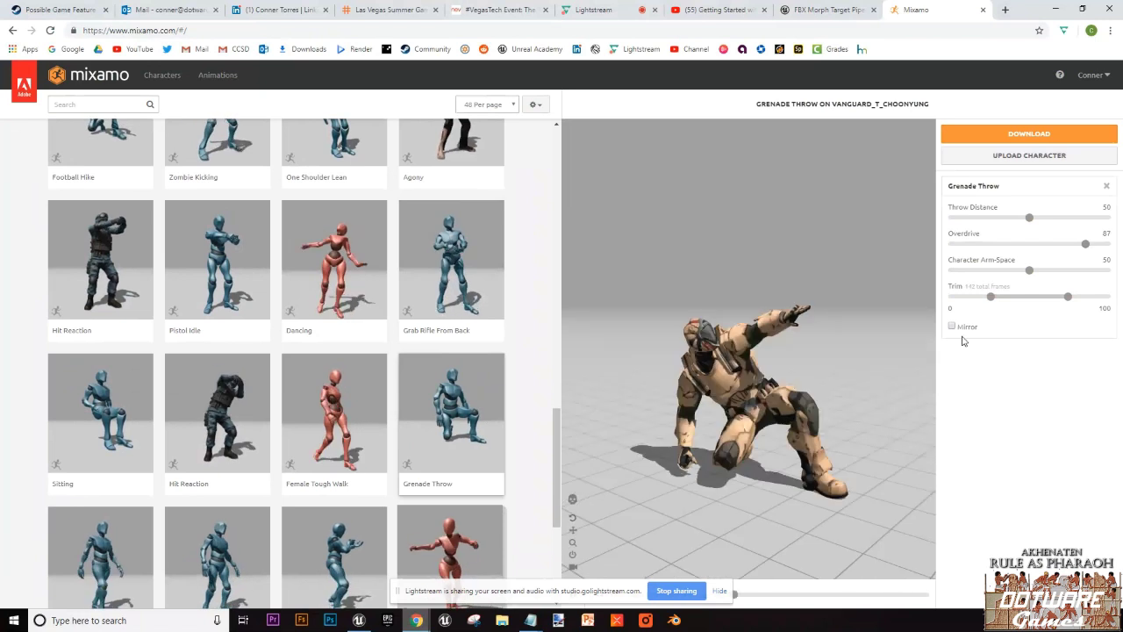
{"action": "left_click_drag", "start_coordinate": [1030, 276], "coordinate": [1093, 279]}
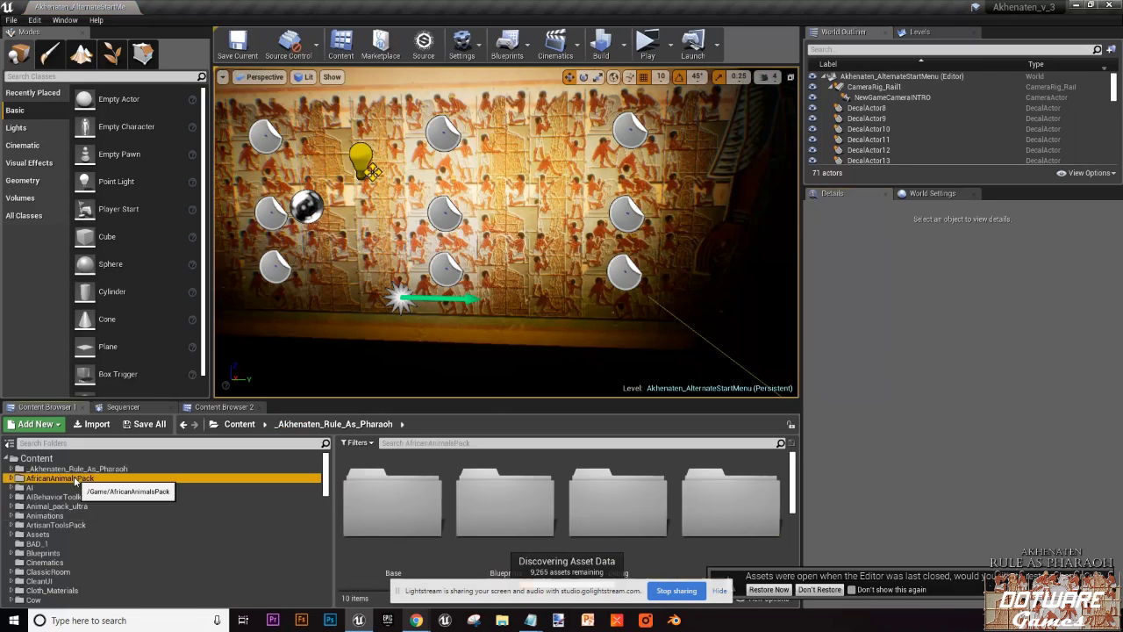
Step: Switch to the Unreal Editor and open the Overview level from the AfricanAnimalsPack Elephant Maps folder
{"action": "left_click", "coordinate": [59, 478]}
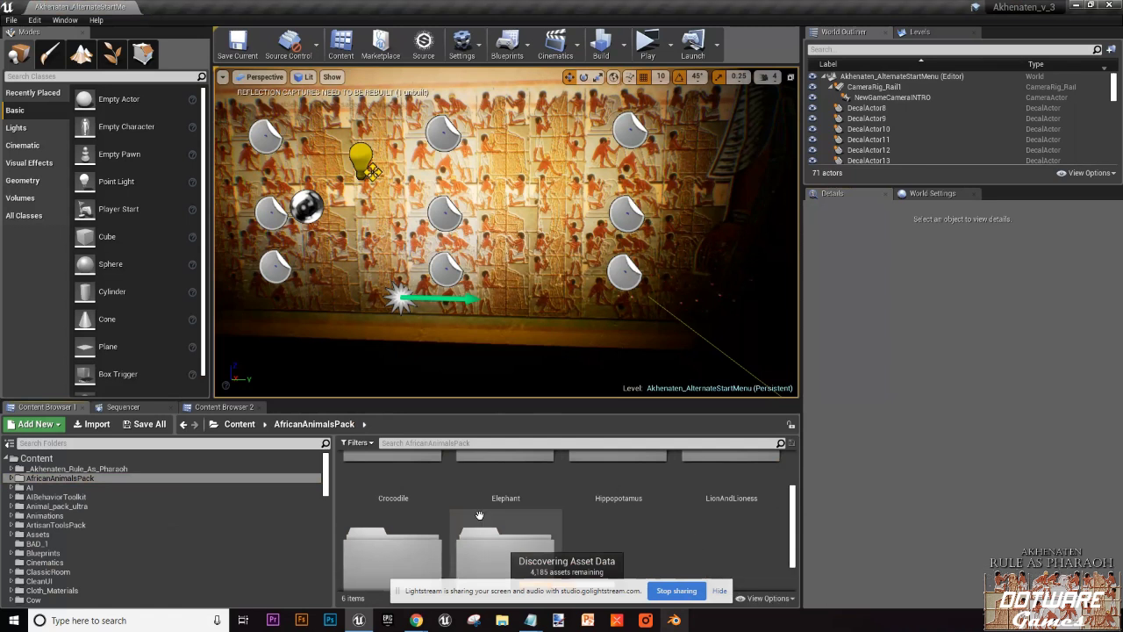
{"action": "double_click", "coordinate": [516, 496]}
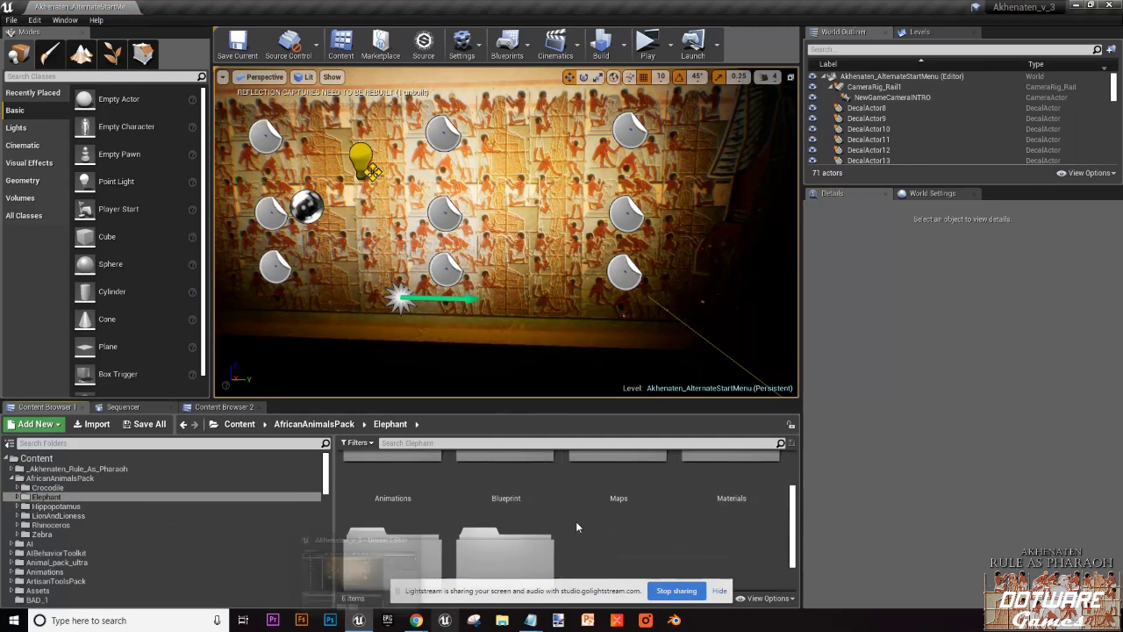
{"action": "double_click", "coordinate": [618, 500]}
{"action": "double_click", "coordinate": [387, 517]}
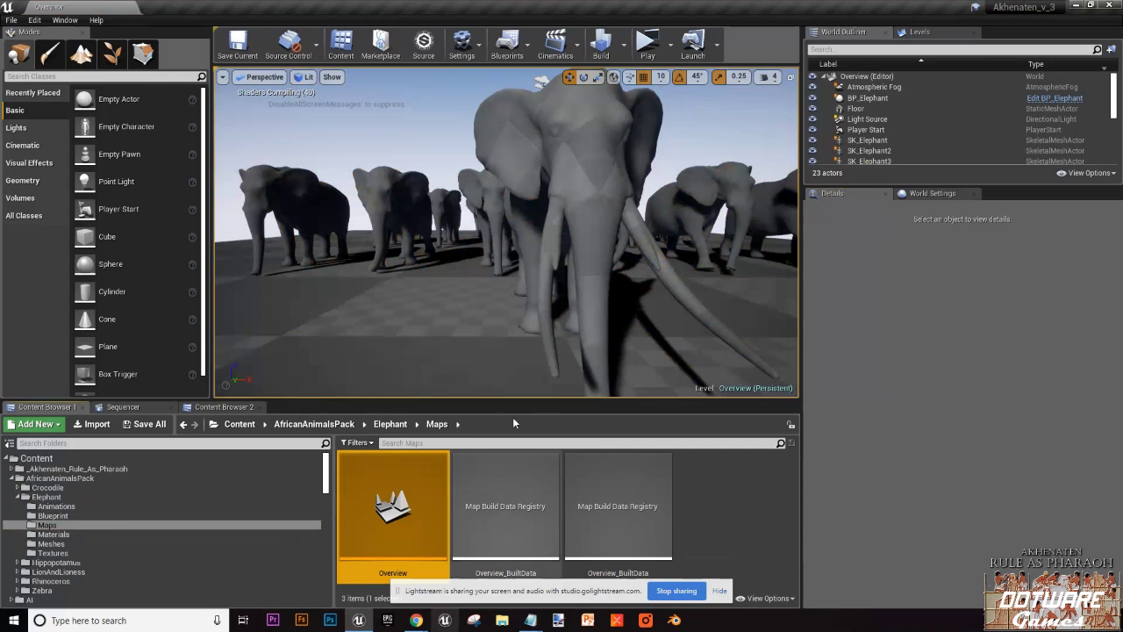
Step: Select a walking elephant in the Overview level and open its SK_Elephant skeletal mesh for inspection
{"action": "left_click", "coordinate": [543, 156]}
{"action": "right_click_drag", "start_coordinate": [543, 156], "coordinate": [562, 219]}
{"action": "scroll", "coordinate": [971, 423], "scroll_direction": "down", "scroll_amount": 2}
{"action": "scroll", "coordinate": [970, 417], "scroll_direction": "up", "scroll_amount": 2}
{"action": "left_click", "coordinate": [501, 192]}
{"action": "double_click", "coordinate": [932, 529]}
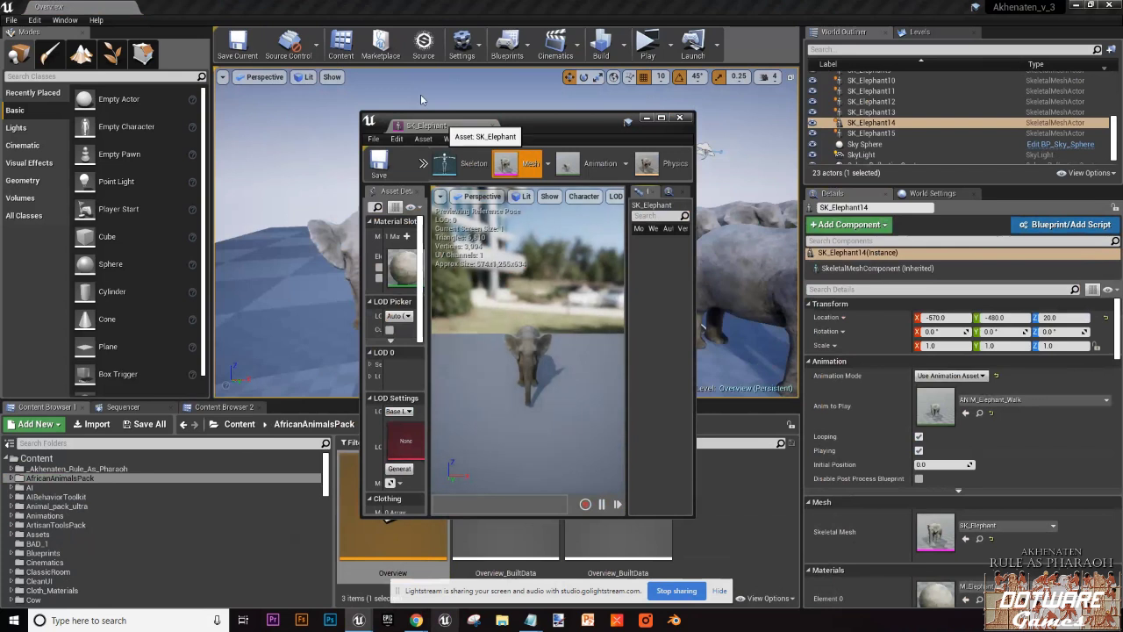
{"action": "left_click_drag", "start_coordinate": [420, 95], "coordinate": [301, 6]}
Step: Switch back to Mixamo in Chrome and replace the preview character with Warrok
{"action": "left_click", "coordinate": [417, 620]}
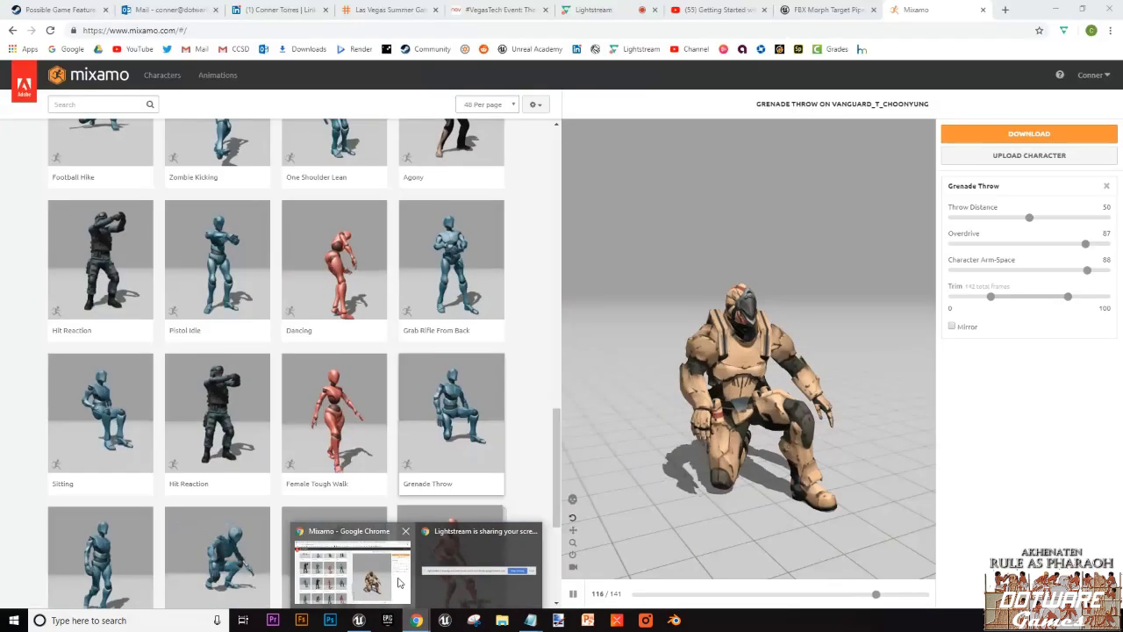
{"action": "left_click", "coordinate": [397, 583]}
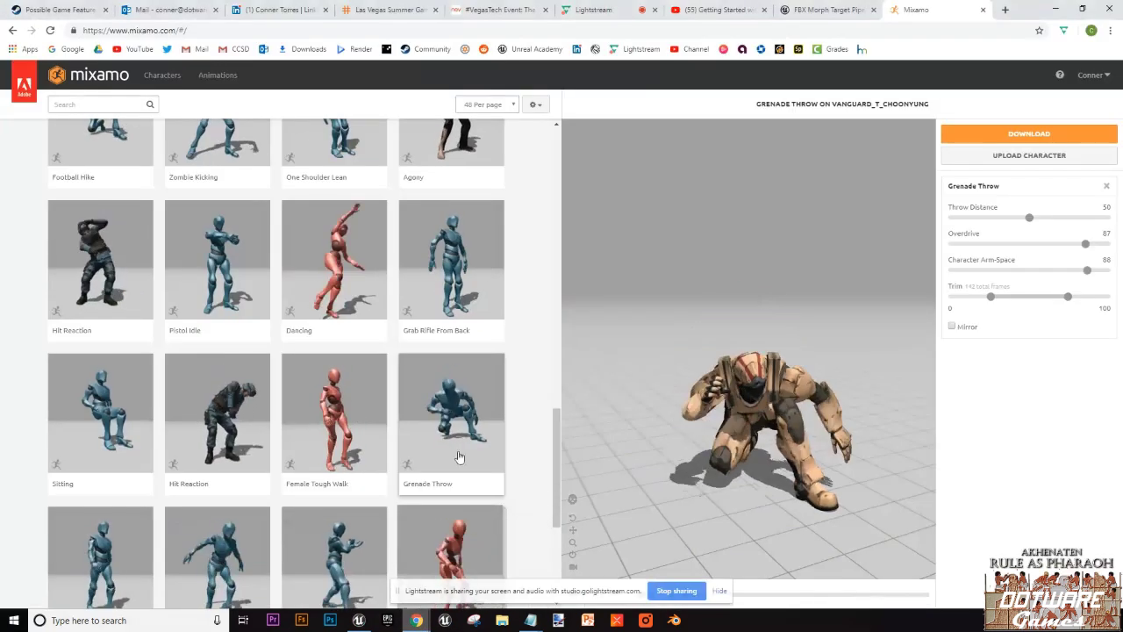
{"action": "scroll", "coordinate": [459, 457], "scroll_direction": "down", "scroll_amount": 5}
{"action": "scroll", "coordinate": [141, 148], "scroll_direction": "up", "scroll_amount": 8}
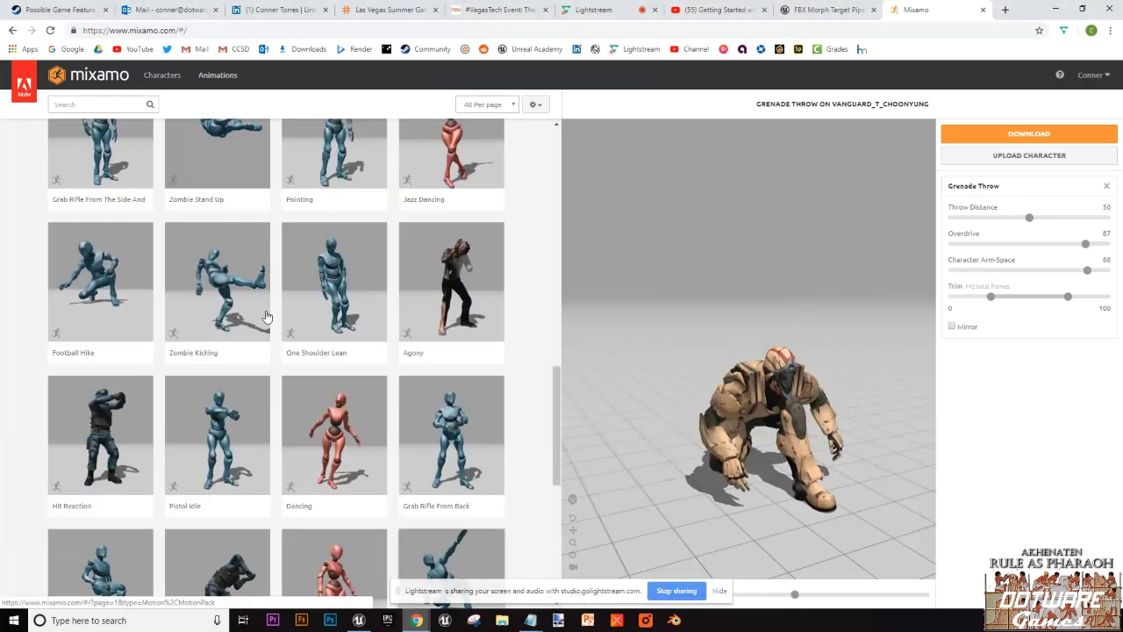
{"action": "left_click", "coordinate": [162, 74]}
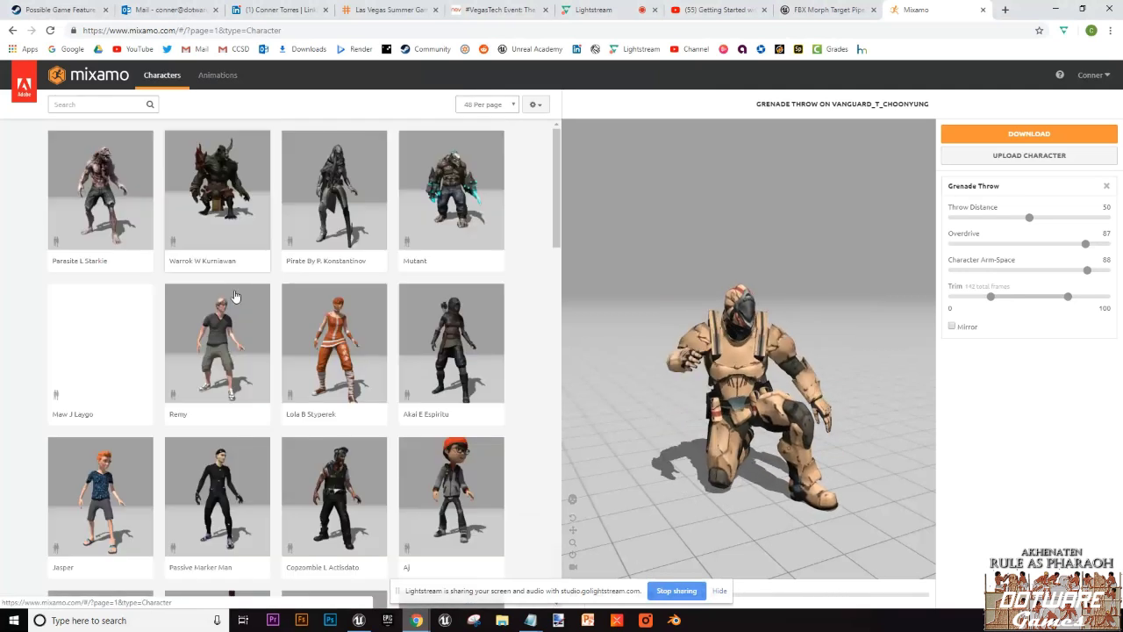
{"action": "left_click", "coordinate": [217, 192]}
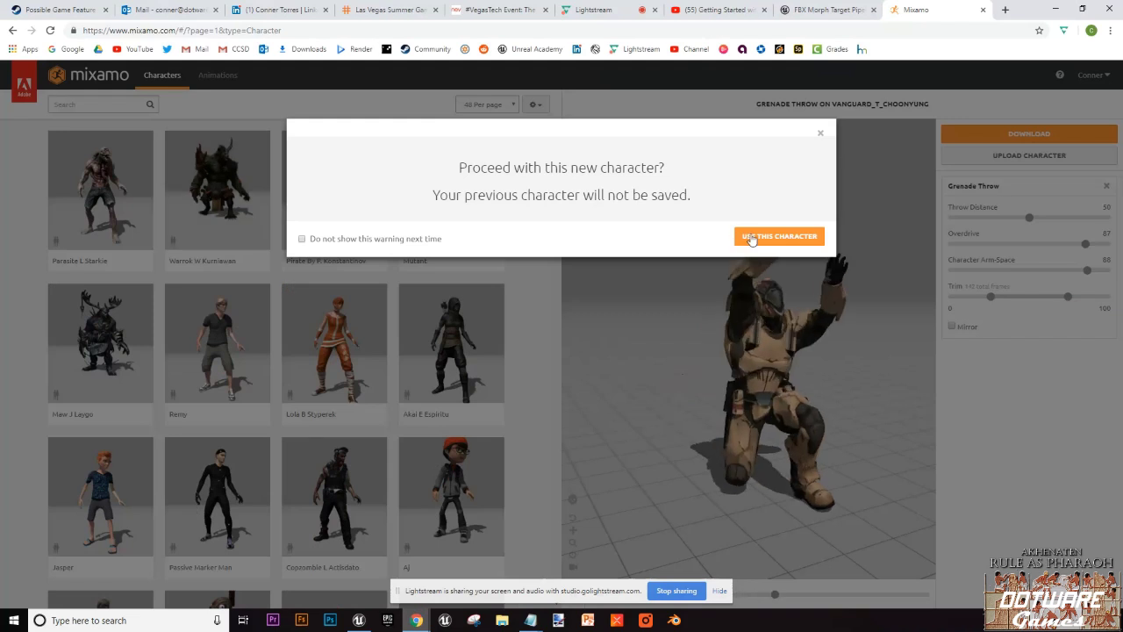
{"action": "left_click", "coordinate": [773, 237]}
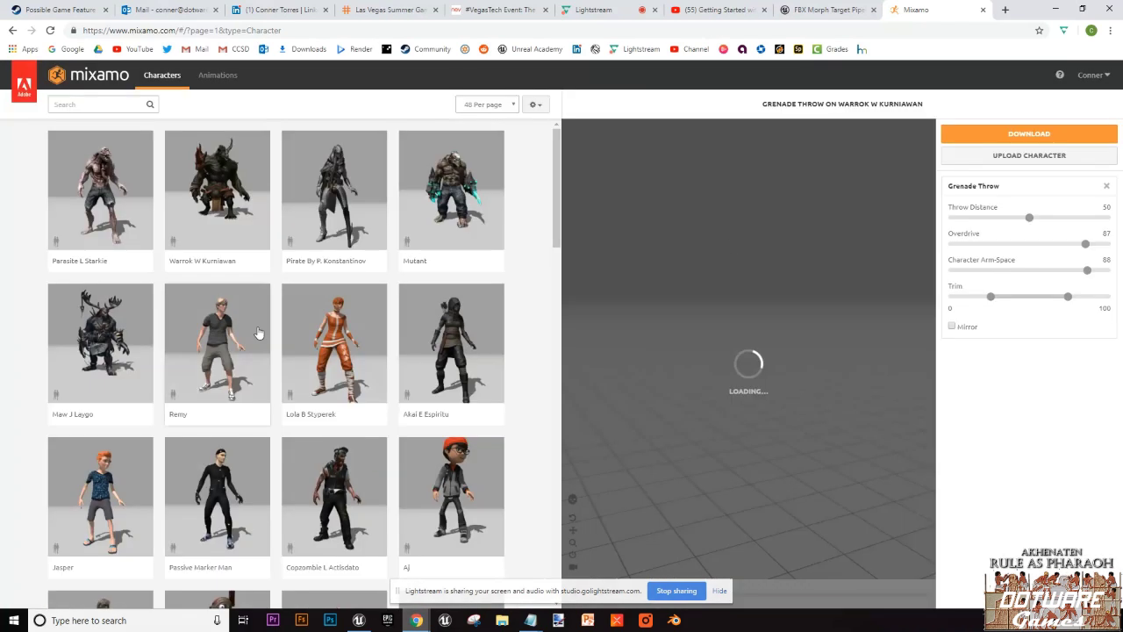
{"action": "scroll", "coordinate": [275, 395], "scroll_direction": "down", "scroll_amount": 3}
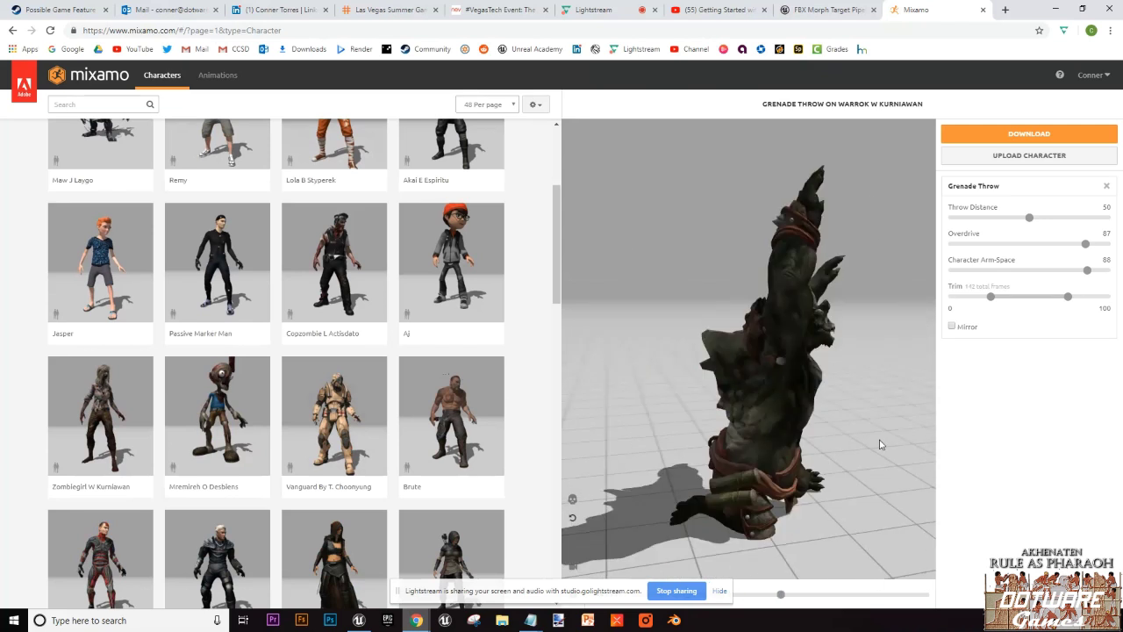
{"action": "left_click_drag", "start_coordinate": [769, 401], "coordinate": [712, 408]}
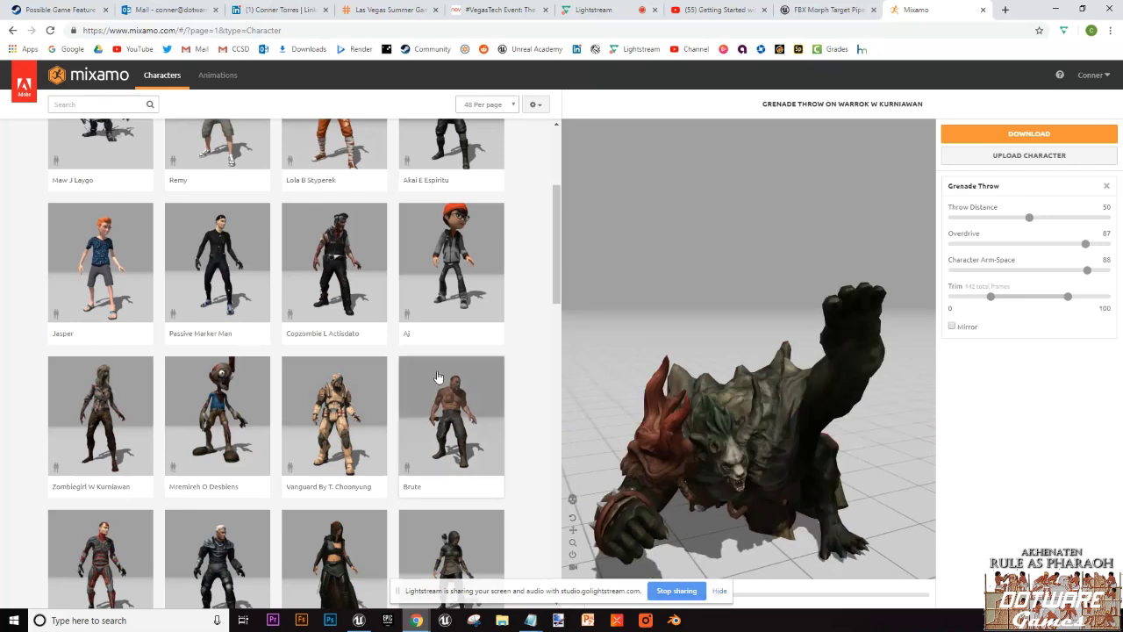
Step: Find the Warzombie in the character library and use it as the new preview character
{"action": "scroll", "coordinate": [441, 388], "scroll_direction": "down", "scroll_amount": 8}
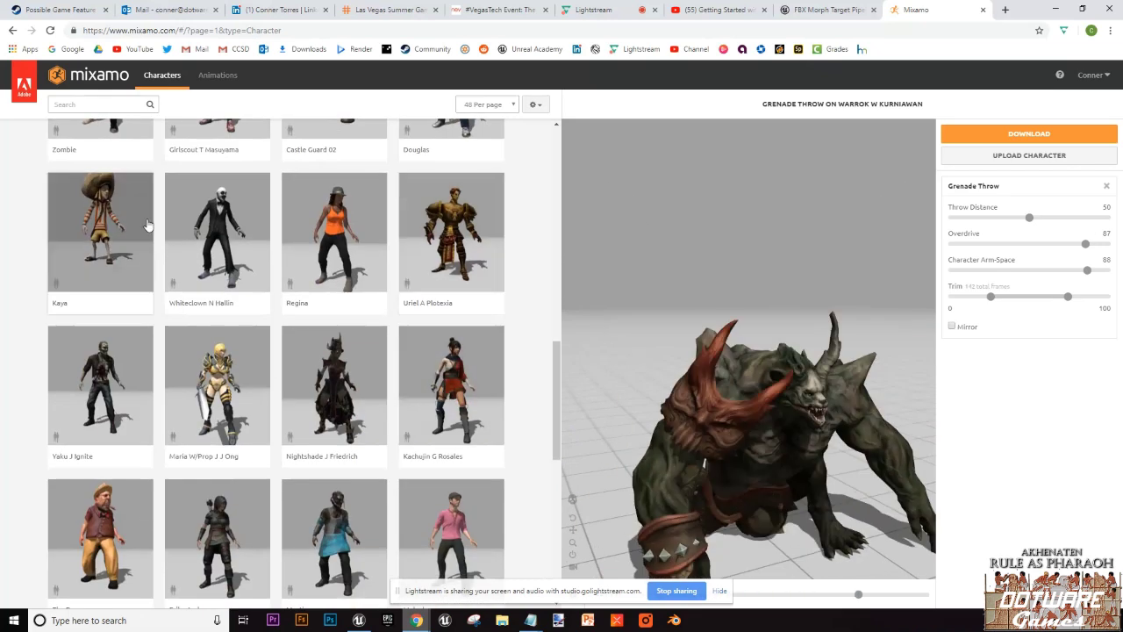
{"action": "scroll", "coordinate": [170, 255], "scroll_direction": "down", "scroll_amount": 4}
{"action": "scroll", "coordinate": [353, 383], "scroll_direction": "down", "scroll_amount": 3}
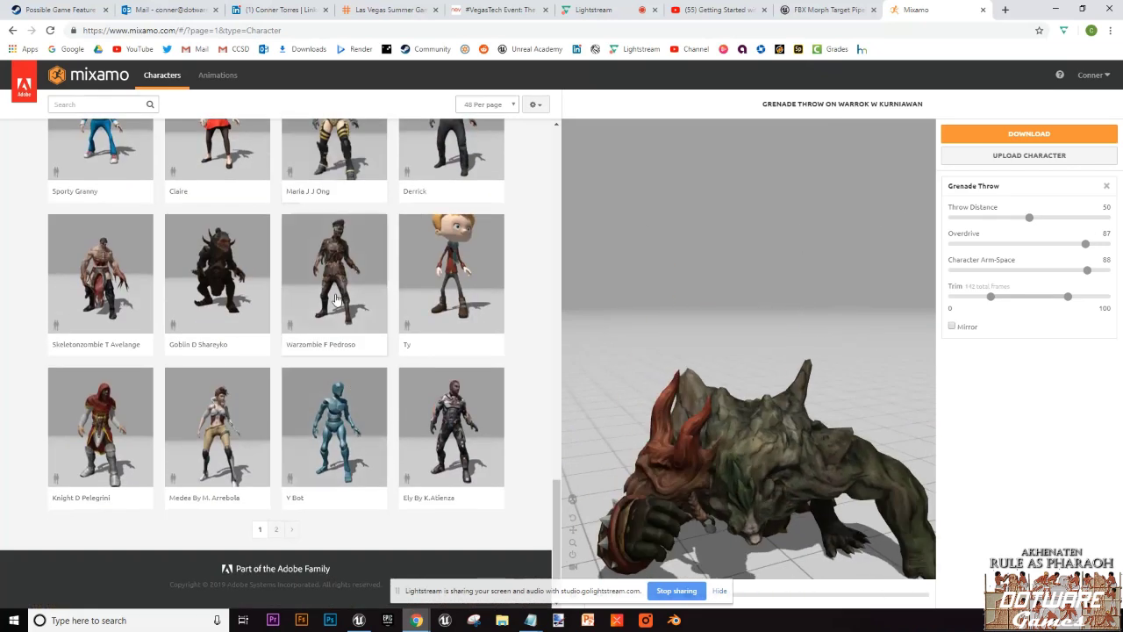
{"action": "left_click", "coordinate": [338, 285]}
{"action": "left_click", "coordinate": [783, 236]}
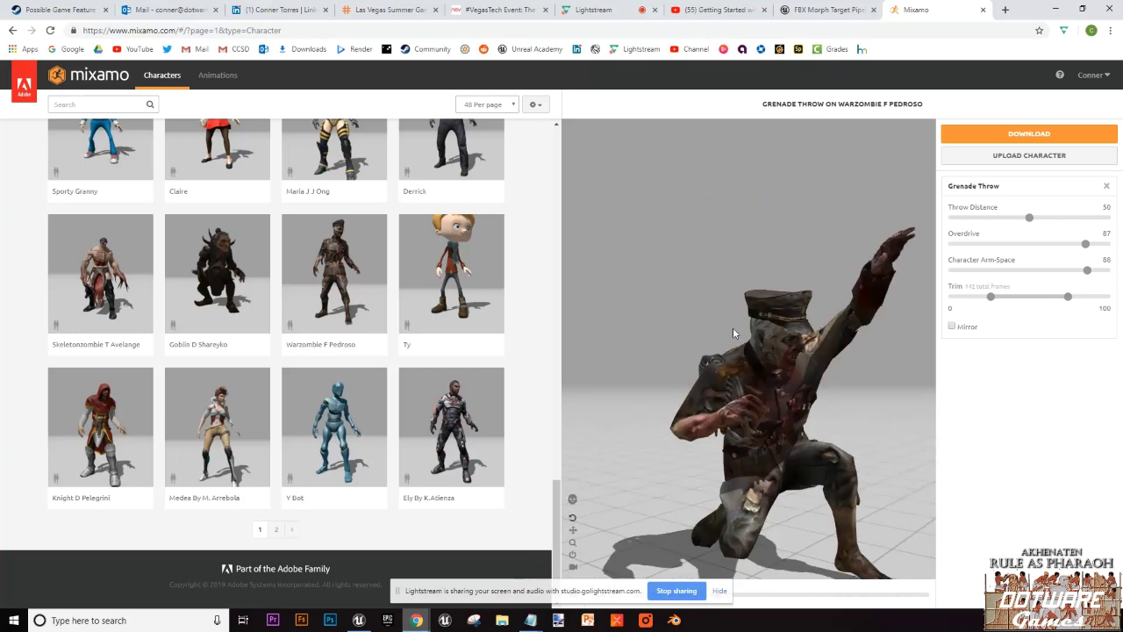
Step: Apply the One Shoulder Lean animation to the Warzombie character
{"action": "left_click", "coordinate": [210, 76]}
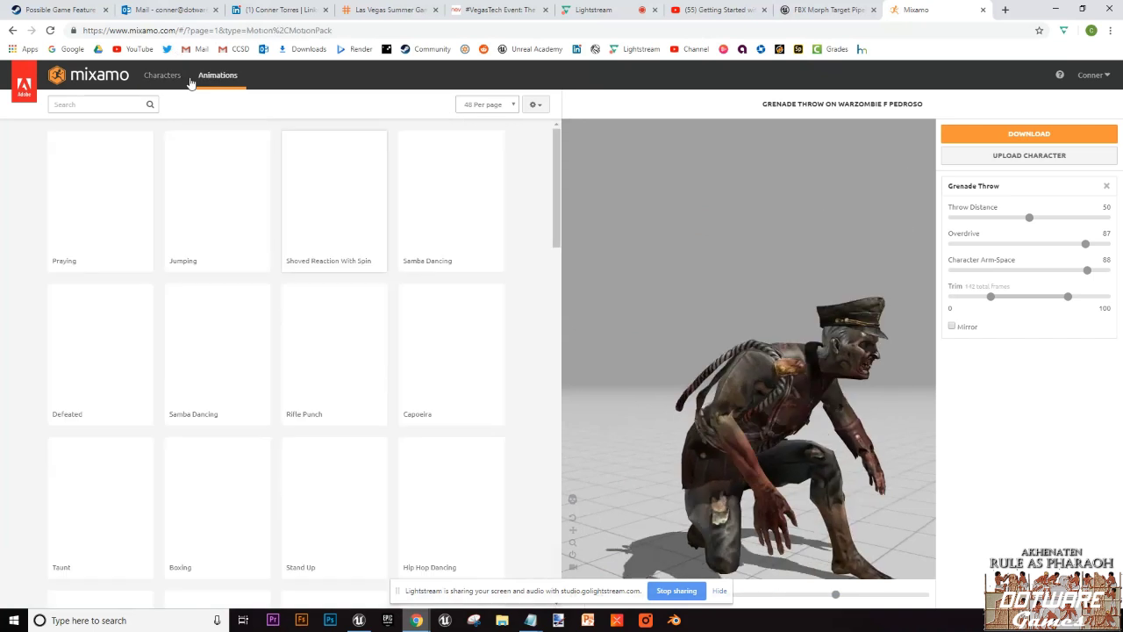
{"action": "scroll", "coordinate": [239, 338], "scroll_direction": "down", "scroll_amount": 3}
{"action": "scroll", "coordinate": [239, 338], "scroll_direction": "down", "scroll_amount": 5}
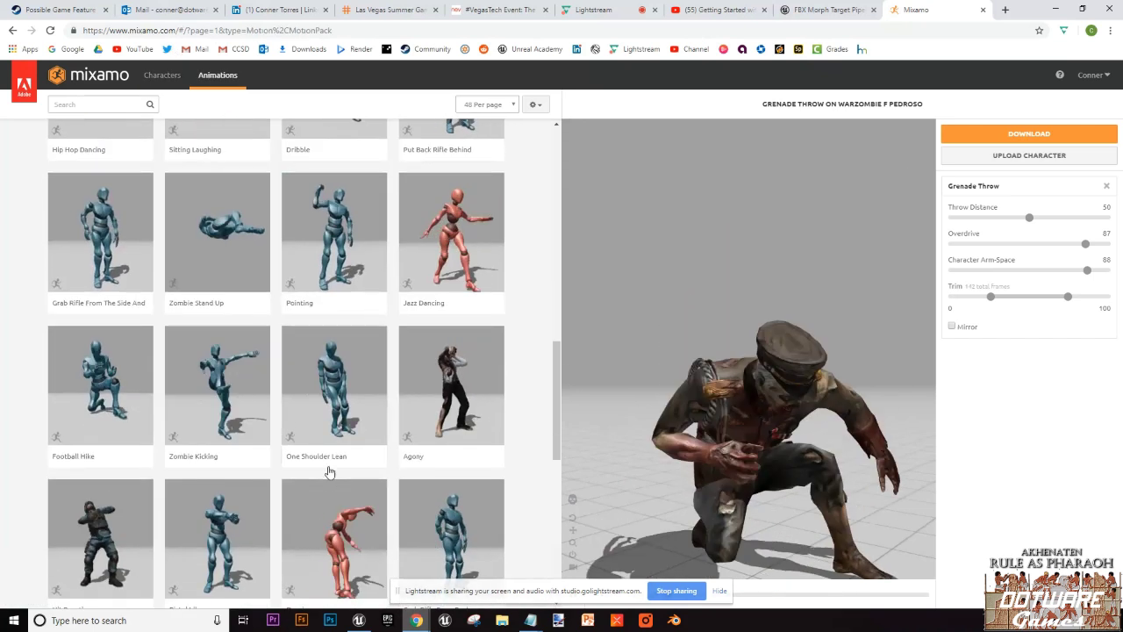
{"action": "left_click", "coordinate": [338, 386]}
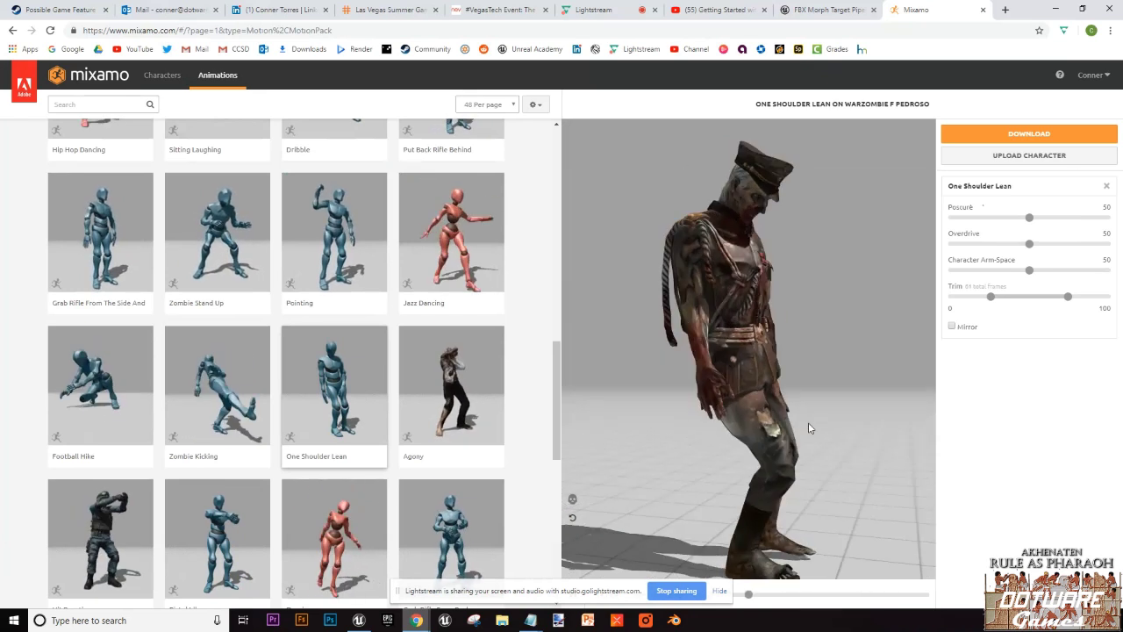
Step: Open the download settings for the One Shoulder Lean animation, keep the FBX format and set Skin to Without Skin
{"action": "left_click", "coordinate": [1080, 138]}
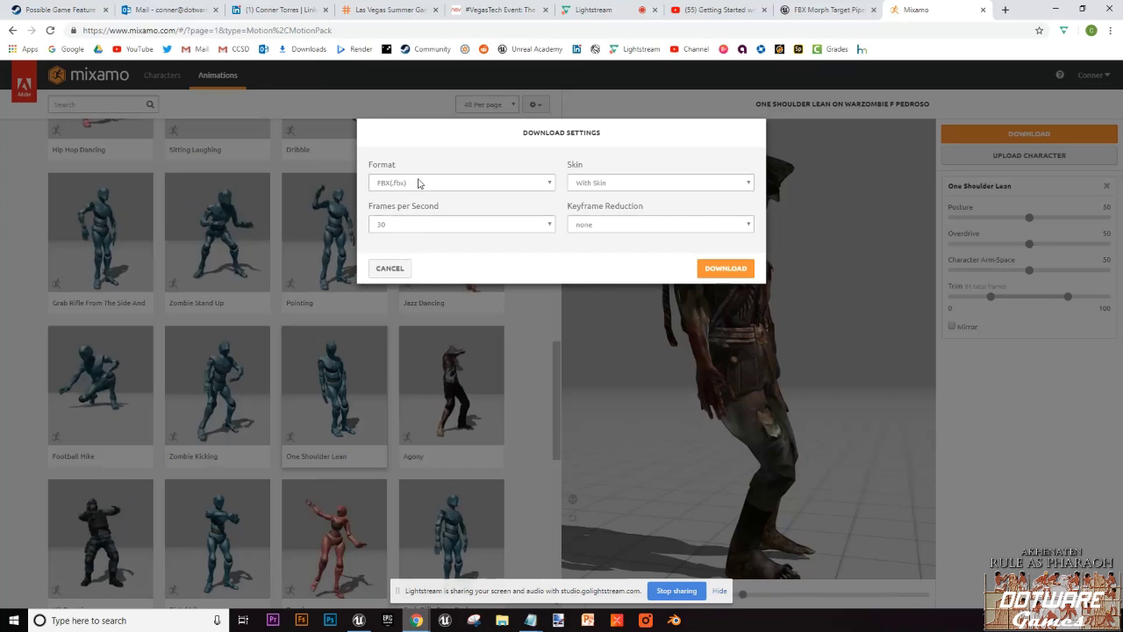
{"action": "left_click", "coordinate": [417, 183]}
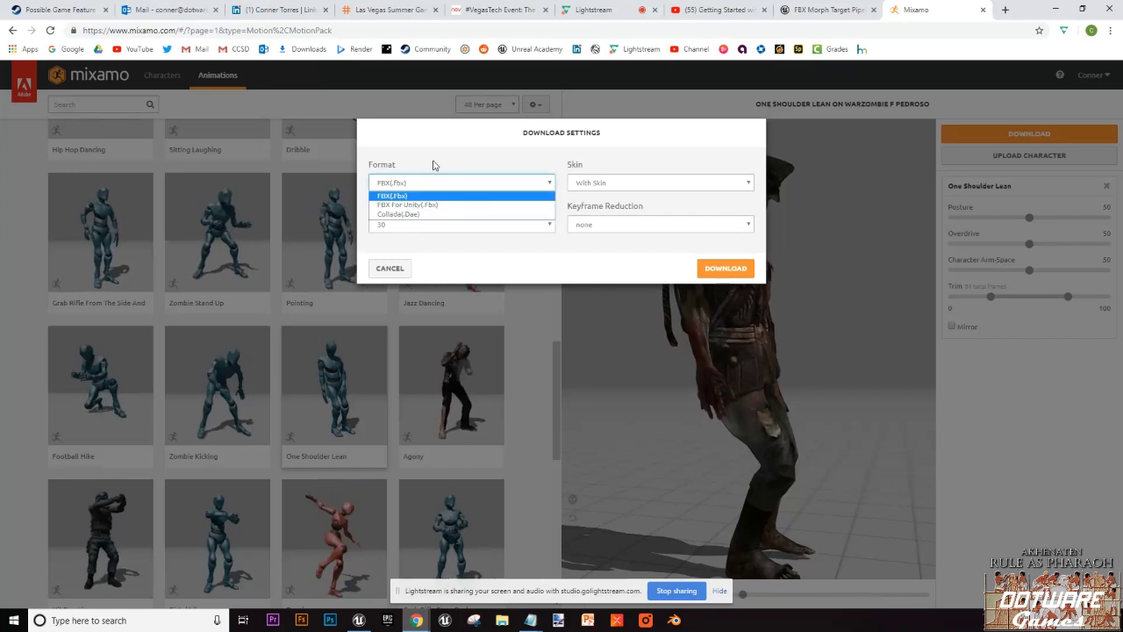
{"action": "left_click", "coordinate": [433, 164]}
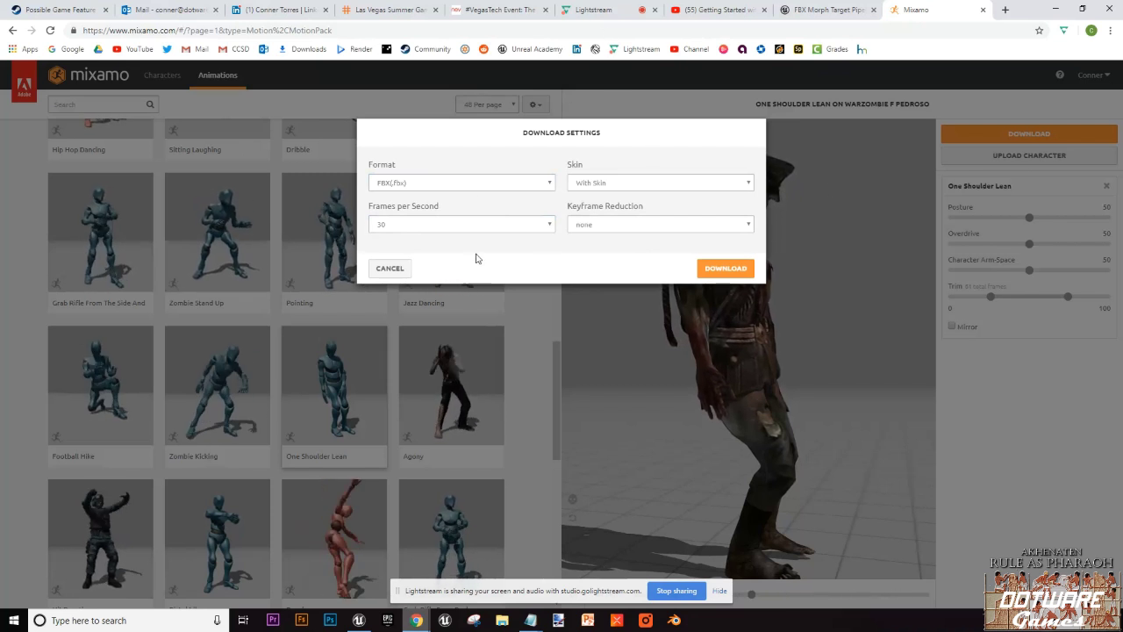
{"action": "left_click", "coordinate": [654, 184]}
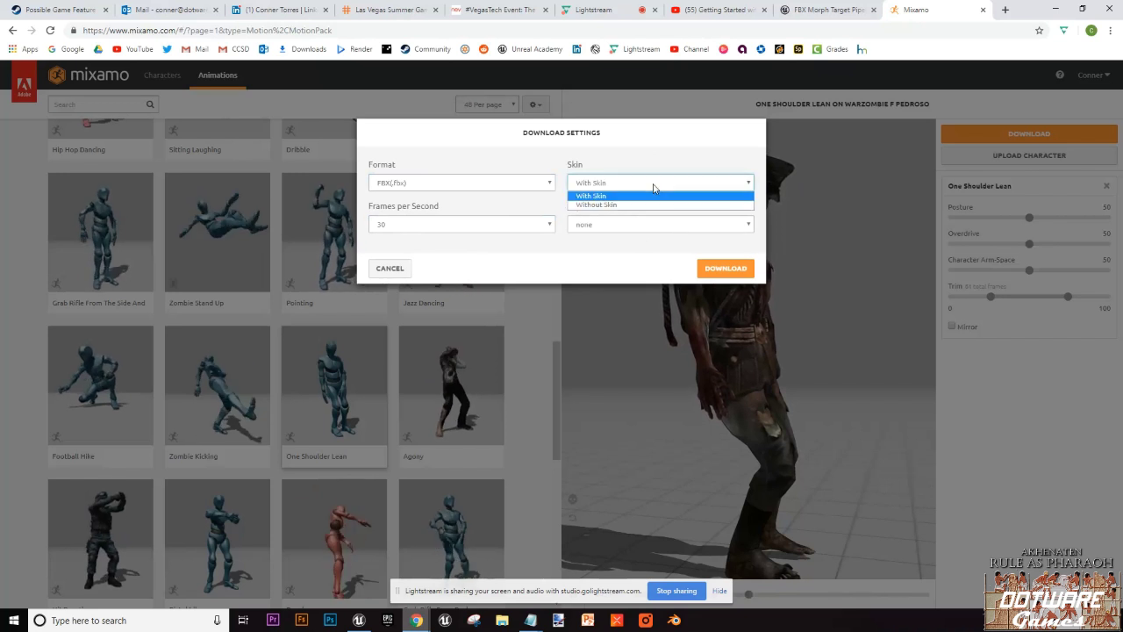
{"action": "left_click", "coordinate": [654, 185]}
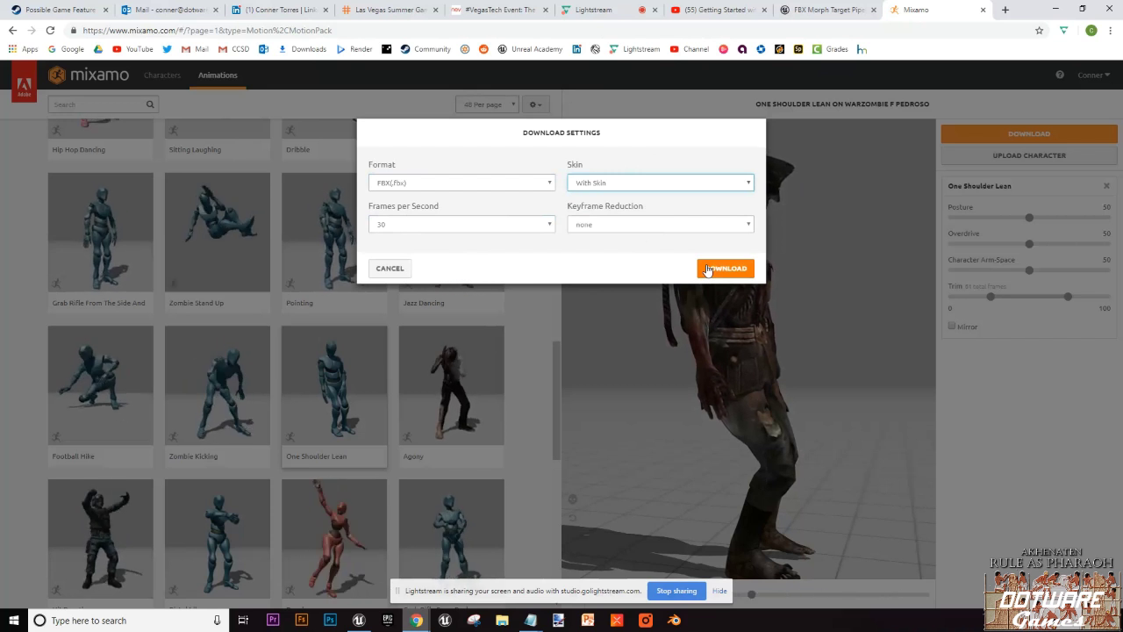
{"action": "left_click", "coordinate": [602, 183]}
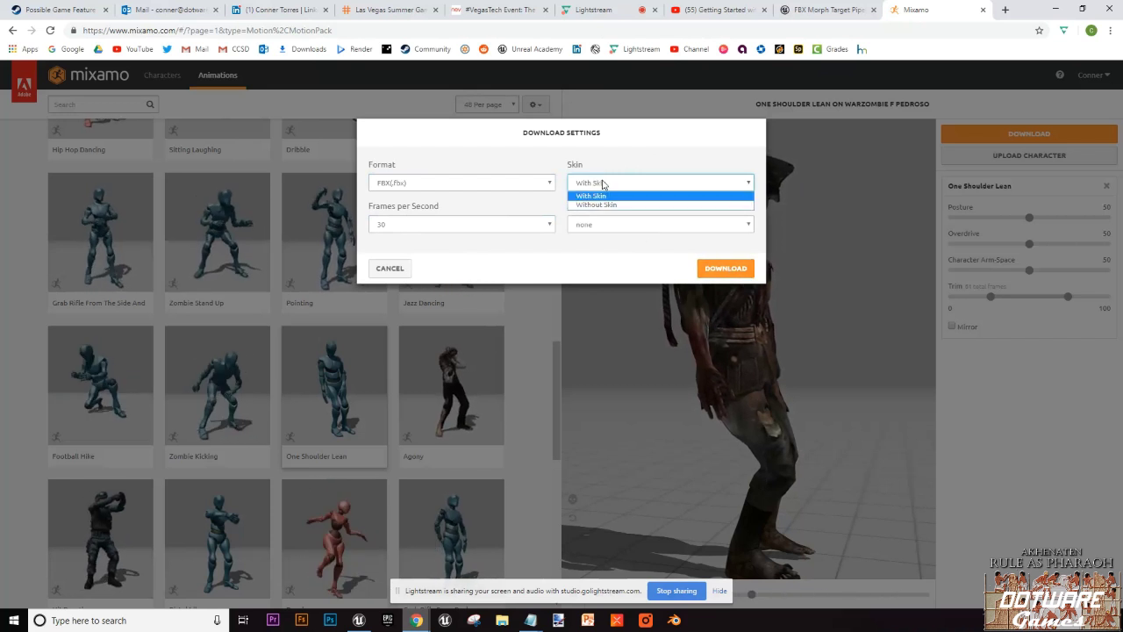
{"action": "left_click", "coordinate": [614, 204]}
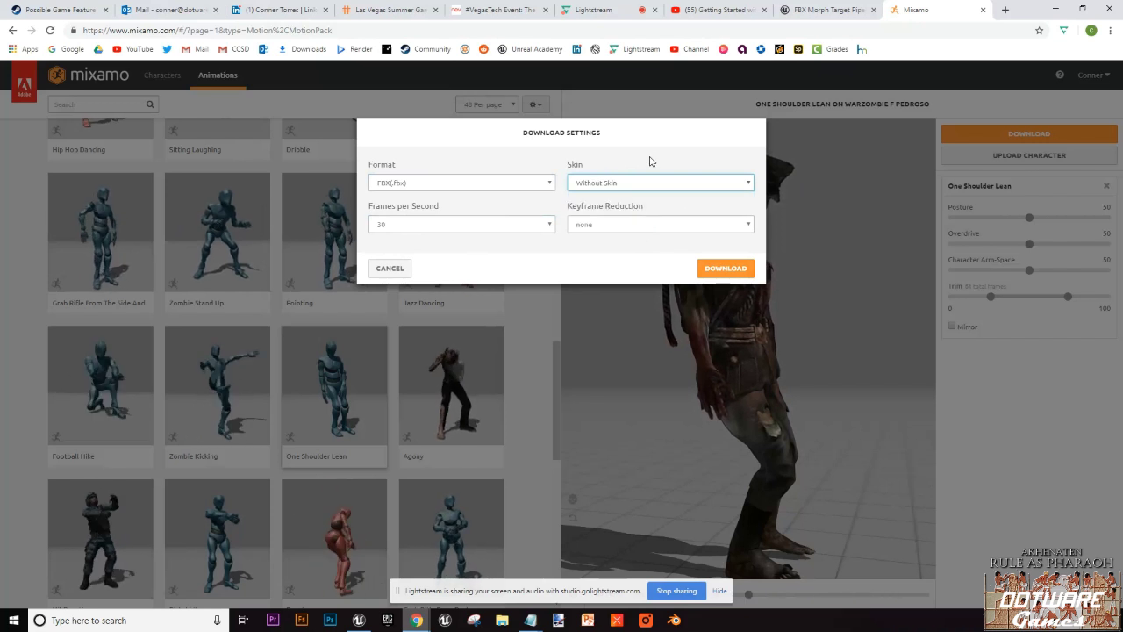
Step: Set the download's Skin option to With Skin and close the download settings without downloading
{"action": "left_click", "coordinate": [649, 183]}
{"action": "left_click", "coordinate": [636, 194]}
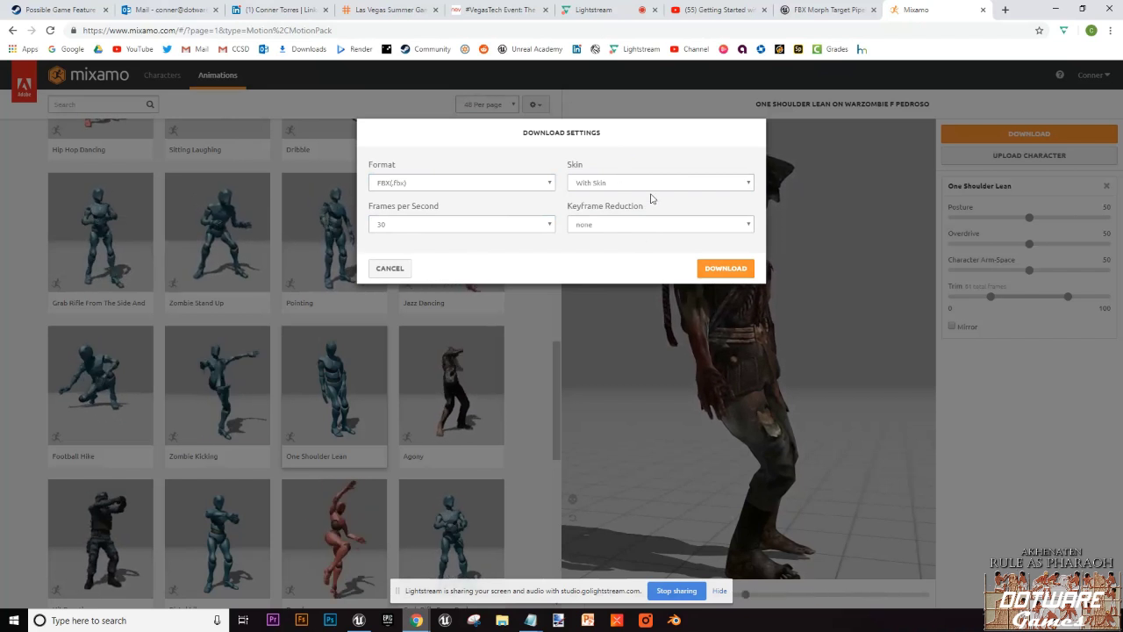
{"action": "left_click", "coordinate": [636, 184]}
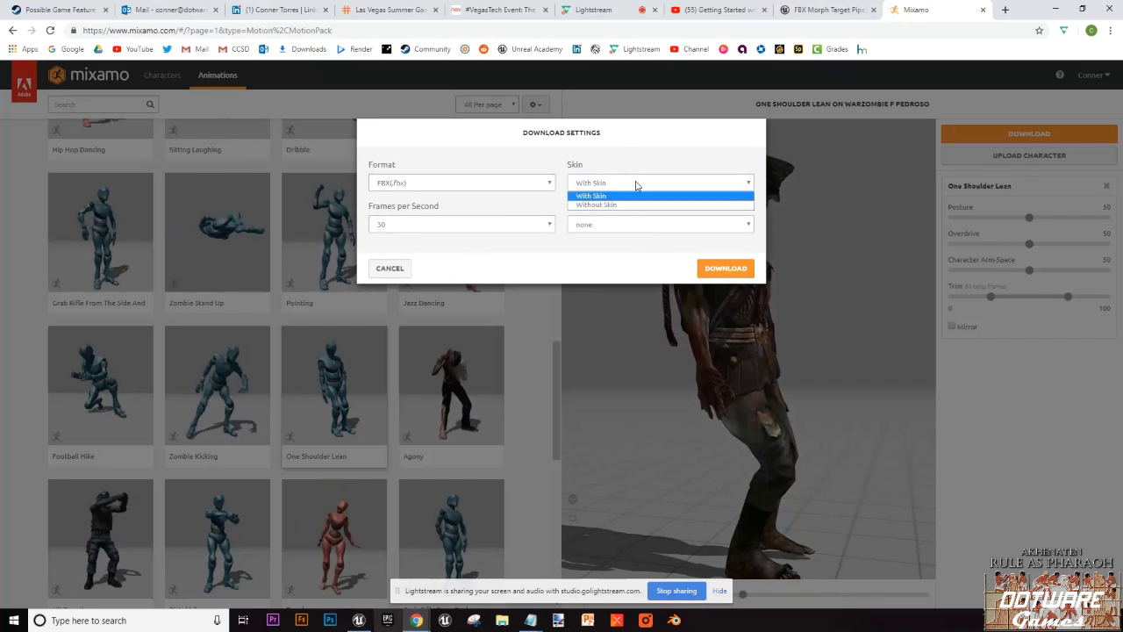
{"action": "left_click", "coordinate": [605, 196]}
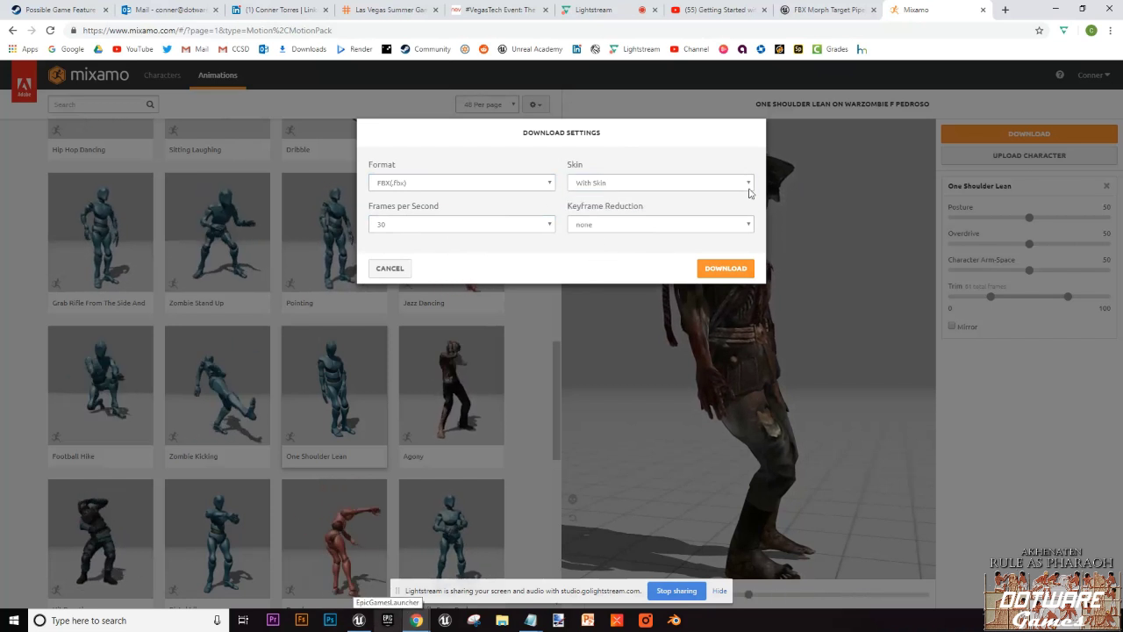
{"action": "left_click", "coordinate": [386, 269]}
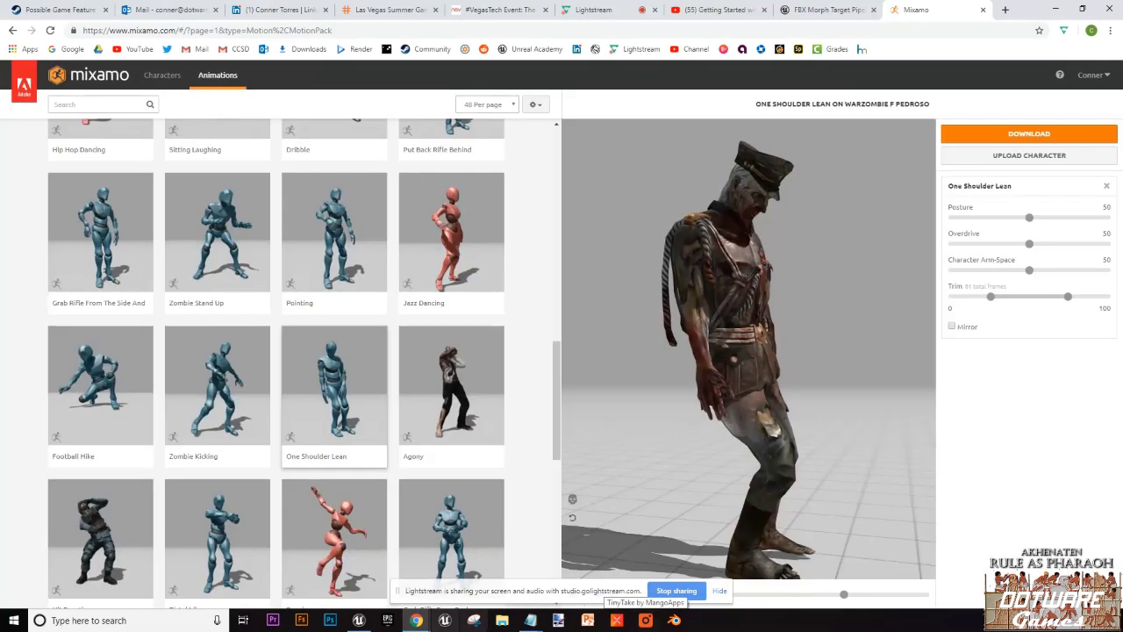
Step: Switch to Unreal Editor, examine the SK_Elephant mesh from the side and select its ELEPHANT_-Spine bone
{"action": "left_click", "coordinate": [357, 620]}
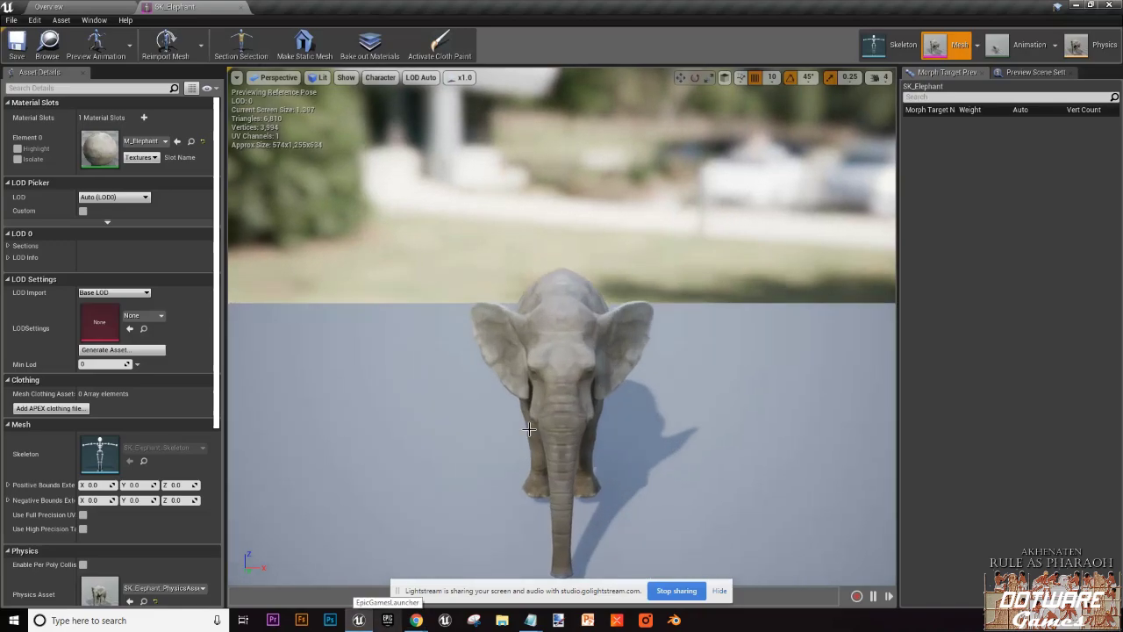
{"action": "left_click_drag", "start_coordinate": [529, 429], "coordinate": [408, 446]}
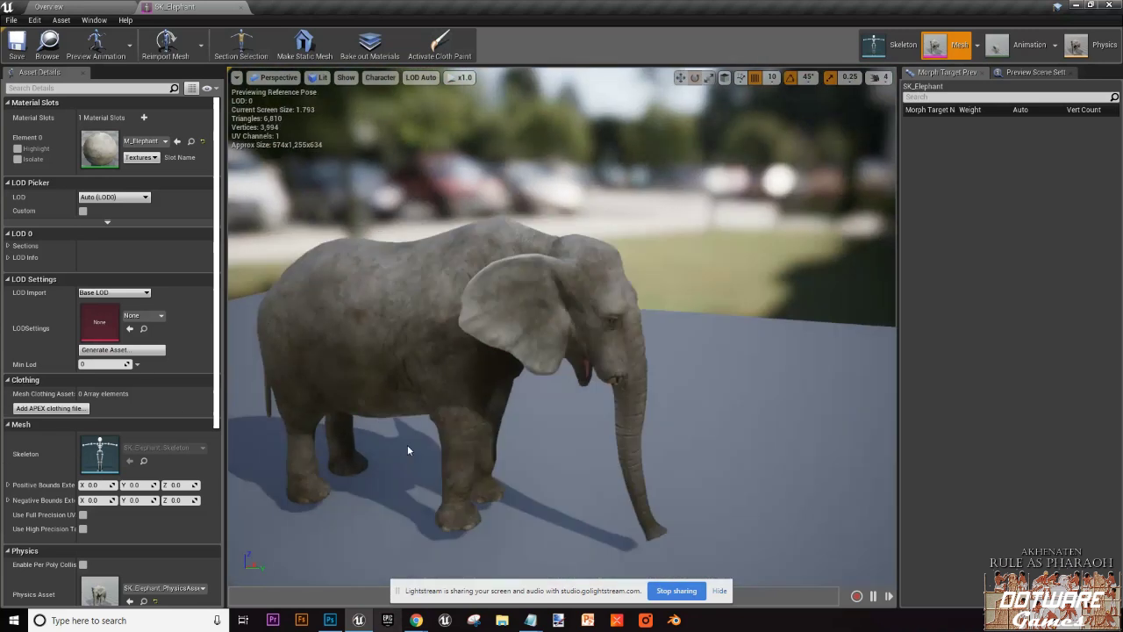
{"action": "left_click", "coordinate": [389, 396]}
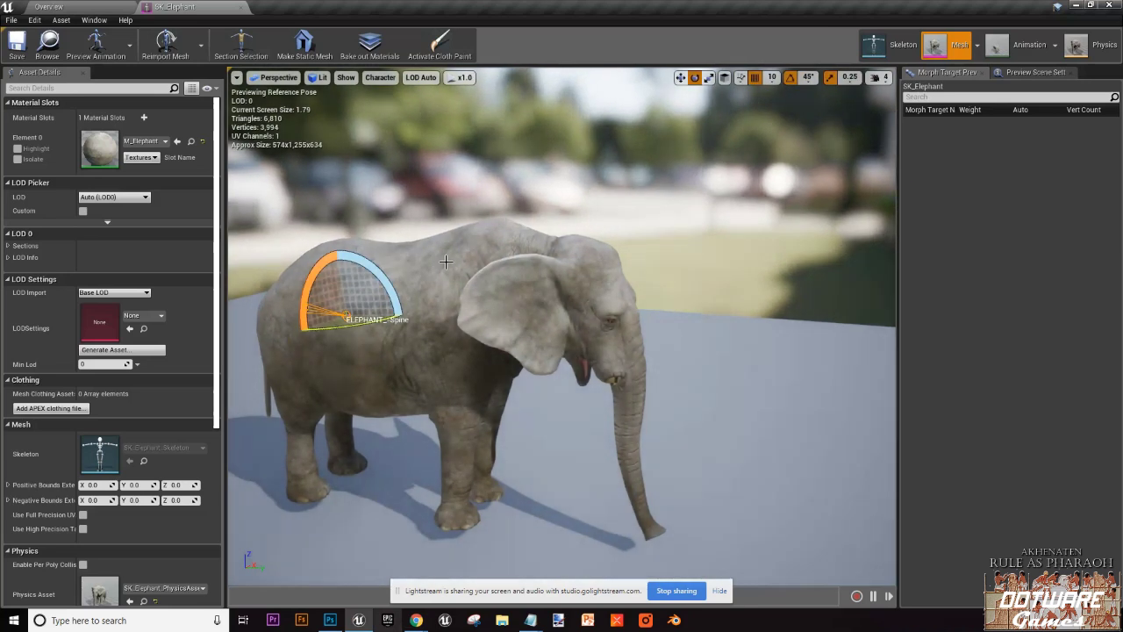
{"action": "right_click_drag", "start_coordinate": [458, 277], "coordinate": [318, 263]}
{"action": "scroll", "coordinate": [458, 277], "scroll_direction": "up", "scroll_amount": 4}
{"action": "right_click_drag", "start_coordinate": [458, 277], "coordinate": [572, 286]}
{"action": "scroll", "coordinate": [484, 280], "scroll_direction": "down", "scroll_amount": 6}
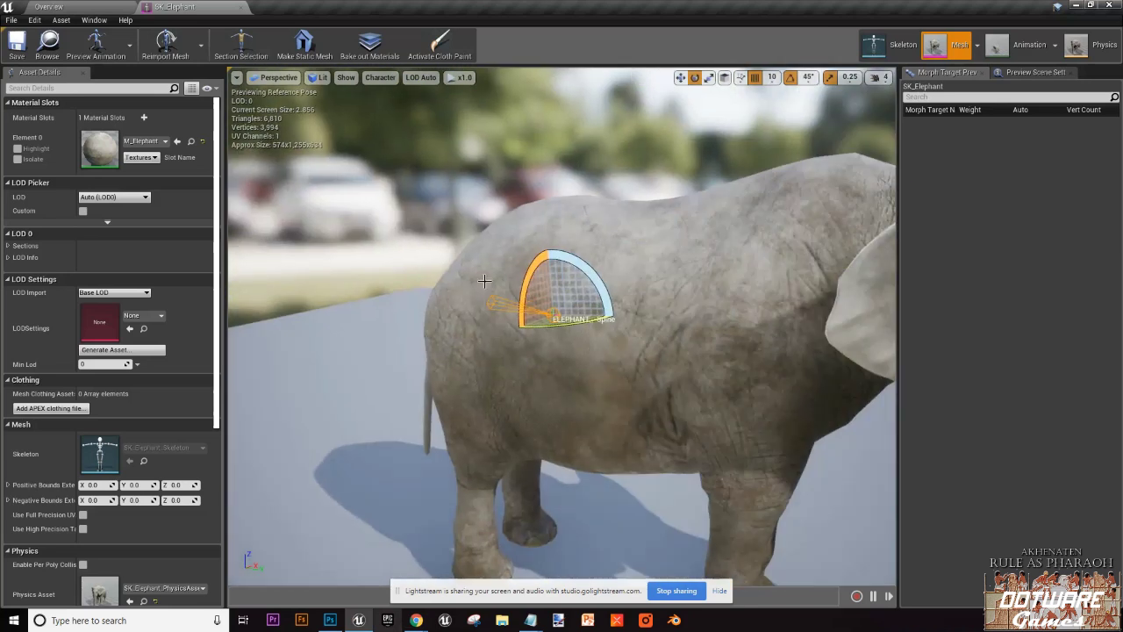
Step: Open the elephant's ANIM_Elephant_Death animation and enlarge the preview viewport and the animation asset list
{"action": "left_click", "coordinate": [1035, 50]}
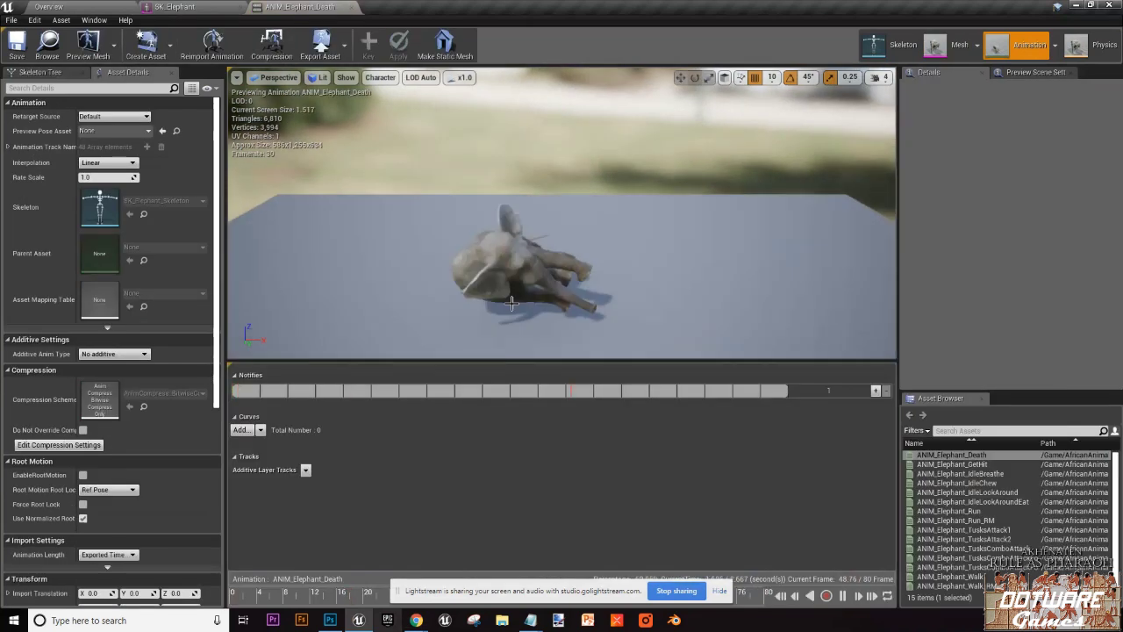
{"action": "scroll", "coordinate": [522, 280], "scroll_direction": "up", "scroll_amount": 3}
{"action": "right_click_drag", "start_coordinate": [521, 269], "coordinate": [527, 256]}
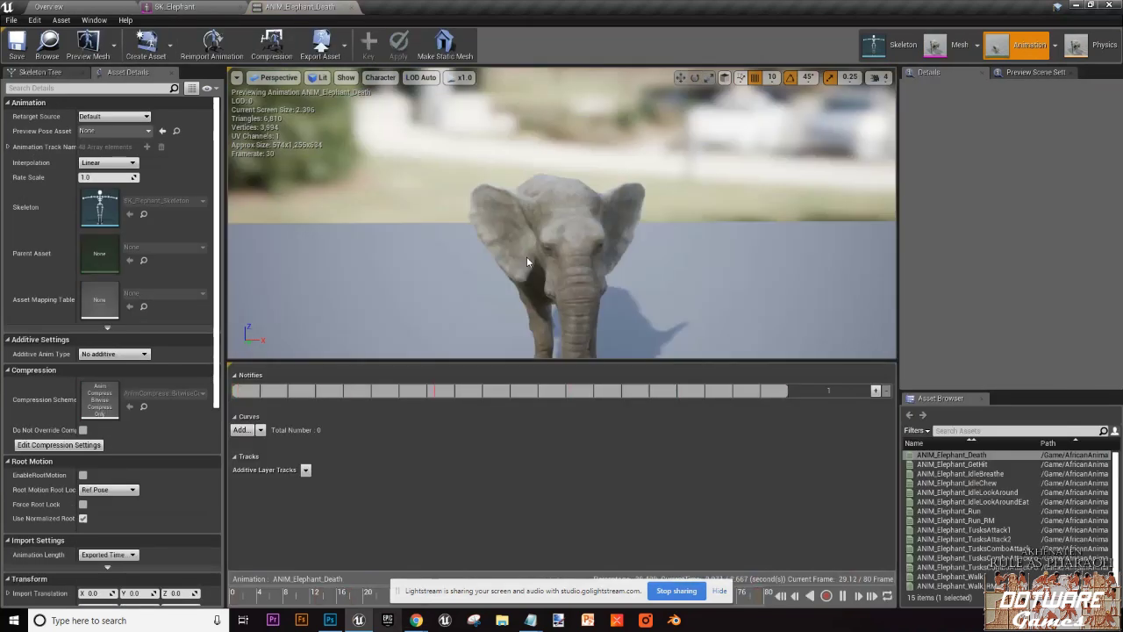
{"action": "left_click_drag", "start_coordinate": [514, 362], "coordinate": [527, 415]}
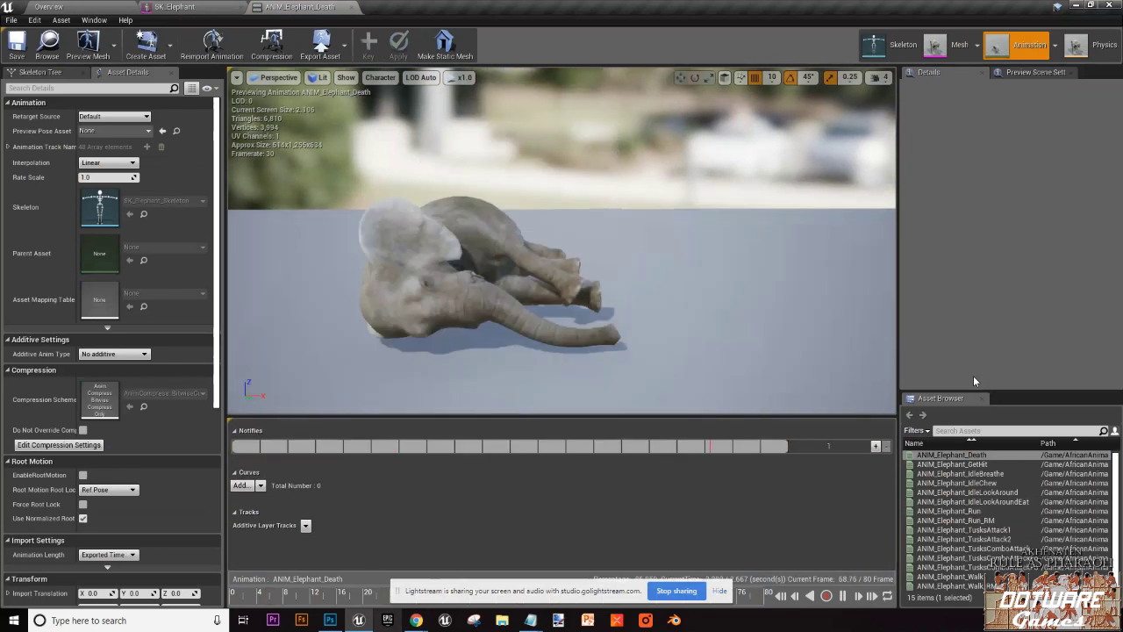
{"action": "left_click_drag", "start_coordinate": [960, 363], "coordinate": [965, 205]}
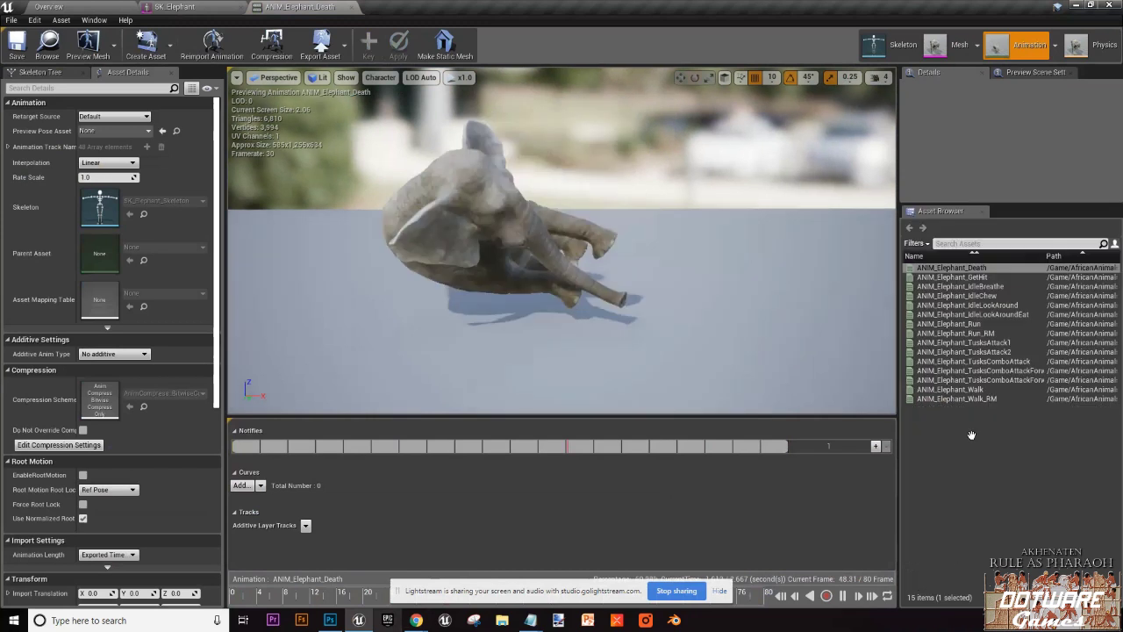
Step: Return to the Overview level, select BP_Elephant and open the SK_Elephant mesh from its SkeletalMesh component
{"action": "left_click", "coordinate": [75, 5]}
{"action": "double_click", "coordinate": [419, 525]}
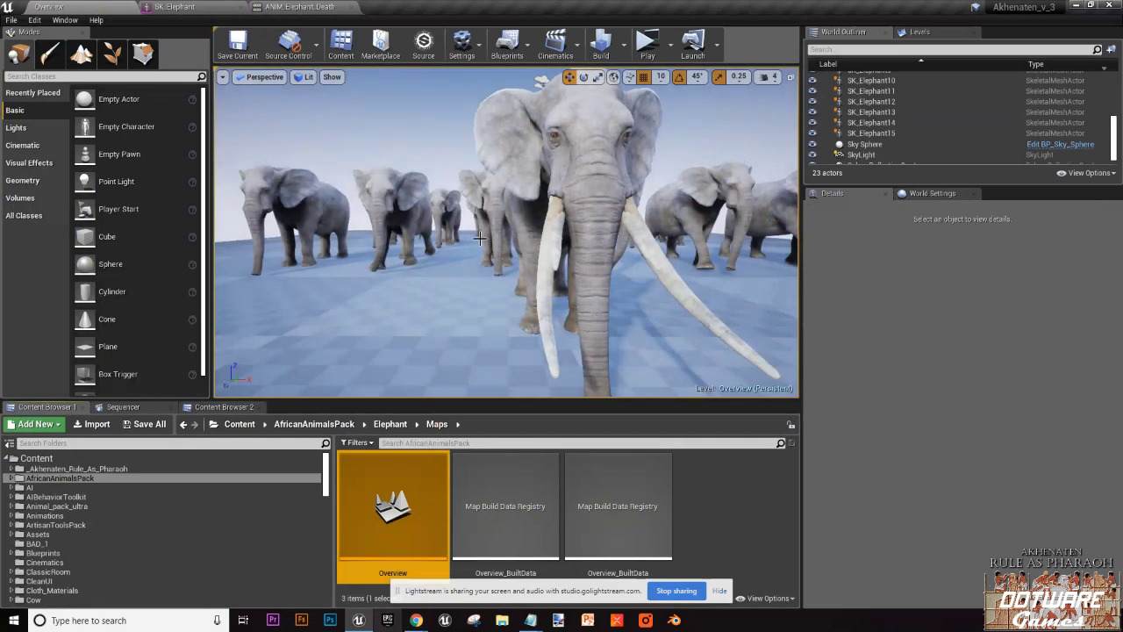
{"action": "left_click", "coordinate": [577, 213]}
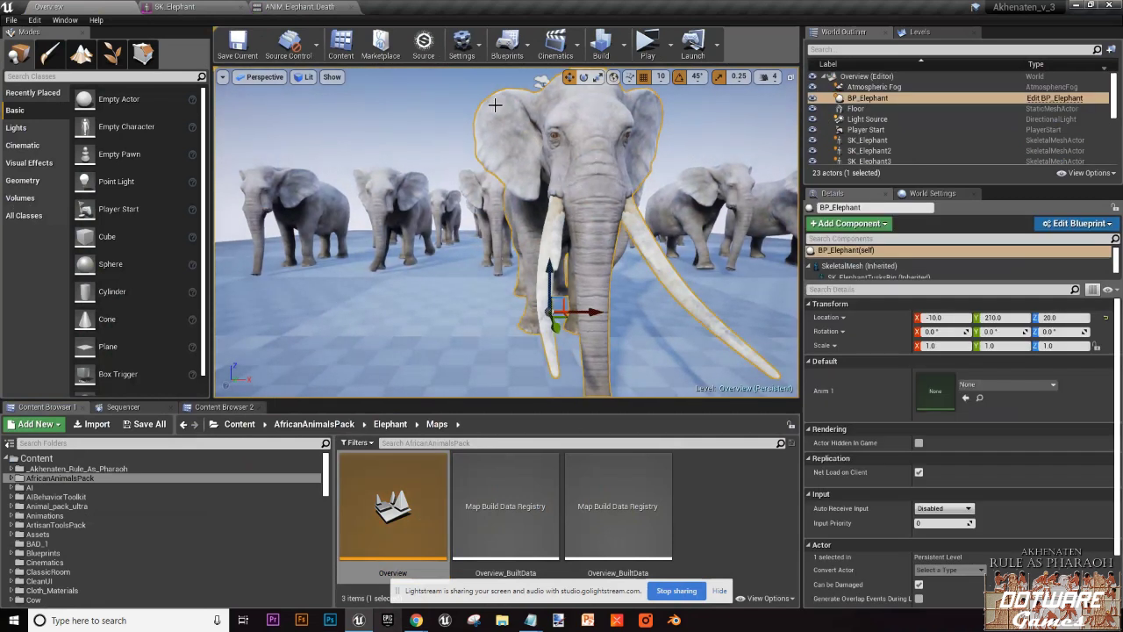
{"action": "scroll", "coordinate": [849, 404], "scroll_direction": "down", "scroll_amount": 1}
{"action": "left_click", "coordinate": [849, 266]}
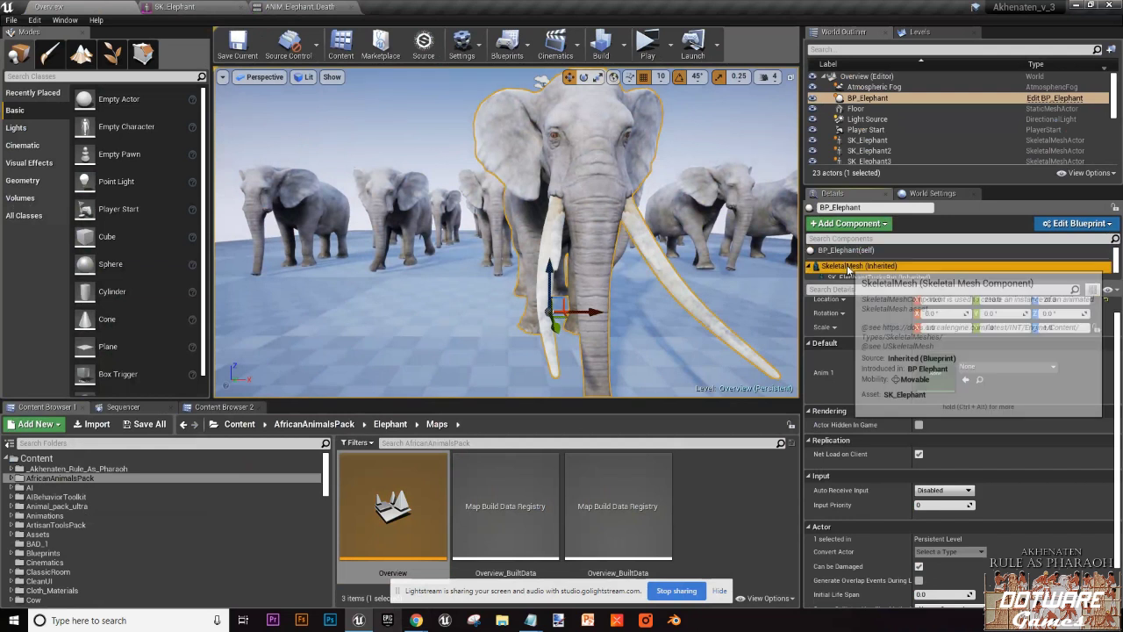
{"action": "double_click", "coordinate": [937, 437]}
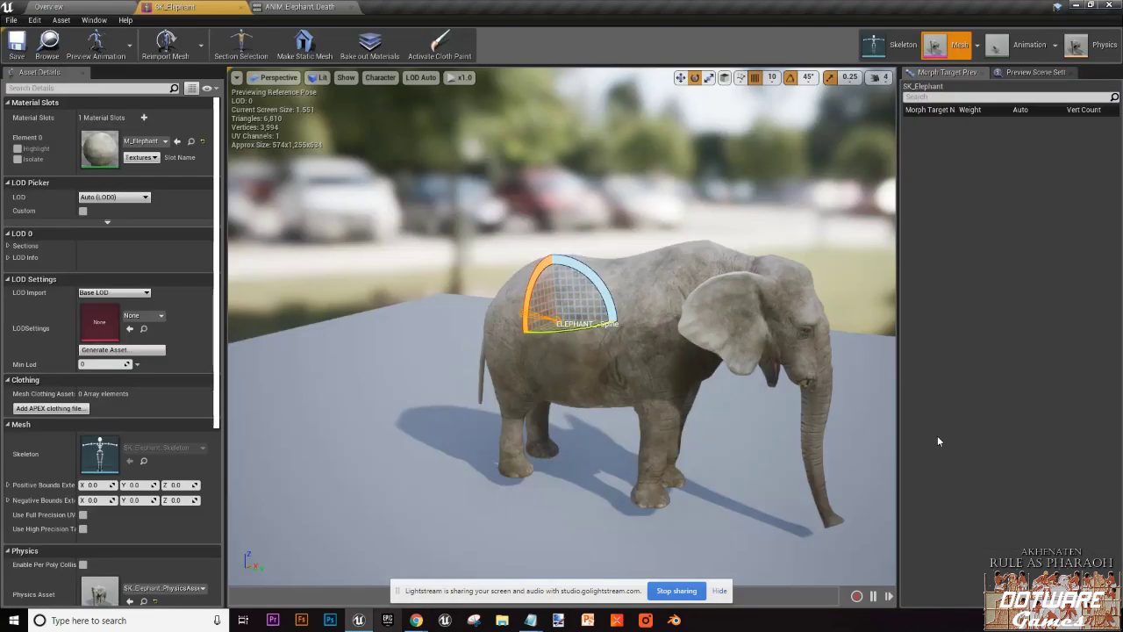
Step: Open the elephant's skeleton and select the ELEPHANT_-R-Forearm bone in the bone hierarchy
{"action": "left_click", "coordinate": [896, 47]}
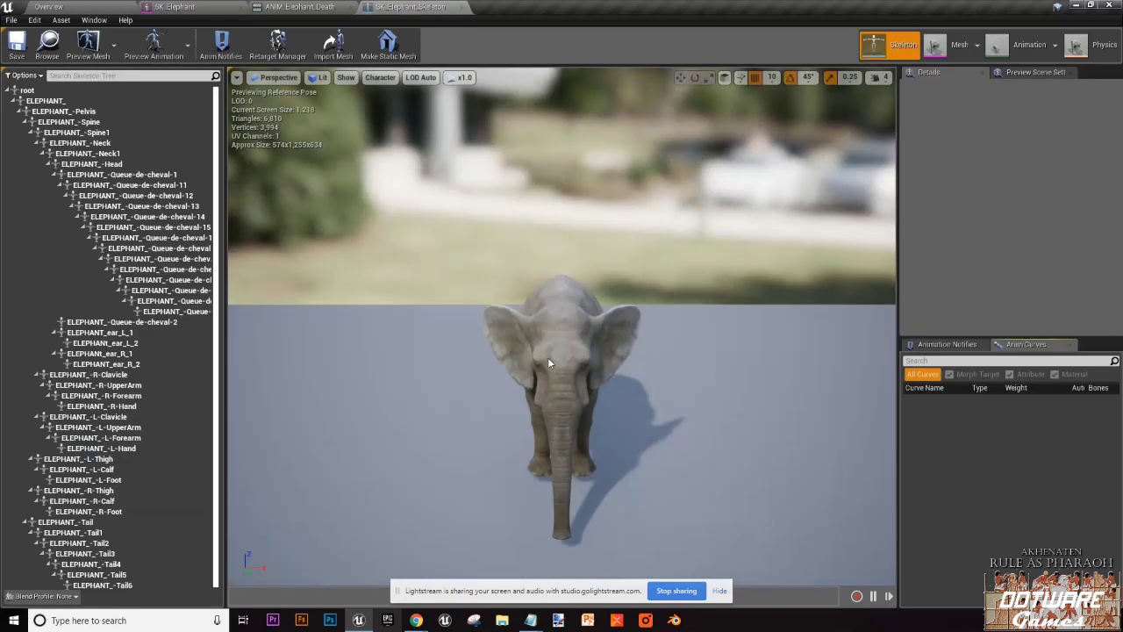
{"action": "left_click", "coordinate": [547, 357]}
{"action": "right_click_drag", "start_coordinate": [480, 385], "coordinate": [605, 362]}
{"action": "left_click", "coordinate": [204, 218]}
{"action": "left_click", "coordinate": [176, 290]}
{"action": "left_click", "coordinate": [104, 396]}
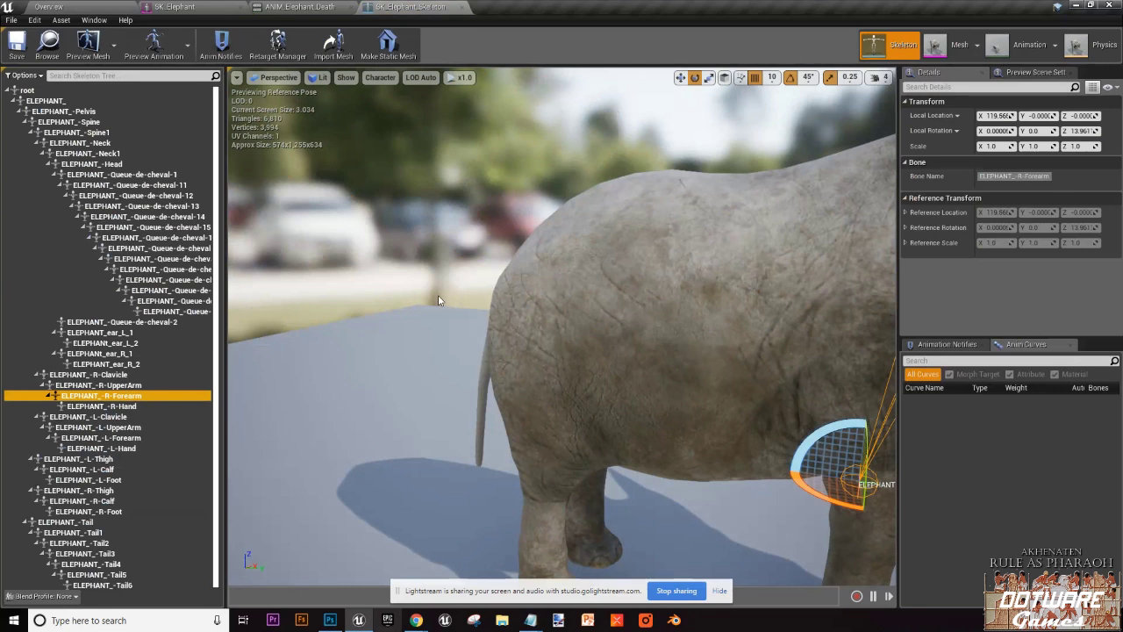
{"action": "scroll", "coordinate": [438, 295], "scroll_direction": "down", "scroll_amount": 2}
Step: Turn on the display of sockets in the elephant skeleton's preview viewport
{"action": "left_click", "coordinate": [347, 78]}
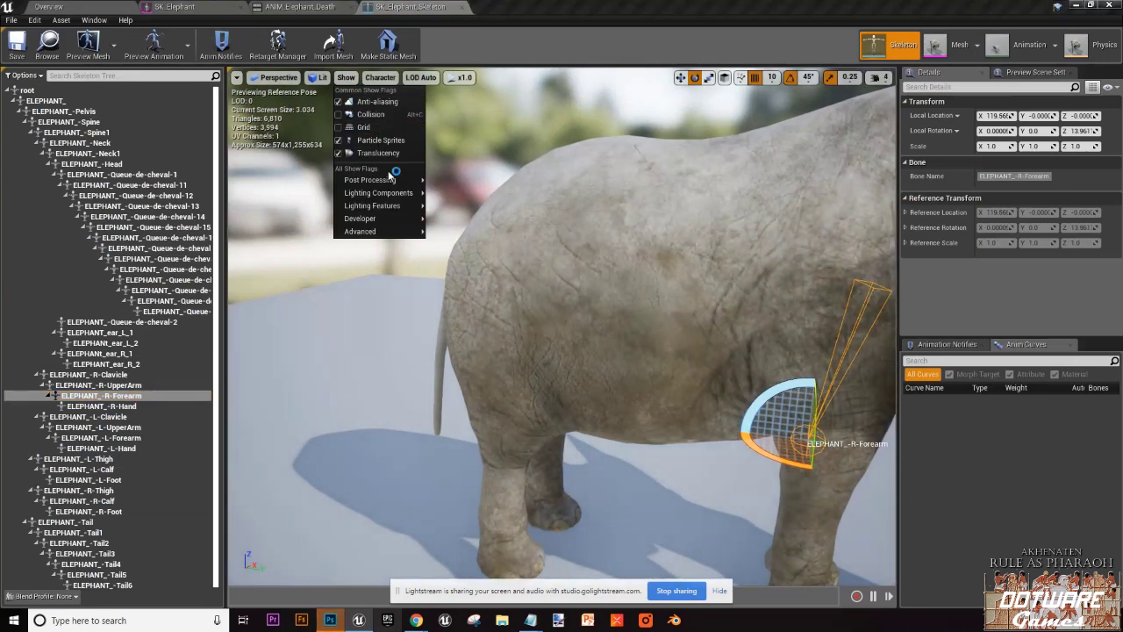
{"action": "mouse_move", "coordinate": [370, 179]}
{"action": "left_click", "coordinate": [330, 83]}
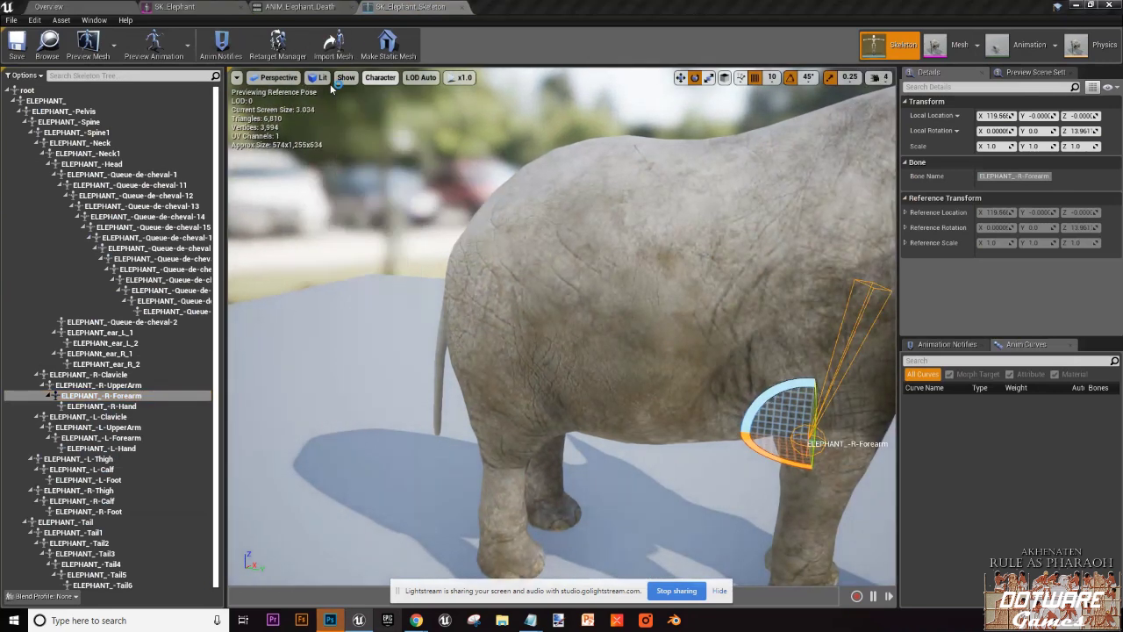
{"action": "left_click", "coordinate": [279, 79]}
{"action": "left_click", "coordinate": [282, 79]}
{"action": "left_click", "coordinate": [347, 79]}
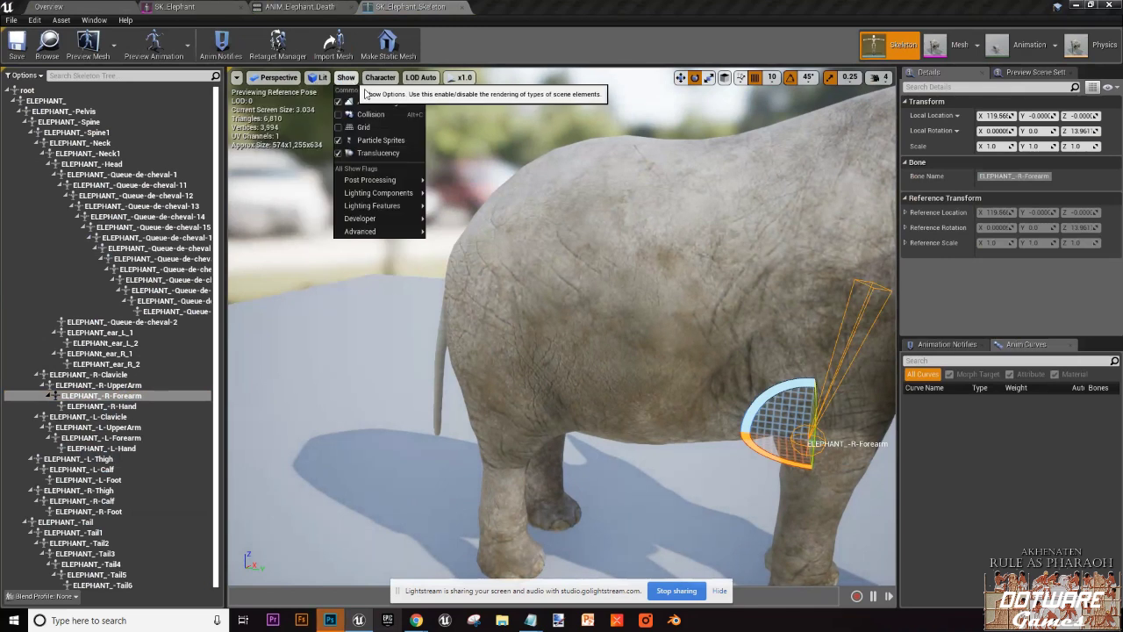
{"action": "mouse_move", "coordinate": [411, 183]}
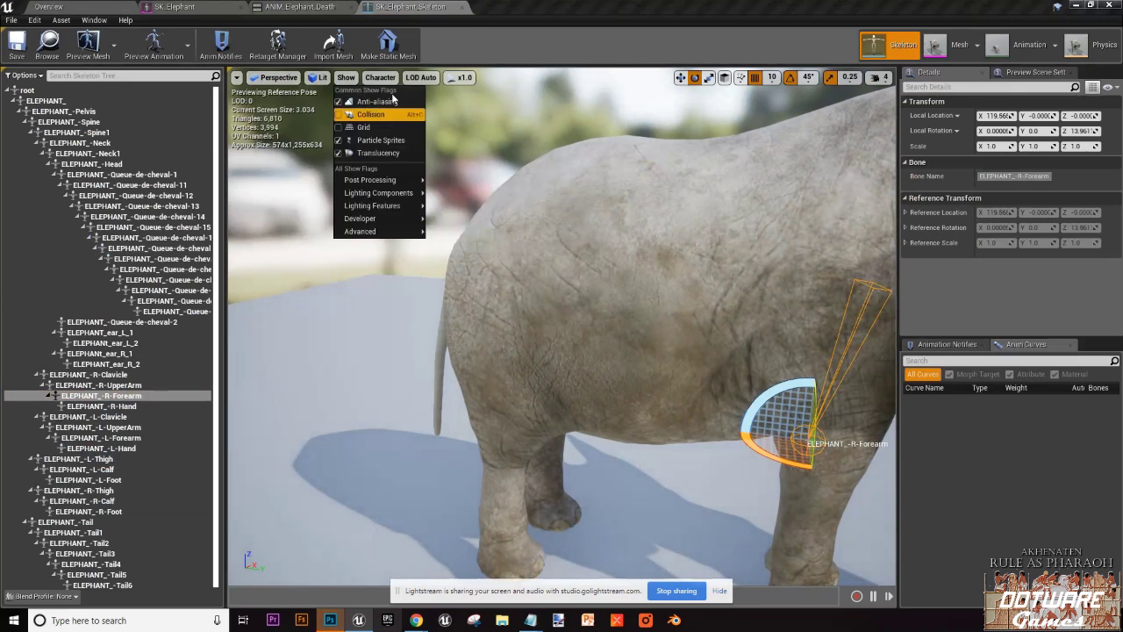
{"action": "mouse_move", "coordinate": [403, 83]}
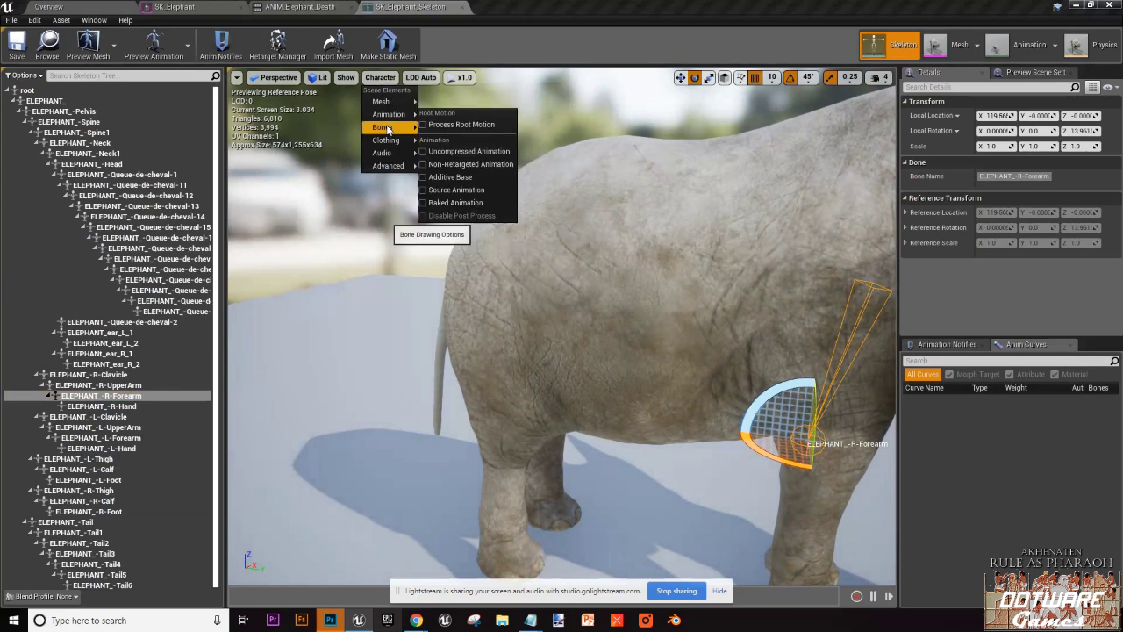
{"action": "mouse_move", "coordinate": [386, 127]}
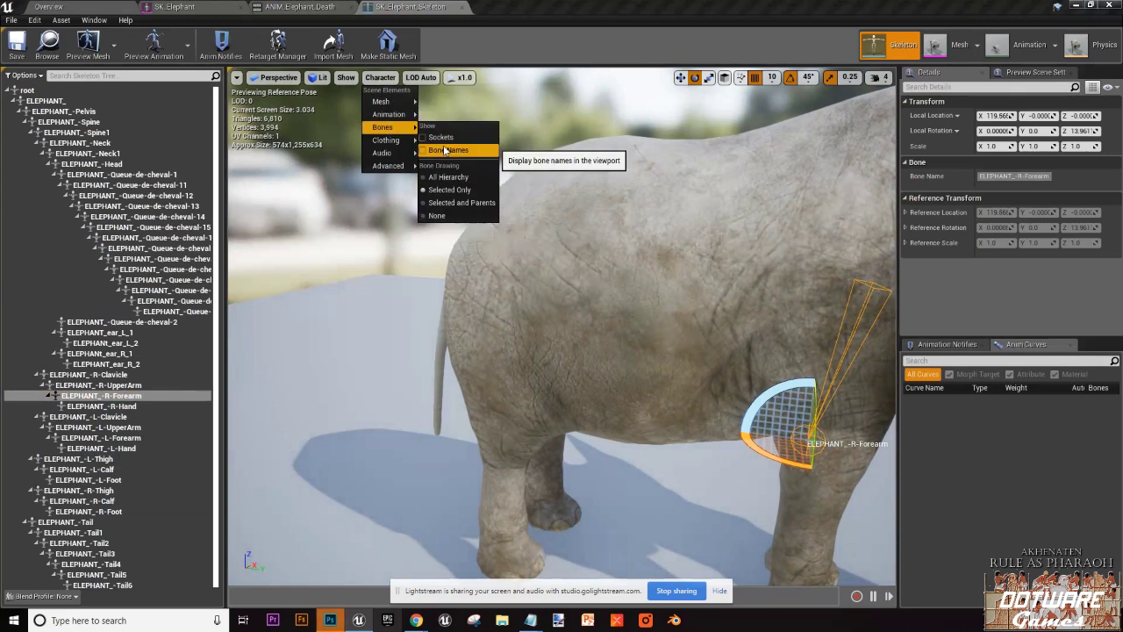
{"action": "left_click", "coordinate": [442, 149]}
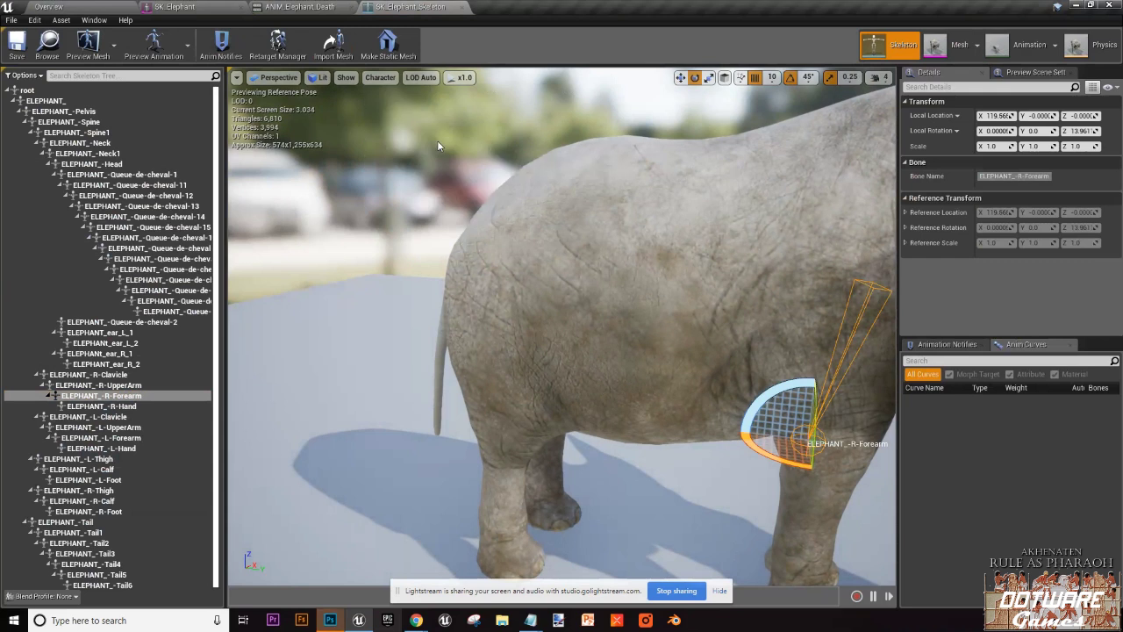
Step: Turn on the display of bone names in the elephant skeleton's preview viewport
{"action": "left_click", "coordinate": [372, 79]}
{"action": "left_click", "coordinate": [346, 77]}
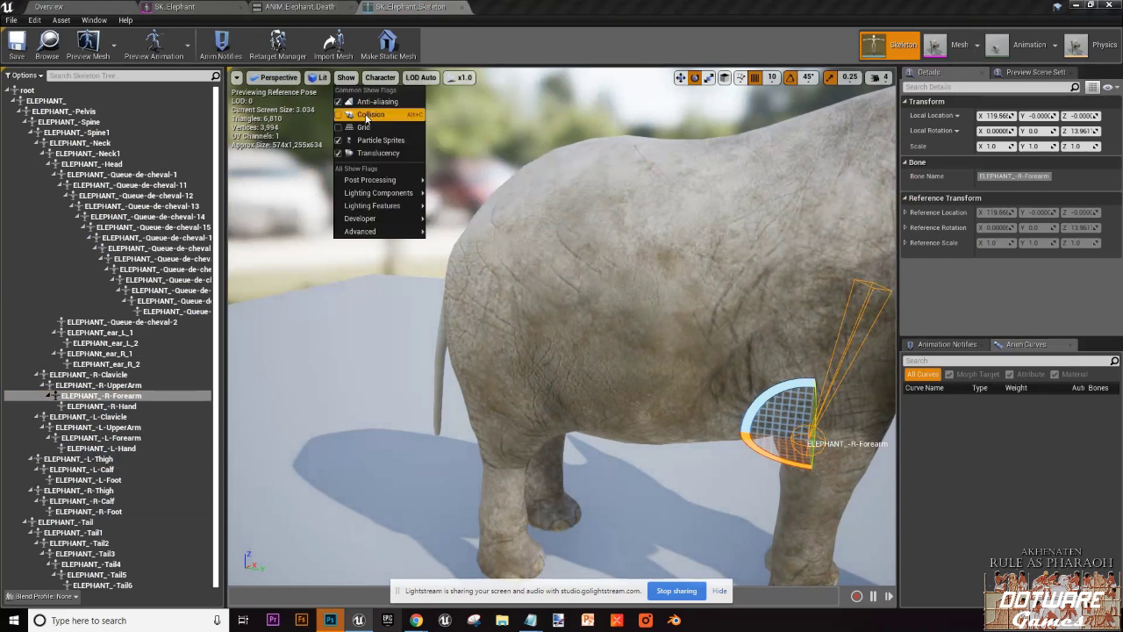
{"action": "mouse_move", "coordinate": [377, 172]}
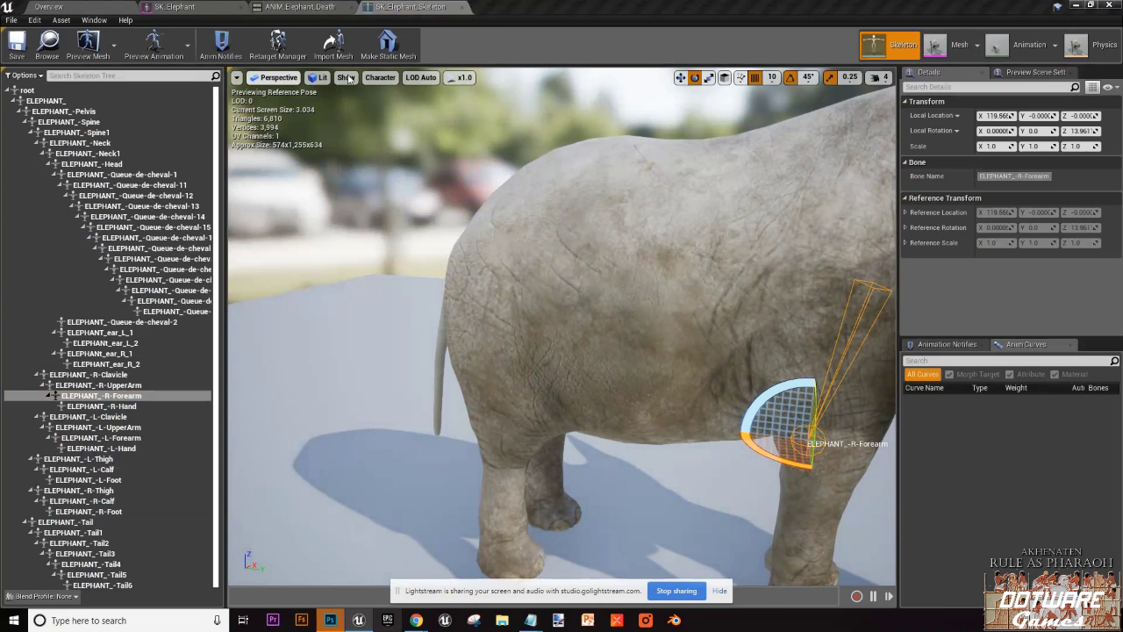
{"action": "left_click", "coordinate": [379, 77]}
{"action": "mouse_move", "coordinate": [386, 106]}
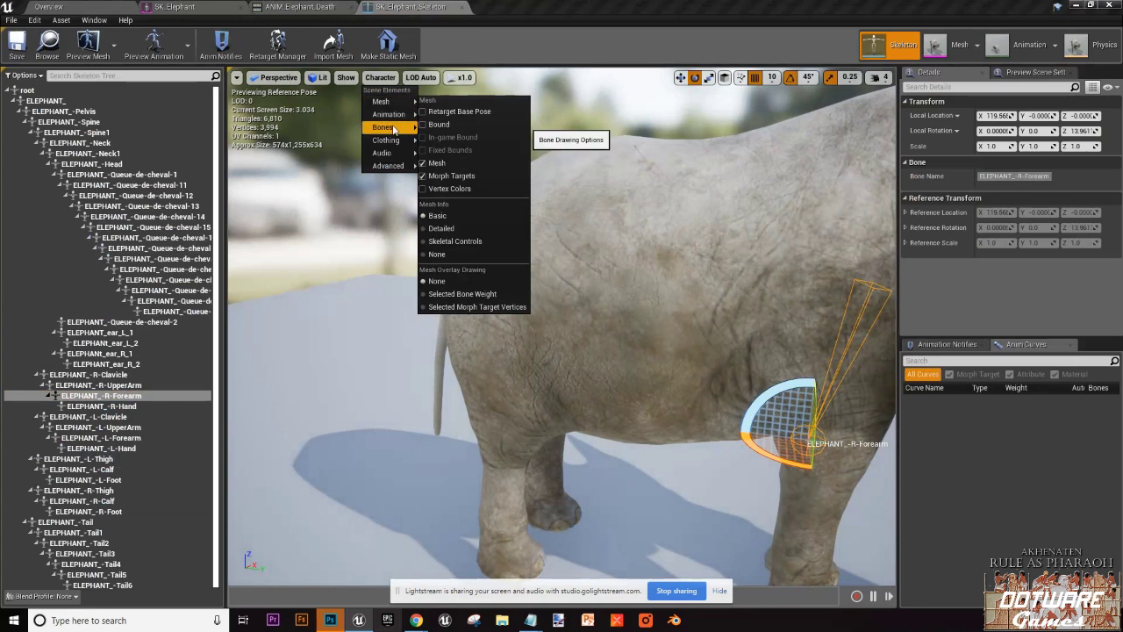
{"action": "mouse_move", "coordinate": [386, 127]}
{"action": "left_click", "coordinate": [447, 151]}
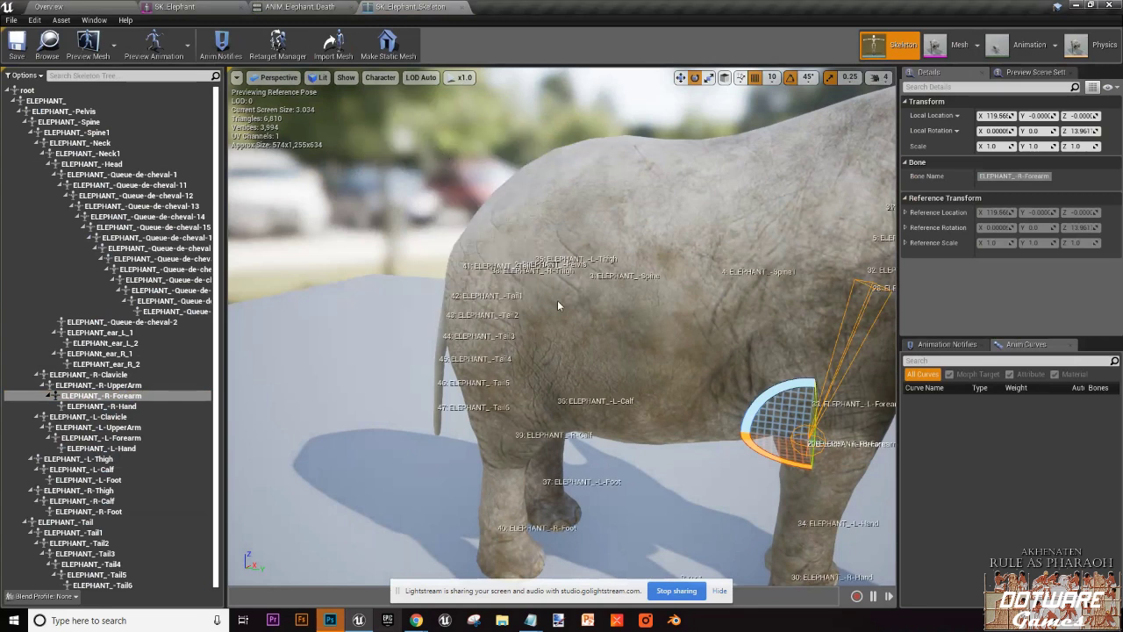
Step: Set the bone drawing to All Hierarchy for the whole elephant skeleton and clear the bone selection
{"action": "right_click_drag", "start_coordinate": [557, 300], "coordinate": [631, 300]}
{"action": "left_click", "coordinate": [346, 77]}
{"action": "mouse_move", "coordinate": [370, 180]}
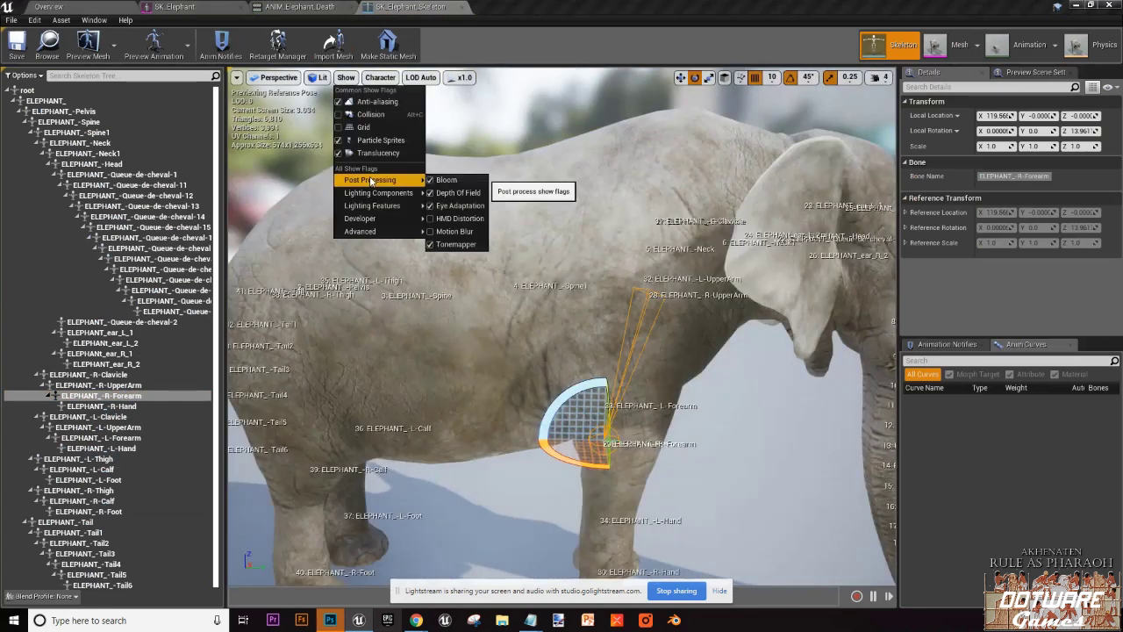
{"action": "left_click", "coordinate": [272, 77]}
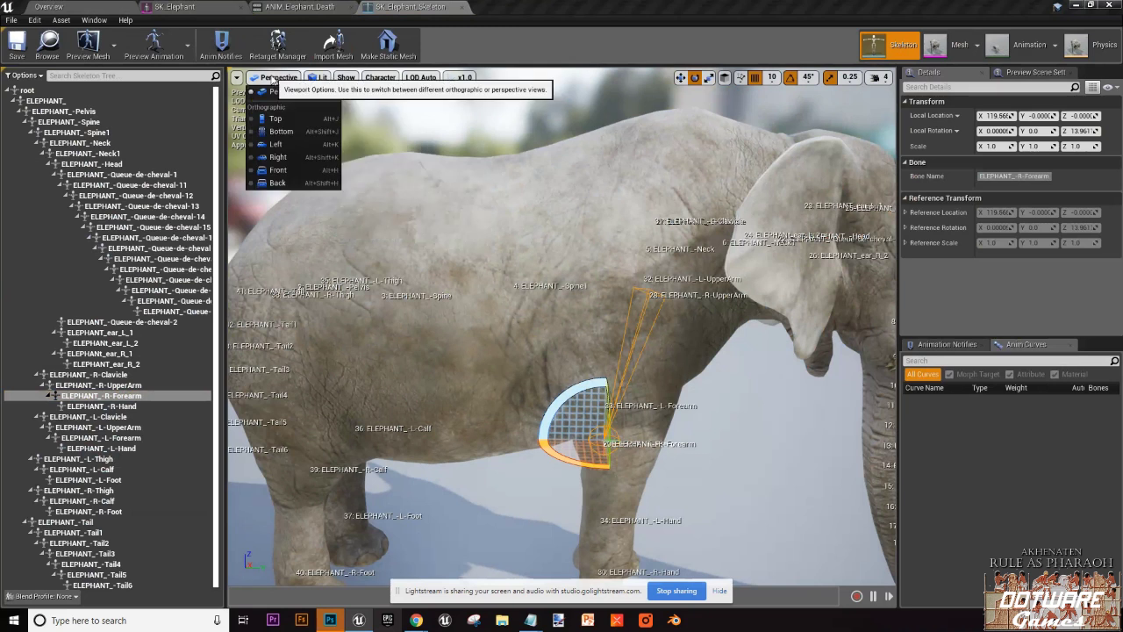
{"action": "mouse_move", "coordinate": [345, 79]}
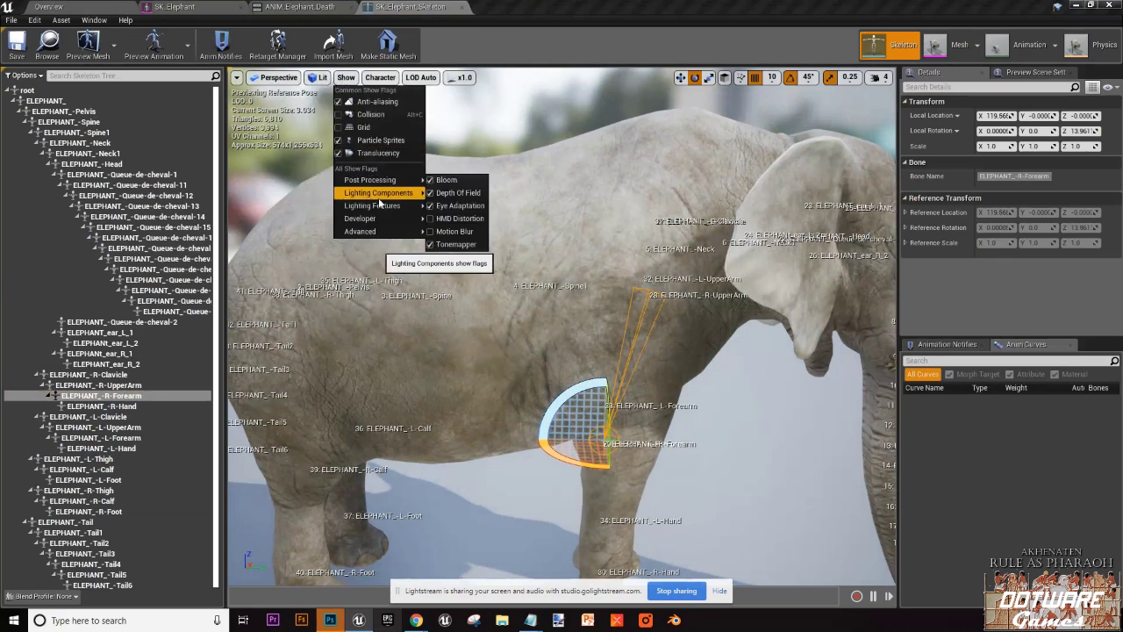
{"action": "mouse_move", "coordinate": [380, 78]}
{"action": "mouse_move", "coordinate": [400, 130]}
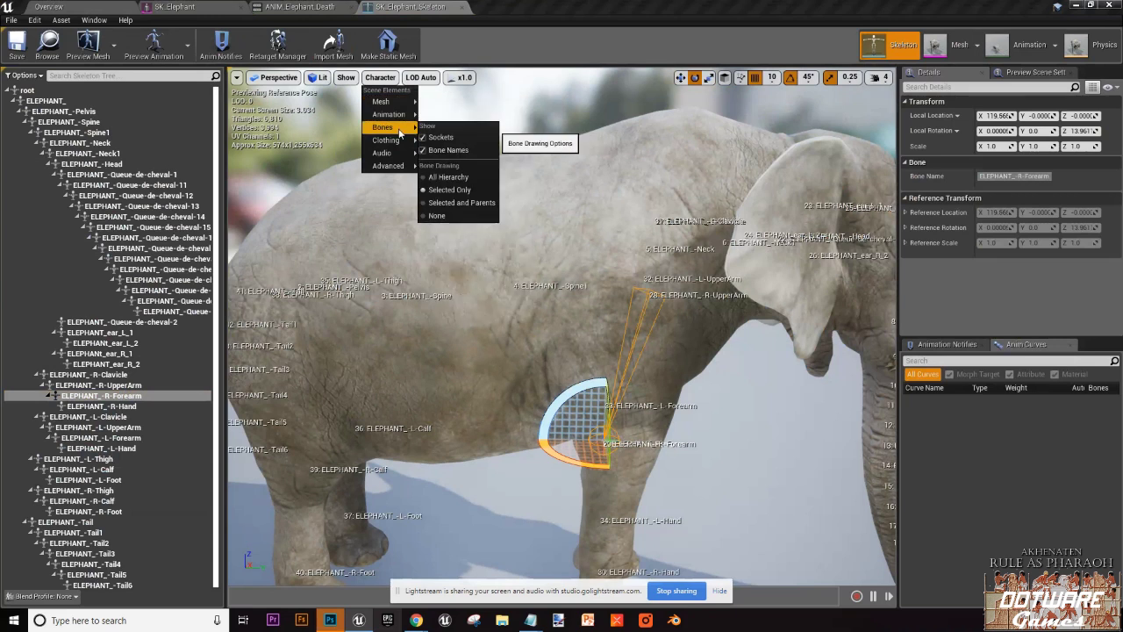
{"action": "left_click", "coordinate": [447, 176]}
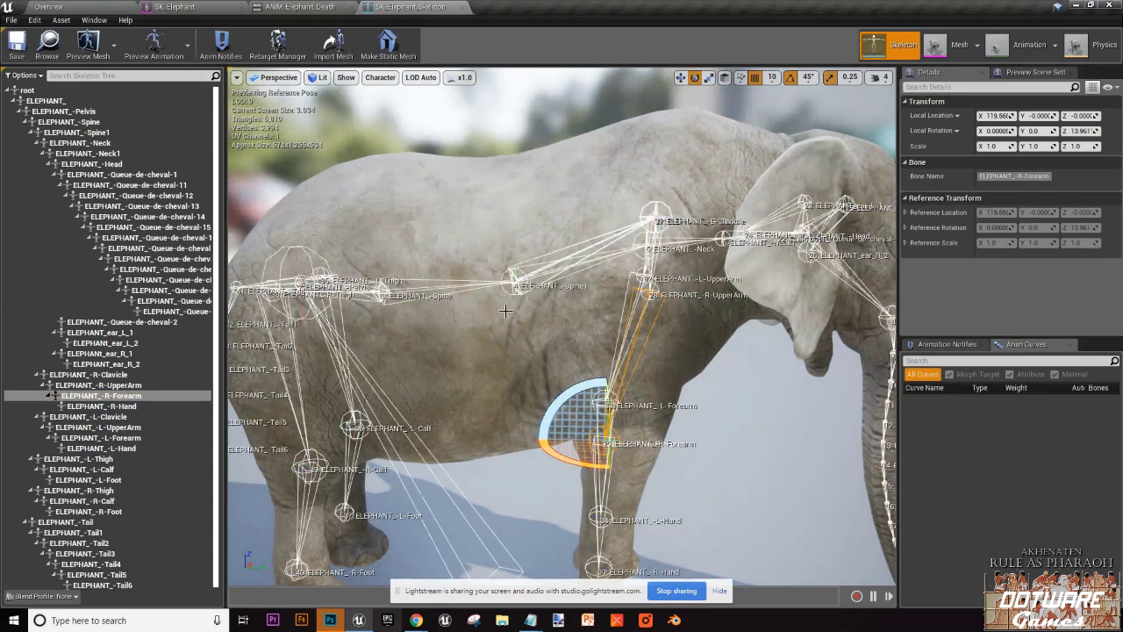
{"action": "scroll", "coordinate": [505, 310], "scroll_direction": "down", "scroll_amount": 5}
{"action": "left_click", "coordinate": [497, 409]}
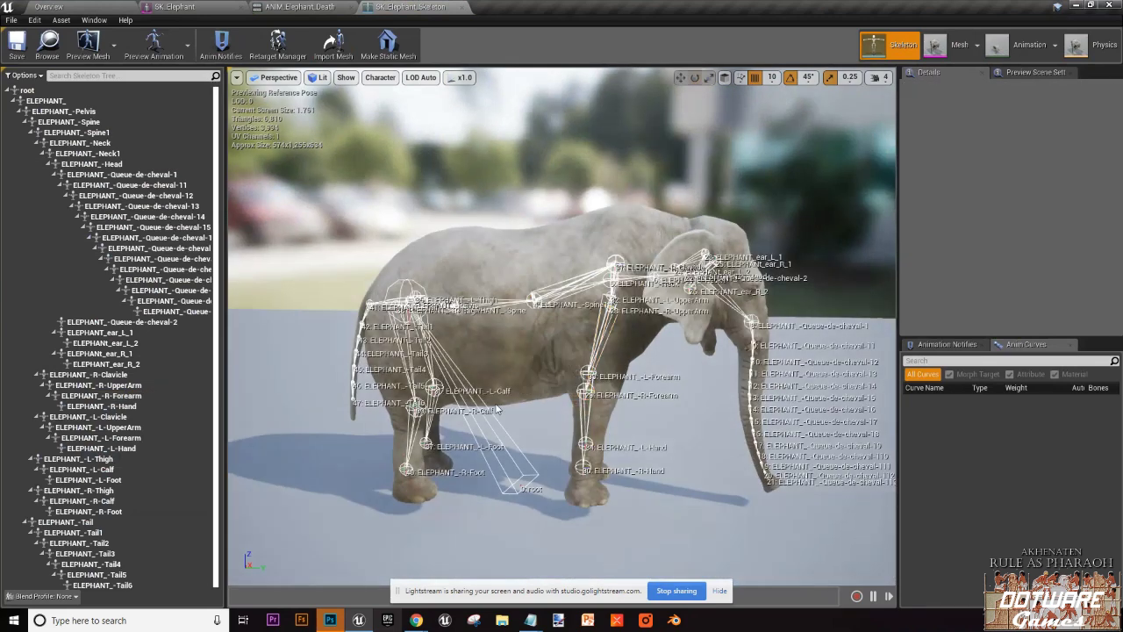
Step: Select the ELEPHANT_-Queue-de-cheval-1 bone at the trunk's base and the ELEPHANT_-Queue-de-cheval-111 bone near its tip, and frame the latter
{"action": "scroll", "coordinate": [498, 410], "scroll_direction": "up", "scroll_amount": 2}
{"action": "right_click_drag", "start_coordinate": [497, 408], "coordinate": [497, 408]}
{"action": "left_click", "coordinate": [621, 188]}
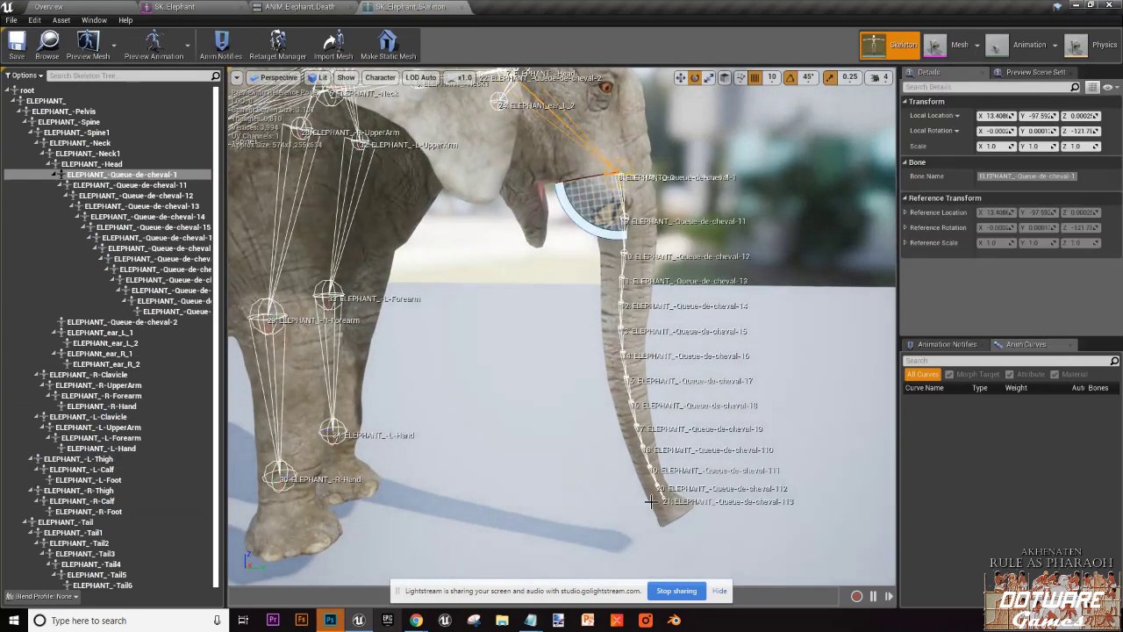
{"action": "left_click", "coordinate": [653, 470]}
{"action": "key", "text": "w"}
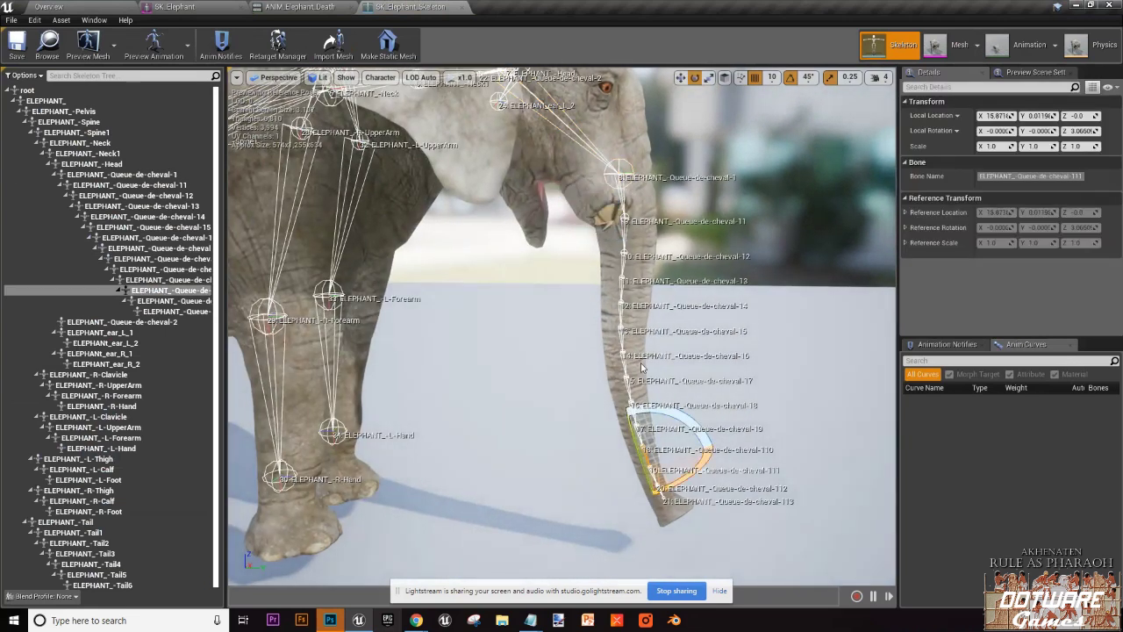
{"action": "key", "text": "f"}
{"action": "scroll", "coordinate": [643, 375], "scroll_direction": "up", "scroll_amount": 5}
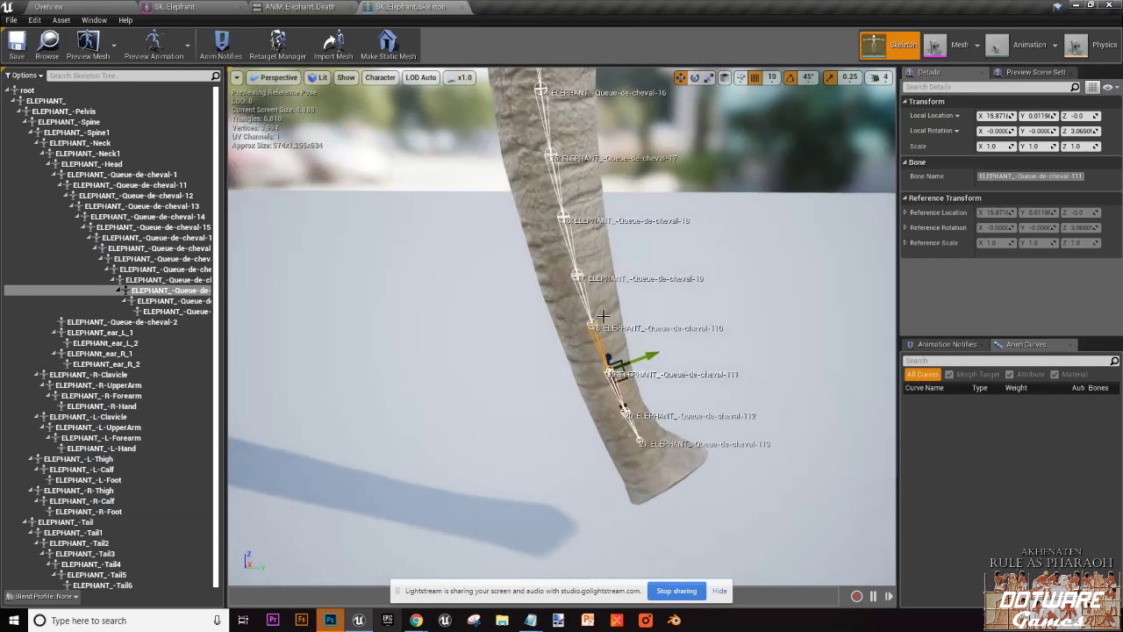
Step: Select the ELEPHANT_-Queue-de-cheval-18 bone and the ELEPHANT_-Queue-de-cheval-16 bone higher up the trunk
{"action": "left_click", "coordinate": [579, 250]}
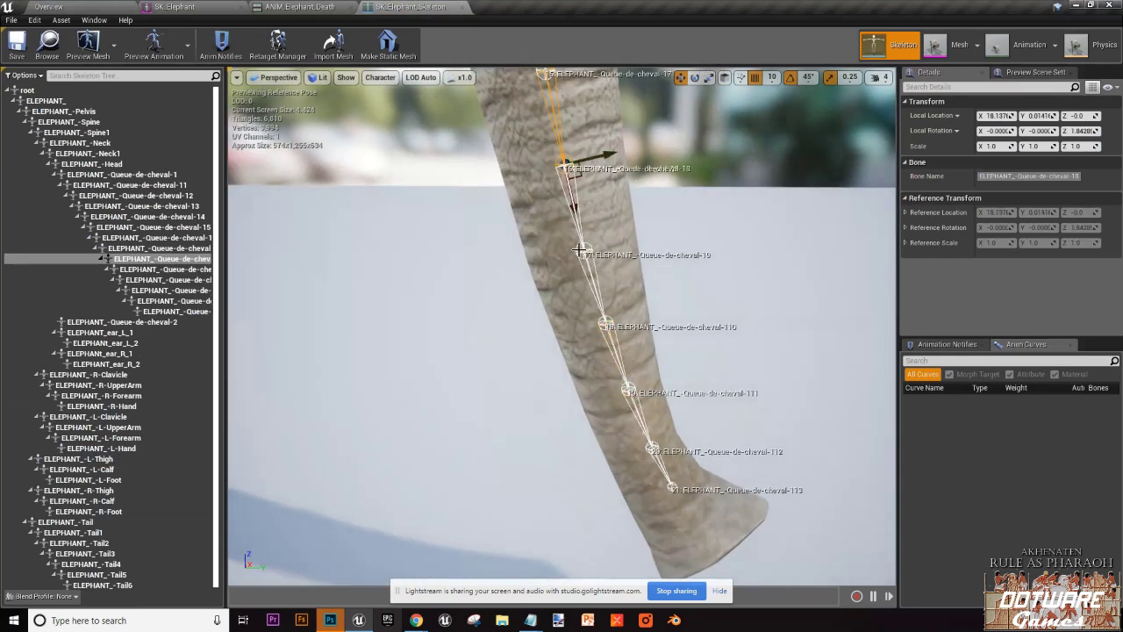
{"action": "key", "text": "f"}
{"action": "middle_click_drag", "start_coordinate": [577, 225], "coordinate": [577, 105]}
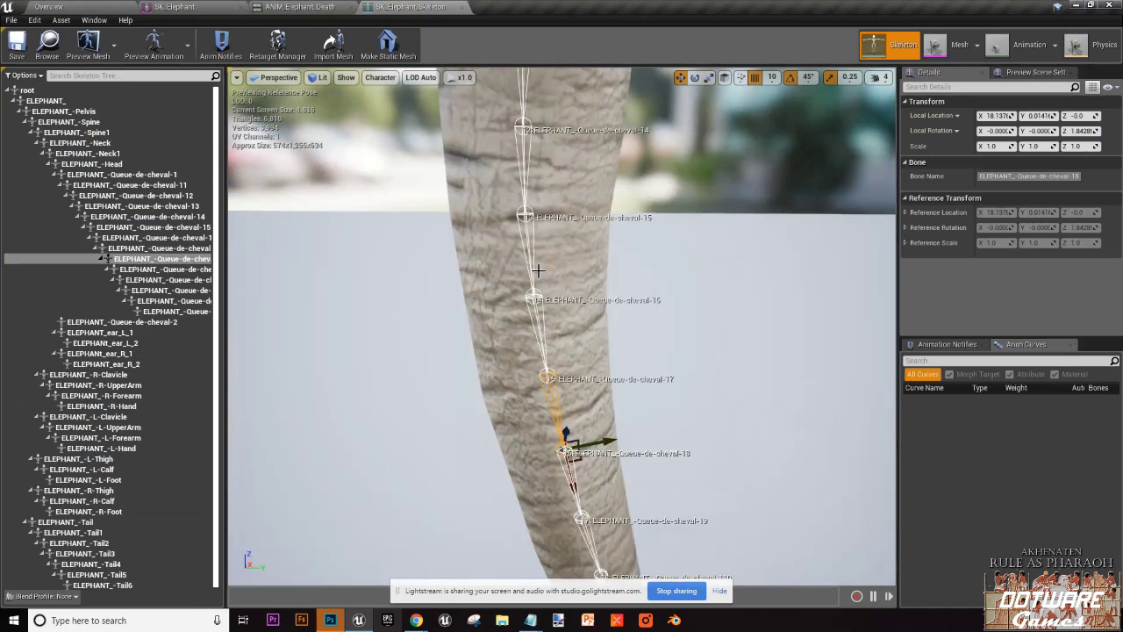
{"action": "scroll", "coordinate": [528, 283], "scroll_direction": "up", "scroll_amount": 4}
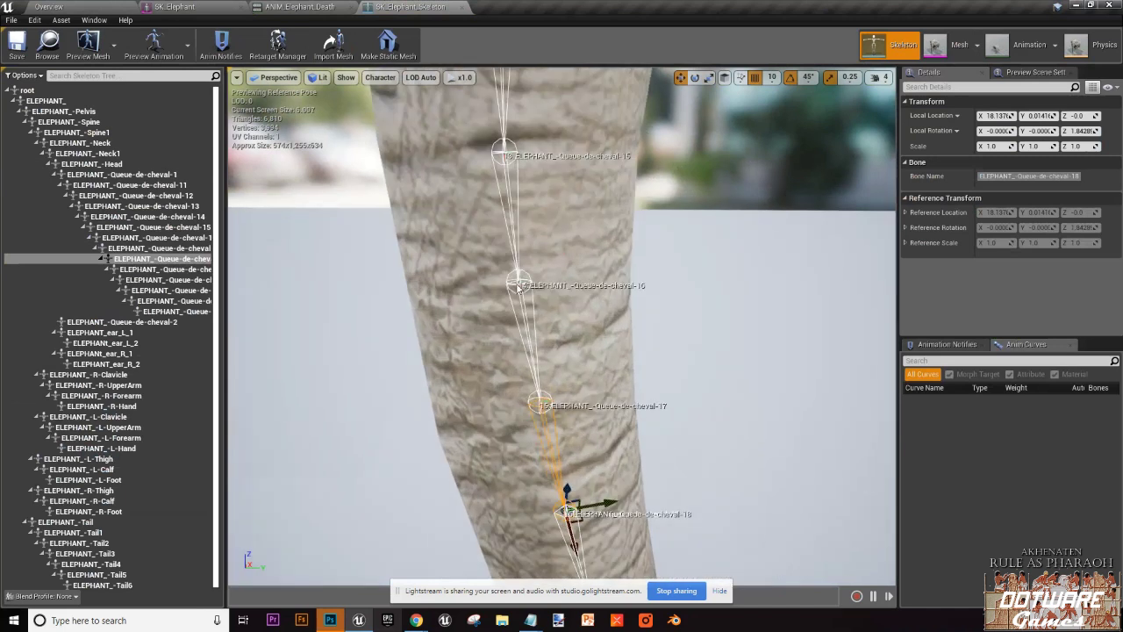
{"action": "left_click", "coordinate": [518, 283]}
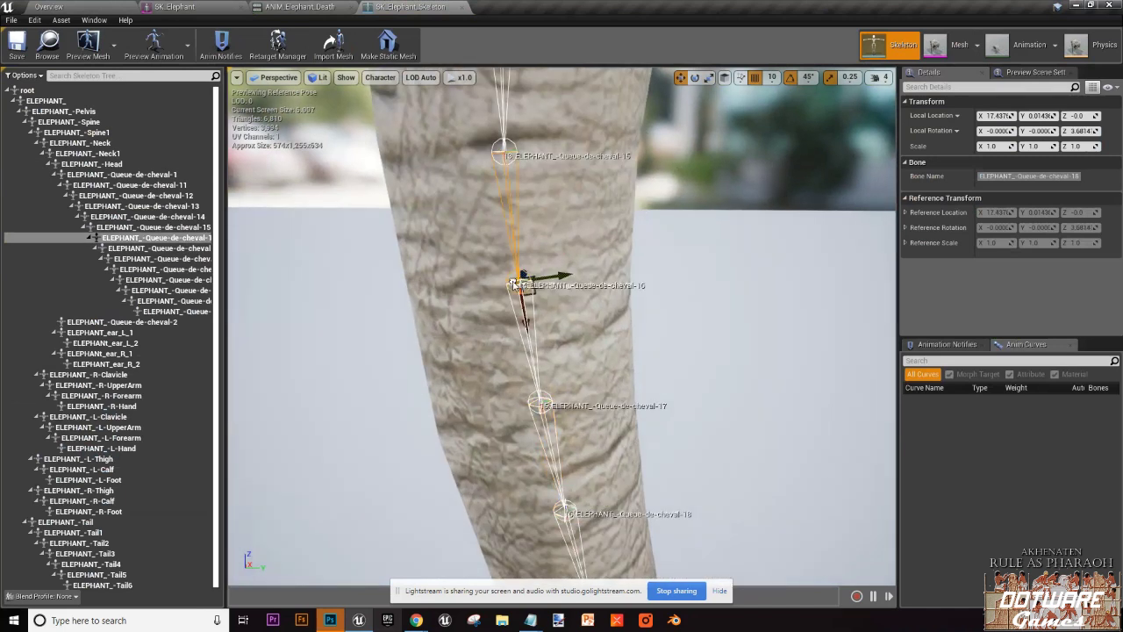
{"action": "scroll", "coordinate": [514, 283], "scroll_direction": "down", "scroll_amount": 6}
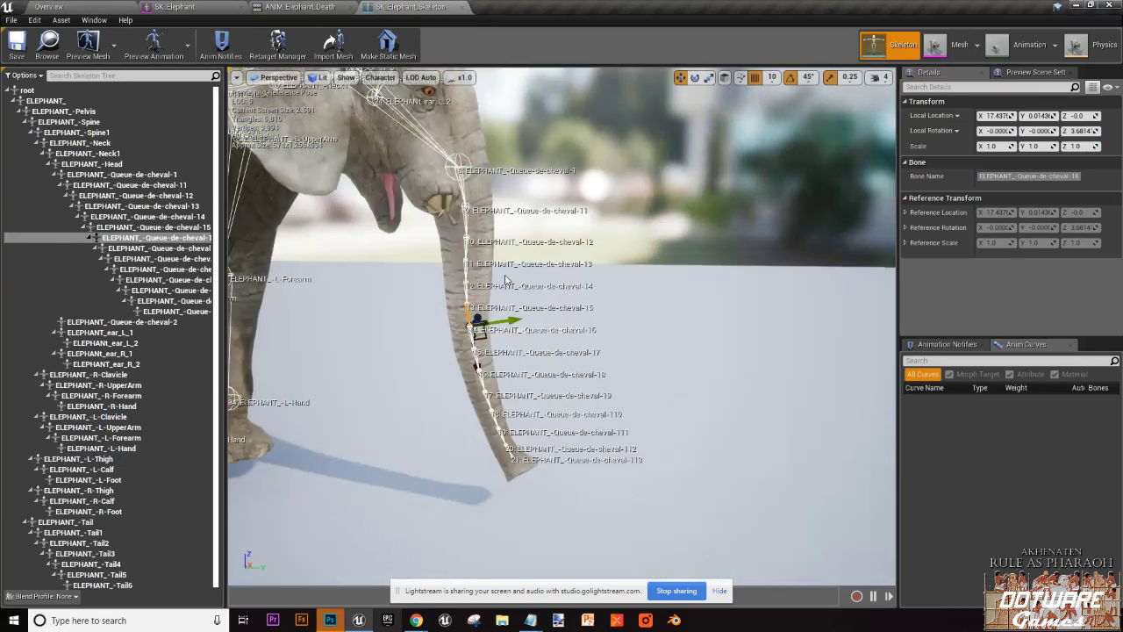
Step: Examine the whole elephant skeleton from several angles, comparing the trunk's bone chain with the leg and spine bones
{"action": "right_click_drag", "start_coordinate": [505, 280], "coordinate": [439, 267]}
{"action": "scroll", "coordinate": [488, 266], "scroll_direction": "down", "scroll_amount": 4}
{"action": "middle_click_drag", "start_coordinate": [488, 266], "coordinate": [488, 210]}
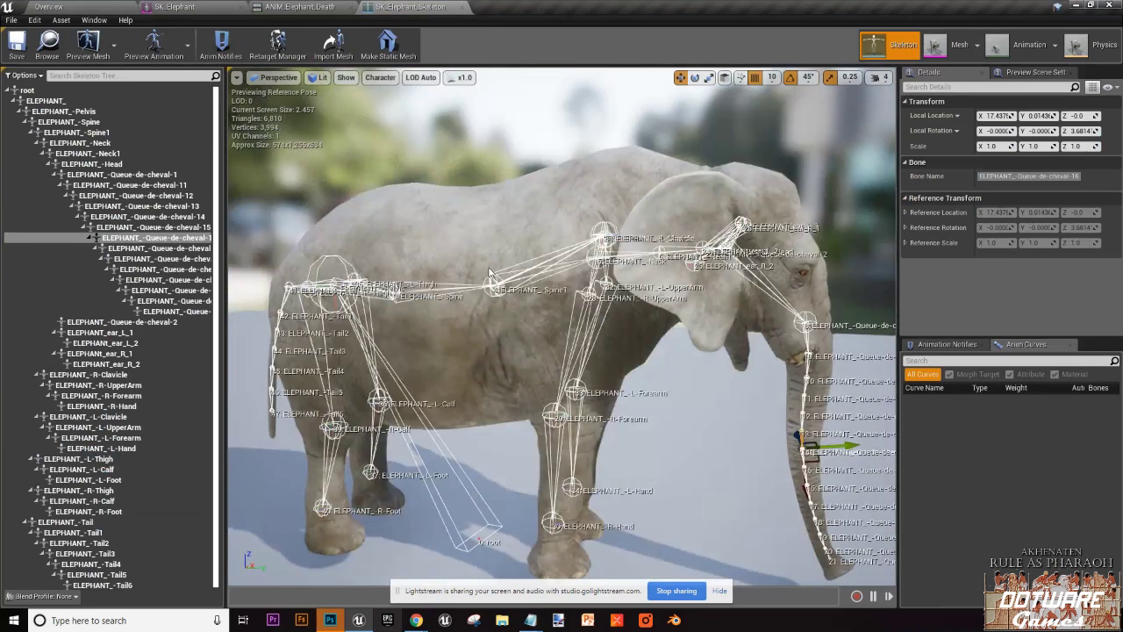
{"action": "scroll", "coordinate": [489, 271], "scroll_direction": "down", "scroll_amount": 2}
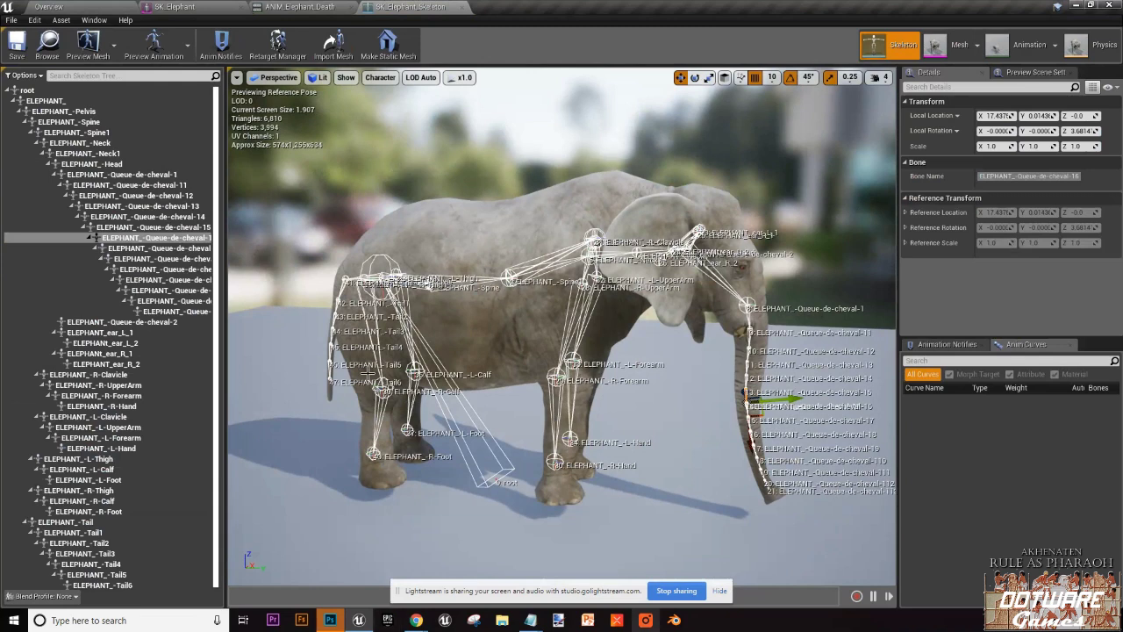
{"action": "right_click_drag", "start_coordinate": [367, 372], "coordinate": [438, 408]}
{"action": "right_click_drag", "start_coordinate": [788, 264], "coordinate": [713, 264]}
{"action": "scroll", "coordinate": [776, 334], "scroll_direction": "up", "scroll_amount": 6}
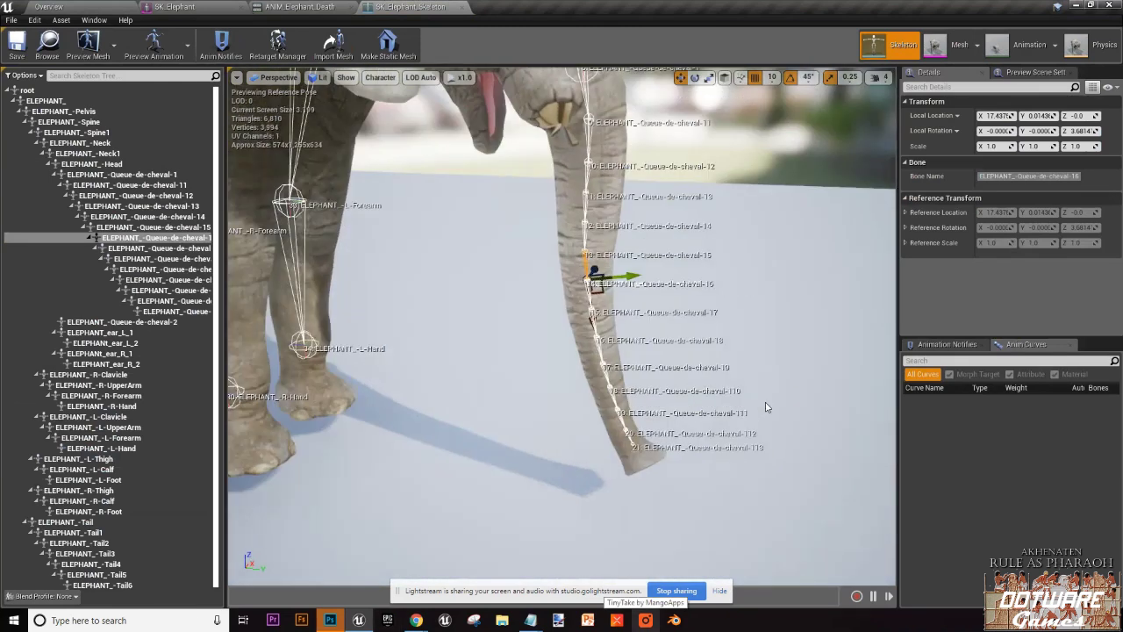
{"action": "scroll", "coordinate": [765, 406], "scroll_direction": "down", "scroll_amount": 6}
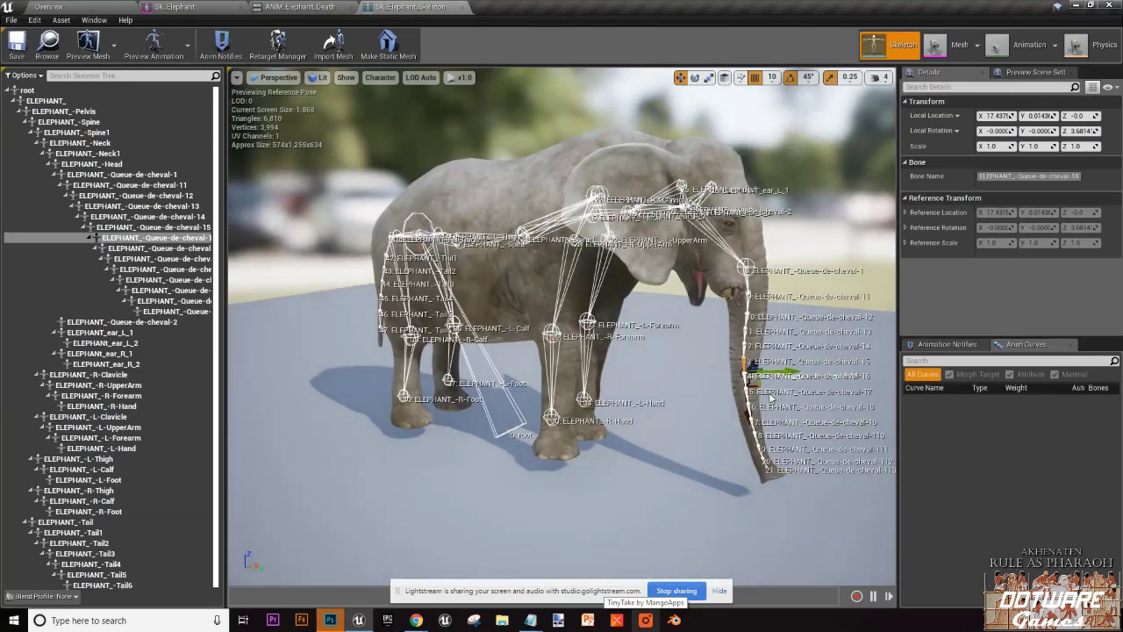
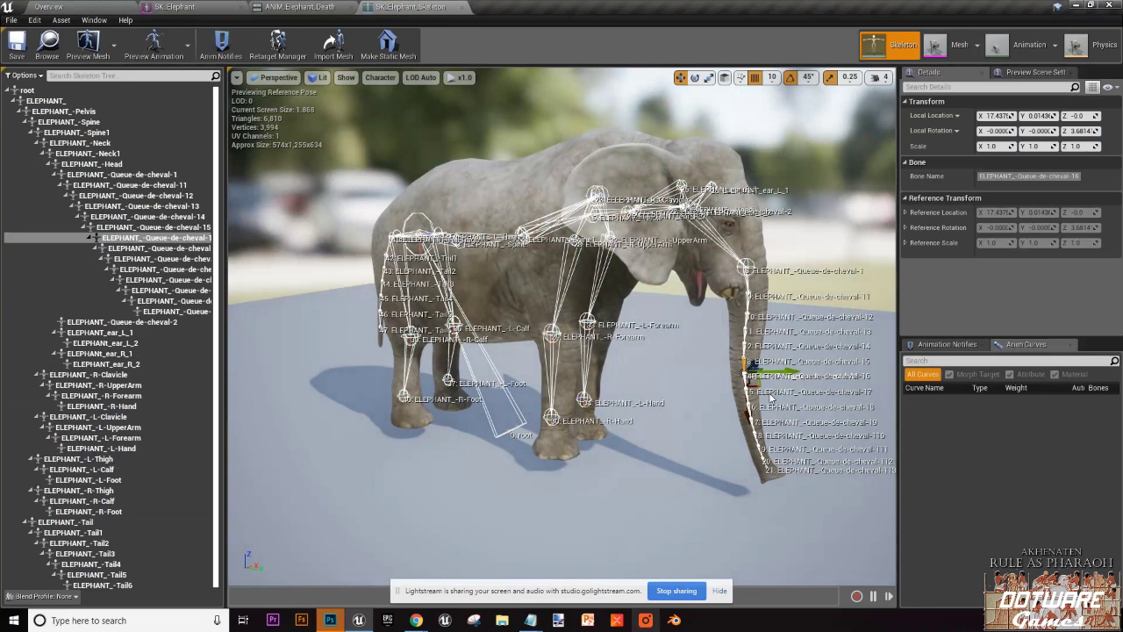
Step: Select the ELEPHANT_-Spine bone and examine the long, sparse bones along the elephant's back
{"action": "scroll", "coordinate": [625, 332], "scroll_direction": "up", "scroll_amount": 6}
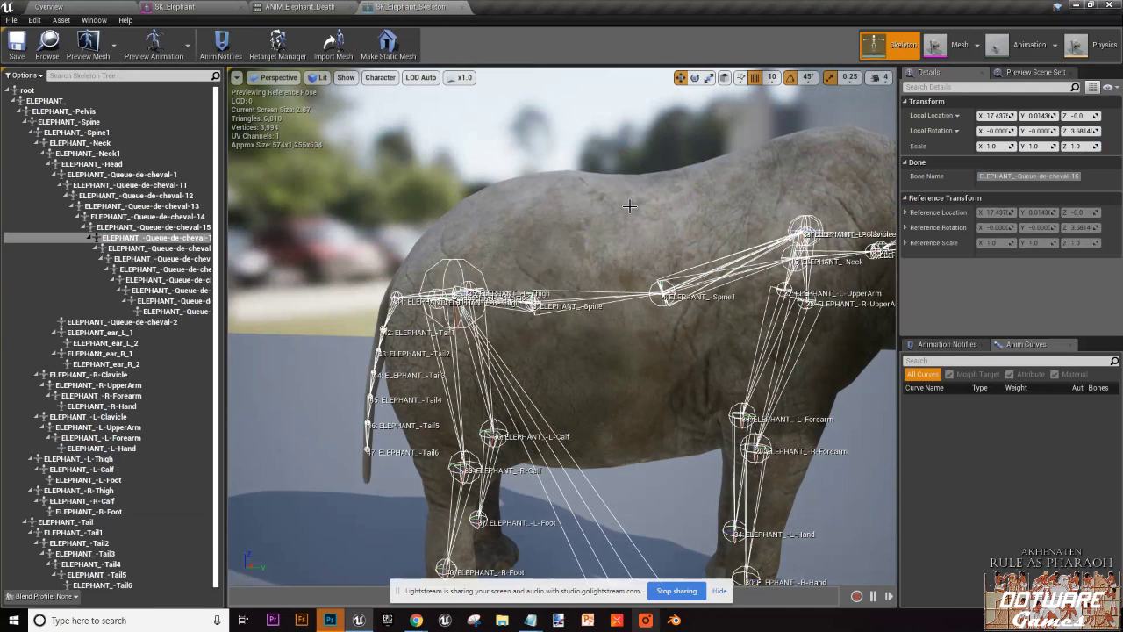
{"action": "left_click", "coordinate": [533, 303]}
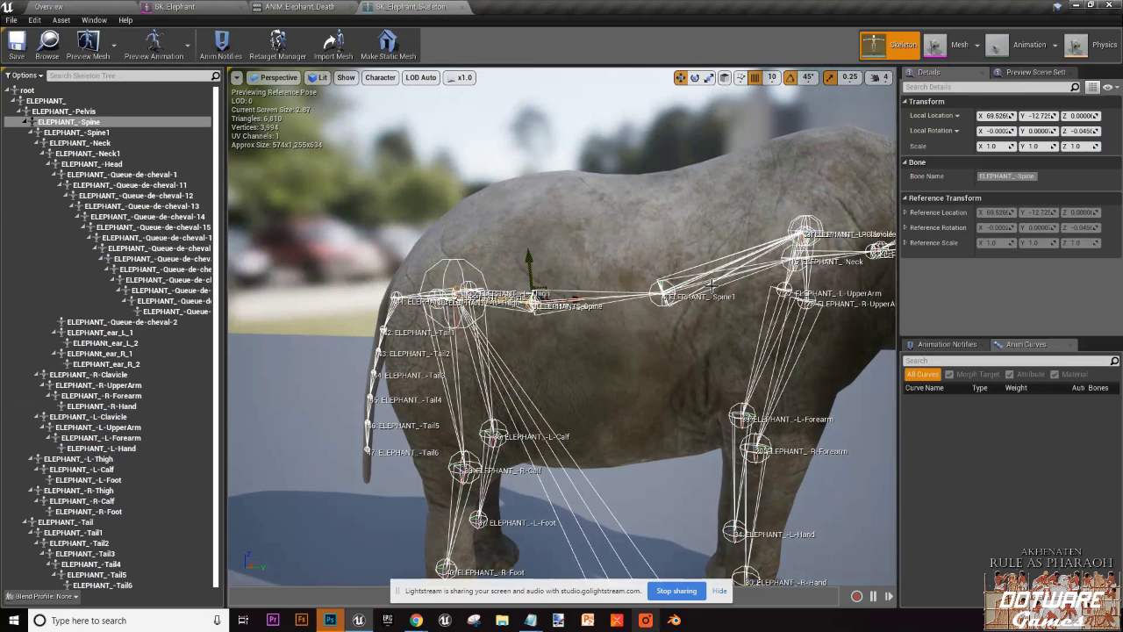
{"action": "scroll", "coordinate": [713, 286], "scroll_direction": "up", "scroll_amount": 5}
{"action": "scroll", "coordinate": [681, 401], "scroll_direction": "down", "scroll_amount": 8}
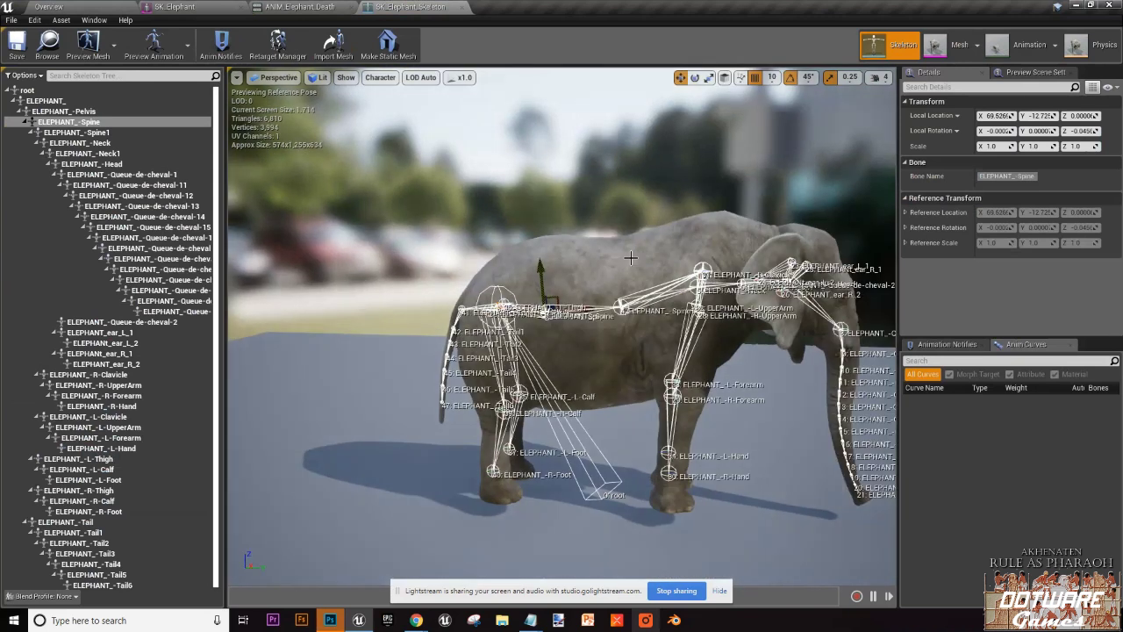
{"action": "scroll", "coordinate": [631, 257], "scroll_direction": "up", "scroll_amount": 4}
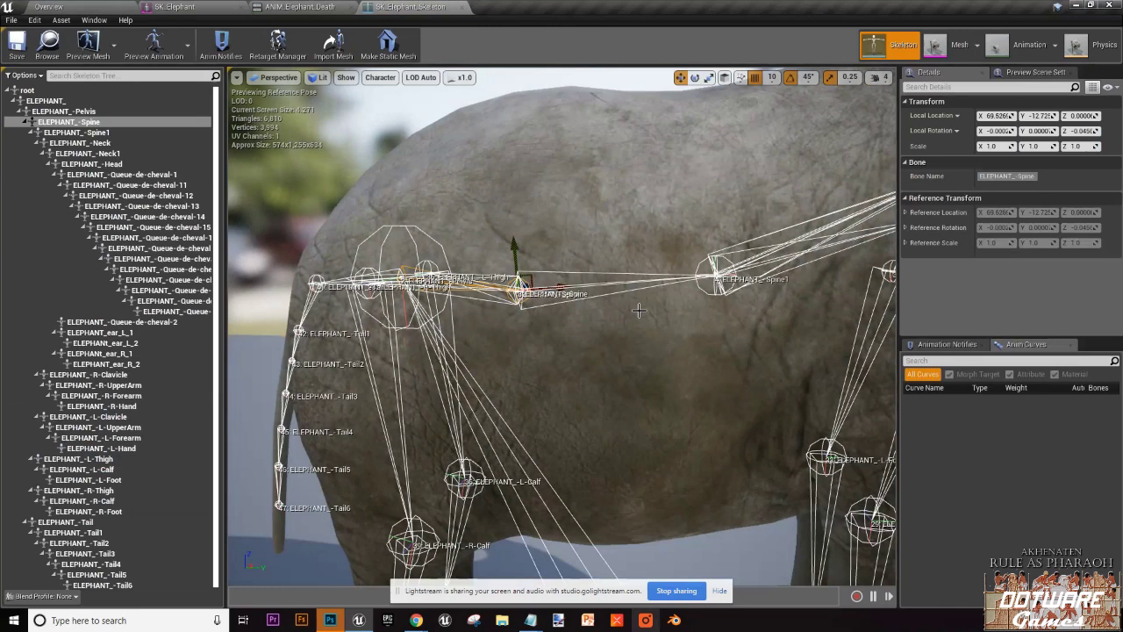
{"action": "scroll", "coordinate": [638, 309], "scroll_direction": "down", "scroll_amount": 4}
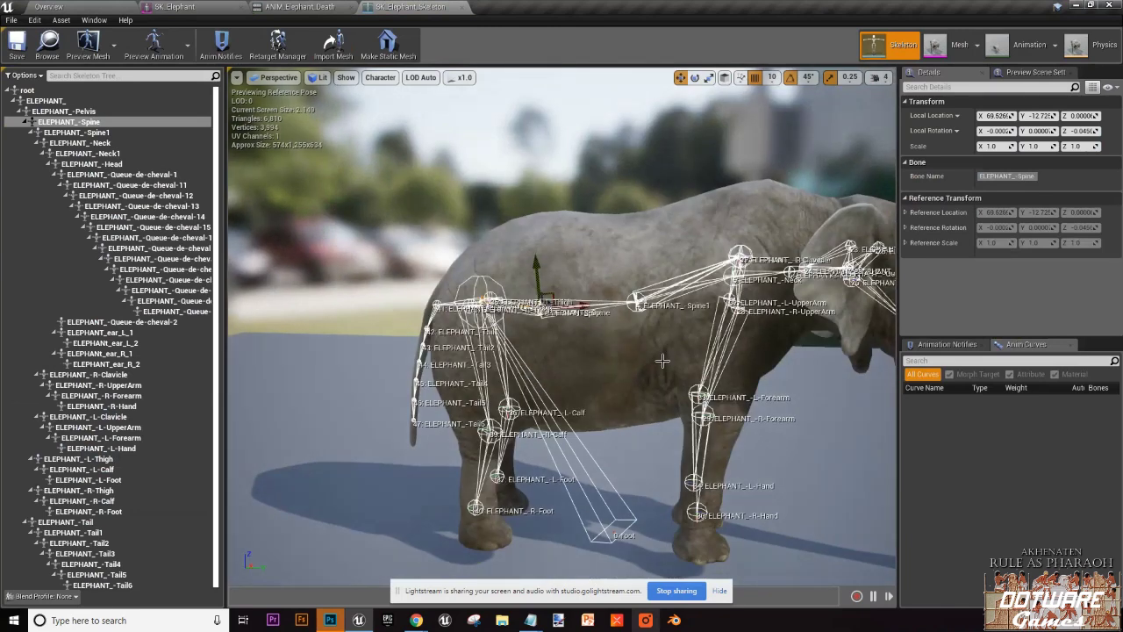
Step: Inspect the elephant's tail bones, selecting ELEPHANT_-Tail6 and ELEPHANT_-Tail4
{"action": "right_click_drag", "start_coordinate": [662, 361], "coordinate": [468, 388]}
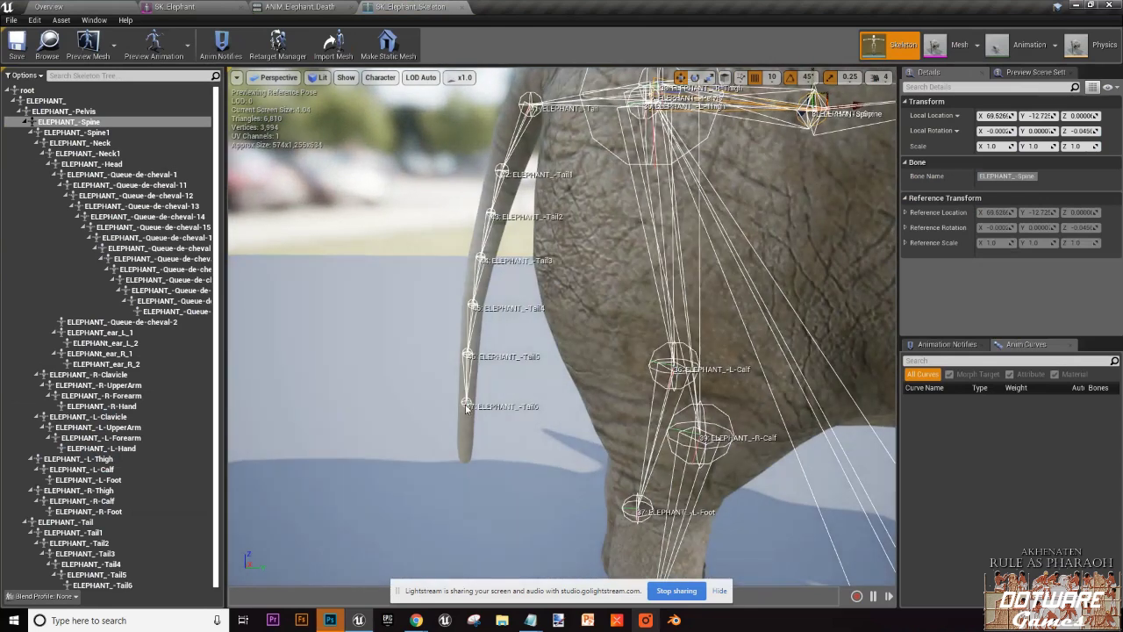
{"action": "left_click", "coordinate": [466, 403]}
{"action": "left_click", "coordinate": [473, 306]}
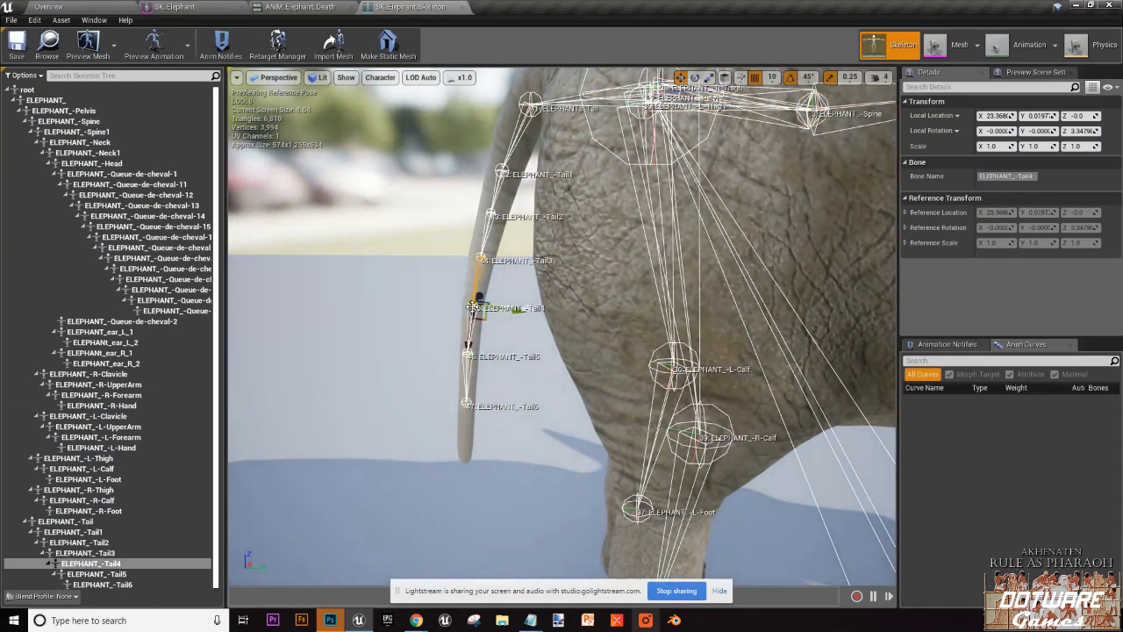
{"action": "right_click_drag", "start_coordinate": [472, 307], "coordinate": [535, 327]}
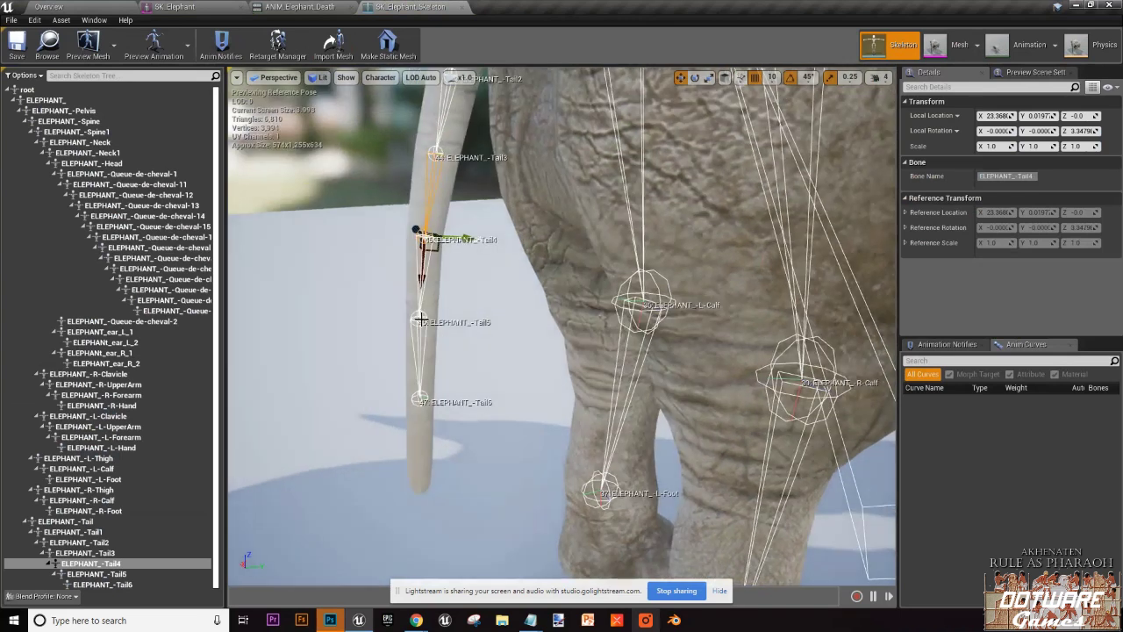
Step: Try rotating the ELEPHANT_-Tail5 bone near the end of the elephant's tail
{"action": "key", "text": "r"}
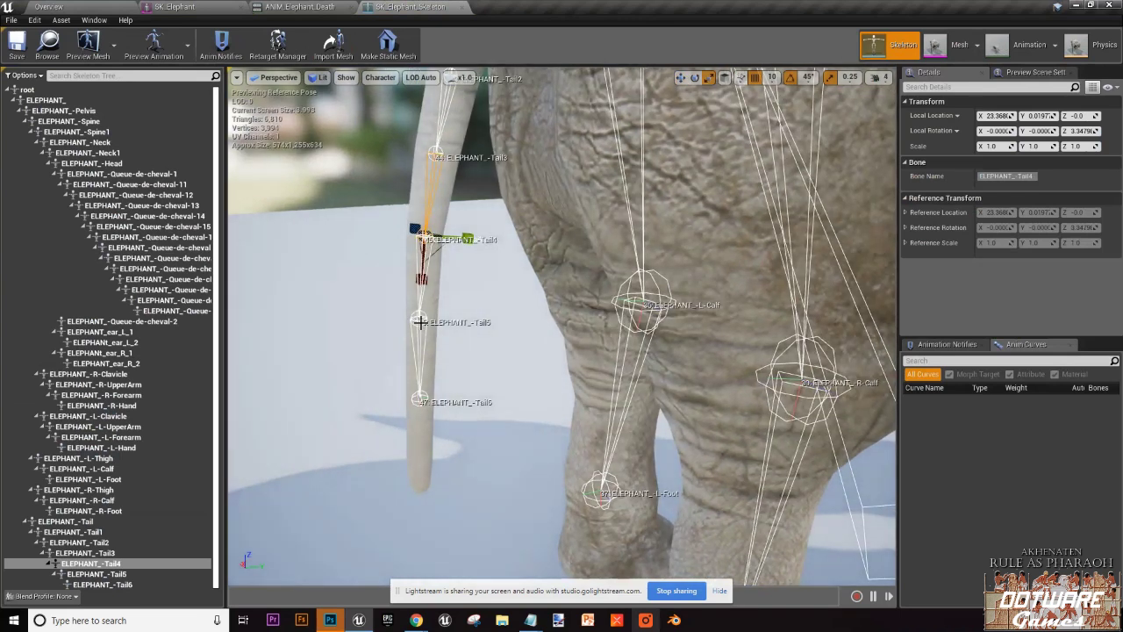
{"action": "left_click", "coordinate": [420, 322]}
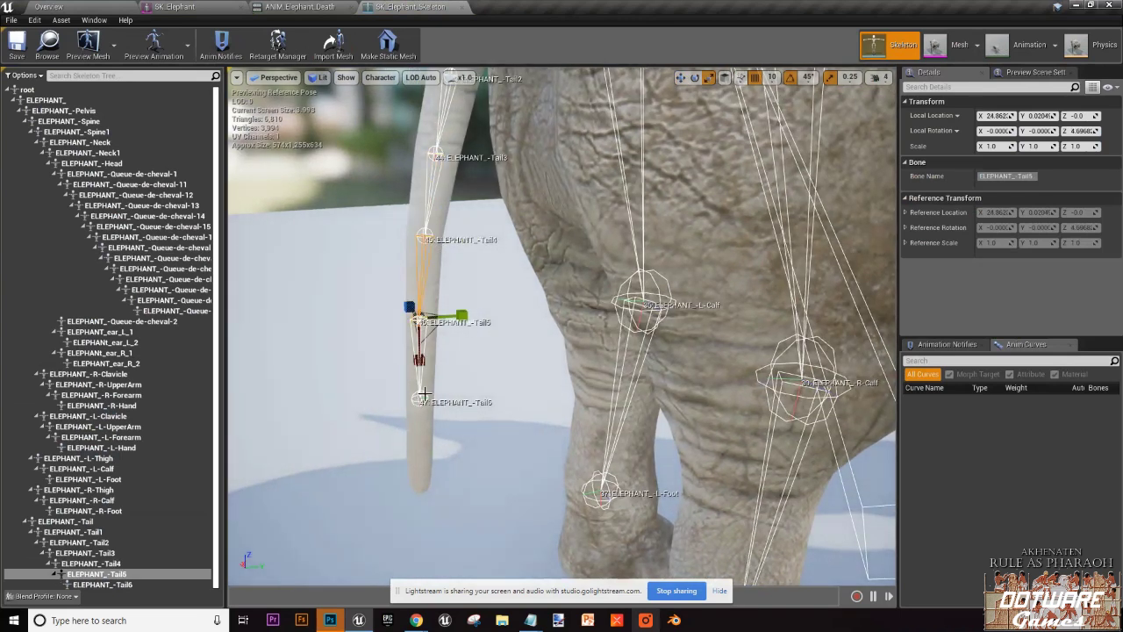
{"action": "key", "text": "e"}
{"action": "left_click_drag", "start_coordinate": [428, 332], "coordinate": [321, 301]}
{"action": "mouse_move", "coordinate": [446, 297]}
{"action": "left_mouse_down"}
{"action": "mouse_move", "coordinate": [434, 324]}
{"action": "mouse_move", "coordinate": [445, 297]}
{"action": "left_mouse_up"}
{"action": "key", "text": "f"}
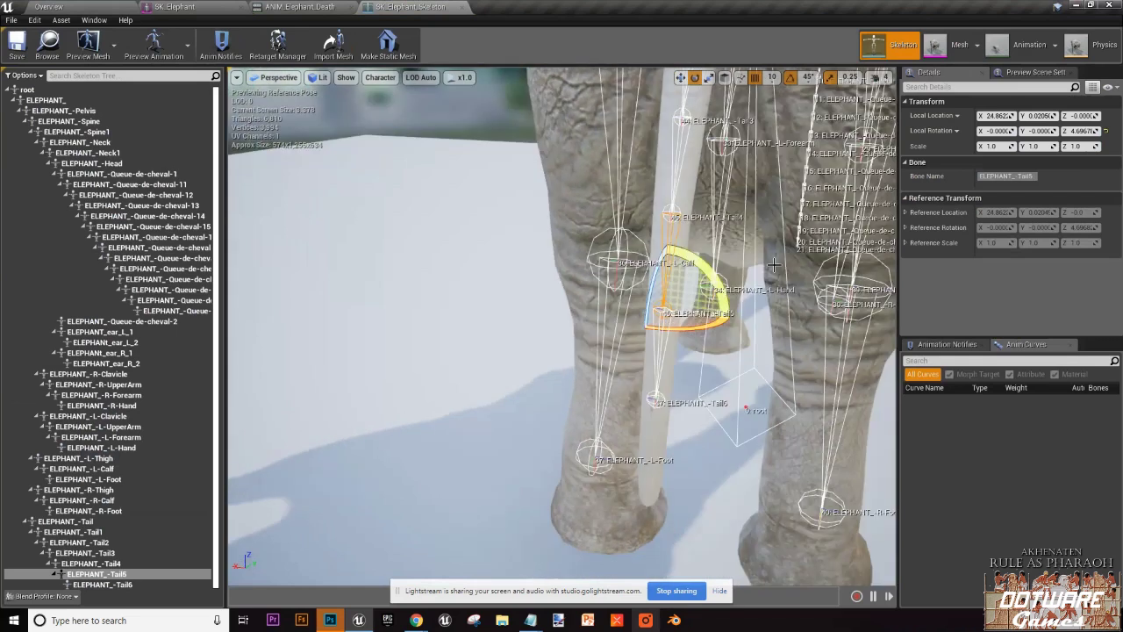
Step: Select the ELEPHANT_-R-Foot bone and rotate it about 45 degrees to bend the elephant's rear right foot
{"action": "left_click_drag", "start_coordinate": [617, 259], "coordinate": [451, 253]}
{"action": "left_click", "coordinate": [278, 272]}
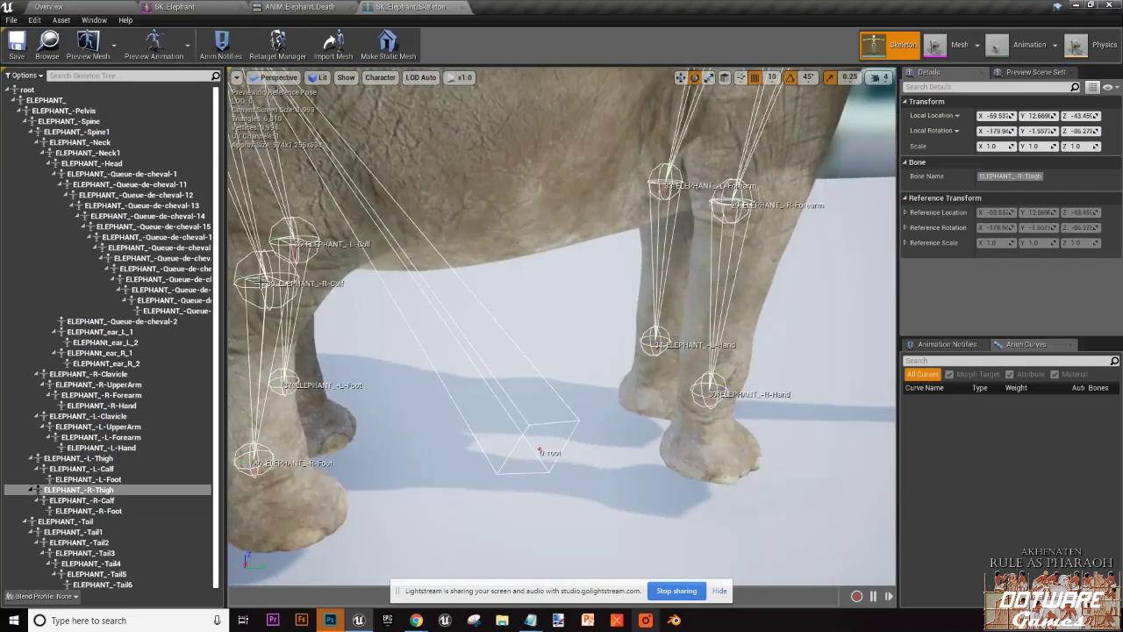
{"action": "left_click", "coordinate": [275, 282]}
{"action": "left_click_drag", "start_coordinate": [275, 282], "coordinate": [491, 358], "text": "alt"}
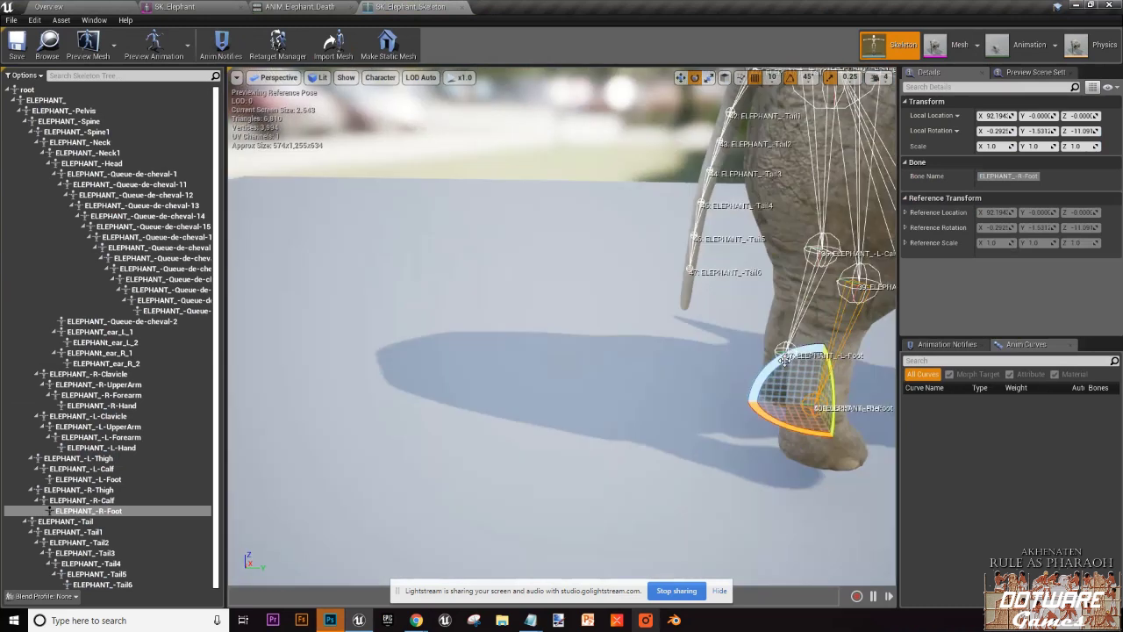
{"action": "left_click_drag", "start_coordinate": [758, 382], "coordinate": [1120, 334]}
{"action": "left_click_drag", "start_coordinate": [805, 456], "coordinate": [544, 307]}
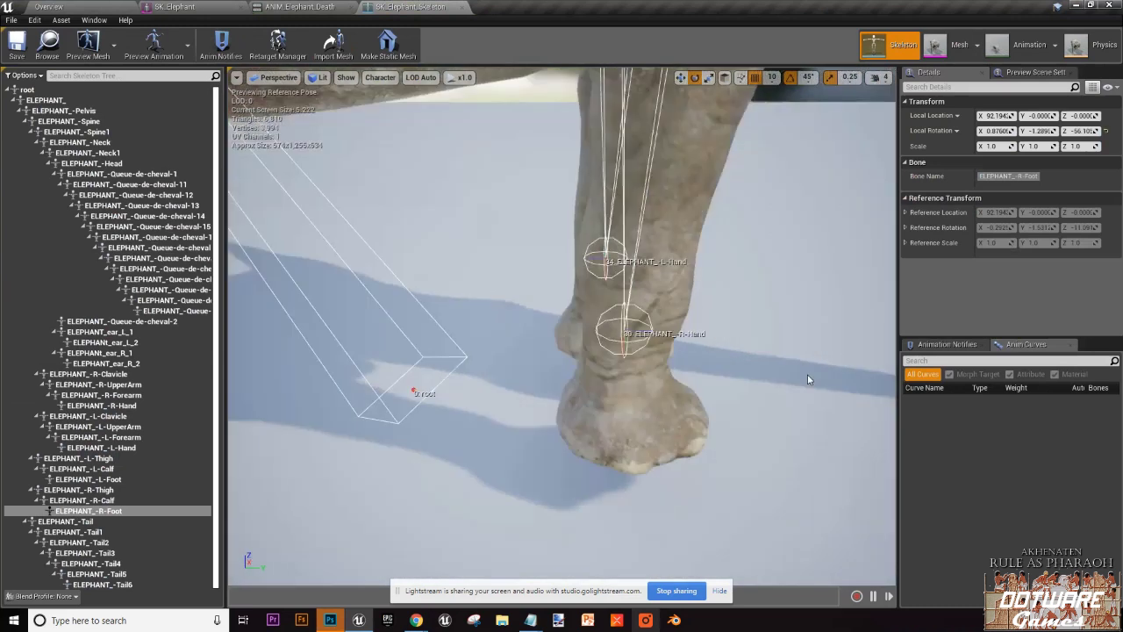
{"action": "middle_click_drag", "start_coordinate": [808, 379], "coordinate": [805, 380]}
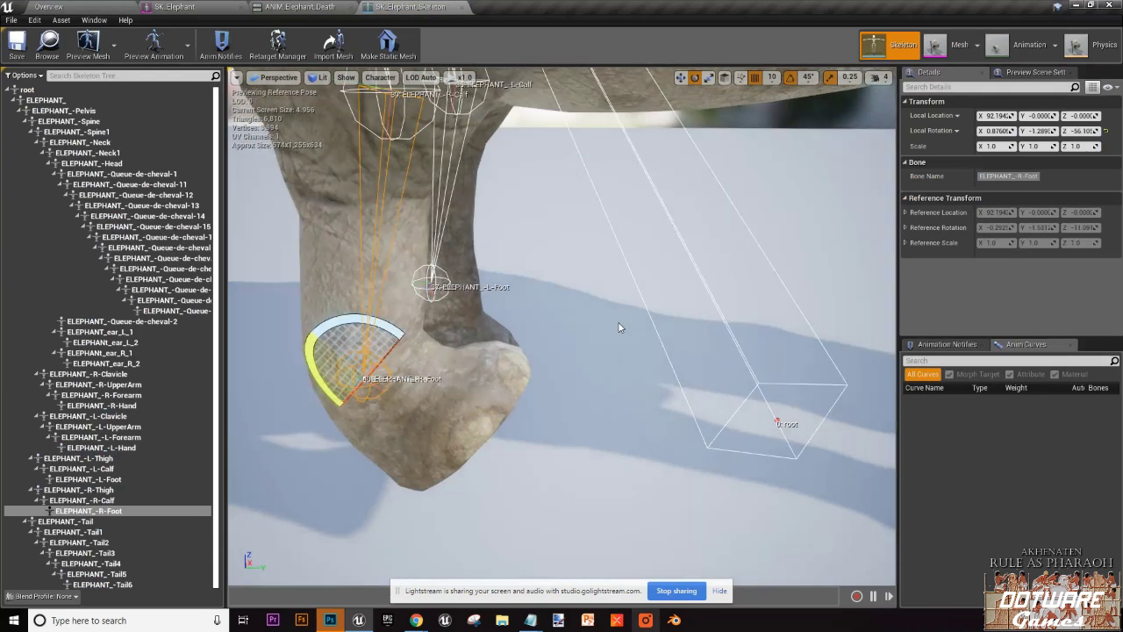
{"action": "scroll", "coordinate": [572, 276], "scroll_direction": "down", "scroll_amount": 4}
Step: Try rotating the ELEPHANT_-R-Calf bone by about 135 degrees and undo that rotation
{"action": "left_click", "coordinate": [482, 203]}
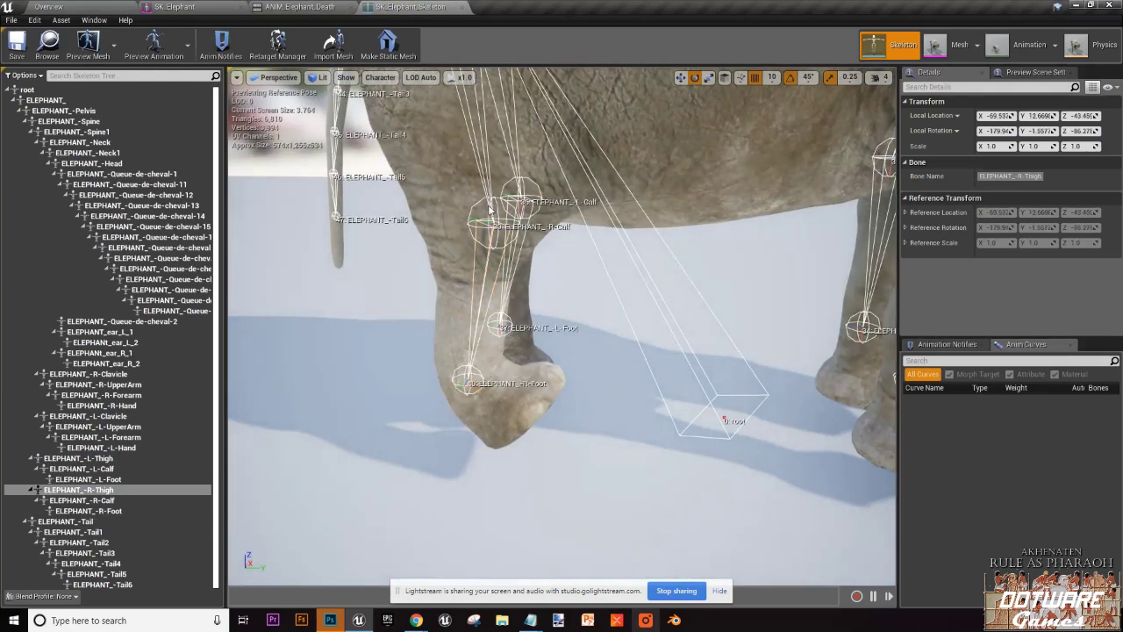
{"action": "left_click", "coordinate": [493, 219]}
{"action": "left_click_drag", "start_coordinate": [527, 188], "coordinate": [533, 229]}
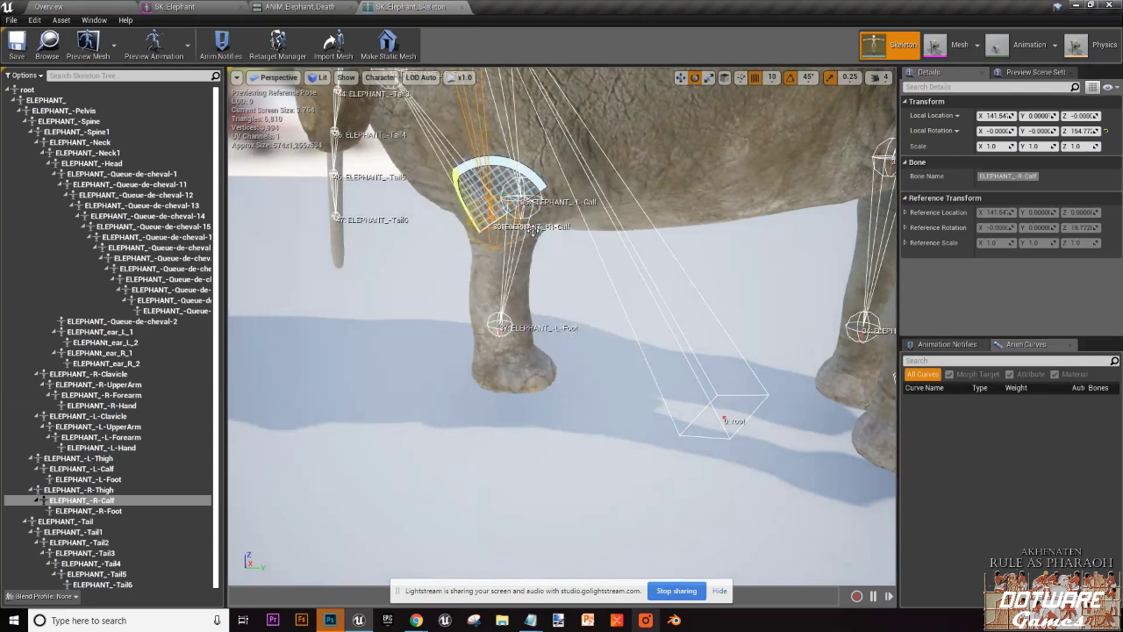
{"action": "right_click_drag", "start_coordinate": [533, 229], "coordinate": [579, 202]}
{"action": "key", "text": "ctrl+z"}
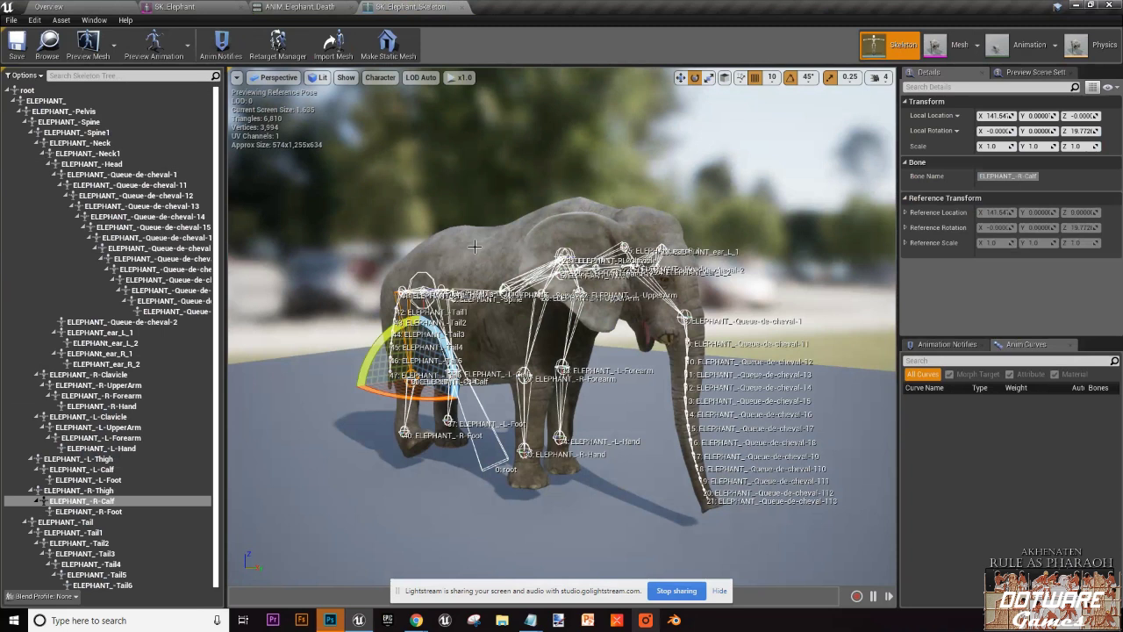
Step: Switch from the skeleton to the SK_Elephant mesh and on to the ANIM_Elephant_Death animation
{"action": "right_click_drag", "start_coordinate": [537, 342], "coordinate": [542, 328]}
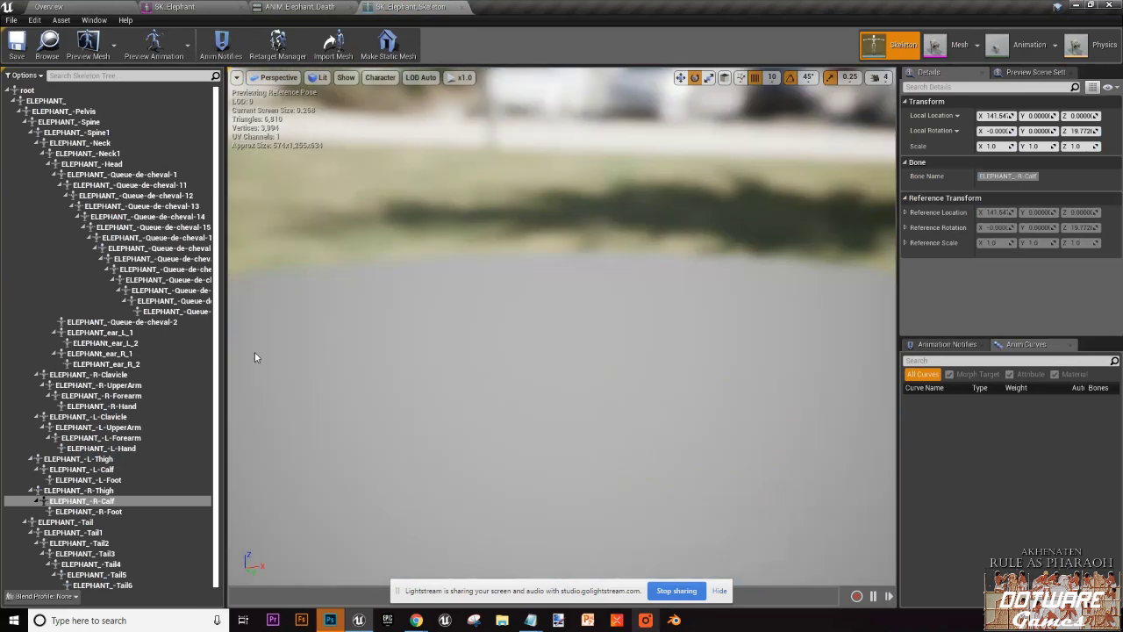
{"action": "right_click_drag", "start_coordinate": [649, 289], "coordinate": [720, 249]}
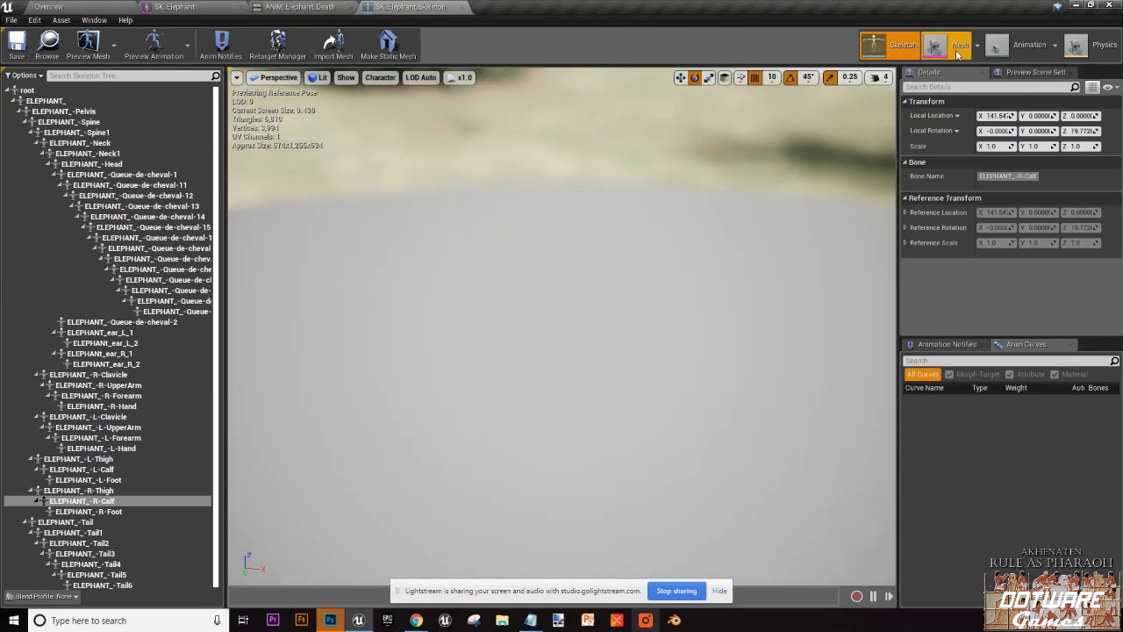
{"action": "left_click", "coordinate": [958, 48]}
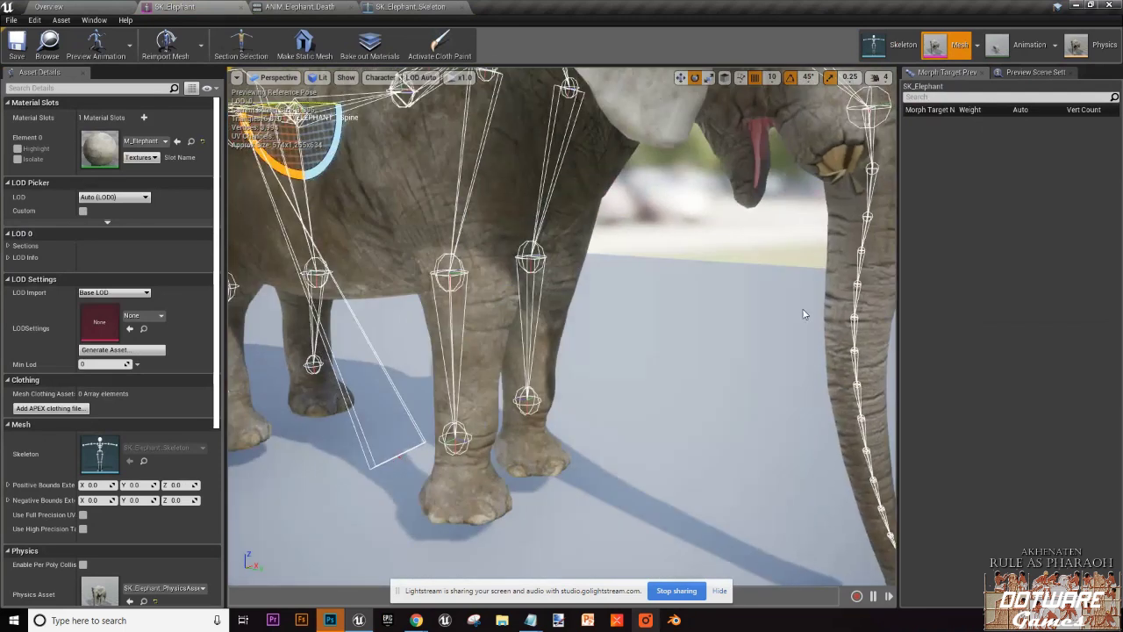
{"action": "left_click", "coordinate": [1018, 45]}
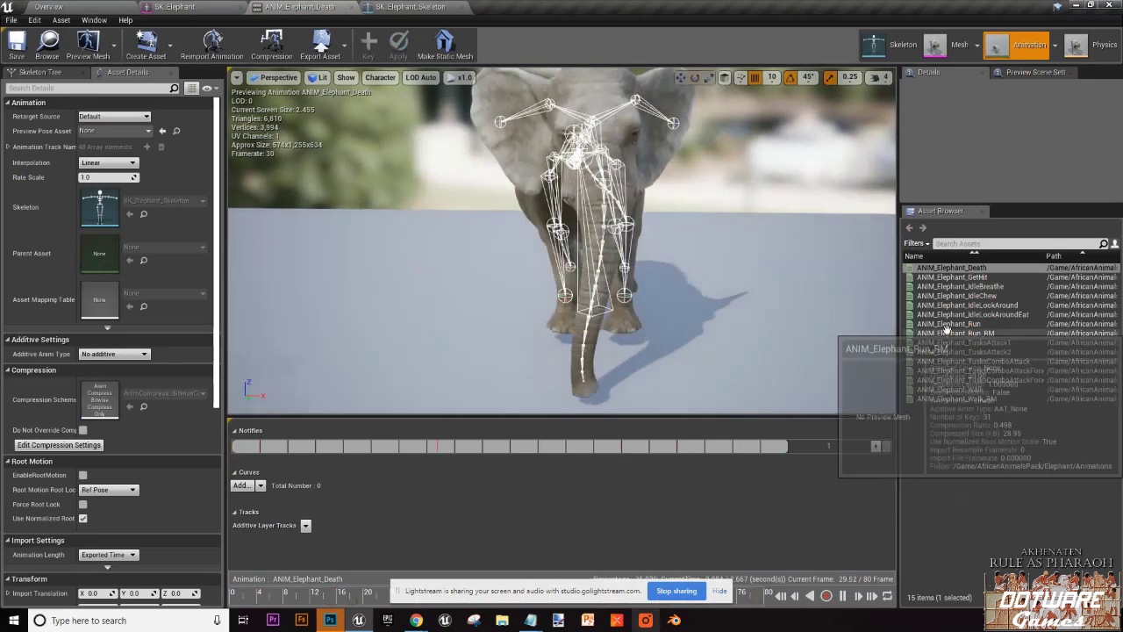
Step: Preview the ANIM_Elephant_Run_RM, ANIM_Elephant_TusksComboAttackForward and ANIM_Elephant_Run animations, viewing the running elephant from its side
{"action": "left_click", "coordinate": [948, 332]}
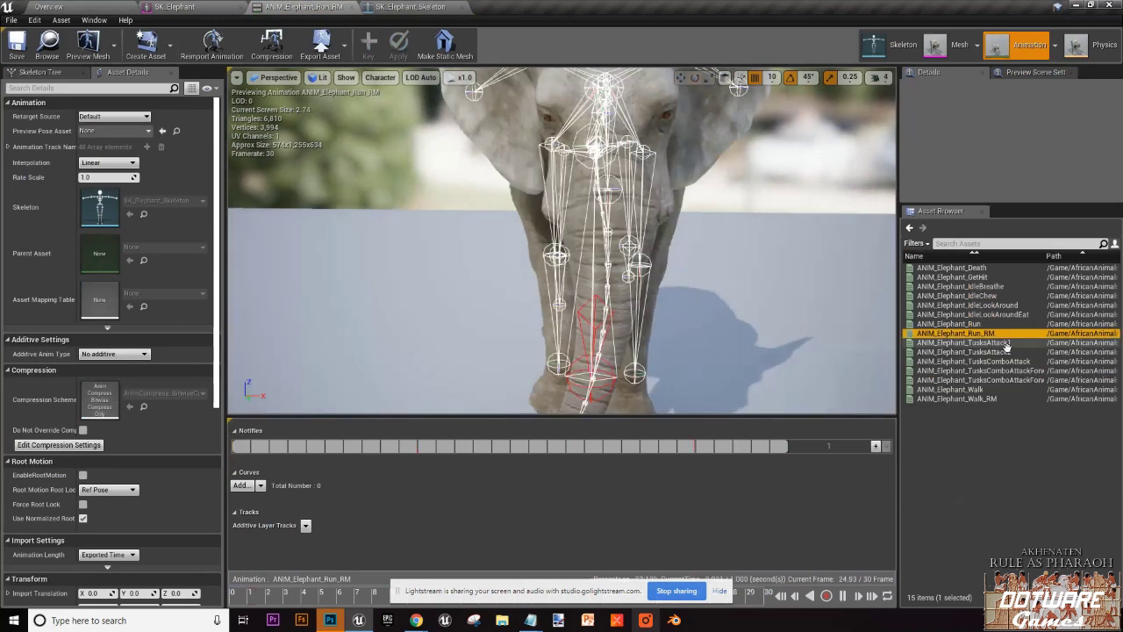
{"action": "left_click", "coordinate": [974, 371]}
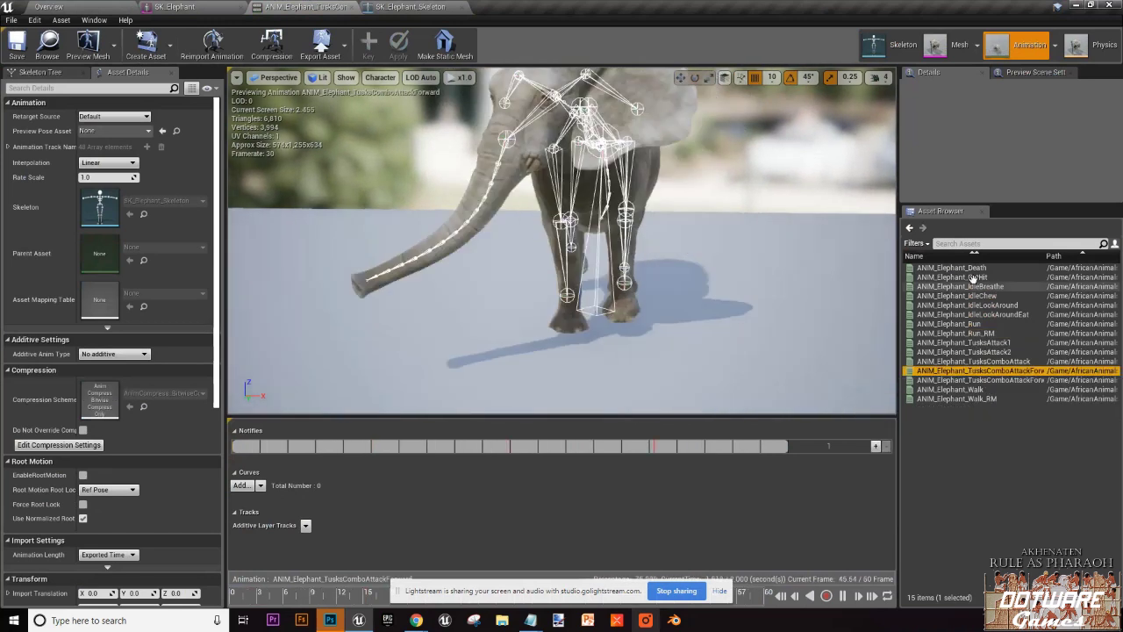
{"action": "left_click", "coordinate": [948, 324]}
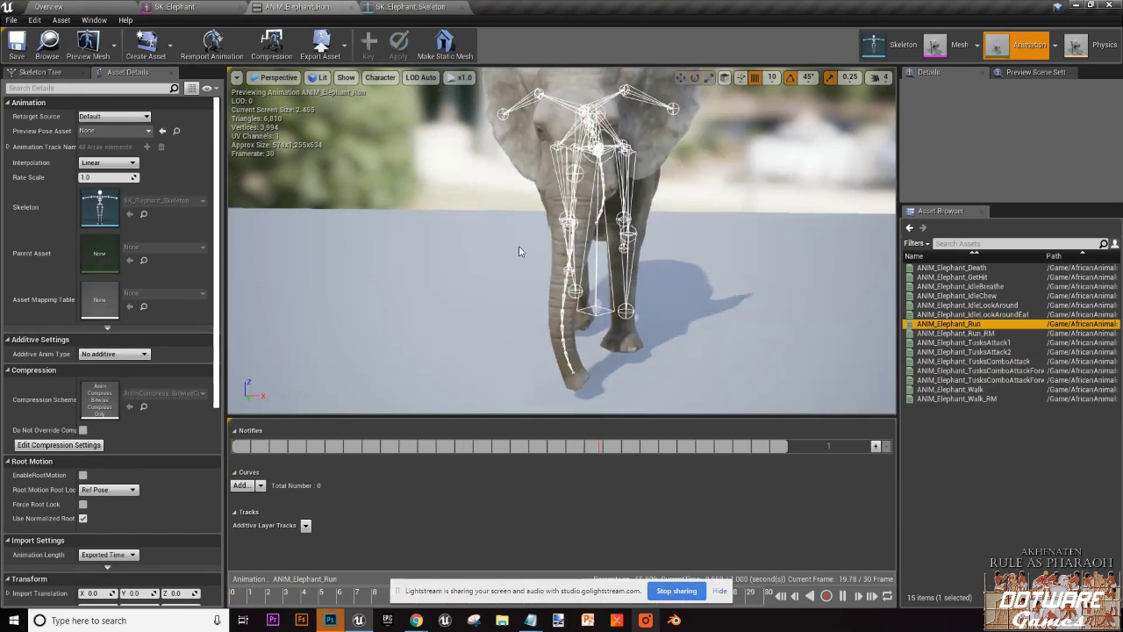
{"action": "left_click_drag", "start_coordinate": [519, 252], "coordinate": [675, 257]}
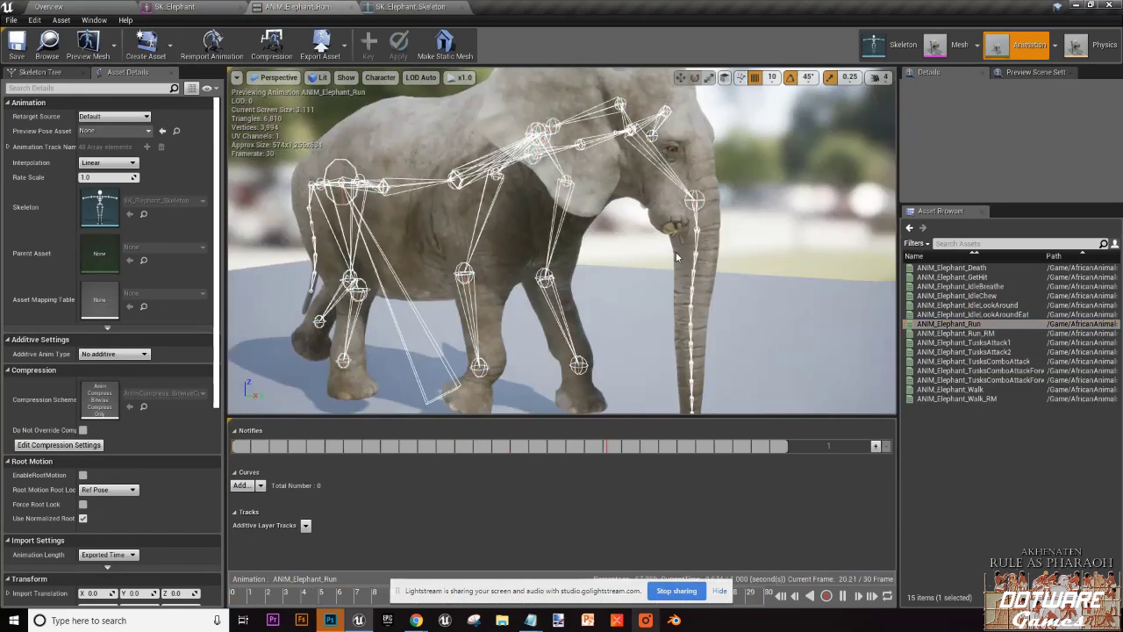
{"action": "scroll", "coordinate": [676, 257], "scroll_direction": "down", "scroll_amount": 3}
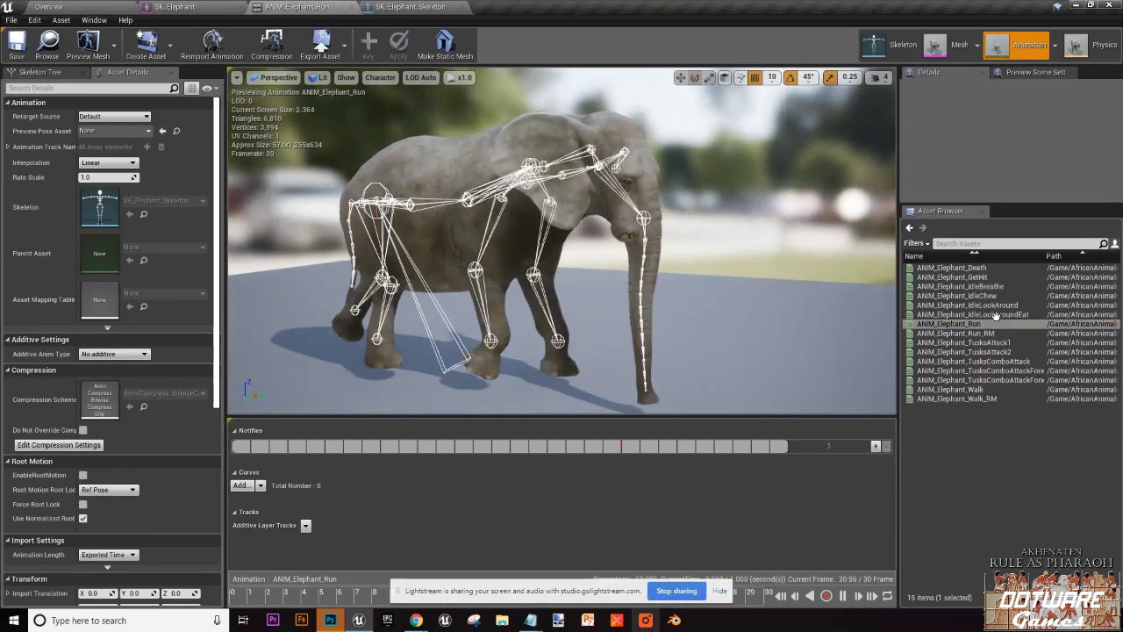
Step: Open the ANIM_Elephant_IdleLookAround animation and hide the elephant's skeleton by setting bone drawing to None
{"action": "left_click", "coordinate": [969, 304]}
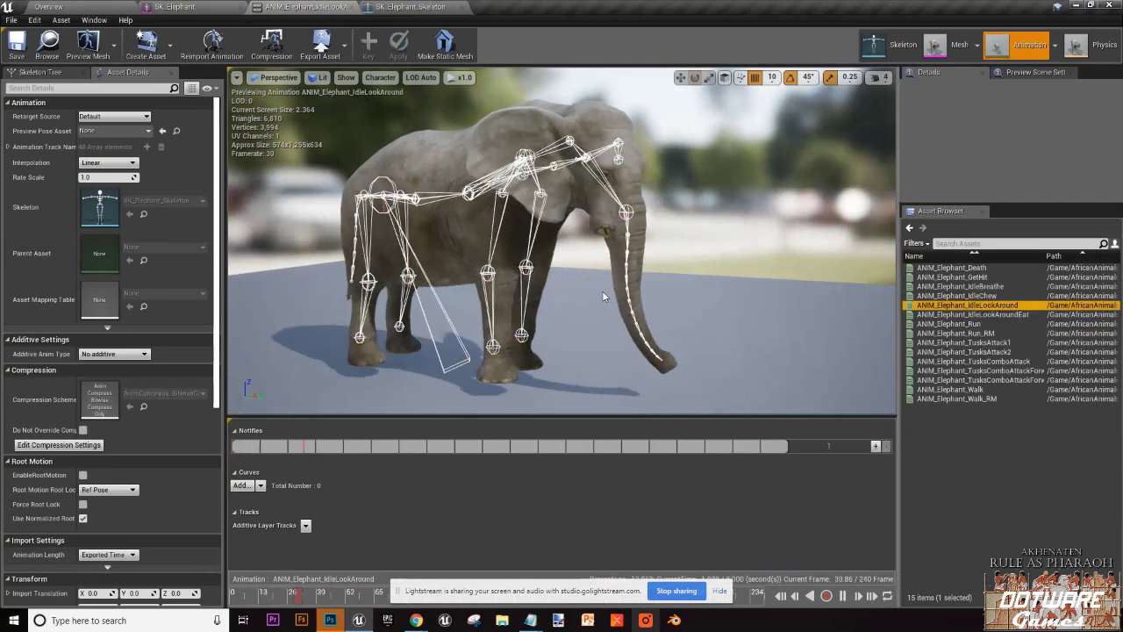
{"action": "left_click_drag", "start_coordinate": [603, 296], "coordinate": [413, 83]}
{"action": "left_click", "coordinate": [348, 79]}
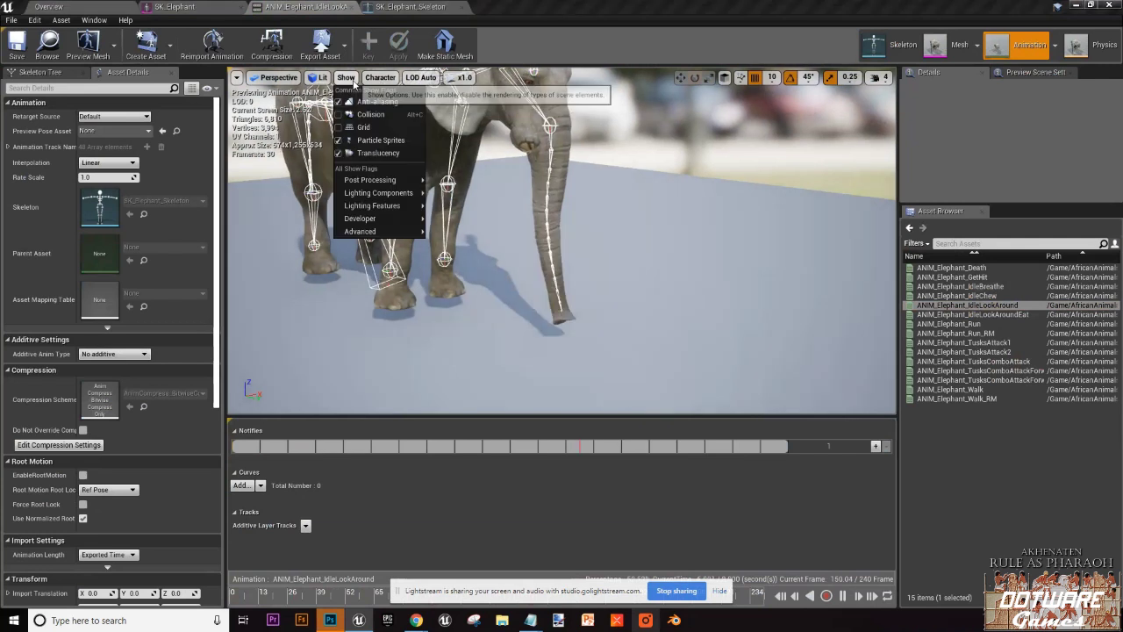
{"action": "right_click_drag", "start_coordinate": [490, 208], "coordinate": [391, 132]}
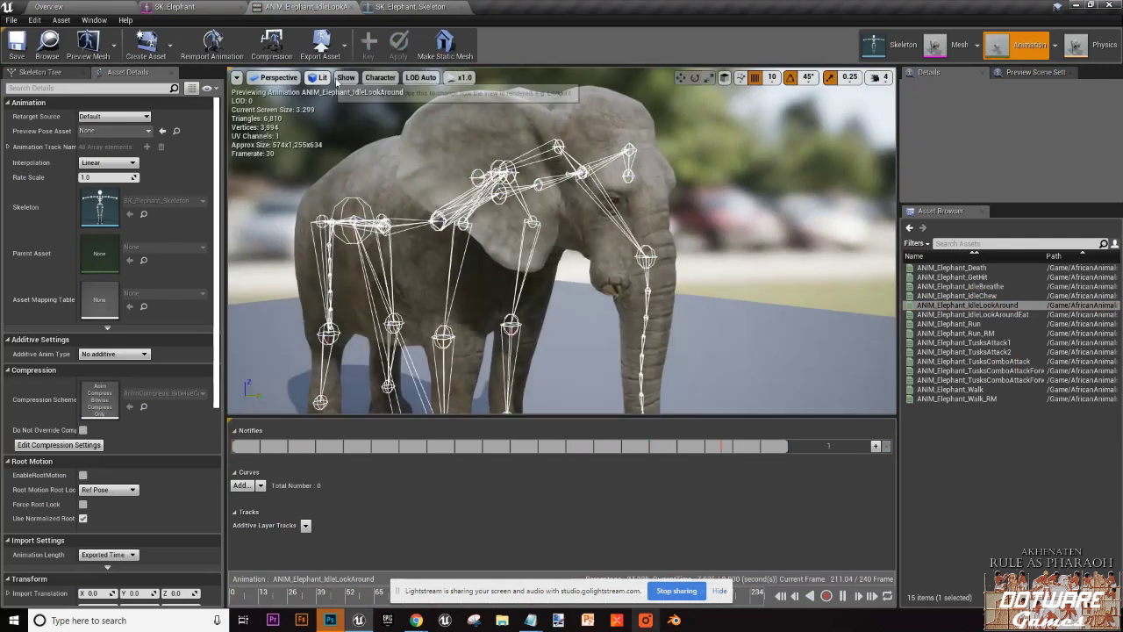
{"action": "left_click", "coordinate": [346, 77]}
{"action": "left_click", "coordinate": [380, 78]}
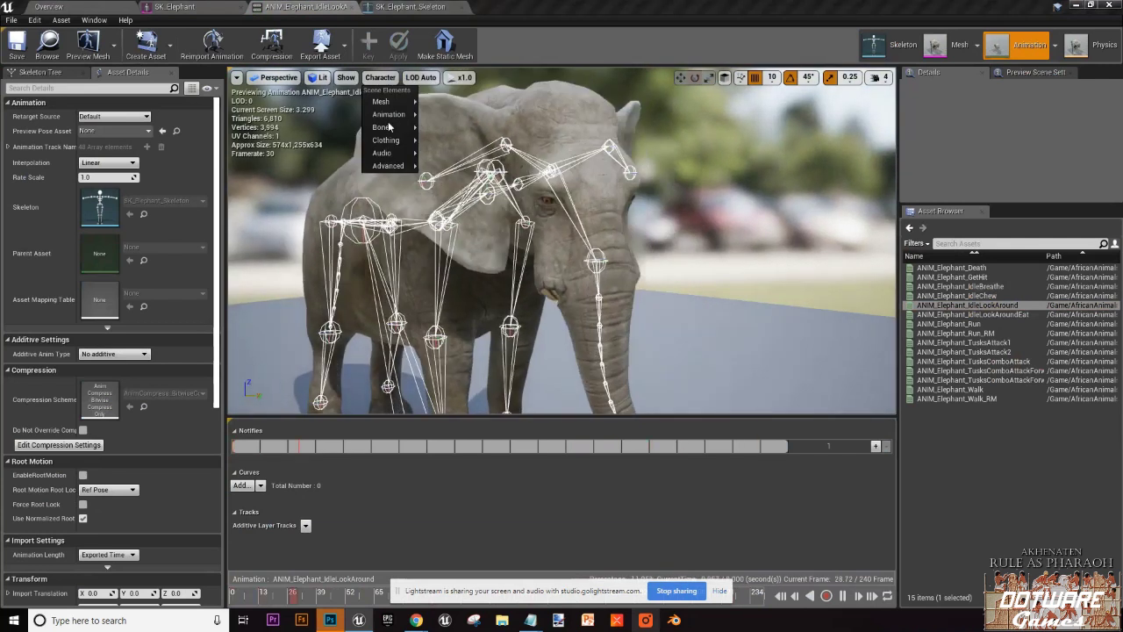
{"action": "mouse_move", "coordinate": [386, 127]}
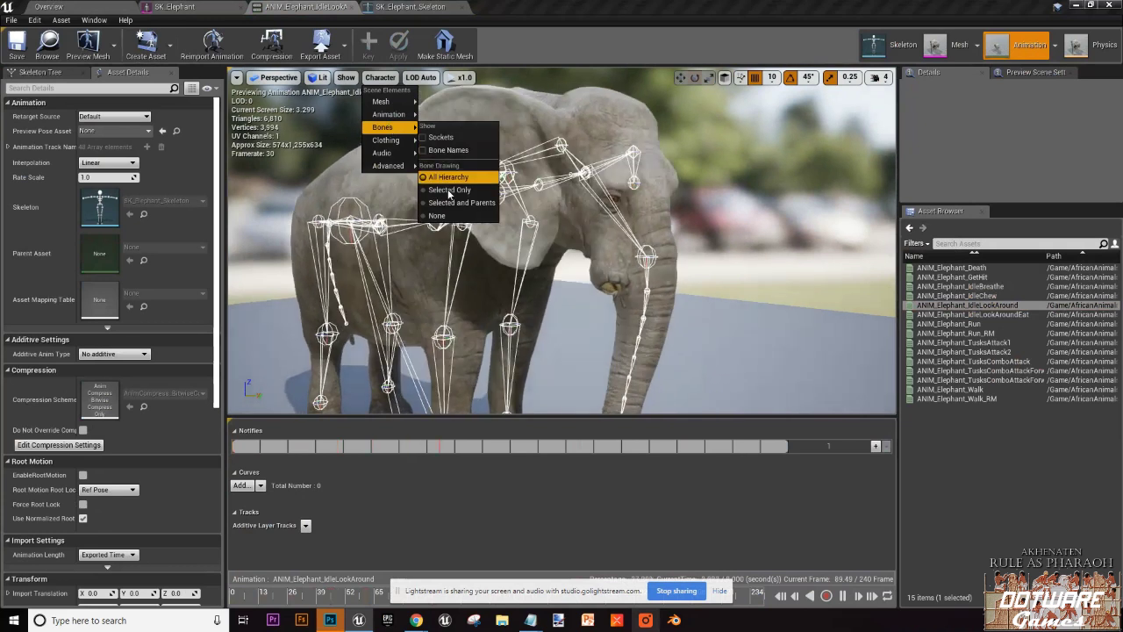
{"action": "left_click", "coordinate": [438, 216]}
Step: Inspect the elephant without bones, previewing ANIM_Elephant_Run_RM, ANIM_Elephant_TusksComboAttackForward, ANIM_Elephant_Walk_RM and ANIM_Elephant_Walk
{"action": "left_click_drag", "start_coordinate": [755, 336], "coordinate": [640, 343]}
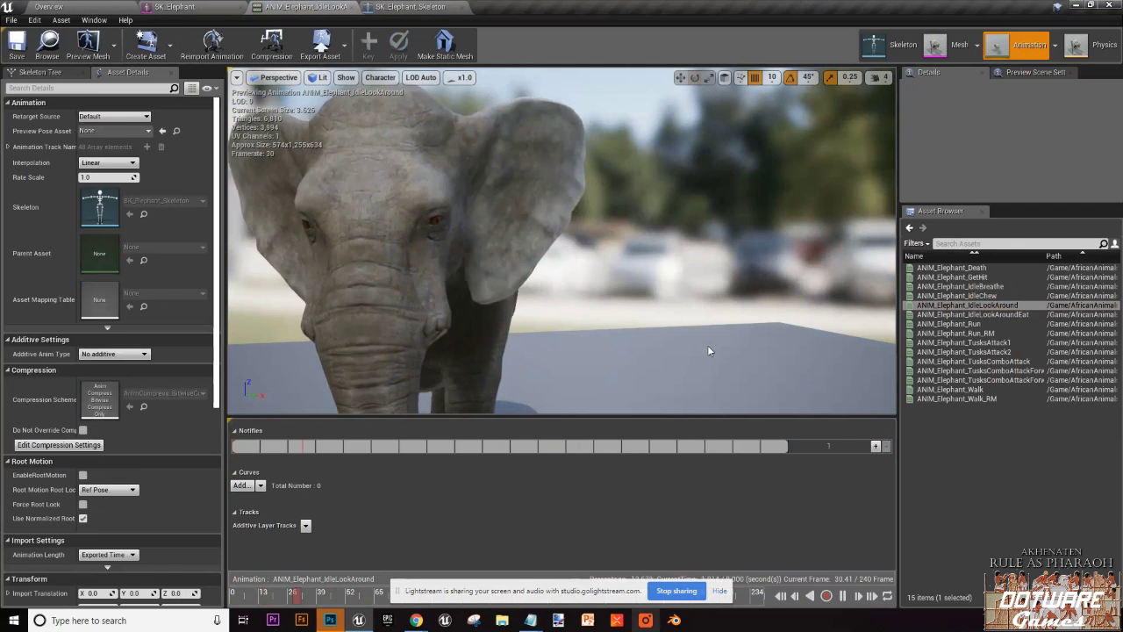
{"action": "scroll", "coordinate": [654, 327], "scroll_direction": "down", "scroll_amount": 6}
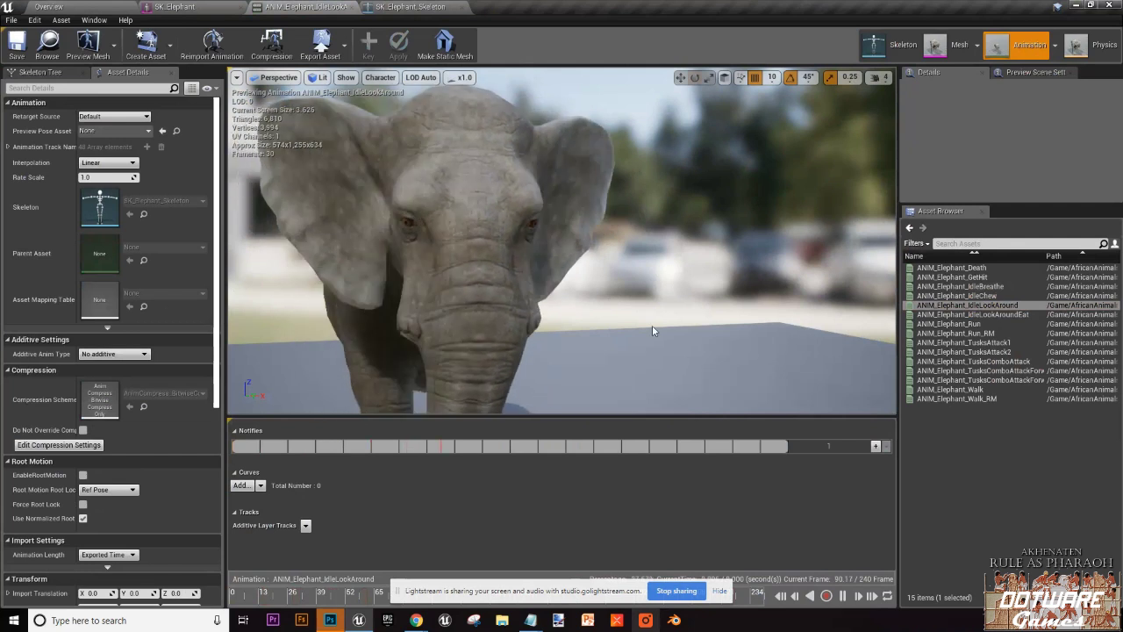
{"action": "right_click_drag", "start_coordinate": [654, 327], "coordinate": [657, 328]}
{"action": "scroll", "coordinate": [657, 328], "scroll_direction": "up", "scroll_amount": 4}
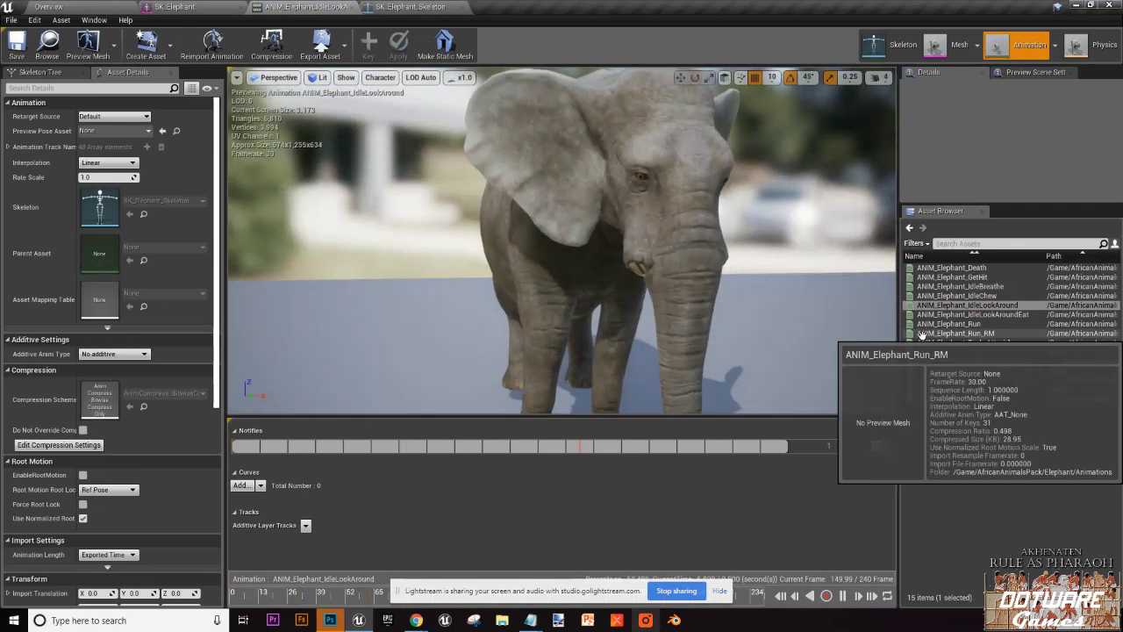
{"action": "double_click", "coordinate": [955, 334]}
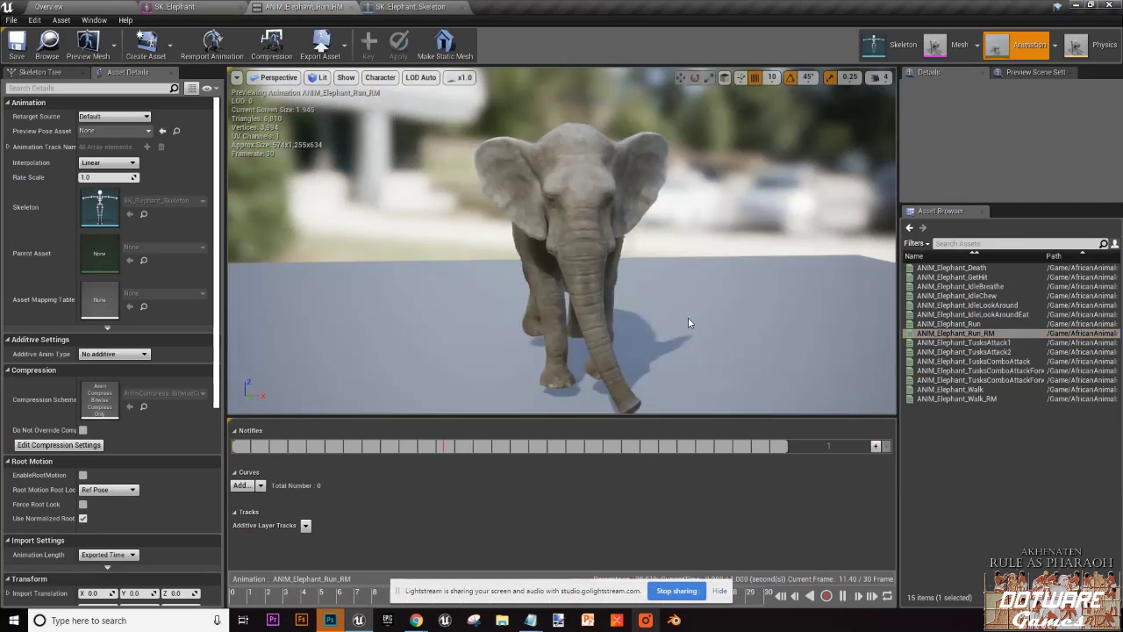
{"action": "double_click", "coordinate": [974, 370]}
{"action": "double_click", "coordinate": [956, 398]}
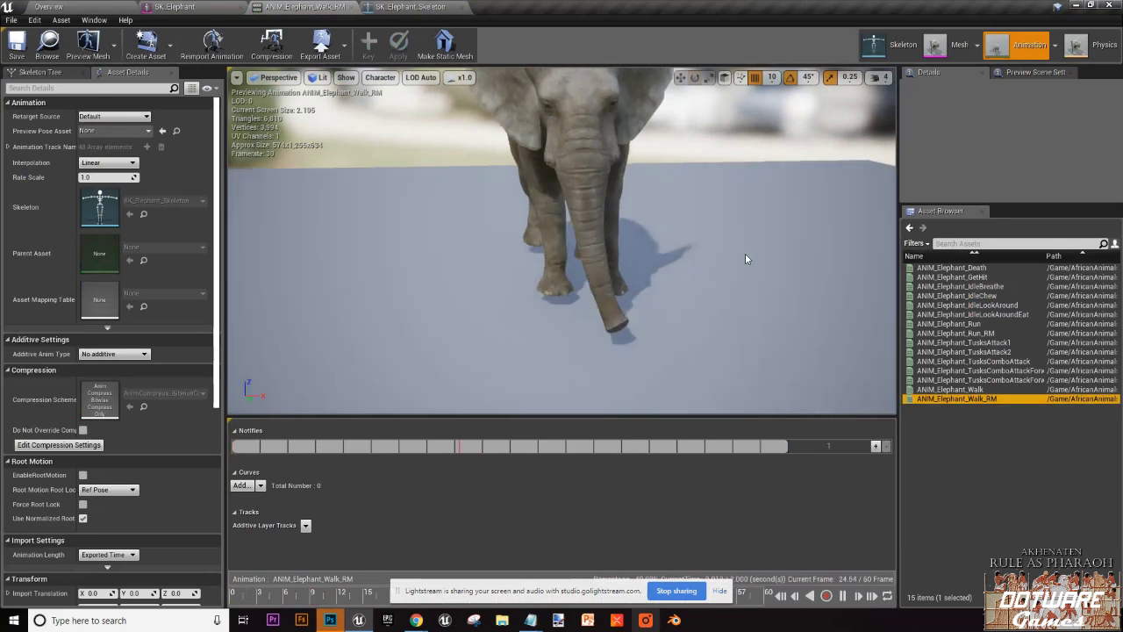
{"action": "left_click", "coordinate": [952, 388]}
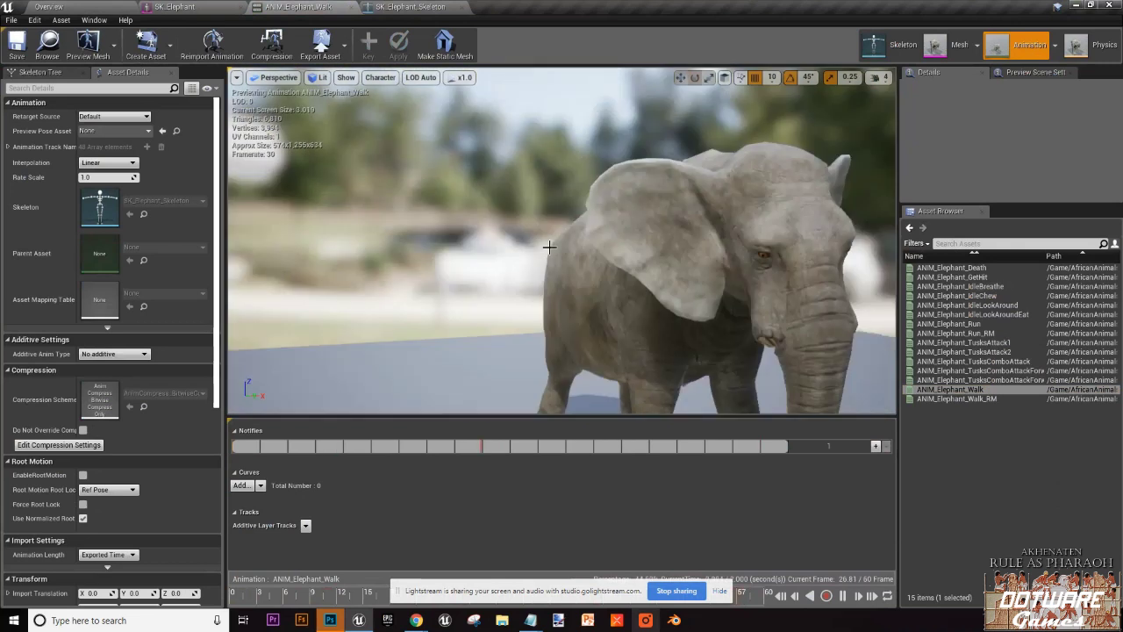
Step: Return to the Overview level and search the _Akhenaten_Rule_As_Pharaoh folder for "particl"
{"action": "left_click", "coordinate": [379, 5]}
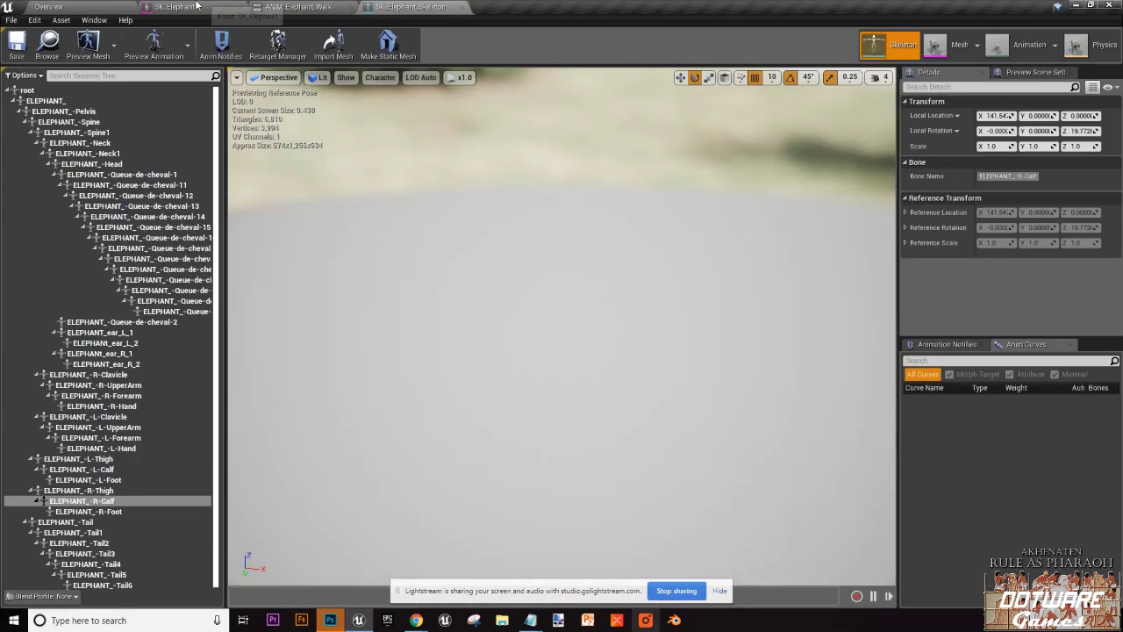
{"action": "left_click", "coordinate": [194, 7]}
{"action": "left_click", "coordinate": [8, 7]}
{"action": "left_click", "coordinate": [49, 7]}
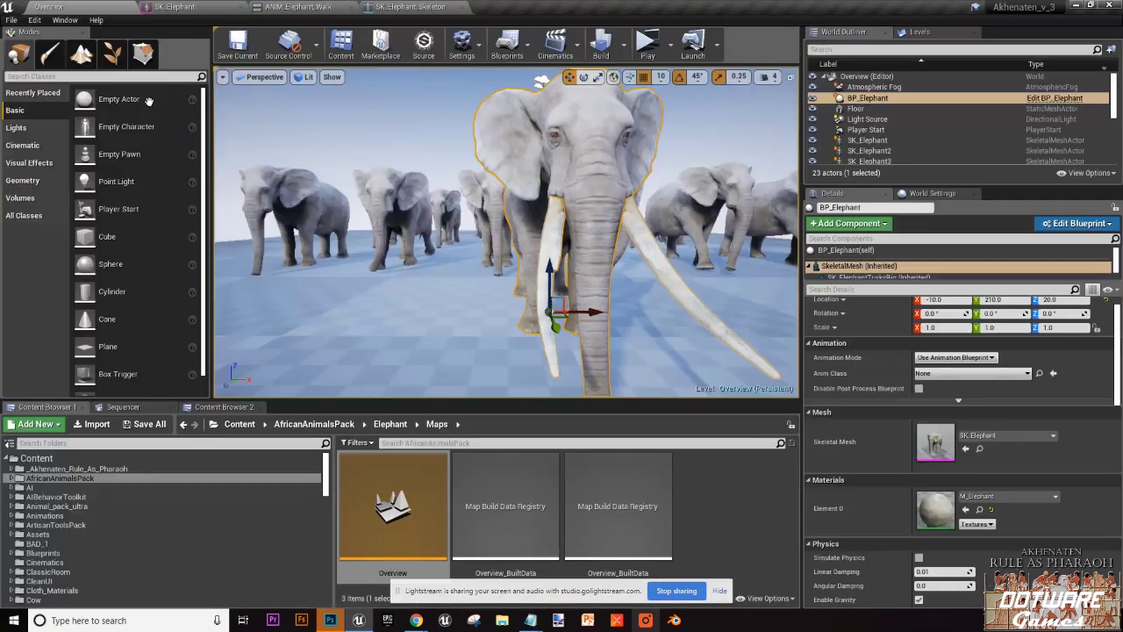
{"action": "left_click", "coordinate": [180, 468]}
{"action": "left_click", "coordinate": [392, 444]}
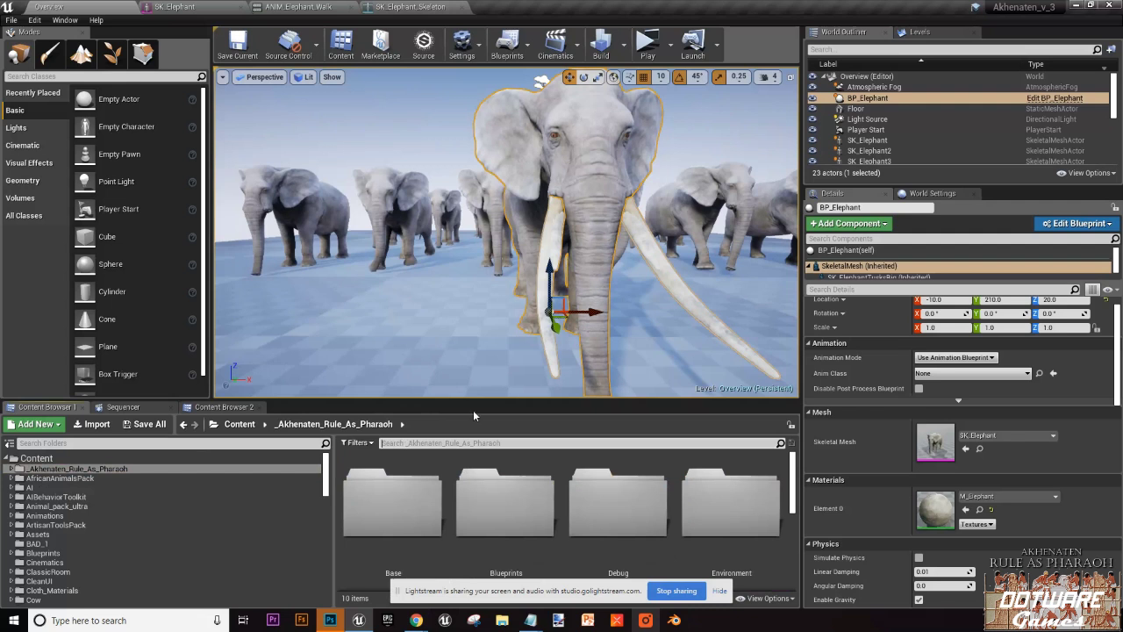
{"action": "type", "text": "particl"}
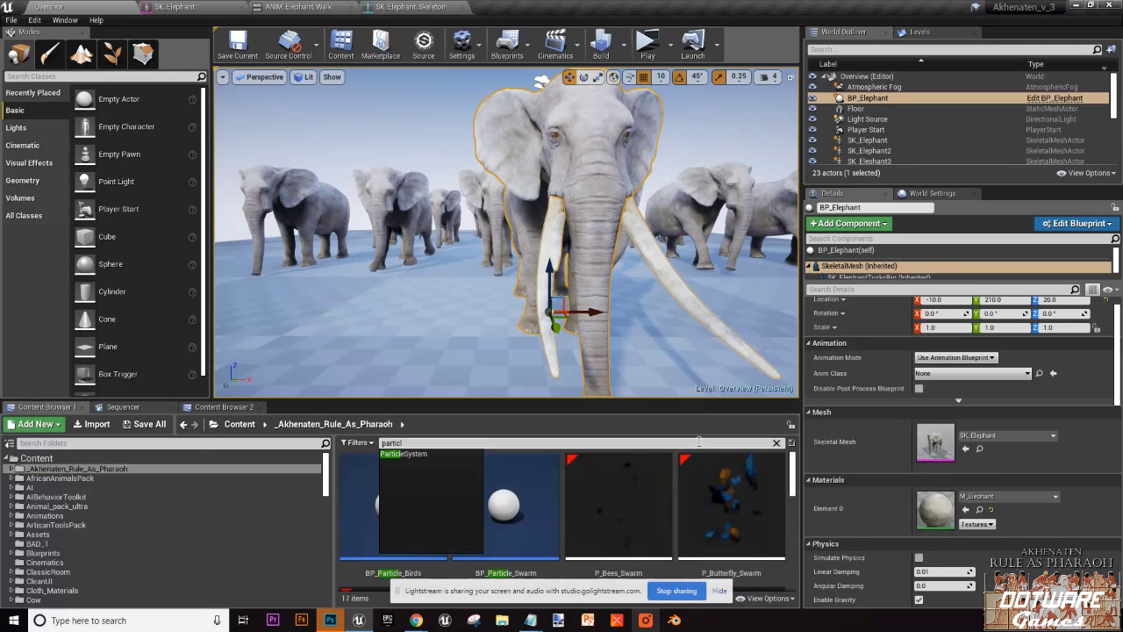
Step: Place P_Butterfly_Swarm on the floor beside the tusked elephant, at about X -270, Y 360, Z 20
{"action": "left_click_drag", "start_coordinate": [764, 495], "coordinate": [407, 333]}
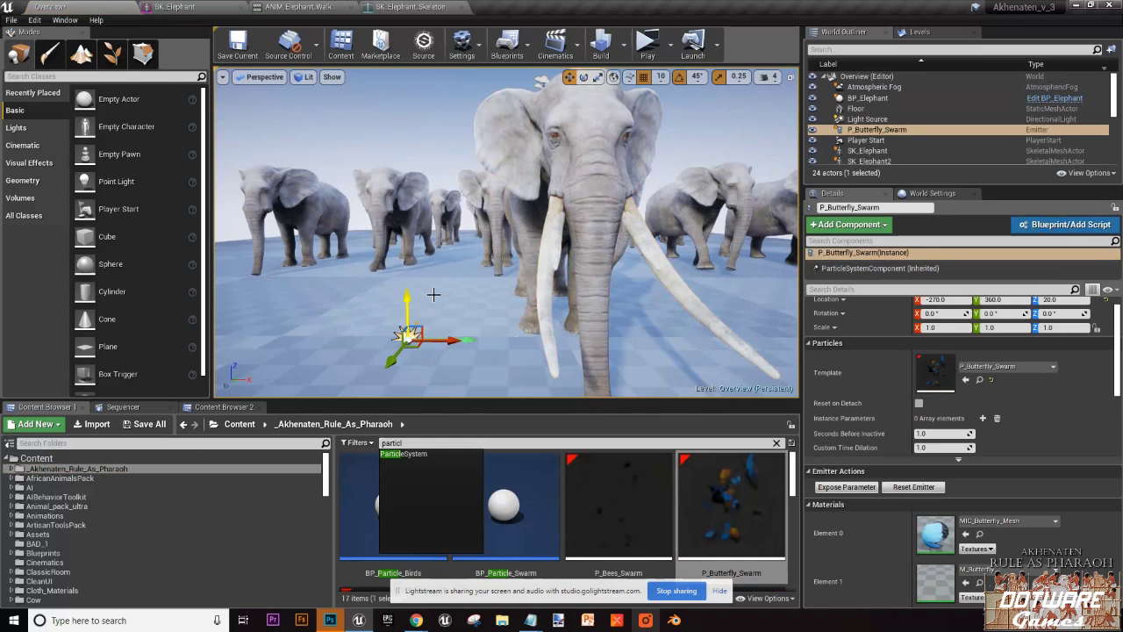
{"action": "scroll", "coordinate": [418, 307], "scroll_direction": "down", "scroll_amount": 5}
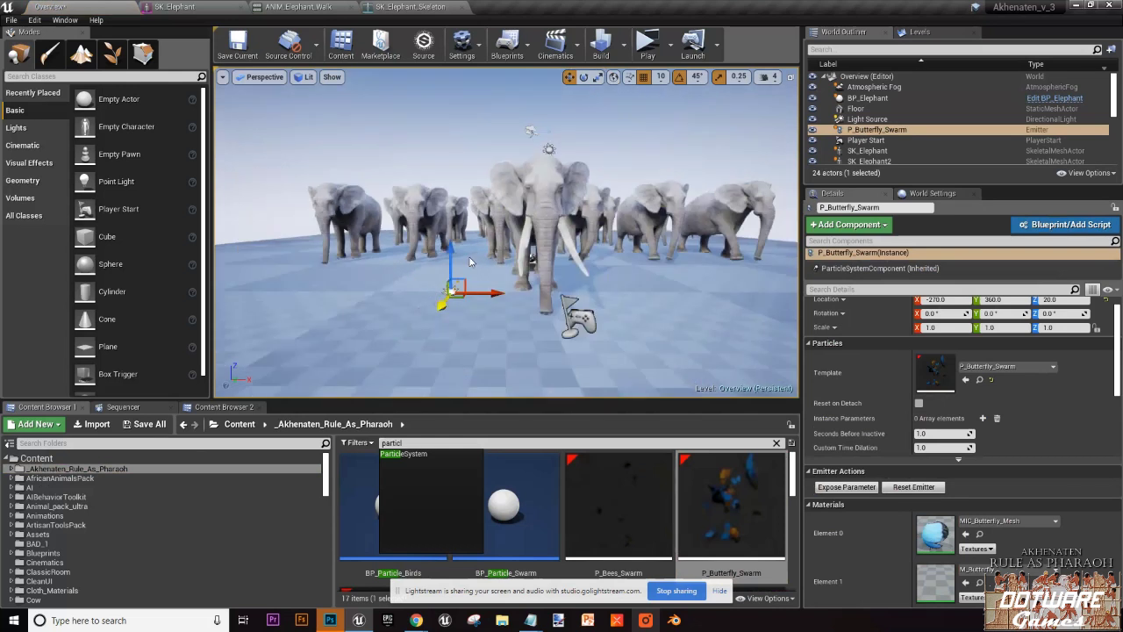
{"action": "scroll", "coordinate": [558, 302], "scroll_direction": "down", "scroll_amount": 2}
{"action": "scroll", "coordinate": [556, 301], "scroll_direction": "up", "scroll_amount": 8}
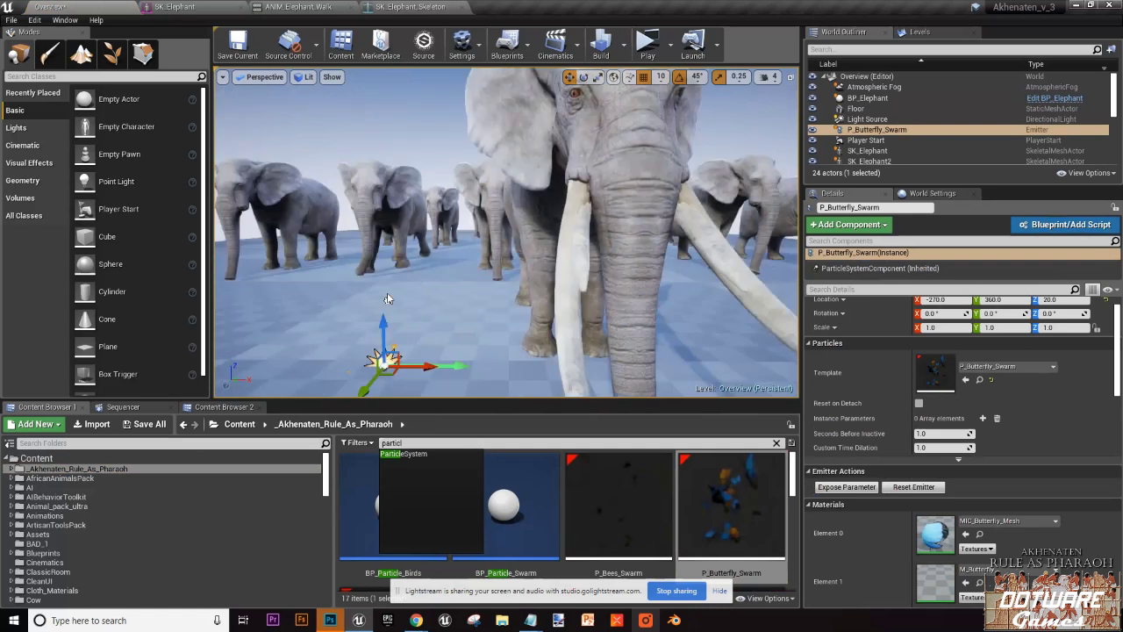
{"action": "scroll", "coordinate": [609, 82], "scroll_direction": "down", "scroll_amount": 8}
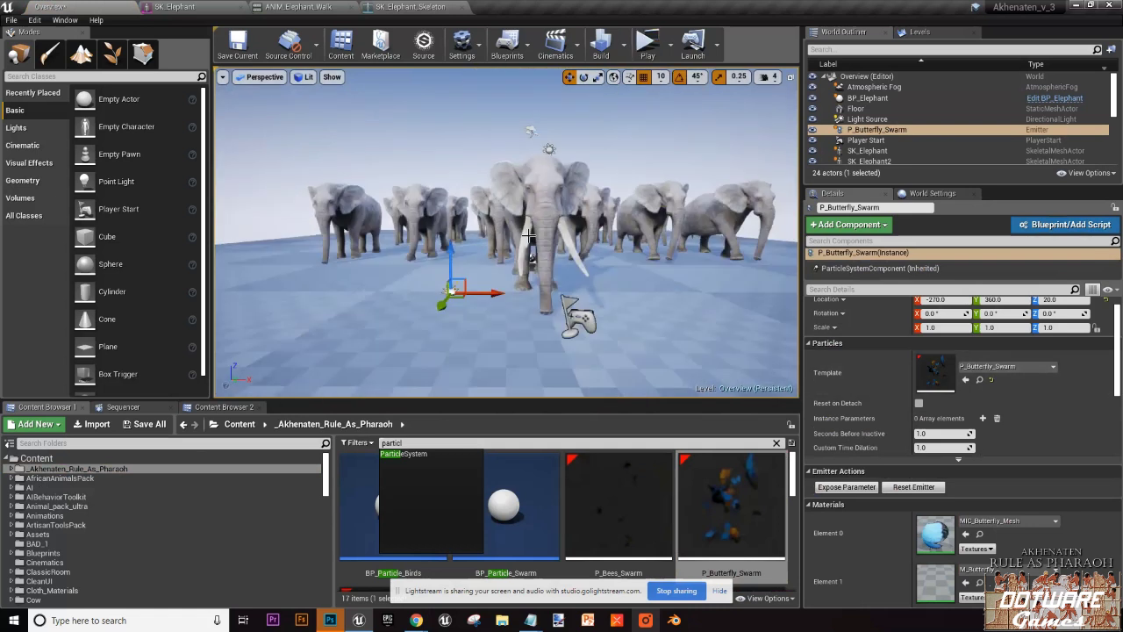
{"action": "scroll", "coordinate": [607, 79], "scroll_direction": "up", "scroll_amount": 7}
Step: Simulate the level, view the butterfly swarm and animated elephants up close, and end the simulation
{"action": "left_click", "coordinate": [670, 44]}
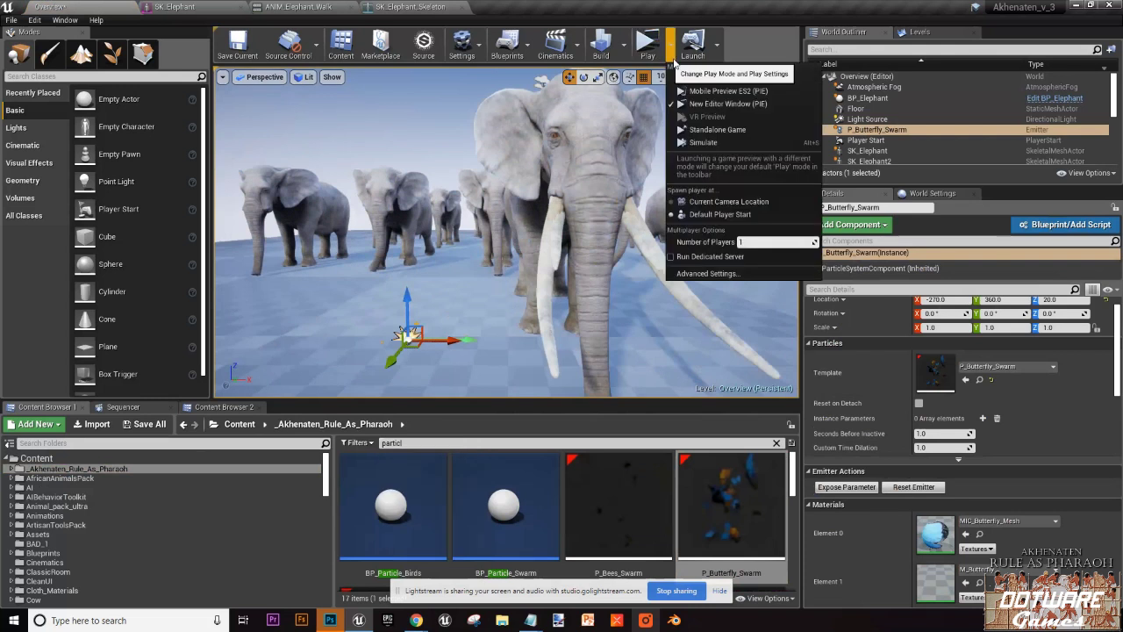
{"action": "left_click", "coordinate": [716, 78]}
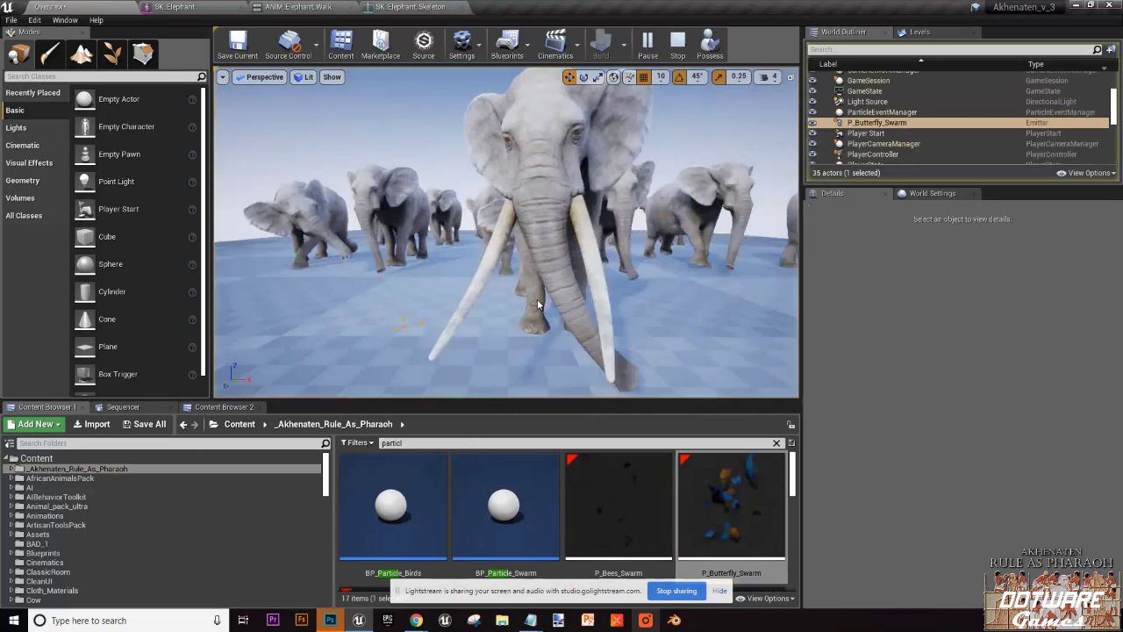
{"action": "right_click_drag", "start_coordinate": [500, 321], "coordinate": [561, 266]}
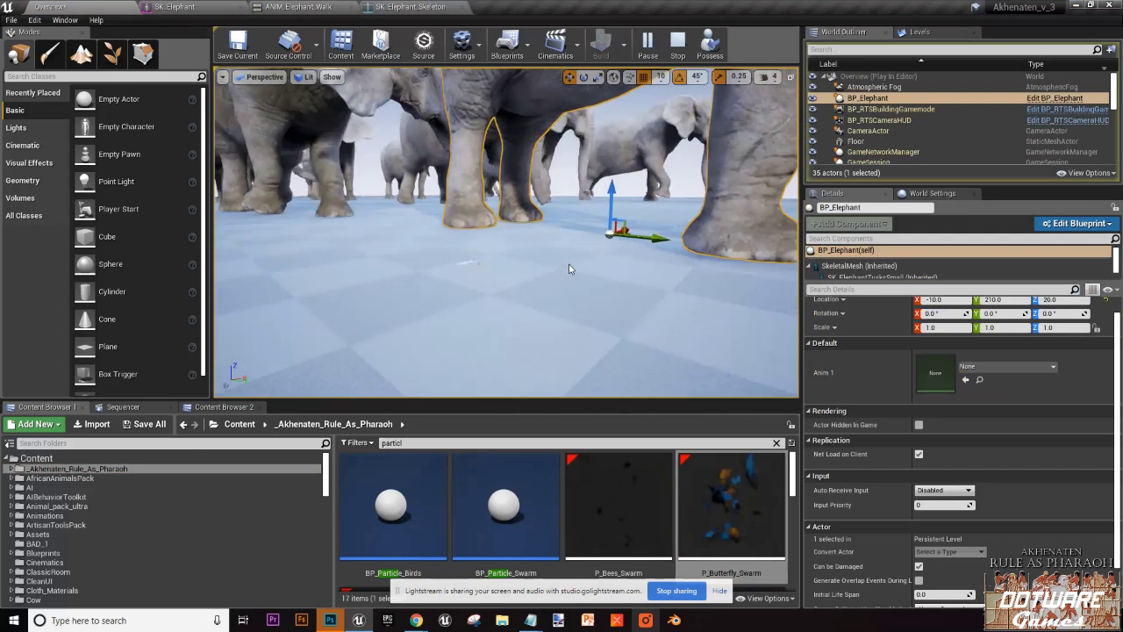
{"action": "key", "text": "Escape"}
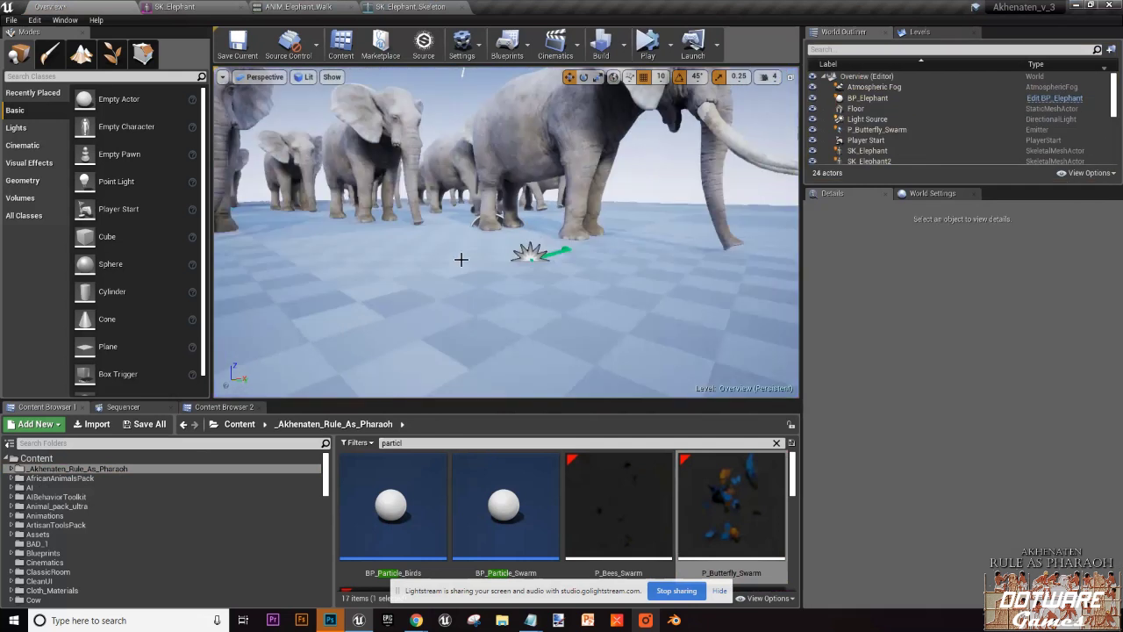
Step: Open the placed butterfly swarm's particle template and look through the first emitter's modules from Required to Size Scale
{"action": "right_click", "coordinate": [467, 262]}
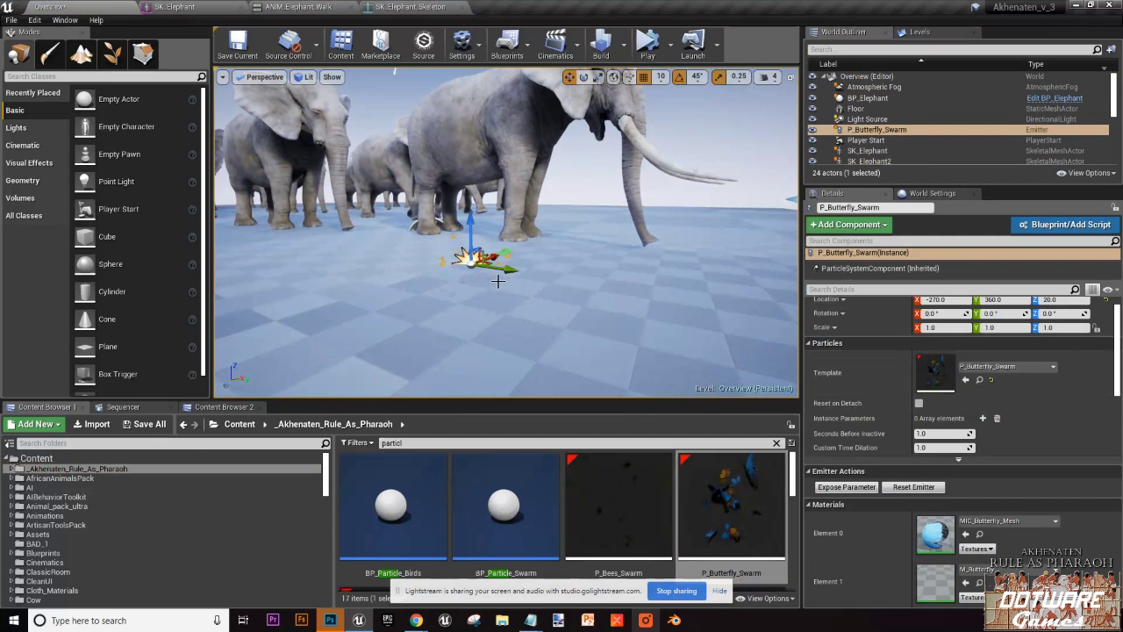
{"action": "double_click", "coordinate": [935, 373]}
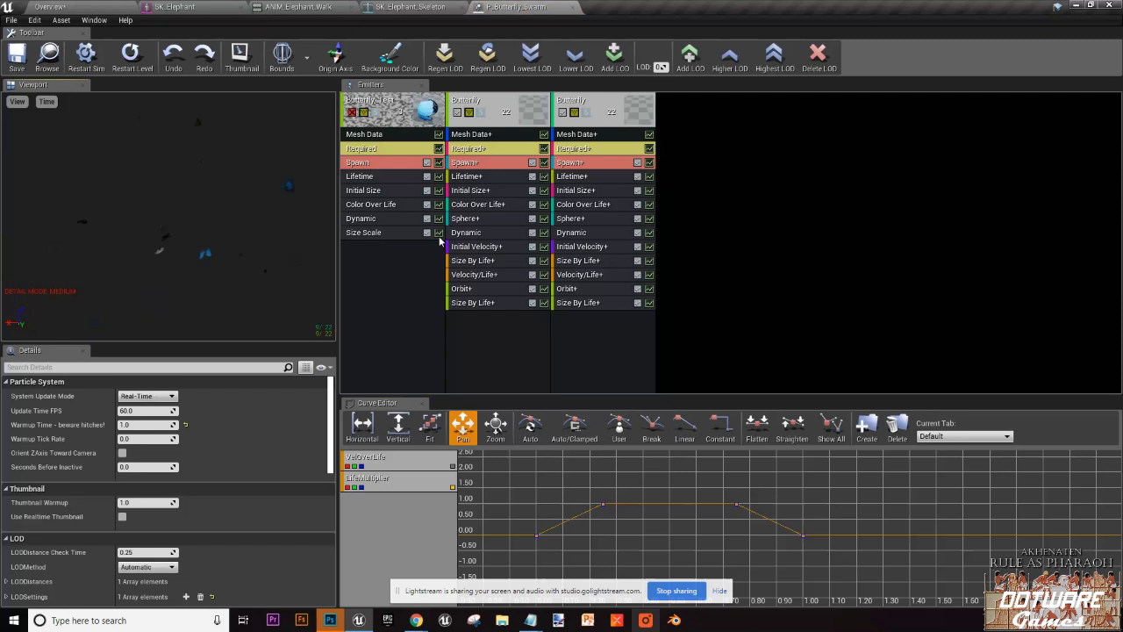
{"action": "left_click", "coordinate": [384, 148]}
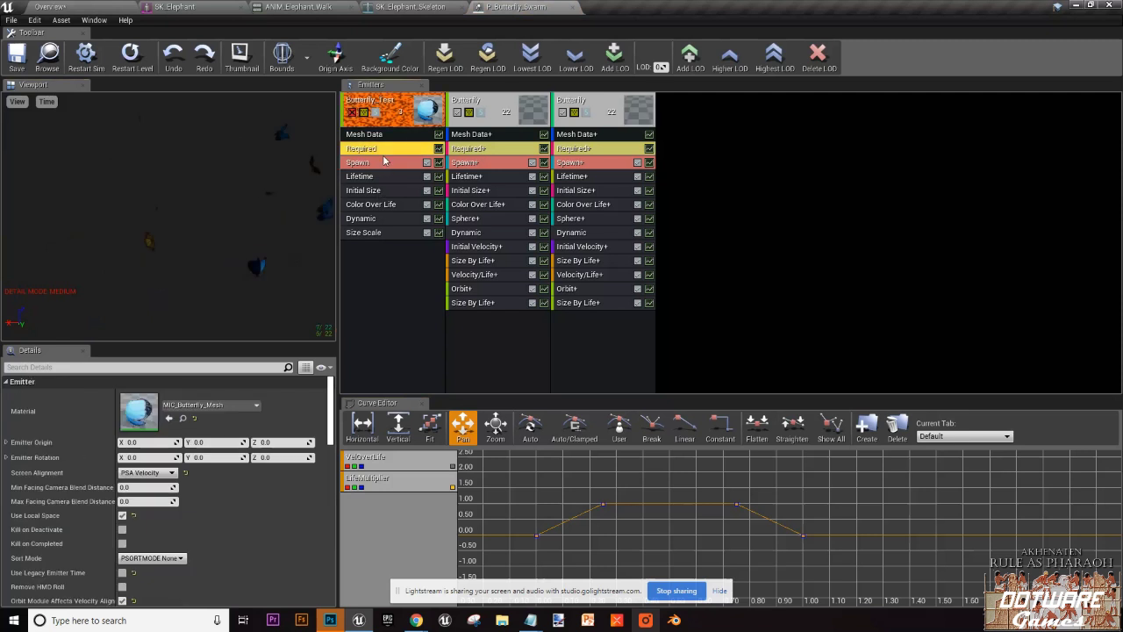
{"action": "left_click", "coordinate": [382, 162]}
{"action": "left_click", "coordinate": [379, 176]}
{"action": "left_click", "coordinate": [379, 204]}
{"action": "left_click", "coordinate": [379, 217]}
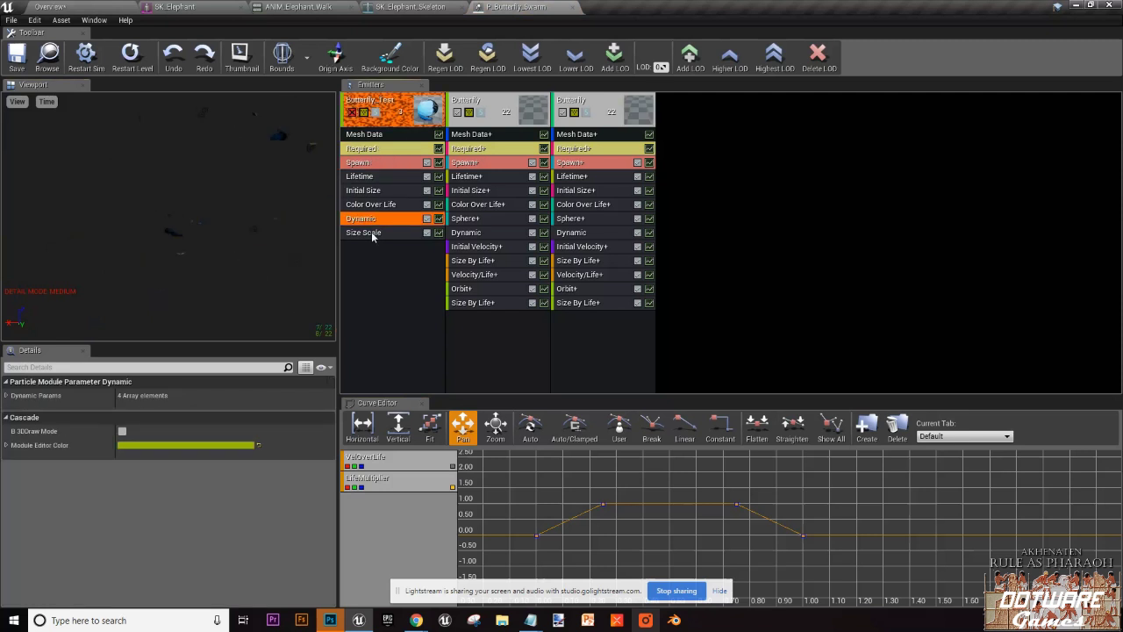
{"action": "left_click", "coordinate": [371, 232]}
Step: Look through the second emitter's modules, including Orbit, Size By Life and Spawn, and expand the Lifetime module's distribution to its range
{"action": "left_click", "coordinate": [463, 288]}
{"action": "left_click", "coordinate": [474, 261]}
{"action": "left_click", "coordinate": [491, 205]}
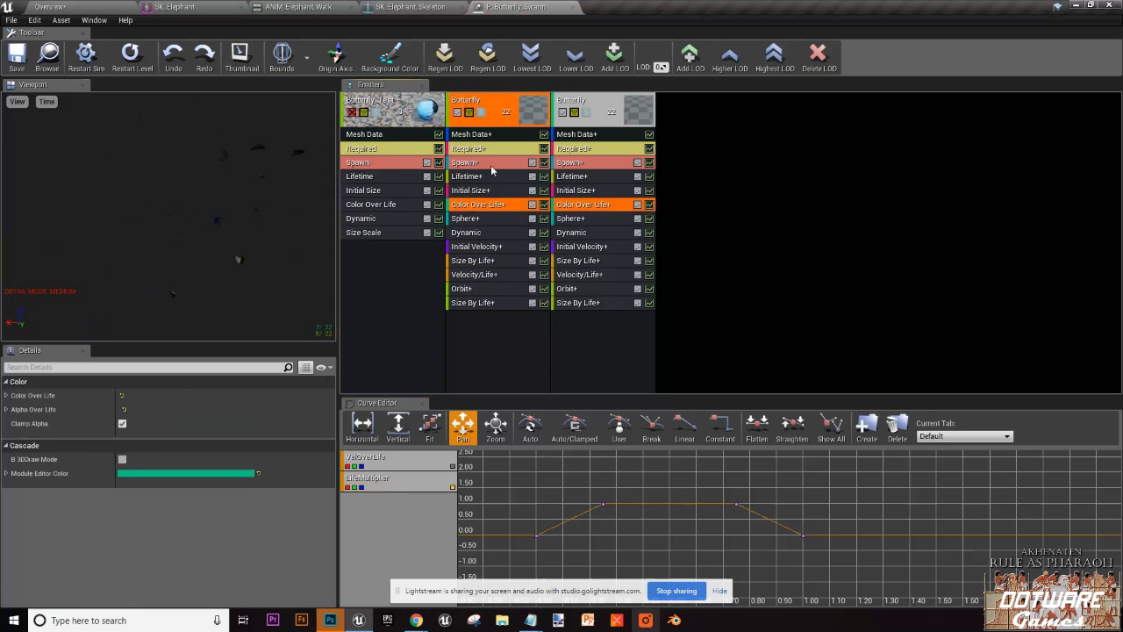
{"action": "left_click", "coordinate": [491, 164]}
{"action": "left_click", "coordinate": [489, 192]}
{"action": "left_click", "coordinate": [488, 178]}
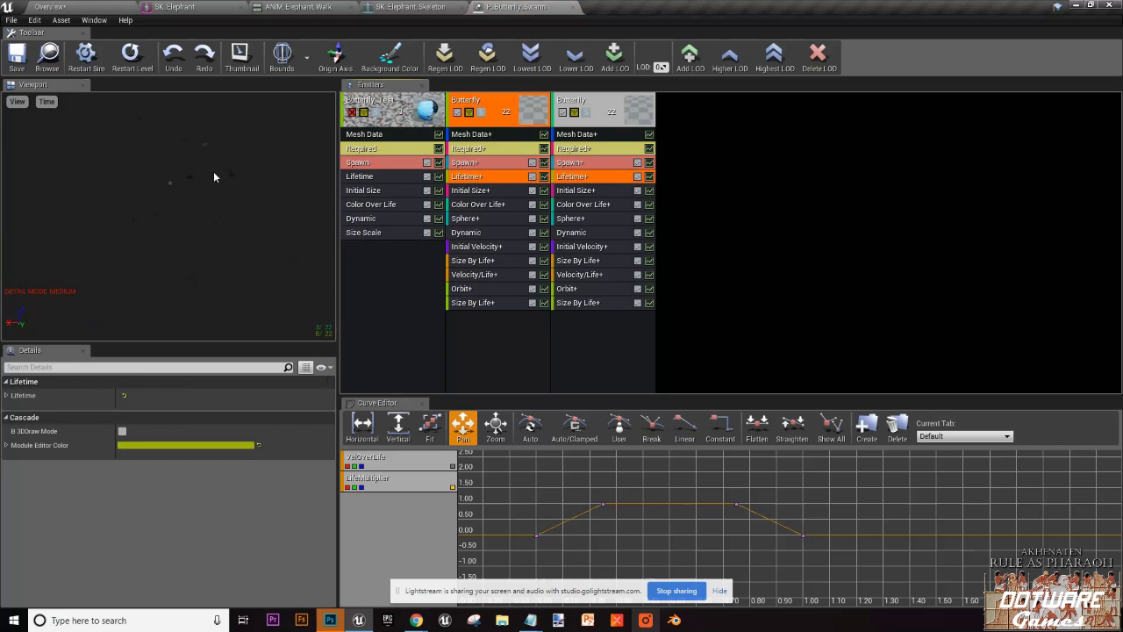
{"action": "left_click", "coordinate": [6, 396]}
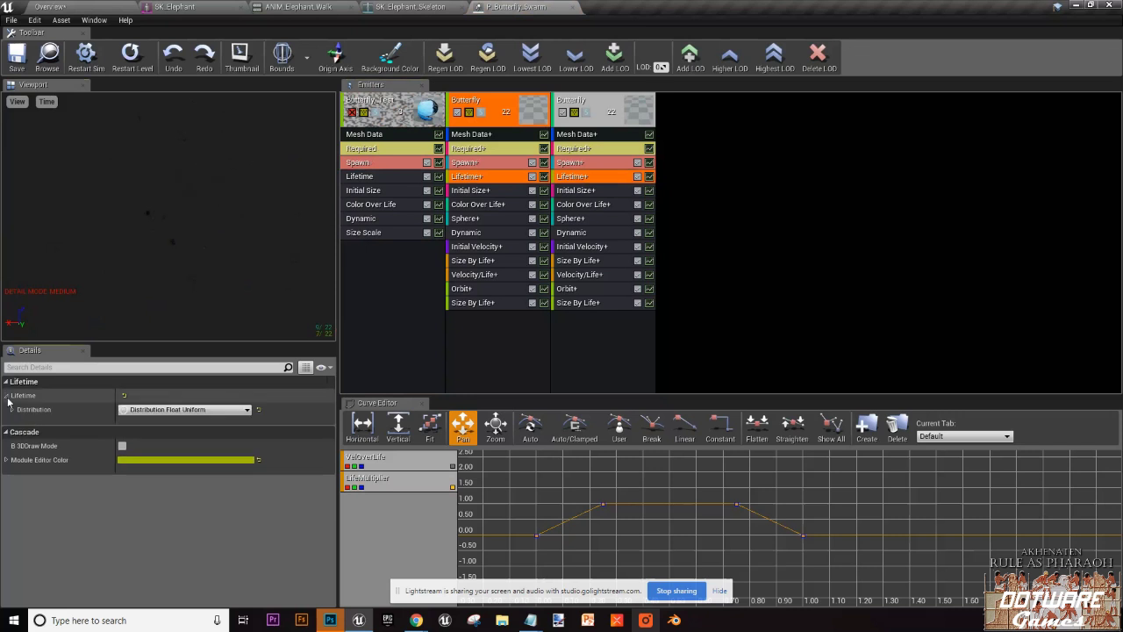
{"action": "left_click", "coordinate": [12, 409]}
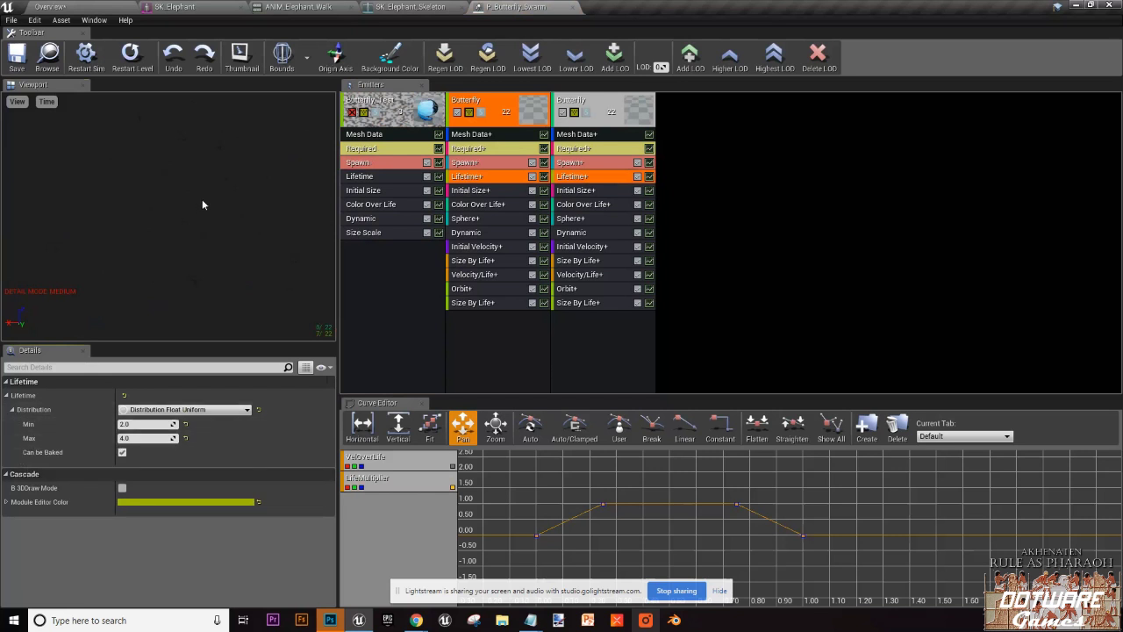
Step: Return to the Overview level and raise the butterfly swarm above the floor to Z 50
{"action": "left_click", "coordinate": [100, 5]}
{"action": "scroll", "coordinate": [441, 251], "scroll_direction": "up", "scroll_amount": 3}
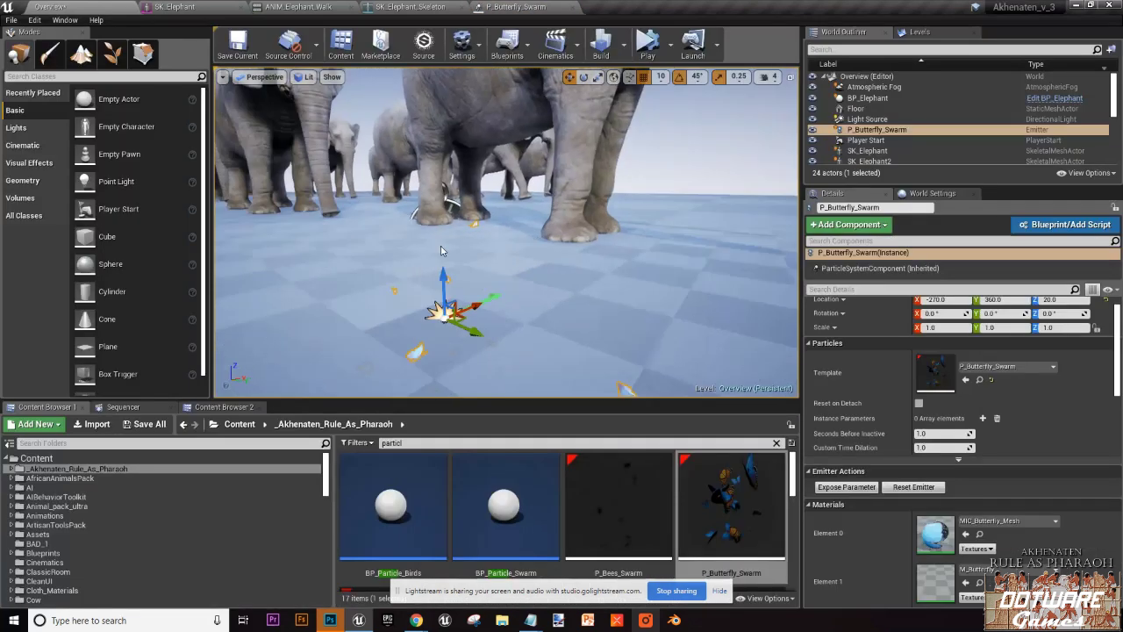
{"action": "scroll", "coordinate": [440, 251], "scroll_direction": "up", "scroll_amount": 5}
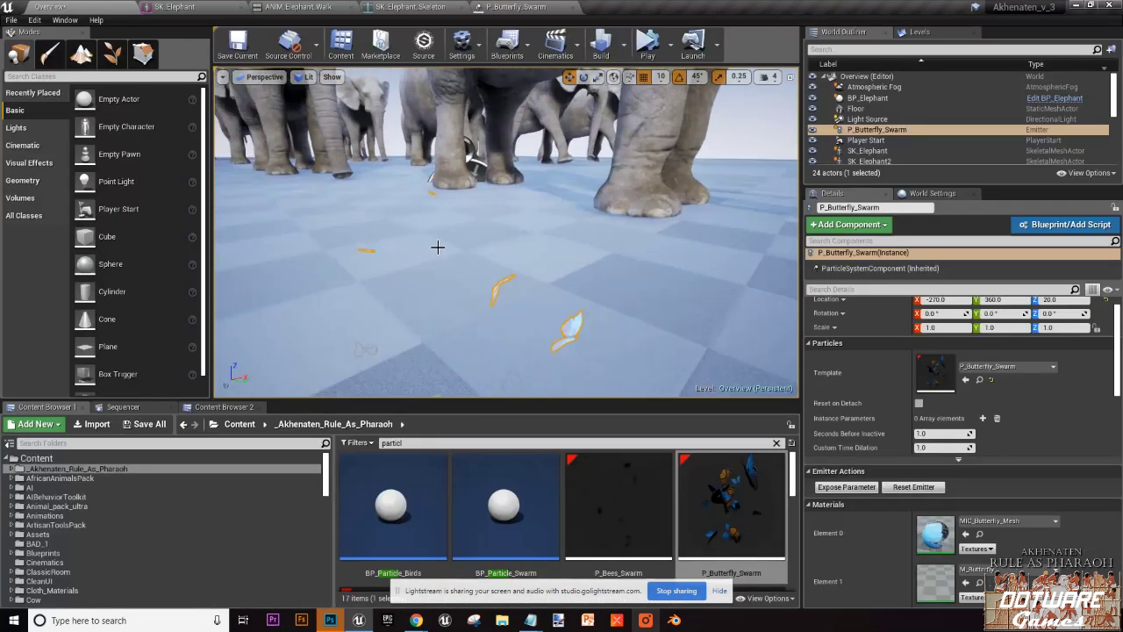
{"action": "scroll", "coordinate": [437, 246], "scroll_direction": "down", "scroll_amount": 3}
{"action": "left_click_drag", "start_coordinate": [476, 235], "coordinate": [476, 202]}
{"action": "scroll", "coordinate": [511, 238], "scroll_direction": "up", "scroll_amount": 1}
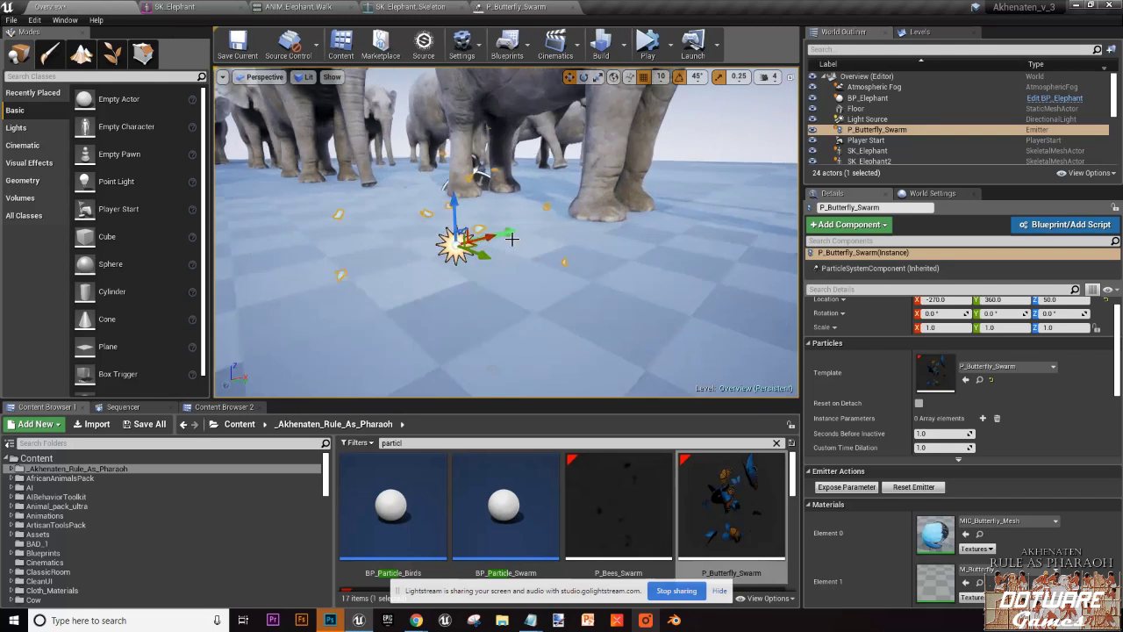
Step: Open the swarm's first material, MIC_Butterfly_Mesh, and examine the butterfly preview from several angles and distances
{"action": "scroll", "coordinate": [923, 478], "scroll_direction": "down", "scroll_amount": 5}
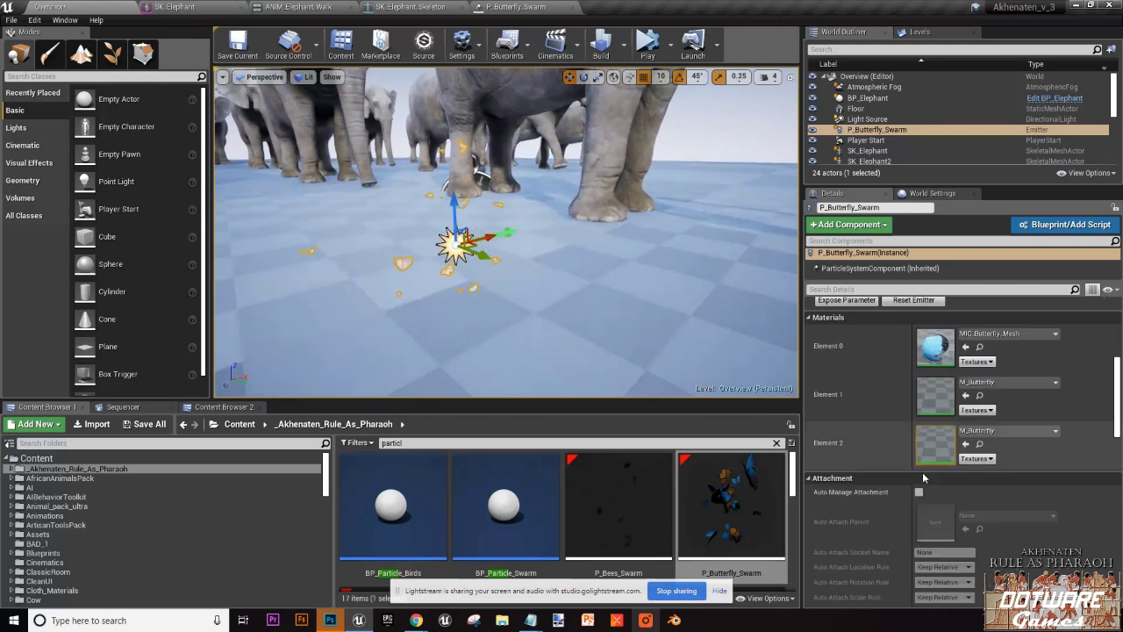
{"action": "scroll", "coordinate": [926, 456], "scroll_direction": "up", "scroll_amount": 4}
{"action": "scroll", "coordinate": [930, 430], "scroll_direction": "down", "scroll_amount": 3}
{"action": "double_click", "coordinate": [935, 405]}
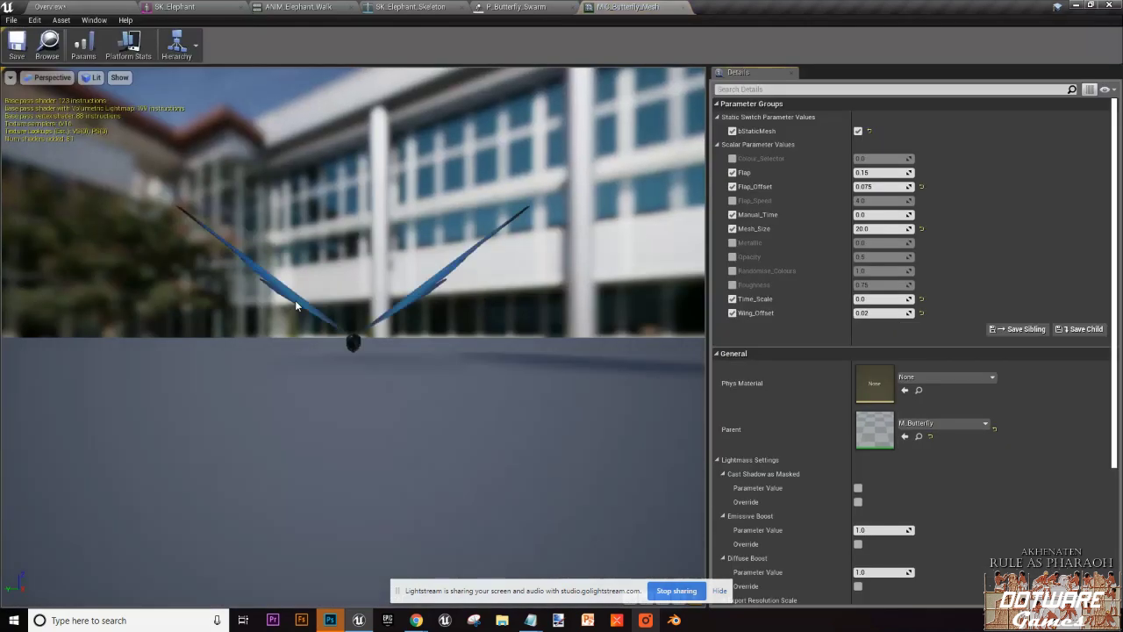
{"action": "scroll", "coordinate": [313, 296], "scroll_direction": "up", "scroll_amount": 6}
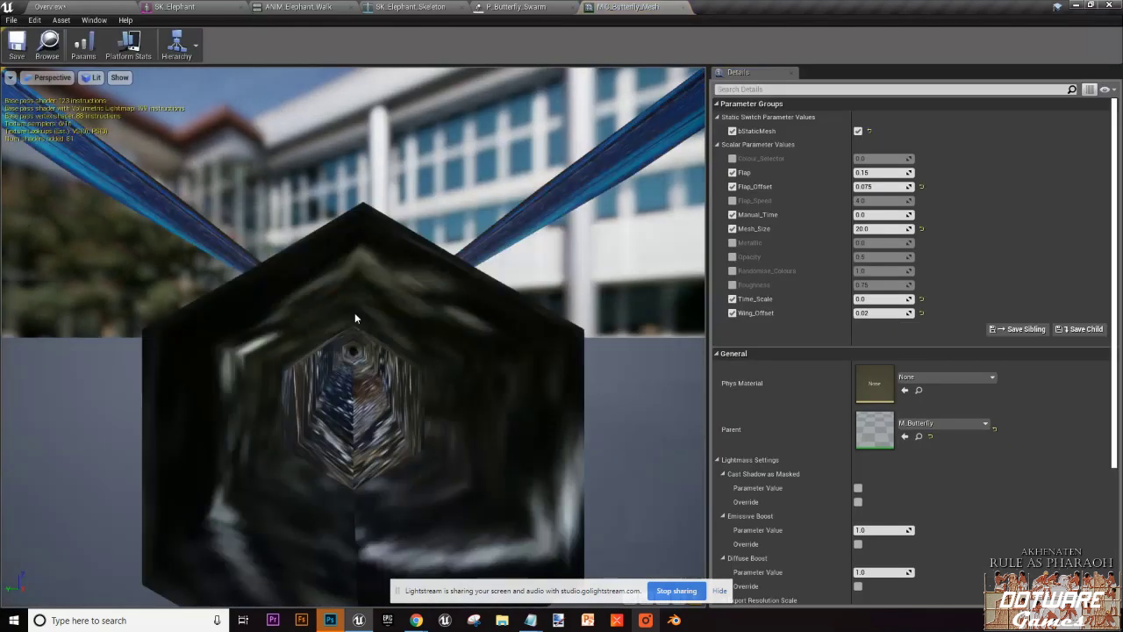
{"action": "scroll", "coordinate": [355, 318], "scroll_direction": "down", "scroll_amount": 6}
{"action": "scroll", "coordinate": [356, 281], "scroll_direction": "up", "scroll_amount": 2}
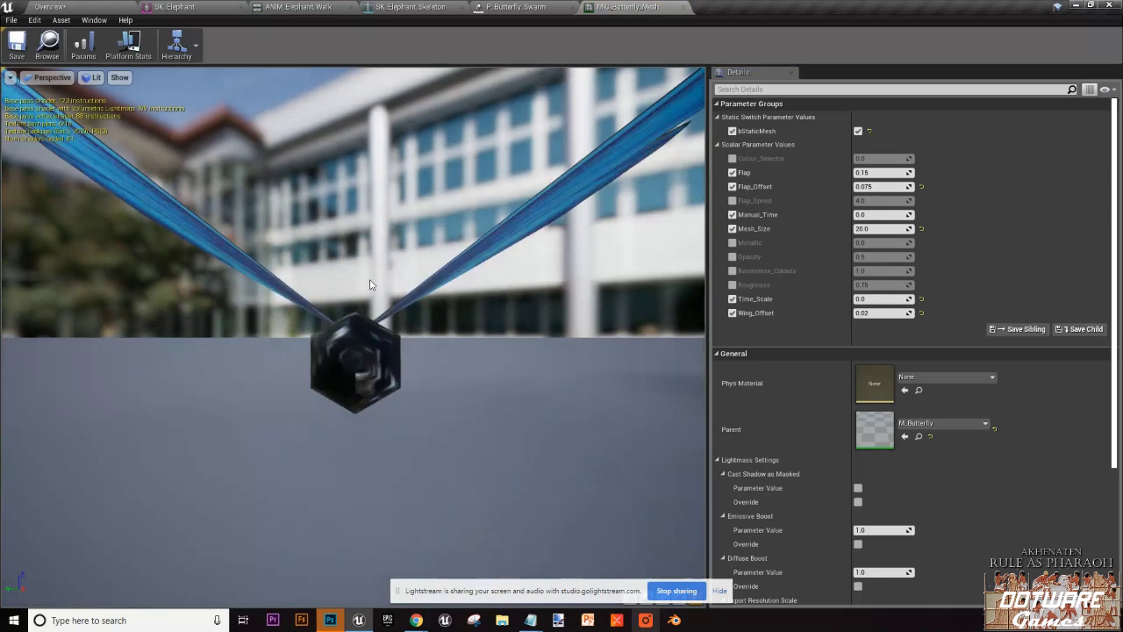
{"action": "scroll", "coordinate": [386, 311], "scroll_direction": "down", "scroll_amount": 5}
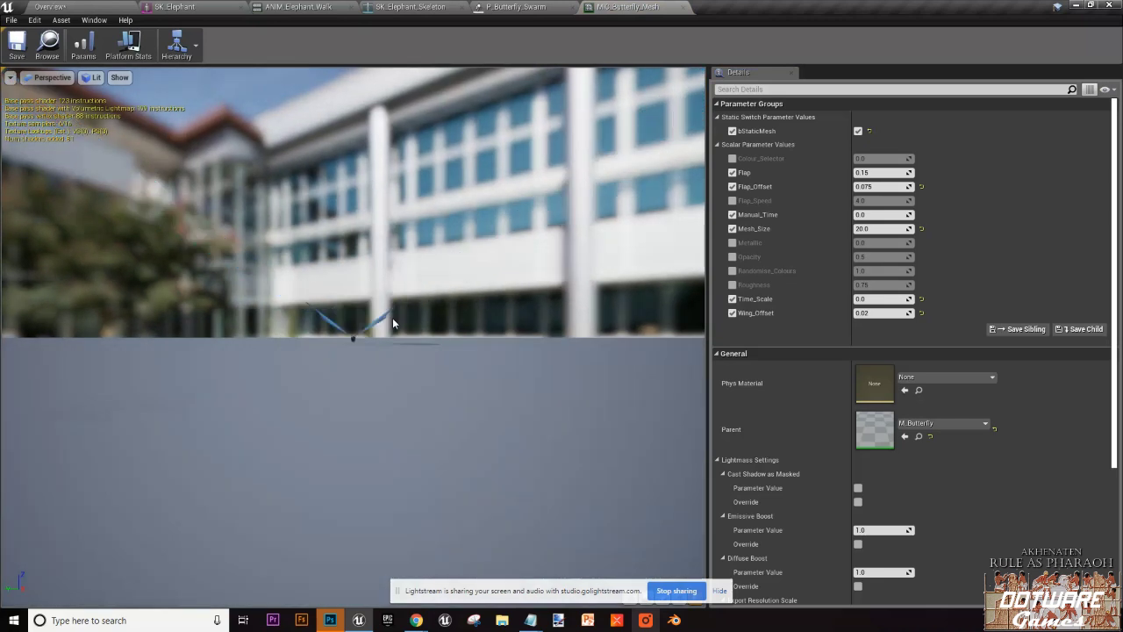
{"action": "mouse_move", "coordinate": [392, 323]}
{"action": "left_mouse_down"}
{"action": "mouse_move", "coordinate": [357, 387]}
{"action": "mouse_move", "coordinate": [125, 439]}
{"action": "mouse_move", "coordinate": [392, 329]}
{"action": "left_mouse_up"}
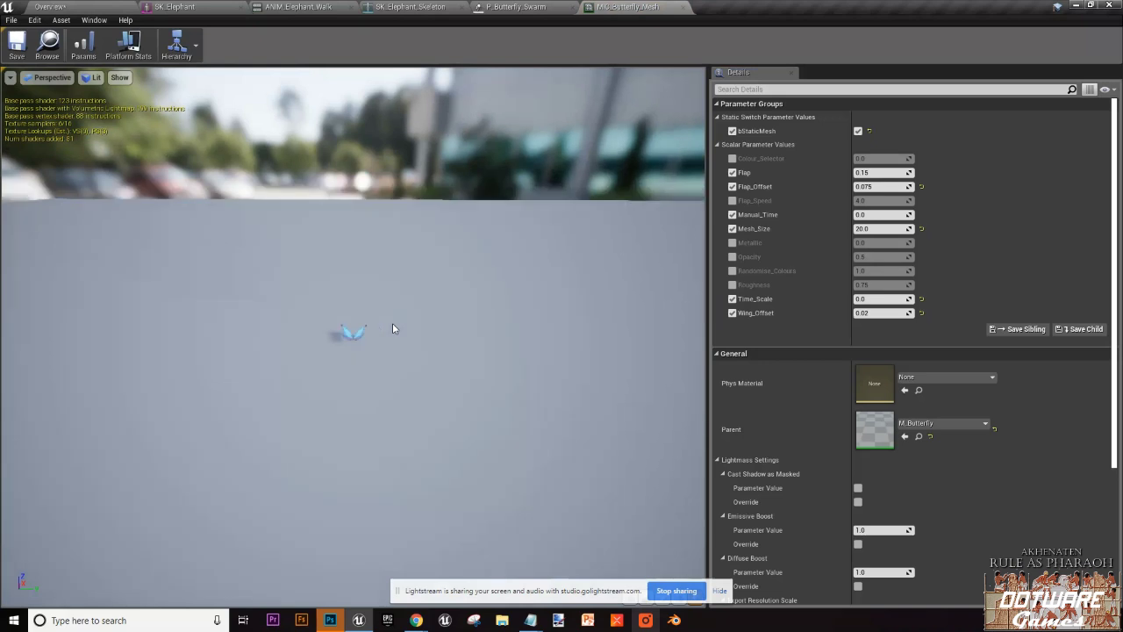
{"action": "scroll", "coordinate": [392, 323], "scroll_direction": "up", "scroll_amount": 3}
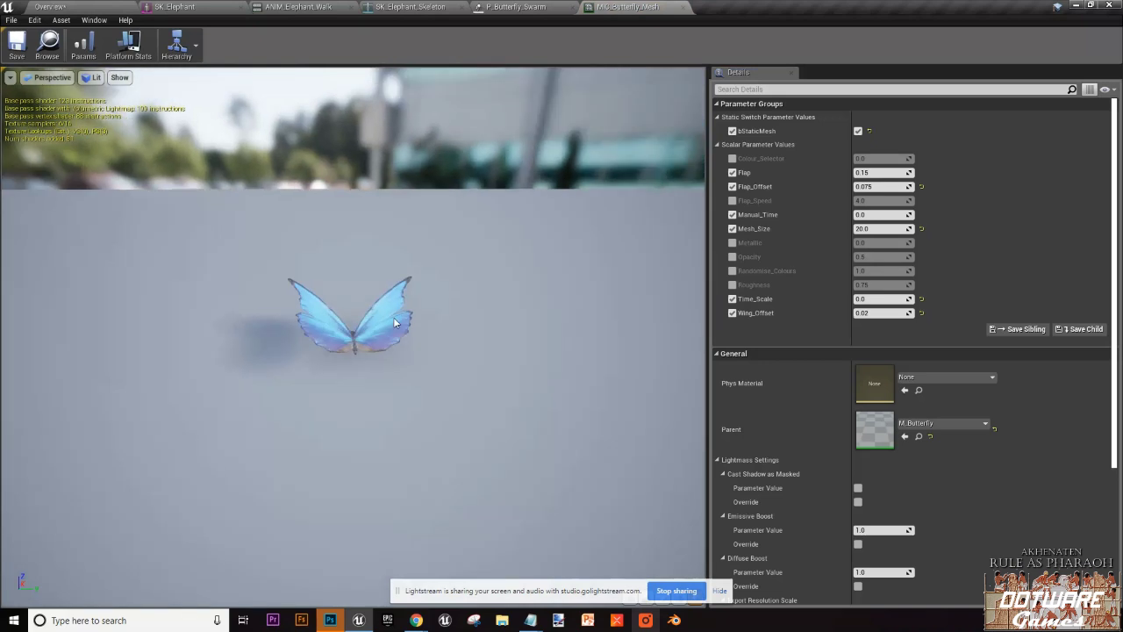
{"action": "left_click_drag", "start_coordinate": [394, 323], "coordinate": [742, 502]}
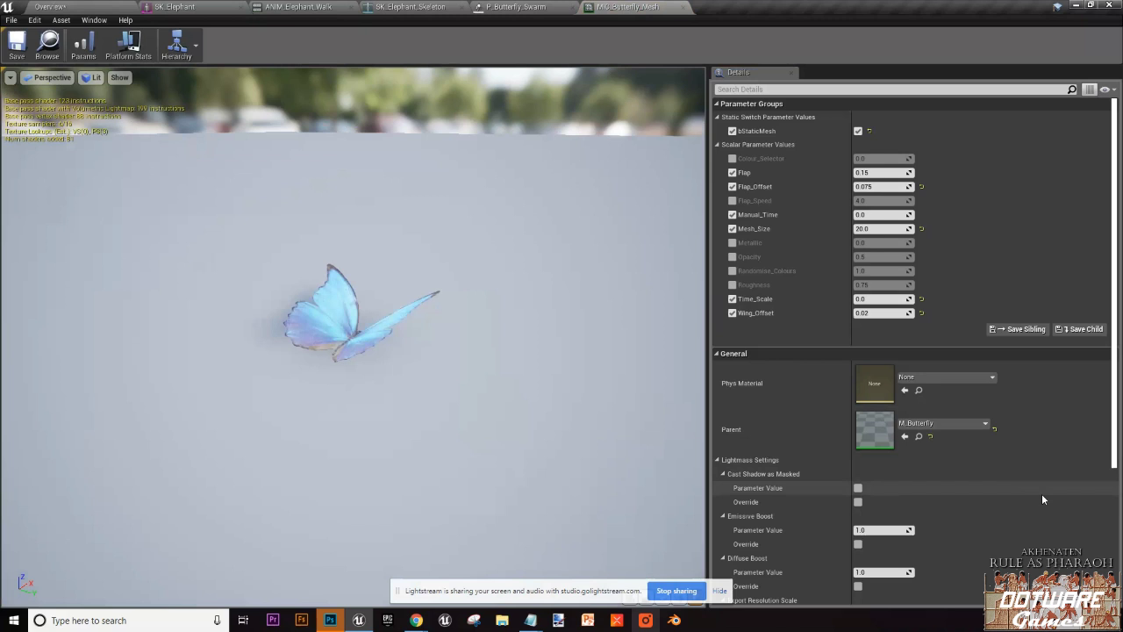
{"action": "scroll", "coordinate": [282, 307], "scroll_direction": "down", "scroll_amount": 5}
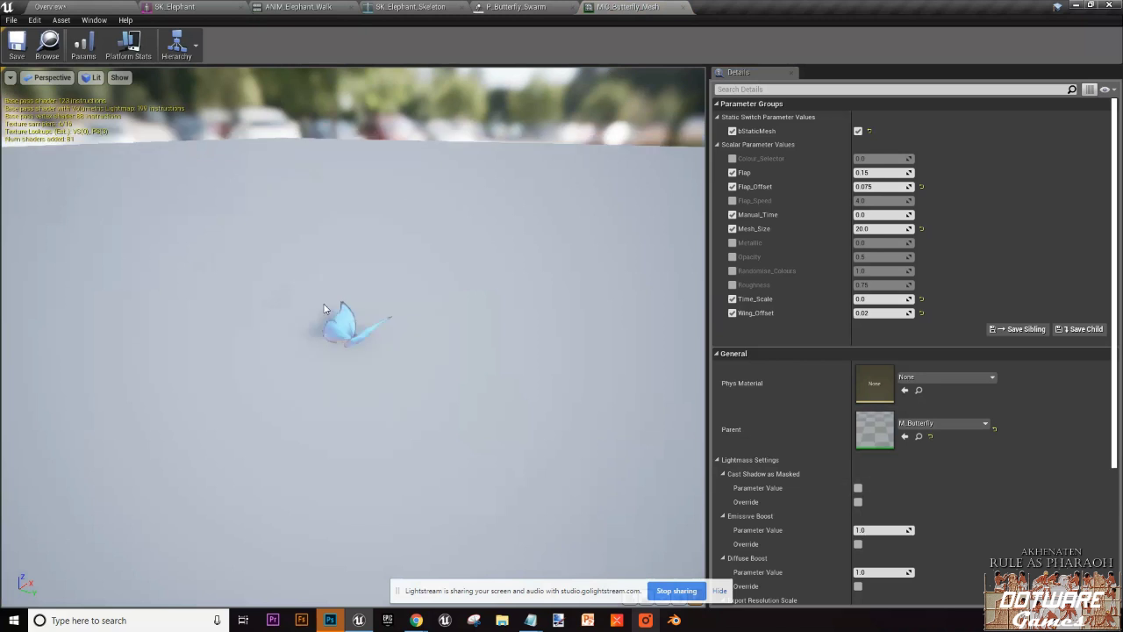
{"action": "scroll", "coordinate": [401, 288], "scroll_direction": "up", "scroll_amount": 5}
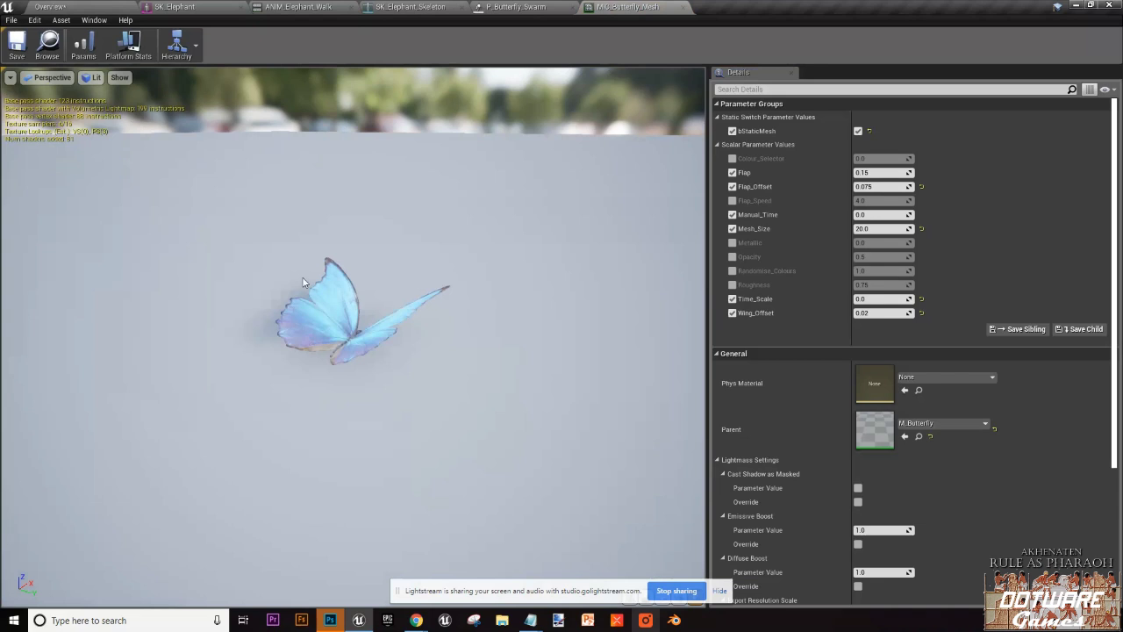
Step: Open the parent material M_Butterfly and examine its node graph from the material output back to the wing-flap nodes
{"action": "double_click", "coordinate": [875, 441]}
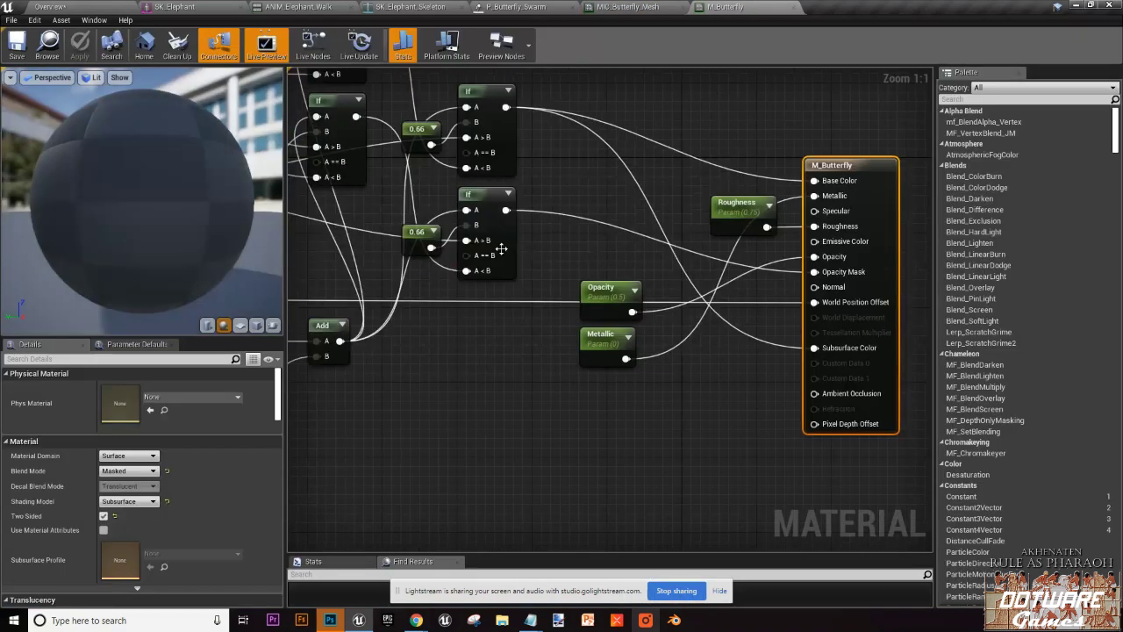
{"action": "right_click_drag", "start_coordinate": [582, 293], "coordinate": [753, 240]}
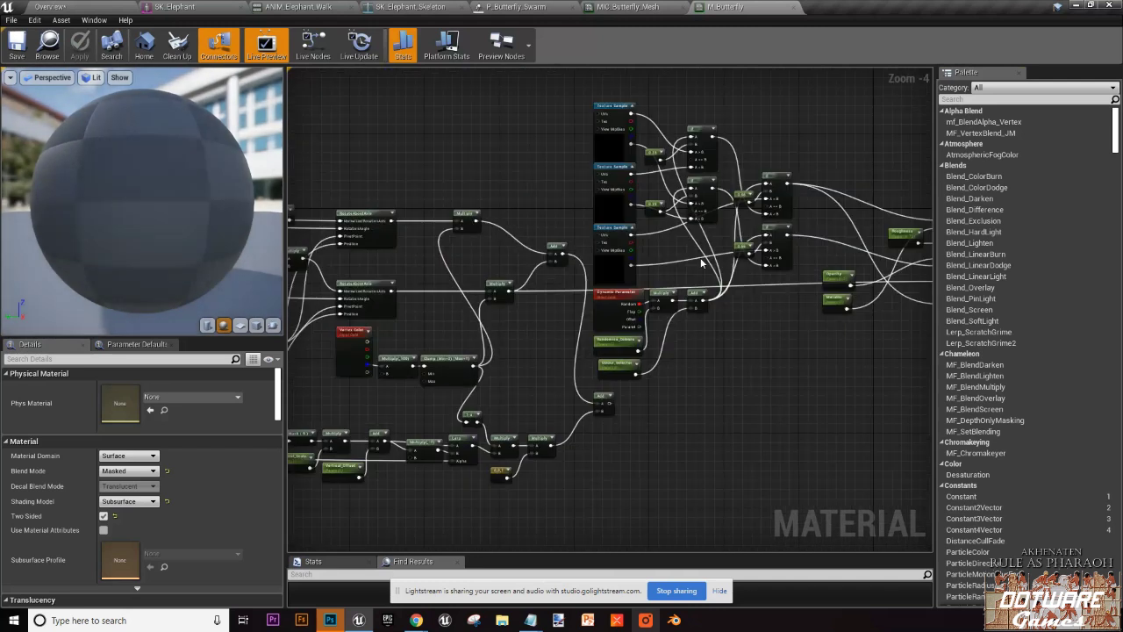
{"action": "right_click_drag", "start_coordinate": [498, 303], "coordinate": [651, 385]}
{"action": "scroll", "coordinate": [357, 372], "scroll_direction": "up", "scroll_amount": 1}
{"action": "right_click_drag", "start_coordinate": [573, 405], "coordinate": [723, 276]}
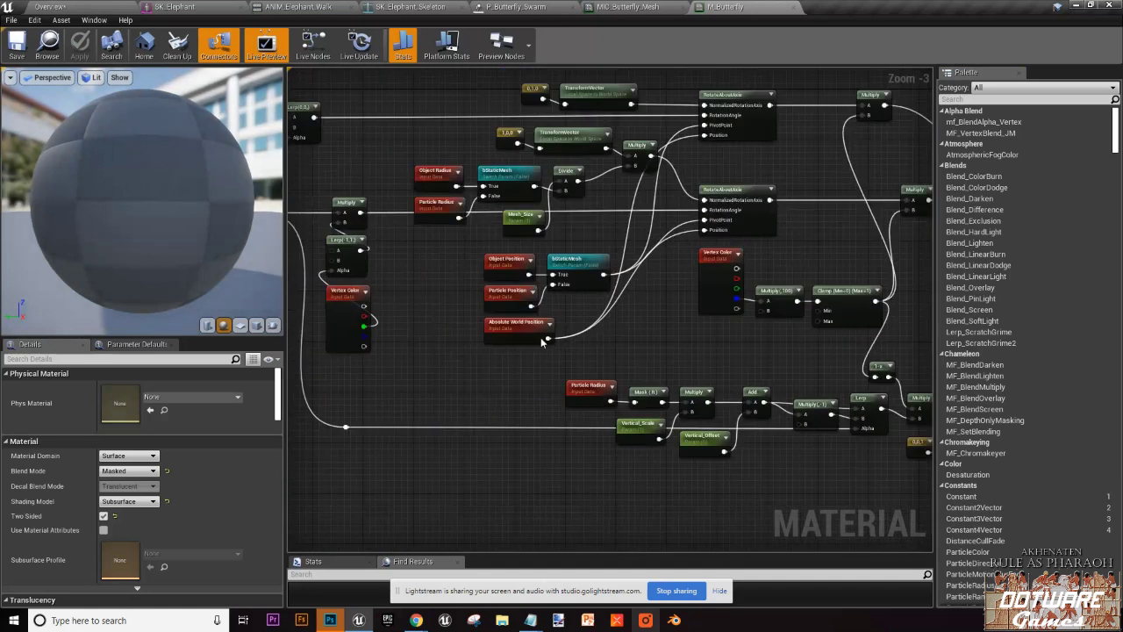
{"action": "right_click_drag", "start_coordinate": [444, 333], "coordinate": [698, 366]}
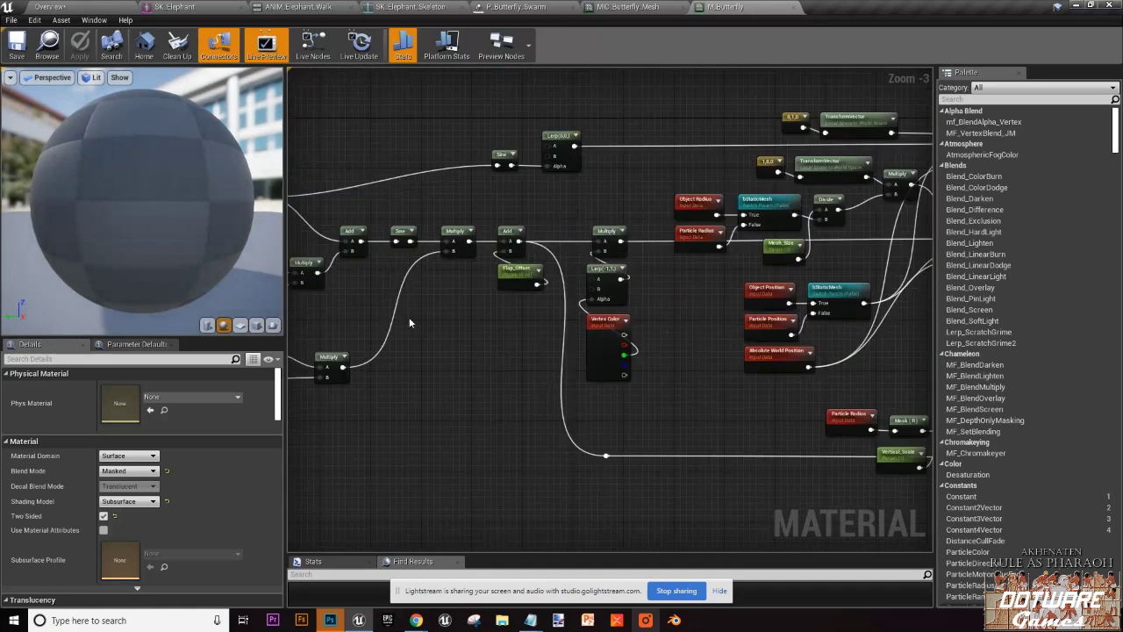
{"action": "right_click_drag", "start_coordinate": [409, 316], "coordinate": [626, 269]}
{"action": "scroll", "coordinate": [807, 317], "scroll_direction": "up", "scroll_amount": 2}
{"action": "scroll", "coordinate": [751, 329], "scroll_direction": "down", "scroll_amount": 3}
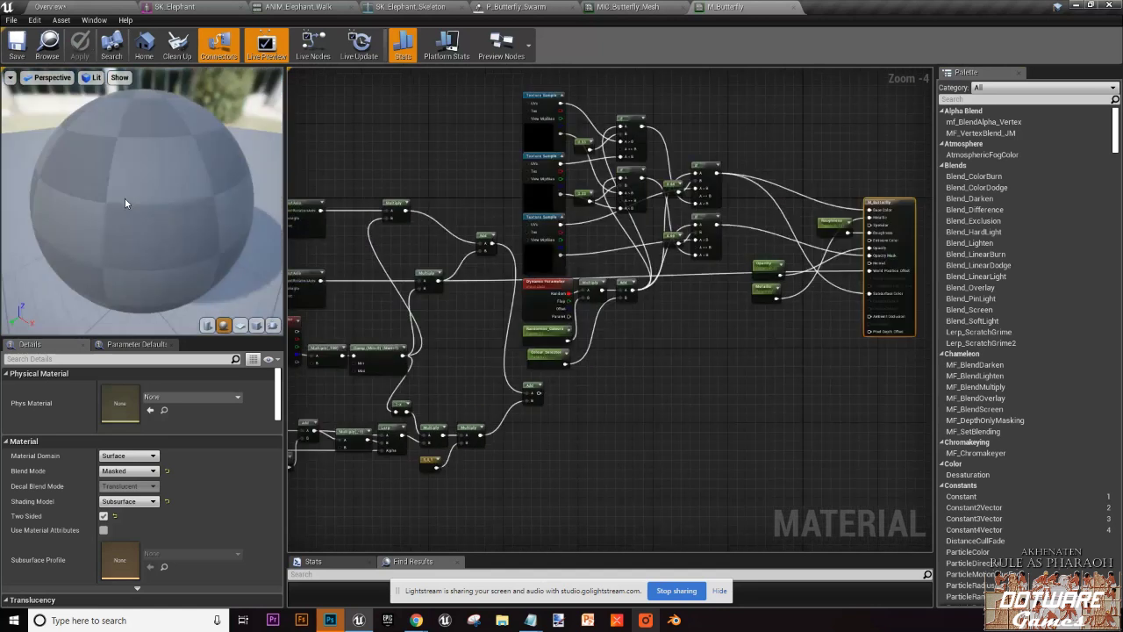
{"action": "left_click_drag", "start_coordinate": [125, 198], "coordinate": [214, 198]}
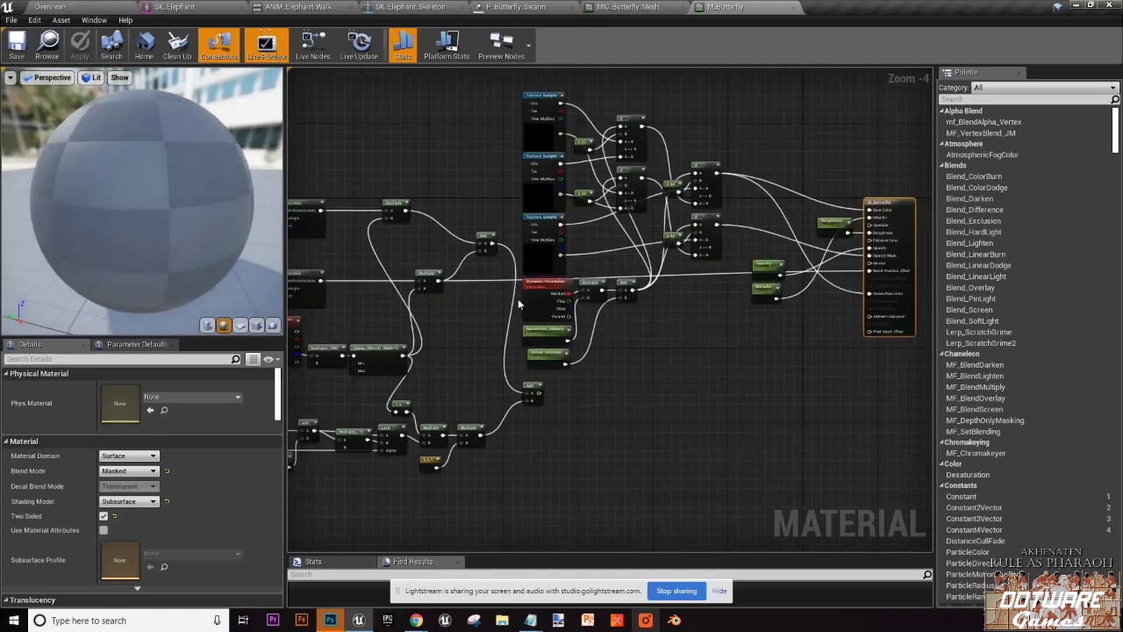
{"action": "right_click_drag", "start_coordinate": [518, 300], "coordinate": [625, 247]}
{"action": "right_click_drag", "start_coordinate": [741, 277], "coordinate": [667, 294]}
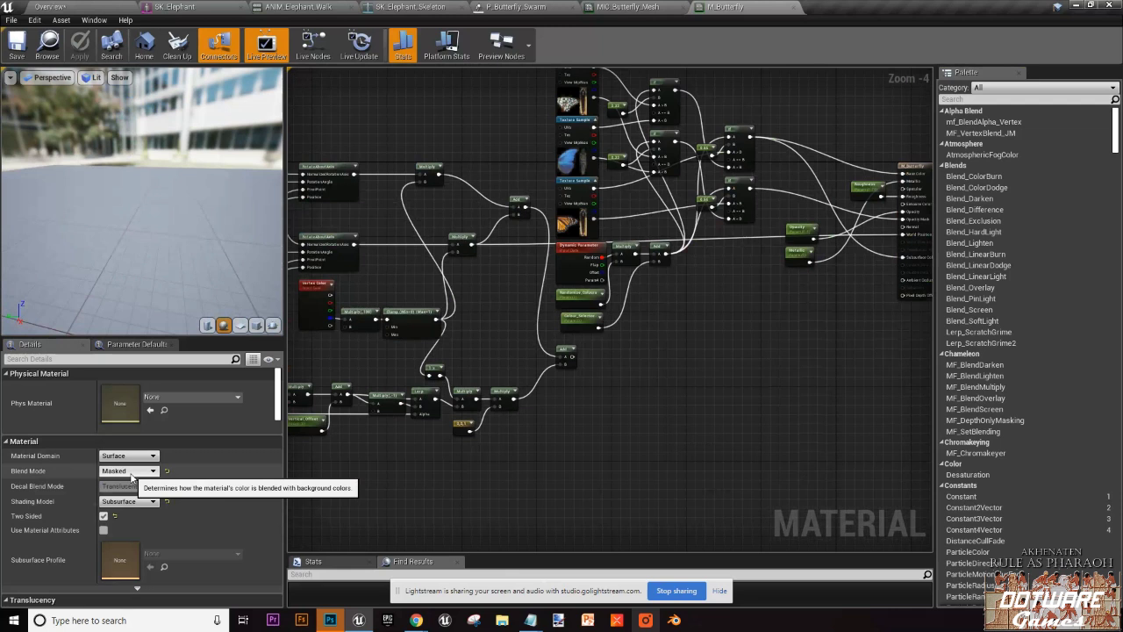
Step: Examine the white, blue and orange butterfly Texture Sample nodes in the material graph, ending with the orange one selected
{"action": "scroll", "coordinate": [707, 328], "scroll_direction": "up", "scroll_amount": 5}
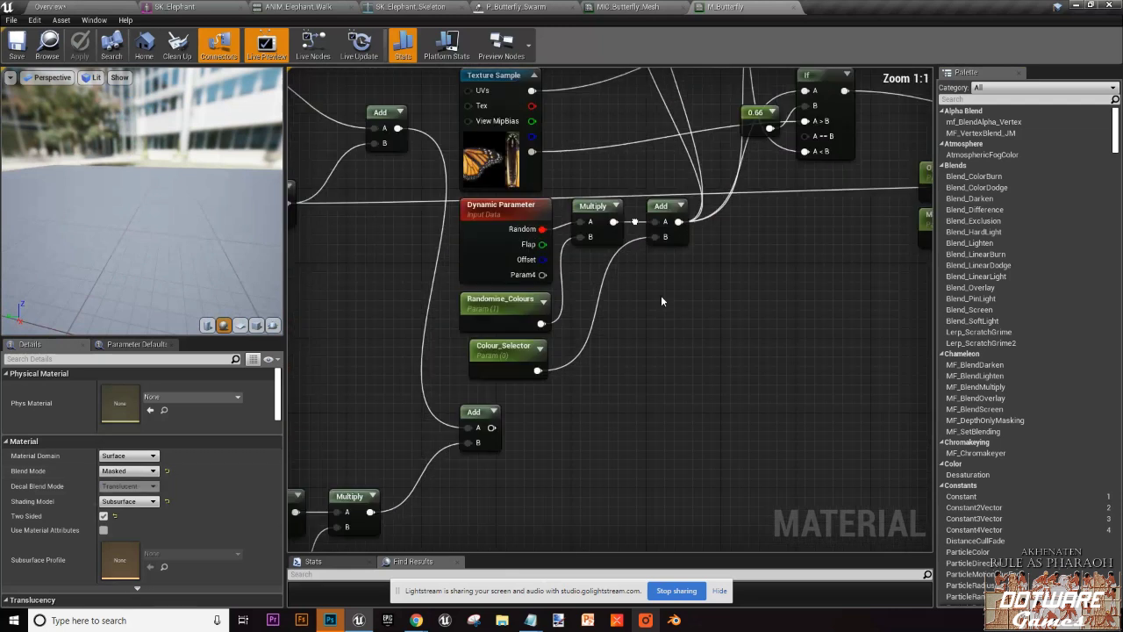
{"action": "right_click_drag", "start_coordinate": [643, 365], "coordinate": [658, 475]}
{"action": "left_click", "coordinate": [545, 207]}
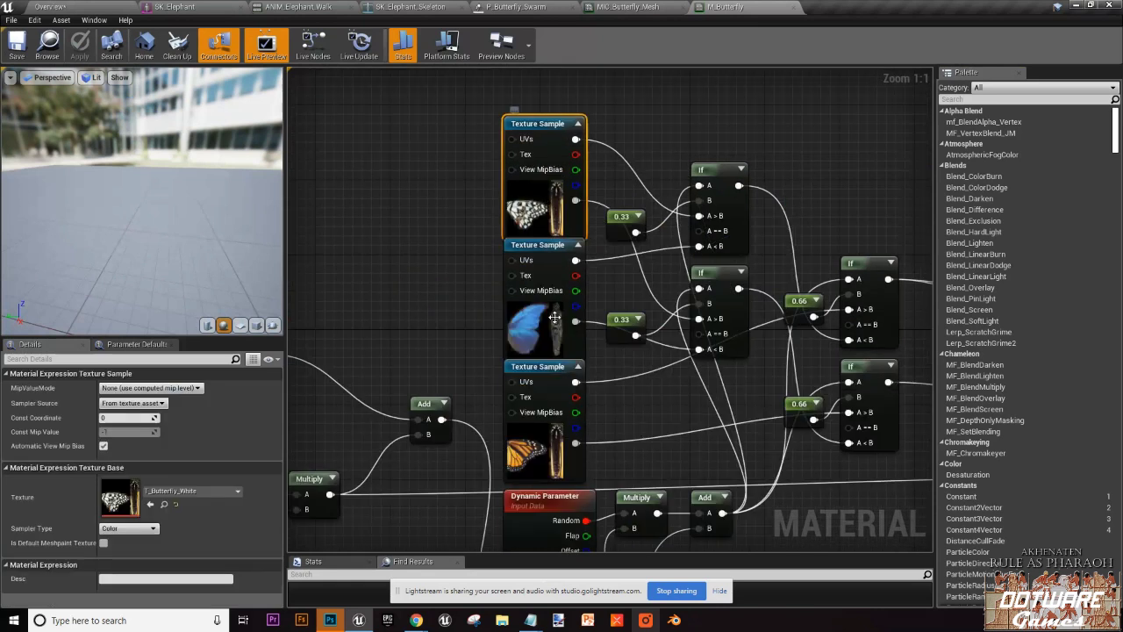
{"action": "left_click", "coordinate": [551, 328]}
{"action": "left_click", "coordinate": [558, 436]}
{"action": "left_click_drag", "start_coordinate": [443, 170], "coordinate": [456, 202]}
{"action": "left_click", "coordinate": [539, 443]}
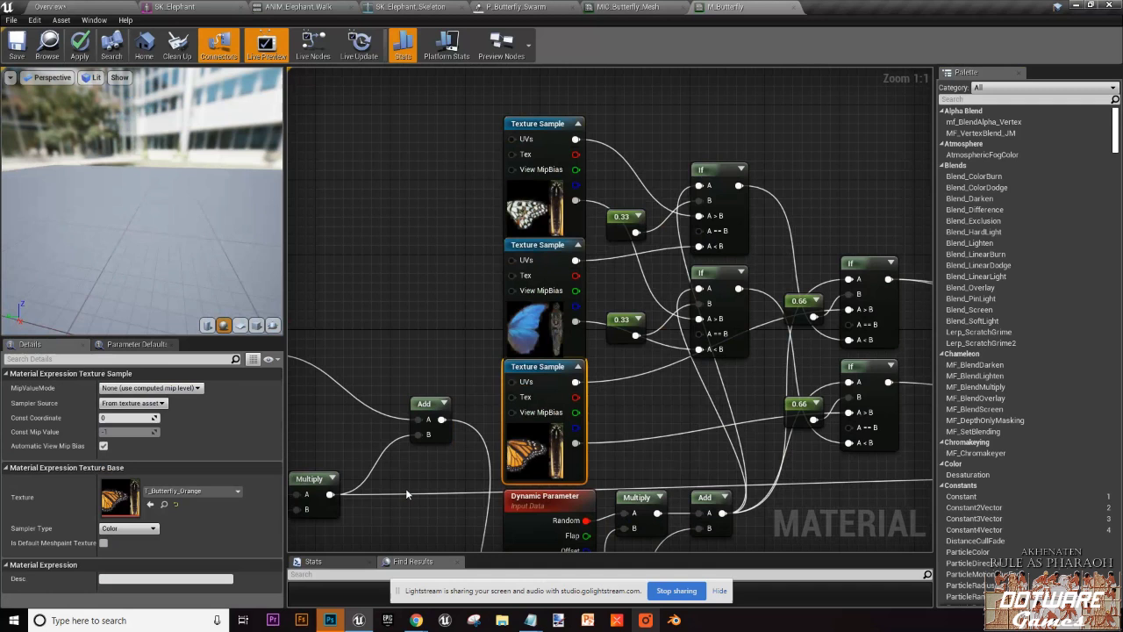
Step: View the source textures T_Butterfly_Orange, T_Butterfly_Blue and T_Butterfly_White one after another, returning to the M_Butterfly graph
{"action": "double_click", "coordinate": [120, 496]}
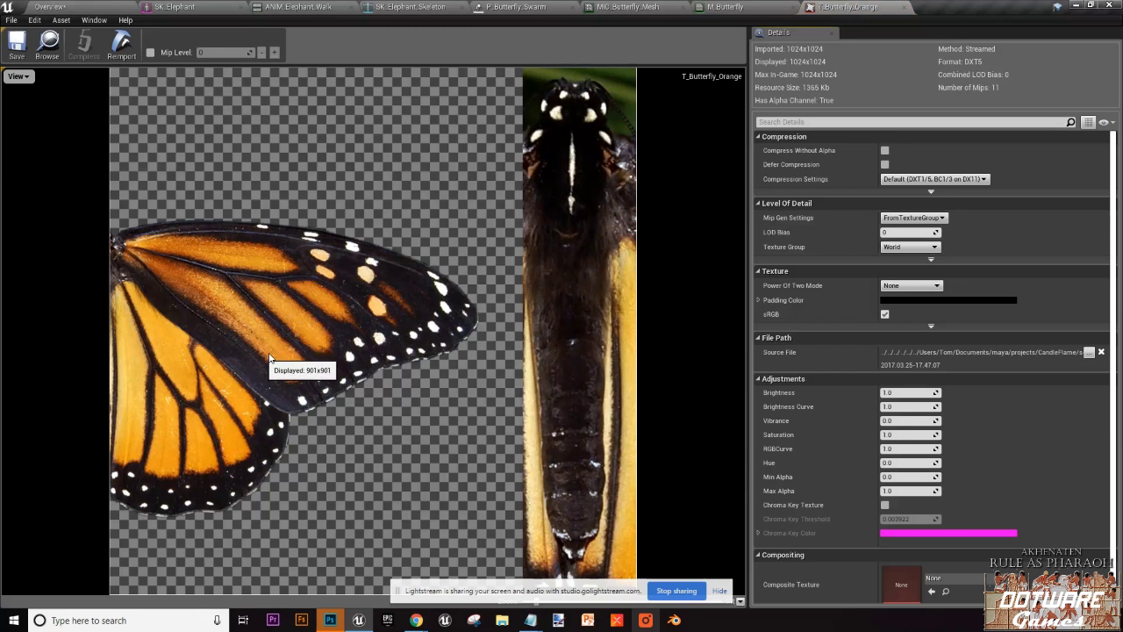
{"action": "left_click", "coordinate": [726, 6]}
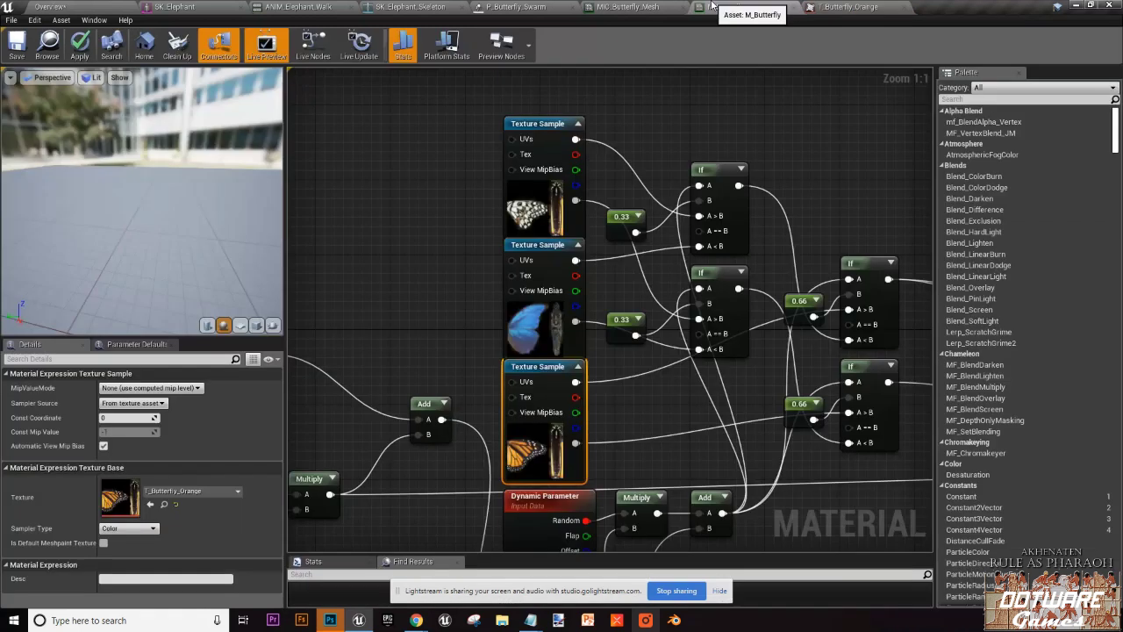
{"action": "double_click", "coordinate": [121, 504]}
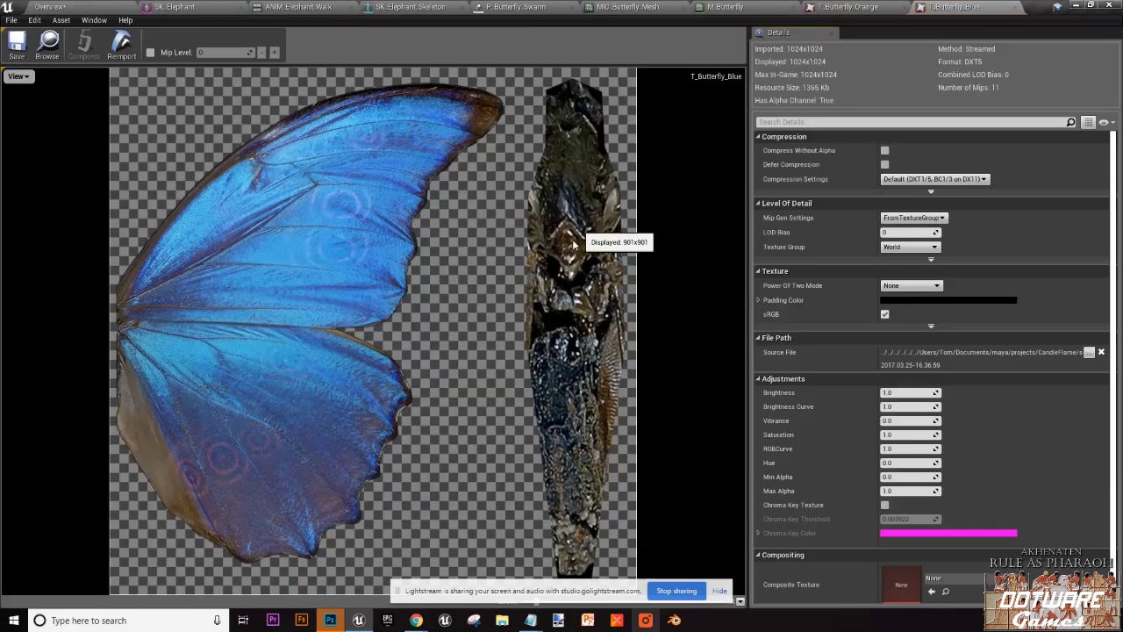
{"action": "left_click", "coordinate": [726, 6]}
{"action": "left_click", "coordinate": [526, 237]}
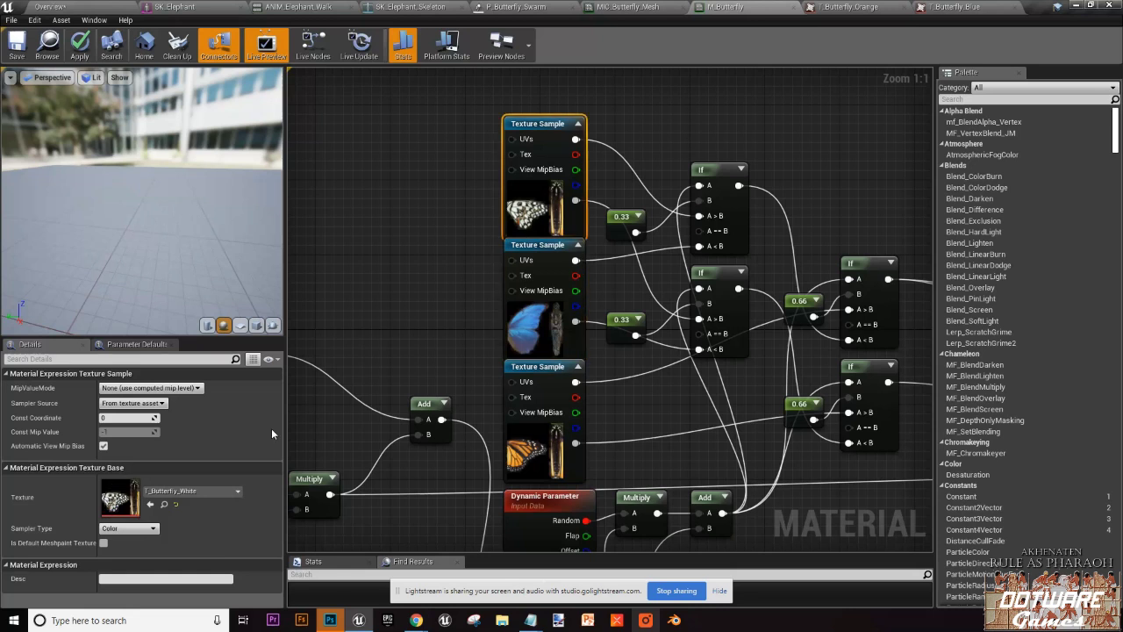
{"action": "double_click", "coordinate": [119, 500]}
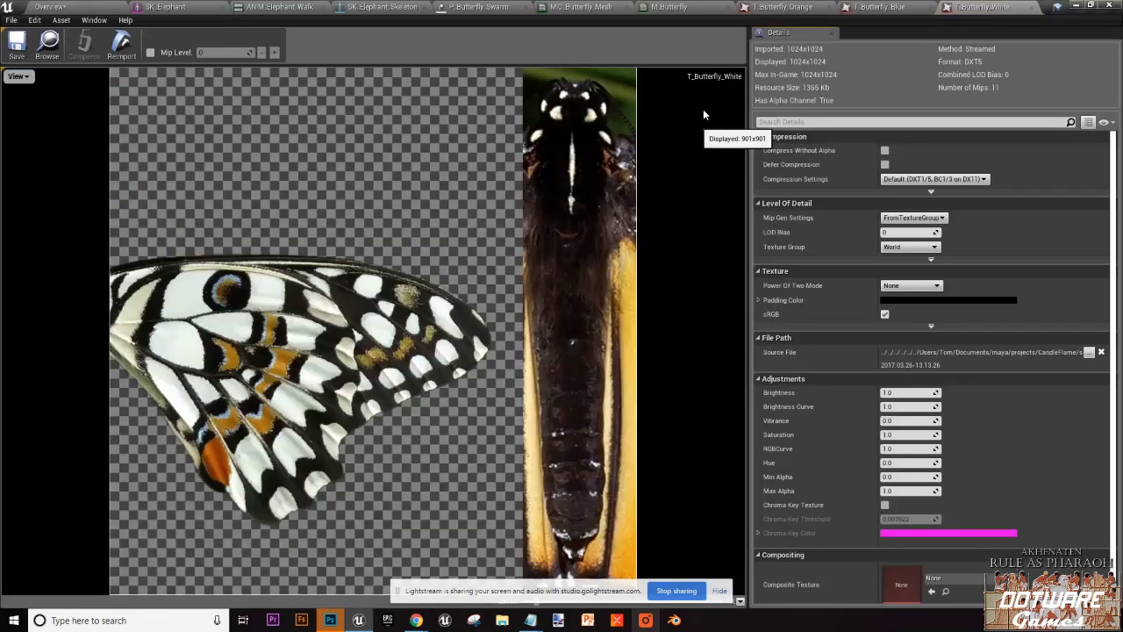
{"action": "left_click", "coordinate": [672, 7]}
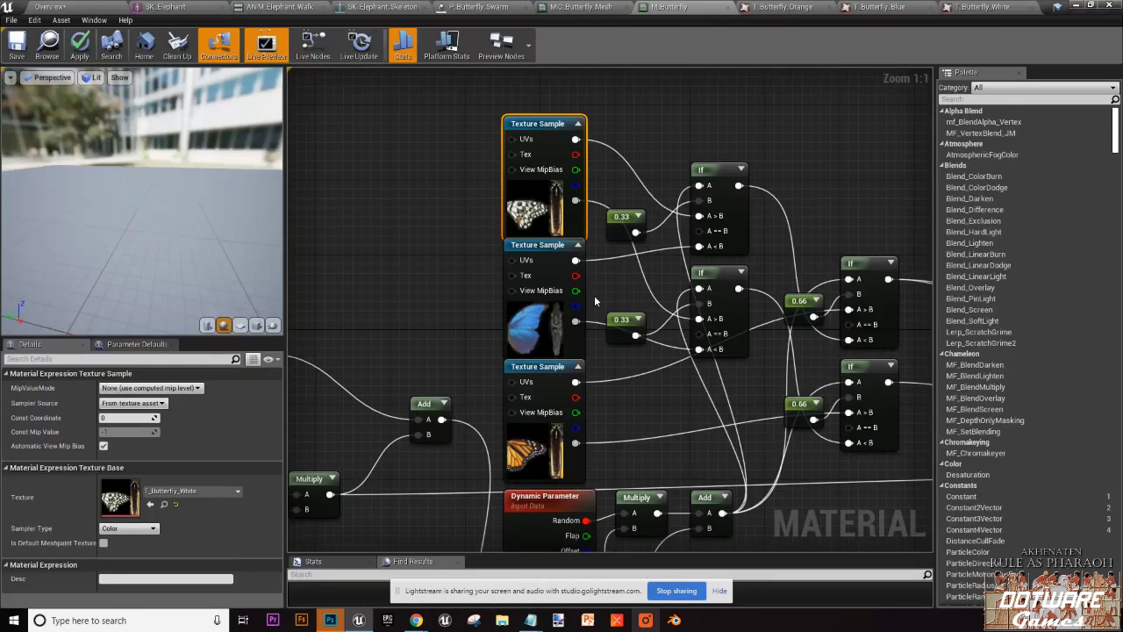
Step: Select the four If nodes and the two 0.66 constants beside the butterfly texture samples
{"action": "right_click_drag", "start_coordinate": [594, 295], "coordinate": [519, 227]}
{"action": "right_click_drag", "start_coordinate": [625, 354], "coordinate": [494, 393]}
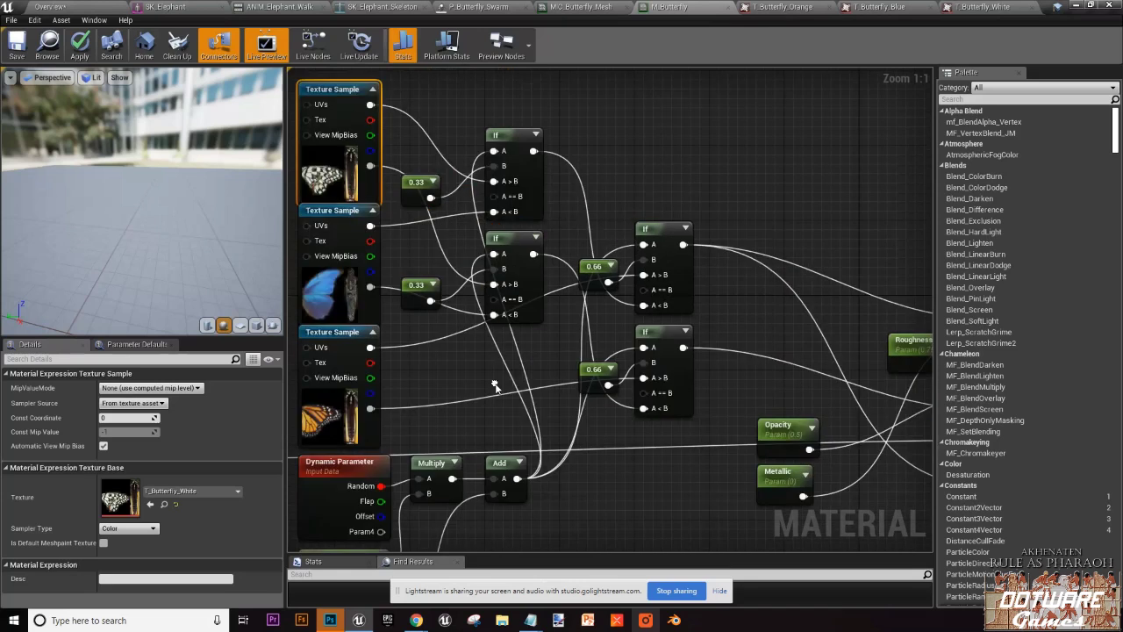
{"action": "left_click_drag", "start_coordinate": [440, 109], "coordinate": [698, 390]}
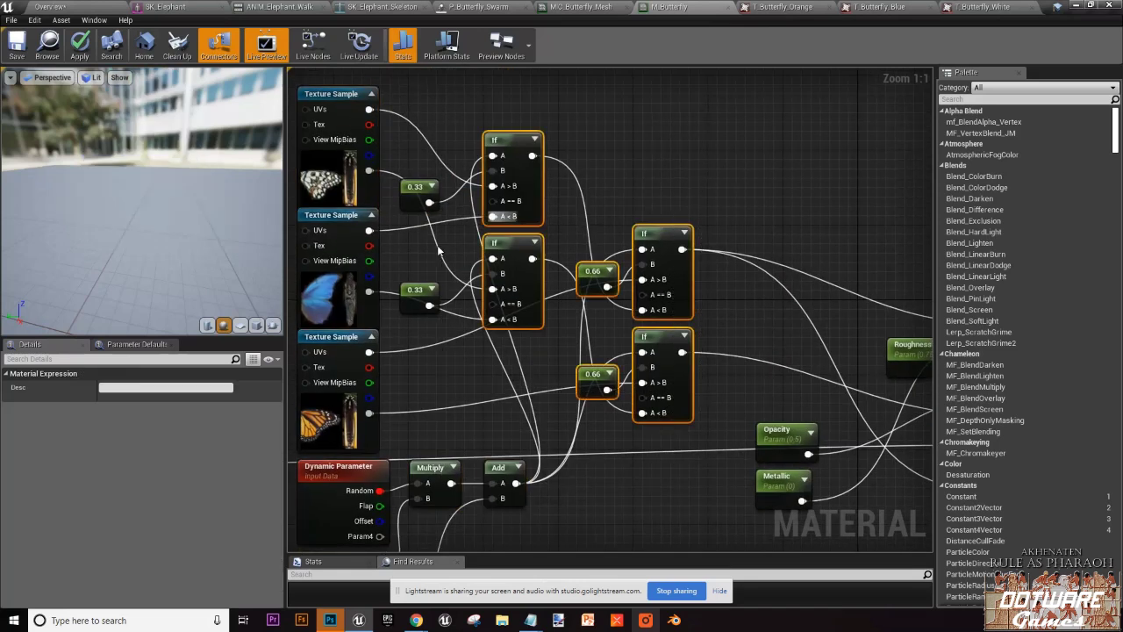
Step: Clear the If and constant selection, then select the whole wing-flap node network together with the butterfly texture nodes
{"action": "left_click", "coordinate": [419, 153]}
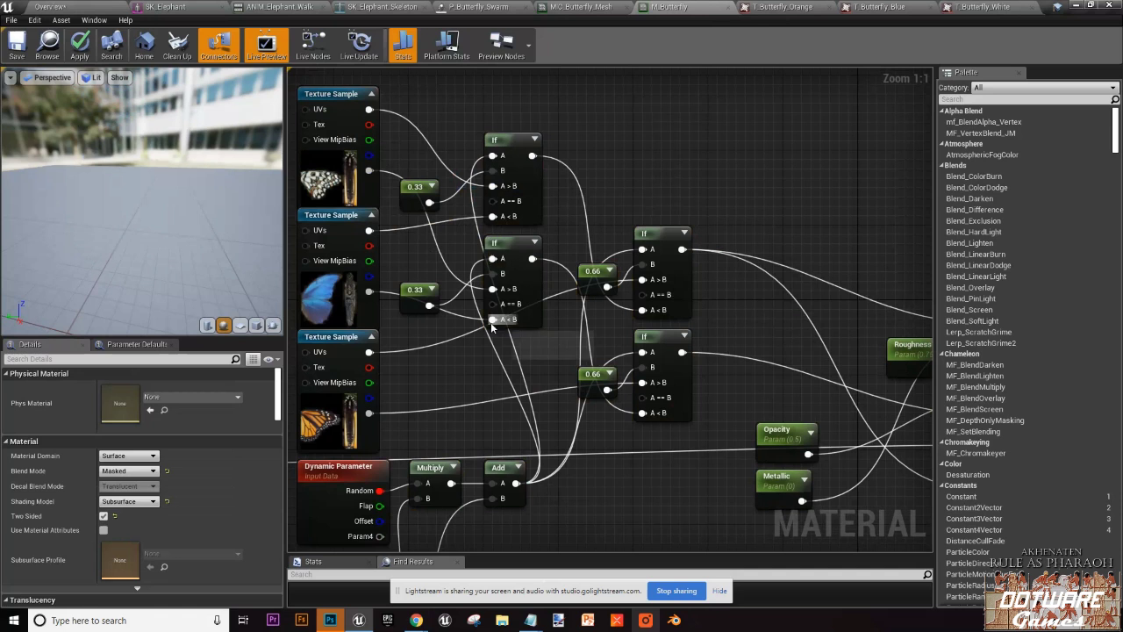
{"action": "scroll", "coordinate": [491, 322], "scroll_direction": "down", "scroll_amount": 5}
{"action": "right_click_drag", "start_coordinate": [447, 377], "coordinate": [588, 377]}
{"action": "left_click_drag", "start_coordinate": [588, 375], "coordinate": [302, 145]}
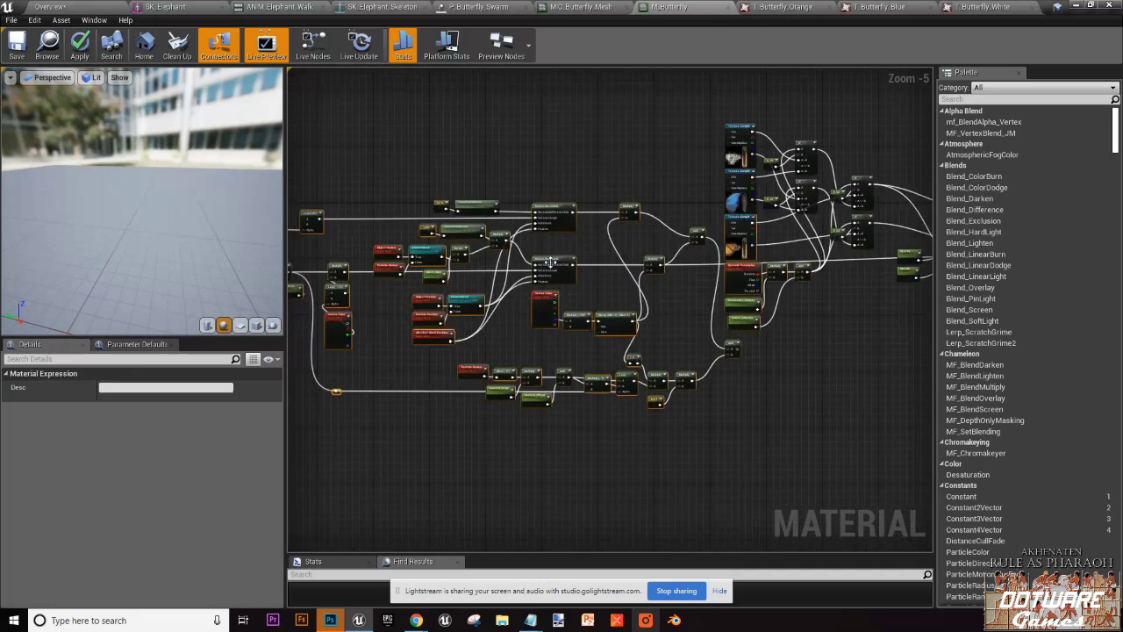
Step: Deselect the nodes and examine how the If, Opacity, Metallic and Roughness nodes connect to the M_Butterfly output
{"action": "left_click", "coordinate": [680, 180]}
{"action": "right_click_drag", "start_coordinate": [701, 191], "coordinate": [491, 247]}
{"action": "scroll", "coordinate": [522, 267], "scroll_direction": "up", "scroll_amount": 5}
{"action": "right_click_drag", "start_coordinate": [624, 334], "coordinate": [446, 337]}
{"action": "scroll", "coordinate": [555, 330], "scroll_direction": "down", "scroll_amount": 5}
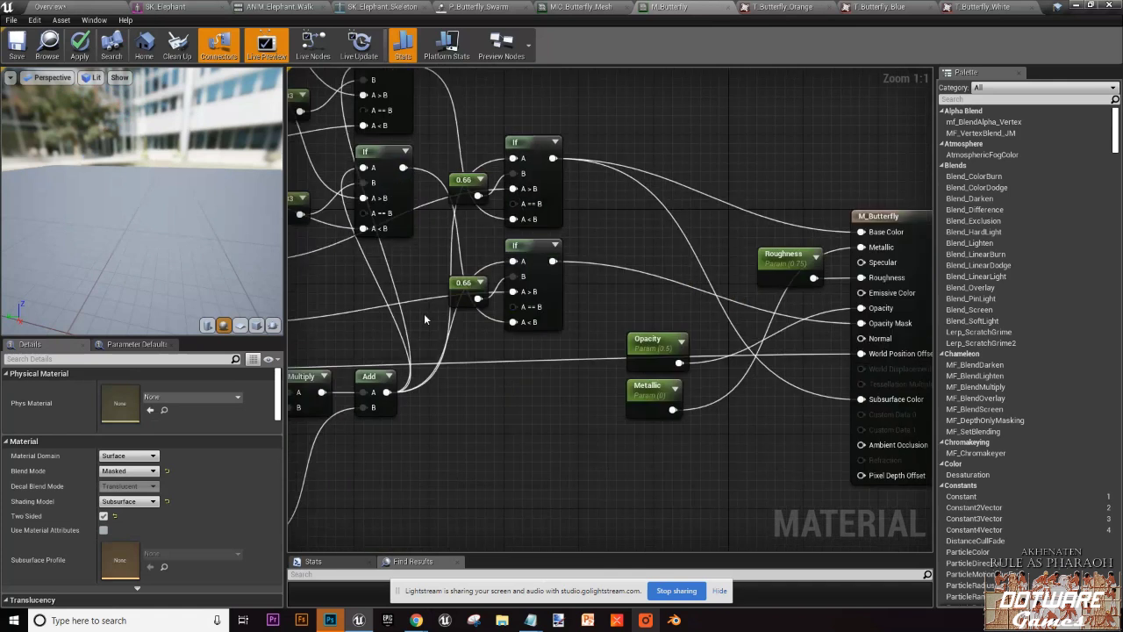
{"action": "scroll", "coordinate": [423, 314], "scroll_direction": "up", "scroll_amount": 5}
{"action": "left_click", "coordinate": [338, 325]}
{"action": "right_click_drag", "start_coordinate": [610, 475], "coordinate": [456, 487]}
{"action": "left_click", "coordinate": [455, 486]}
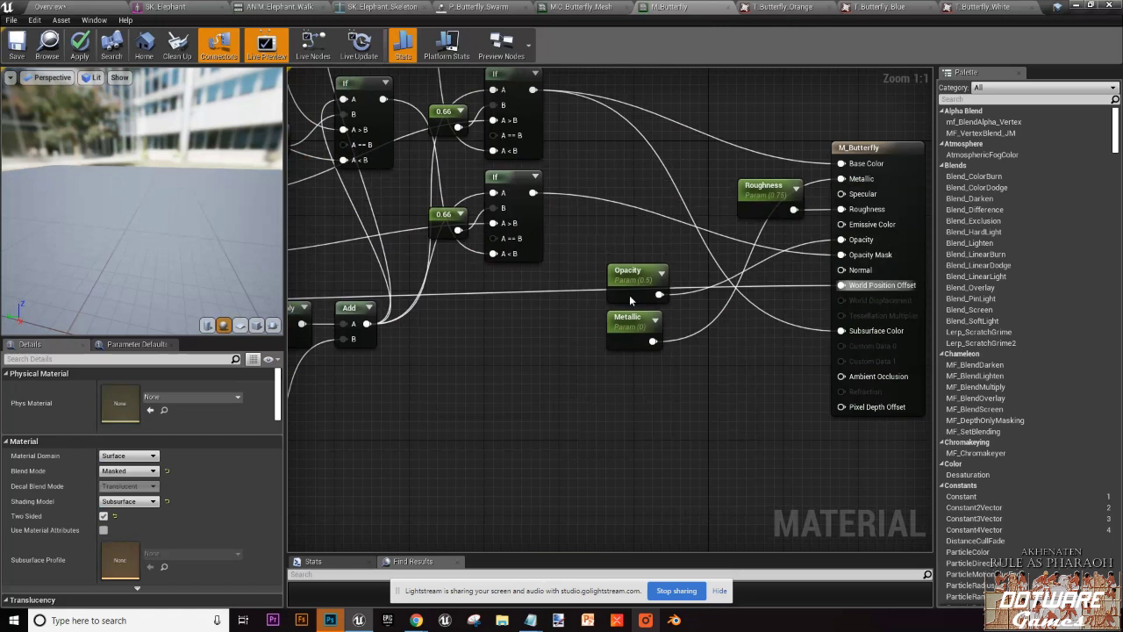
Step: Open T_Butterfly_Blue from its Texture Sample node, then close the blue, orange and white butterfly texture editors
{"action": "right_click_drag", "start_coordinate": [313, 161], "coordinate": [740, 339]}
{"action": "left_click", "coordinate": [595, 294]}
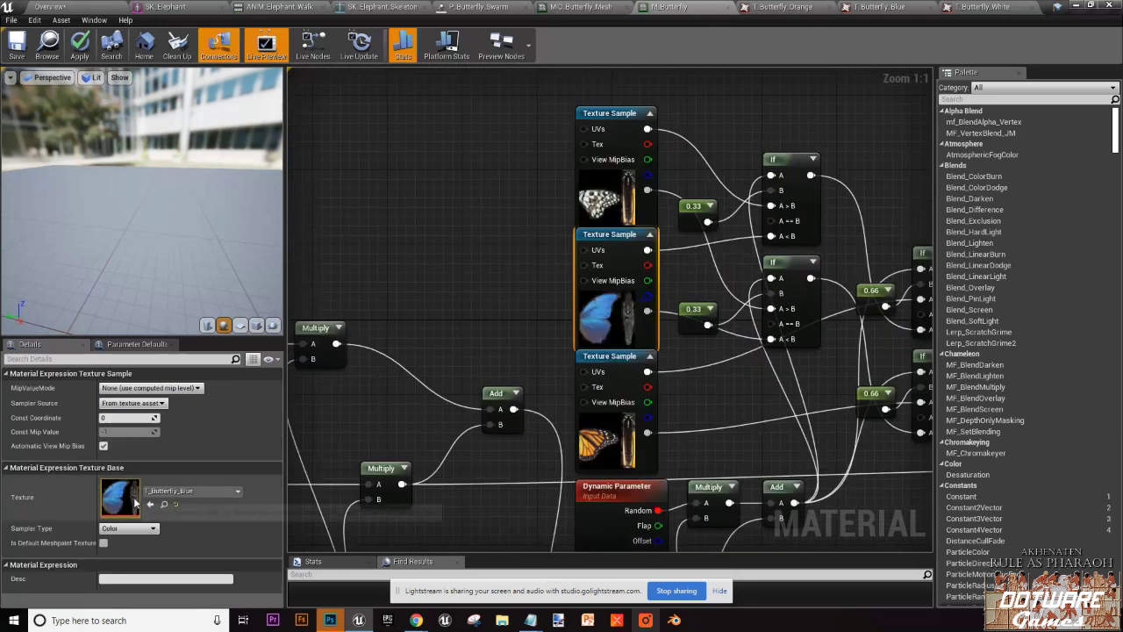
{"action": "double_click", "coordinate": [120, 497]}
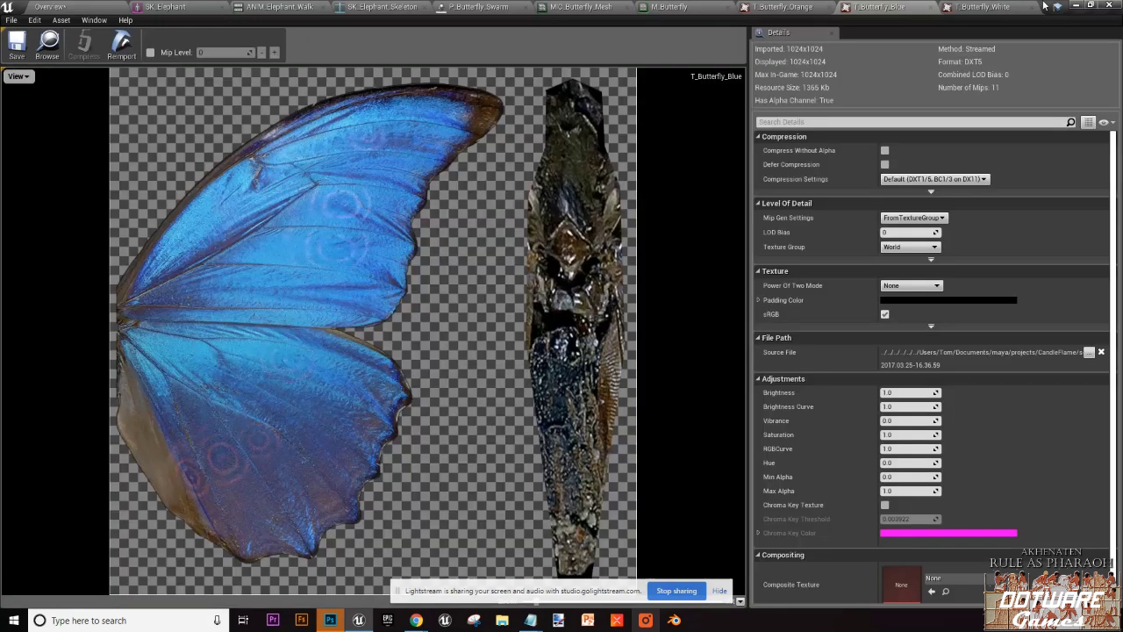
{"action": "left_click", "coordinate": [929, 8]}
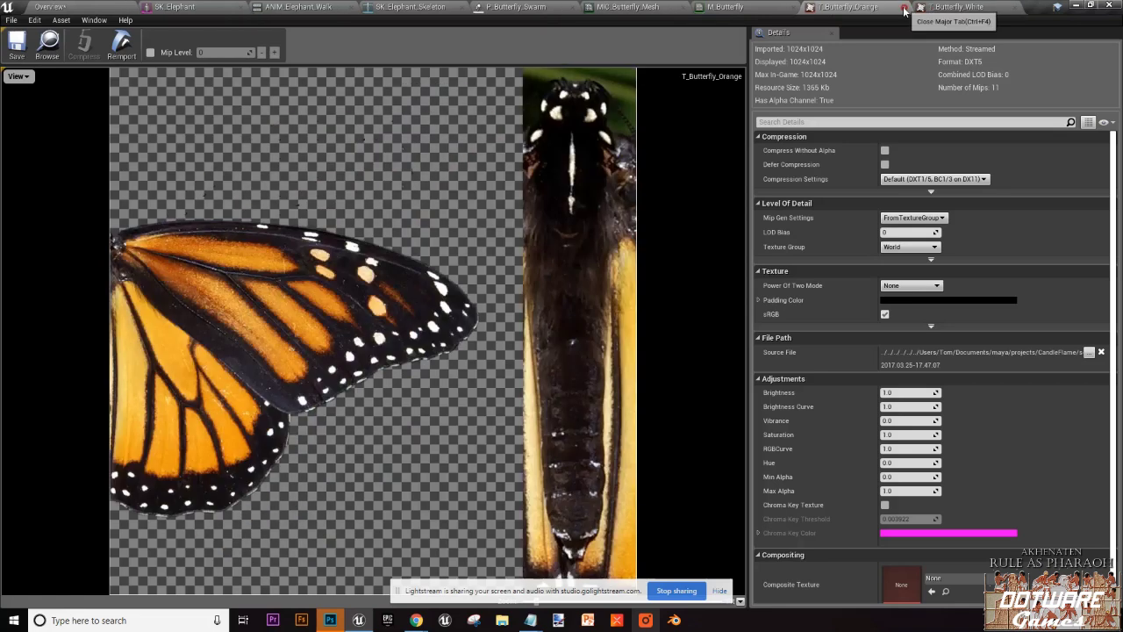
{"action": "left_click", "coordinate": [907, 9]}
{"action": "left_click", "coordinate": [906, 9]}
Step: Trace the wing-flap network back from the RotateAboutAxis nodes to its start and select the Time node
{"action": "right_click_drag", "start_coordinate": [597, 287], "coordinate": [673, 230]}
{"action": "scroll", "coordinate": [672, 230], "scroll_direction": "down", "scroll_amount": 2}
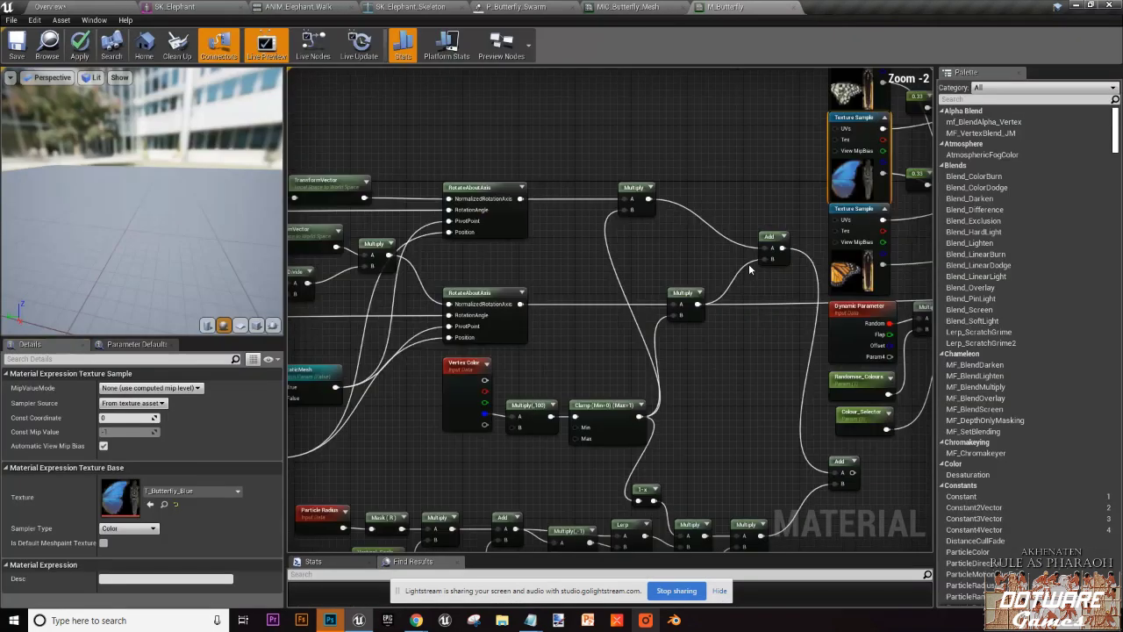
{"action": "right_click_drag", "start_coordinate": [599, 296], "coordinate": [853, 281]}
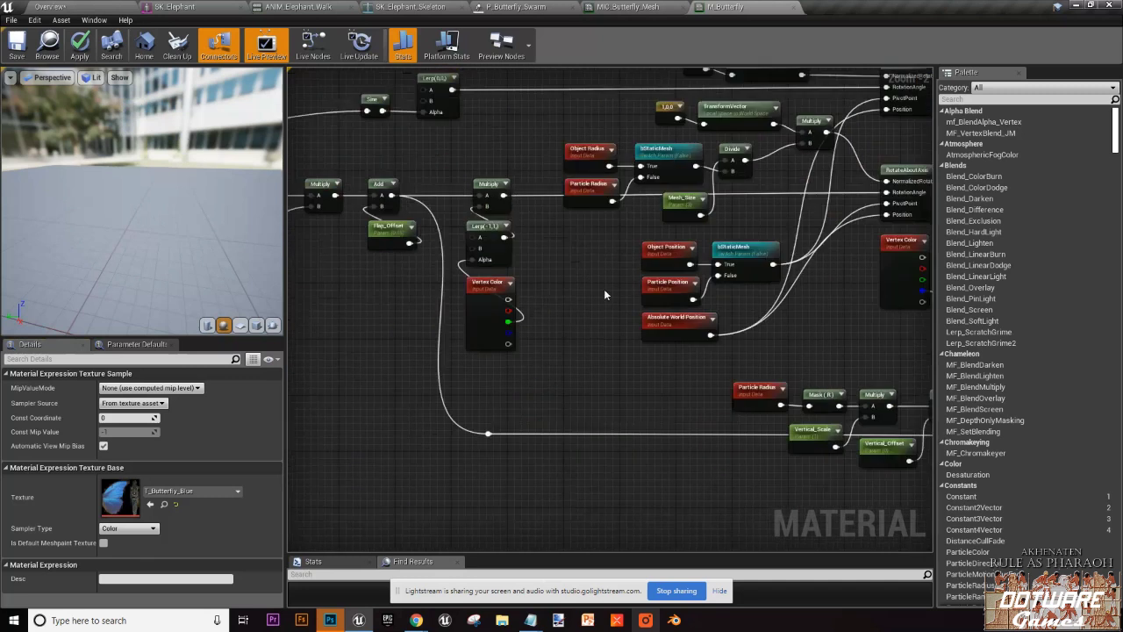
{"action": "right_click_drag", "start_coordinate": [526, 239], "coordinate": [812, 300]}
{"action": "right_click_drag", "start_coordinate": [457, 352], "coordinate": [722, 340]}
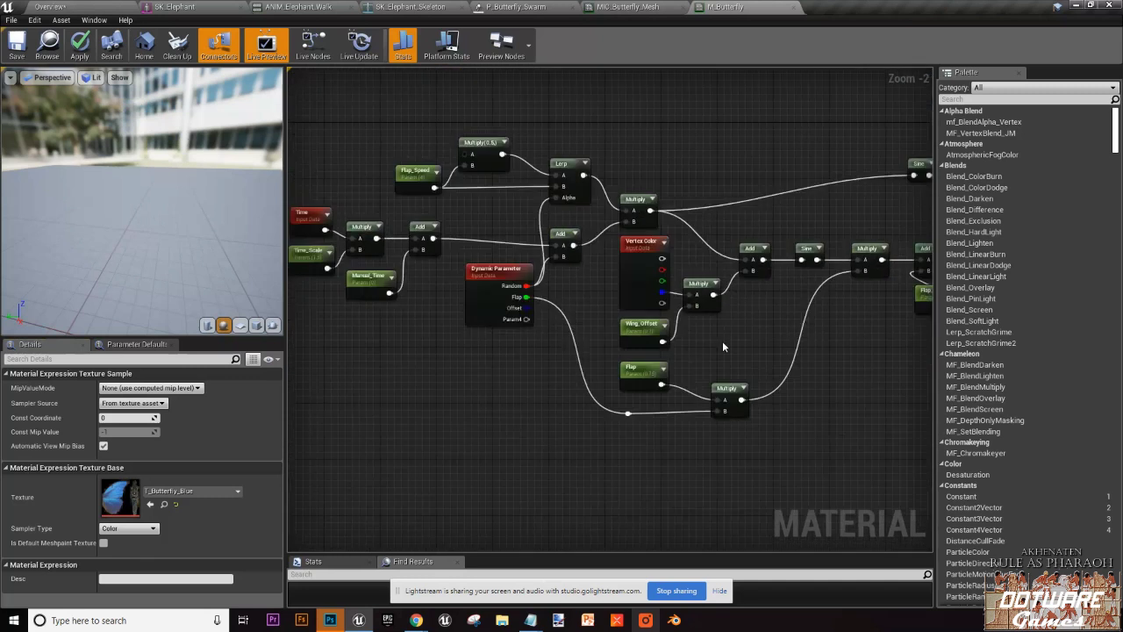
{"action": "right_click_drag", "start_coordinate": [355, 351], "coordinate": [542, 366]}
{"action": "scroll", "coordinate": [546, 366], "scroll_direction": "up", "scroll_amount": 2}
{"action": "left_click", "coordinate": [496, 303]}
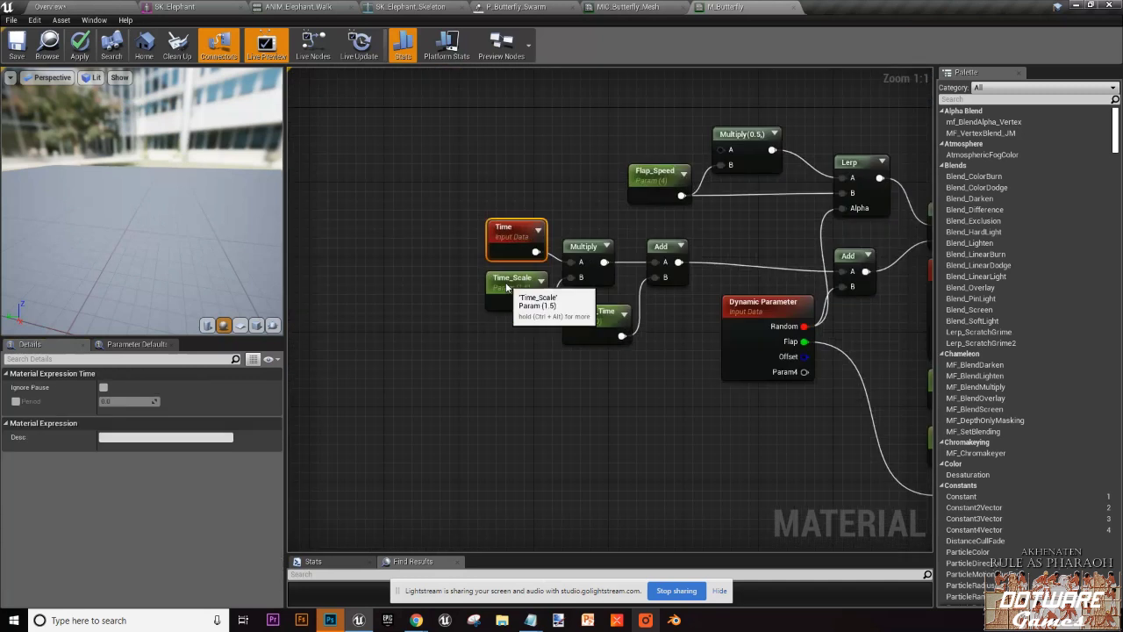
Step: Select the Manual_Time parameter, examine the Flap_Speed and Flap nodes beyond it, and rotate the material preview
{"action": "left_click", "coordinate": [600, 368]}
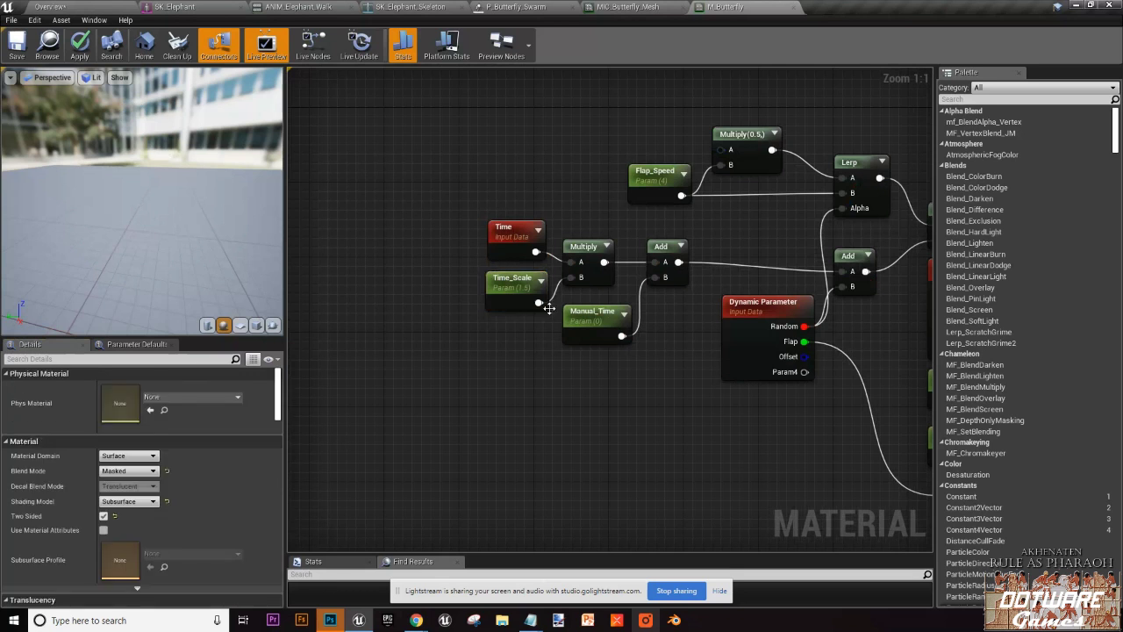
{"action": "right_click_drag", "start_coordinate": [546, 280], "coordinate": [388, 277]}
{"action": "left_click", "coordinate": [439, 309]}
{"action": "right_click_drag", "start_coordinate": [565, 210], "coordinate": [464, 172]}
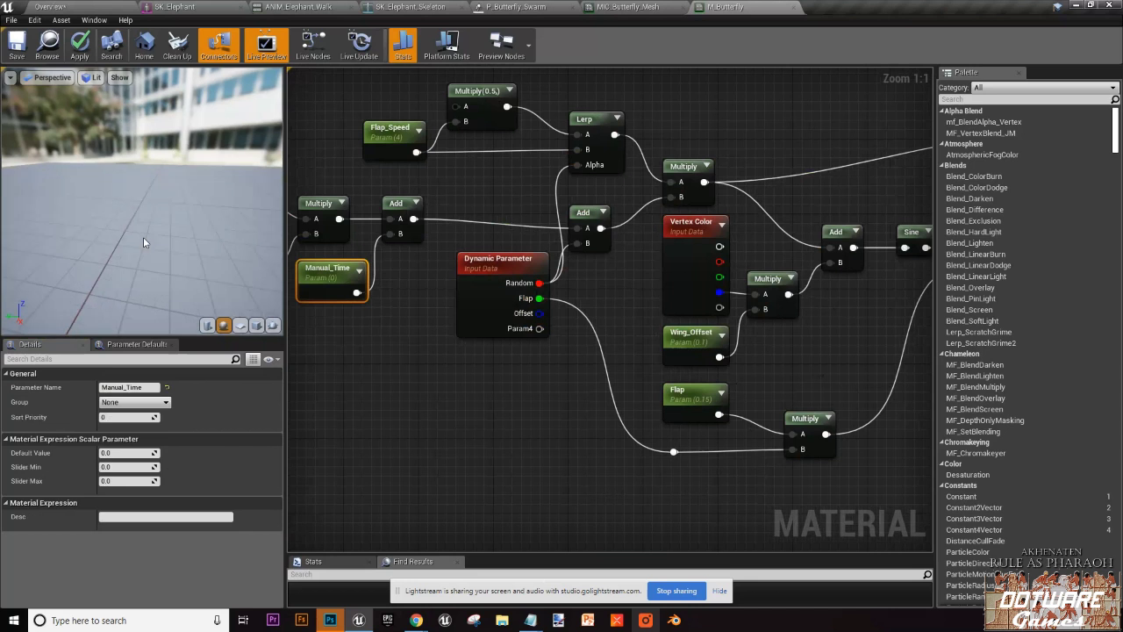
{"action": "left_click_drag", "start_coordinate": [143, 237], "coordinate": [255, 193]}
Step: Return to the Overview level, select the Floor and view the butterfly swarm and elephant herd from near and far
{"action": "left_click", "coordinate": [50, 6]}
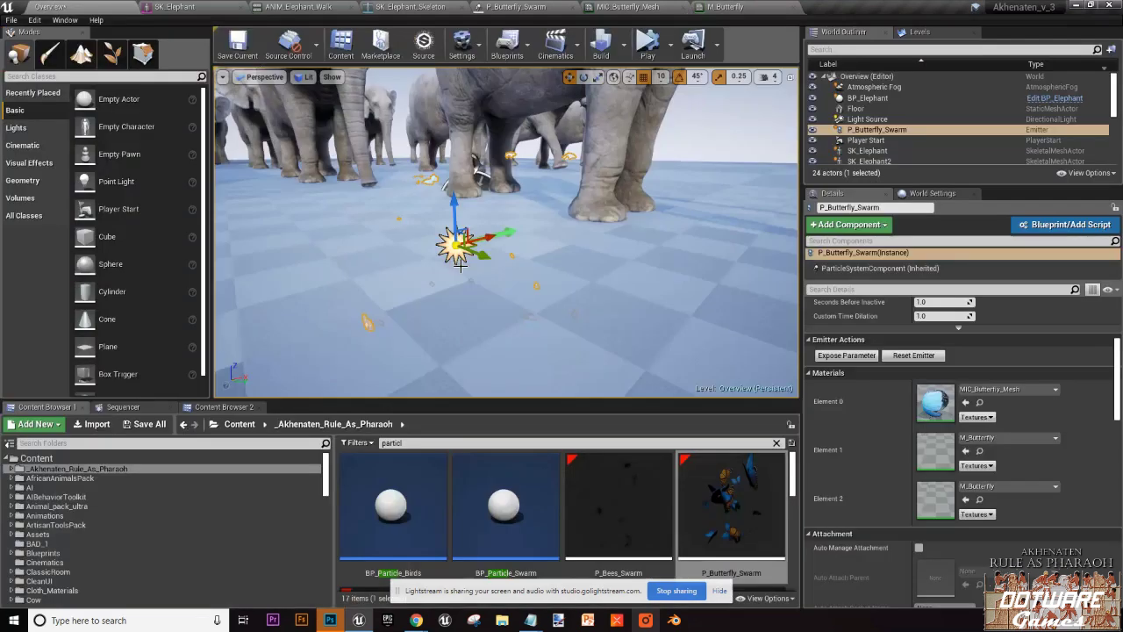
{"action": "left_click", "coordinate": [494, 307]}
{"action": "scroll", "coordinate": [495, 311], "scroll_direction": "up", "scroll_amount": 5}
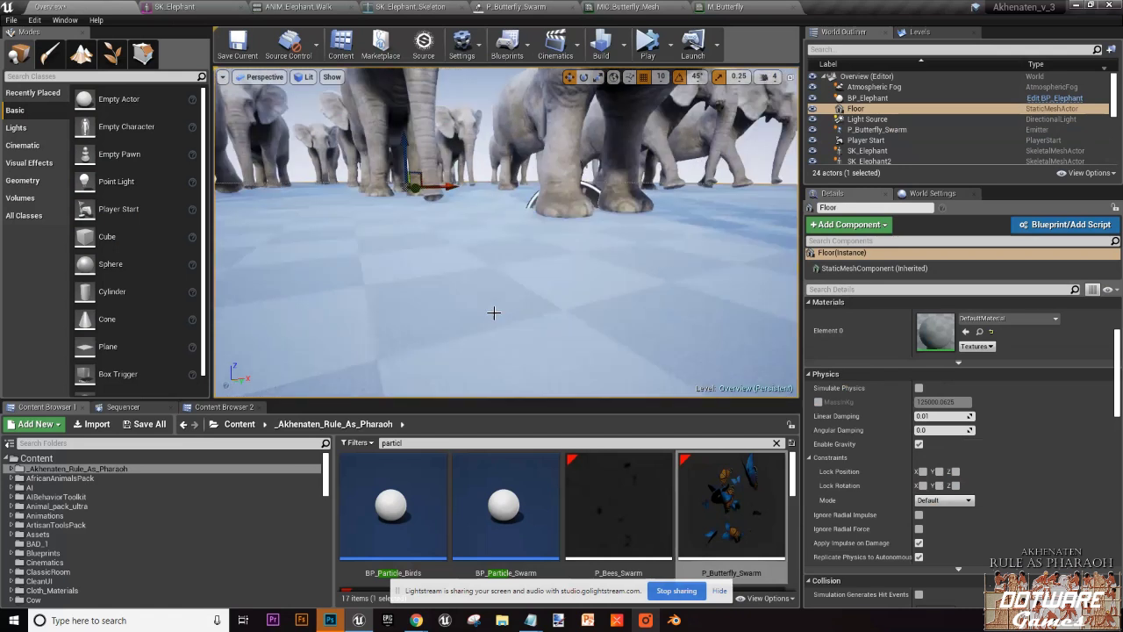
{"action": "scroll", "coordinate": [454, 251], "scroll_direction": "down", "scroll_amount": 3}
{"action": "scroll", "coordinate": [453, 251], "scroll_direction": "up", "scroll_amount": 5}
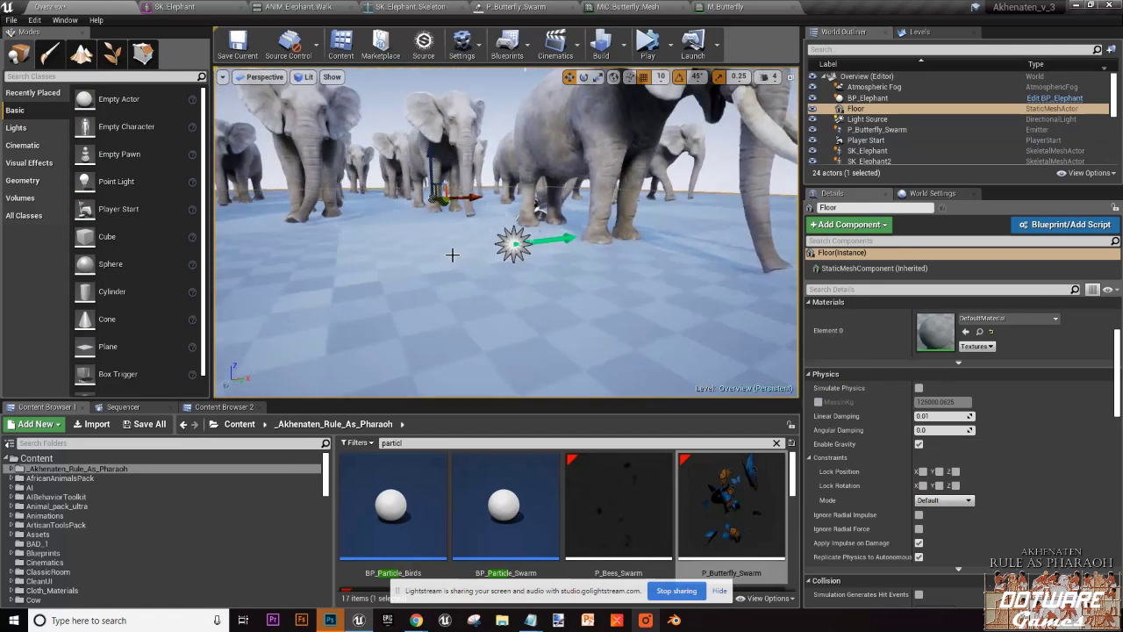
{"action": "scroll", "coordinate": [401, 196], "scroll_direction": "down", "scroll_amount": 6}
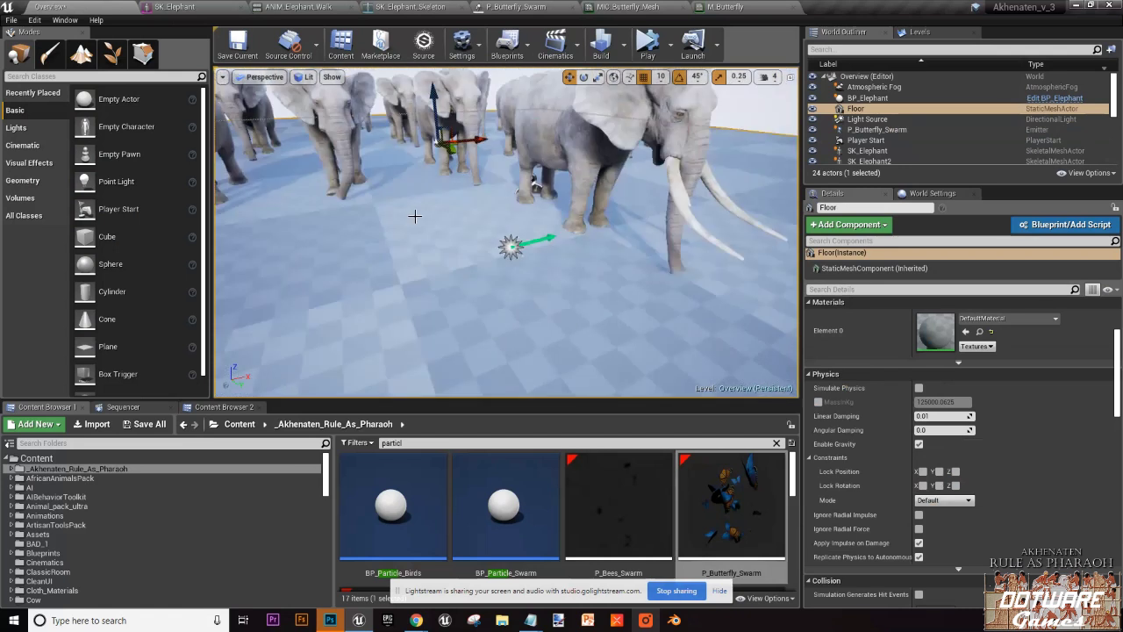
{"action": "scroll", "coordinate": [431, 232], "scroll_direction": "down", "scroll_amount": 4}
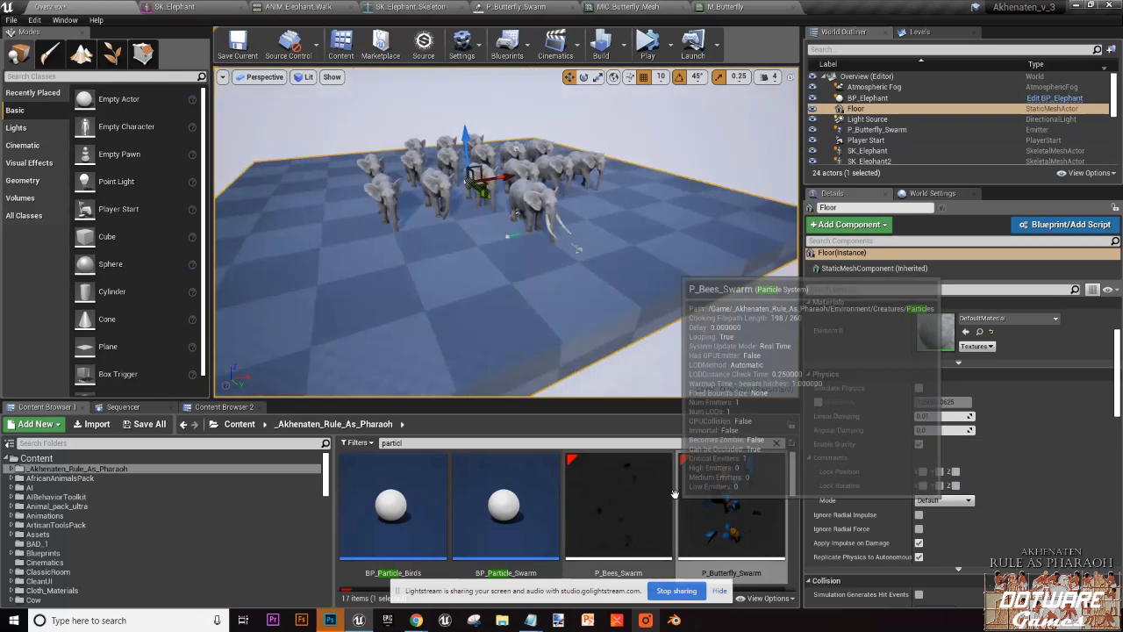
Step: Browse the remaining particle assets in the Content Browser, view the elephant herd from the front, and clear the asset search
{"action": "scroll", "coordinate": [666, 512], "scroll_direction": "down", "scroll_amount": 2}
{"action": "scroll", "coordinate": [681, 507], "scroll_direction": "down", "scroll_amount": 2}
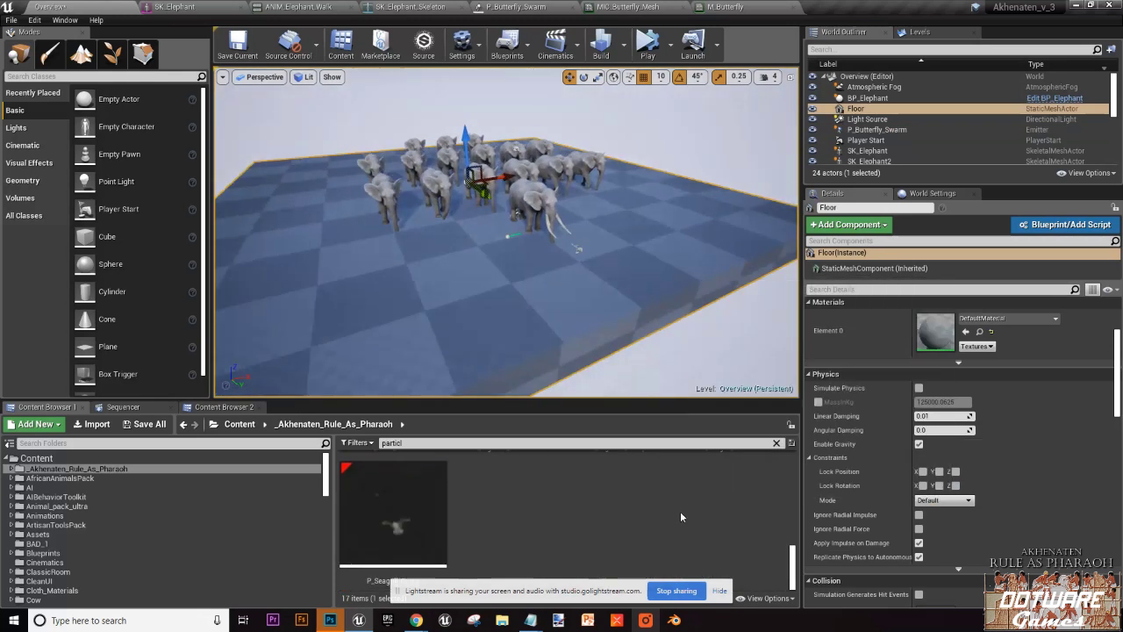
{"action": "scroll", "coordinate": [500, 337], "scroll_direction": "up", "scroll_amount": 4}
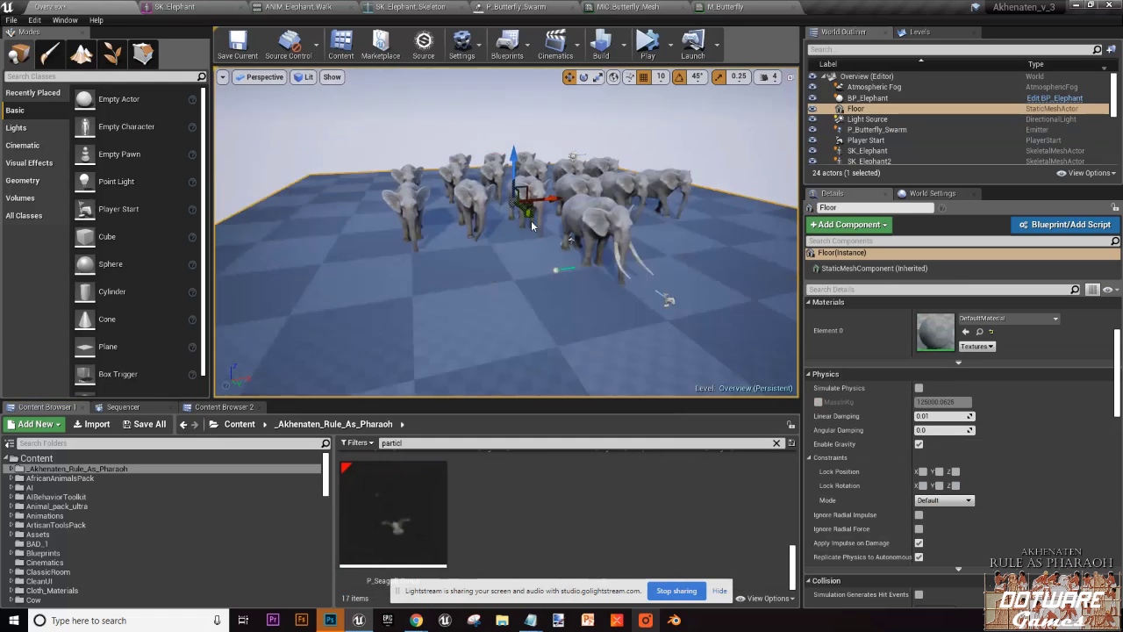
{"action": "right_click_drag", "start_coordinate": [530, 226], "coordinate": [513, 290]}
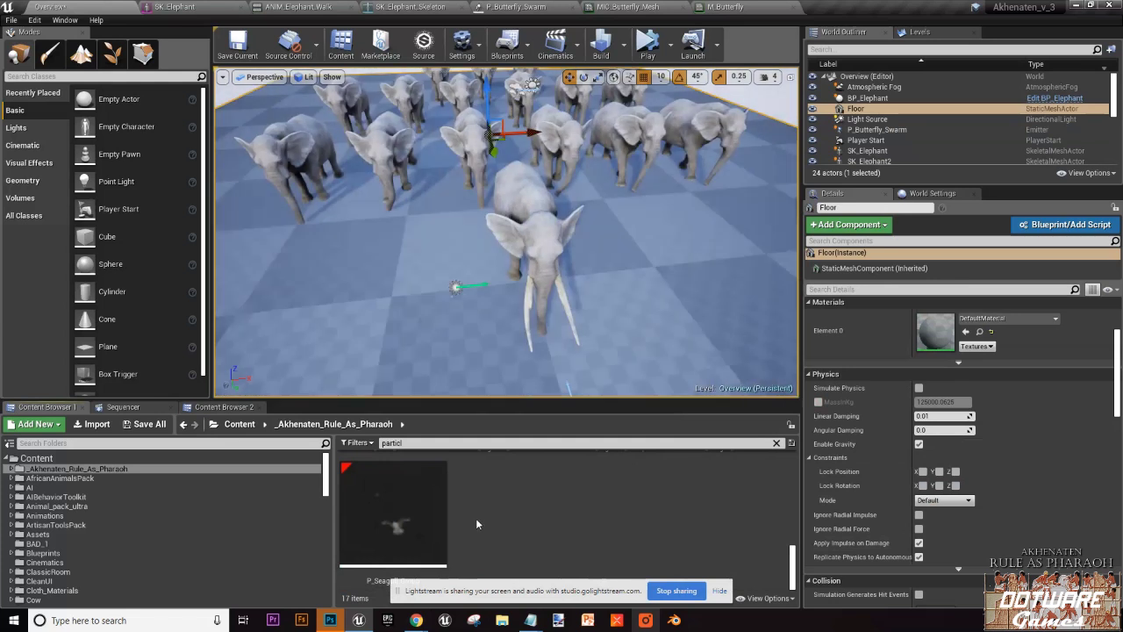
{"action": "left_click", "coordinate": [777, 445]}
Step: Select the BP_Elephant actor in front of the herd
{"action": "scroll", "coordinate": [501, 258], "scroll_direction": "up", "scroll_amount": 5}
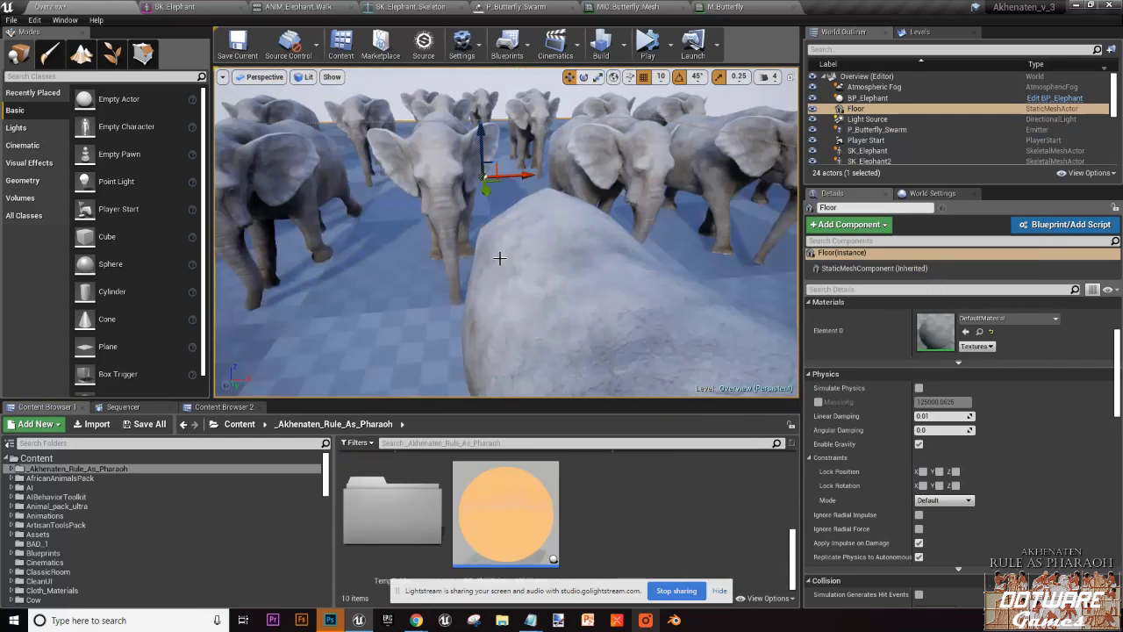
{"action": "scroll", "coordinate": [500, 263], "scroll_direction": "down", "scroll_amount": 5}
{"action": "left_click", "coordinate": [501, 267]}
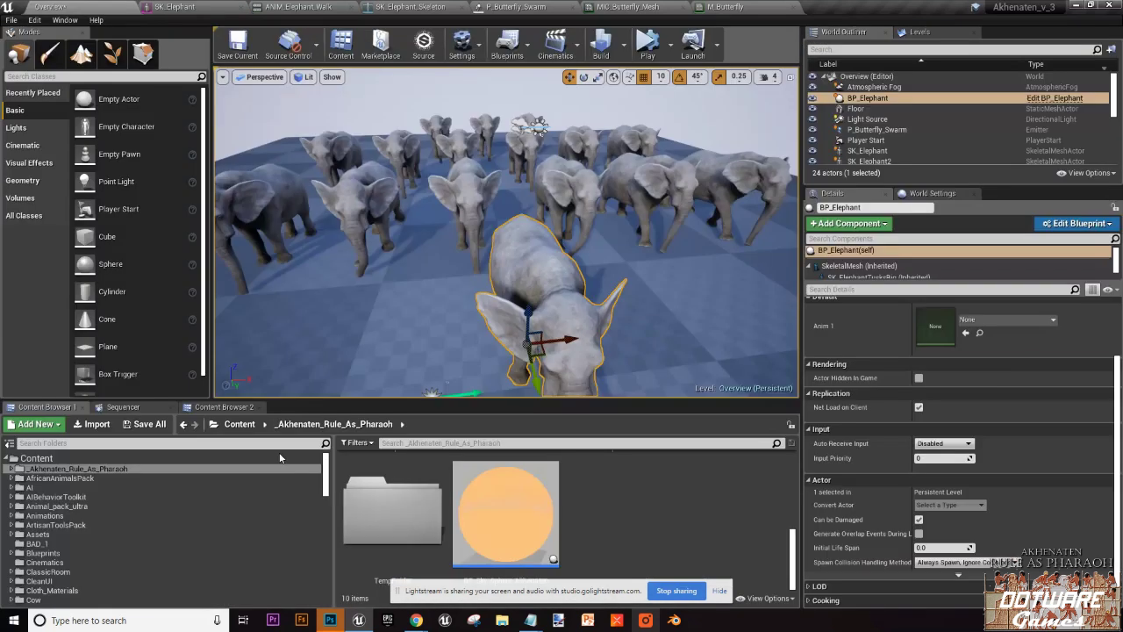
Step: Browse from the _Akhenaten_Rule_As_Pharaoh folder into Maps and its TestMaps subfolder to view the test levels
{"action": "left_click", "coordinate": [153, 457]}
{"action": "left_click", "coordinate": [150, 468]}
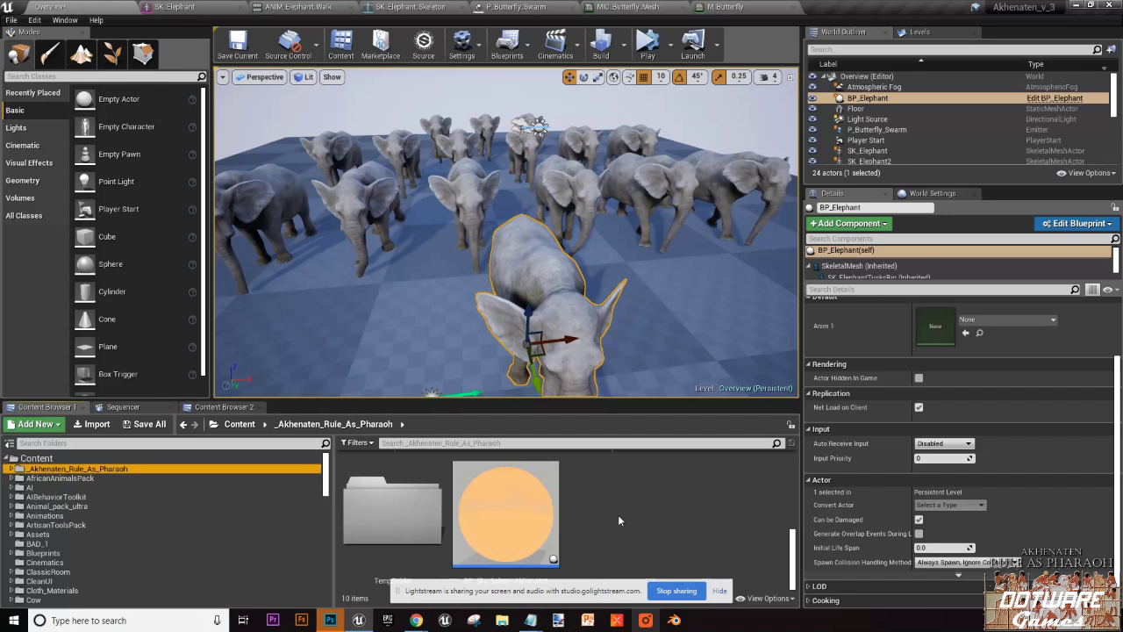
{"action": "scroll", "coordinate": [617, 519], "scroll_direction": "up", "scroll_amount": 2}
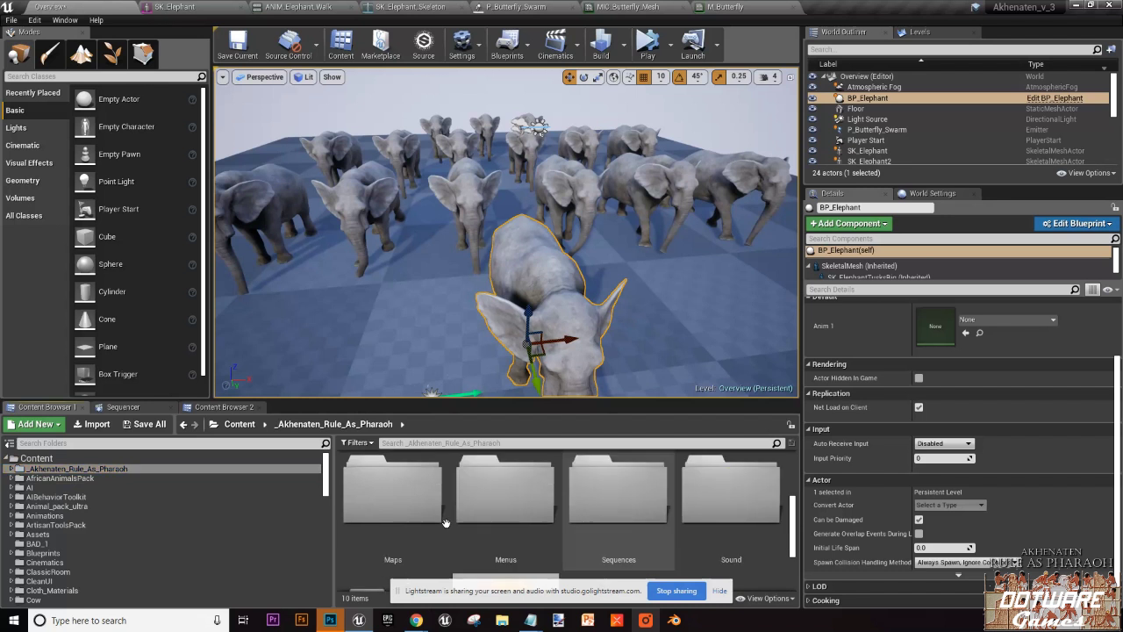
{"action": "left_click", "coordinate": [412, 522]}
{"action": "double_click", "coordinate": [412, 521]}
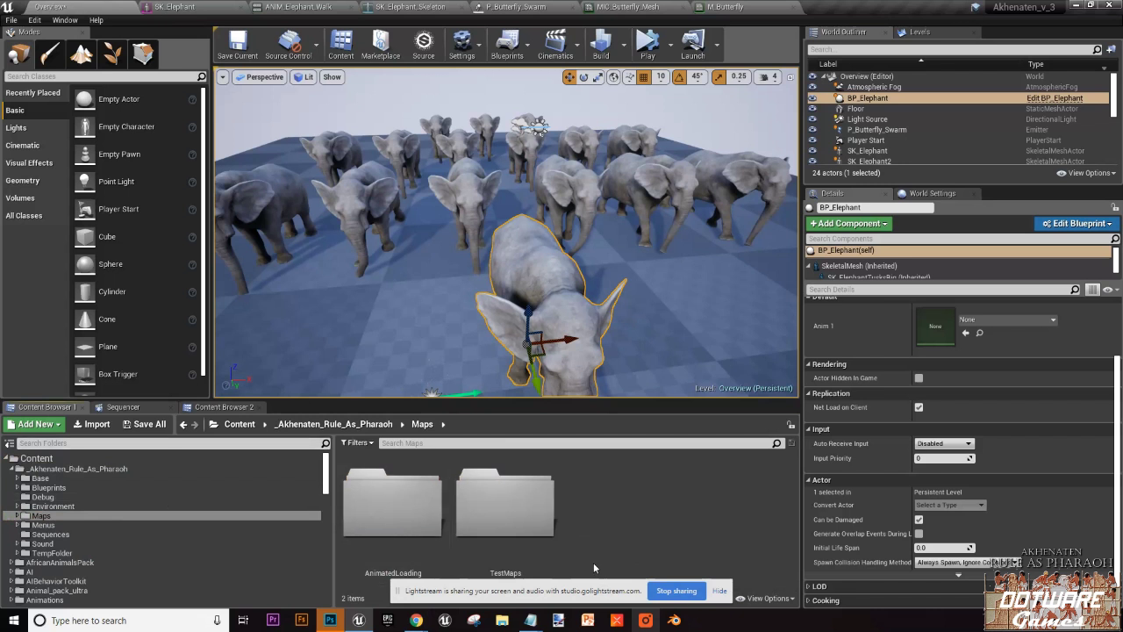
{"action": "double_click", "coordinate": [507, 513]}
{"action": "scroll", "coordinate": [419, 521], "scroll_direction": "down", "scroll_amount": 2}
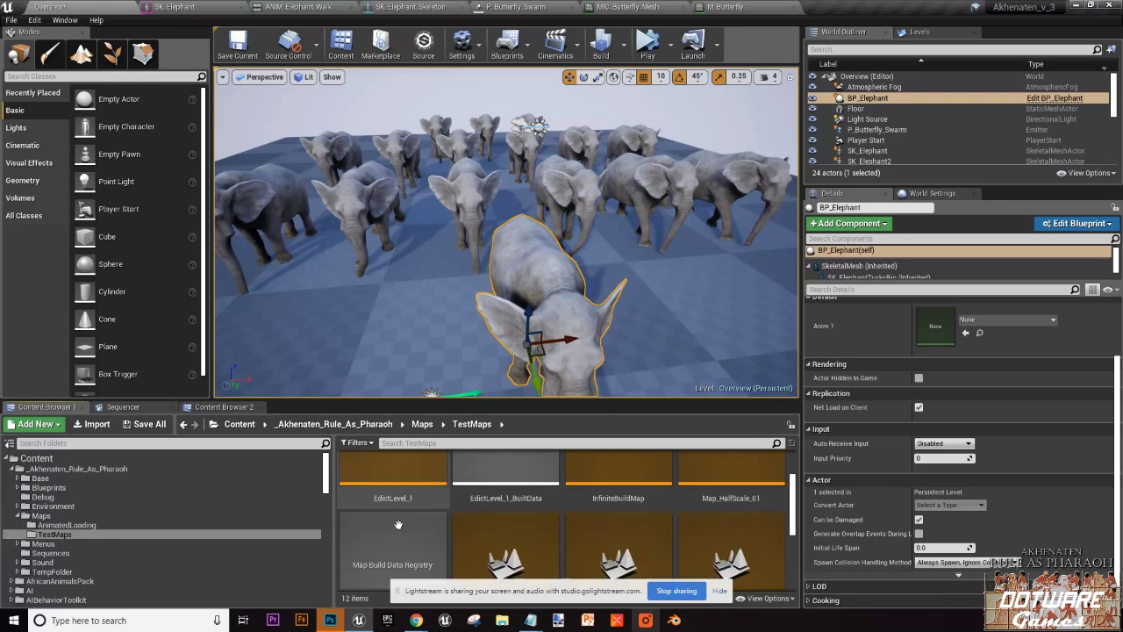
Step: Open the AnimatedLoading maps folder, enlarge the Content Browser and examine the level assets in it
{"action": "left_click", "coordinate": [67, 525]}
{"action": "scroll", "coordinate": [562, 524], "scroll_direction": "down", "scroll_amount": 1}
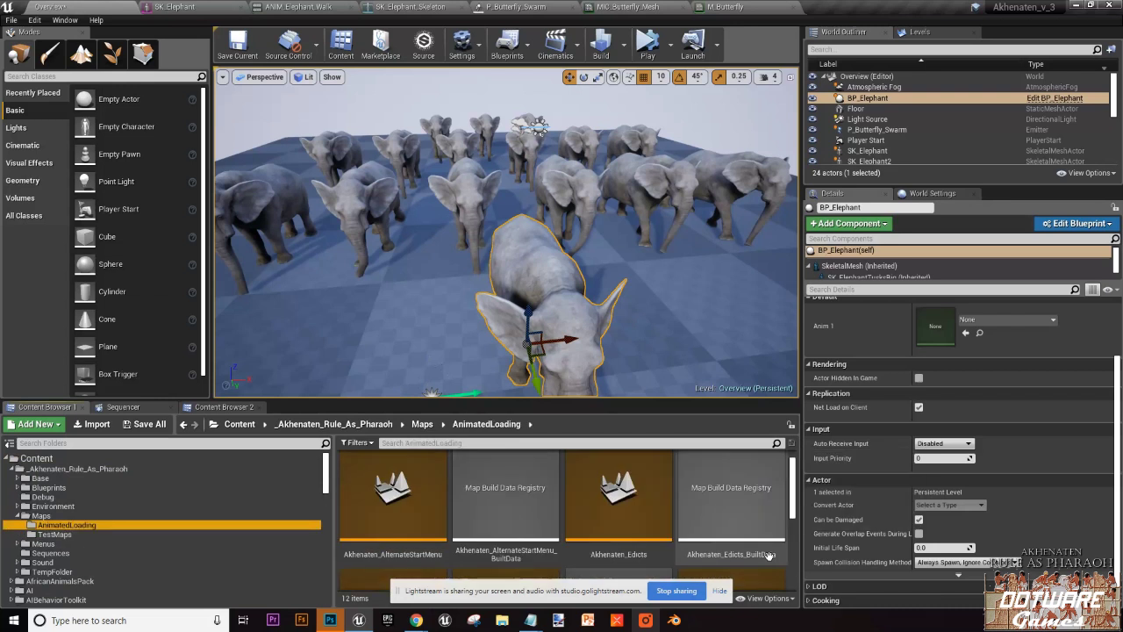
{"action": "left_click_drag", "start_coordinate": [599, 395], "coordinate": [600, 314]}
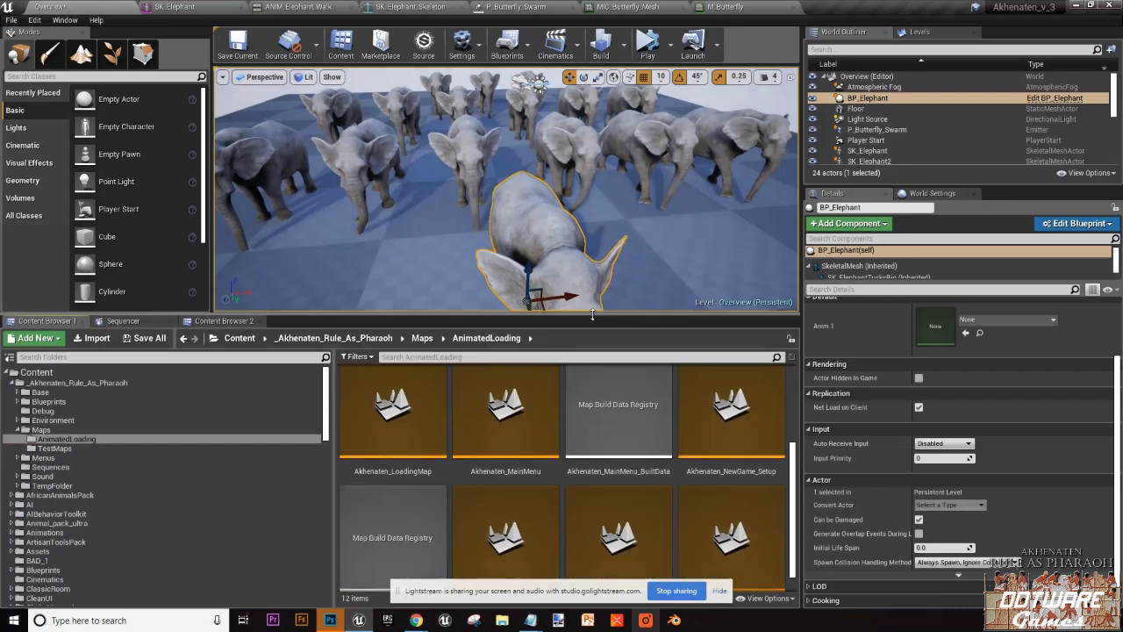
{"action": "scroll", "coordinate": [614, 518], "scroll_direction": "down", "scroll_amount": 1}
{"action": "scroll", "coordinate": [615, 521], "scroll_direction": "up", "scroll_amount": 3}
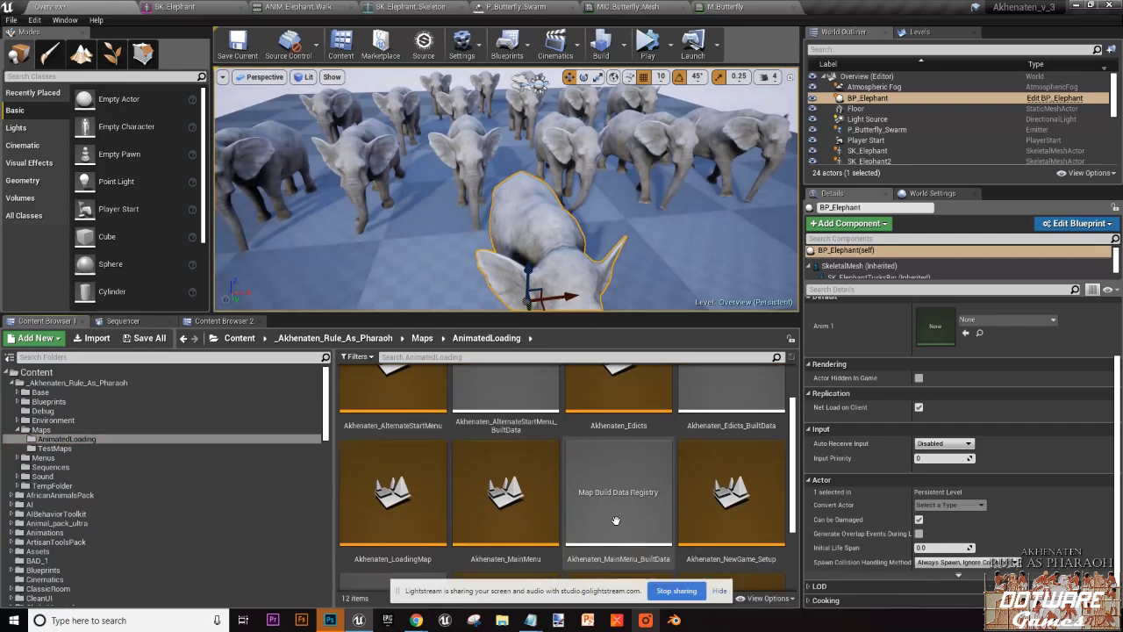
{"action": "scroll", "coordinate": [616, 521], "scroll_direction": "down", "scroll_amount": 3}
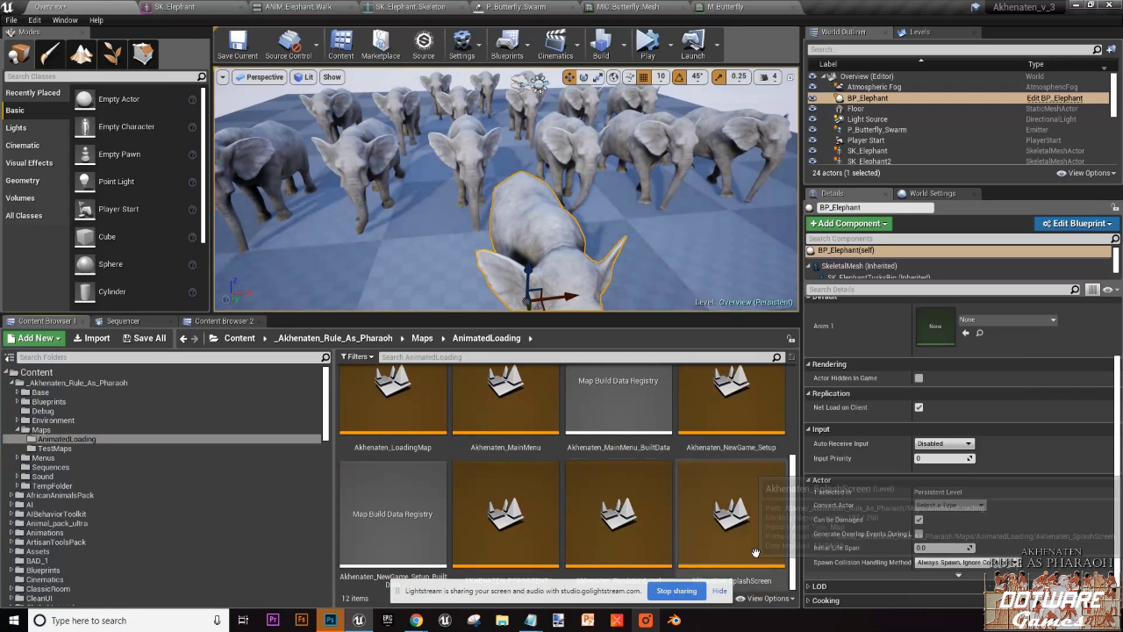
{"action": "scroll", "coordinate": [631, 477], "scroll_direction": "up", "scroll_amount": 3}
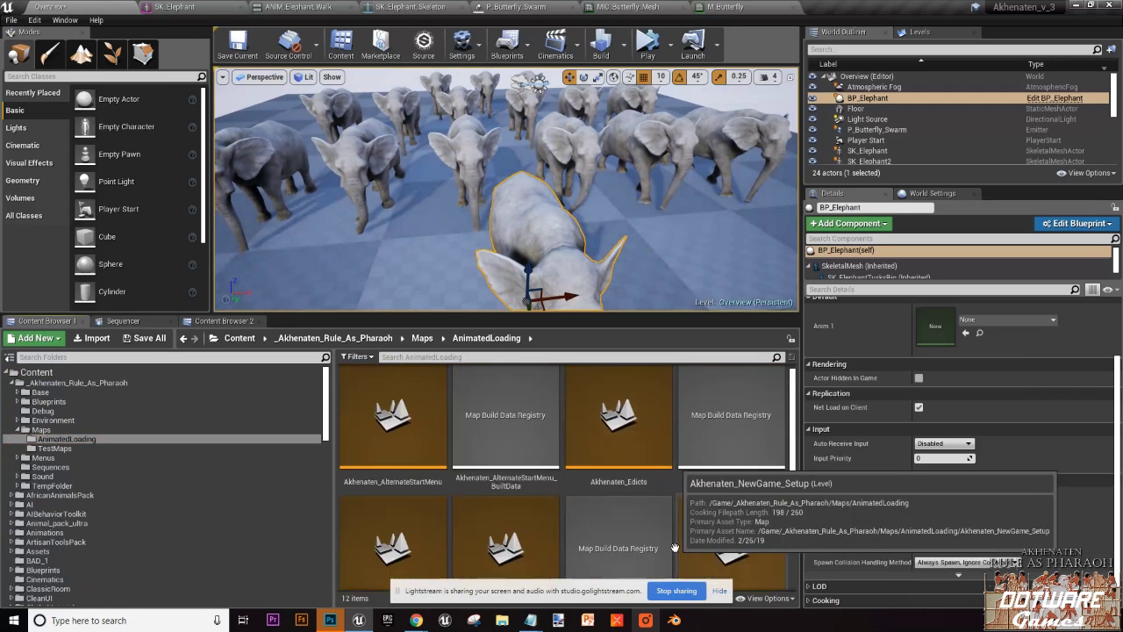
{"action": "scroll", "coordinate": [666, 546], "scroll_direction": "down", "scroll_amount": 3}
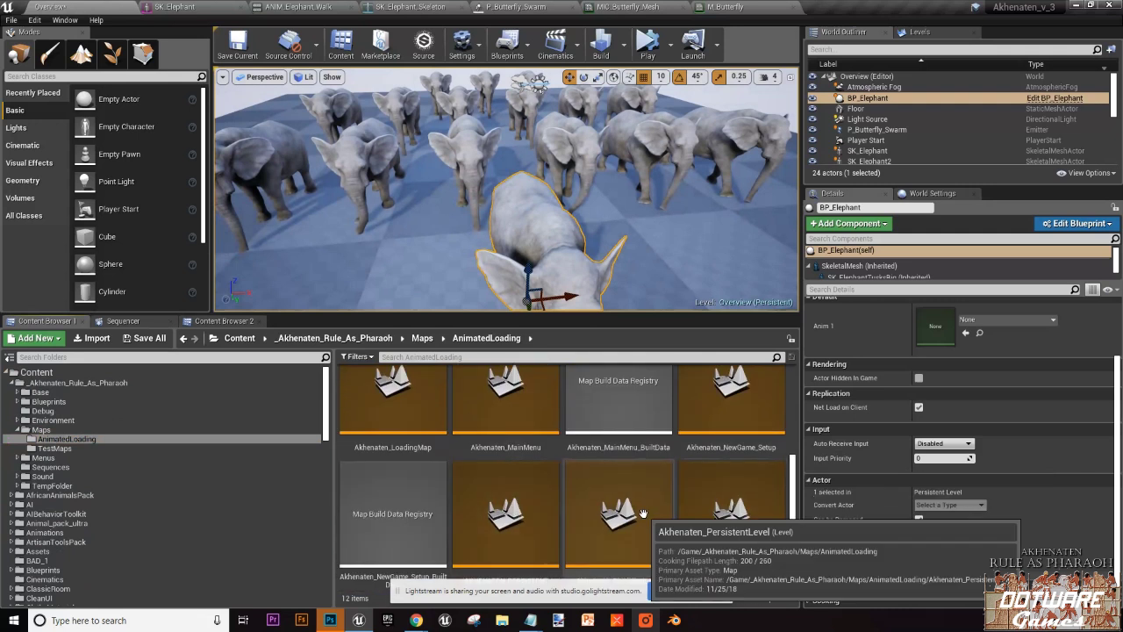
Step: Open the Akhenaten_Edicts level without saving the changes to the Overview map
{"action": "scroll", "coordinate": [643, 513], "scroll_direction": "up", "scroll_amount": 3}
{"action": "double_click", "coordinate": [630, 448]}
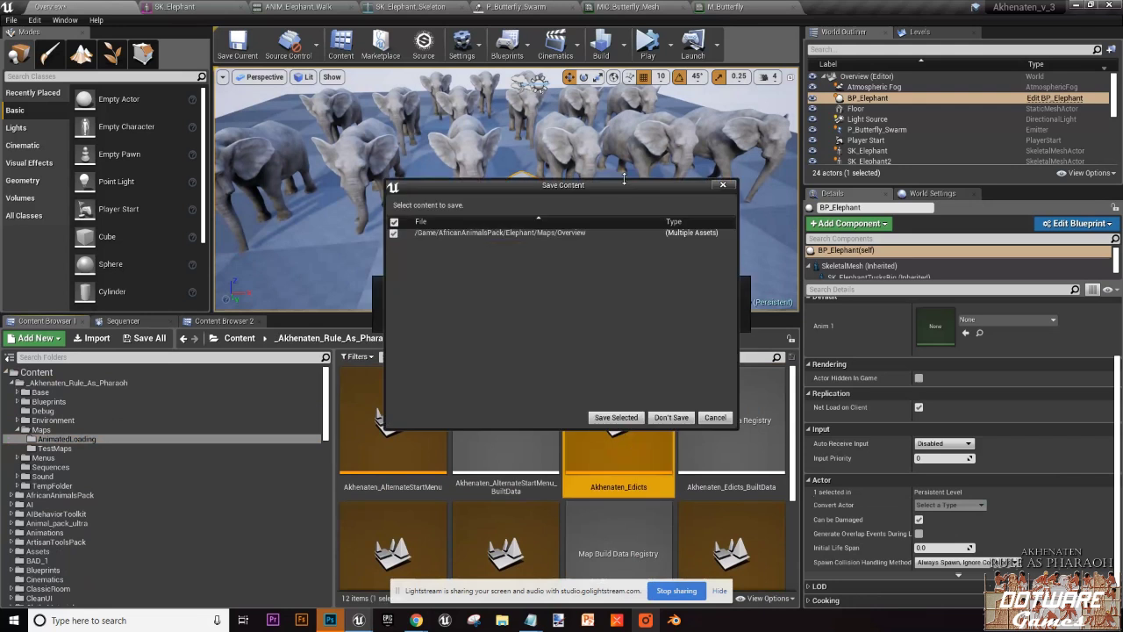
{"action": "left_click", "coordinate": [663, 417]}
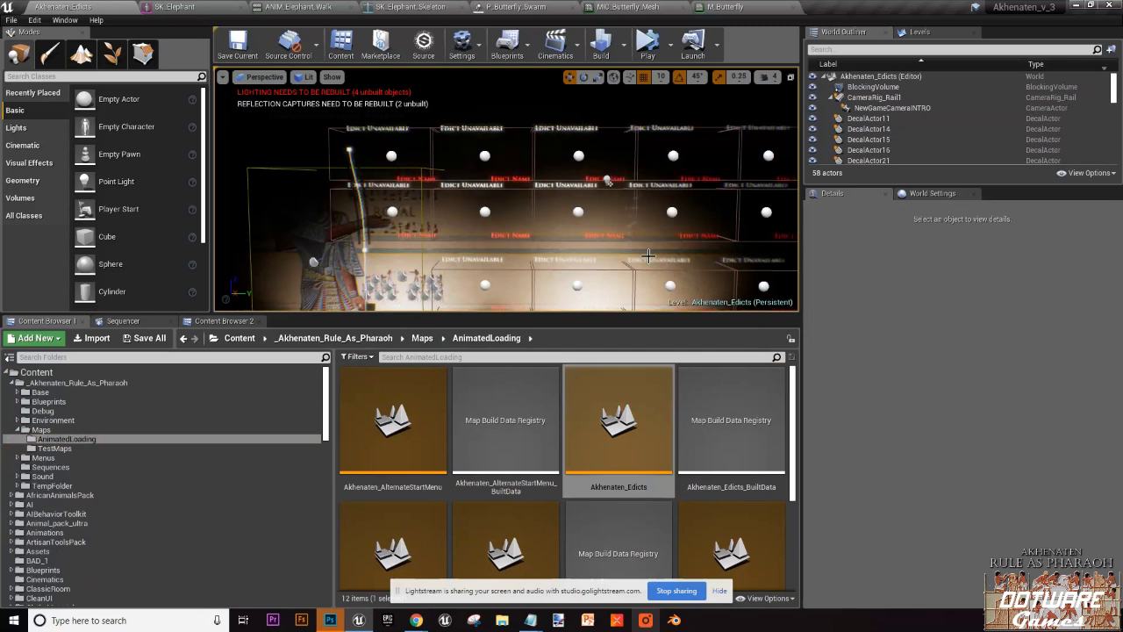
Step: Enlarge the viewport and examine the wall of edict panels, its camera rail and lights up close and from afar
{"action": "left_click_drag", "start_coordinate": [474, 315], "coordinate": [451, 417]}
{"action": "right_click_drag", "start_coordinate": [469, 386], "coordinate": [471, 398]}
{"action": "scroll", "coordinate": [475, 372], "scroll_direction": "up", "scroll_amount": 5}
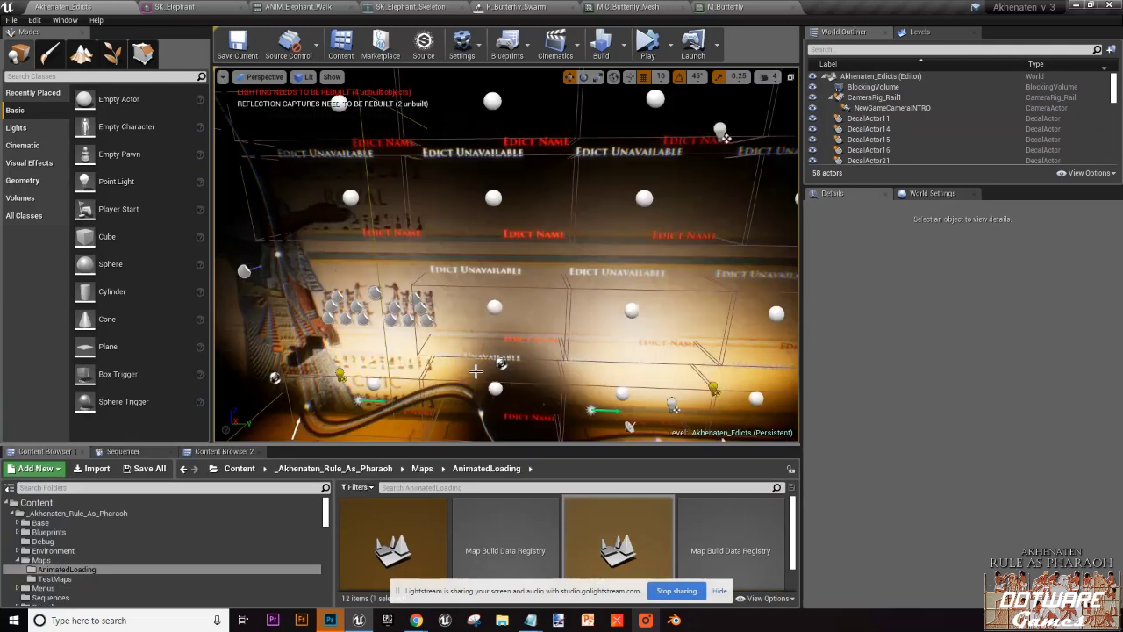
{"action": "scroll", "coordinate": [475, 372], "scroll_direction": "up", "scroll_amount": 3}
{"action": "scroll", "coordinate": [474, 366], "scroll_direction": "down", "scroll_amount": 10}
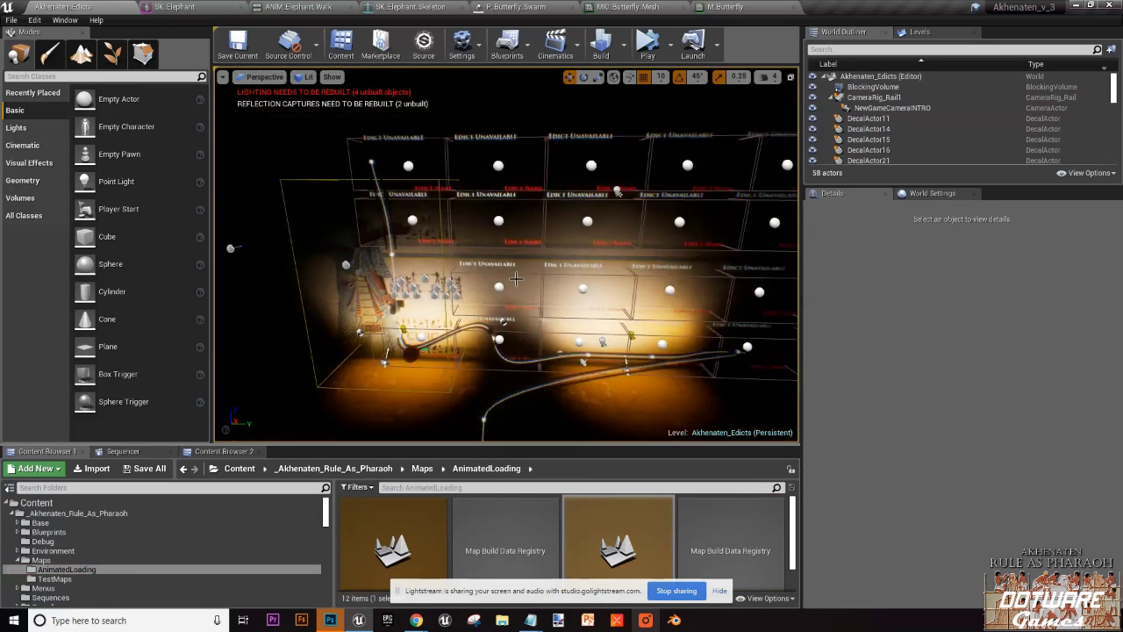
{"action": "right_click_drag", "start_coordinate": [515, 283], "coordinate": [520, 289]}
{"action": "scroll", "coordinate": [515, 284], "scroll_direction": "up", "scroll_amount": 10}
{"action": "scroll", "coordinate": [515, 283], "scroll_direction": "down", "scroll_amount": 8}
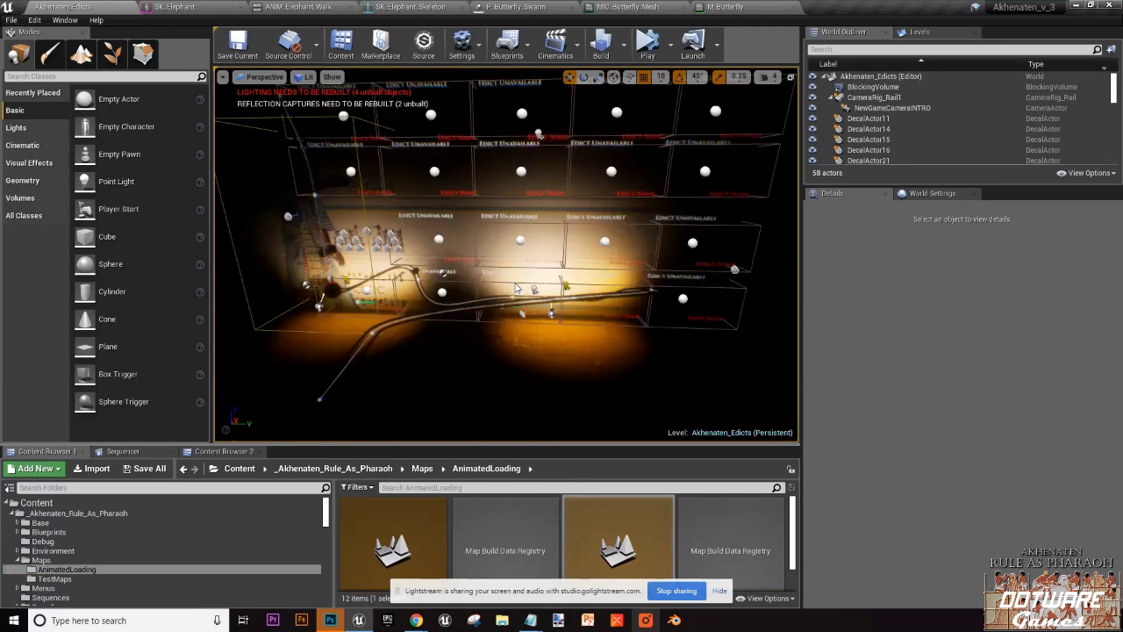
{"action": "scroll", "coordinate": [515, 283], "scroll_direction": "up", "scroll_amount": 6}
{"action": "middle_click_drag", "start_coordinate": [515, 283], "coordinate": [516, 279]}
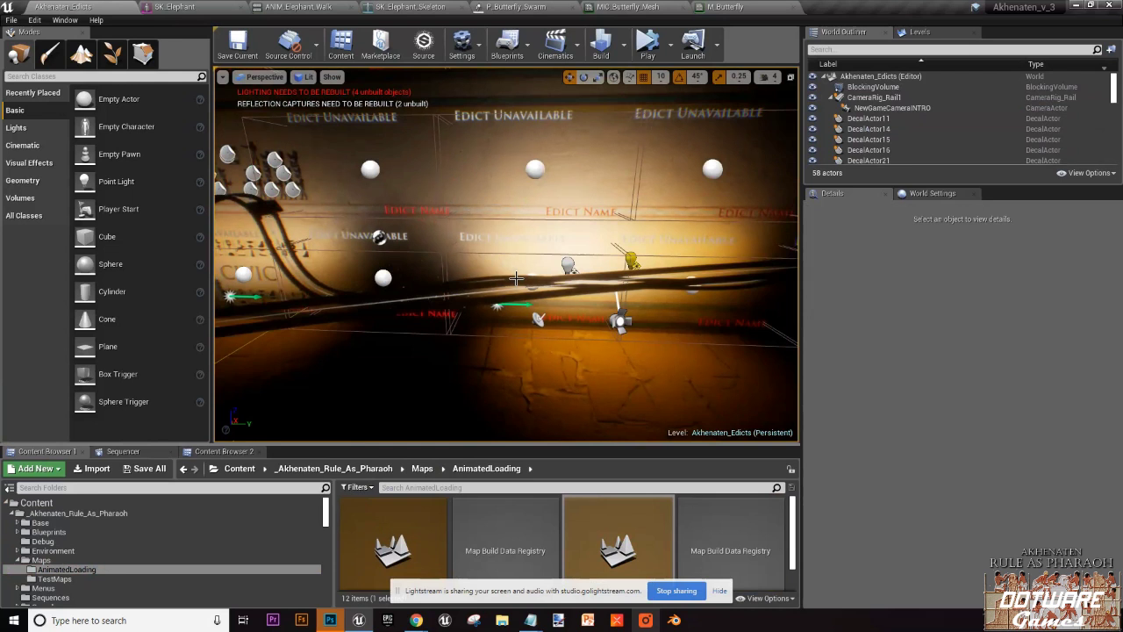
{"action": "scroll", "coordinate": [516, 204], "scroll_direction": "down", "scroll_amount": 6}
{"action": "scroll", "coordinate": [516, 205], "scroll_direction": "up", "scroll_amount": 8}
{"action": "scroll", "coordinate": [516, 204], "scroll_direction": "down", "scroll_amount": 6}
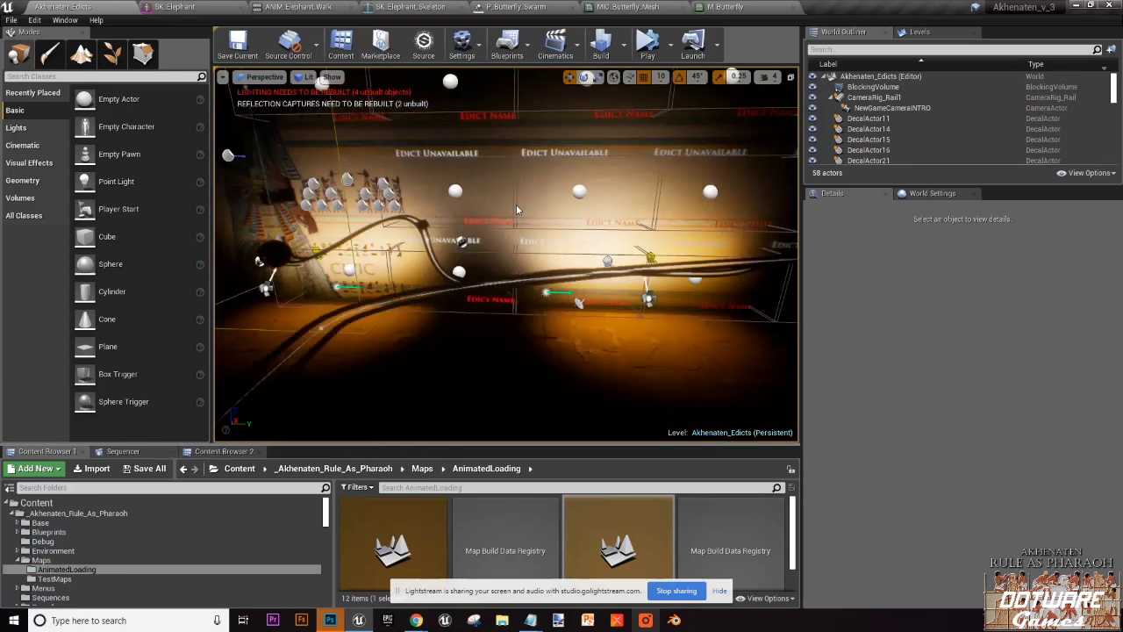
{"action": "scroll", "coordinate": [511, 190], "scroll_direction": "up", "scroll_amount": 7}
{"action": "scroll", "coordinate": [512, 190], "scroll_direction": "down", "scroll_amount": 6}
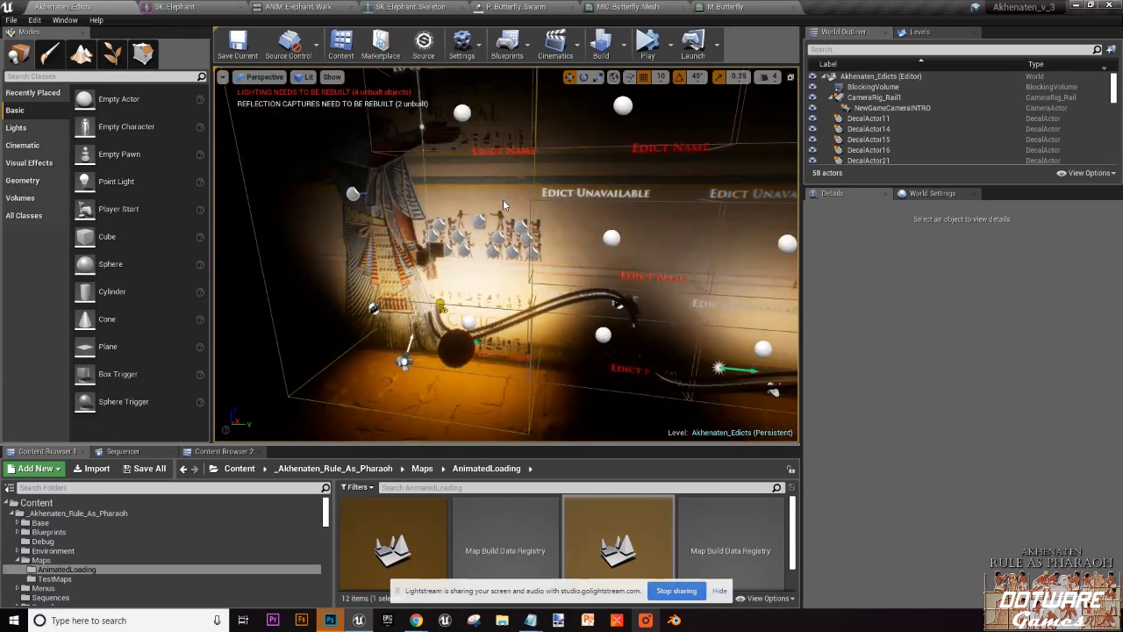
{"action": "scroll", "coordinate": [502, 199], "scroll_direction": "up", "scroll_amount": 4}
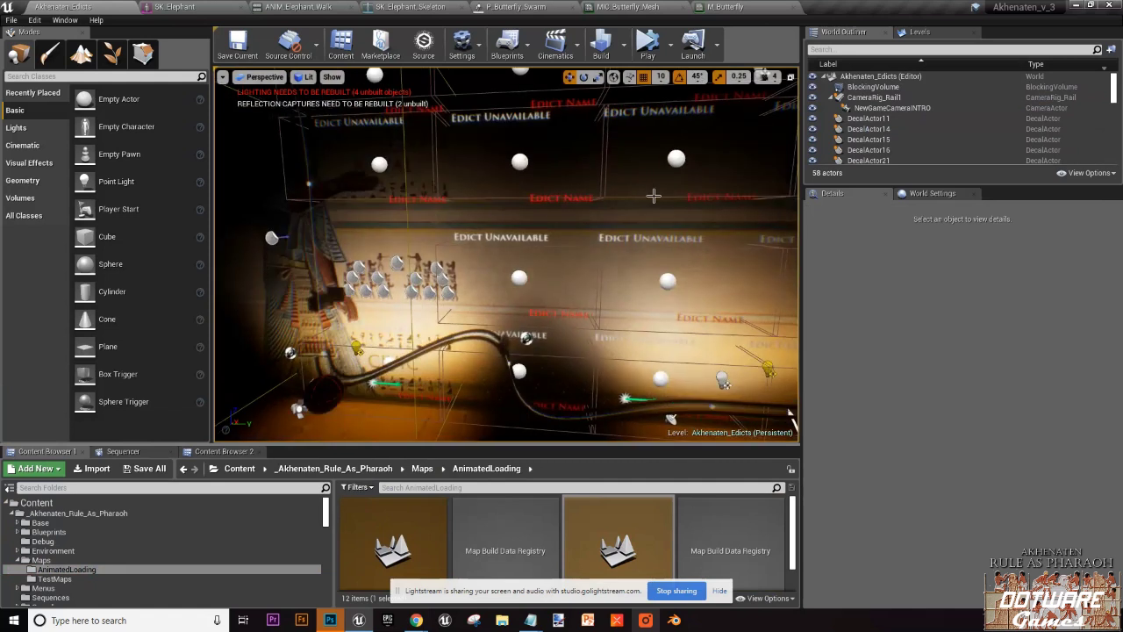
Step: Select the SM_Floor_01 ground mesh, then the SM_Floor_2 wall mesh behind the edict panels while the viewport fills the screen
{"action": "right_click_drag", "start_coordinate": [302, 221], "coordinate": [327, 400]}
{"action": "left_click", "coordinate": [327, 244]}
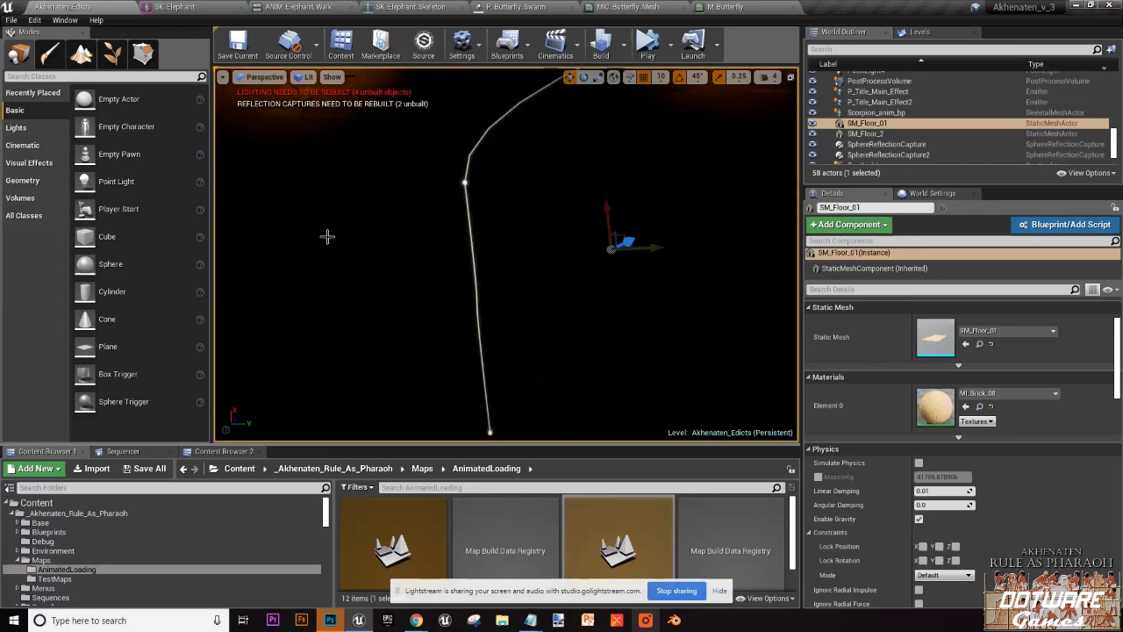
{"action": "key", "text": "F11"}
{"action": "scroll", "coordinate": [266, 237], "scroll_direction": "down", "scroll_amount": 5}
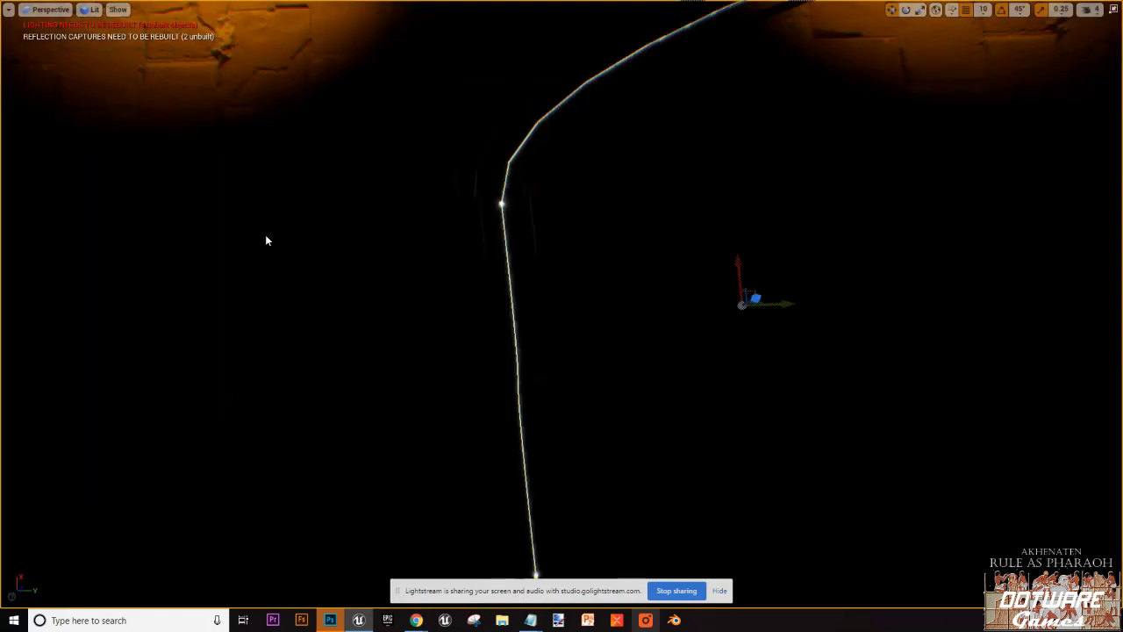
{"action": "right_click_drag", "start_coordinate": [266, 237], "coordinate": [223, 54]}
{"action": "scroll", "coordinate": [291, 211], "scroll_direction": "up", "scroll_amount": 2}
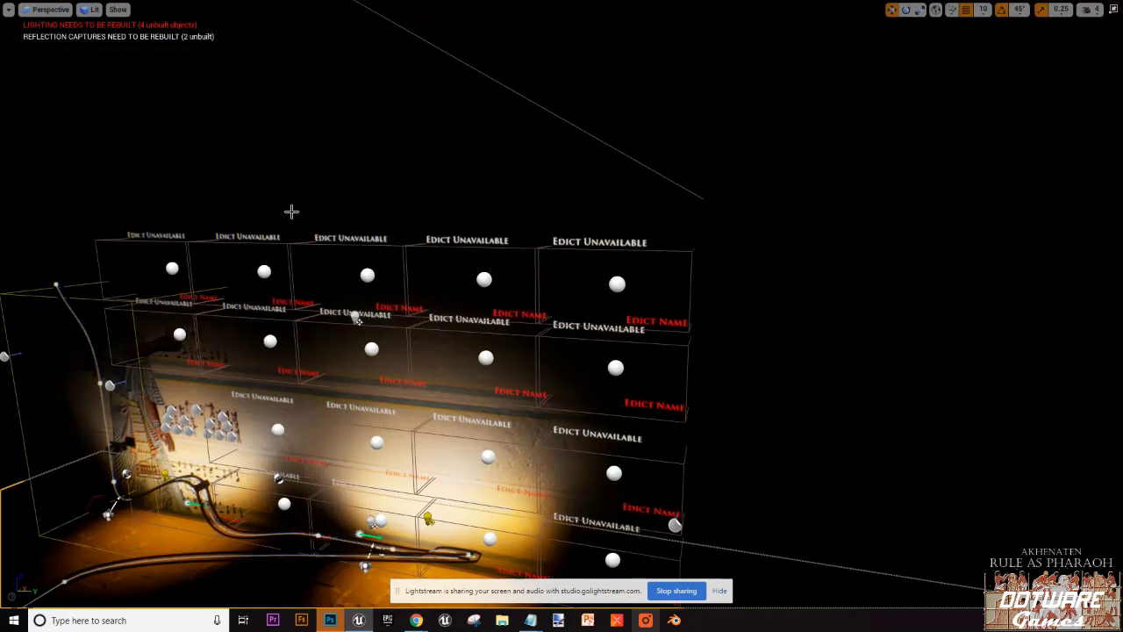
{"action": "left_click", "coordinate": [250, 256]}
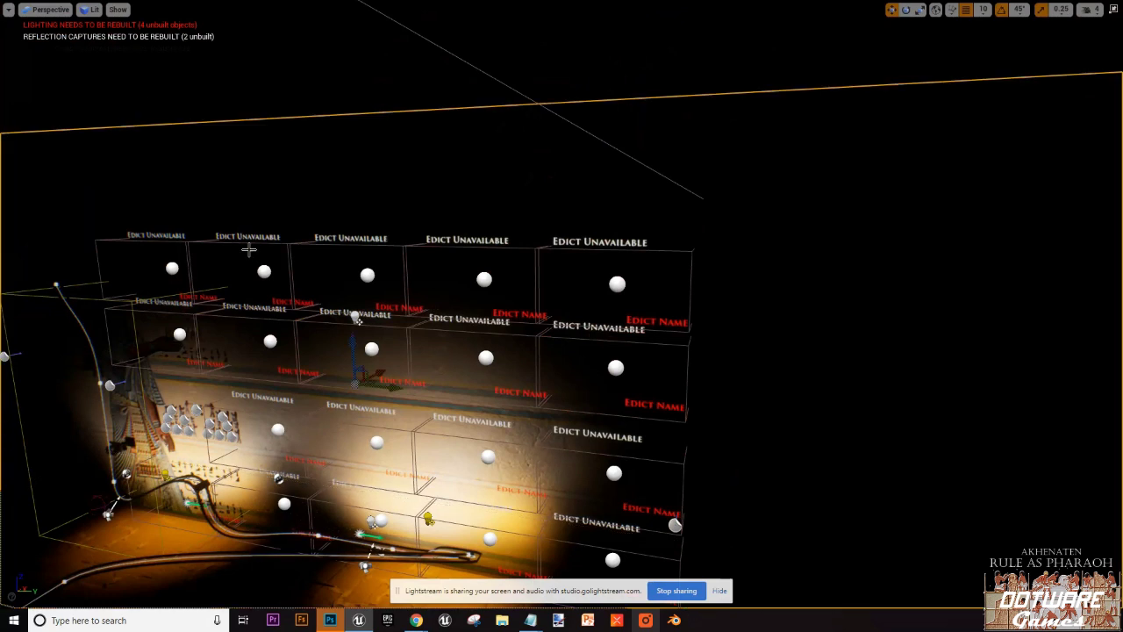
{"action": "key", "text": "F11"}
Step: Inspect the edict wall from an oblique angle and reselect the SM_Floor_01 ground mesh in front of it
{"action": "left_click_drag", "start_coordinate": [444, 463], "coordinate": [581, 321], "text": "alt"}
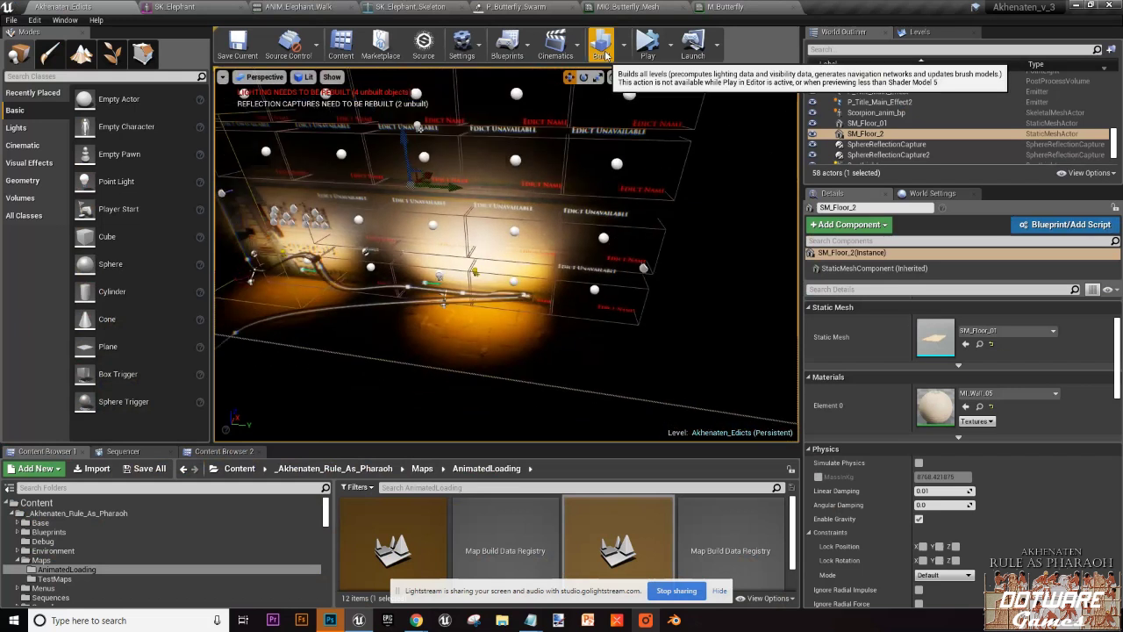
{"action": "left_click_drag", "start_coordinate": [468, 409], "coordinate": [336, 328], "text": "alt"}
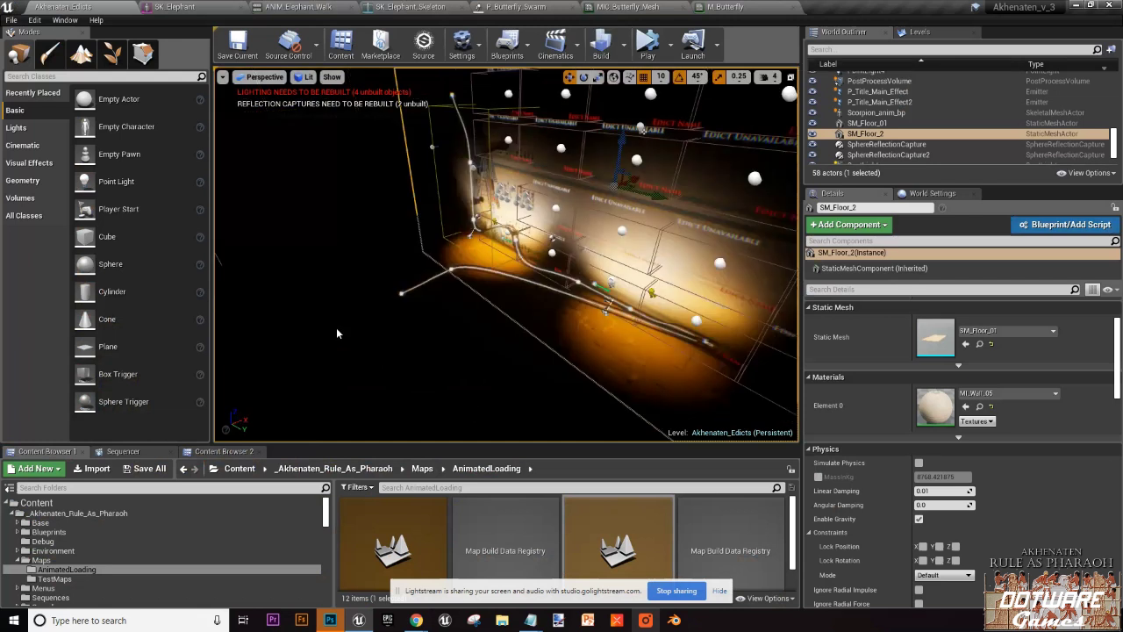
{"action": "left_click", "coordinate": [505, 337]}
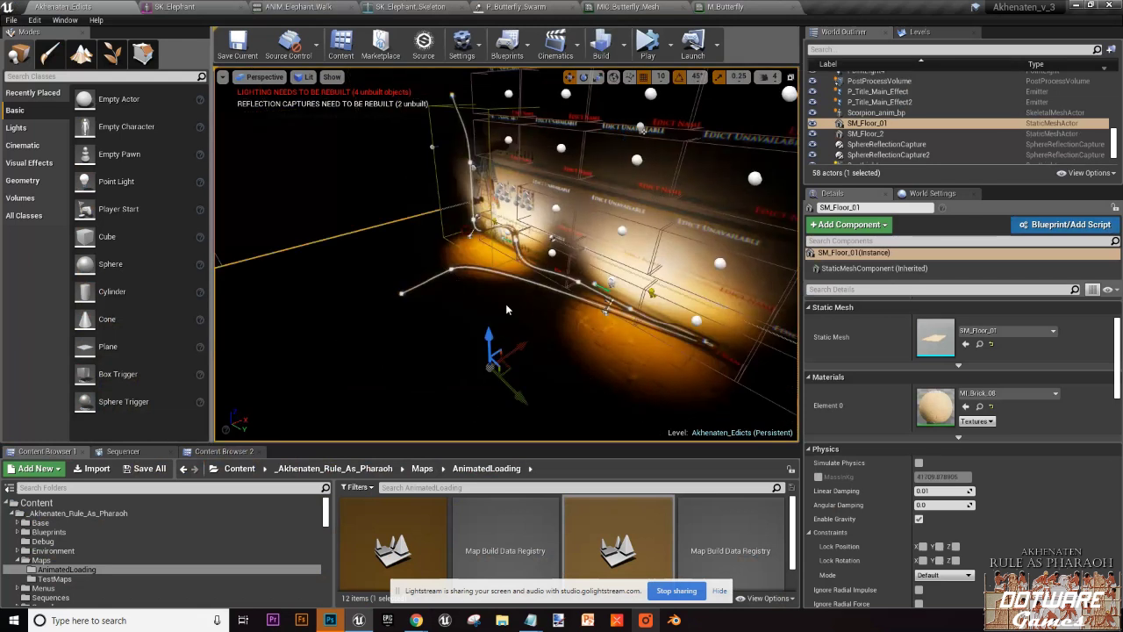
{"action": "right_click_drag", "start_coordinate": [505, 305], "coordinate": [546, 298]}
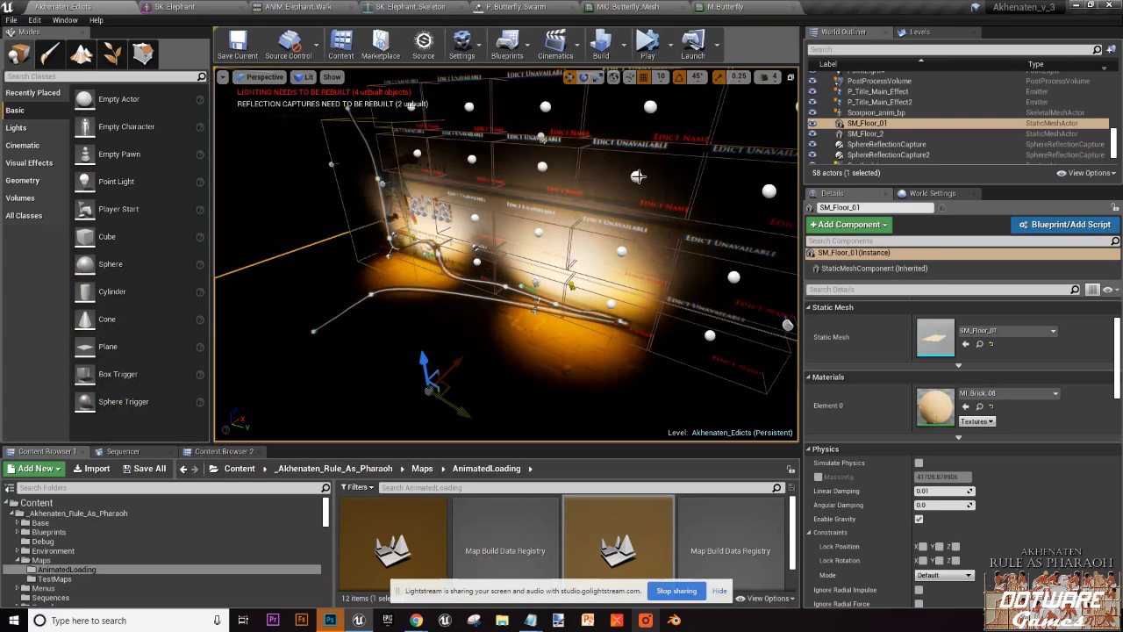
Step: Run the Akhenaten_Edicts level in a separate game preview window and execute the DisableAllScreenMessages console command
{"action": "left_click", "coordinate": [670, 44]}
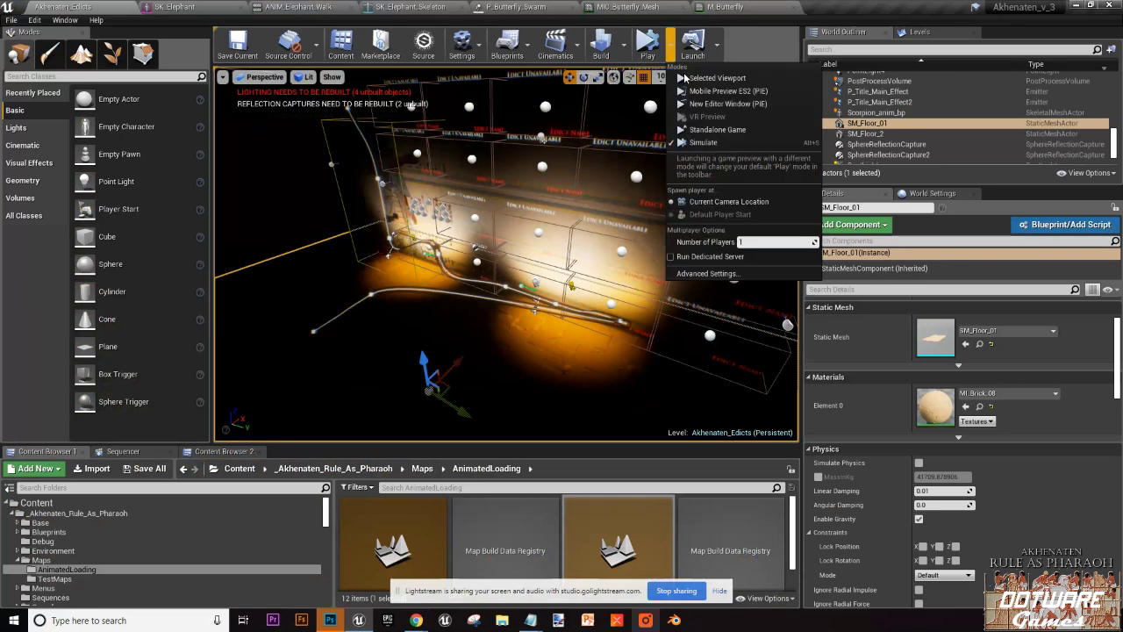
{"action": "left_click", "coordinate": [715, 129]}
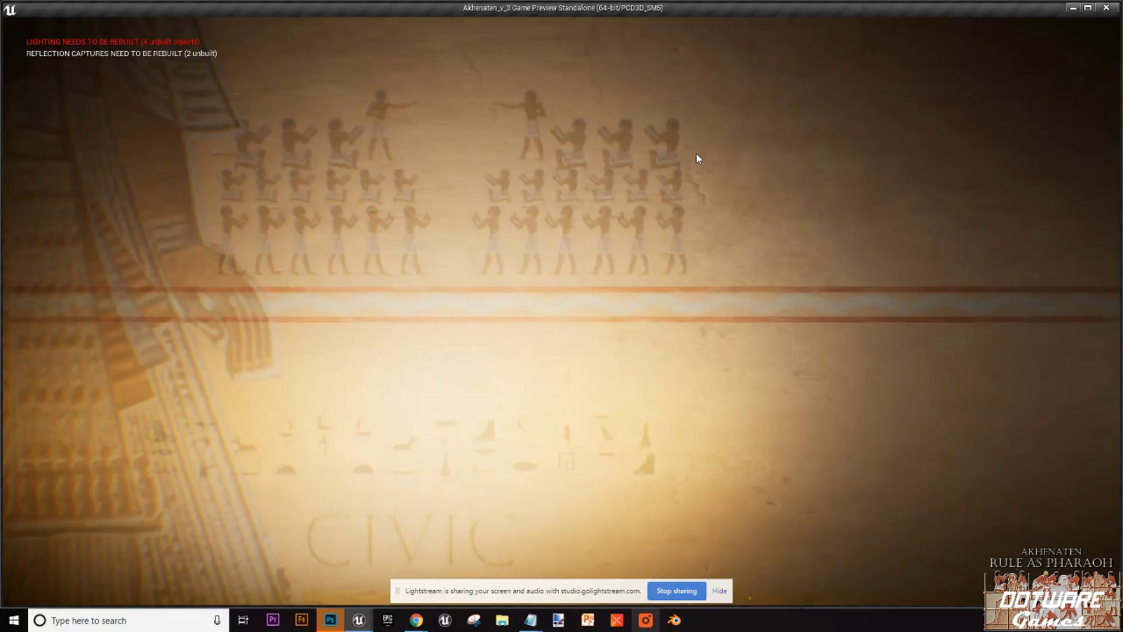
{"action": "key", "text": "grave"}
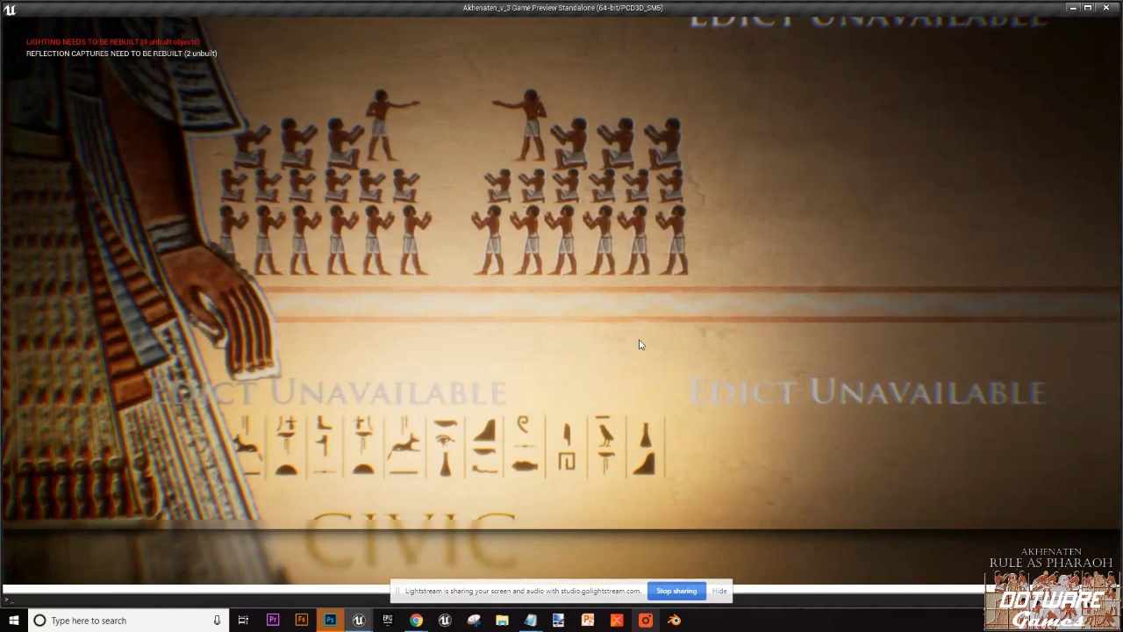
{"action": "type", "text": "disableall"}
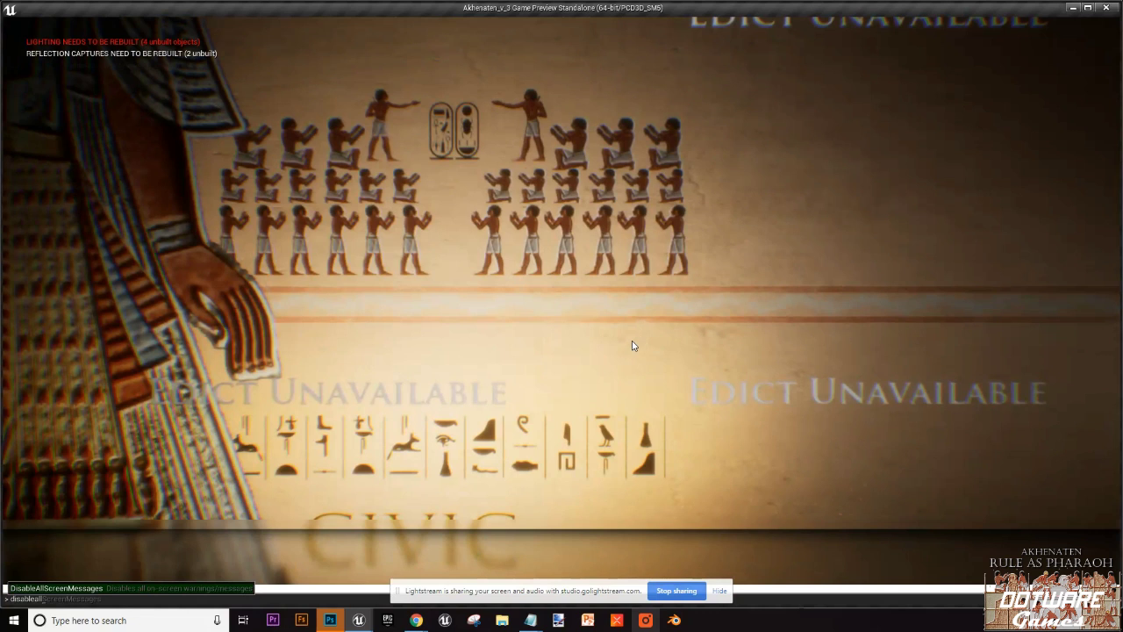
{"action": "key", "text": "Tab"}
{"action": "key", "text": "Return"}
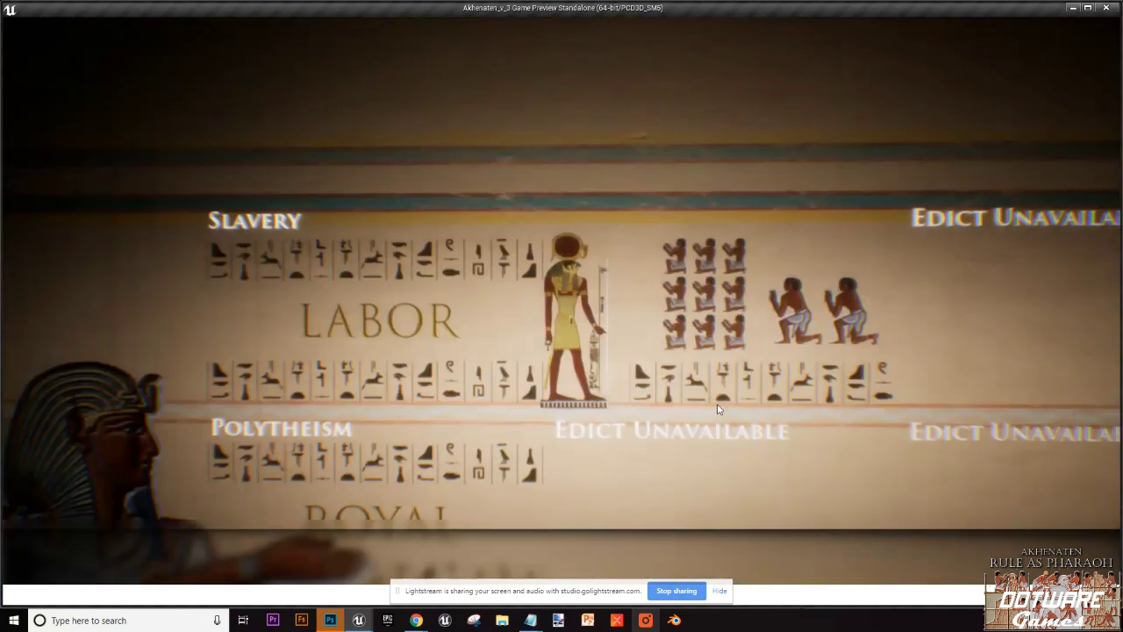
Step: Try out the Labor edicts in the preview, cancel committing Skilled Labor and end the game preview
{"action": "left_click", "coordinate": [716, 423]}
{"action": "left_click", "coordinate": [623, 300]}
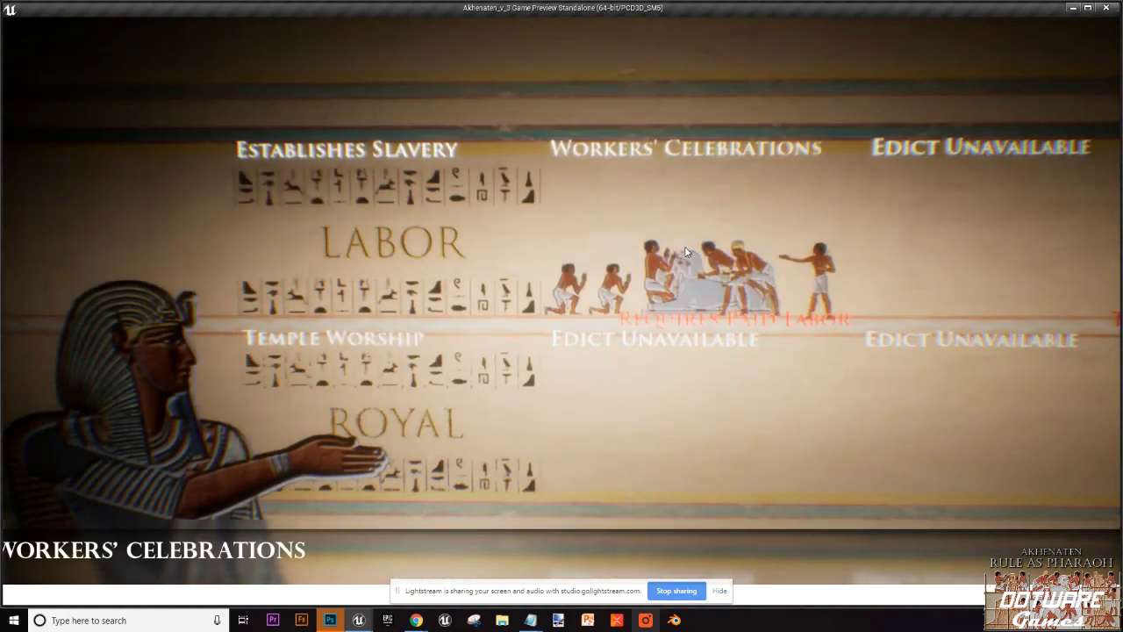
{"action": "left_click", "coordinate": [347, 233]}
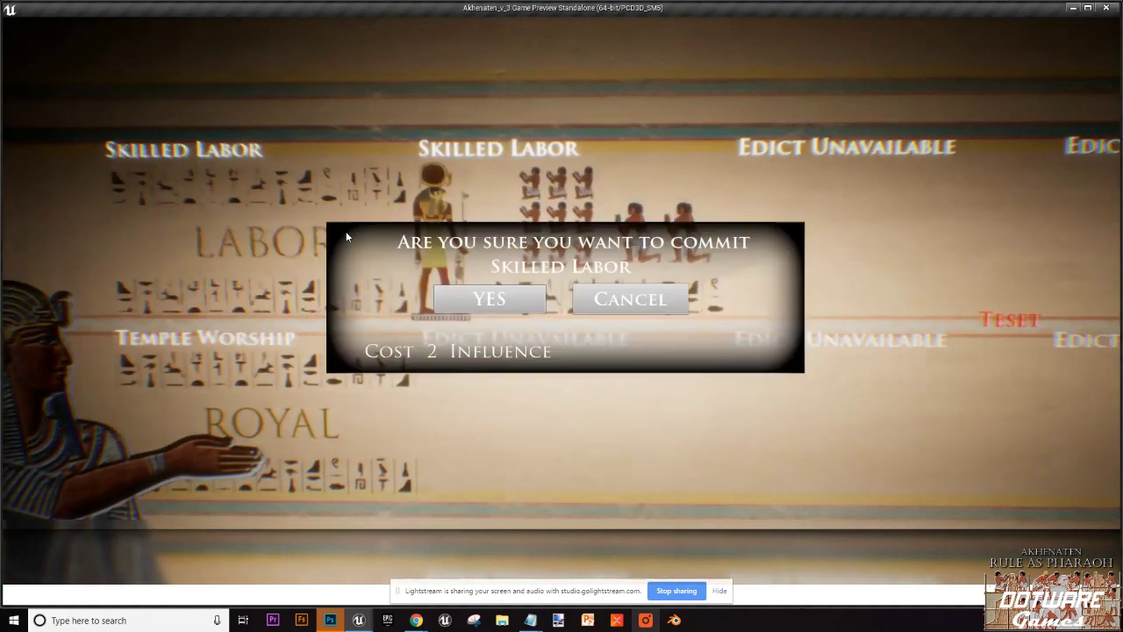
{"action": "left_click", "coordinate": [603, 298]}
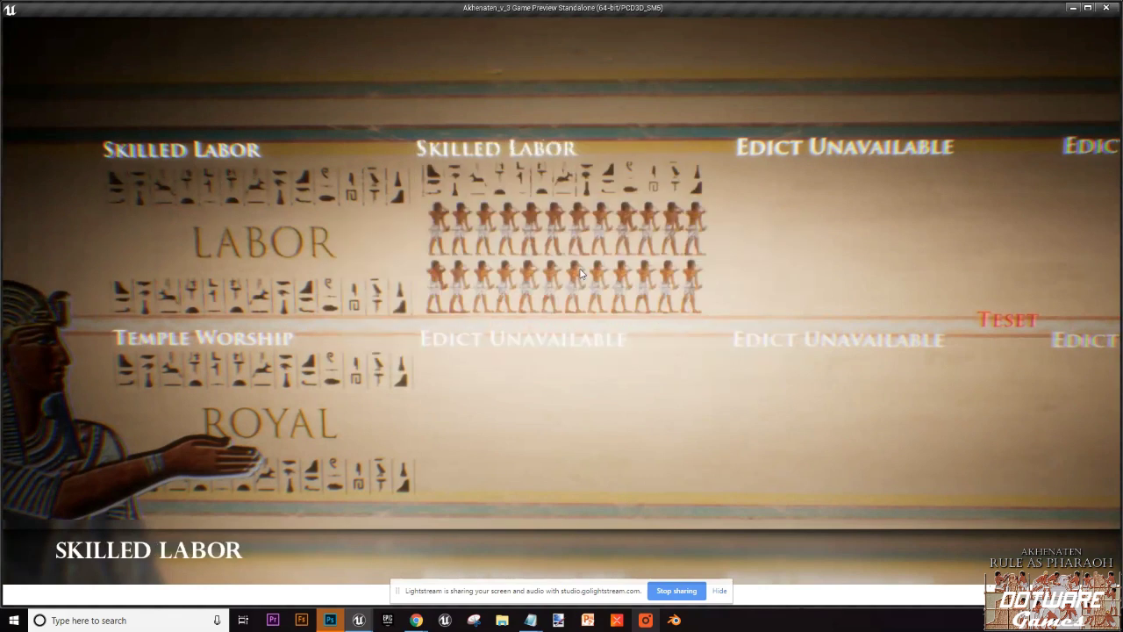
{"action": "key", "text": "Escape"}
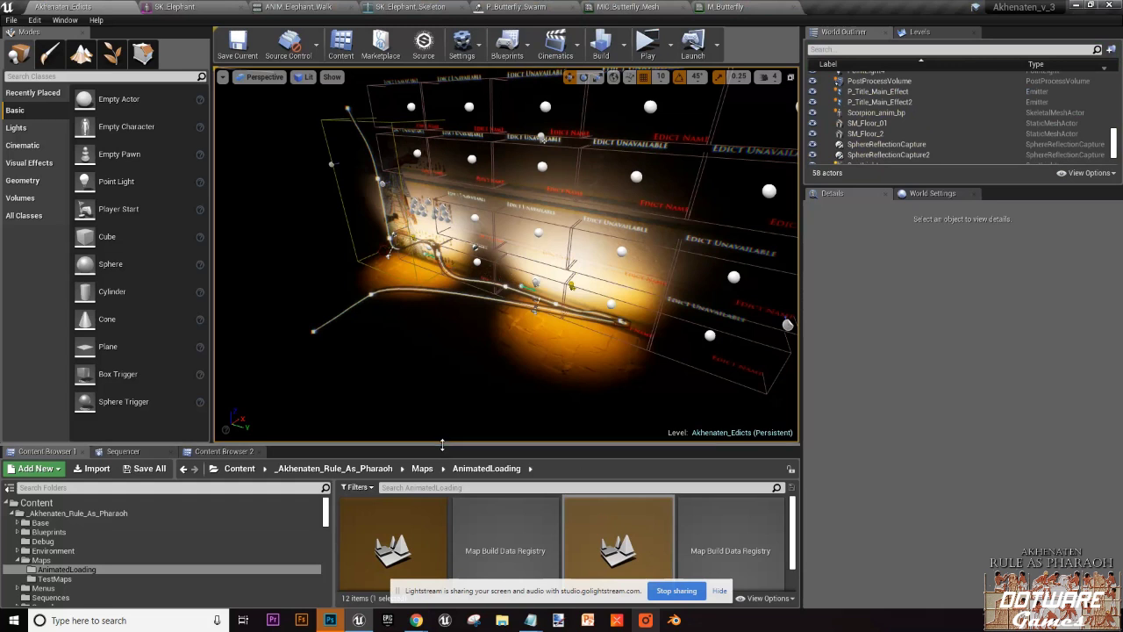
Step: Enlarge the Content Browser and look through the AnimatedLoading level assets, including Akhenaten_NewGame_Setup
{"action": "left_click_drag", "start_coordinate": [443, 451], "coordinate": [443, 271]}
{"action": "scroll", "coordinate": [513, 436], "scroll_direction": "down", "scroll_amount": 3}
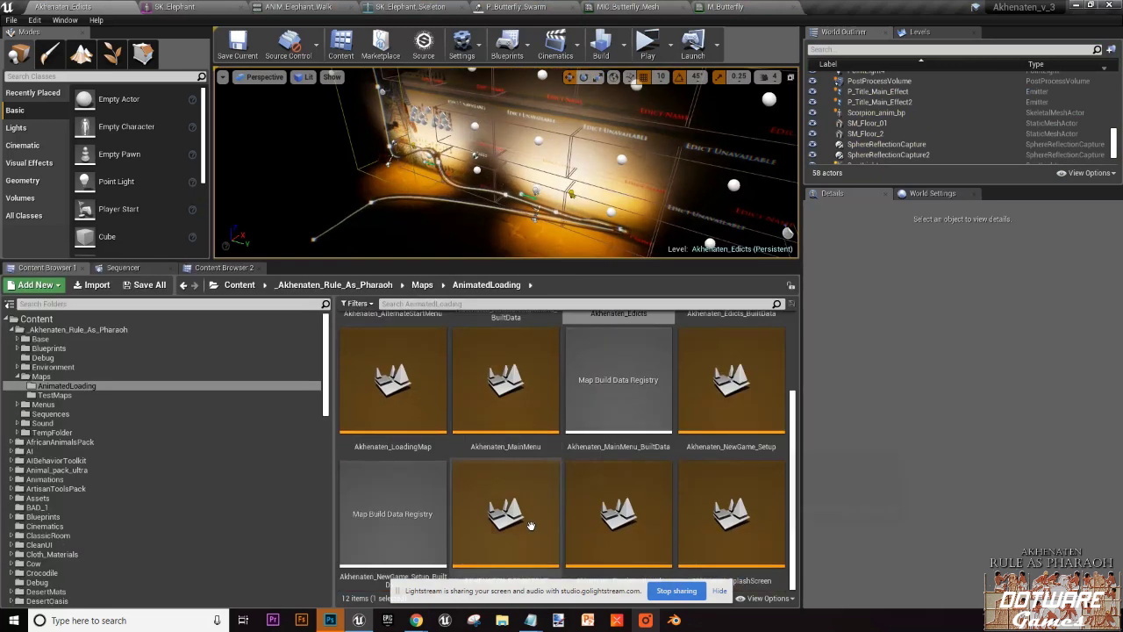
{"action": "scroll", "coordinate": [570, 474], "scroll_direction": "up", "scroll_amount": 2}
{"action": "left_click", "coordinate": [623, 514]}
{"action": "left_click", "coordinate": [718, 496]}
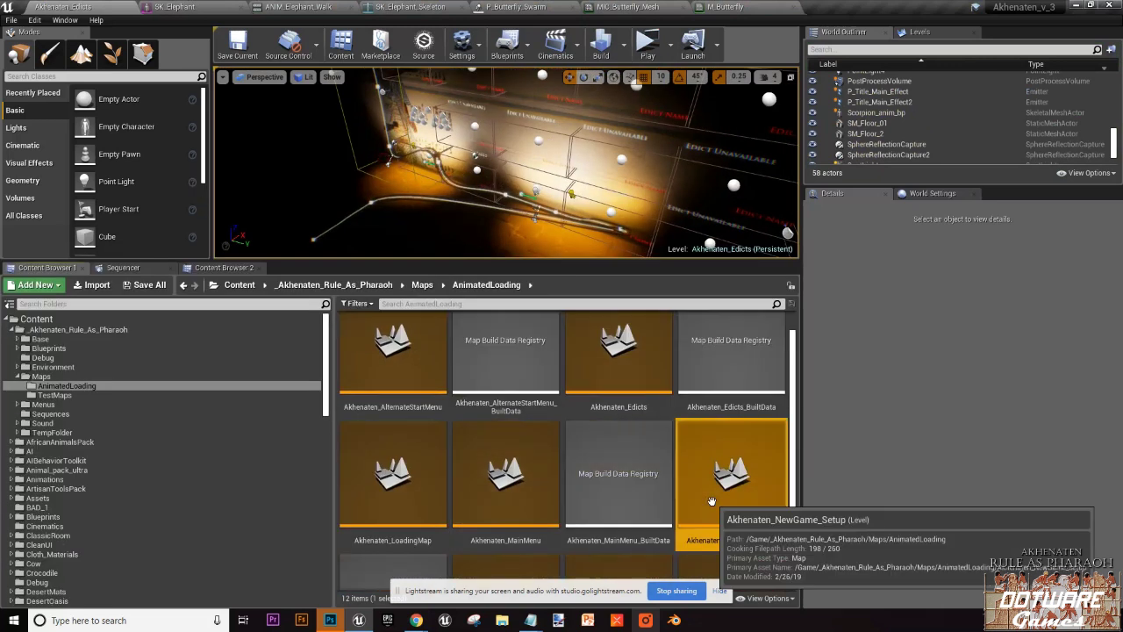
{"action": "scroll", "coordinate": [644, 556], "scroll_direction": "down", "scroll_amount": 2}
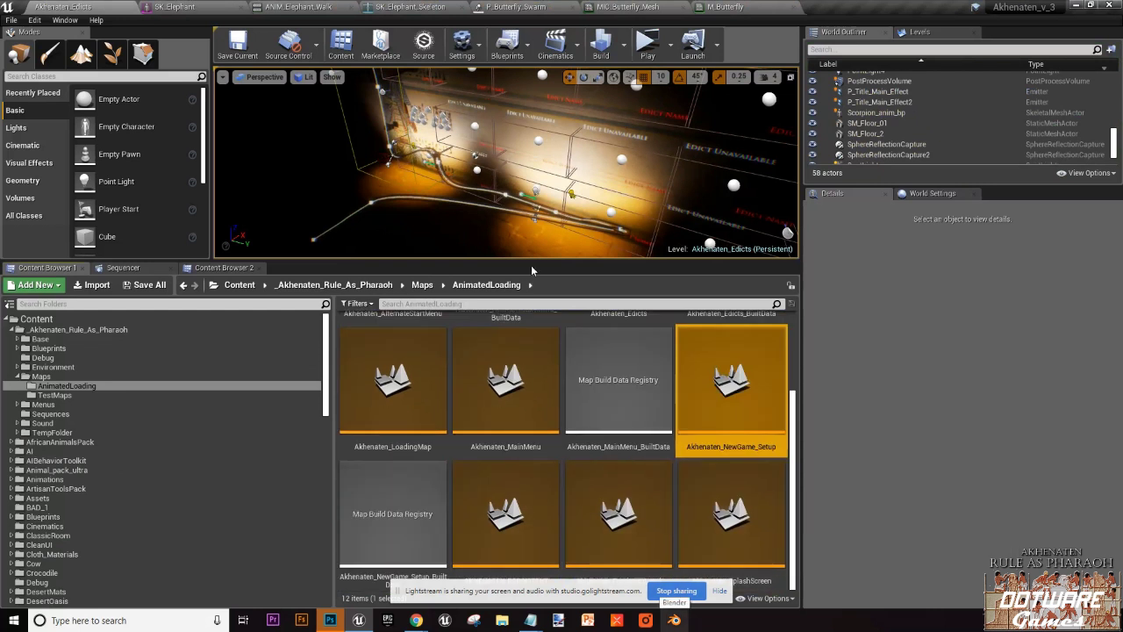
{"action": "mouse_move", "coordinate": [530, 263]}
{"action": "left_mouse_down"}
{"action": "mouse_move", "coordinate": [526, 193]}
{"action": "mouse_move", "coordinate": [527, 269]}
{"action": "left_mouse_up"}
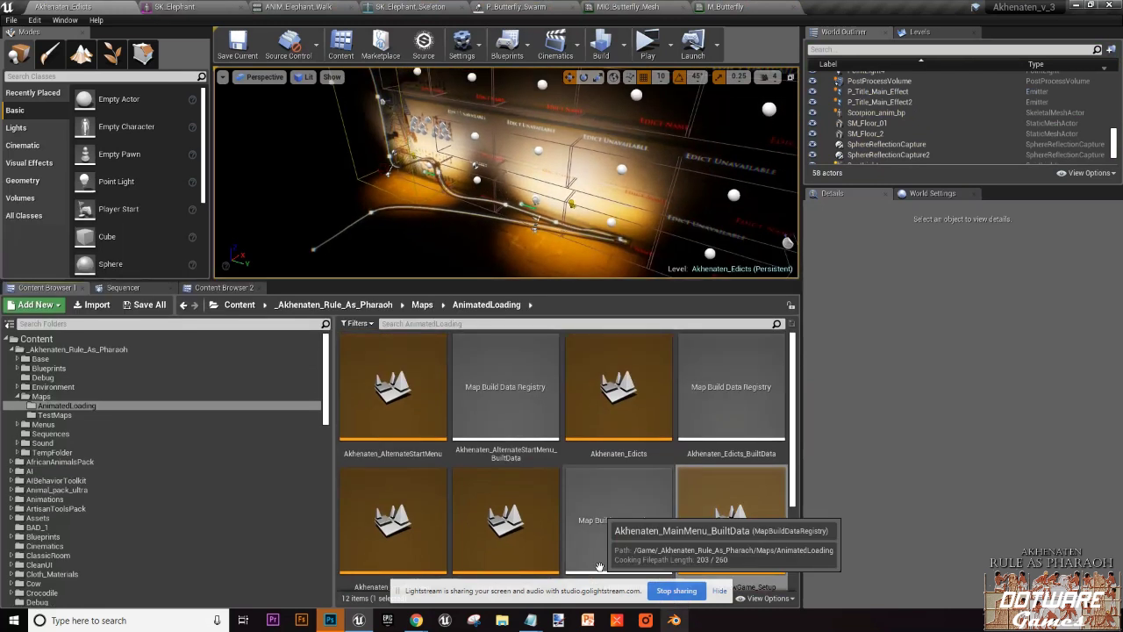
Step: Open the Akhenaten_LoadingMap level, run it in a game preview window and end the preview
{"action": "scroll", "coordinate": [599, 566], "scroll_direction": "down", "scroll_amount": 2}
{"action": "double_click", "coordinate": [388, 435]}
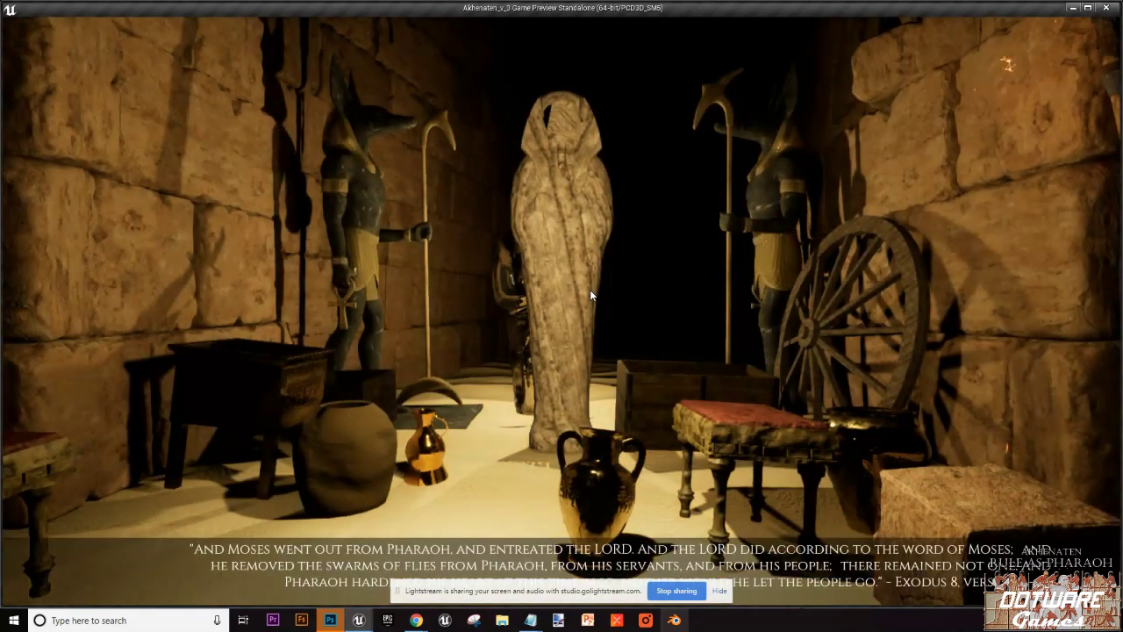
{"action": "key", "text": "Escape"}
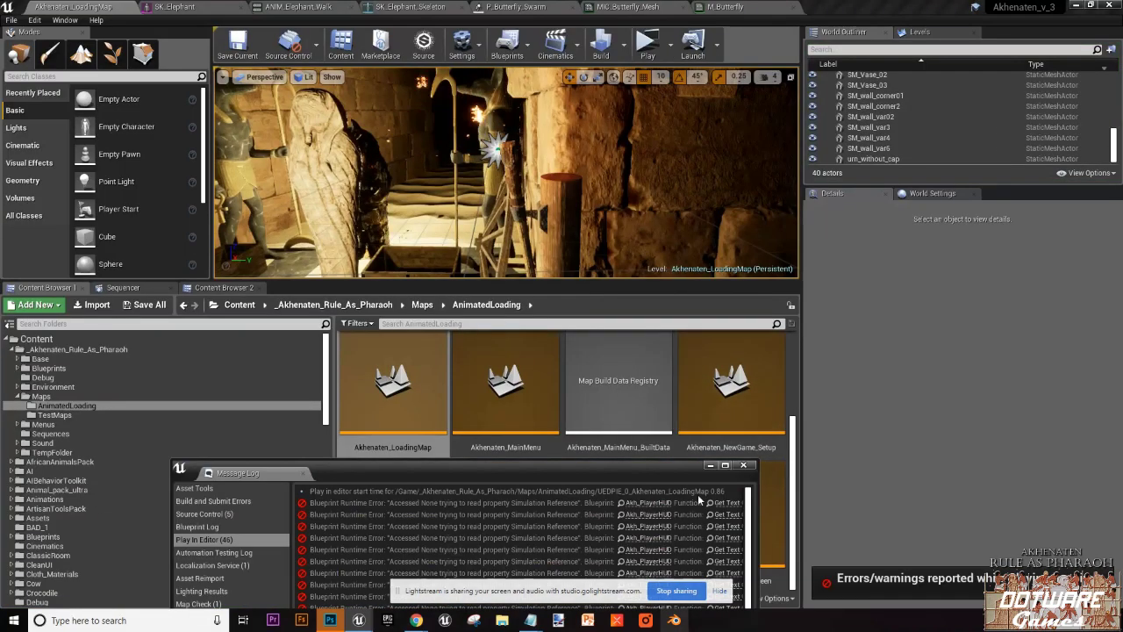
Step: Move and enlarge the Message Log window to examine the Play In Editor Blueprint runtime errors
{"action": "left_click_drag", "start_coordinate": [571, 464], "coordinate": [579, 77]}
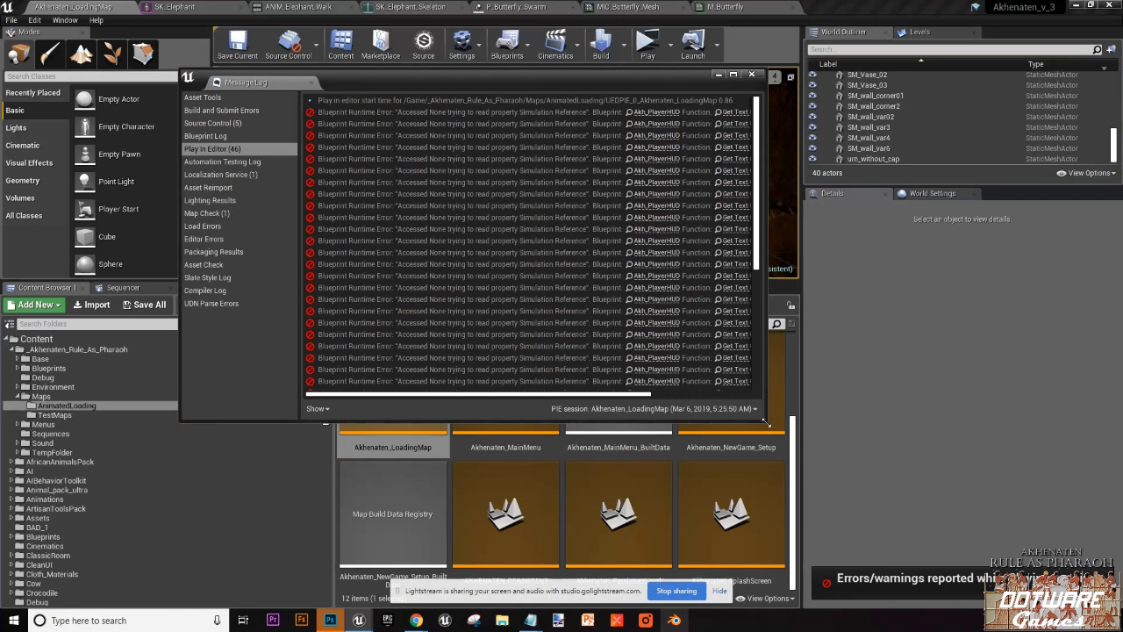
{"action": "left_click_drag", "start_coordinate": [765, 422], "coordinate": [825, 472]}
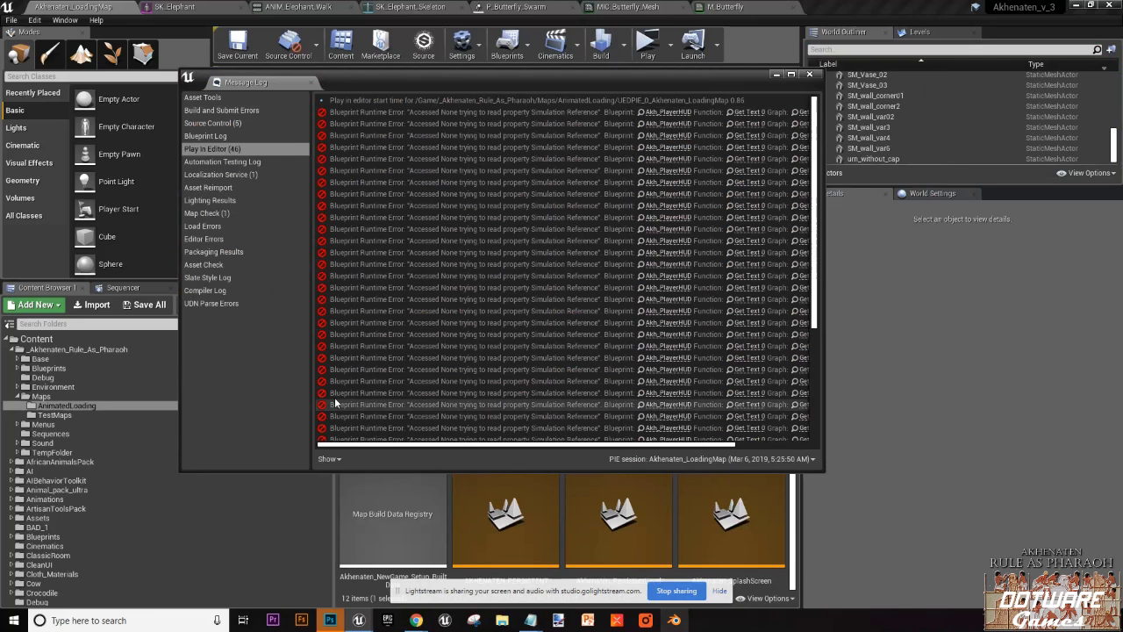
{"action": "scroll", "coordinate": [353, 433], "scroll_direction": "down", "scroll_amount": 5}
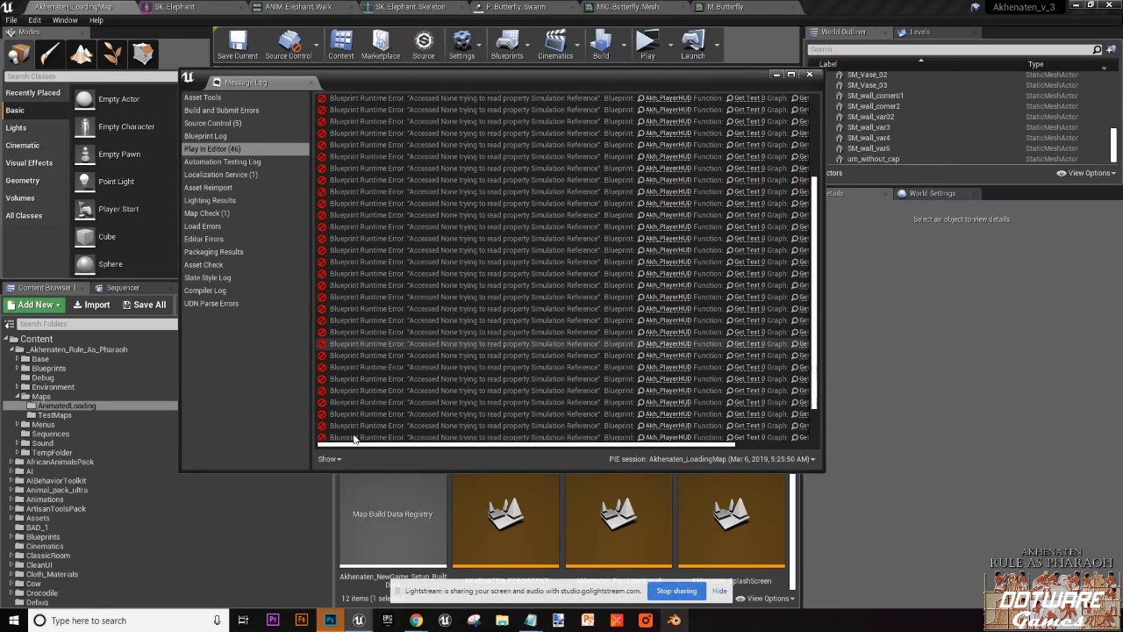
{"action": "scroll", "coordinate": [353, 433], "scroll_direction": "up", "scroll_amount": 5}
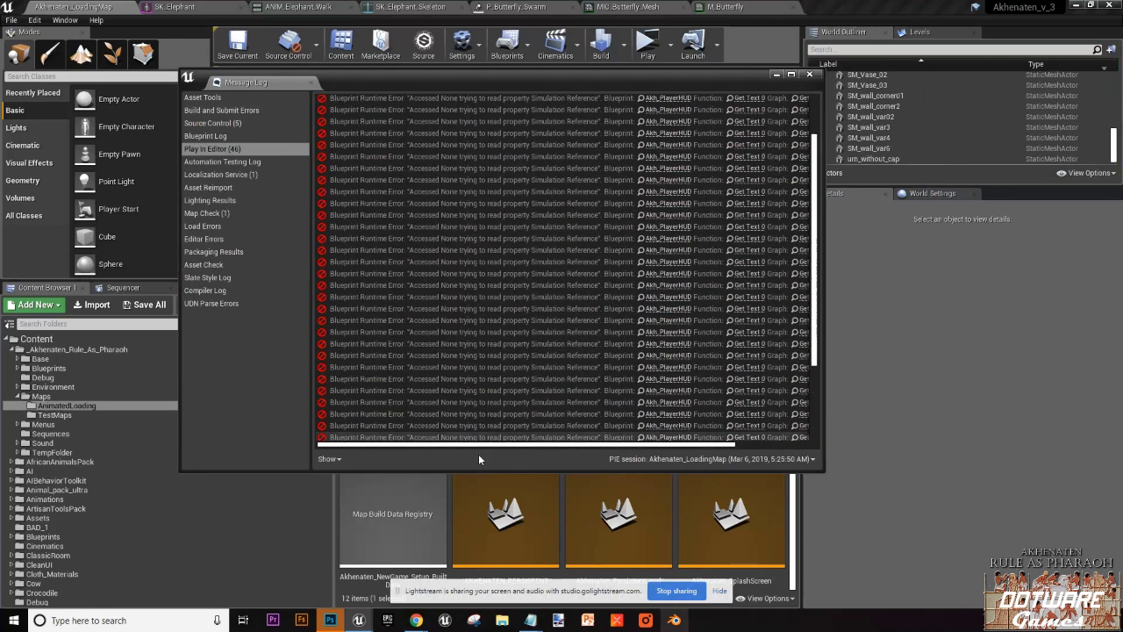
{"action": "left_click_drag", "start_coordinate": [472, 472], "coordinate": [472, 566]}
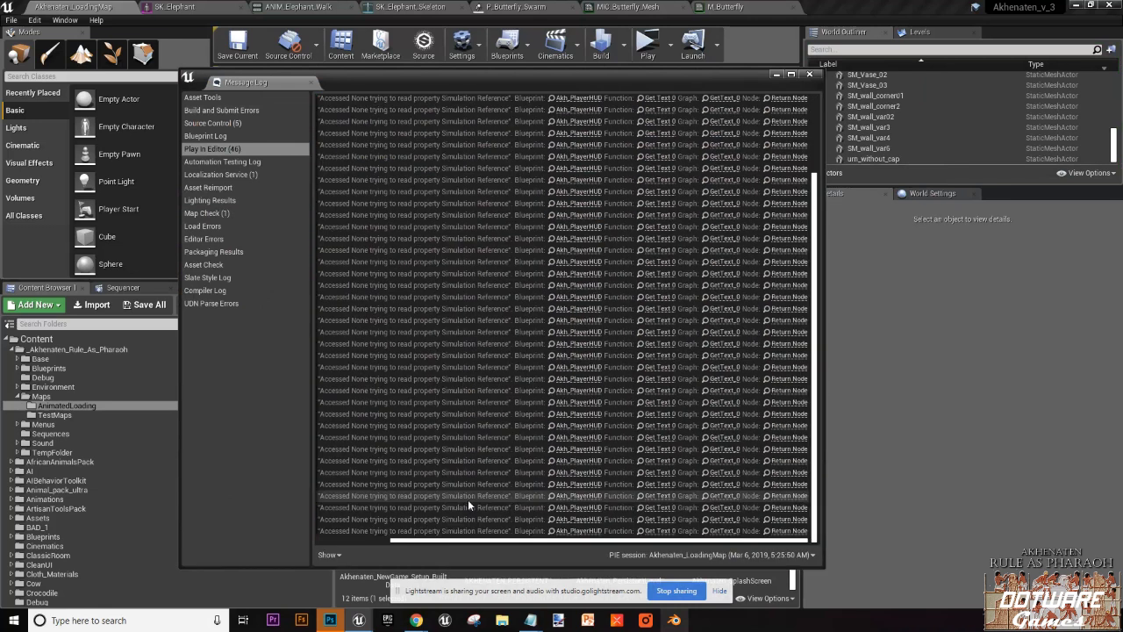
Step: Examine the full width of the Play In Editor runtime errors, including their Akh_PlayerHUD Blueprint, Function, Graph and Node references
{"action": "scroll", "coordinate": [479, 543], "scroll_direction": "left", "scroll_amount": 3}
{"action": "scroll", "coordinate": [479, 543], "scroll_direction": "right", "scroll_amount": 3}
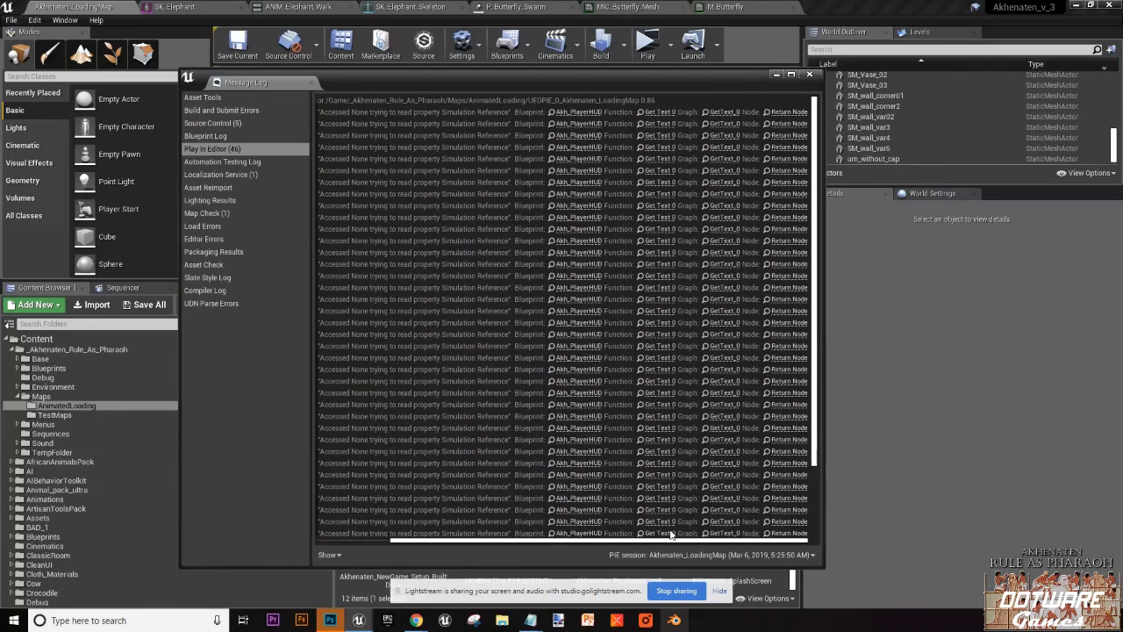
{"action": "scroll", "coordinate": [419, 290], "scroll_direction": "left", "scroll_amount": 3}
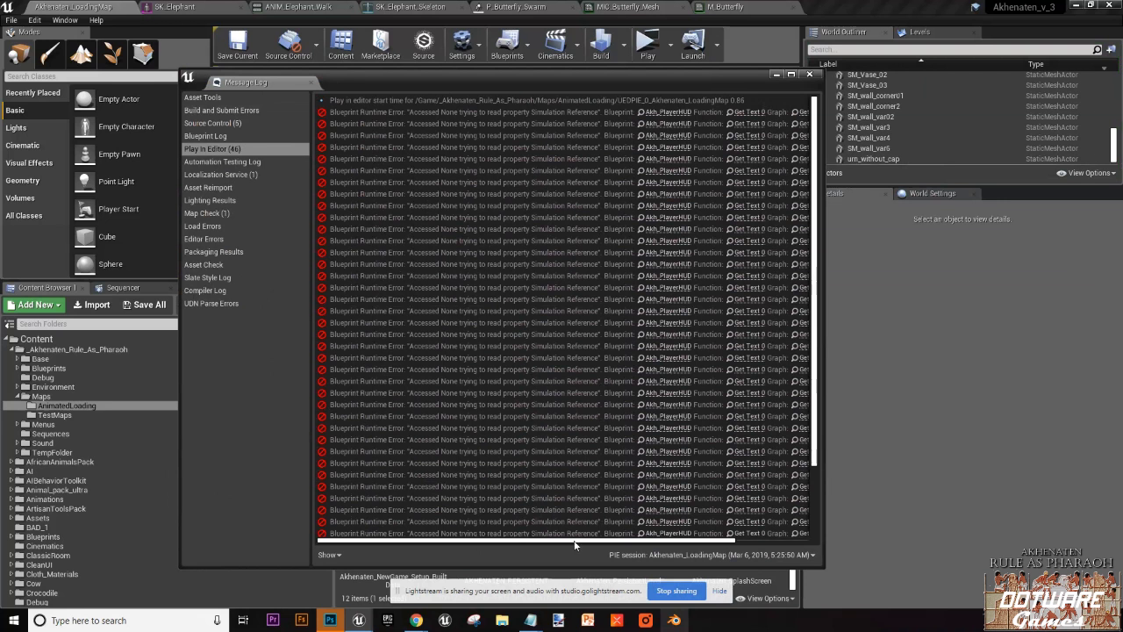
{"action": "mouse_move", "coordinate": [572, 541]}
{"action": "left_mouse_down"}
{"action": "mouse_move", "coordinate": [590, 542]}
{"action": "mouse_move", "coordinate": [561, 540]}
{"action": "left_mouse_up"}
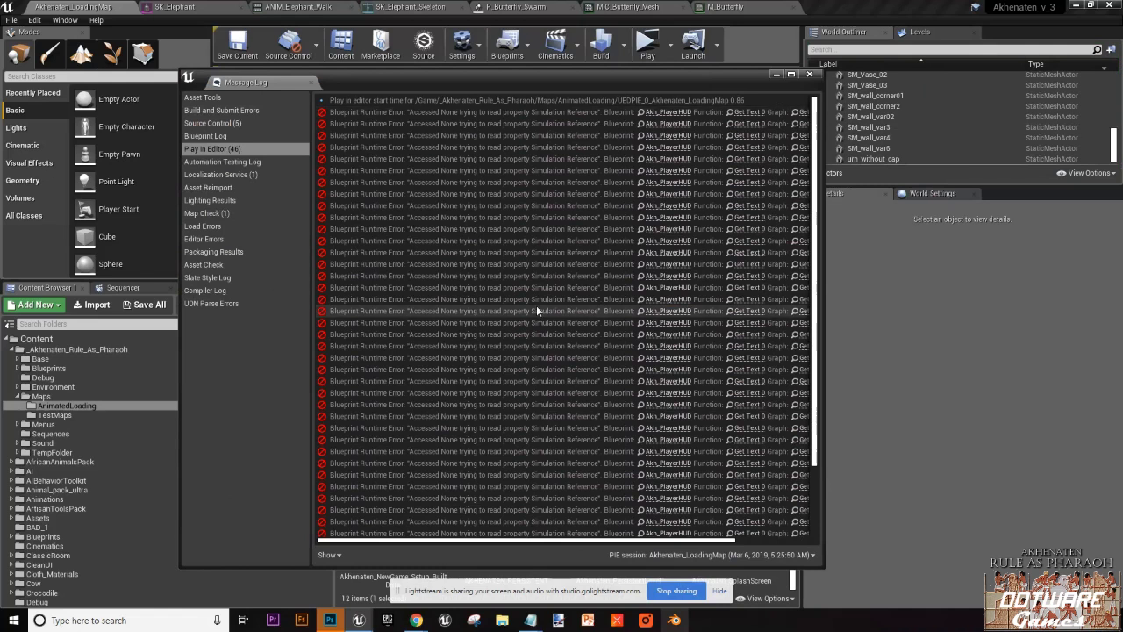
{"action": "left_click", "coordinate": [561, 346]}
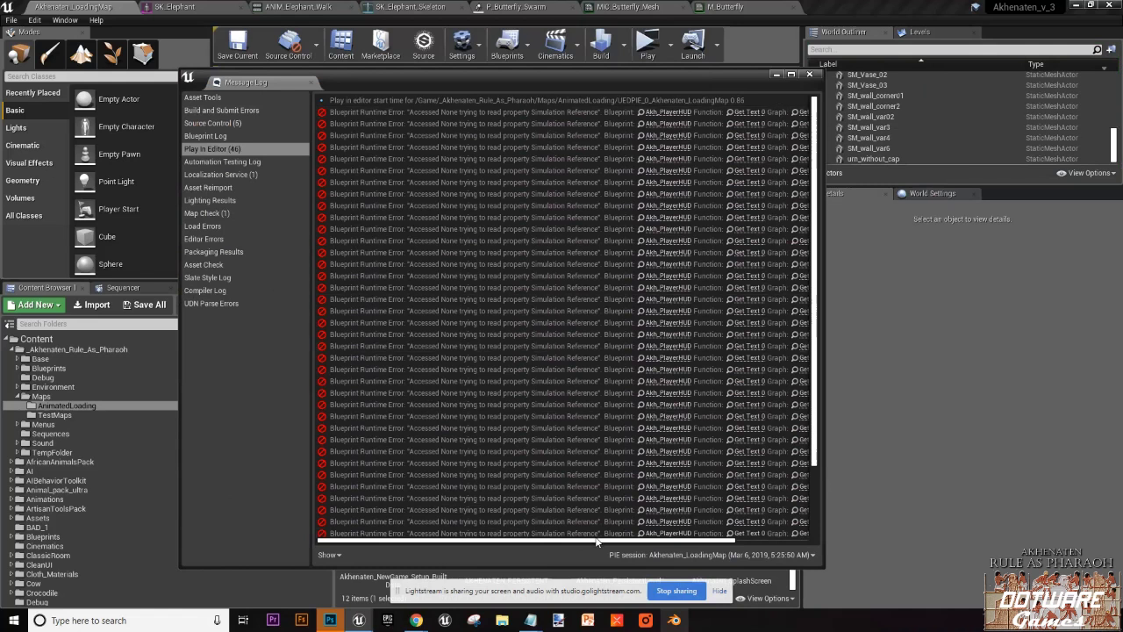
{"action": "left_click_drag", "start_coordinate": [607, 538], "coordinate": [663, 539]}
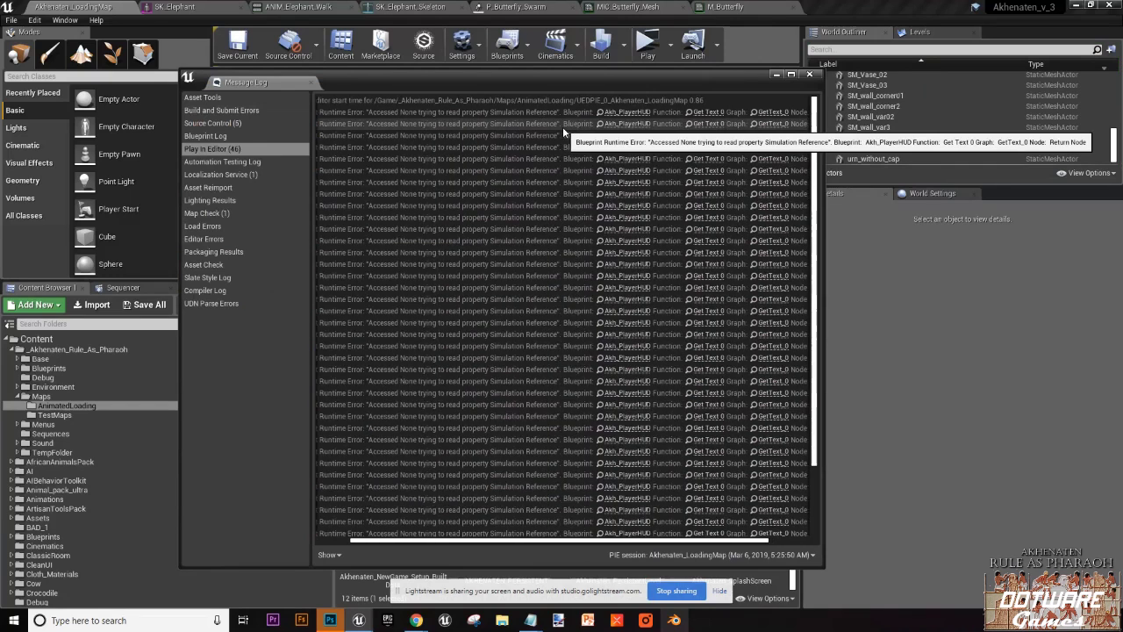
{"action": "scroll", "coordinate": [562, 127], "scroll_direction": "left", "scroll_amount": 3}
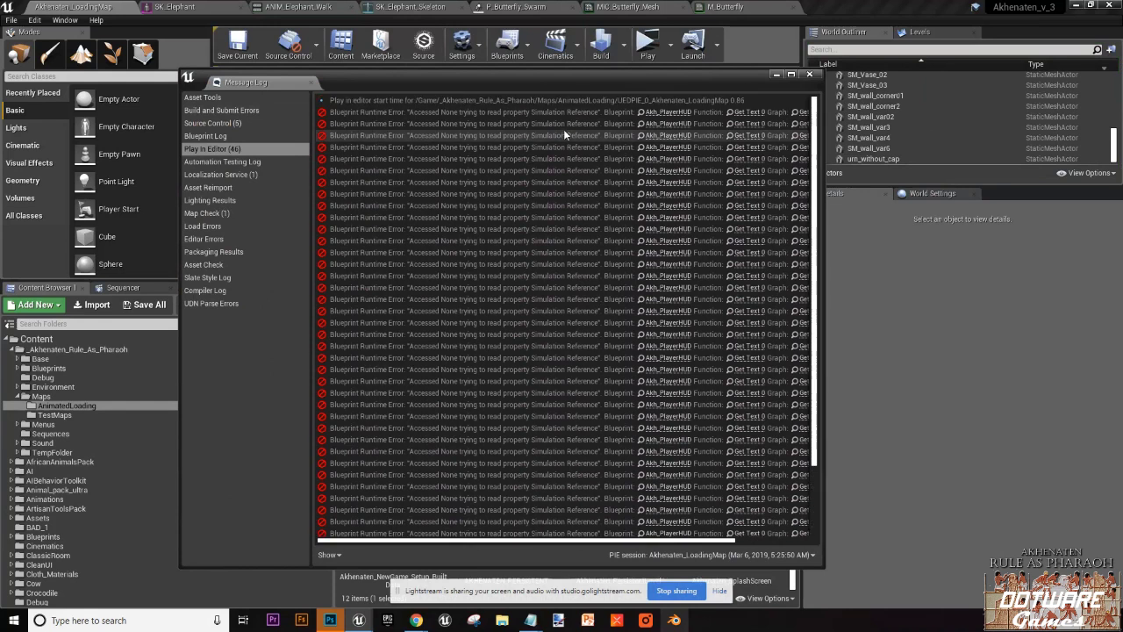
{"action": "scroll", "coordinate": [563, 128], "scroll_direction": "down", "scroll_amount": 1}
{"action": "scroll", "coordinate": [563, 129], "scroll_direction": "right", "scroll_amount": 1}
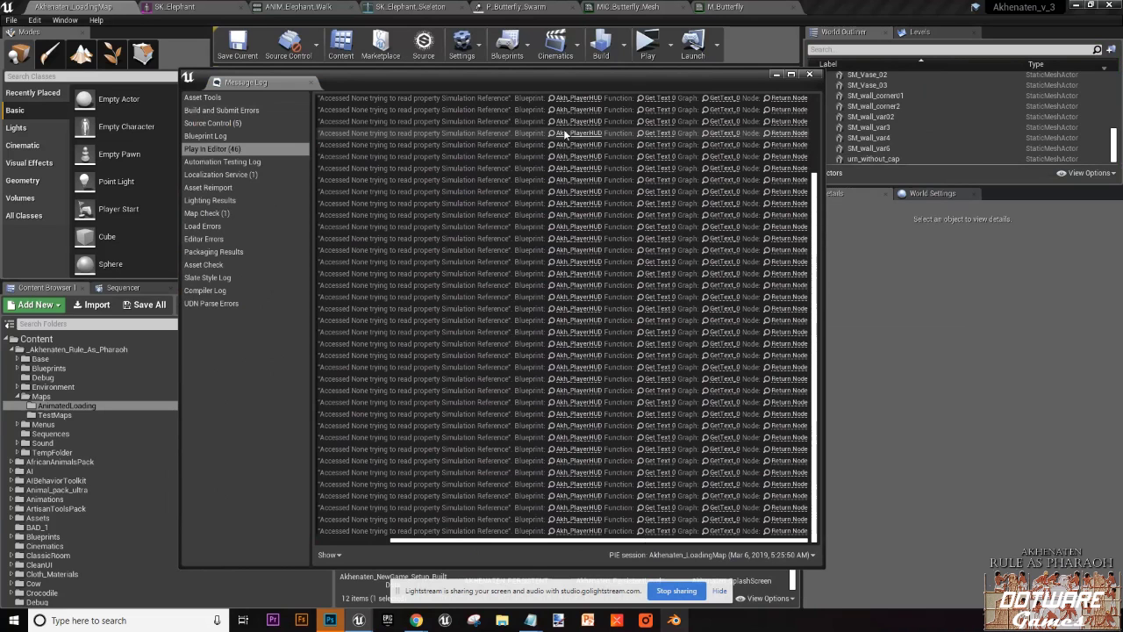
Step: Close the Message Log and exit the Unreal Editor without applying the changes to the M_Butterfly material
{"action": "left_click", "coordinate": [810, 73]}
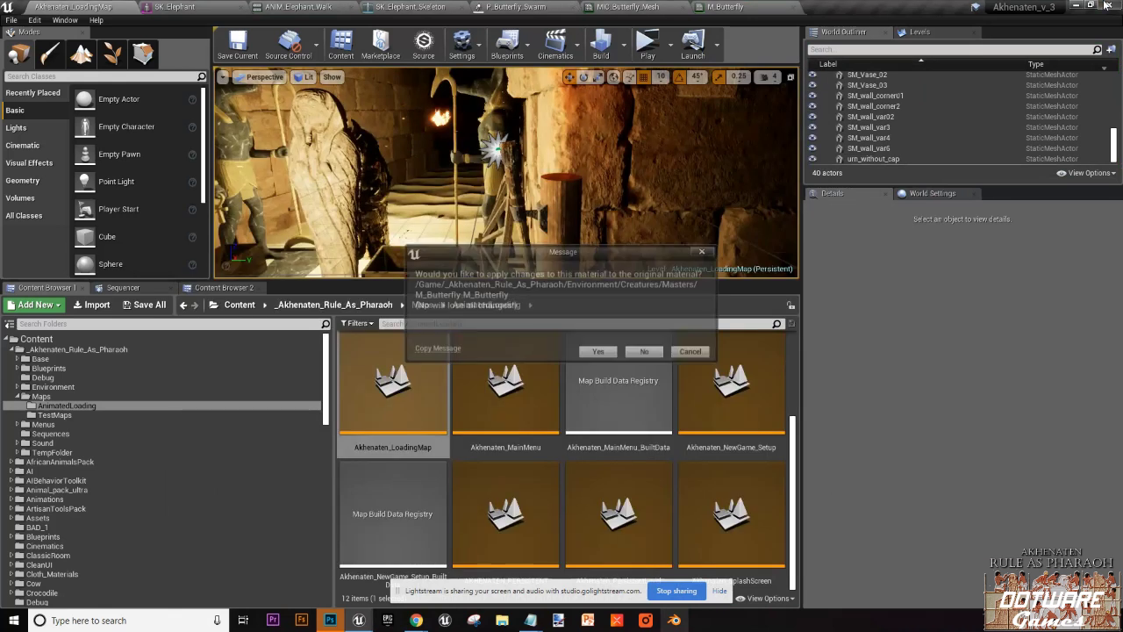
{"action": "left_click", "coordinate": [650, 351]}
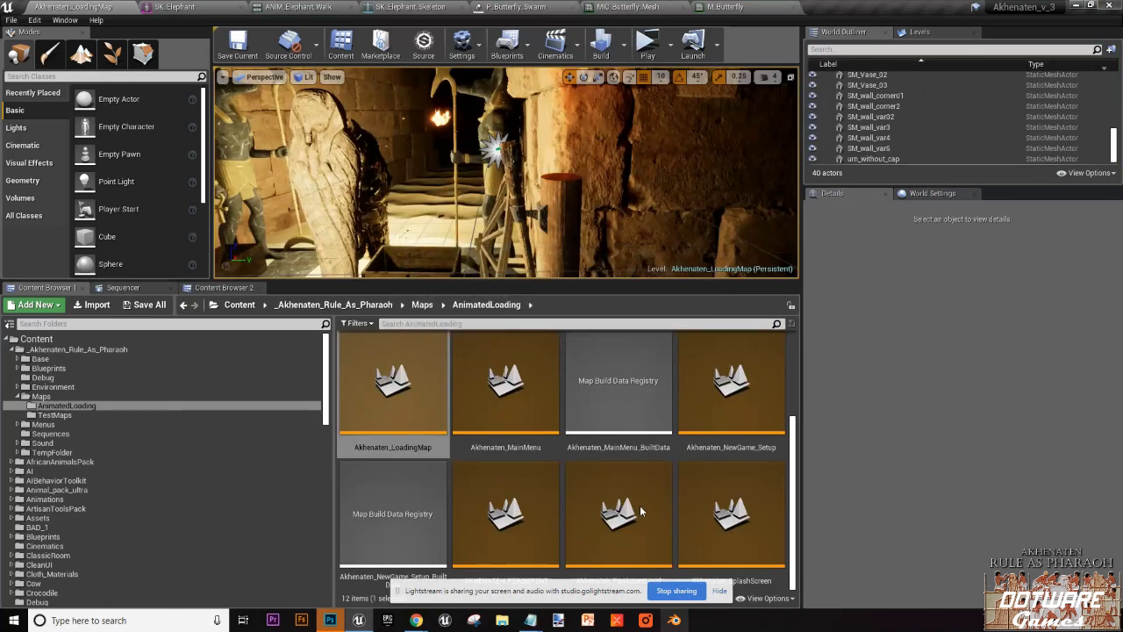
Step: Close Photoshop and switch to the Lightstream project in Chrome
{"action": "mouse_move", "coordinate": [414, 618]}
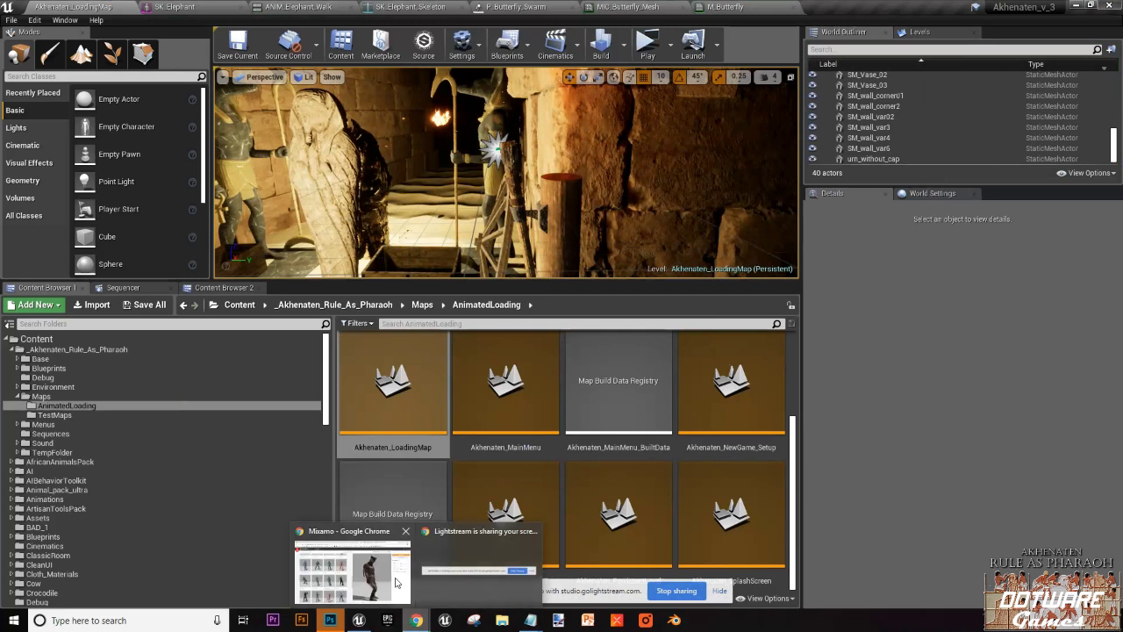
{"action": "left_click", "coordinate": [392, 581]}
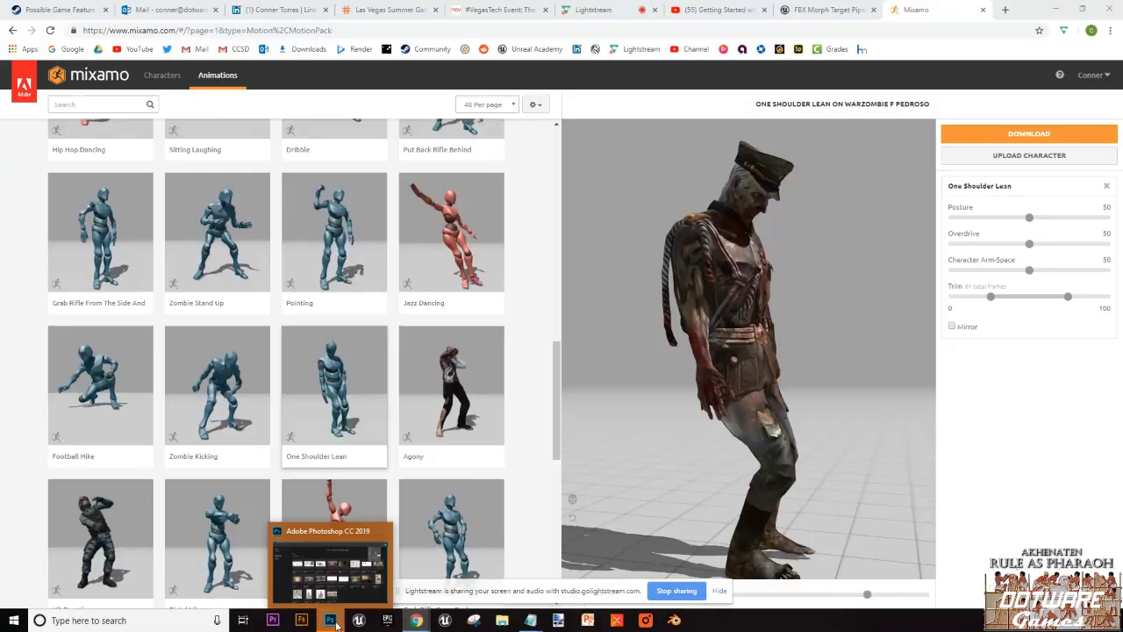
{"action": "left_click", "coordinate": [333, 621]}
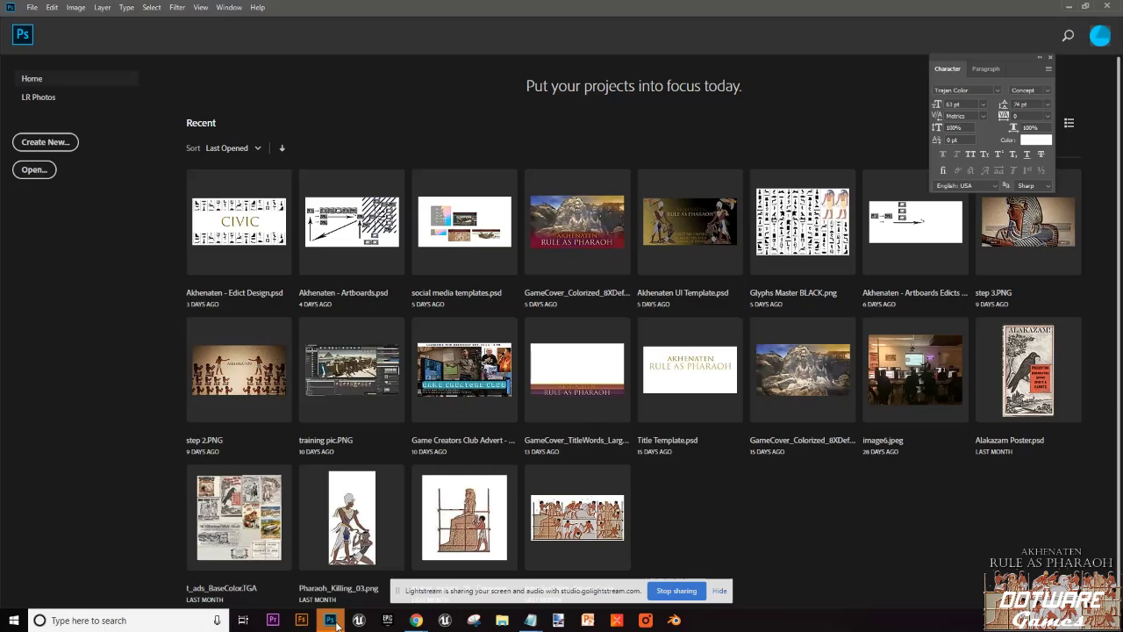
{"action": "left_click", "coordinate": [1107, 5]}
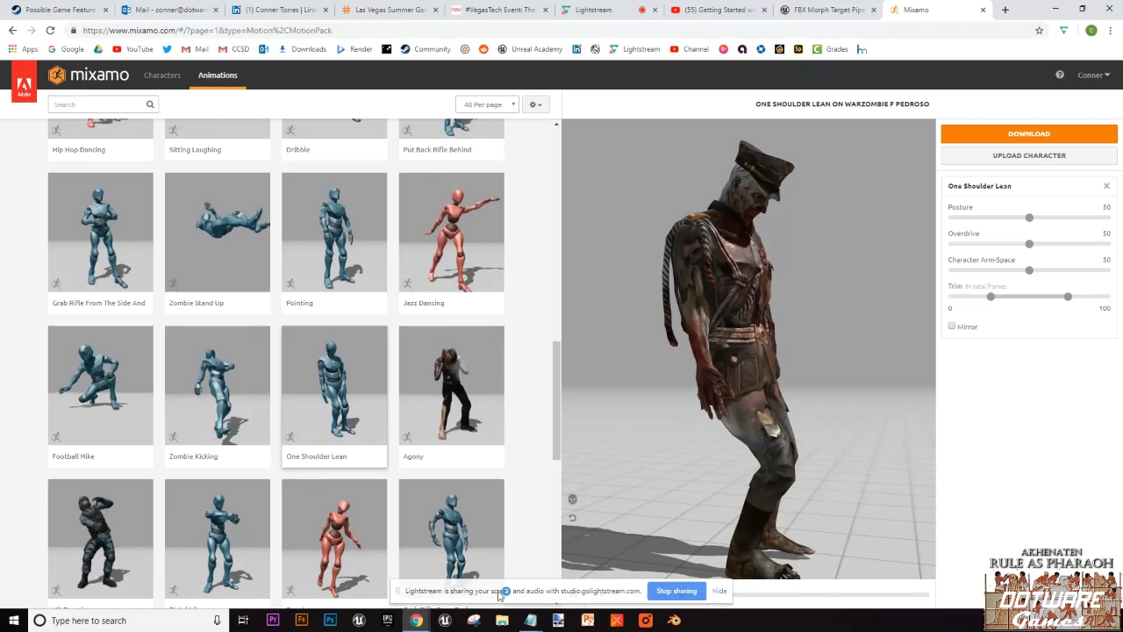
{"action": "mouse_move", "coordinate": [416, 619]}
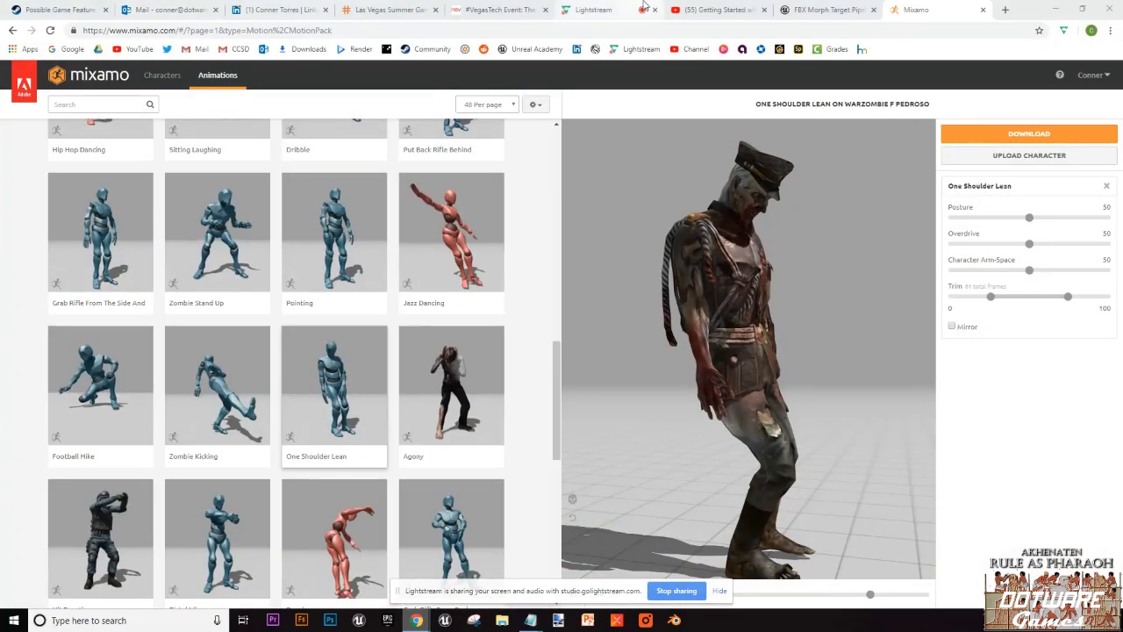
{"action": "left_click", "coordinate": [643, 7]}
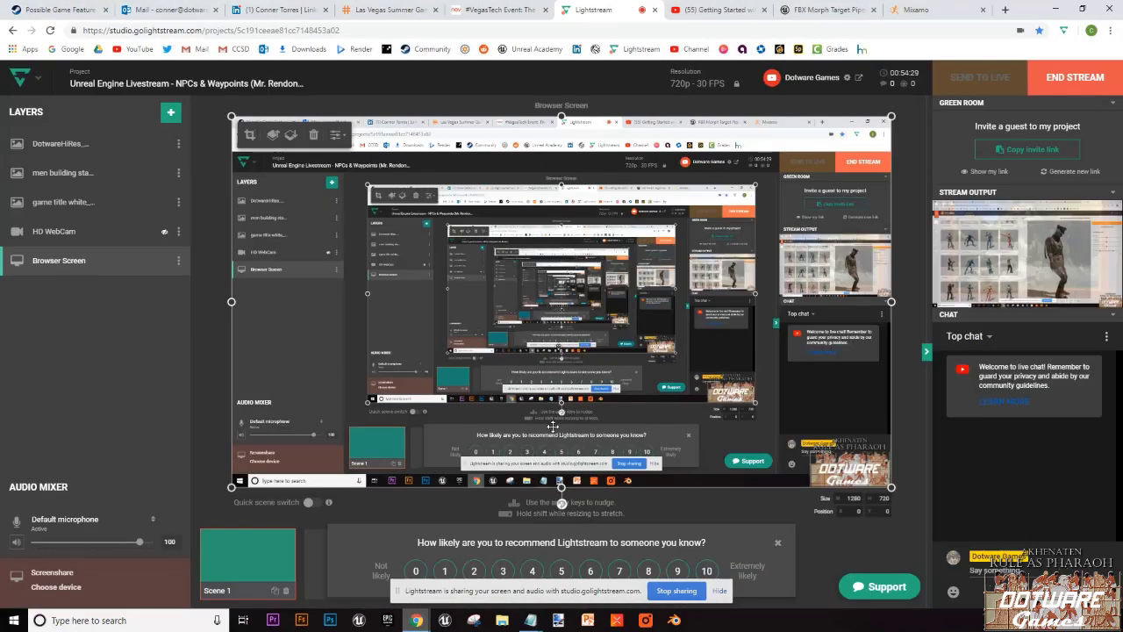